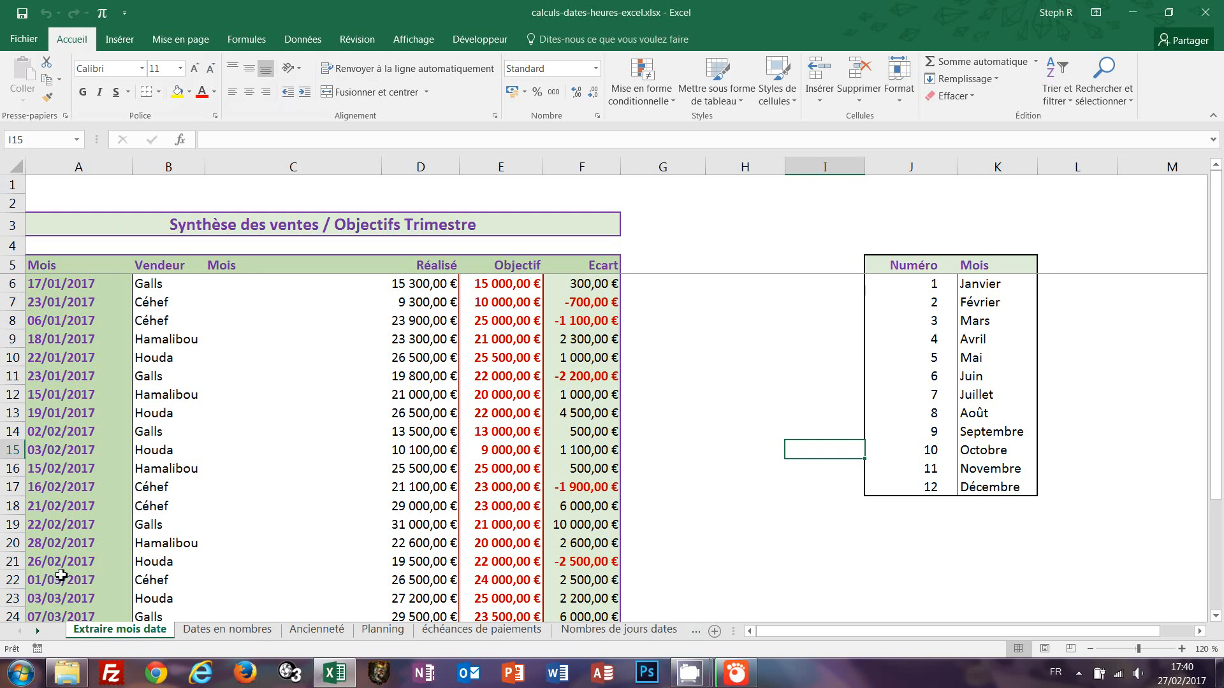
Browse through the workbook's worksheets, then return to the Extraire mois date sheet.
click(231, 630)
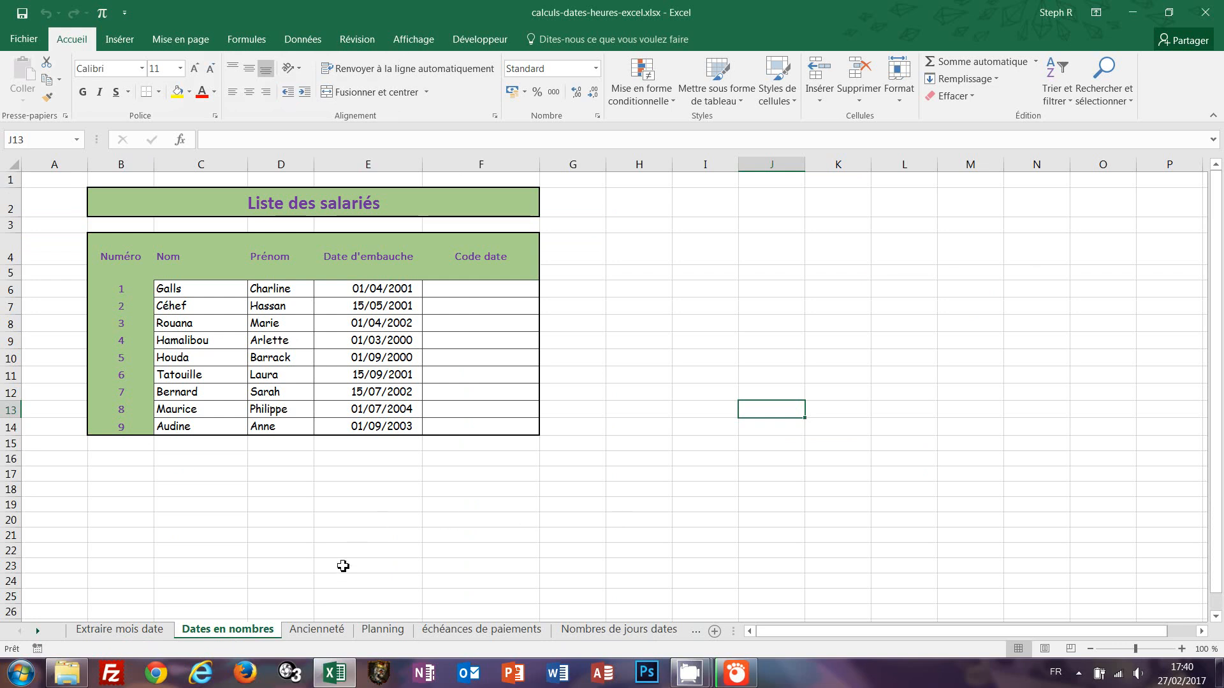
click(318, 630)
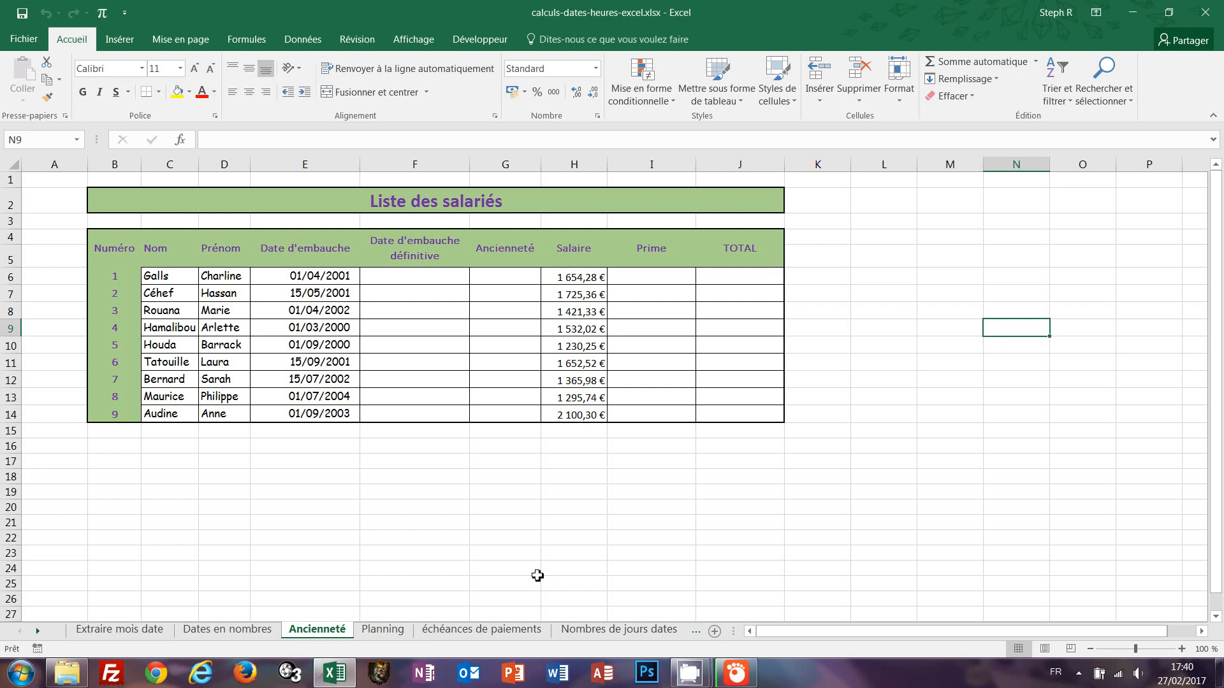
click(395, 634)
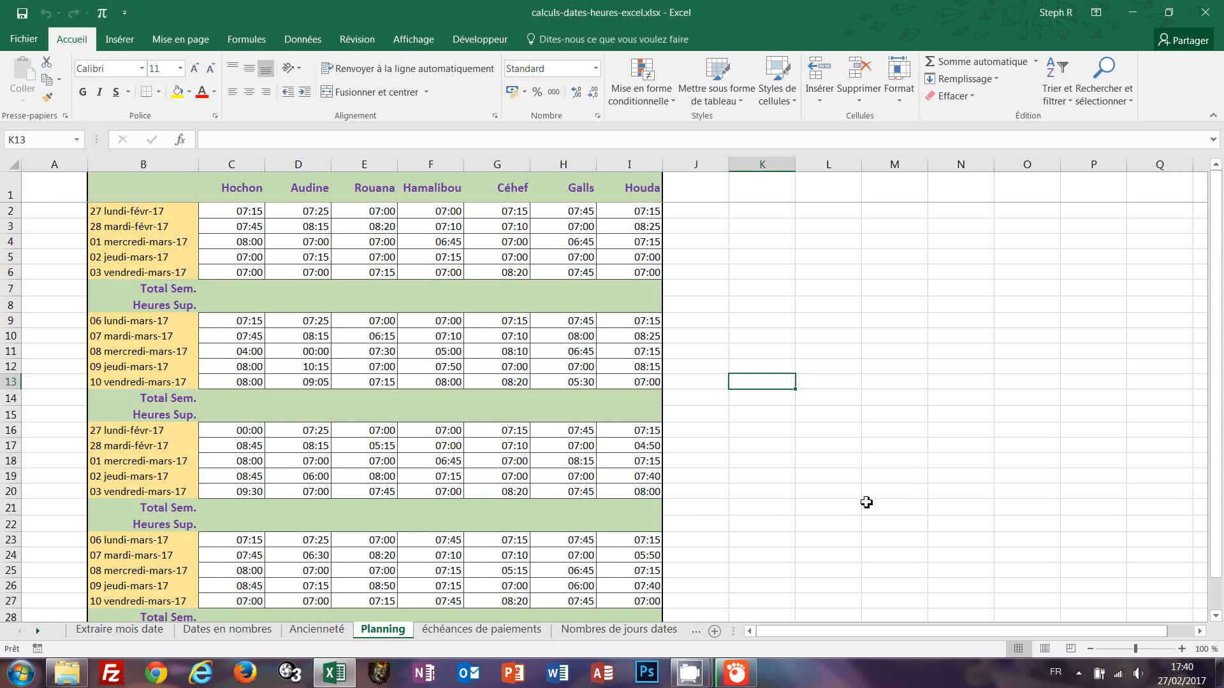
click(481, 629)
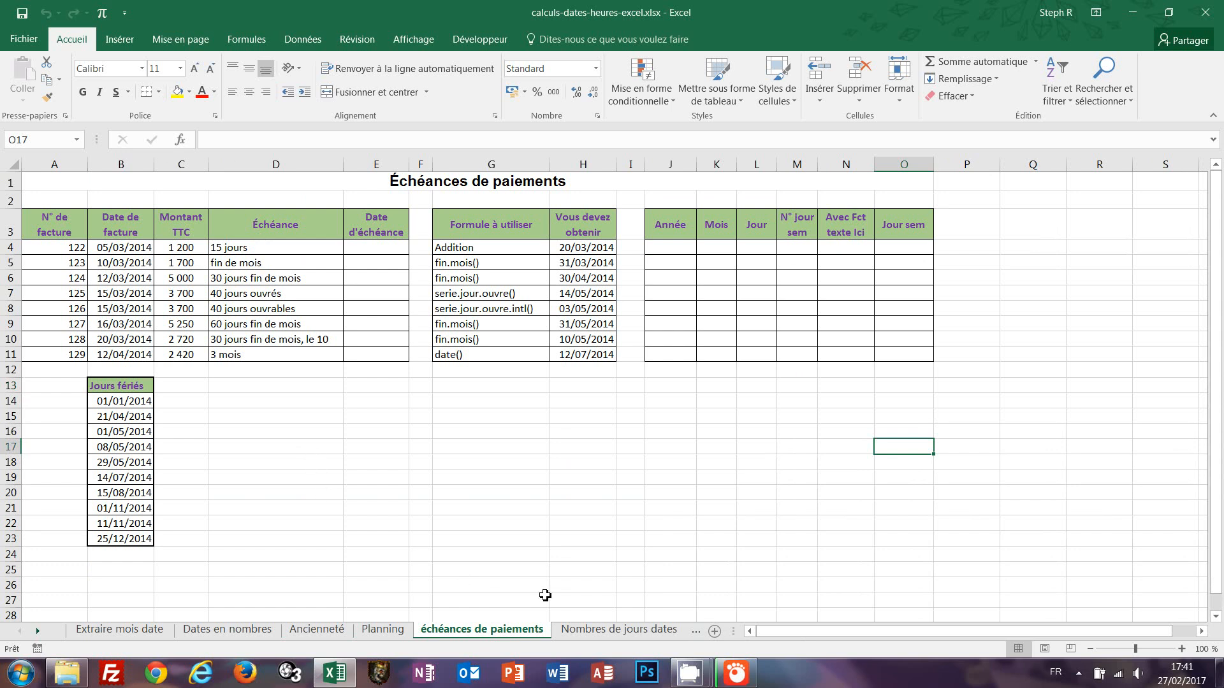
click(616, 630)
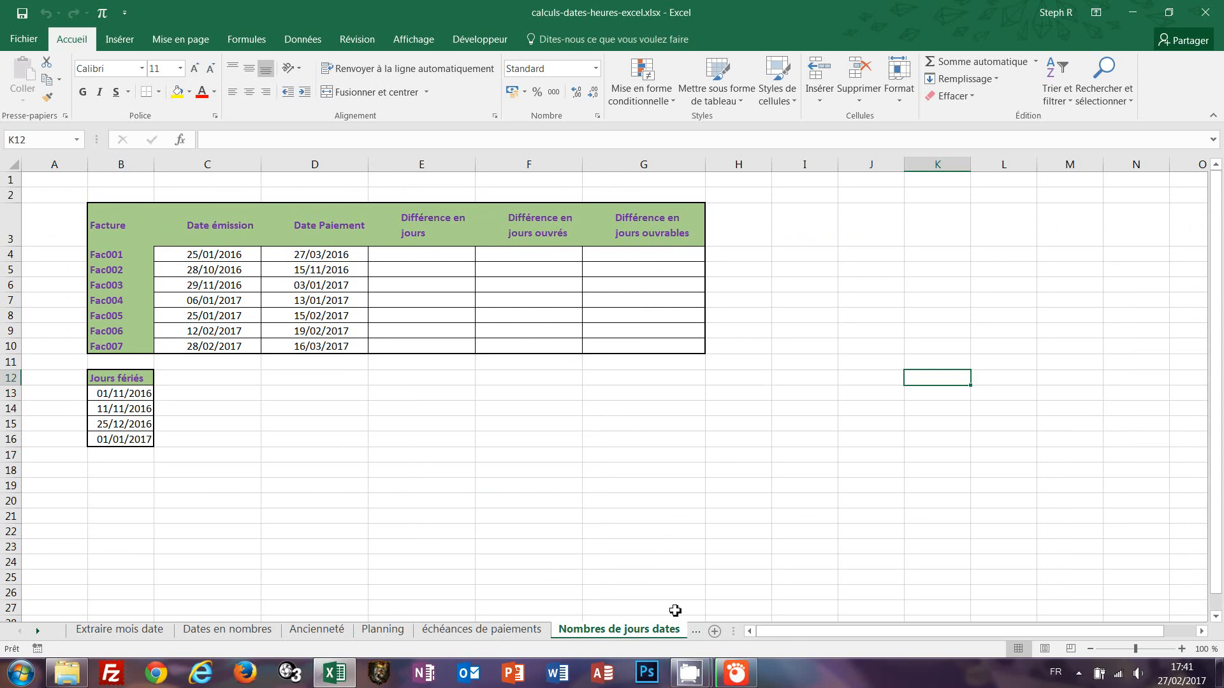
click(696, 631)
click(552, 632)
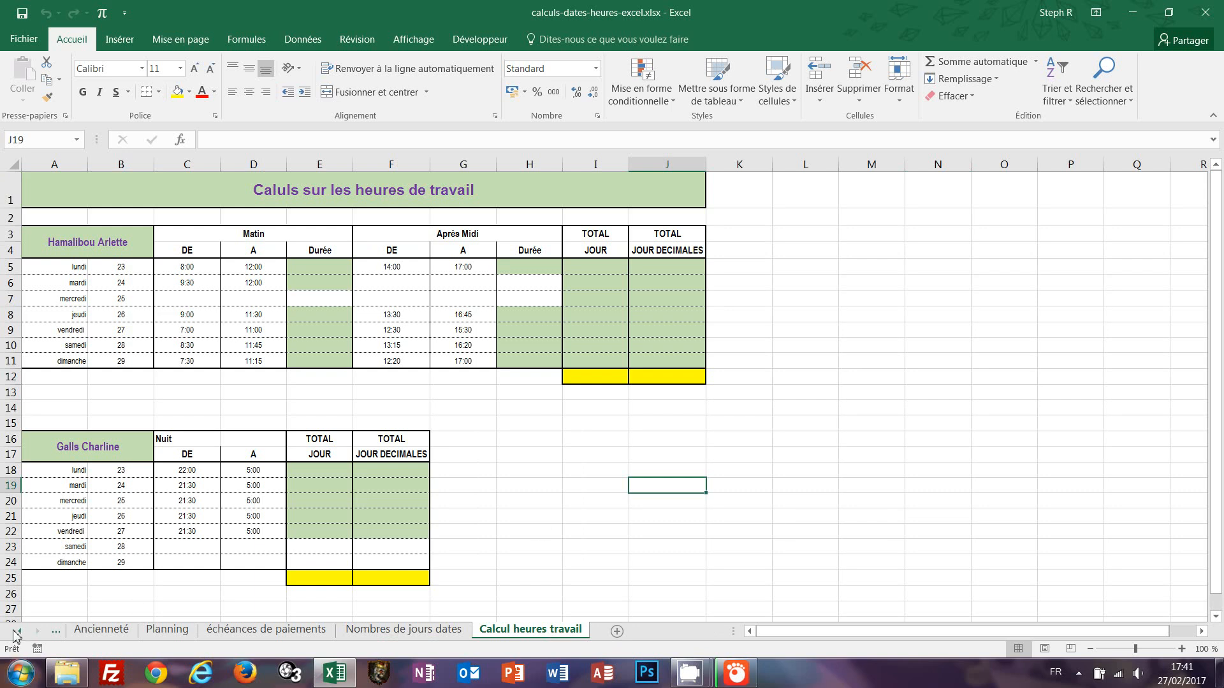
click(18, 633)
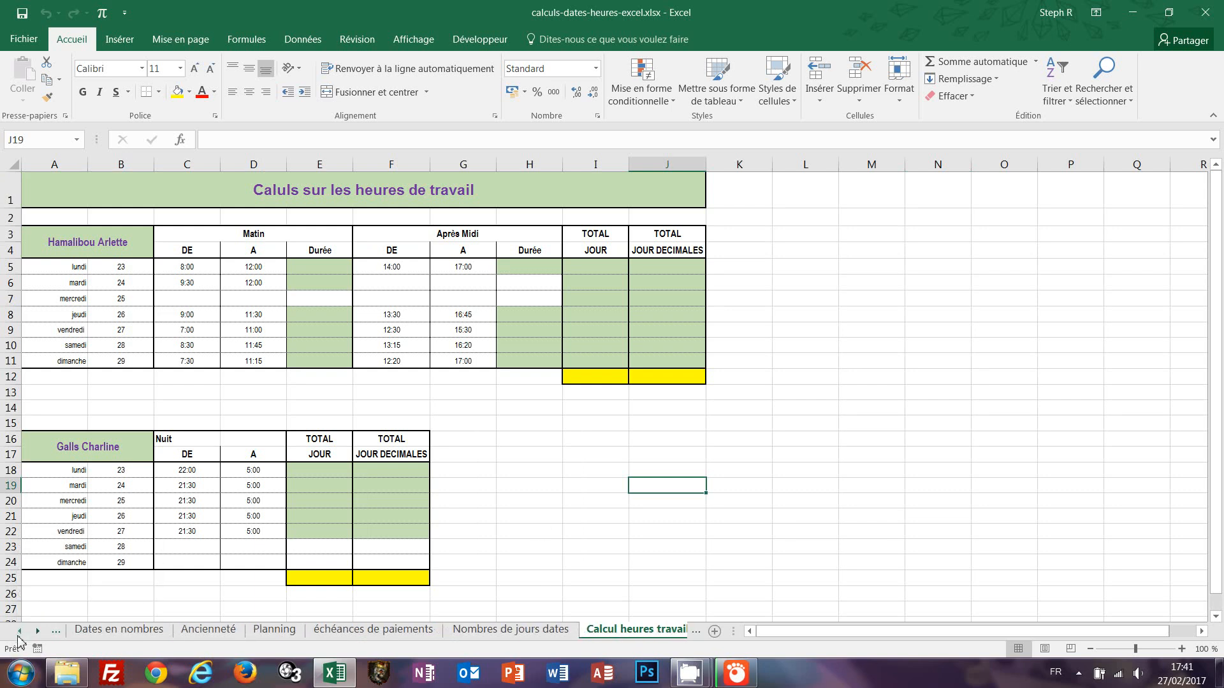
click(19, 634)
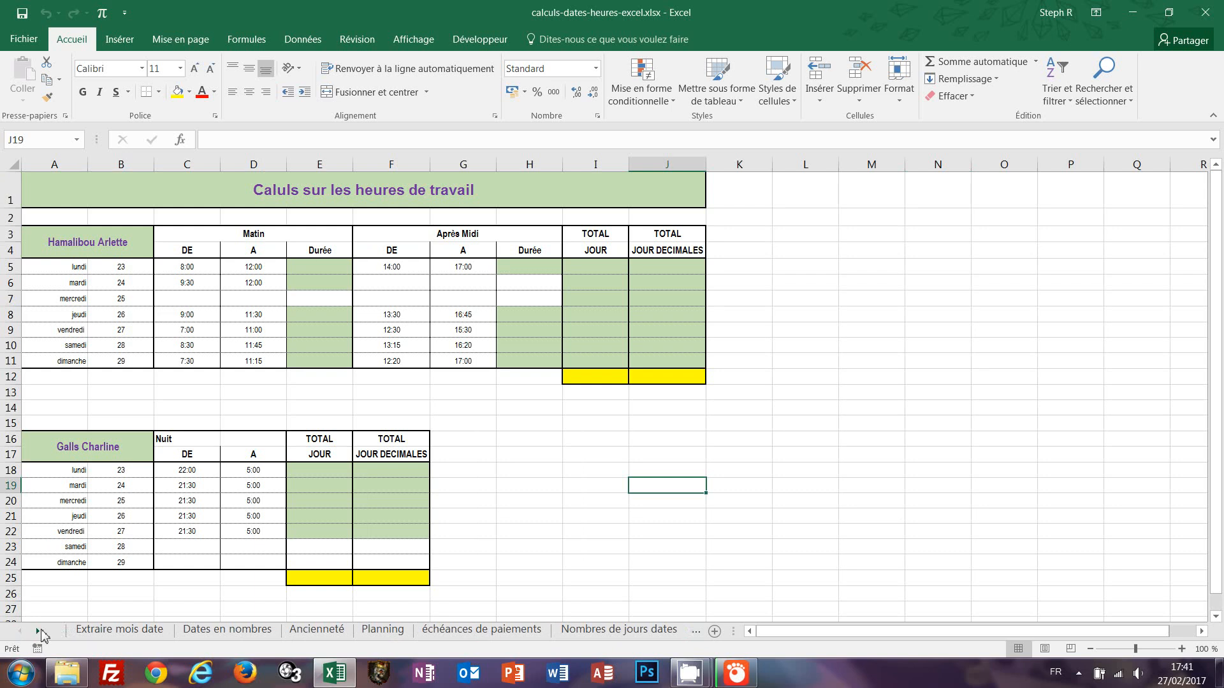
click(96, 629)
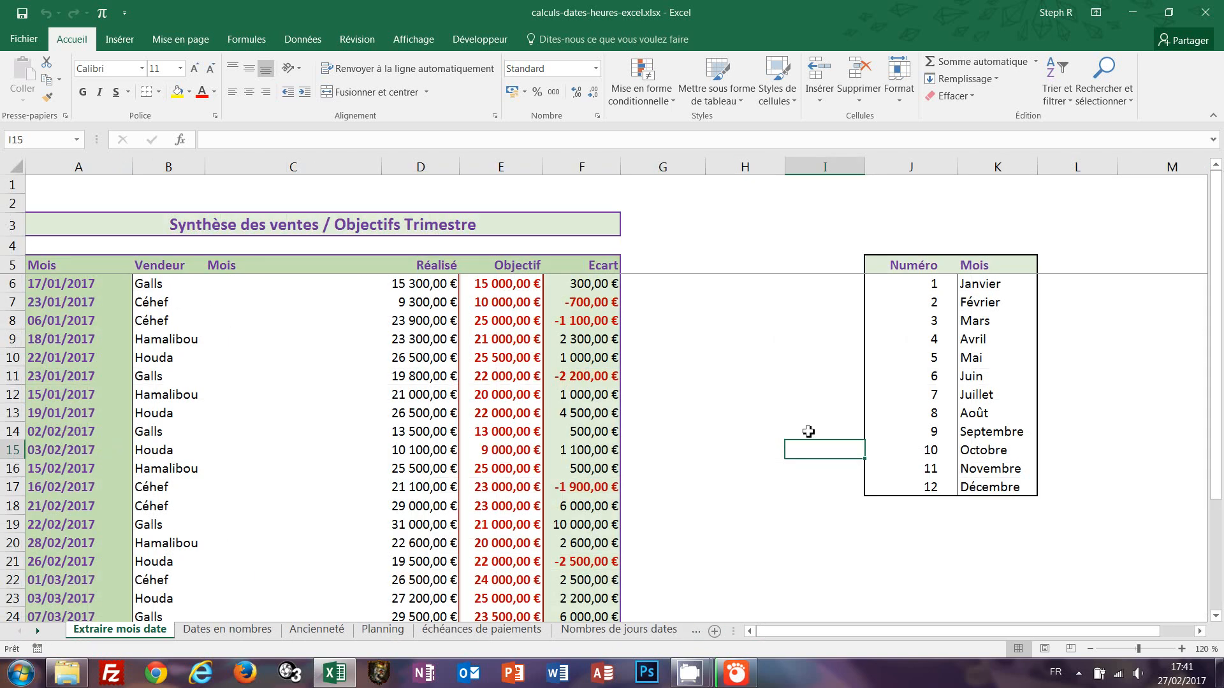
Fill the Mois cells C6 to C29 at once with a formula referencing the date in A6.
click(250, 291)
drag(249, 291, 237, 510)
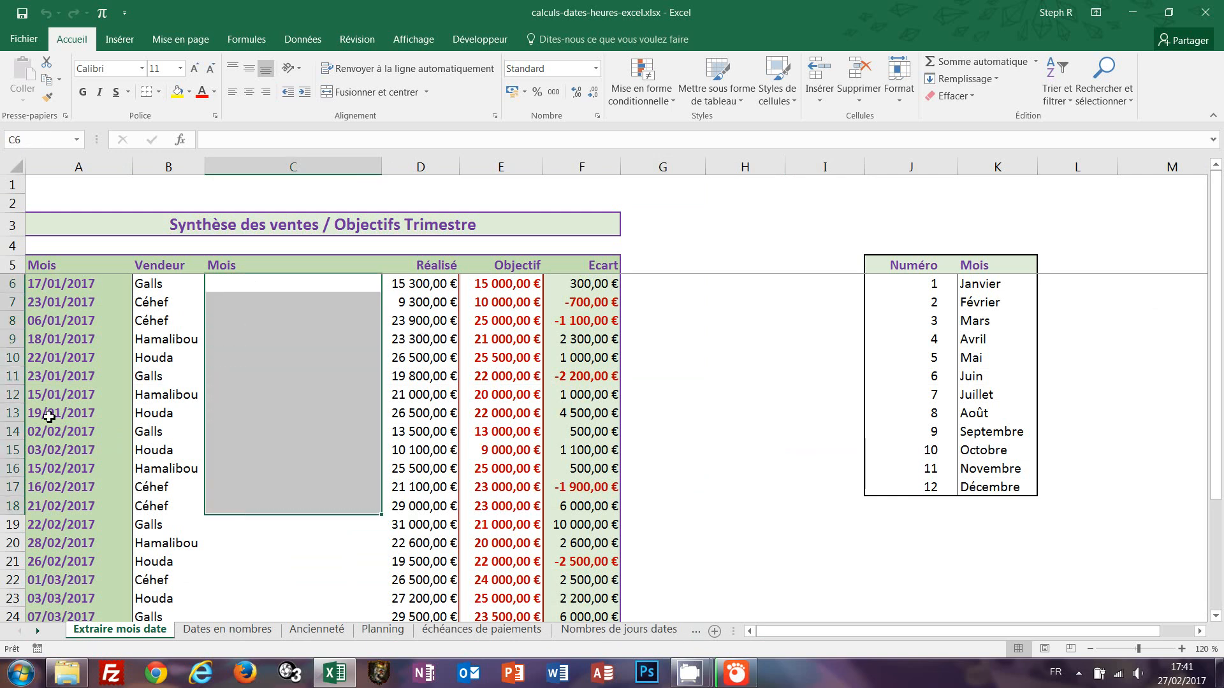
click(274, 286)
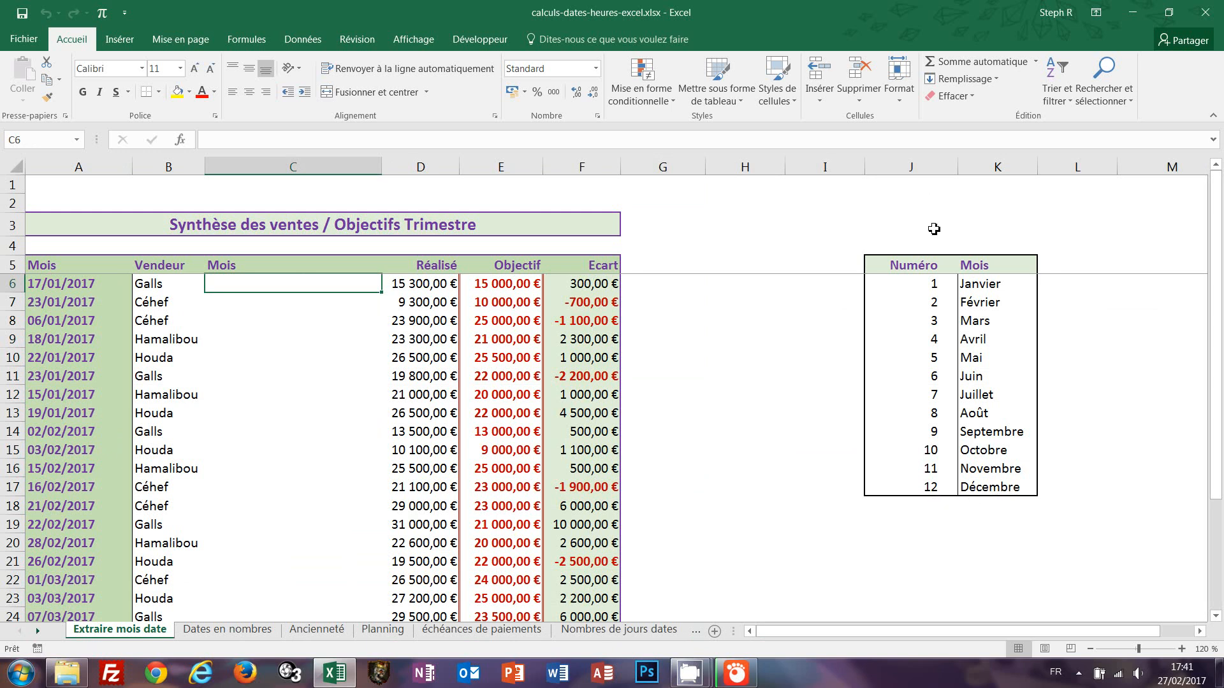
click(980, 321)
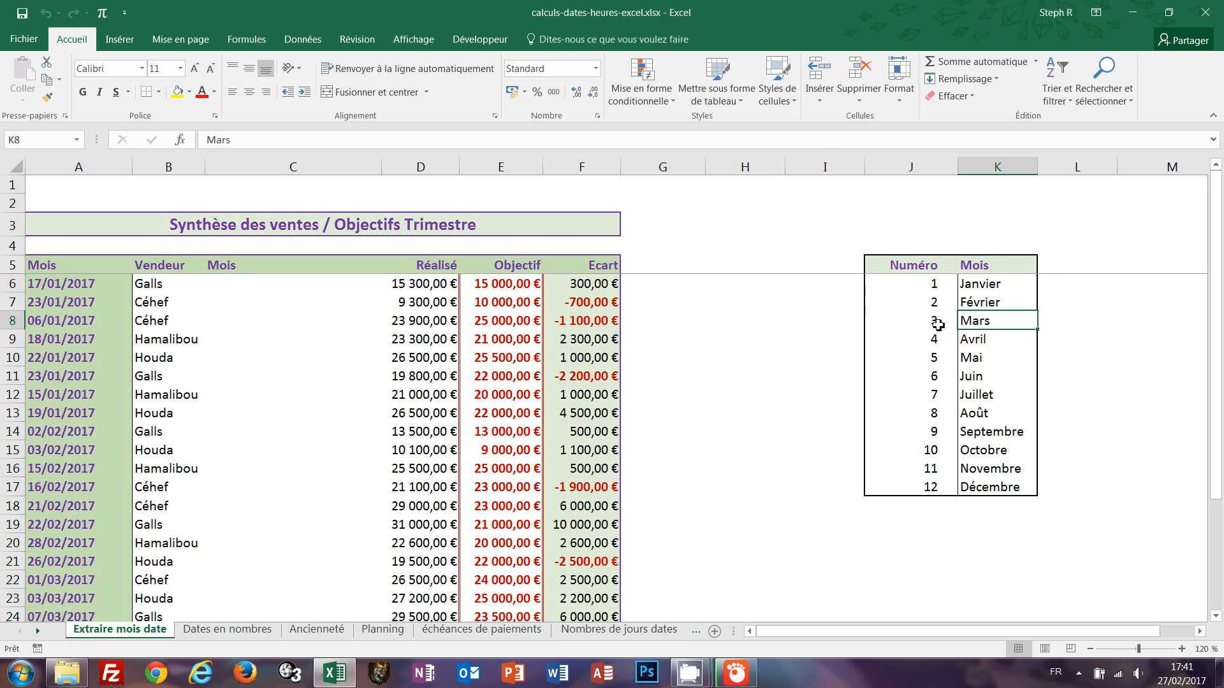
click(936, 322)
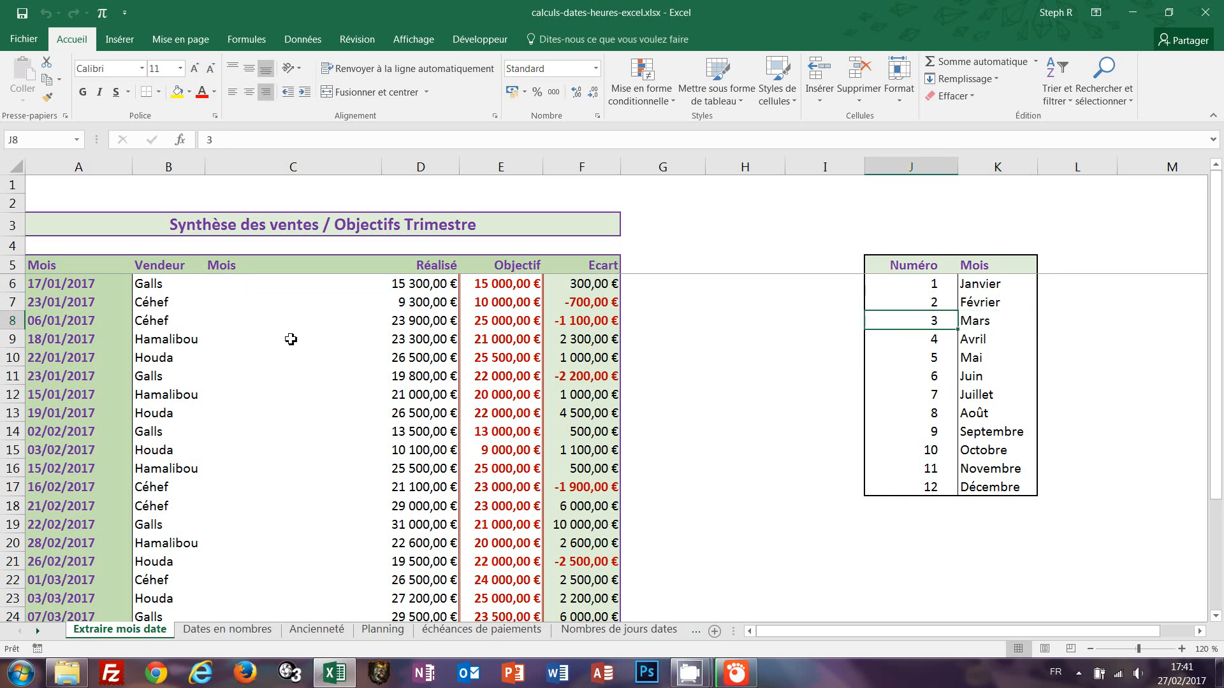
click(262, 284)
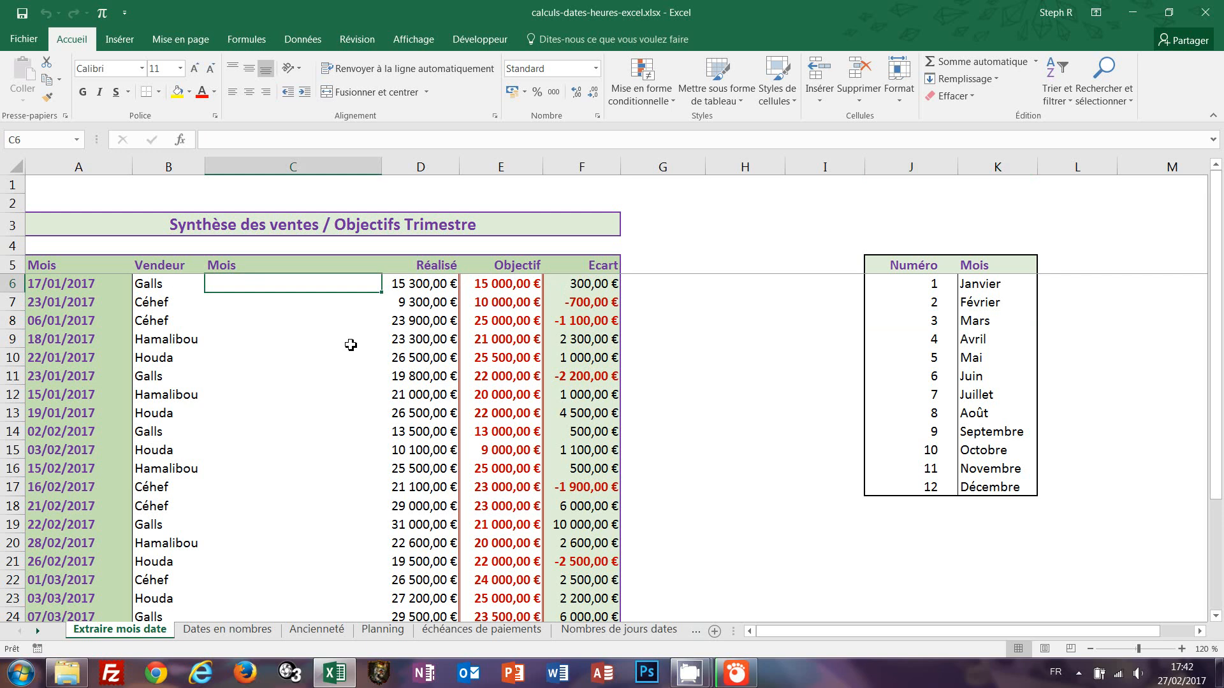
scroll(351, 345, down, 4)
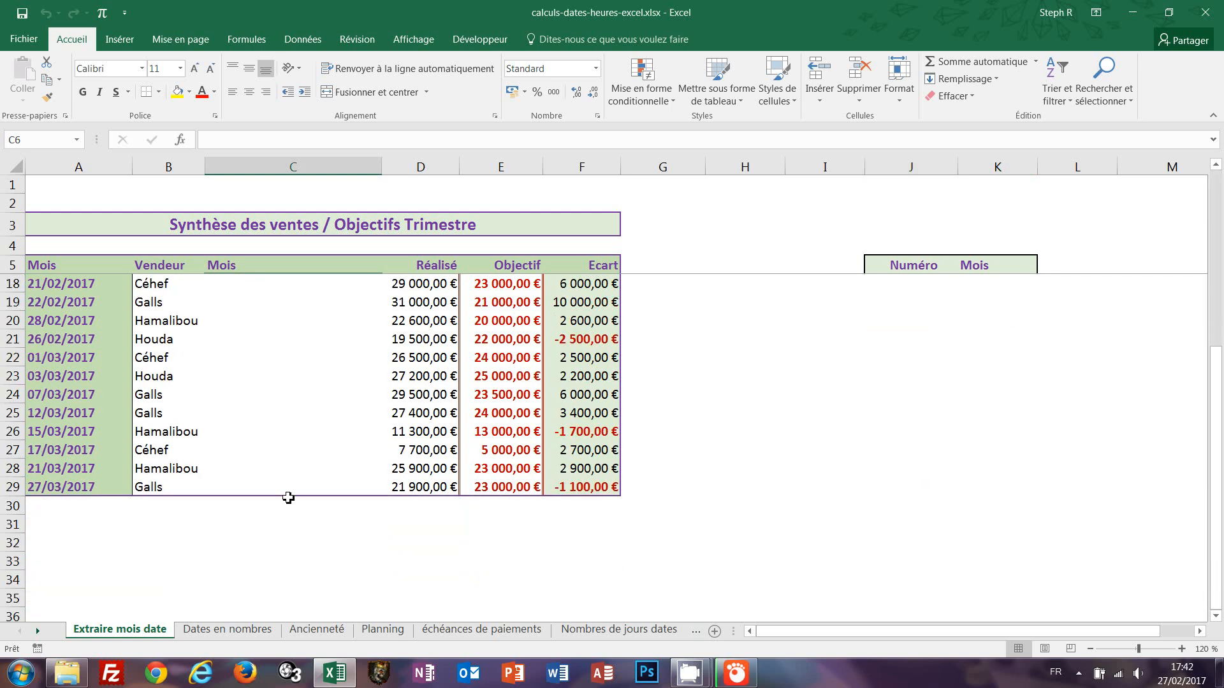
shift+click(279, 489)
scroll(290, 490, up, 4)
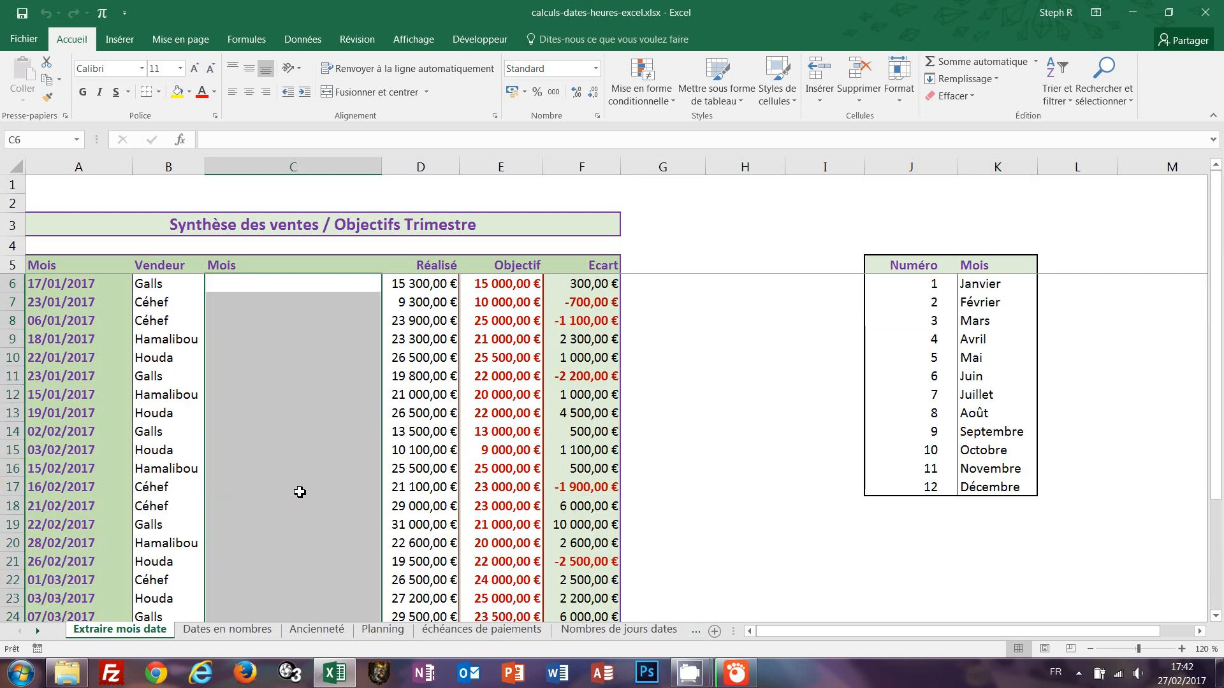
text(=)
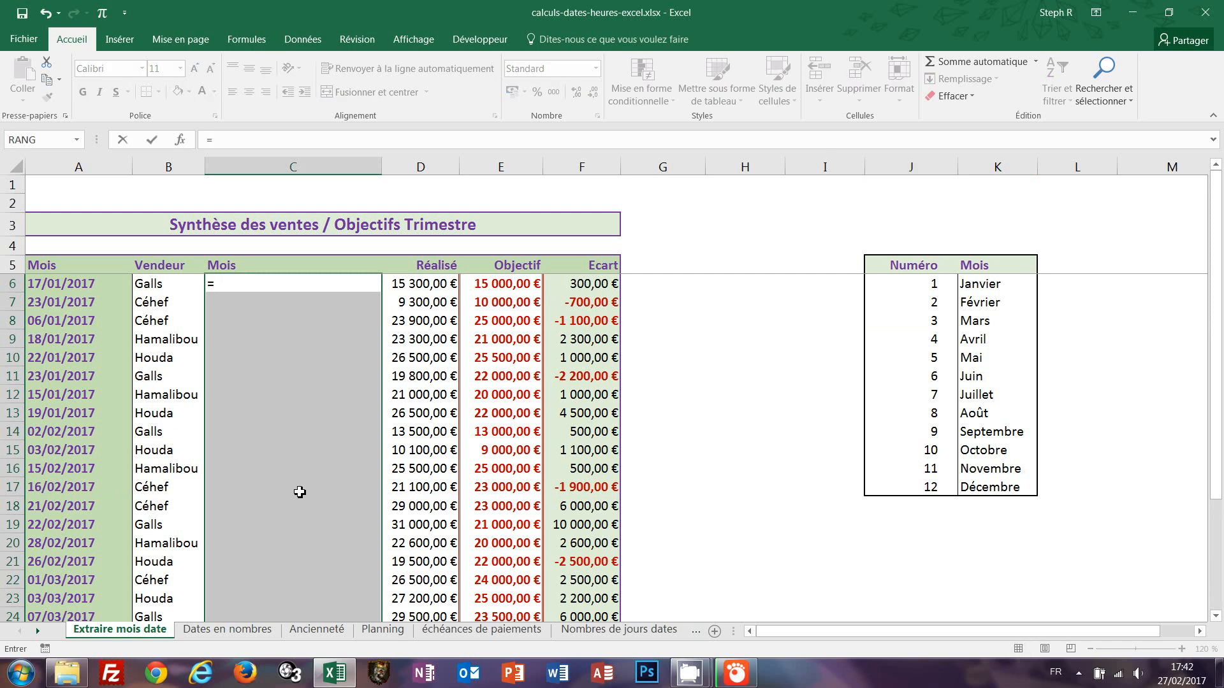
click(57, 287)
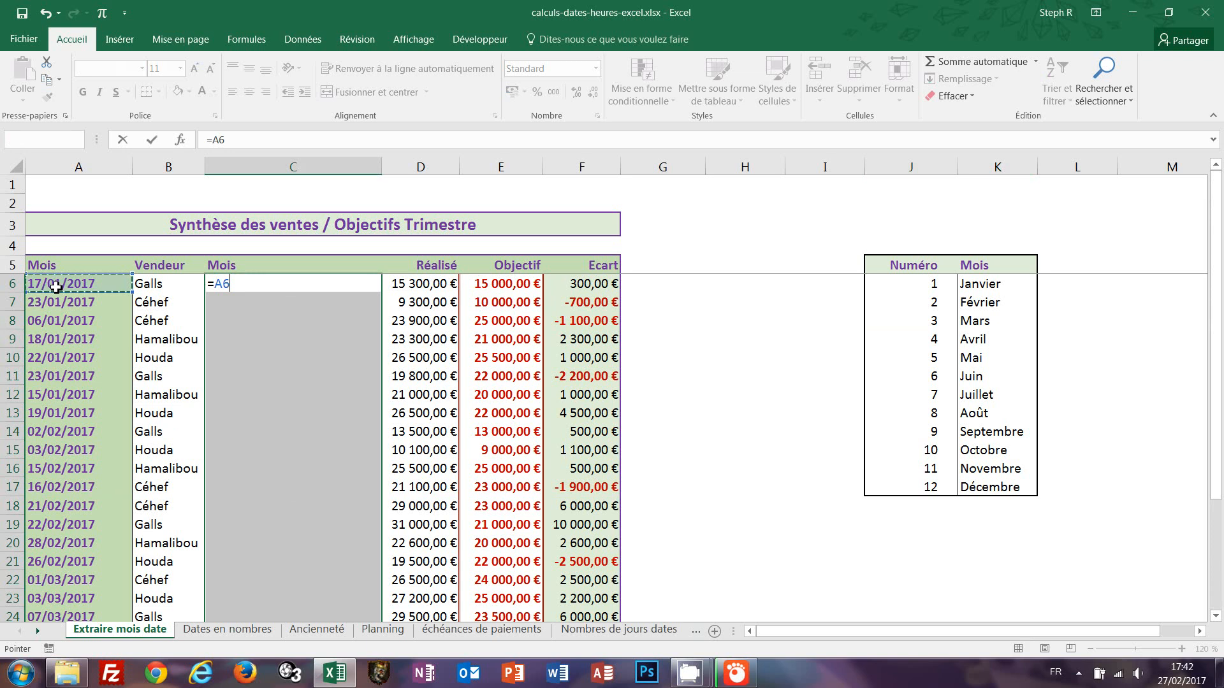
key(ctrl+Return)
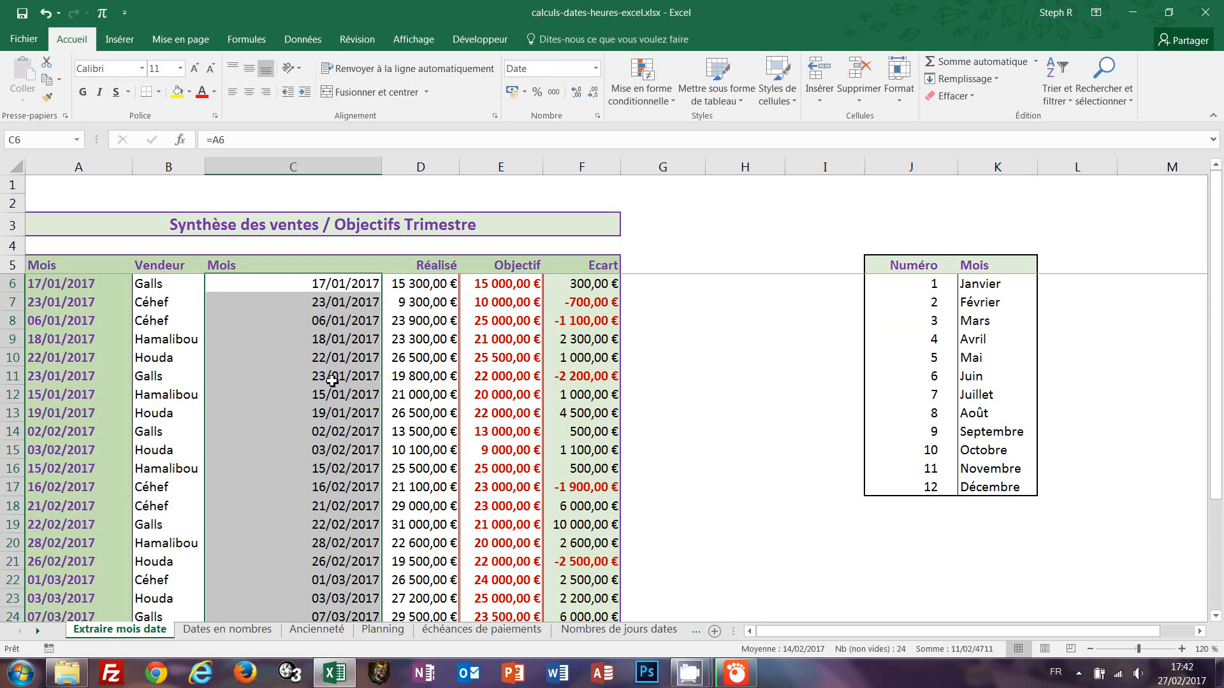
Apply the custom number format mmmm to the Mois cells so they display month names.
click(596, 70)
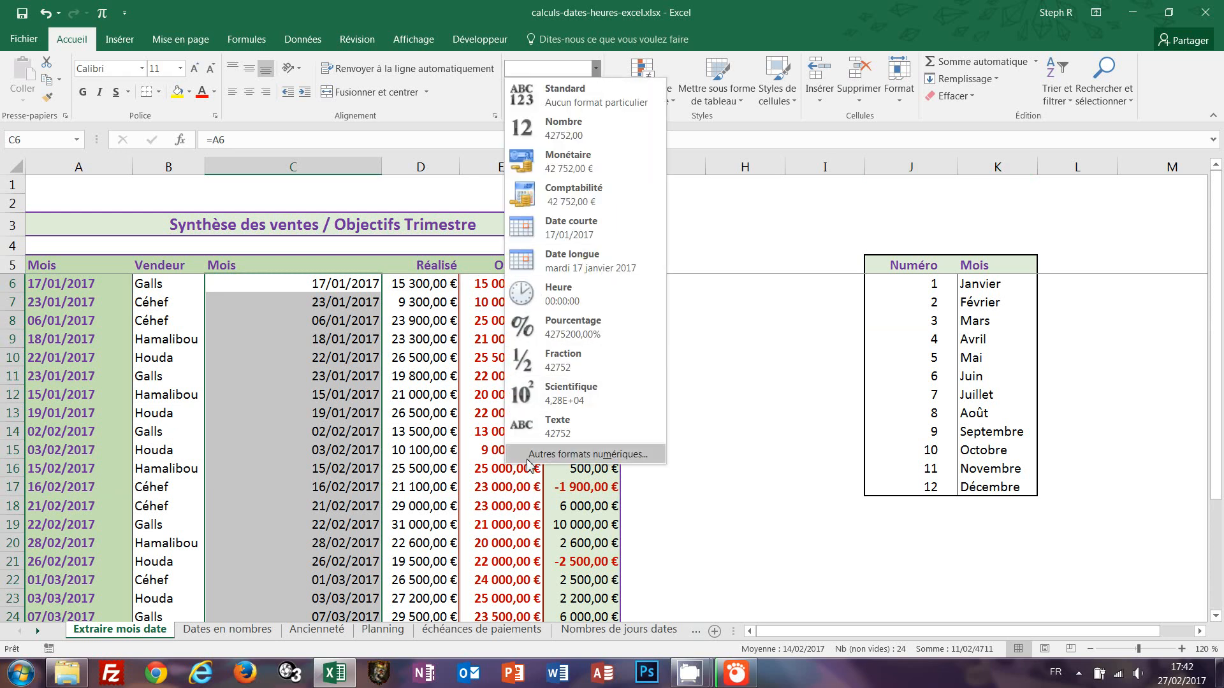
click(542, 455)
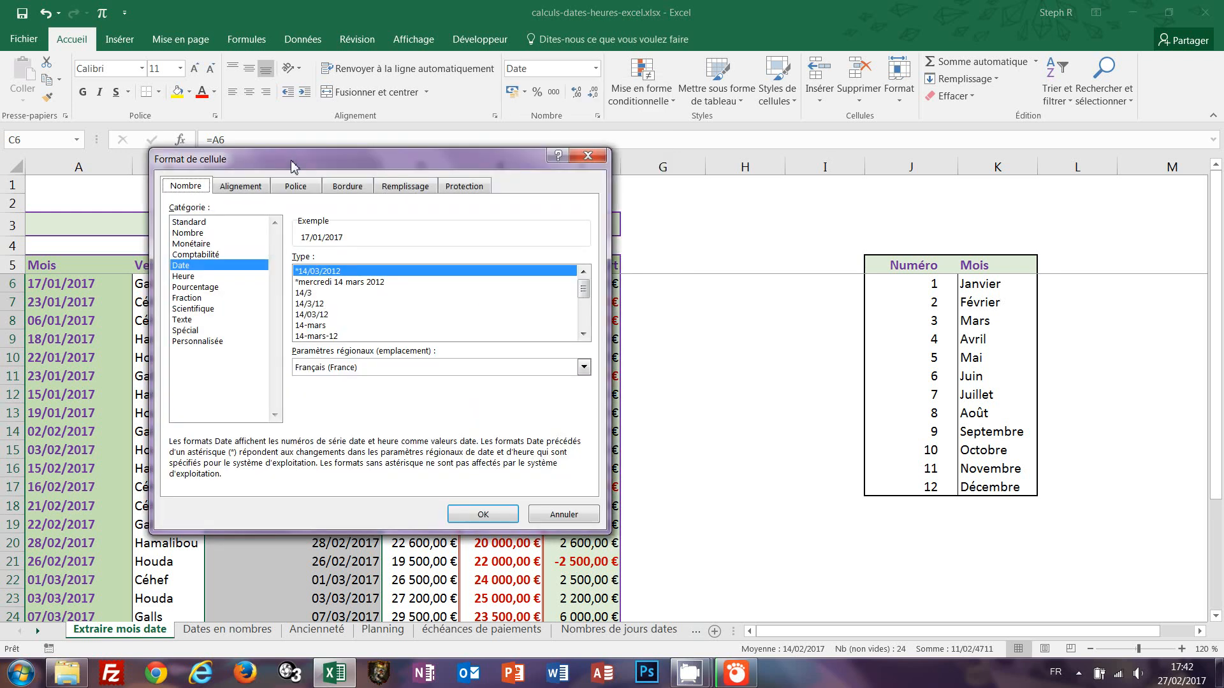
drag(293, 167, 381, 100)
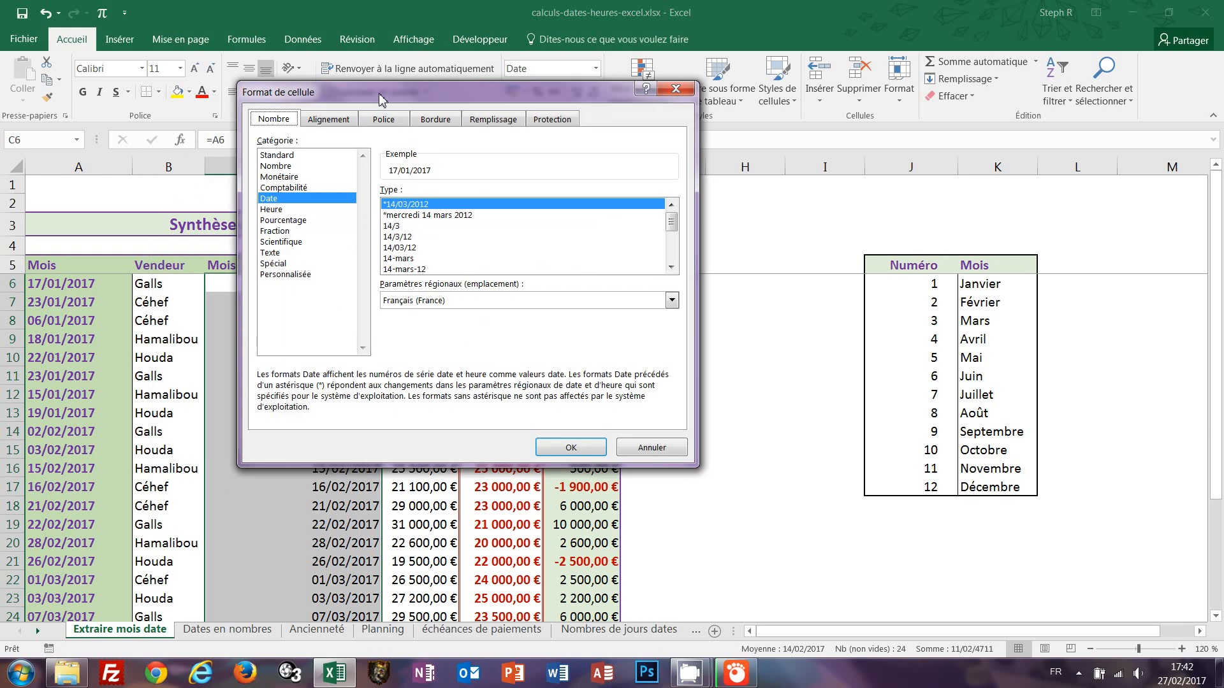
click(279, 275)
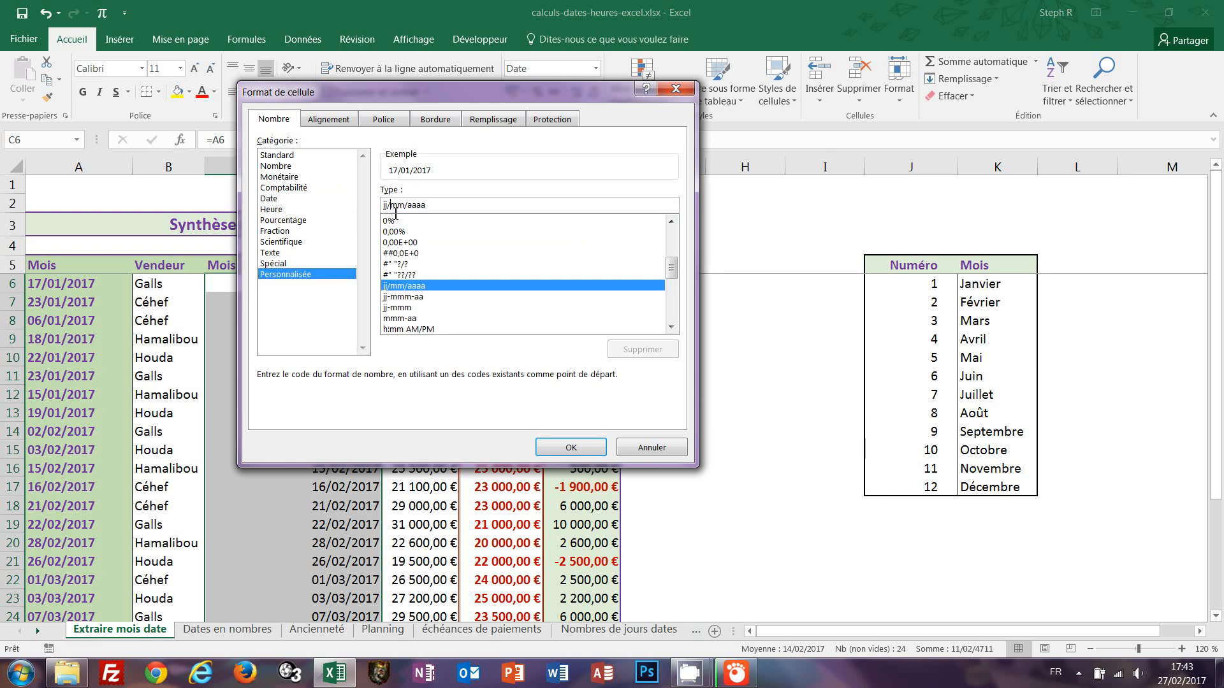
key(Delete)
key(Delete)
key(Delete)
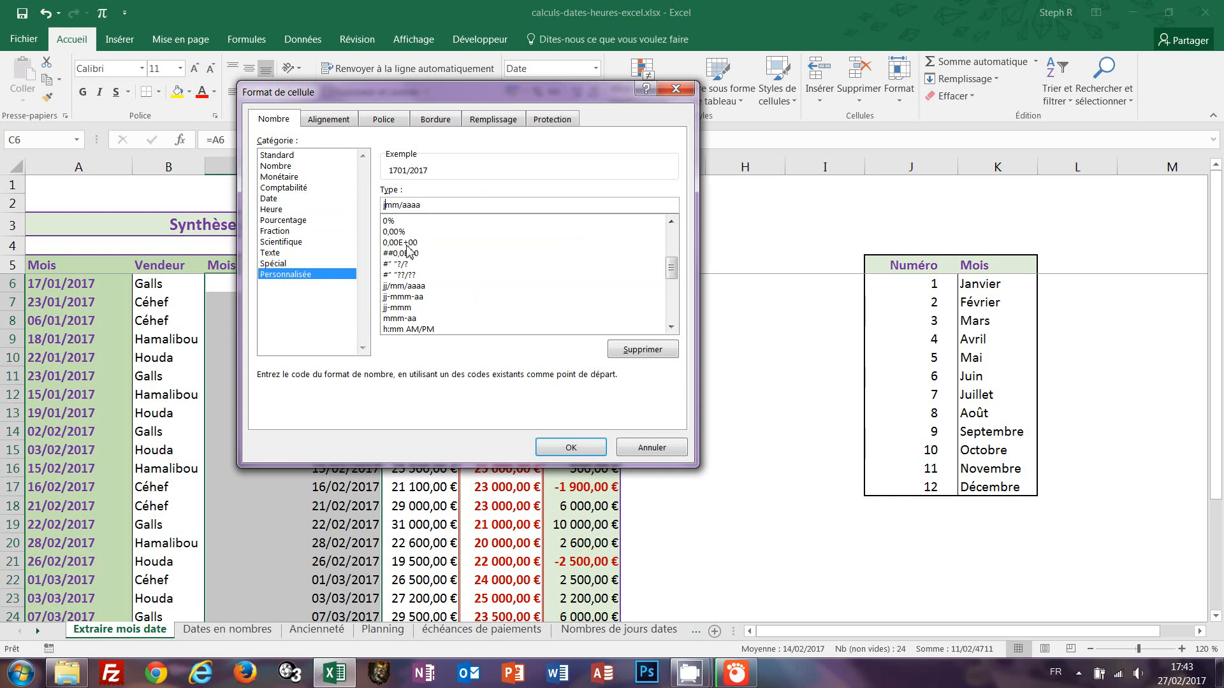
click(437, 205)
key(BackSpace)
key(BackSpace)
key(BackSpace)
text(mmmm)
click(571, 448)
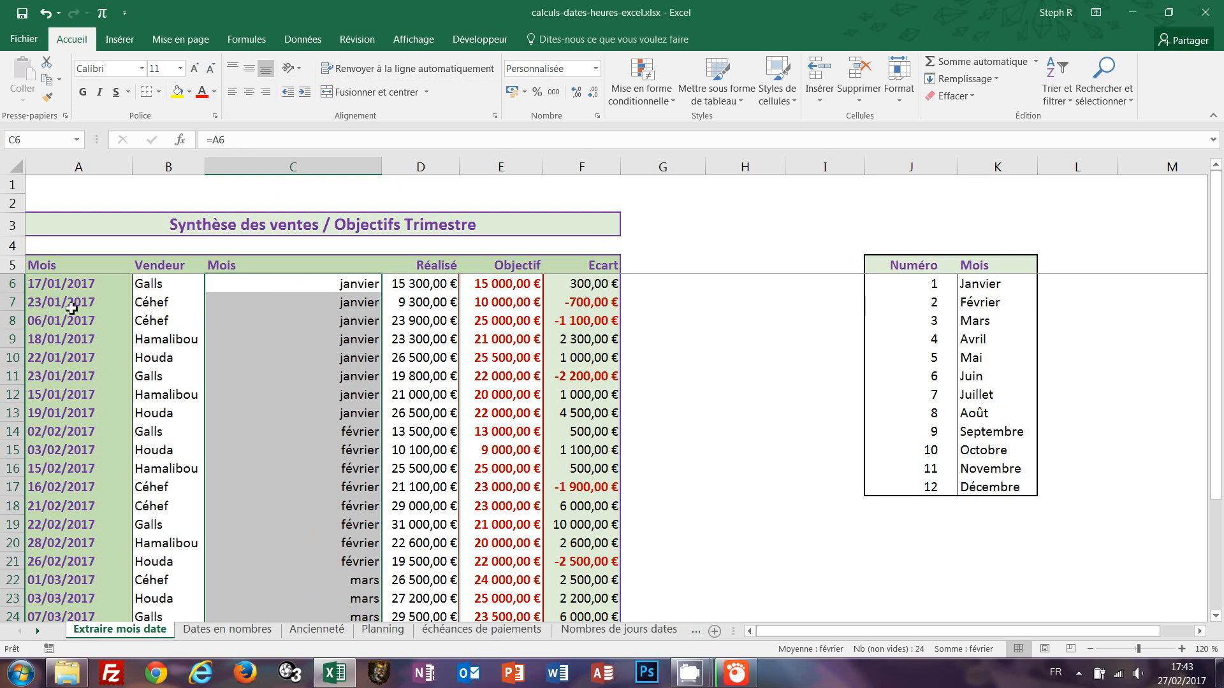
Clear the contents of the Mois cells C6 to C29.
scroll(378, 550, down, 2)
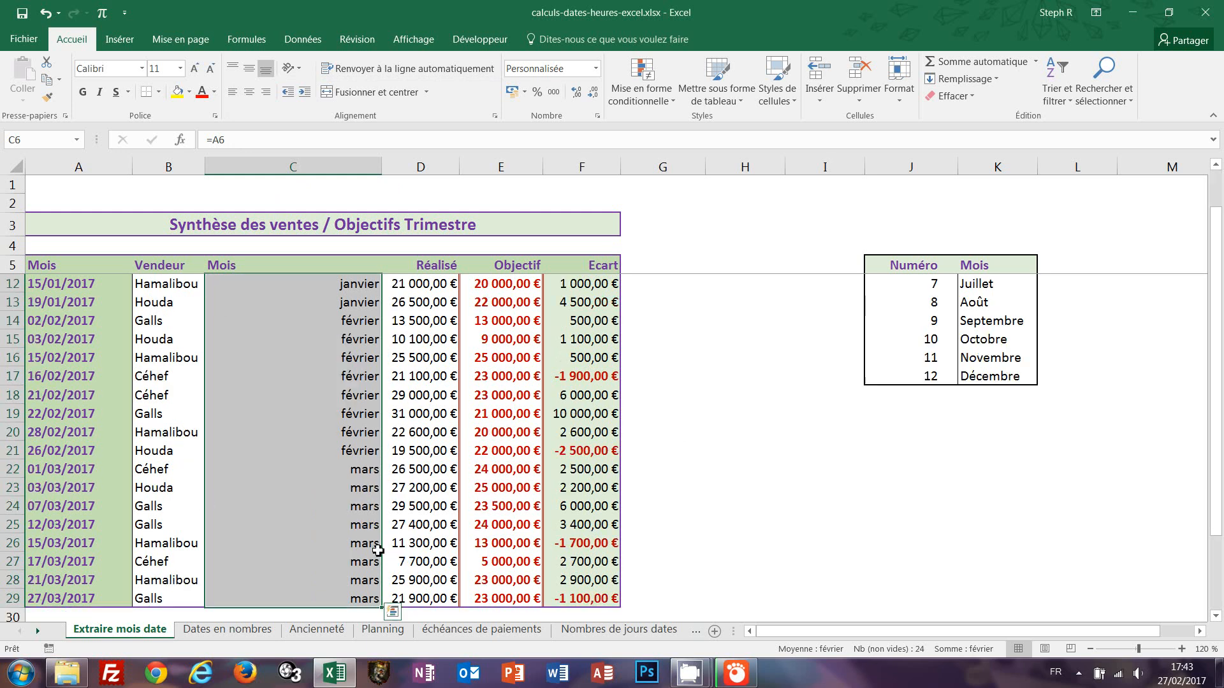
scroll(378, 548, down, 1)
scroll(376, 545, up, 3)
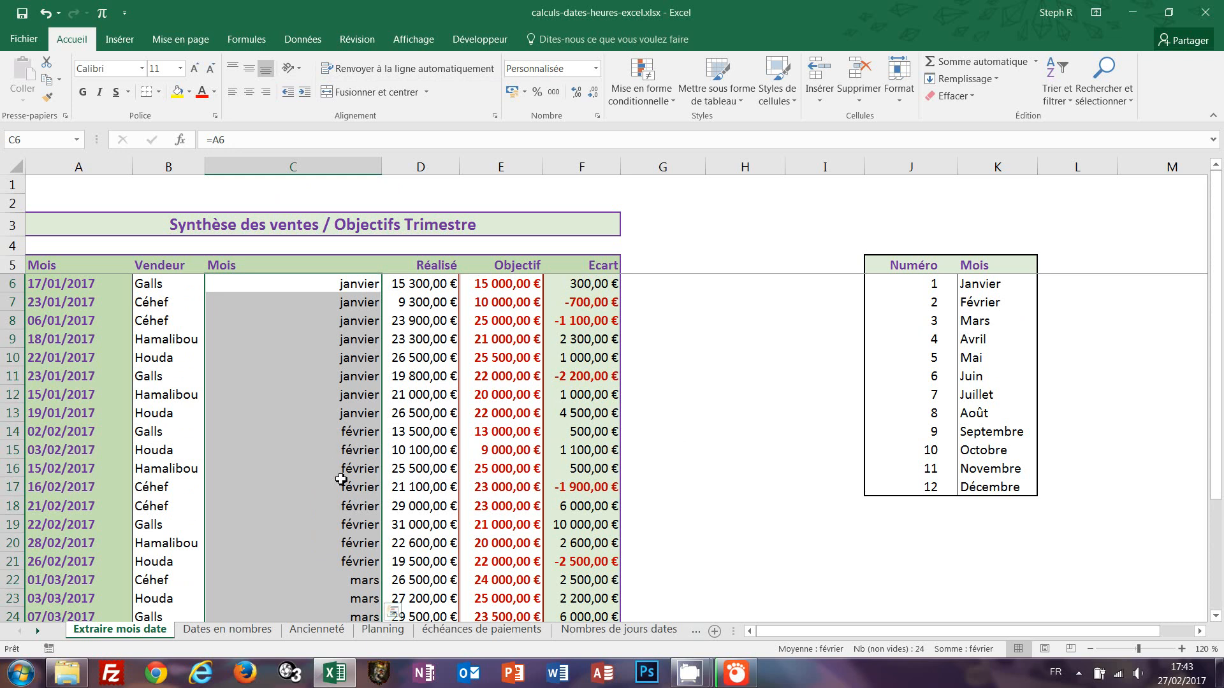
click(366, 284)
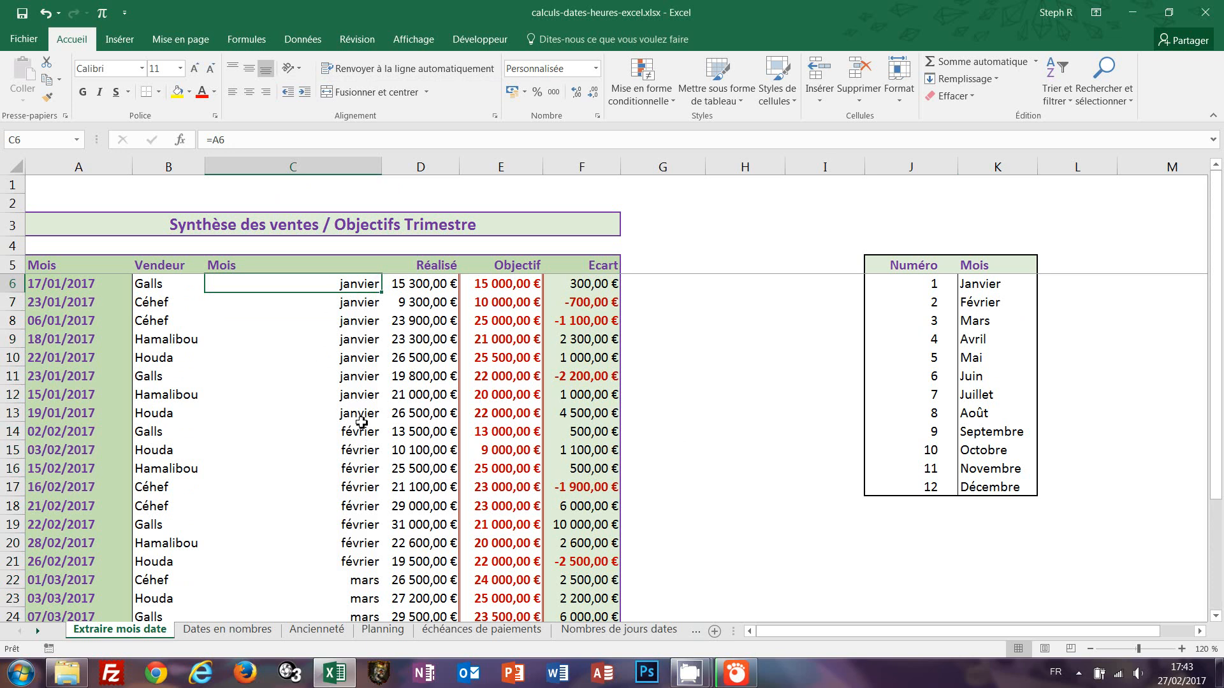
drag(336, 283, 333, 578)
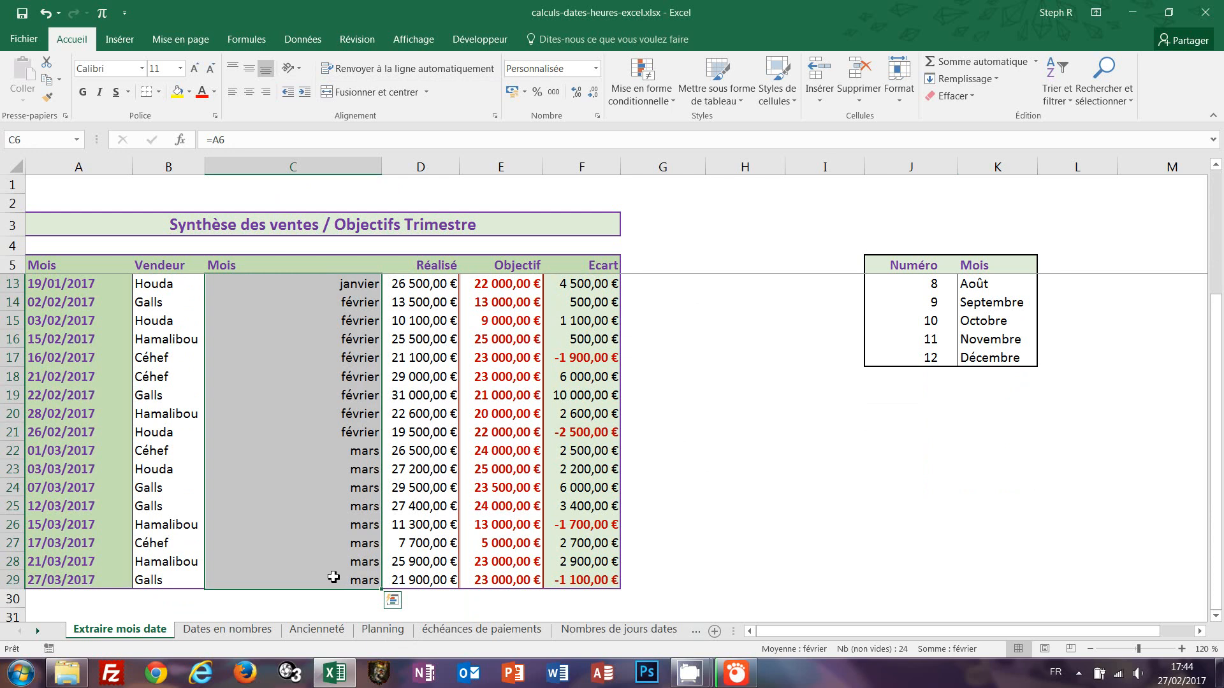
key(Delete)
scroll(333, 577, up, 3)
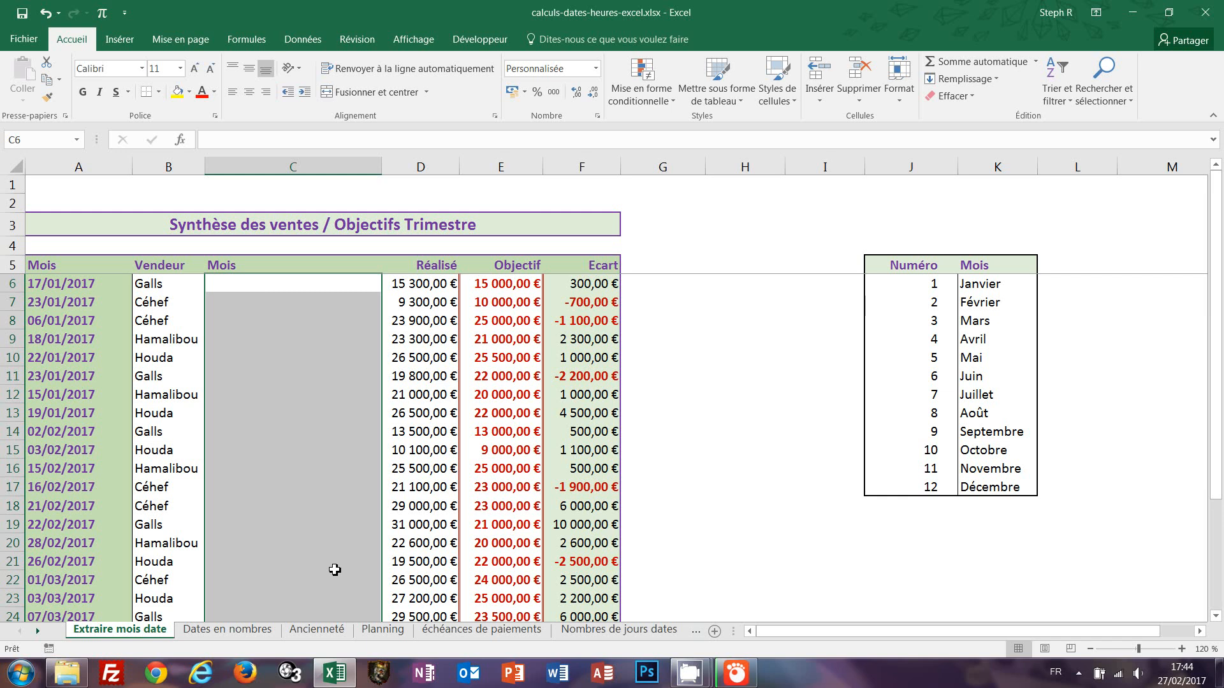
Fill the Mois cells C6 to C29 at once with the formula =TEXTE(A6;"mmmm").
text(=)
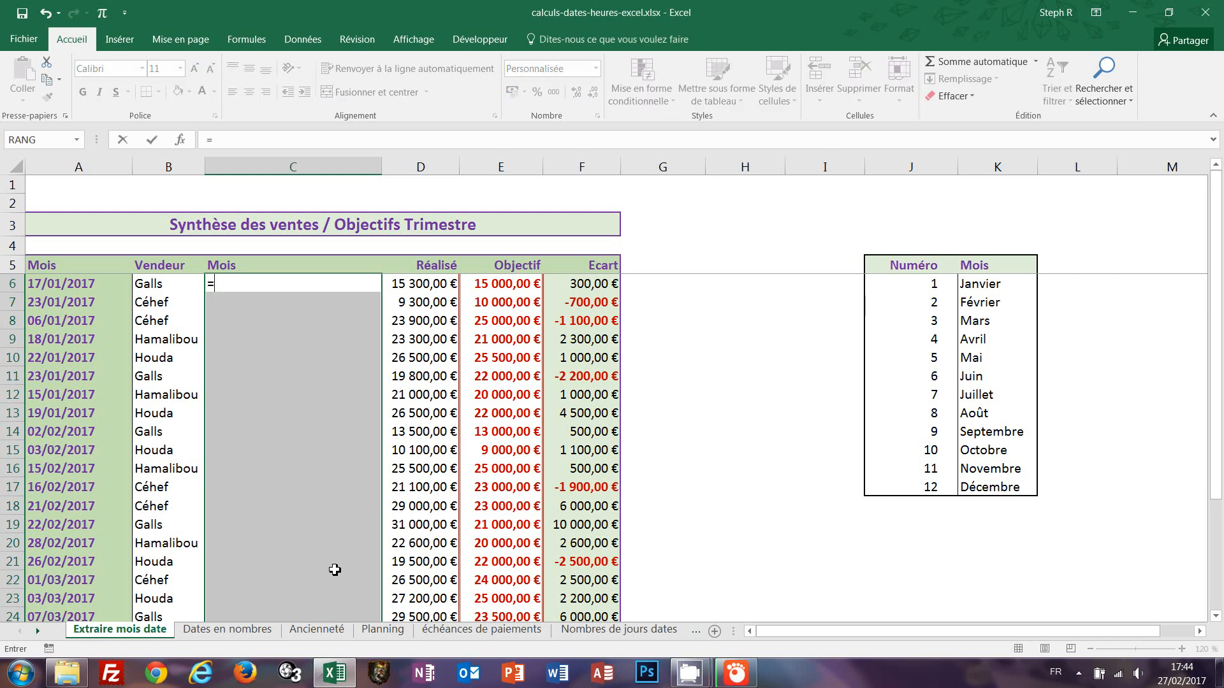
text(texte)
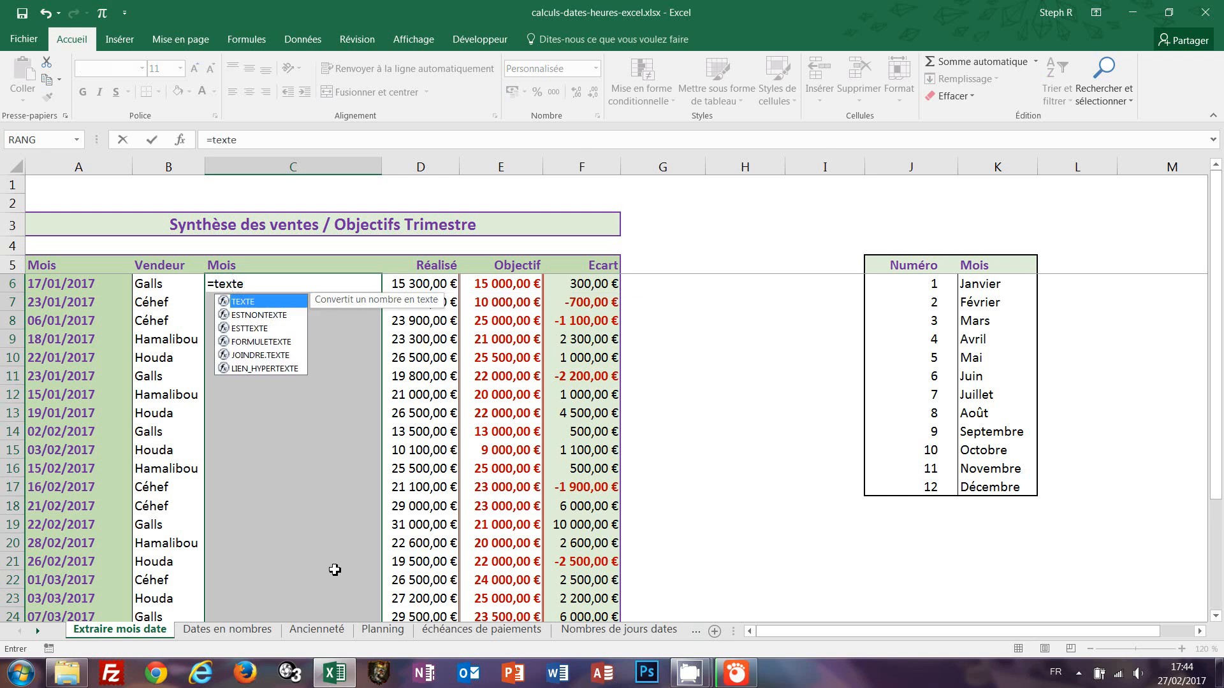
text(()
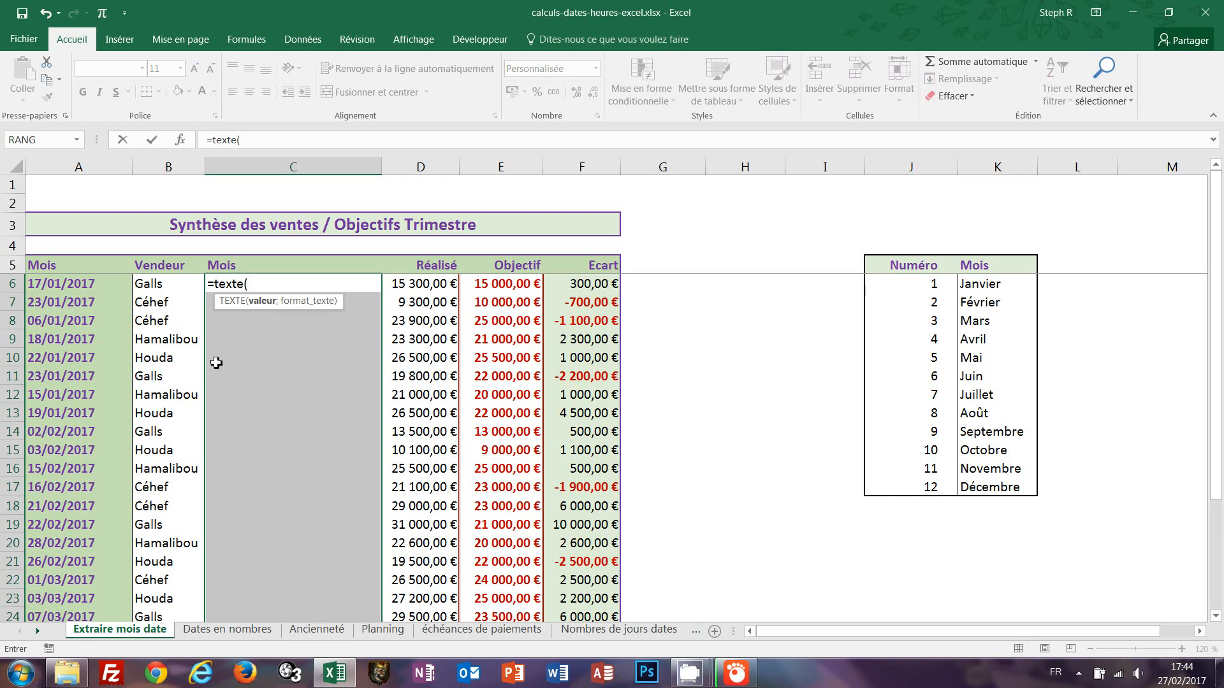
click(54, 289)
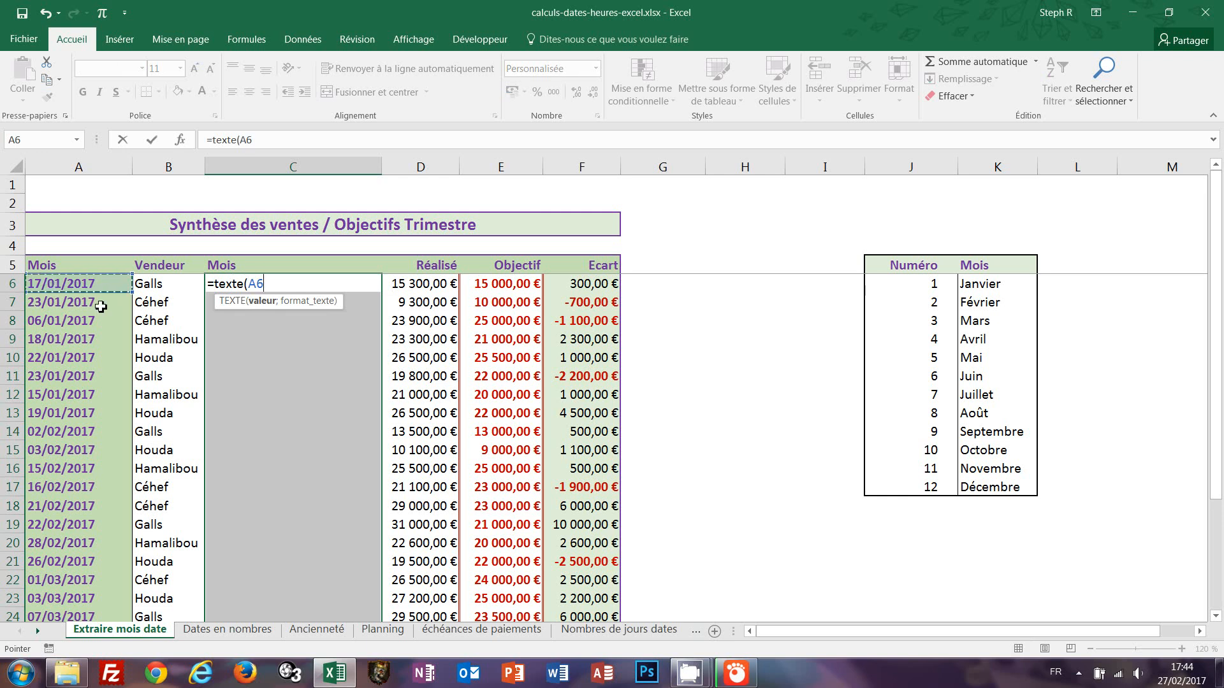
text(;)
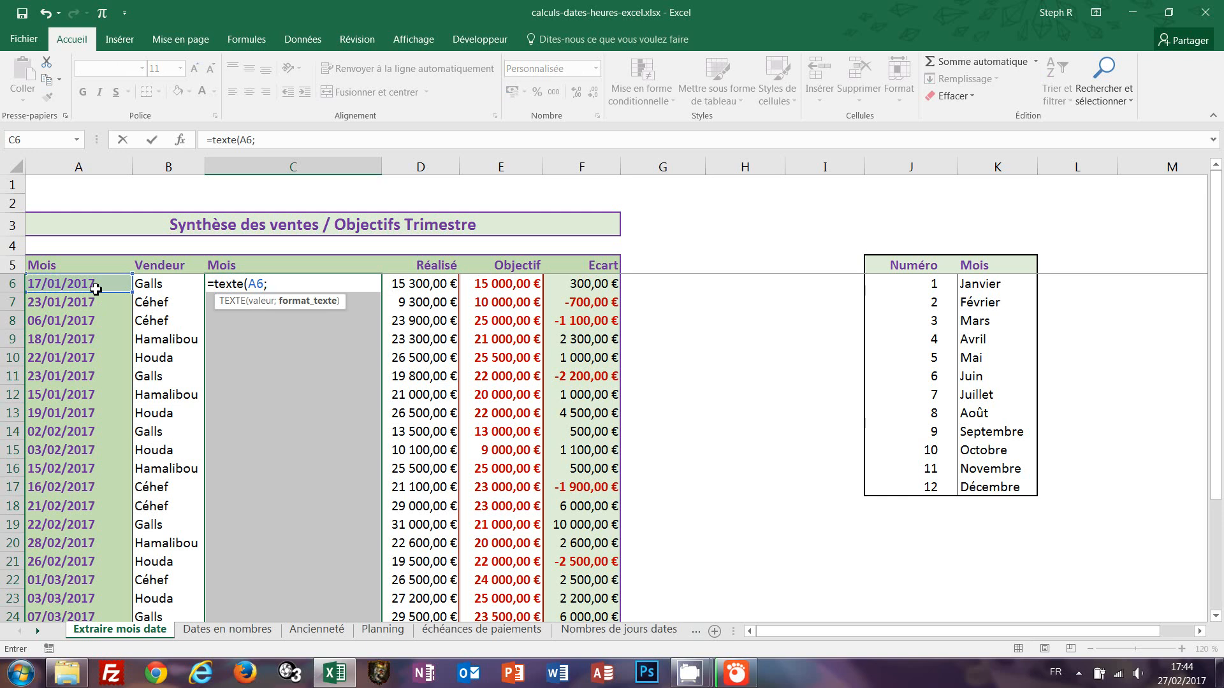
text("mmmm"))
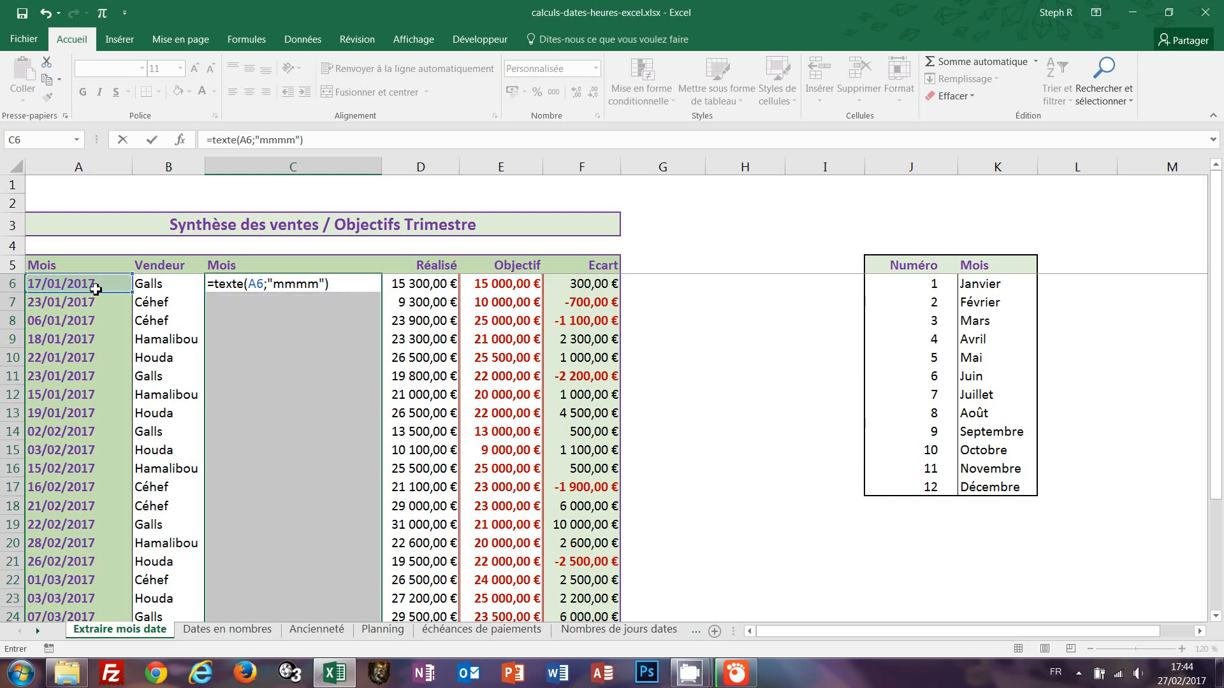
key(ctrl+Return)
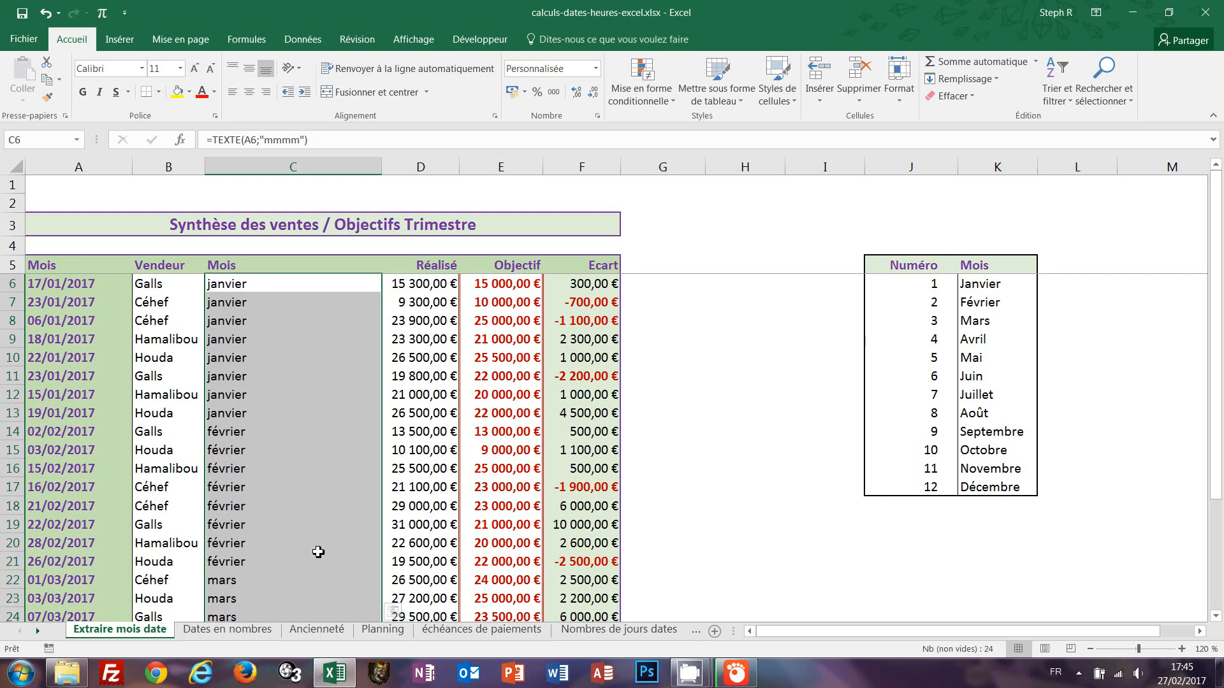
In cell H20, enter the formula =TEXTE(A6;"jjjj jj") & " " & TEXTE(A6;"mmmm") & " " & TEXTE(A6;"aaaa") to show the full date.
click(727, 543)
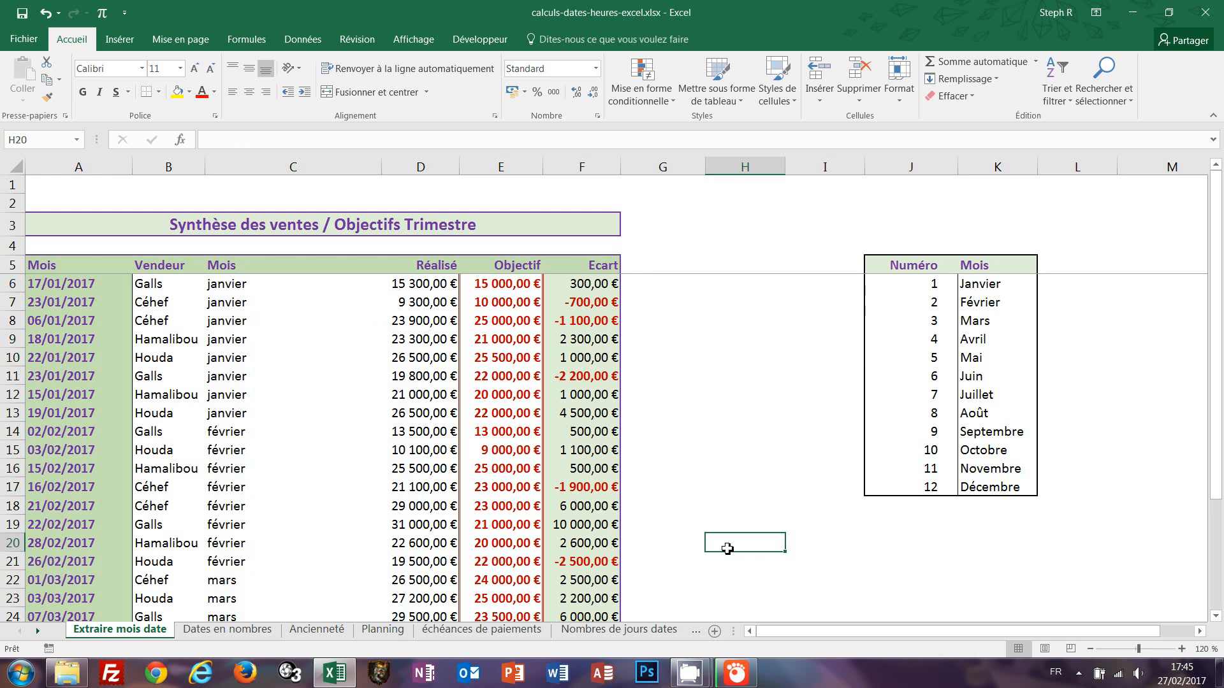
text(=)
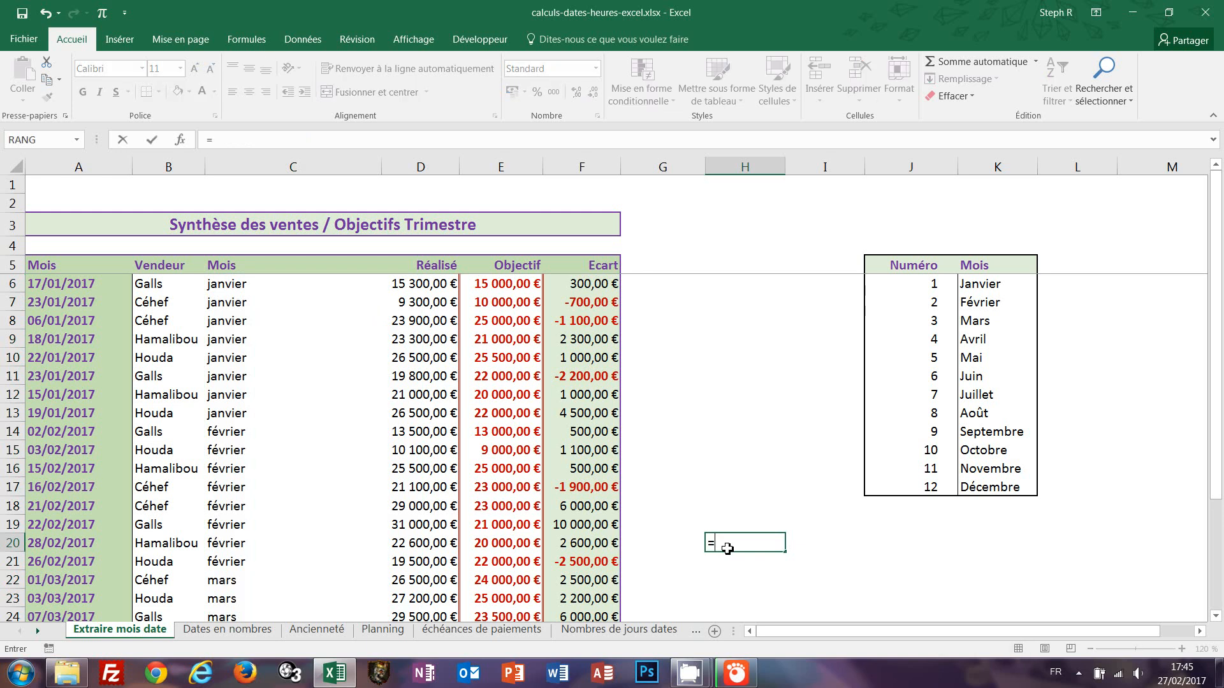
text(texte)
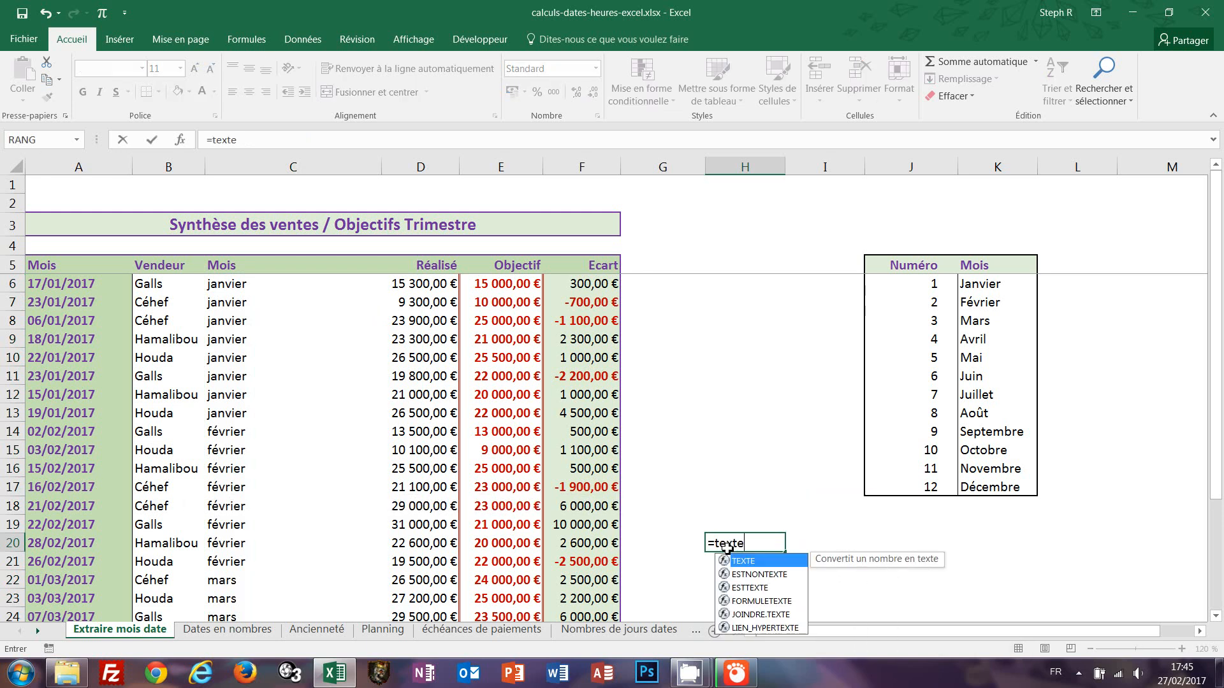
text(()
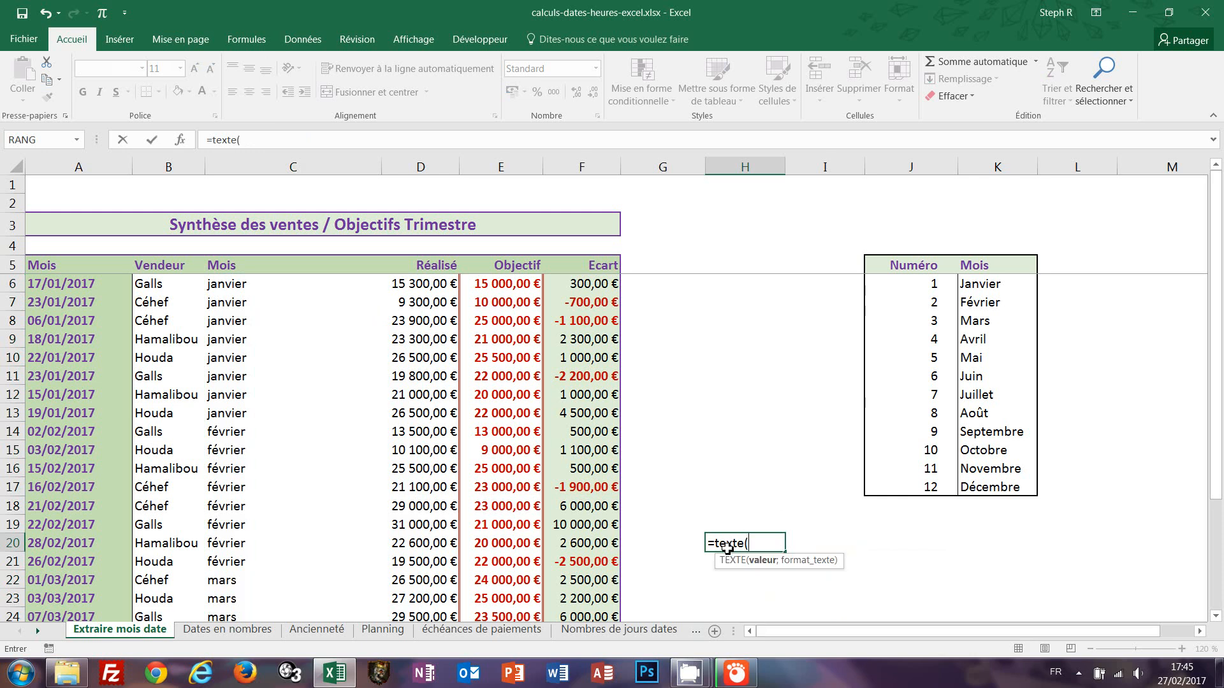
click(49, 284)
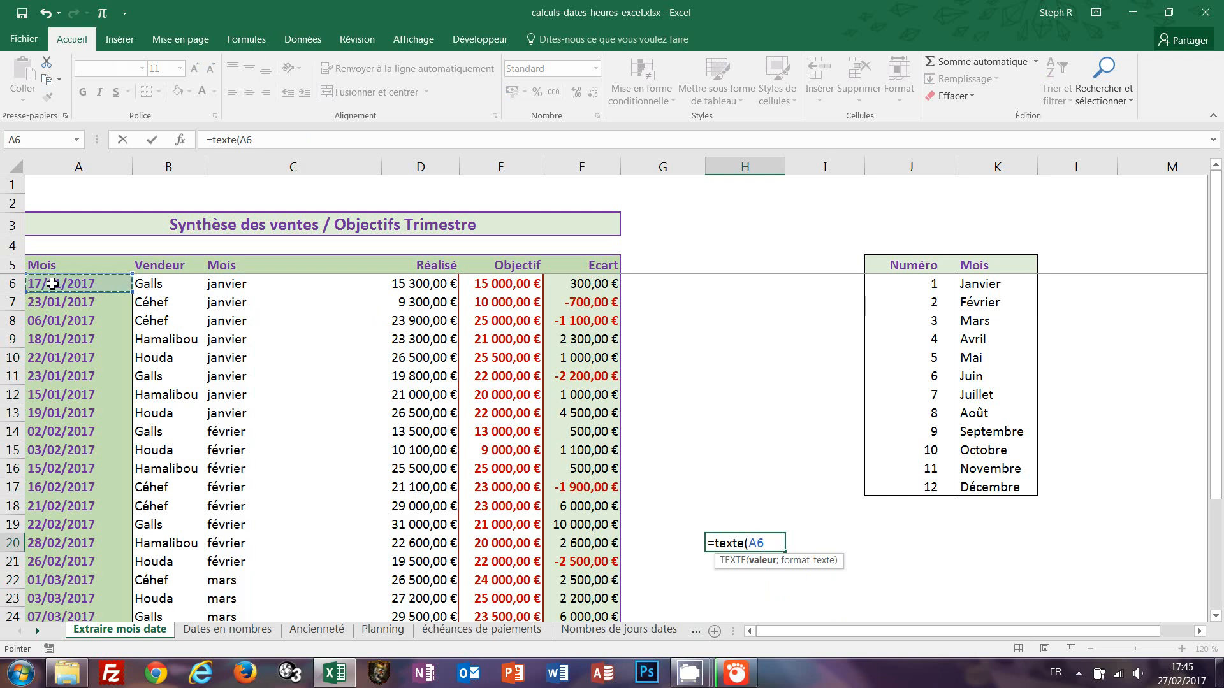
text(;")
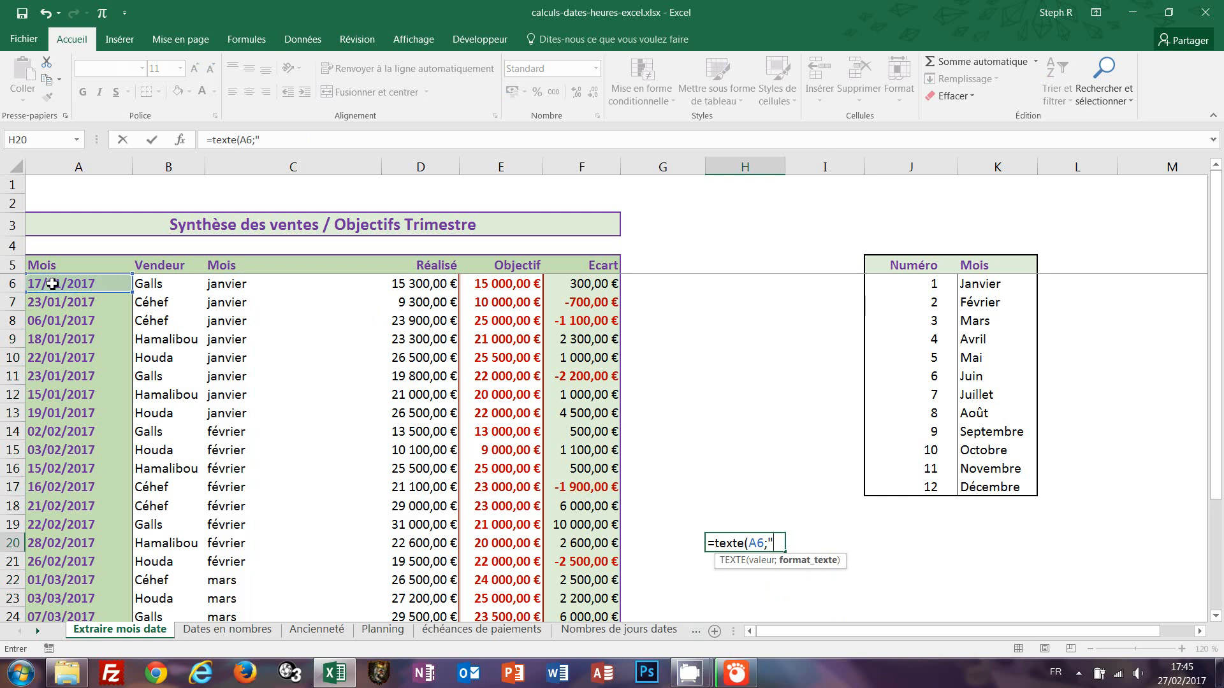
text(jjjj jj") &)
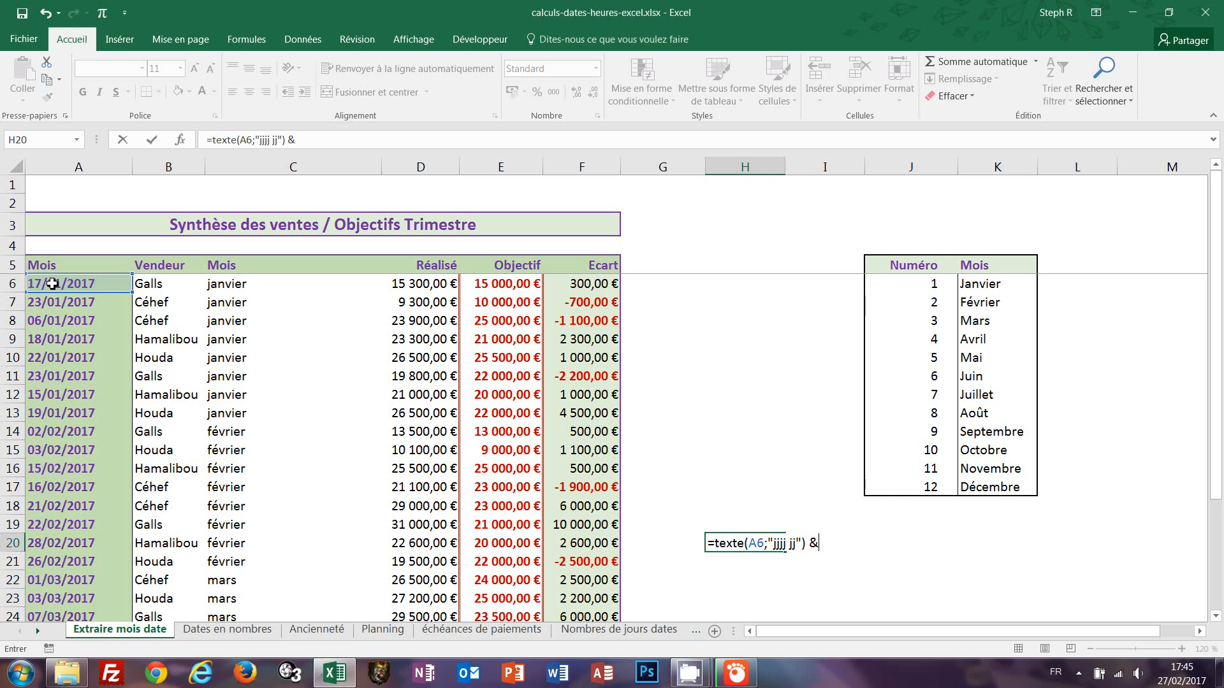
text( " " & texte)
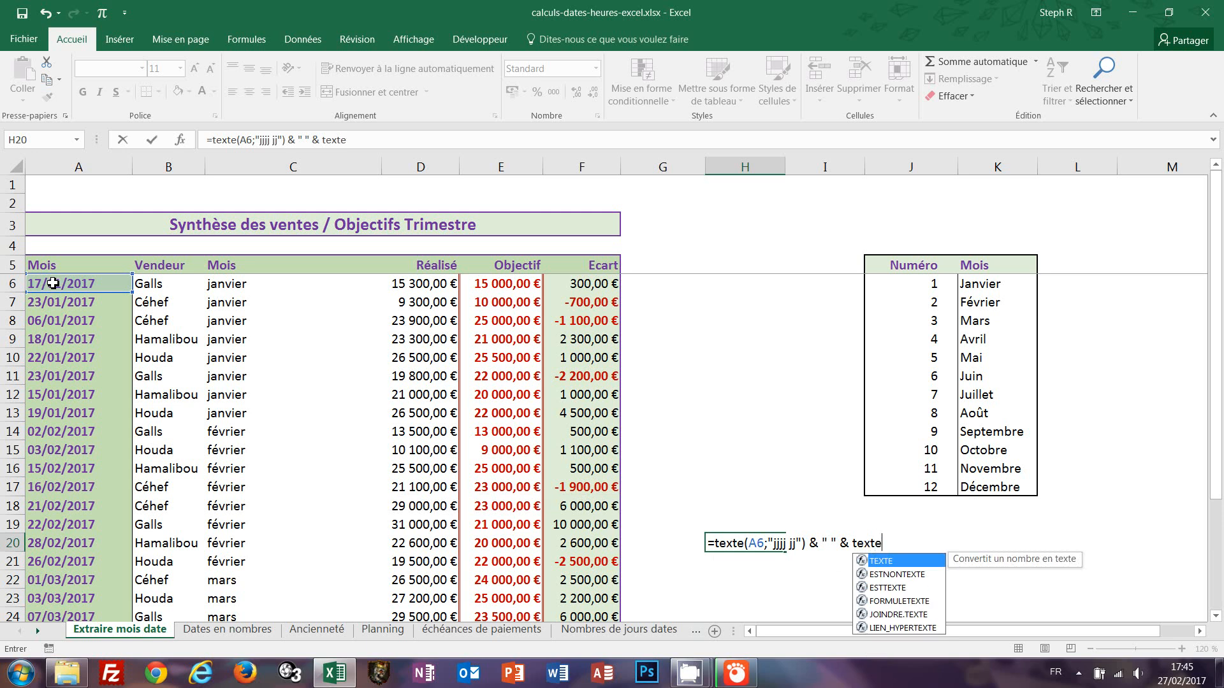
text(()
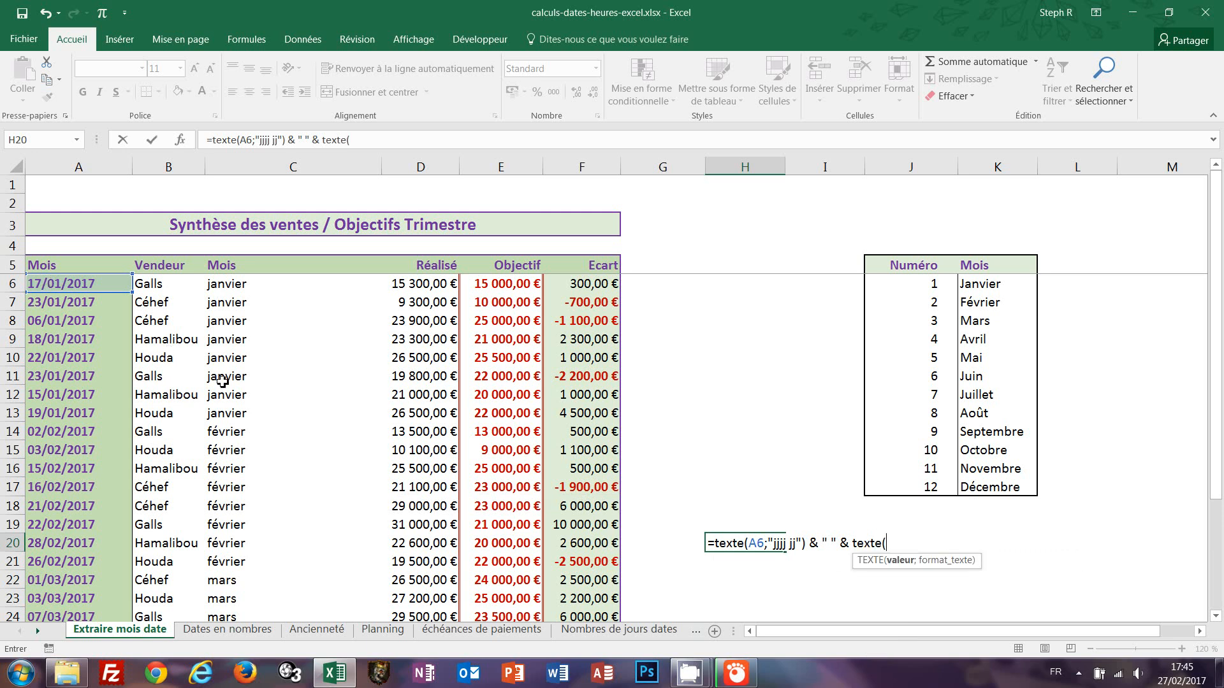
click(39, 287)
text(;)
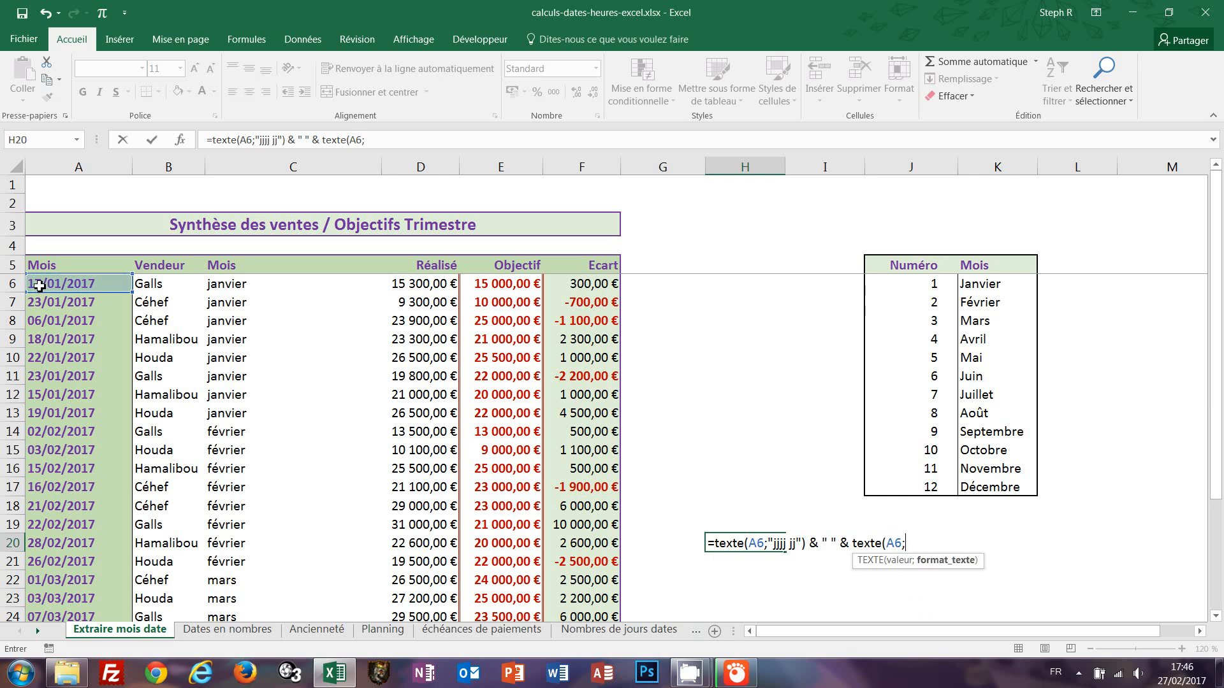
text("mmmm"))
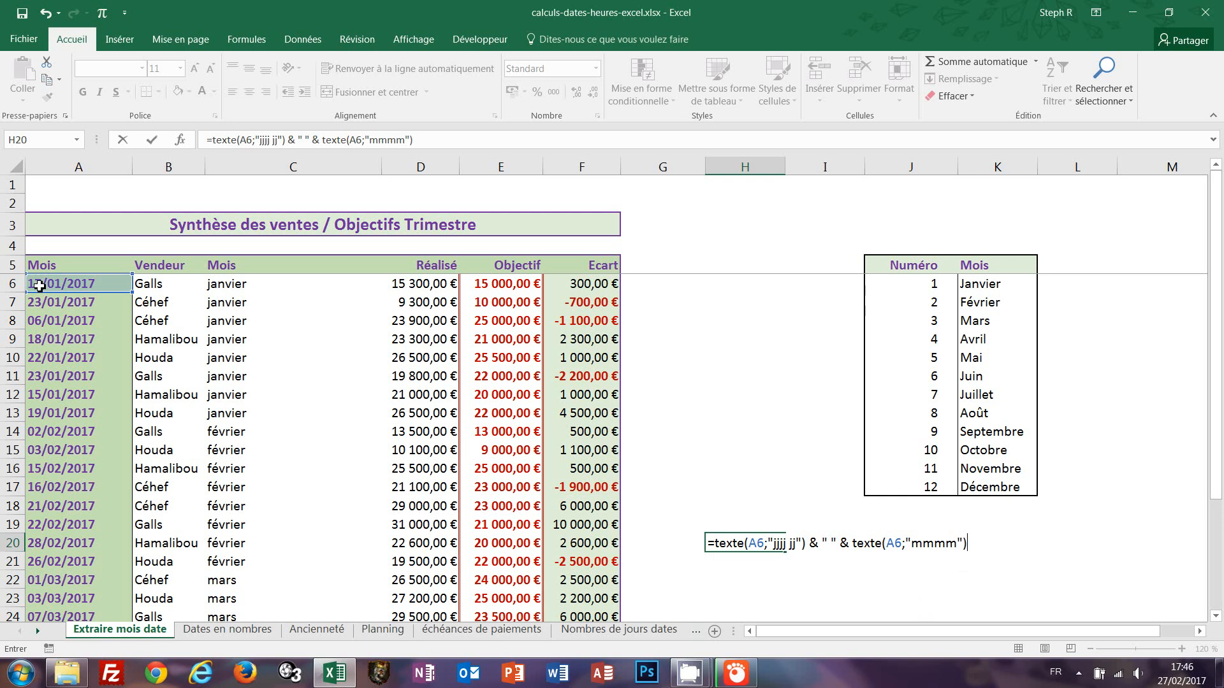
text( & " " & texte)
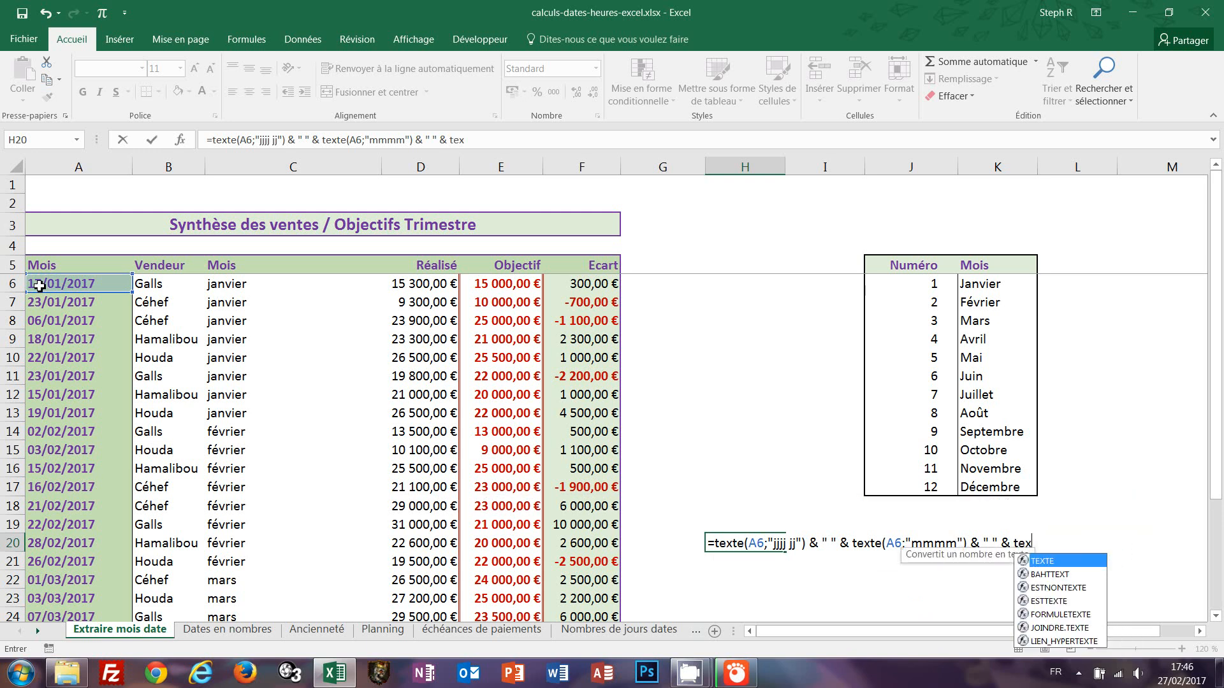
text(()
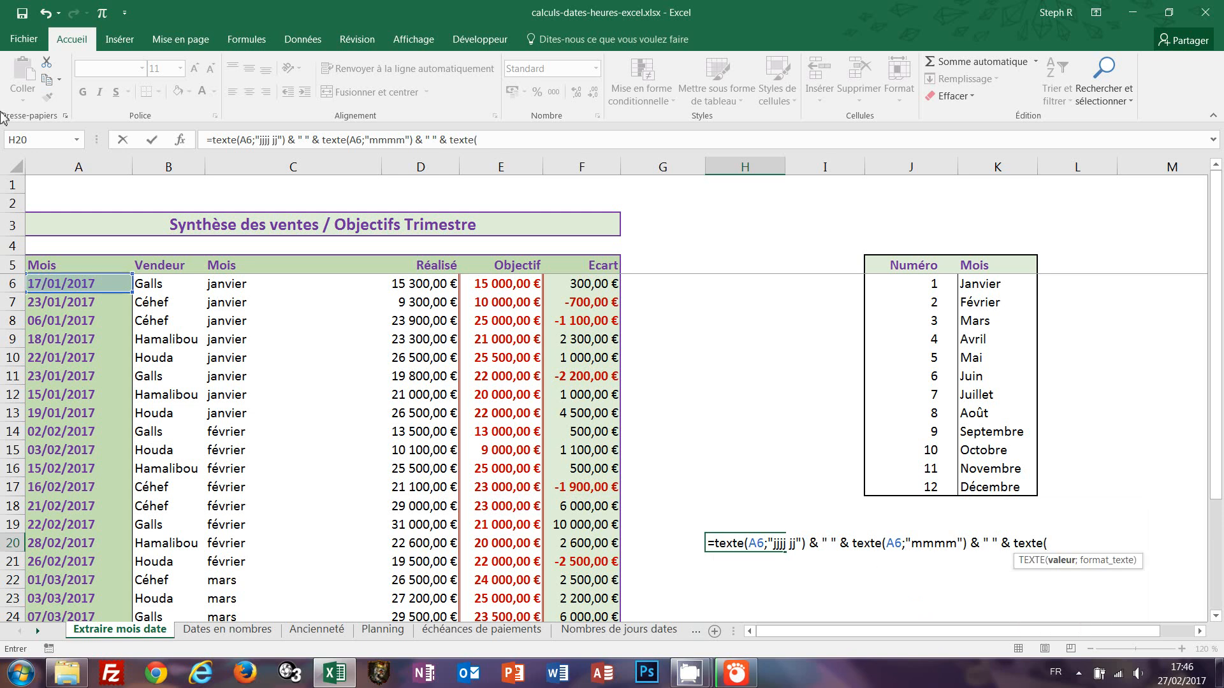
click(81, 285)
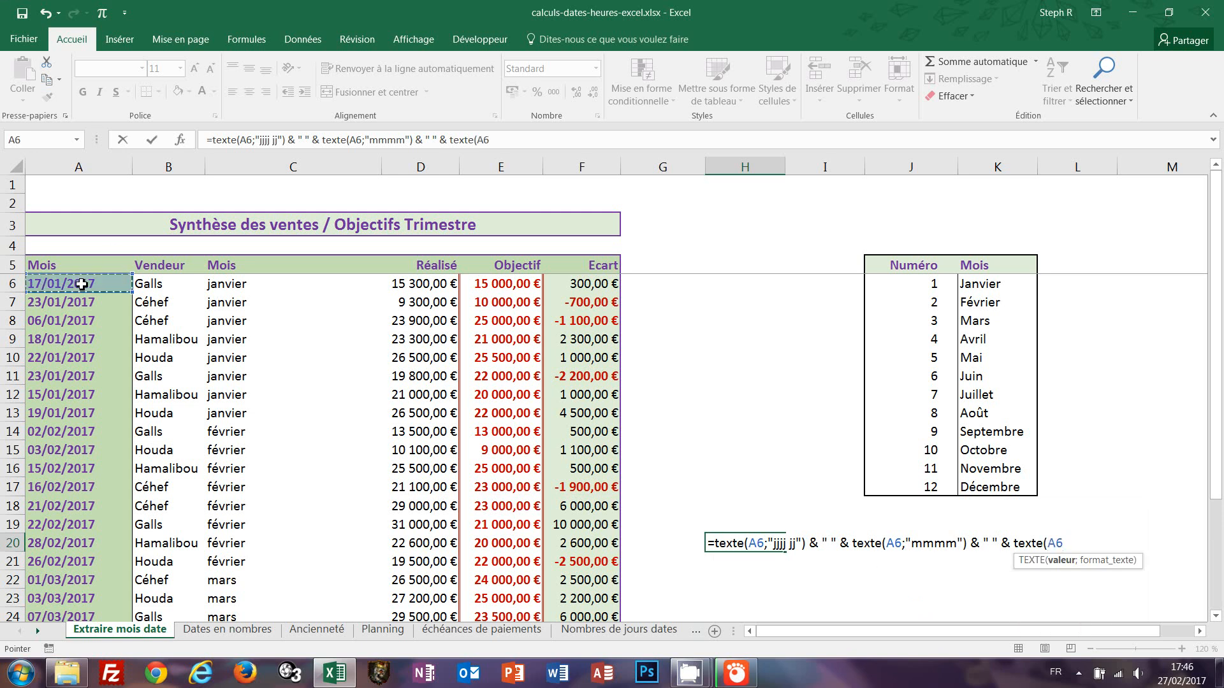
text(;")
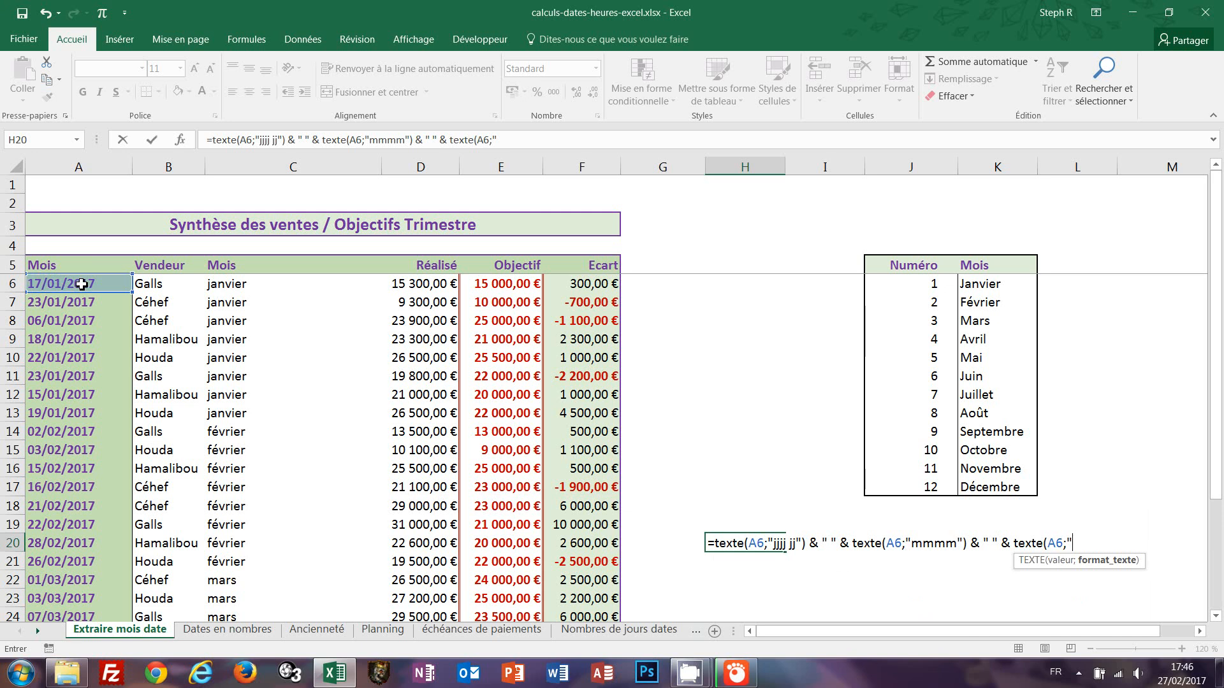
text(aaaa"))
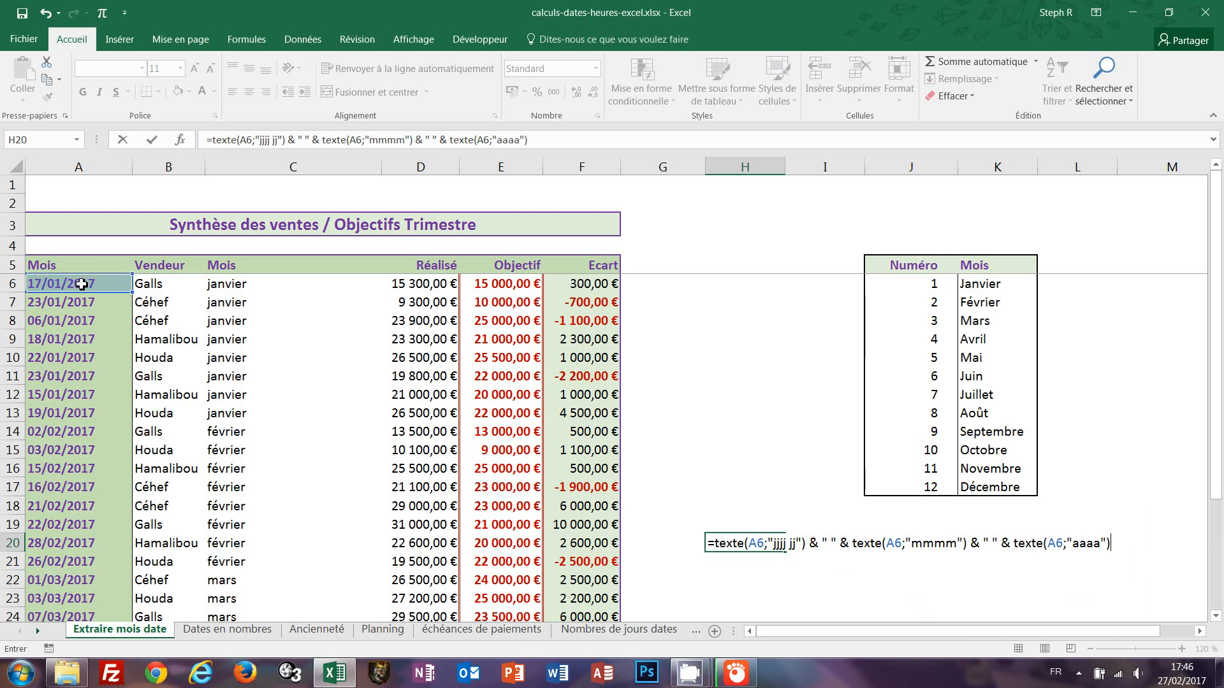
key(ctrl+Return)
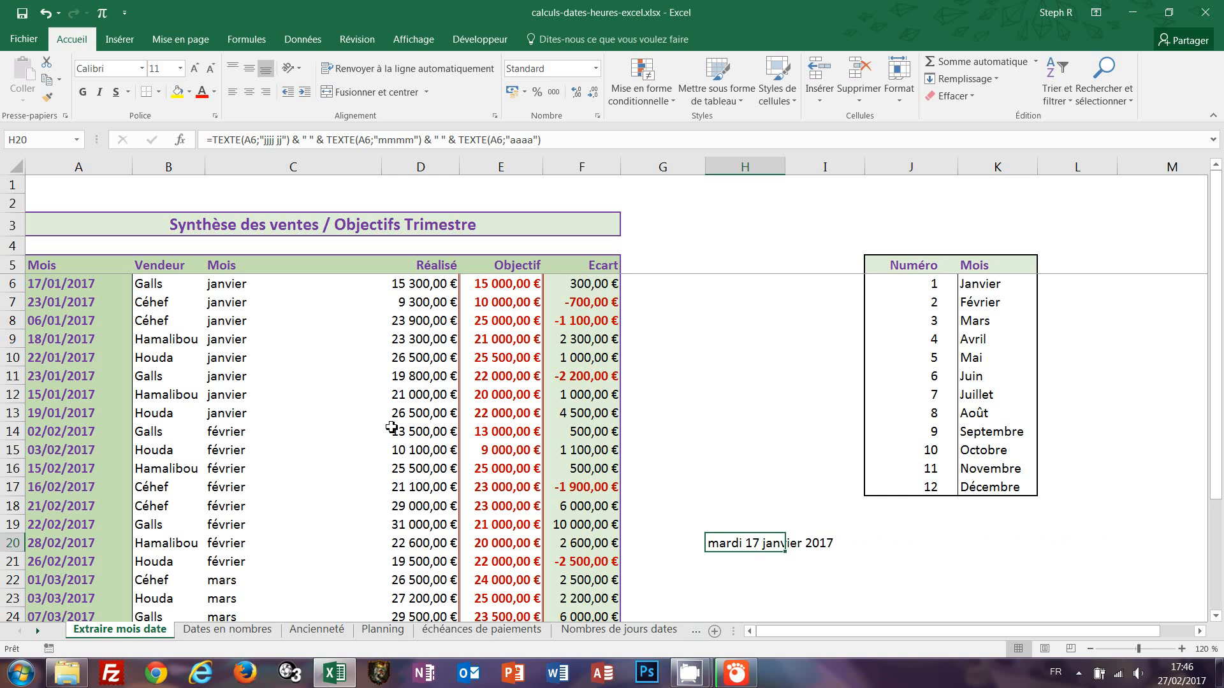
On the Dates en nombres sheet, fill Code date cells F6 to F14 at once with =JOUR(E6) & MOIS(E6) & ANNEE(E6).
click(227, 630)
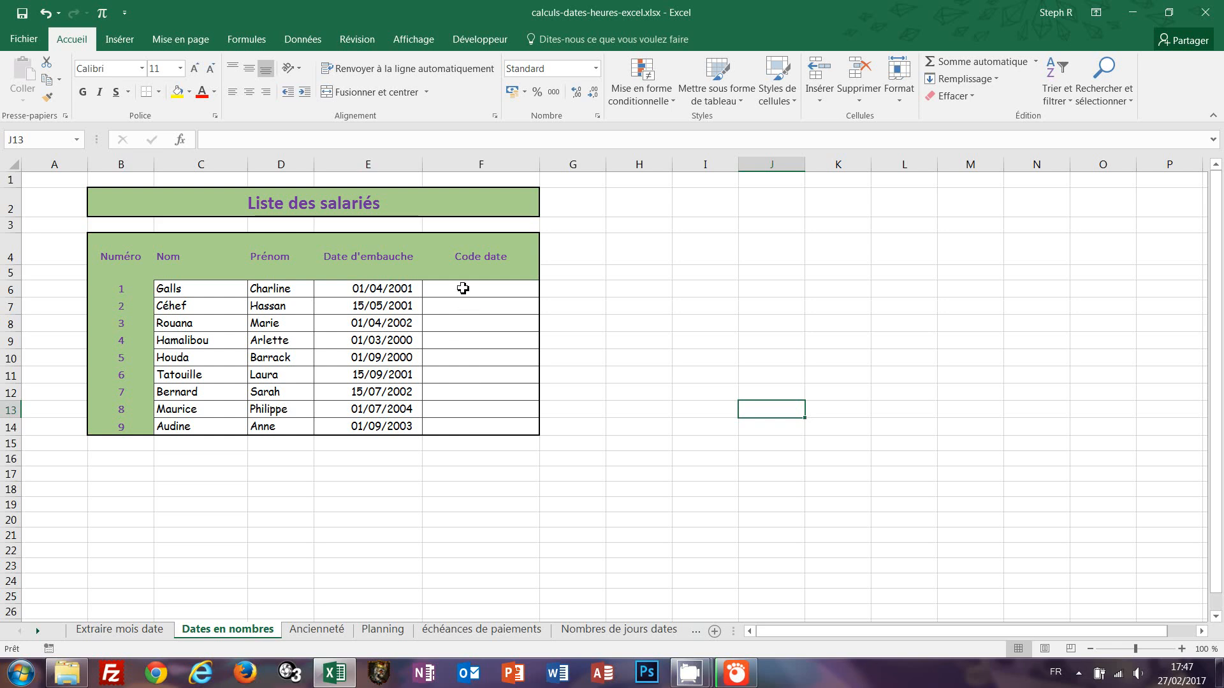
drag(463, 288, 468, 424)
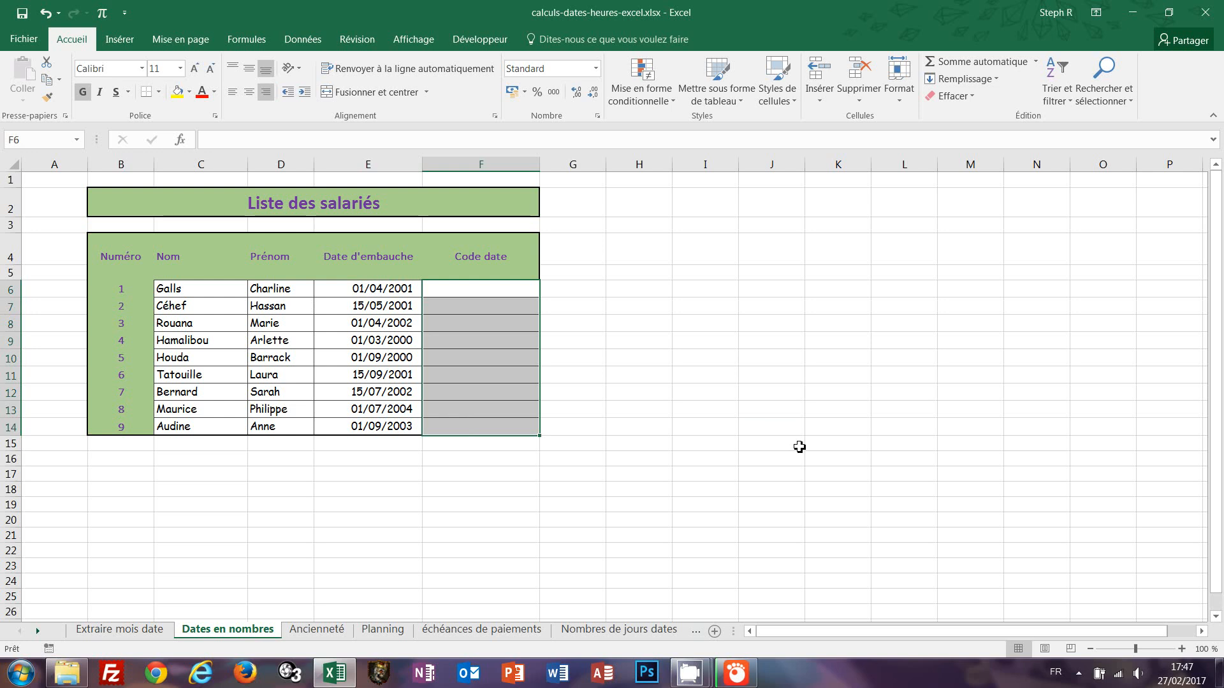
text(=)
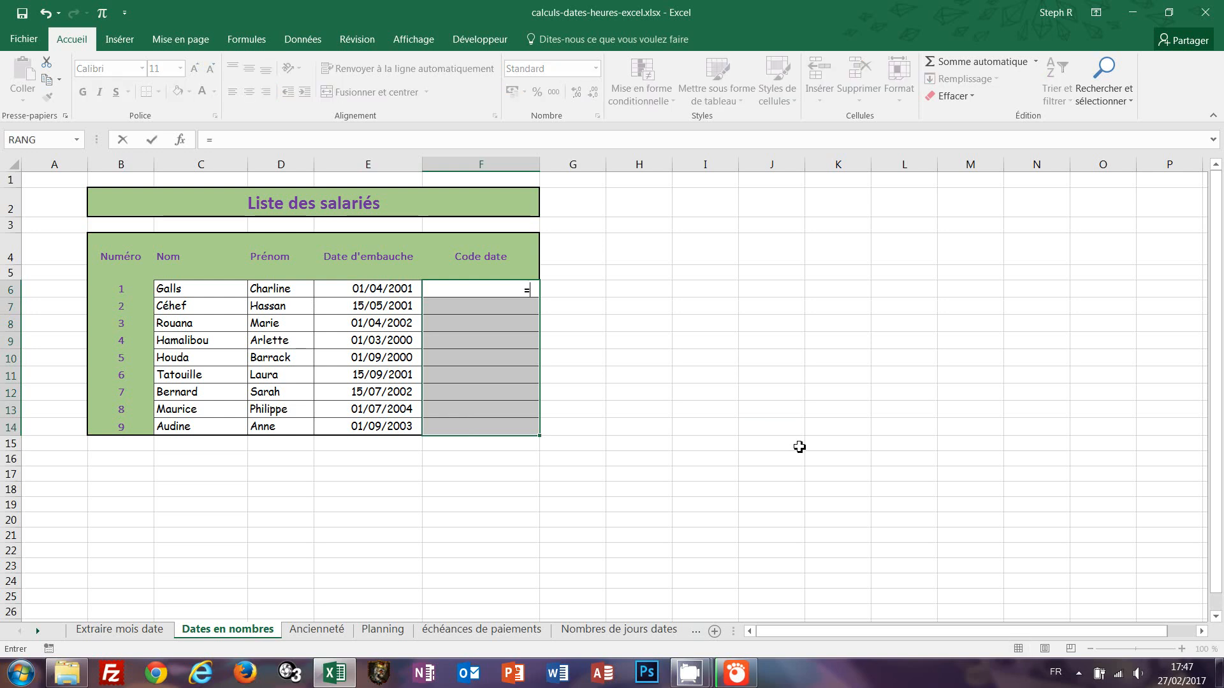
text(jour()
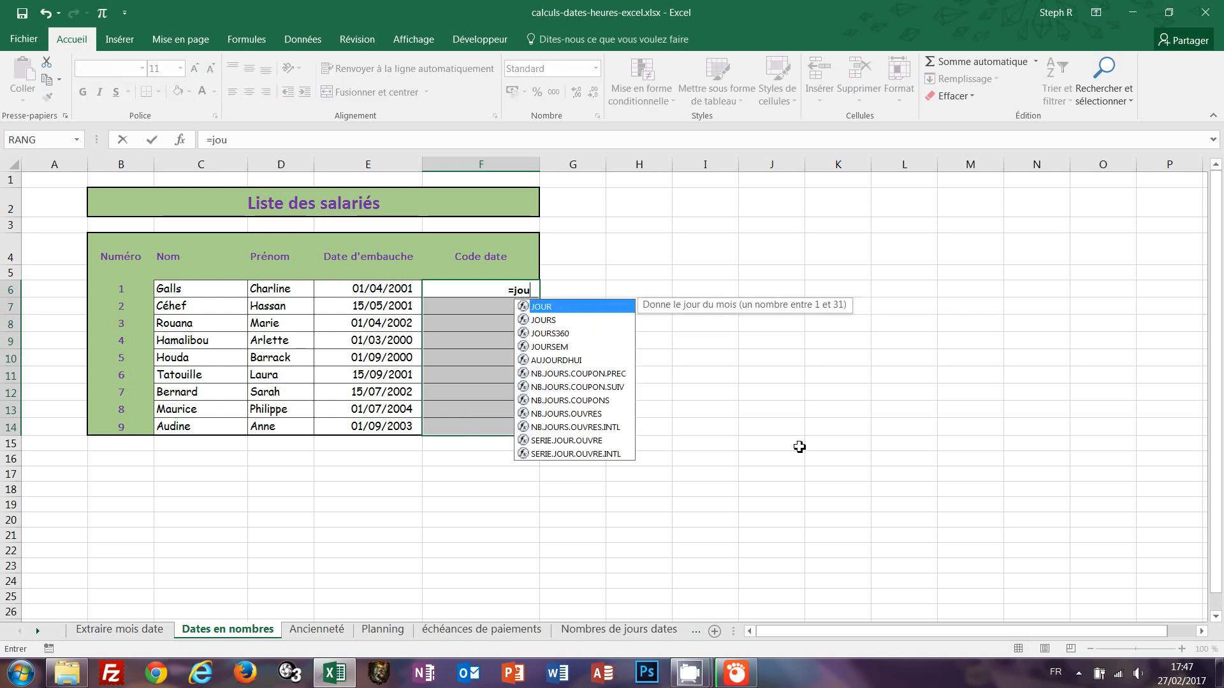
click(372, 286)
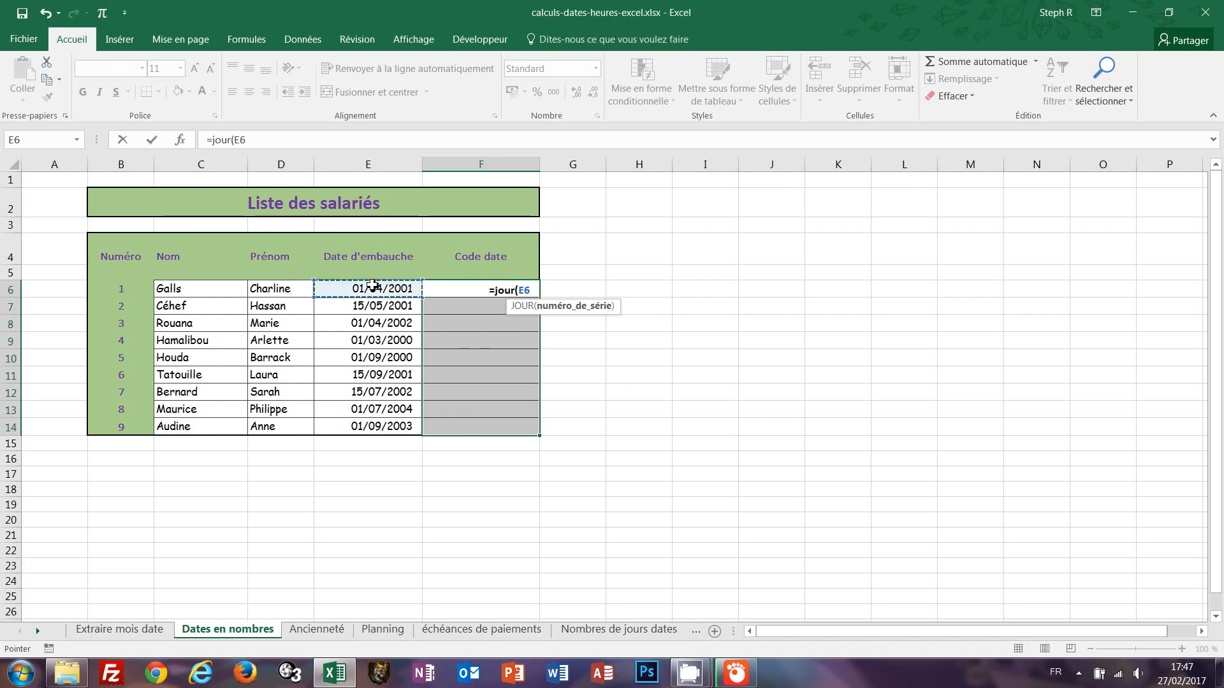
text())
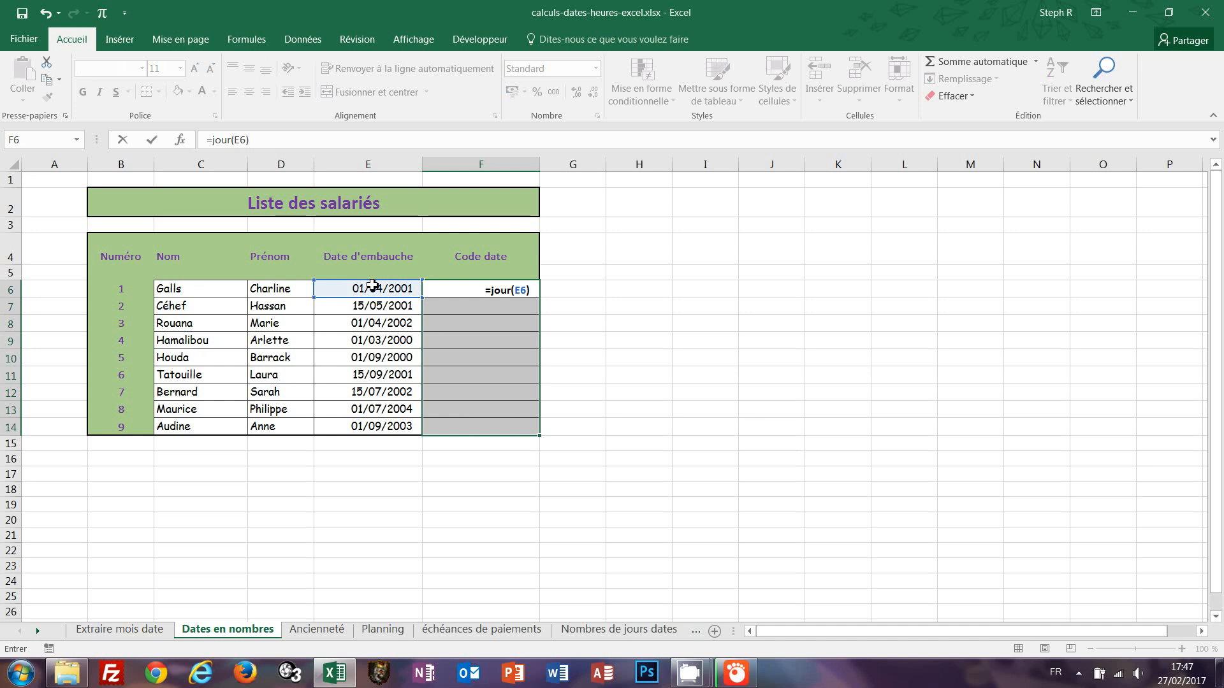
text( & mois()
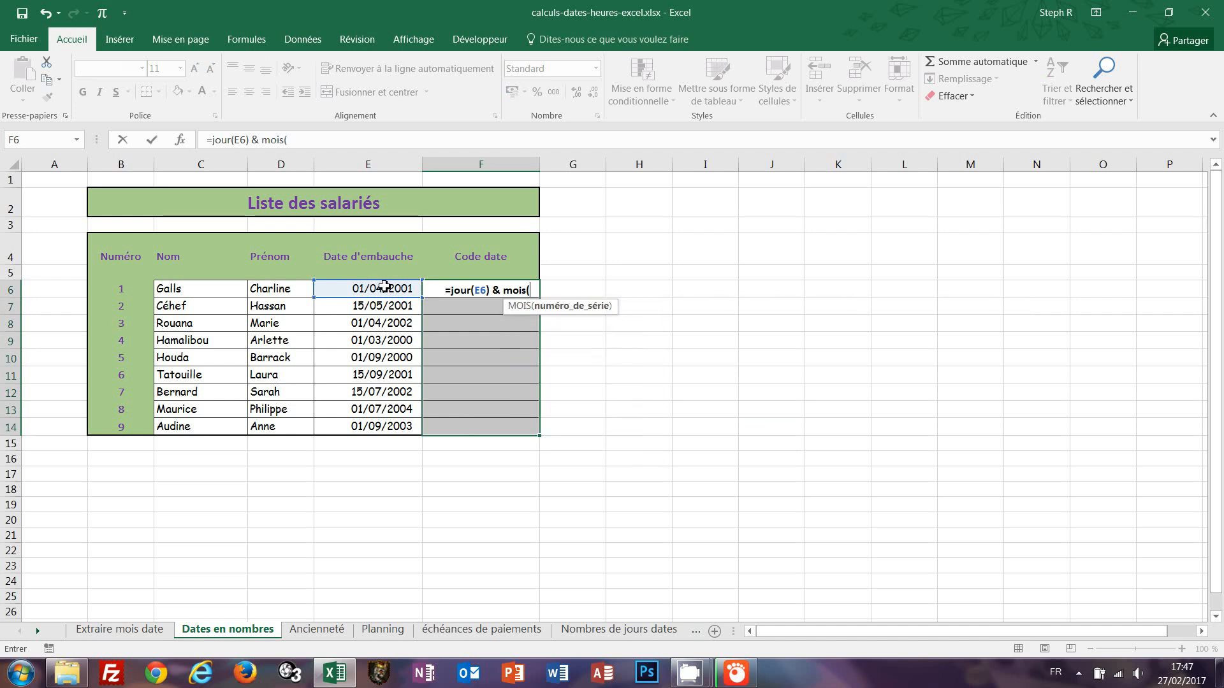
click(386, 287)
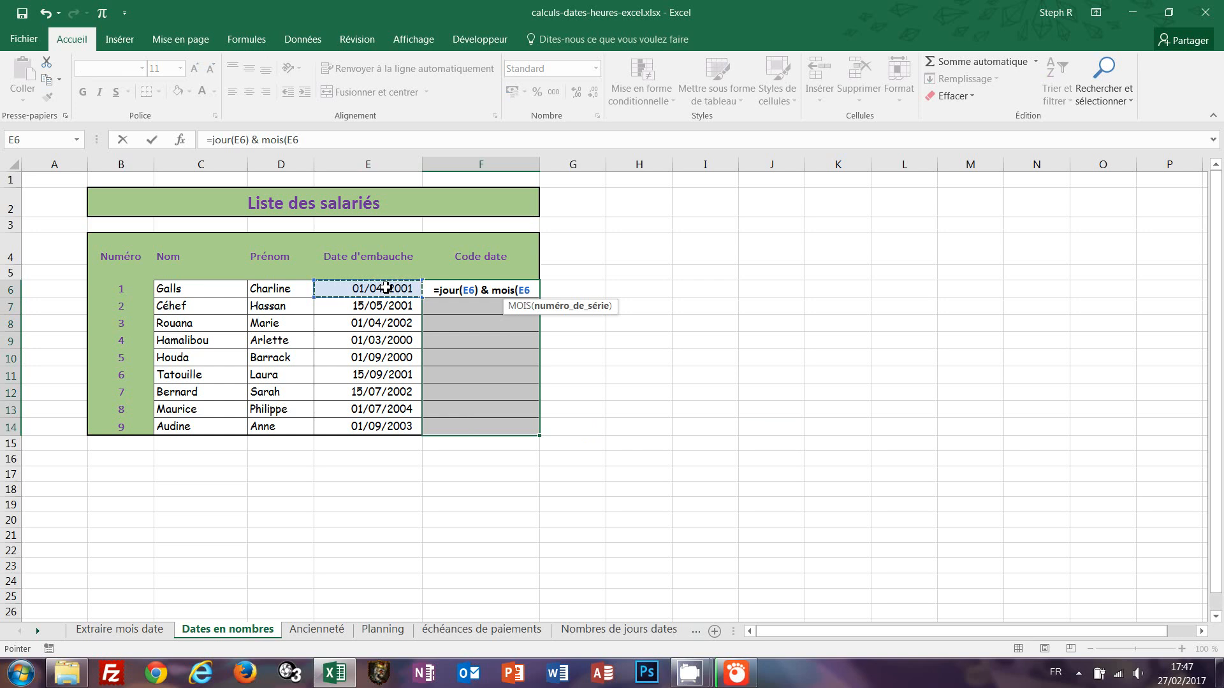
text() &)
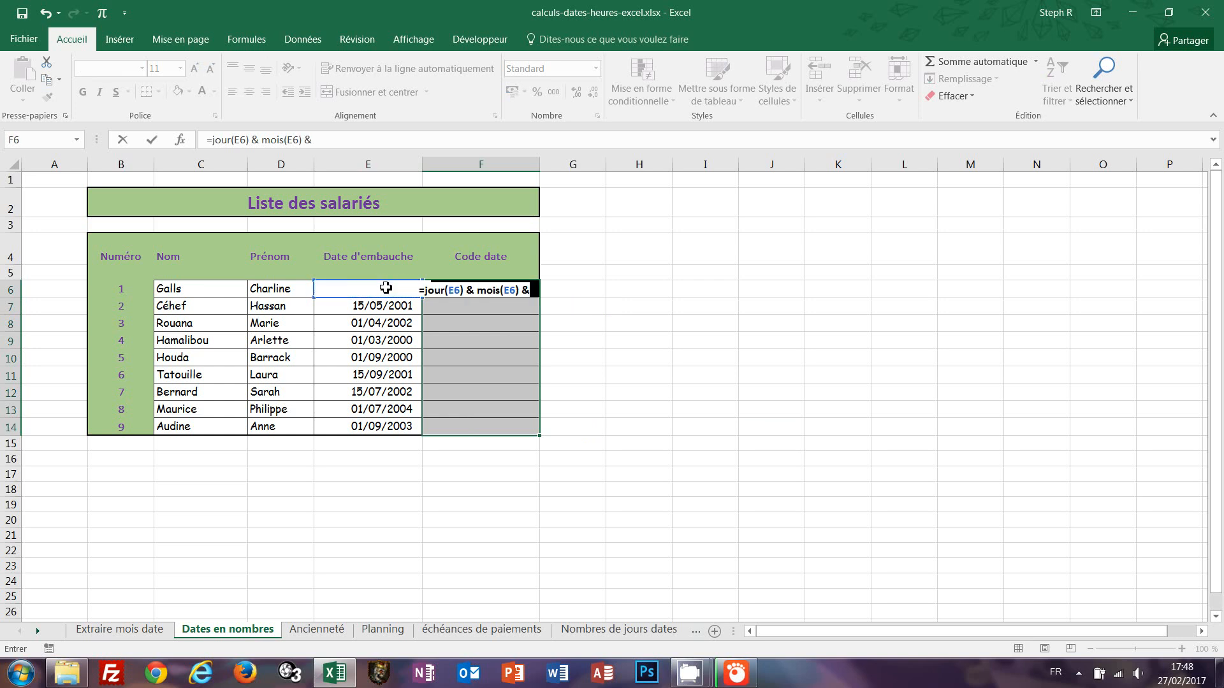
text( annee)
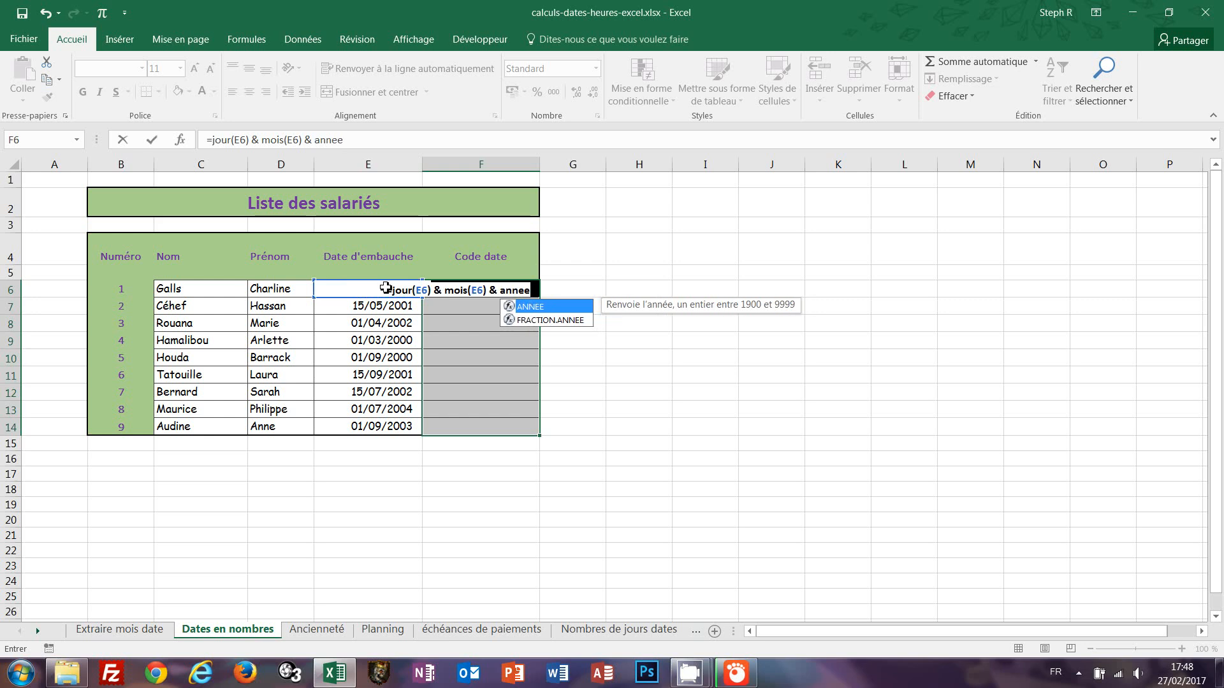
text((E)
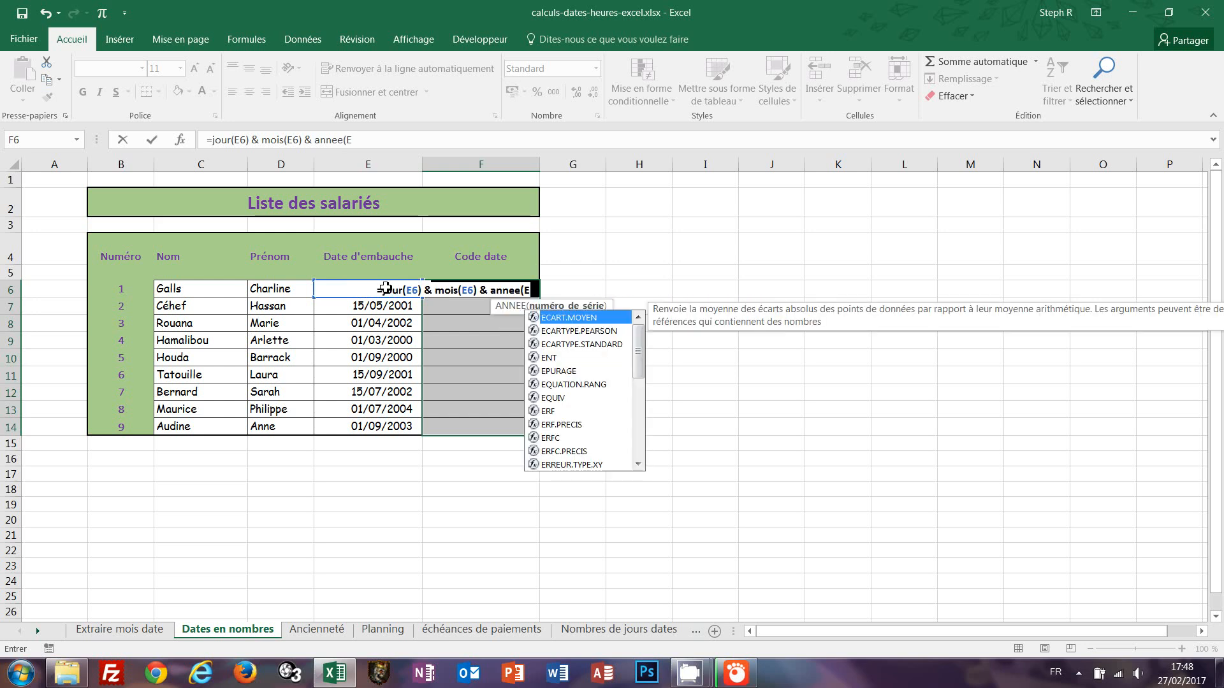
text(6))
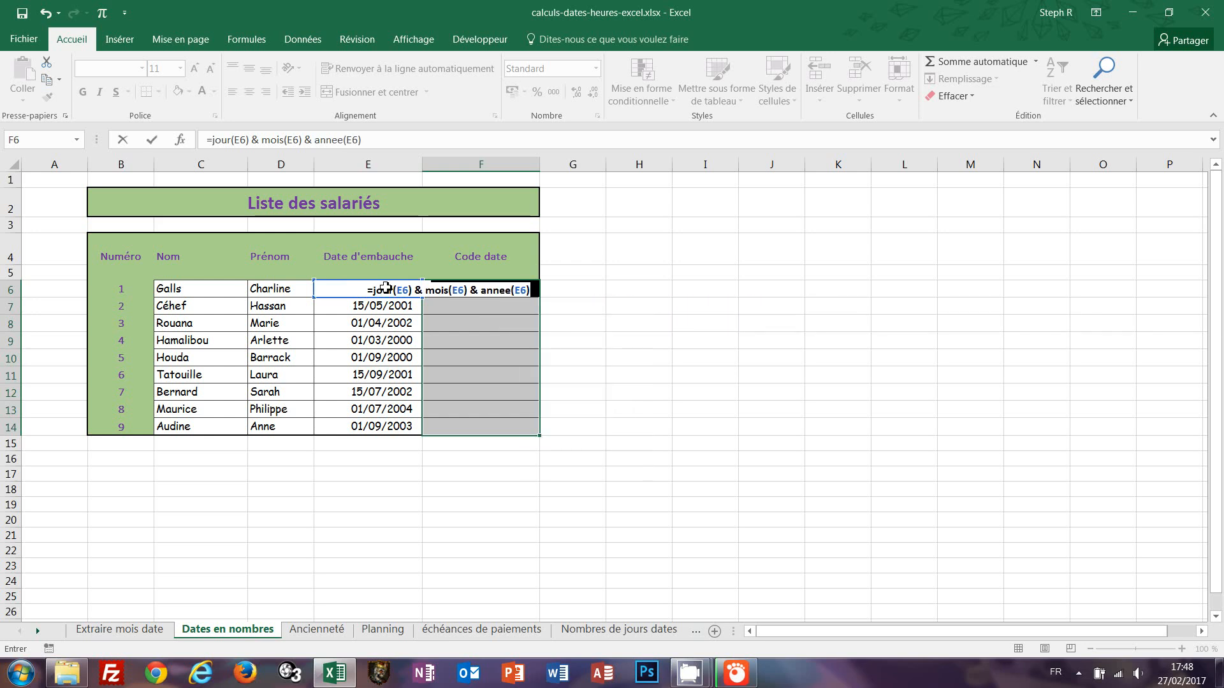
key(ctrl+Return)
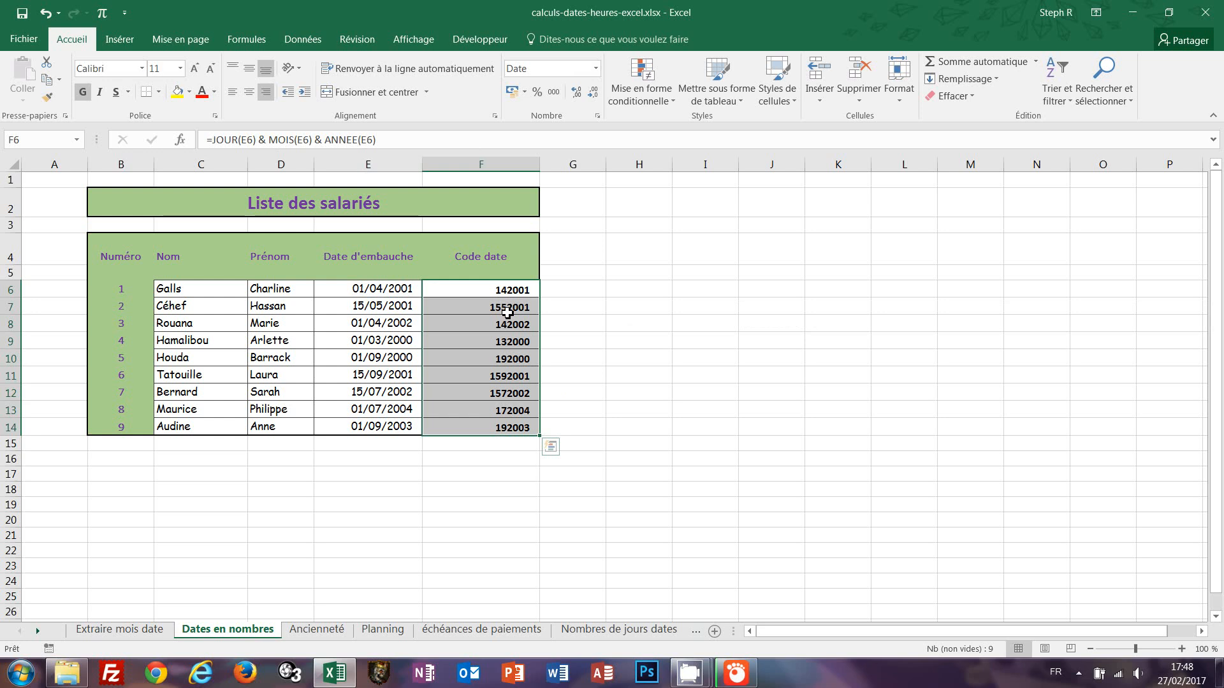
Clear the Code date cells and fill F6 to F14 at once with =TEXTE(E6;"jj") & TEXTE(E6;"mm") & TEXTE(E6;"aaaa").
key(Delete)
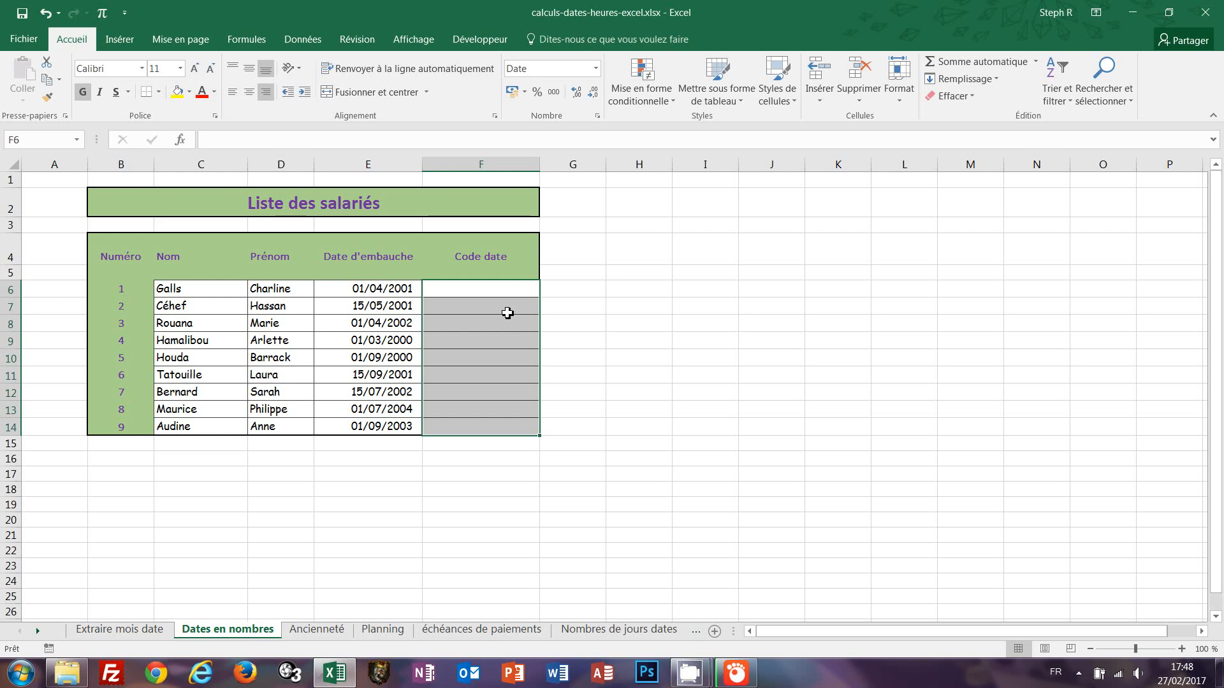
text(=)
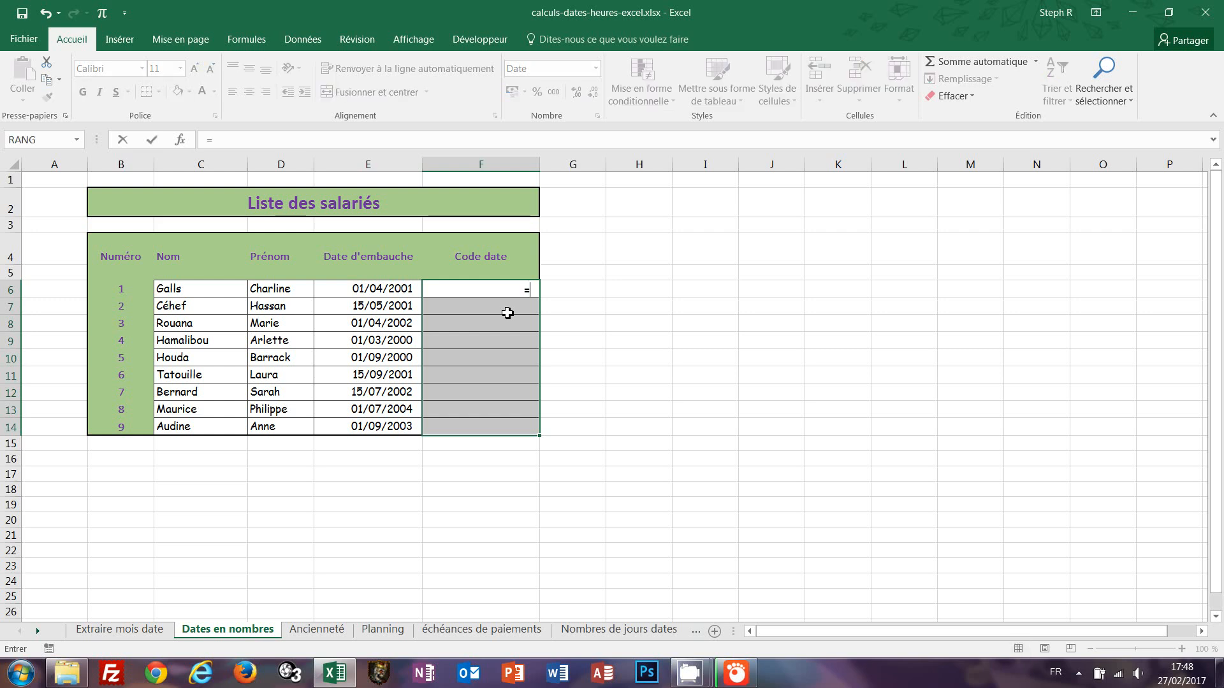
text(texte)
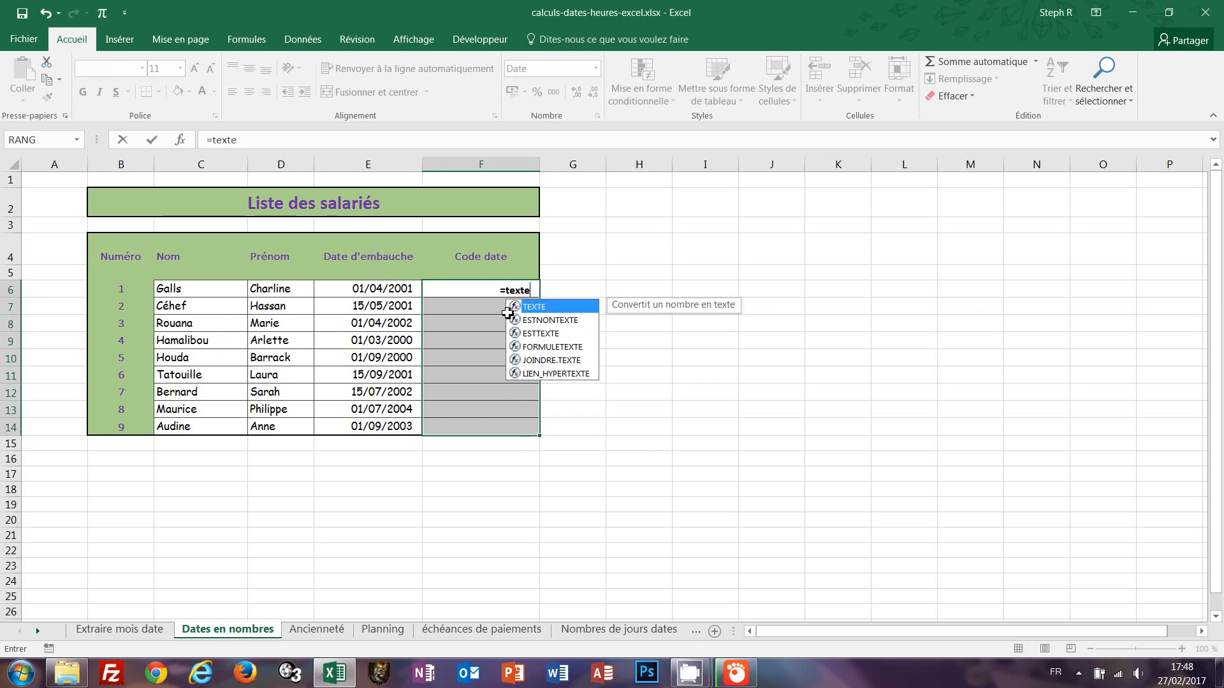
text(()
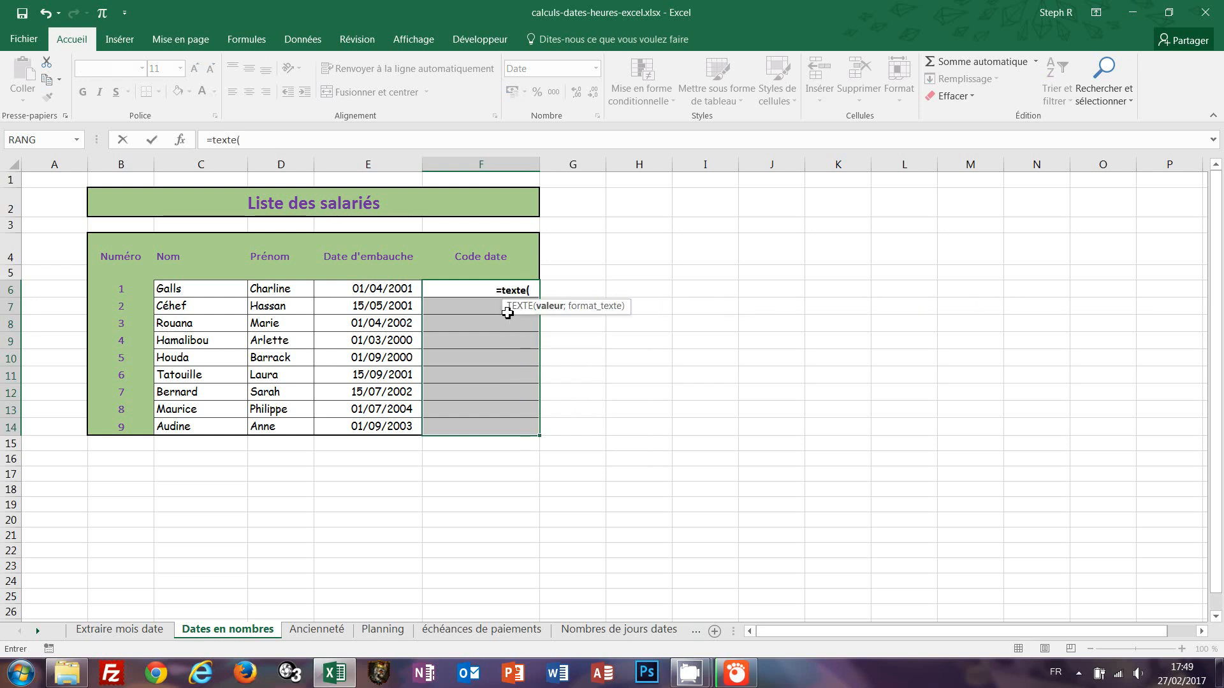
click(371, 290)
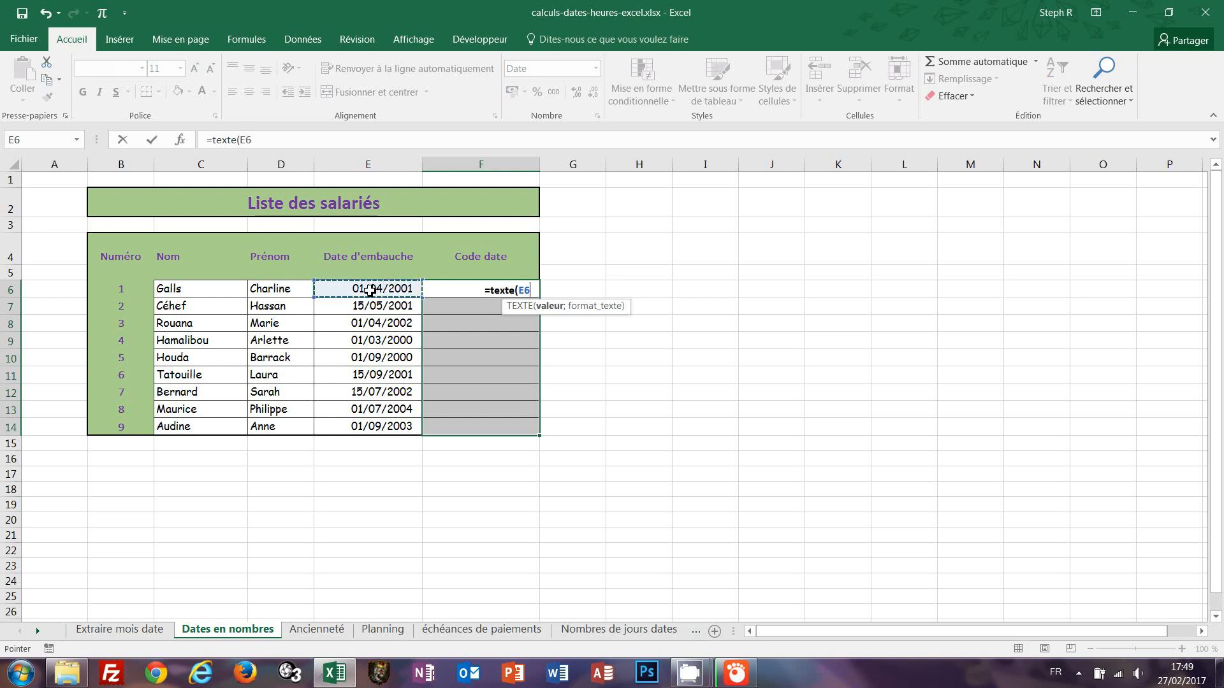
text(;)
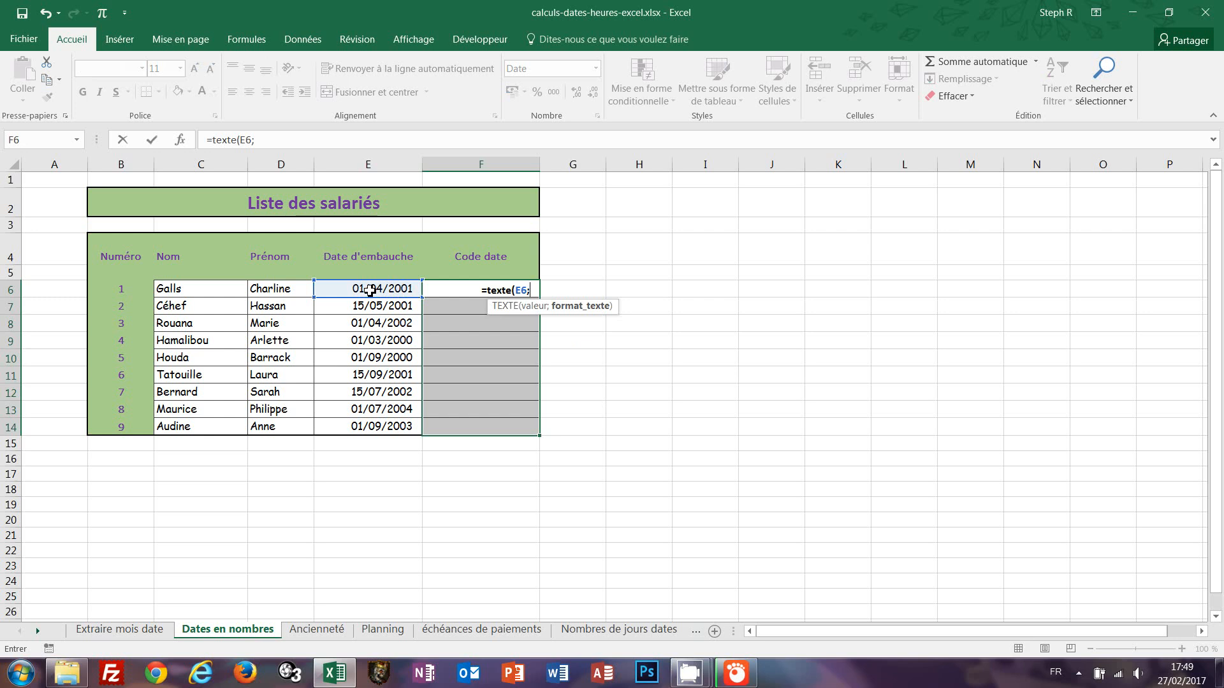
text(")
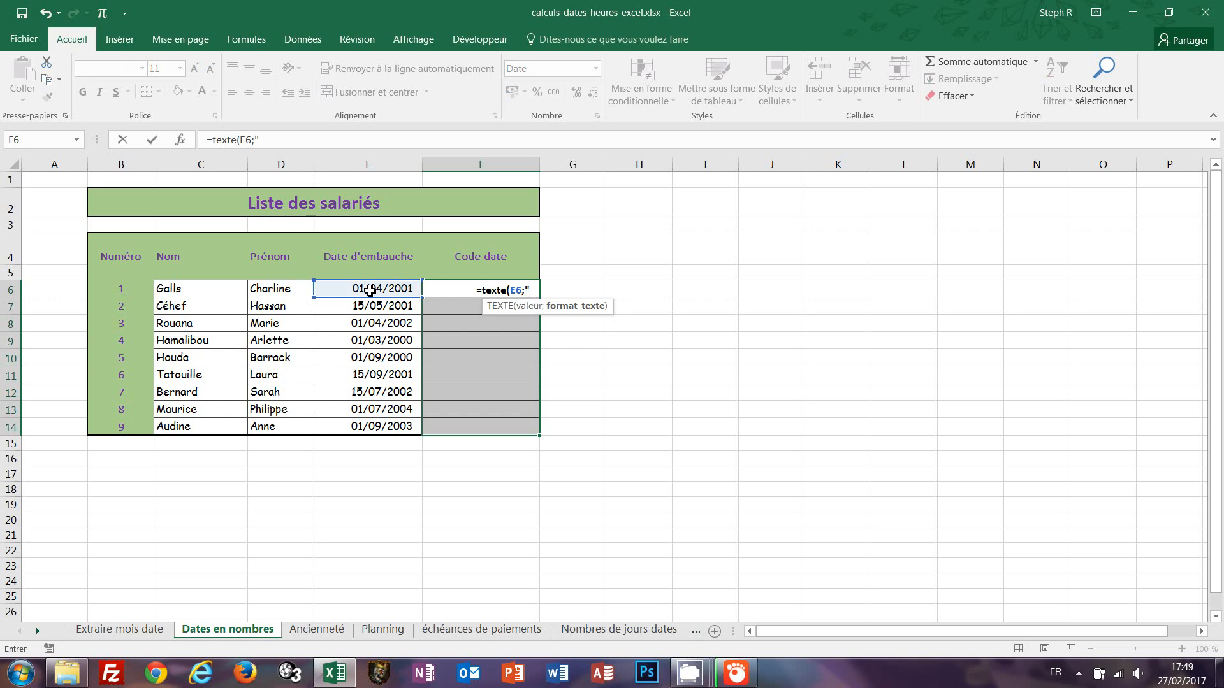
text(jj)
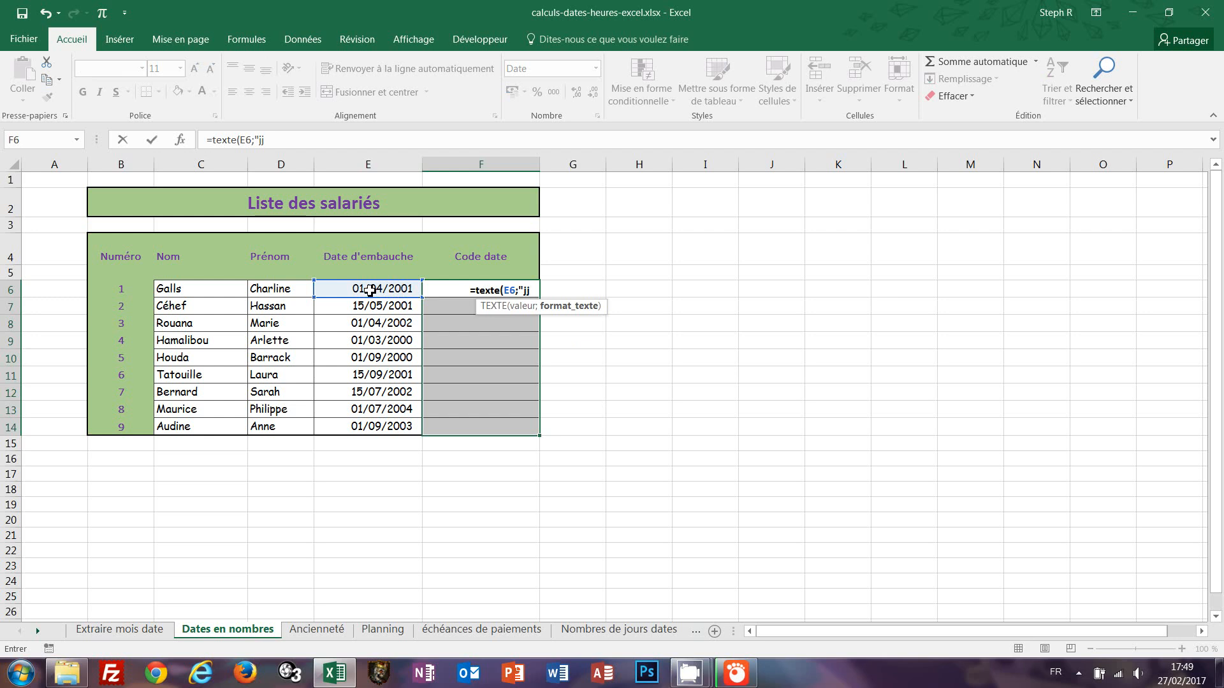
text("))
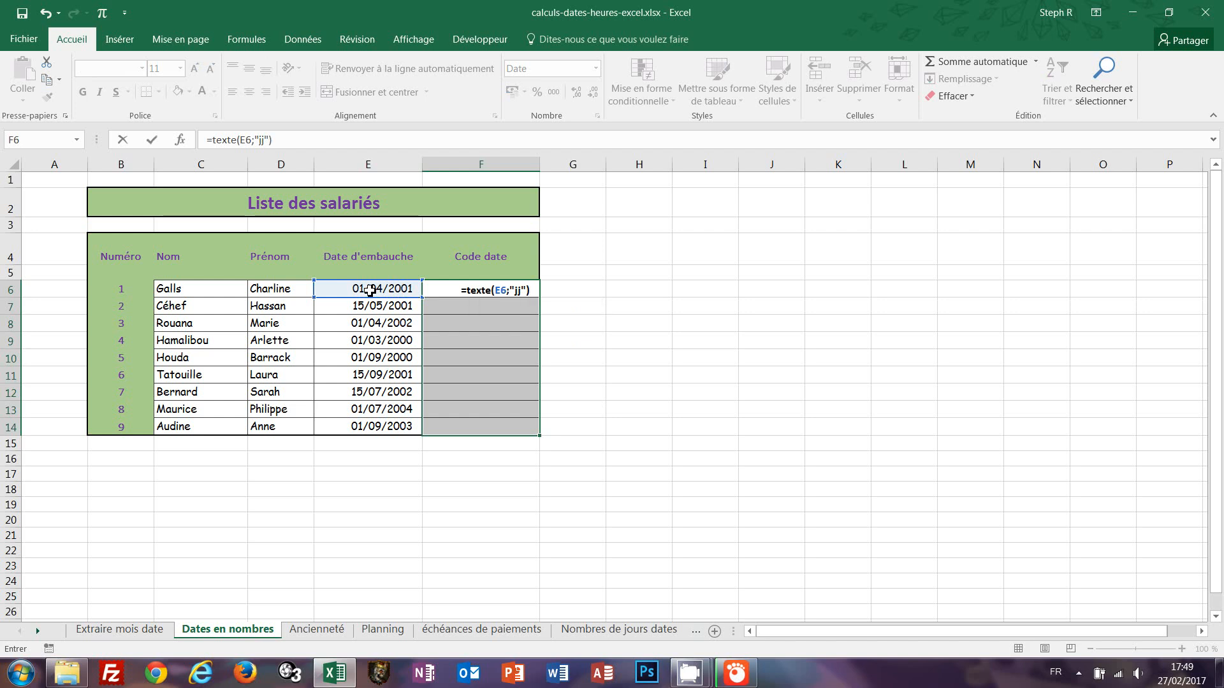
text( &)
text( texte)
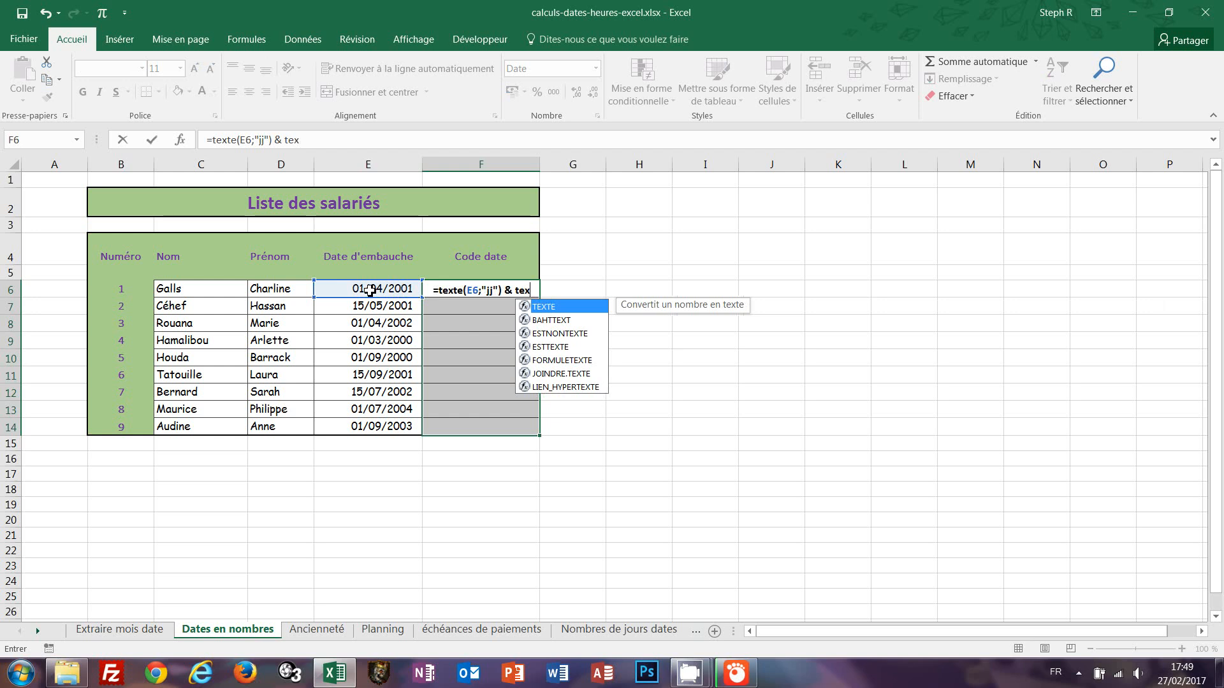
text(()
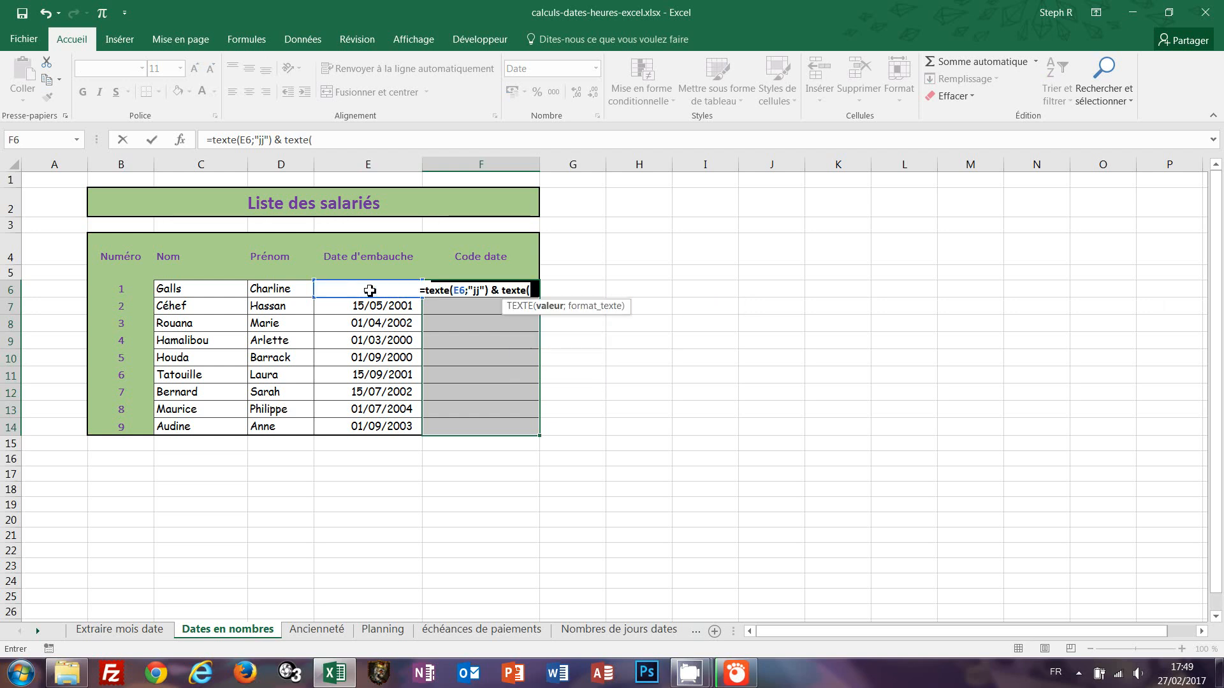
text(E)
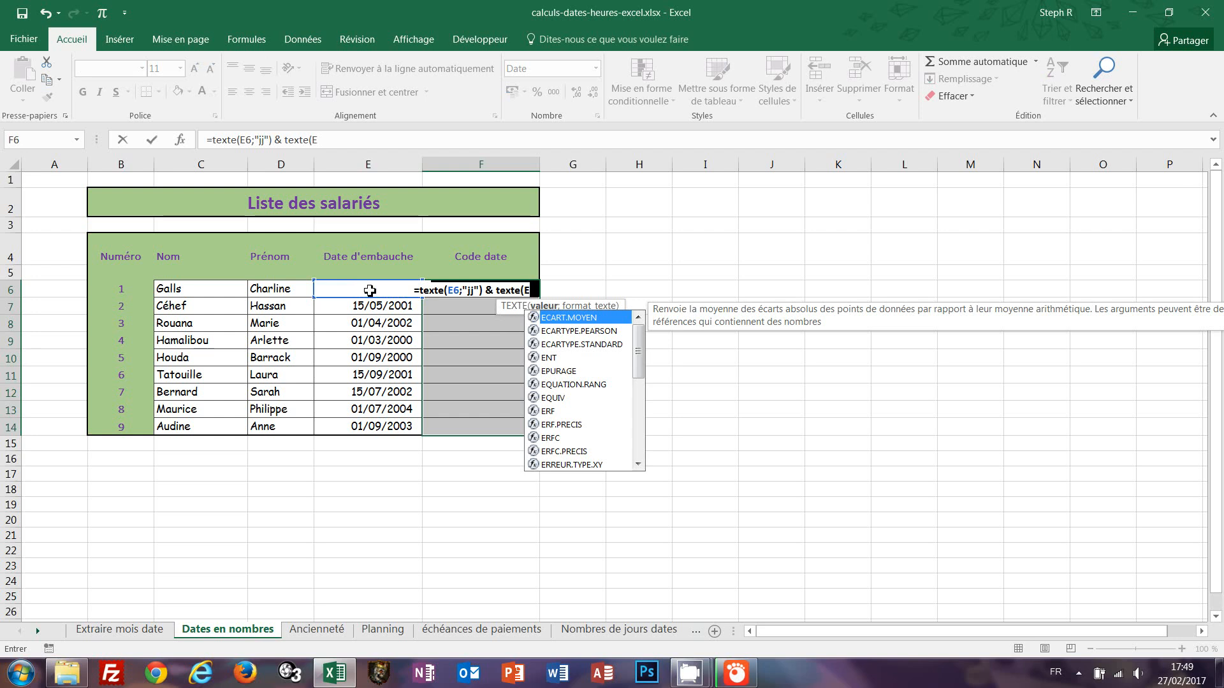
text(6;)
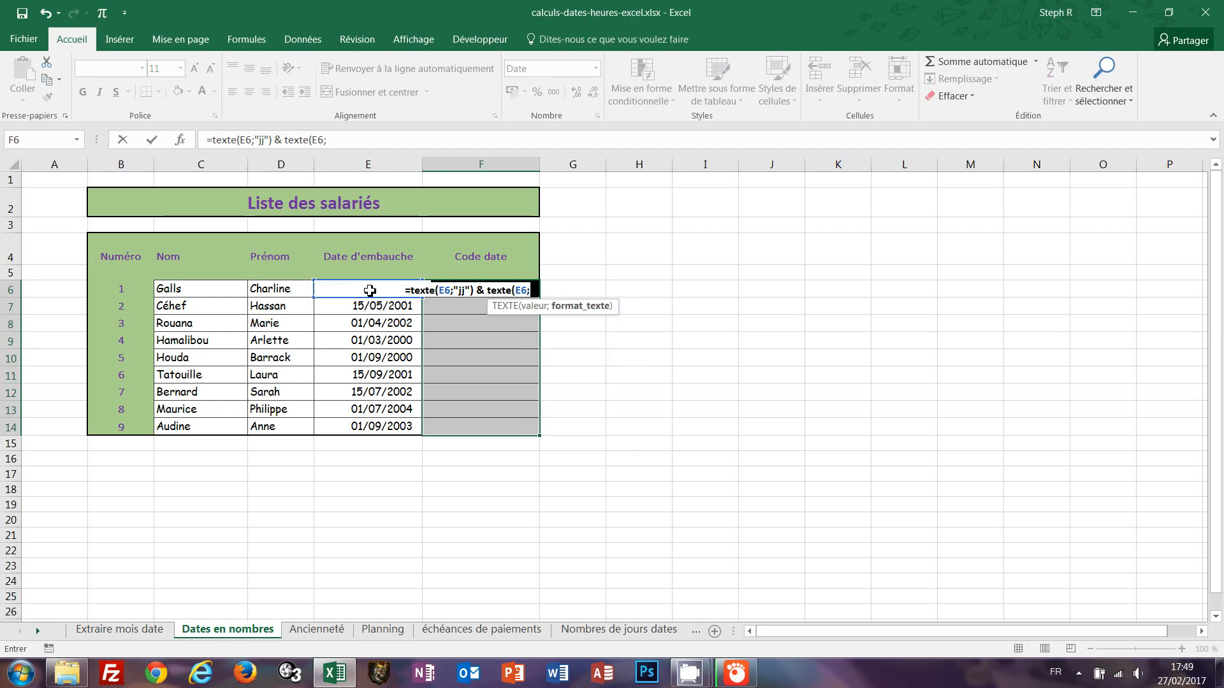
text("mm")
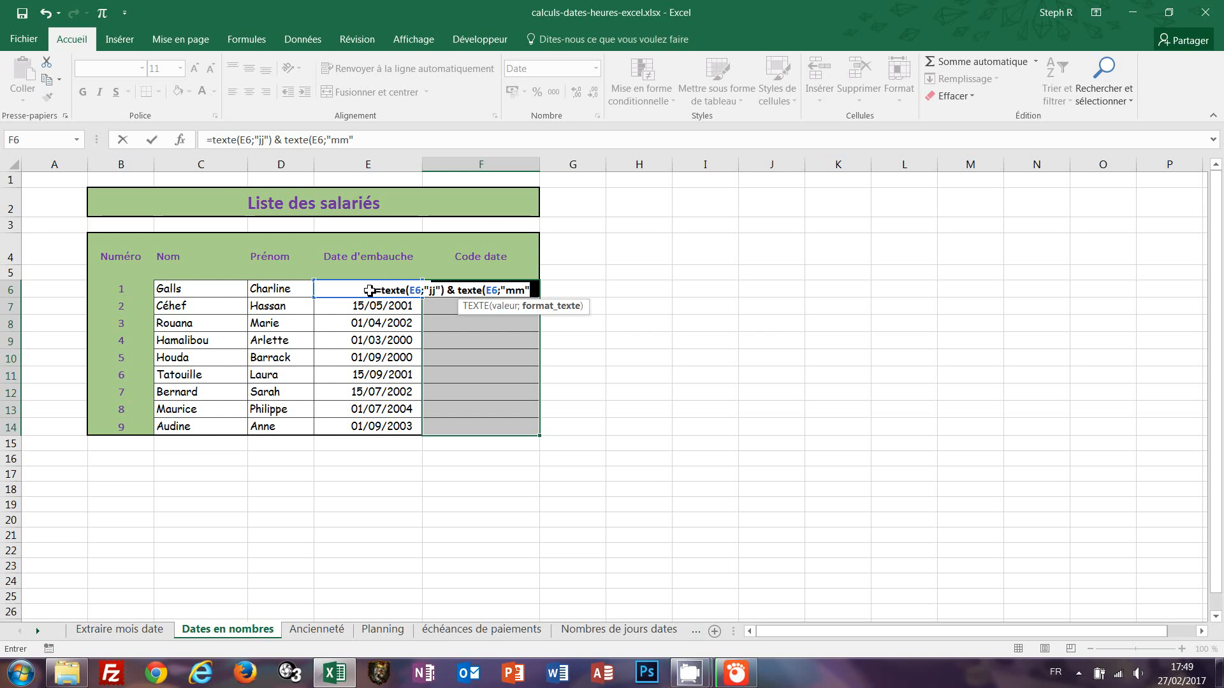
text() &)
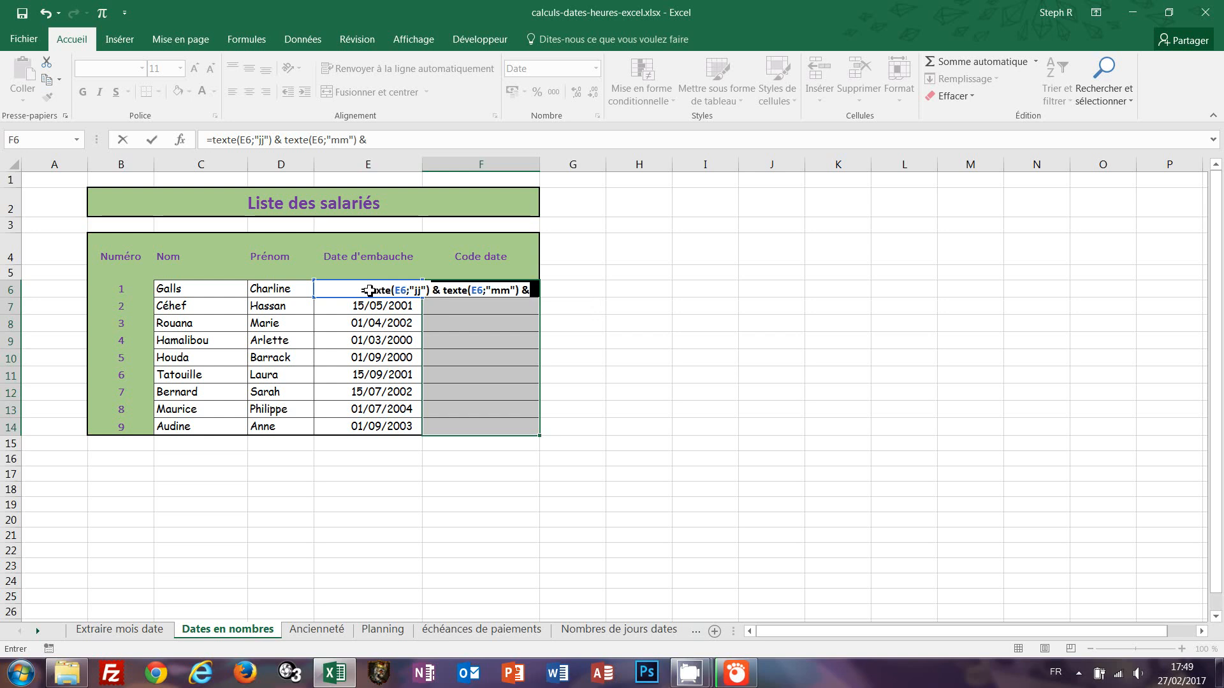
text( texte)
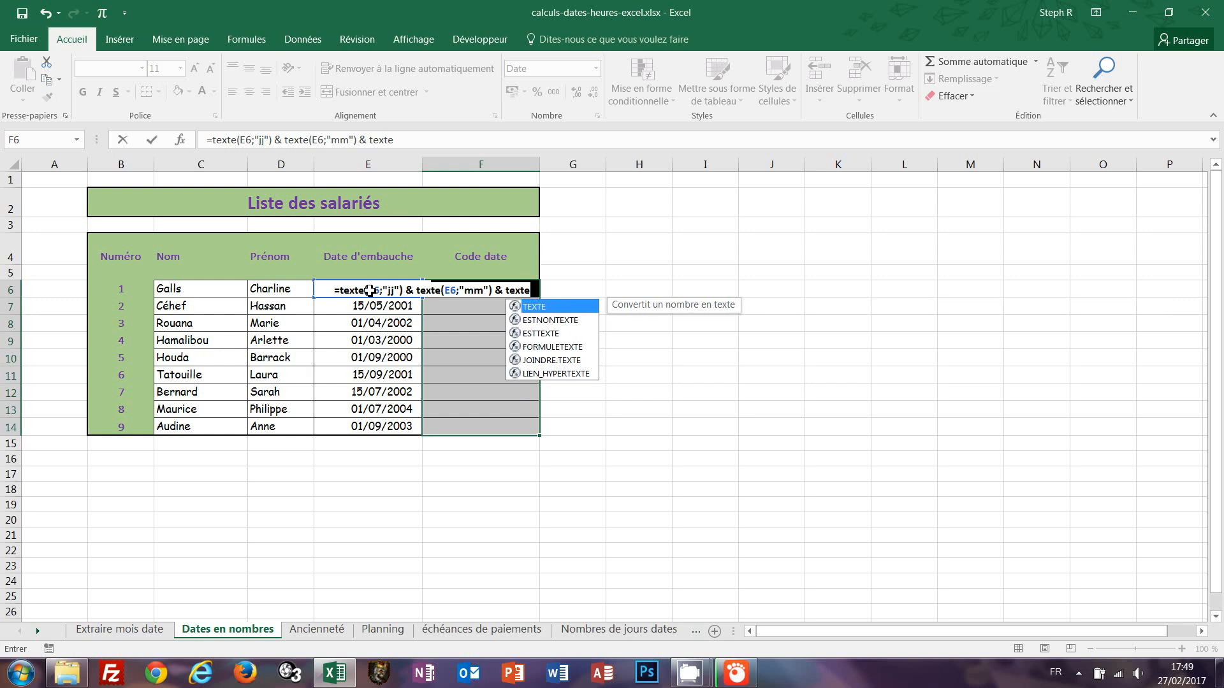
text(()
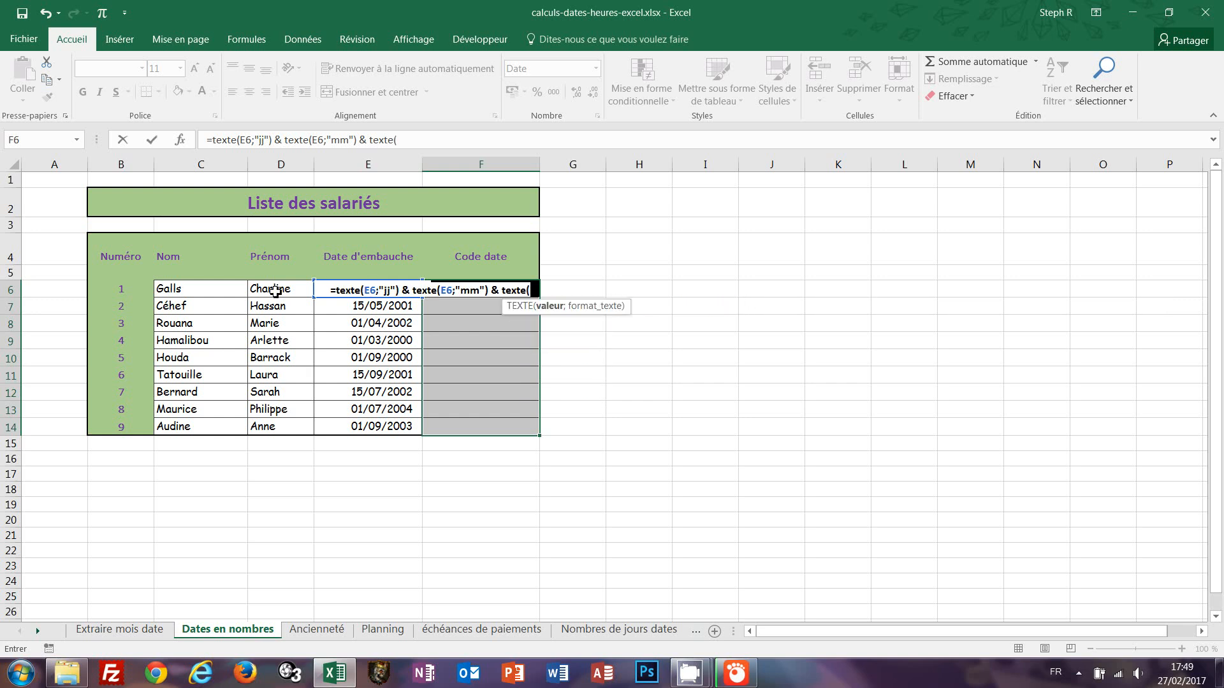
text(E6)
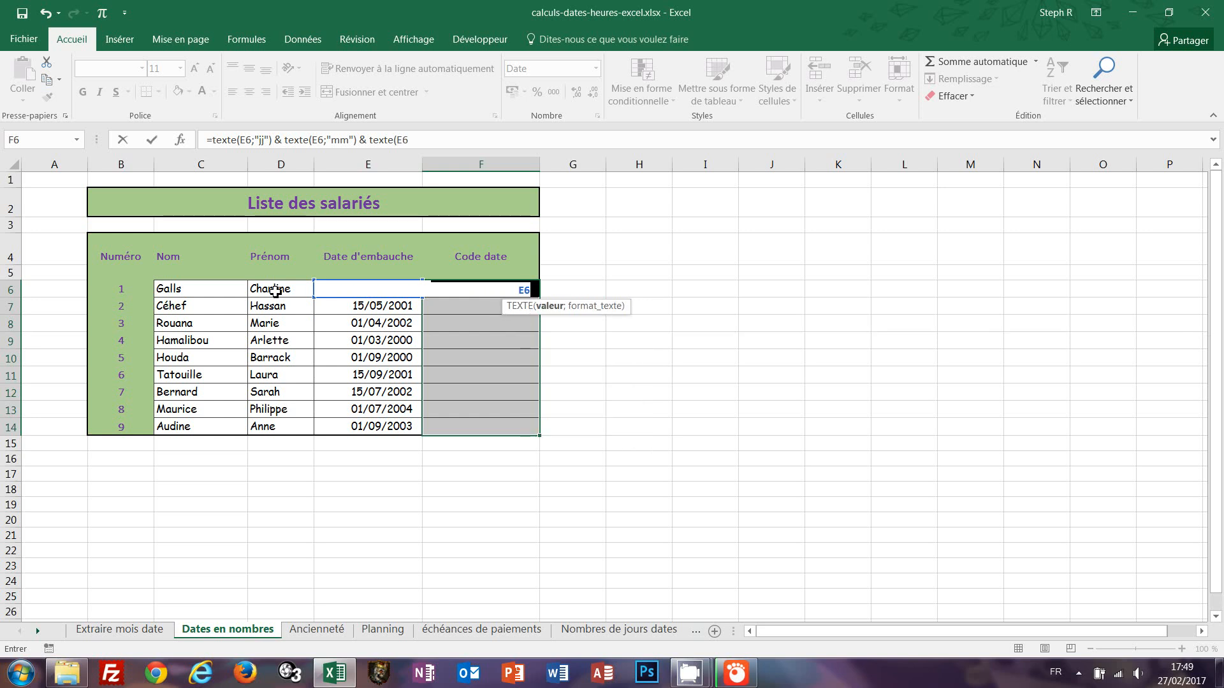
text(;")
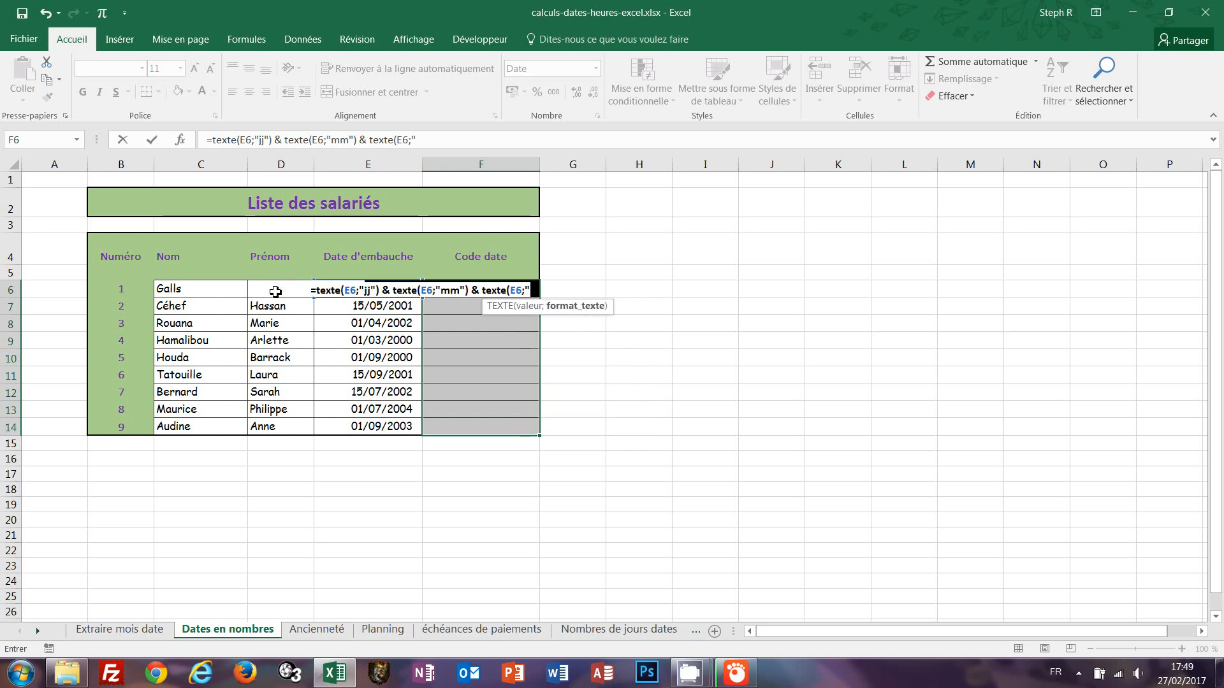
text(aaaa")
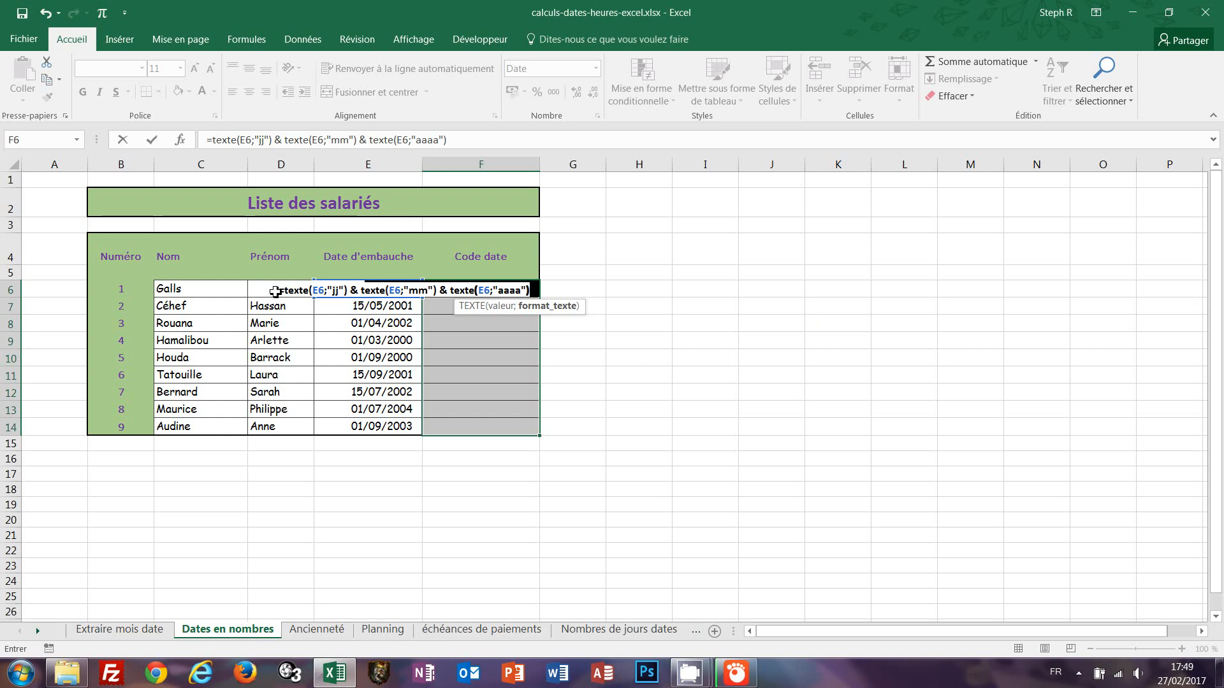
text())
key(ctrl+Return)
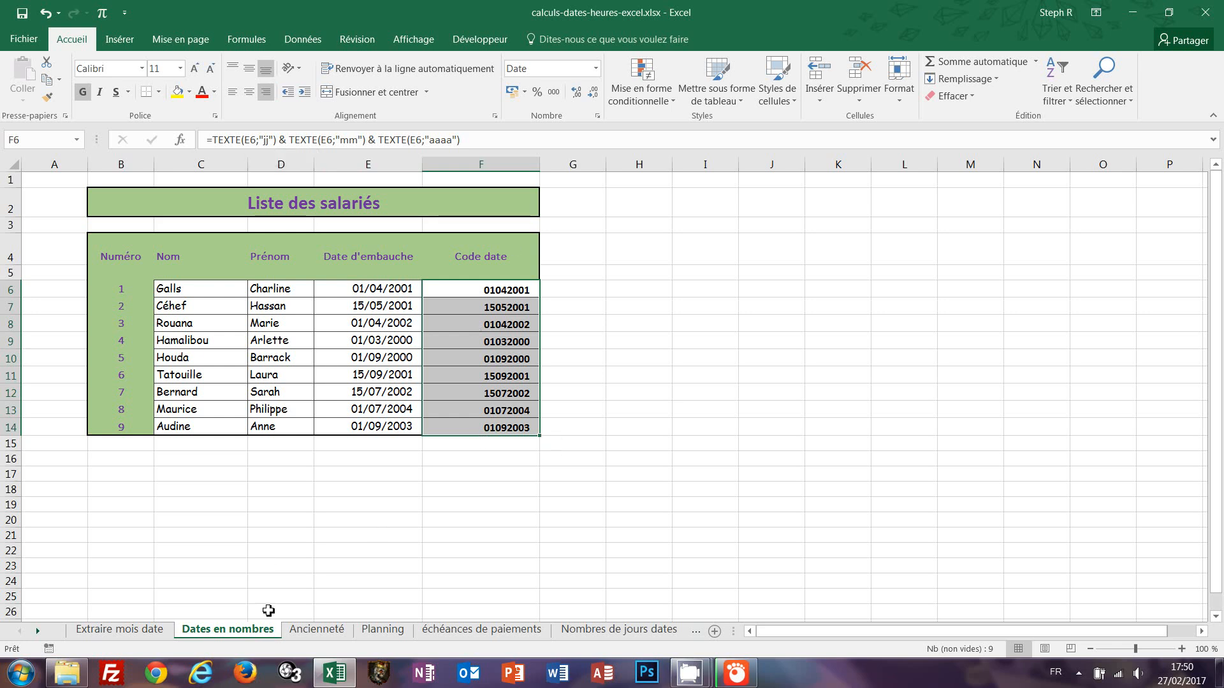
On the Ancienneté sheet, enter the formula =AUJOURDHUI() in cell C17 to show today's date.
click(302, 634)
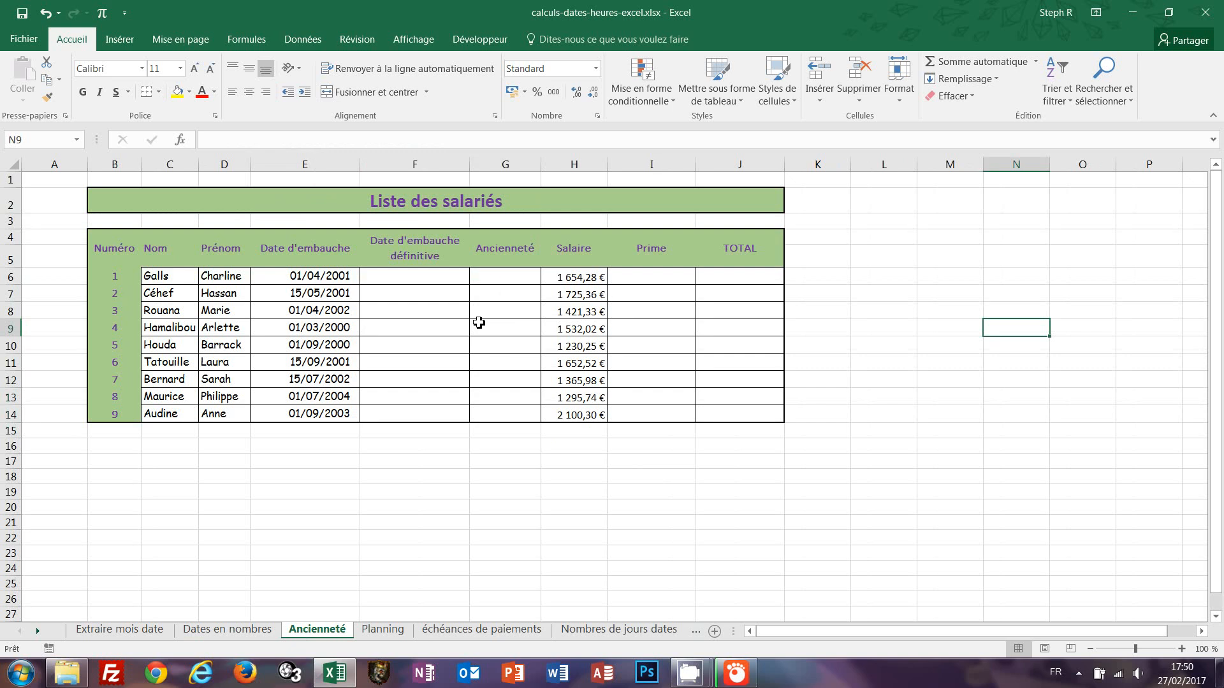
click(155, 464)
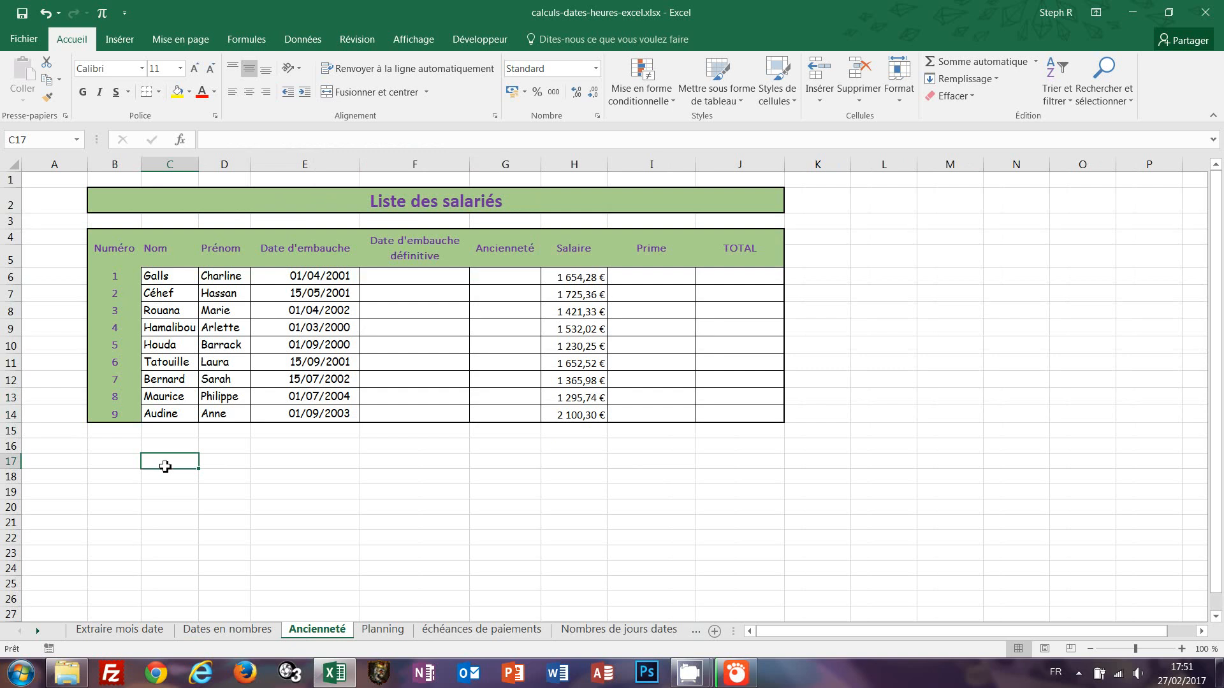
text(=au)
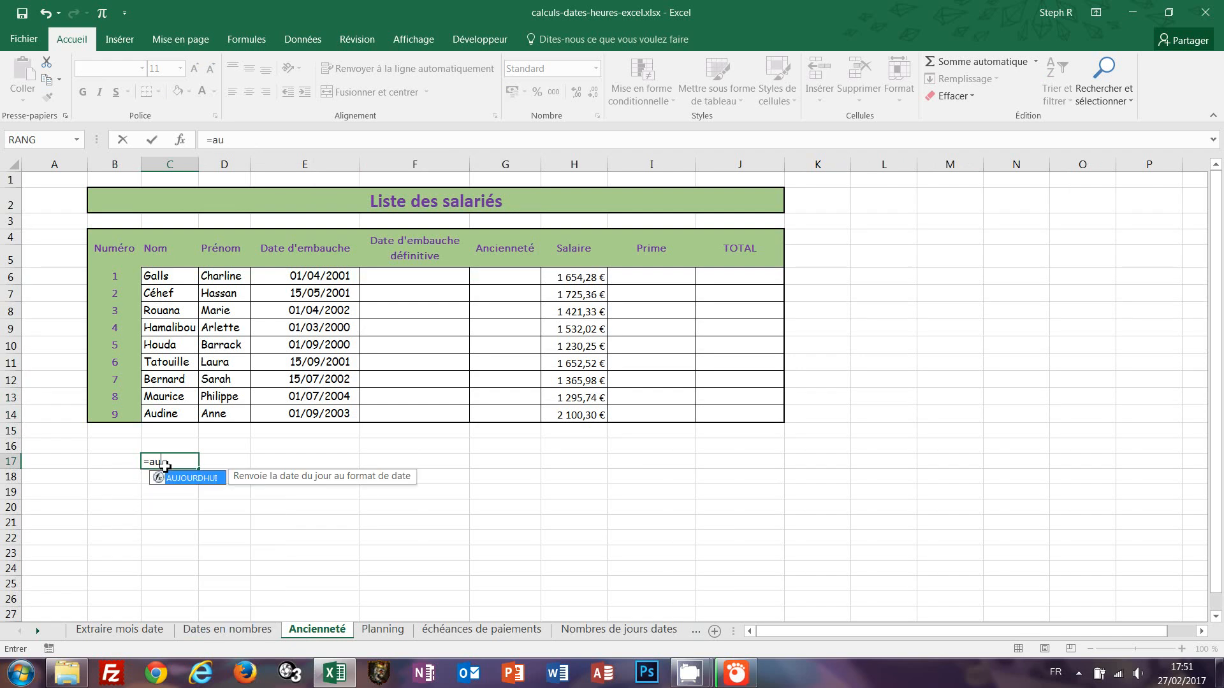
text(jourdhui()
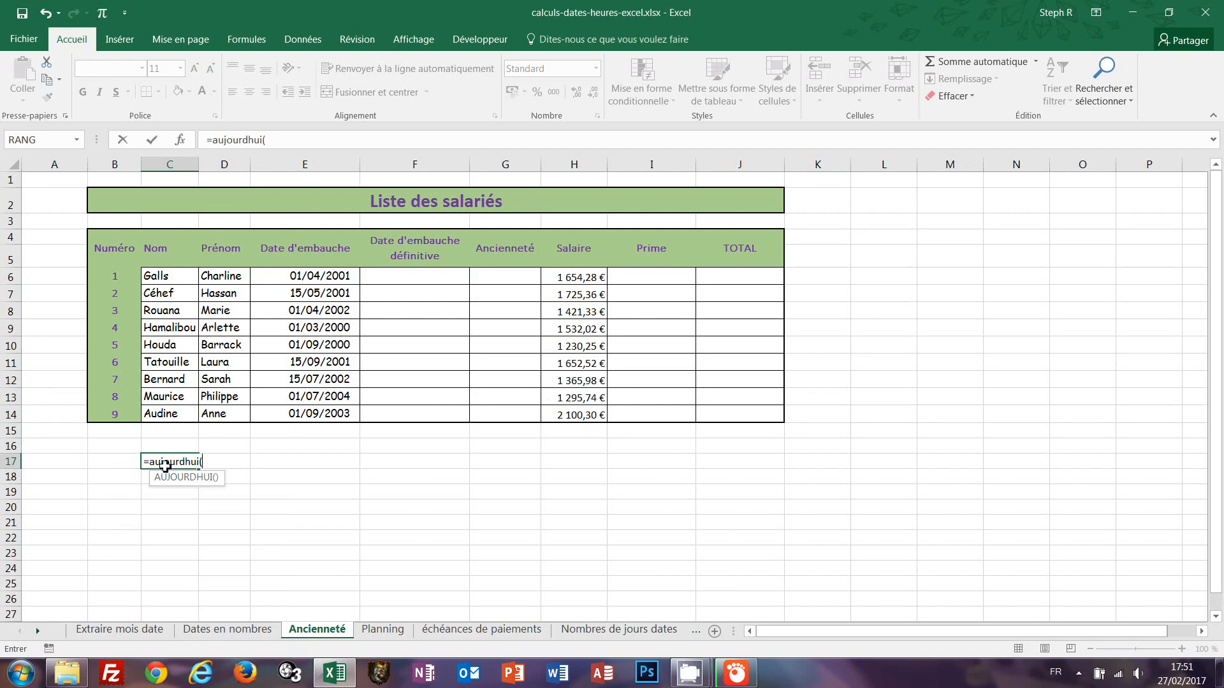
text())
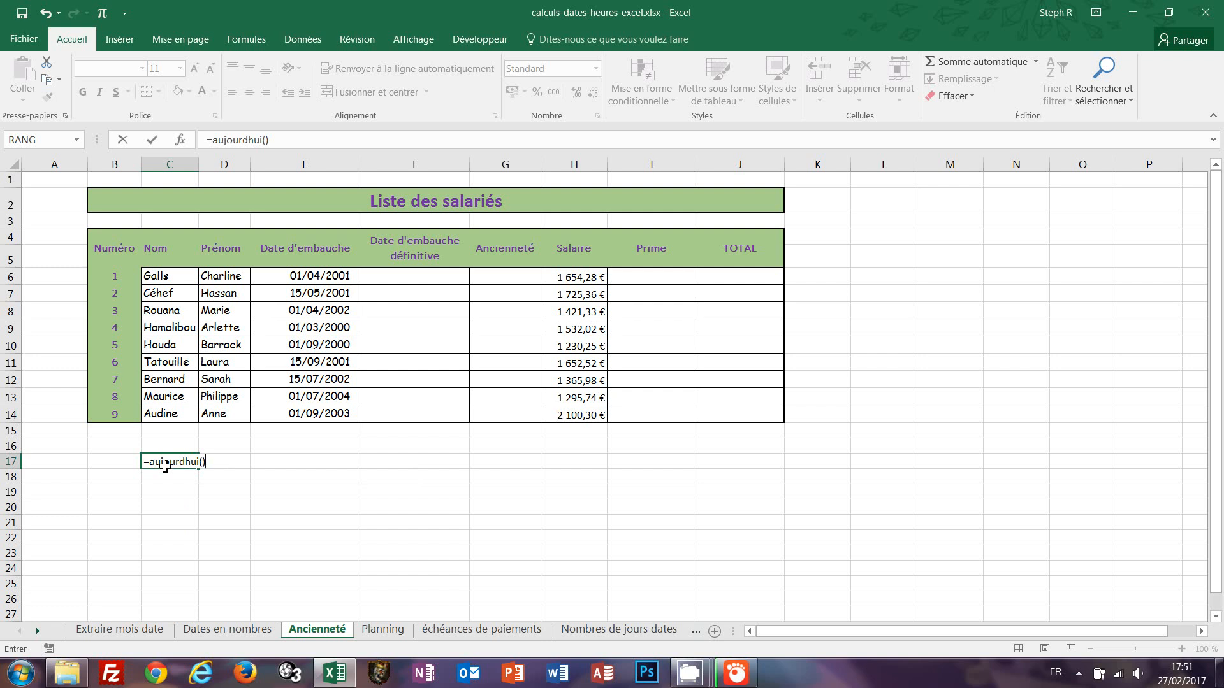
key(ctrl+Return)
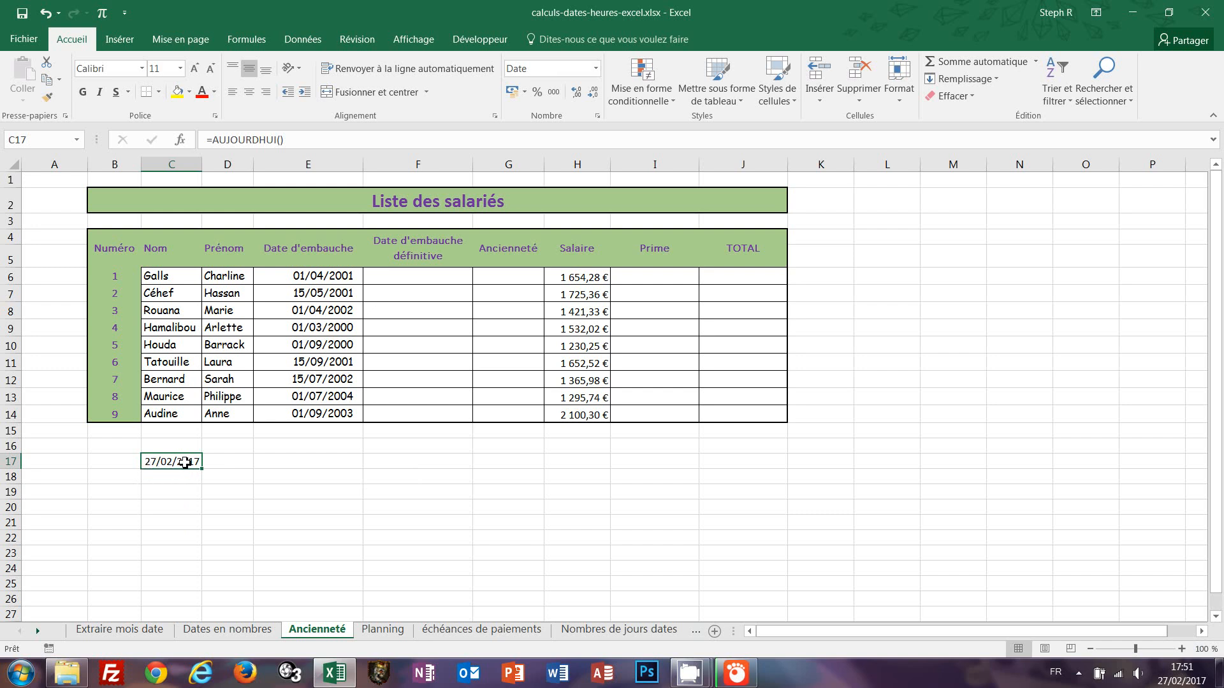
Label cell B17 with the text Aujourd'hui and widen column B to fit its contents.
click(105, 464)
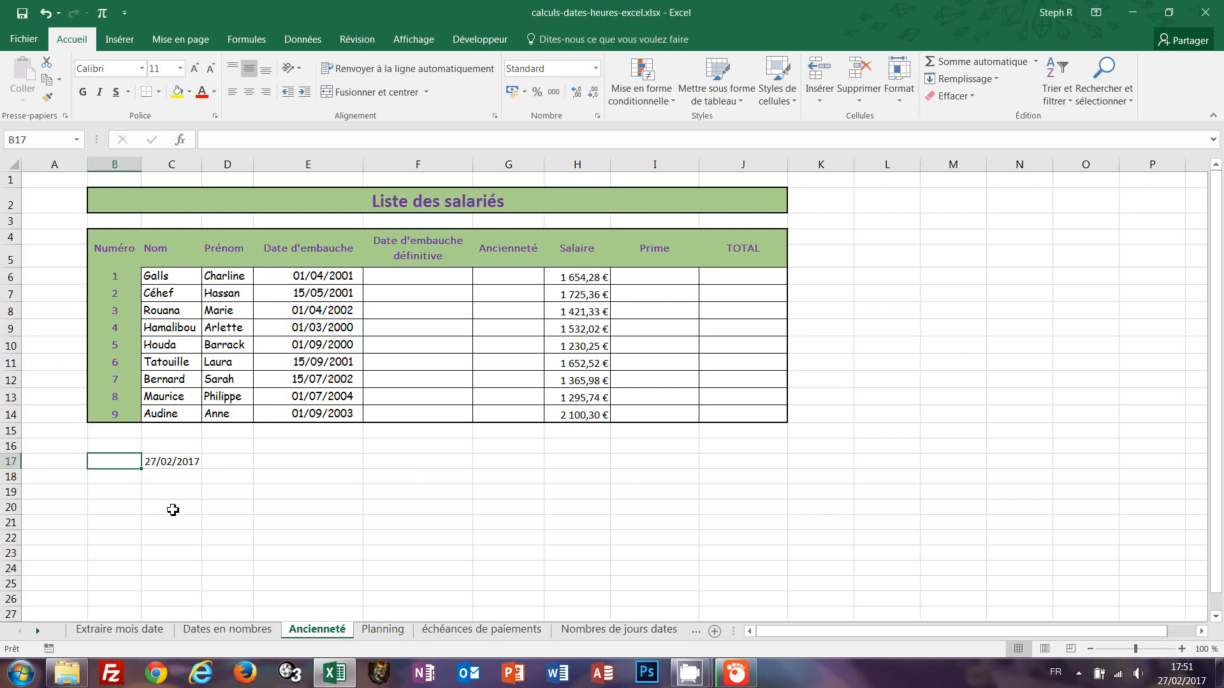
text(D)
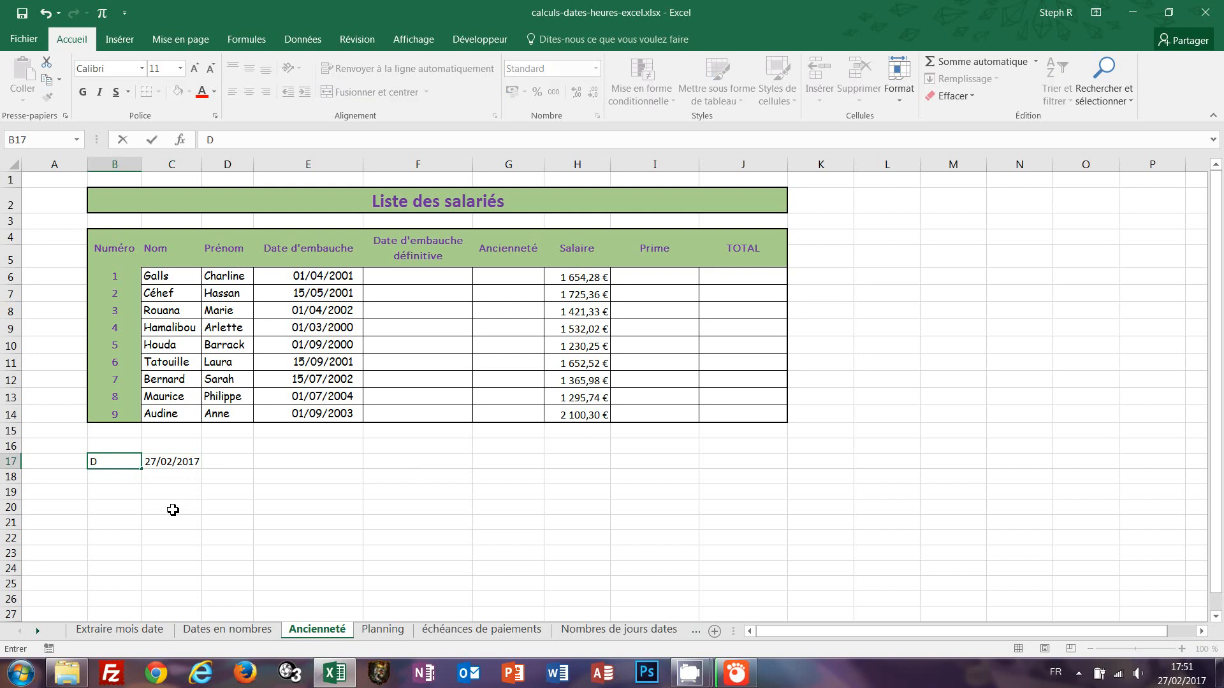
key(BackSpace)
text(Aujourd'hui)
key(Return)
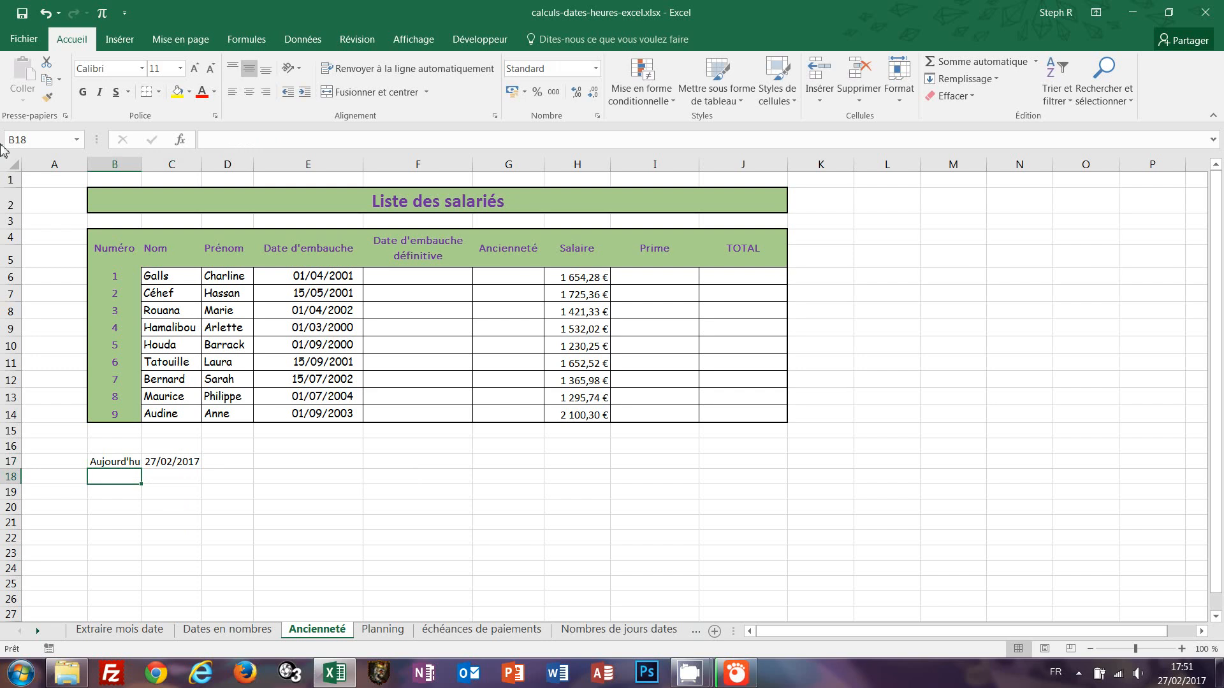
double_click(141, 165)
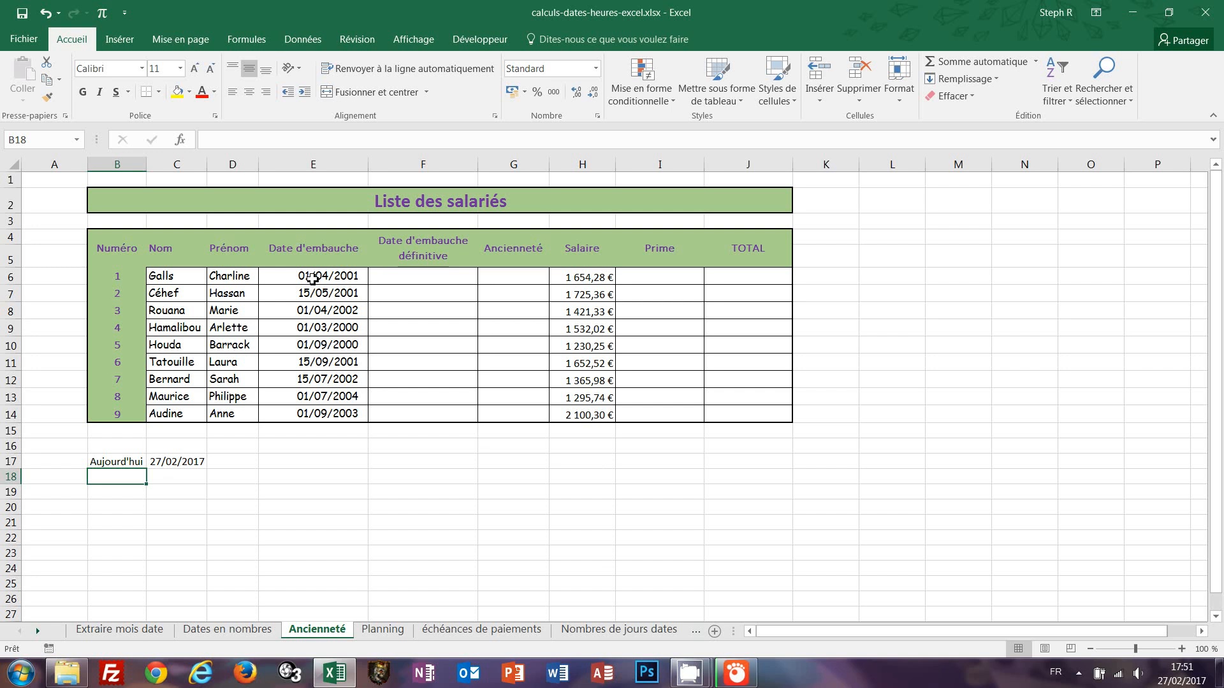
Try the formula =E6+2 in the Date d'embauche définitive cell F6, then clear it.
click(440, 276)
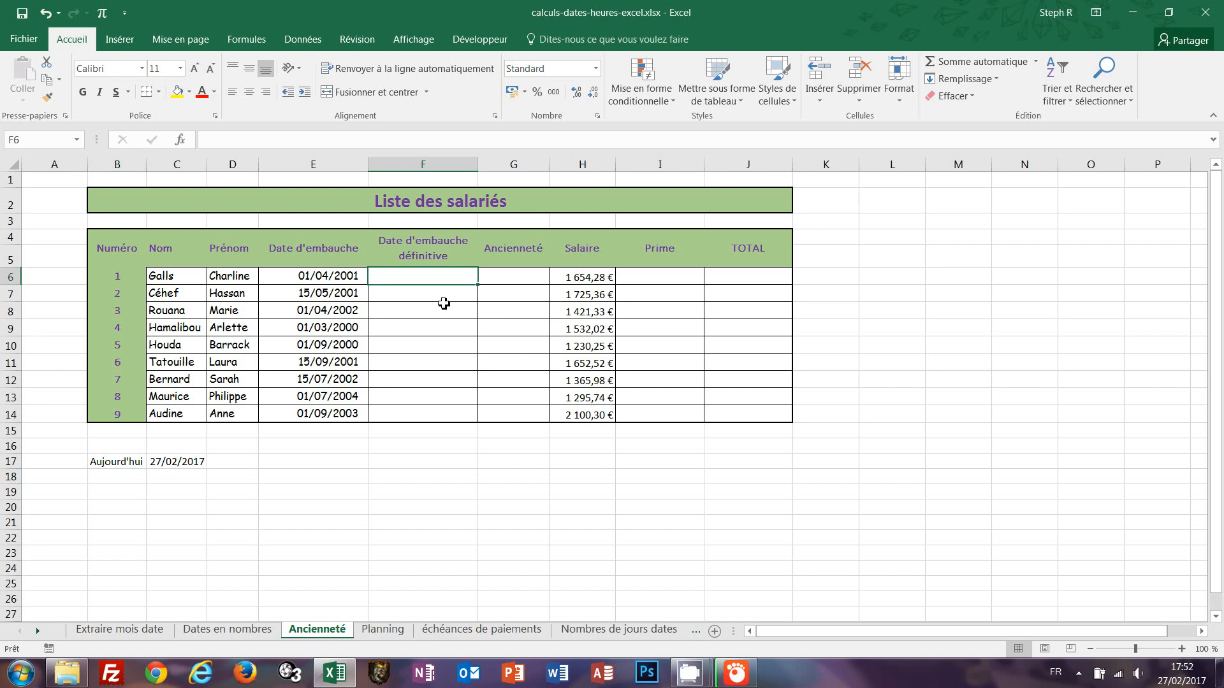
text(=)
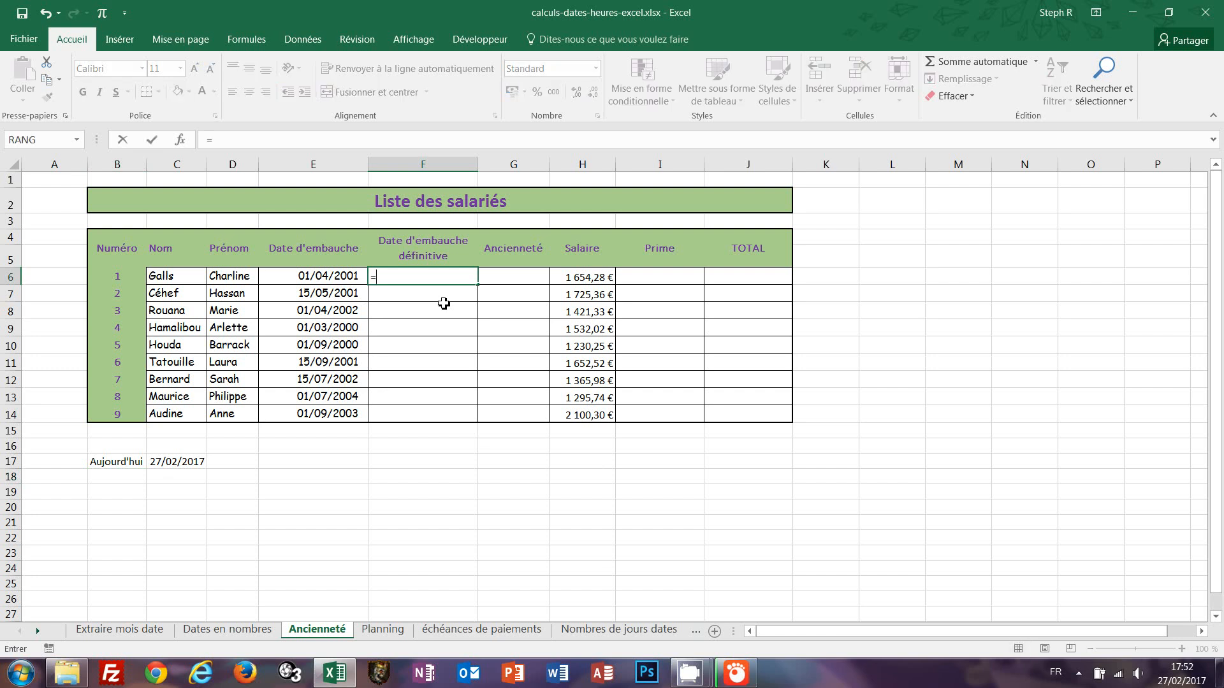
click(317, 279)
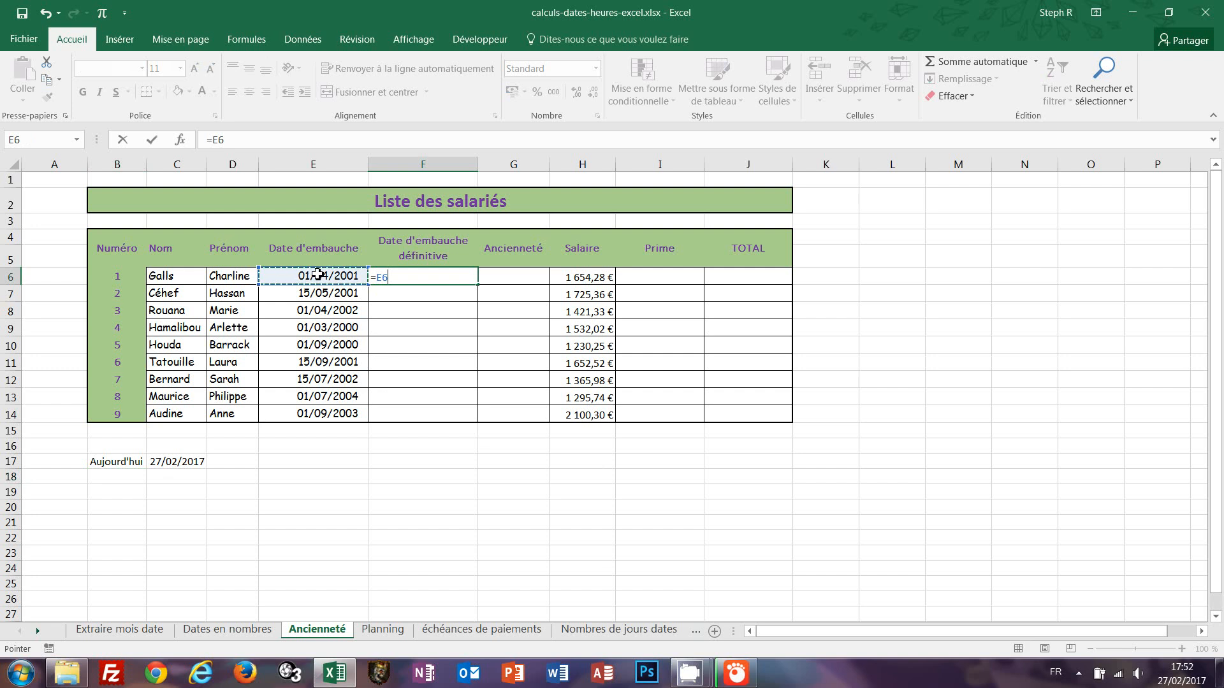
text(+2)
key(ctrl+Return)
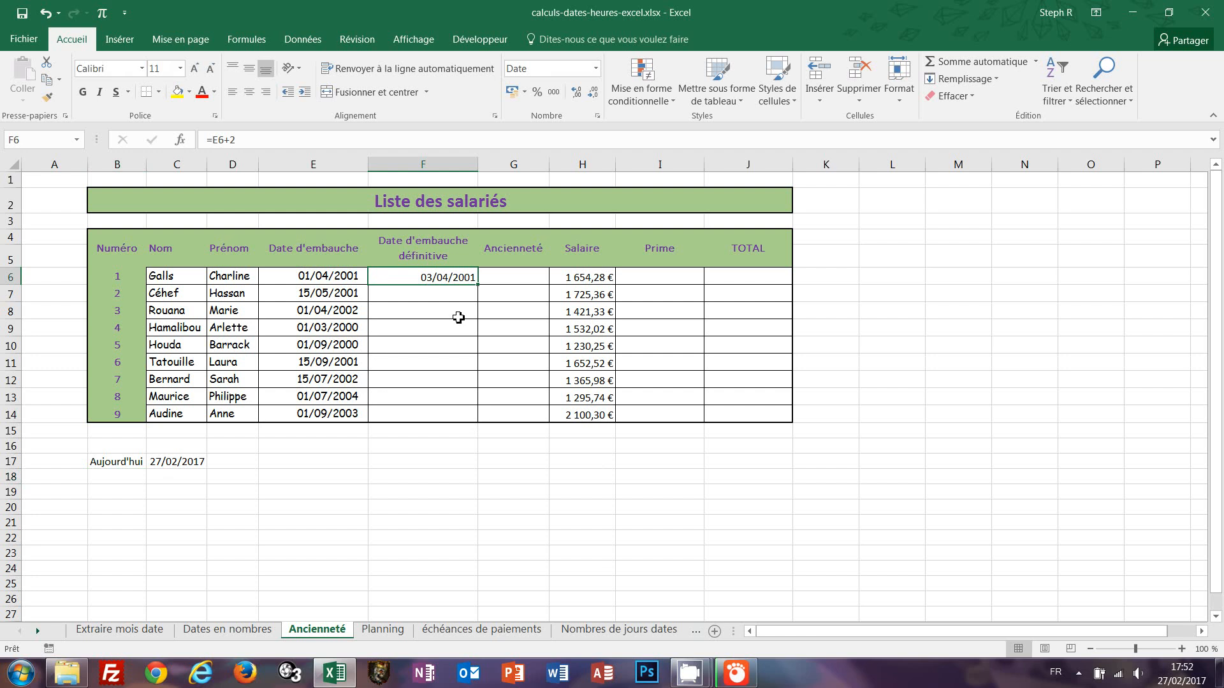
key(Delete)
Fill Date d'embauche définitive cells F6 to F14 at once with =DATE(ANNEE(E6);MOIS(E6)+2;JOUR(E6)).
drag(409, 285, 401, 415)
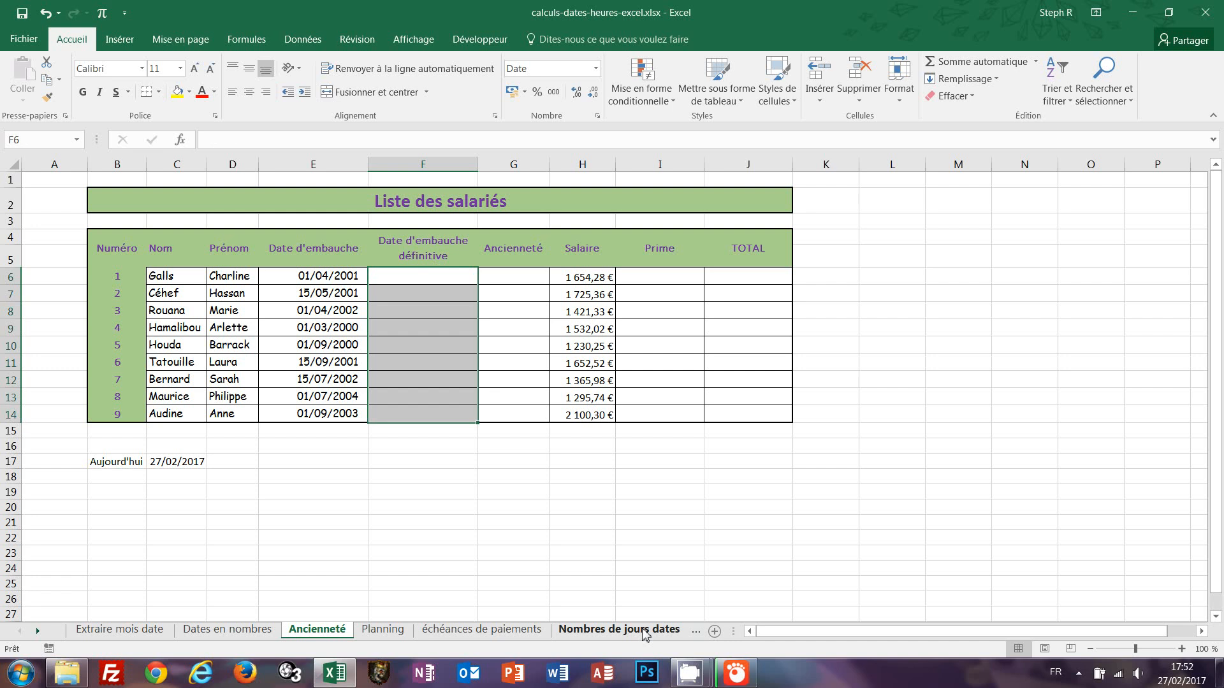
text(=)
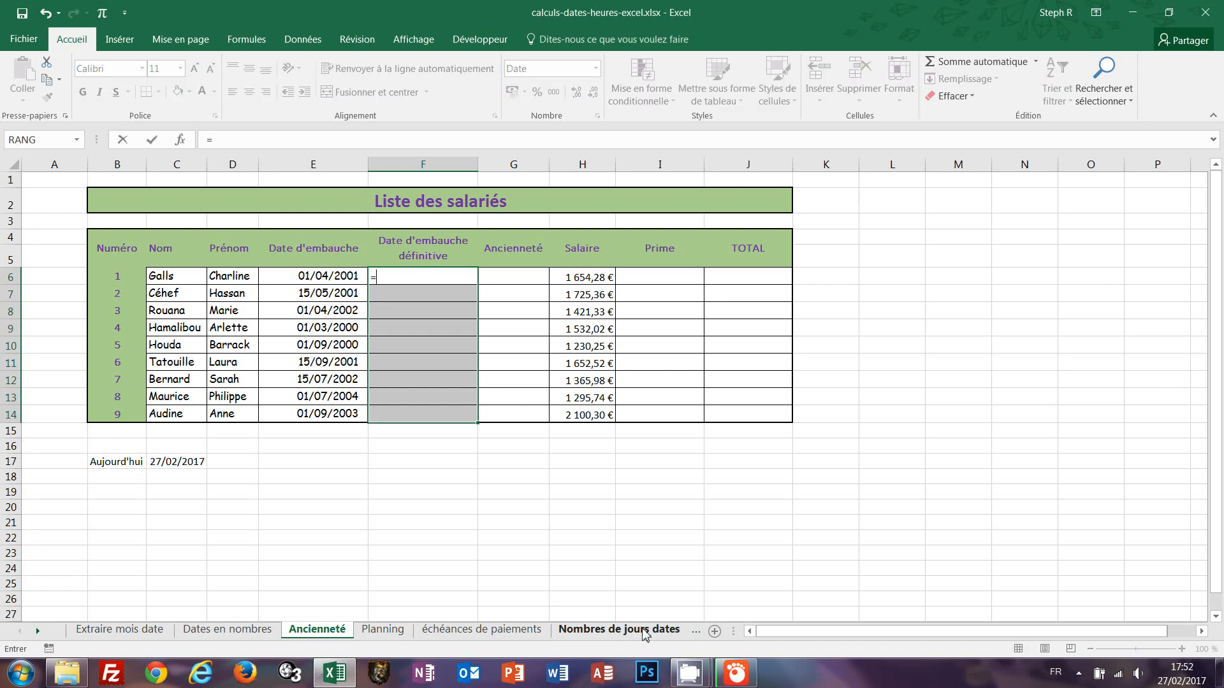
text(d)
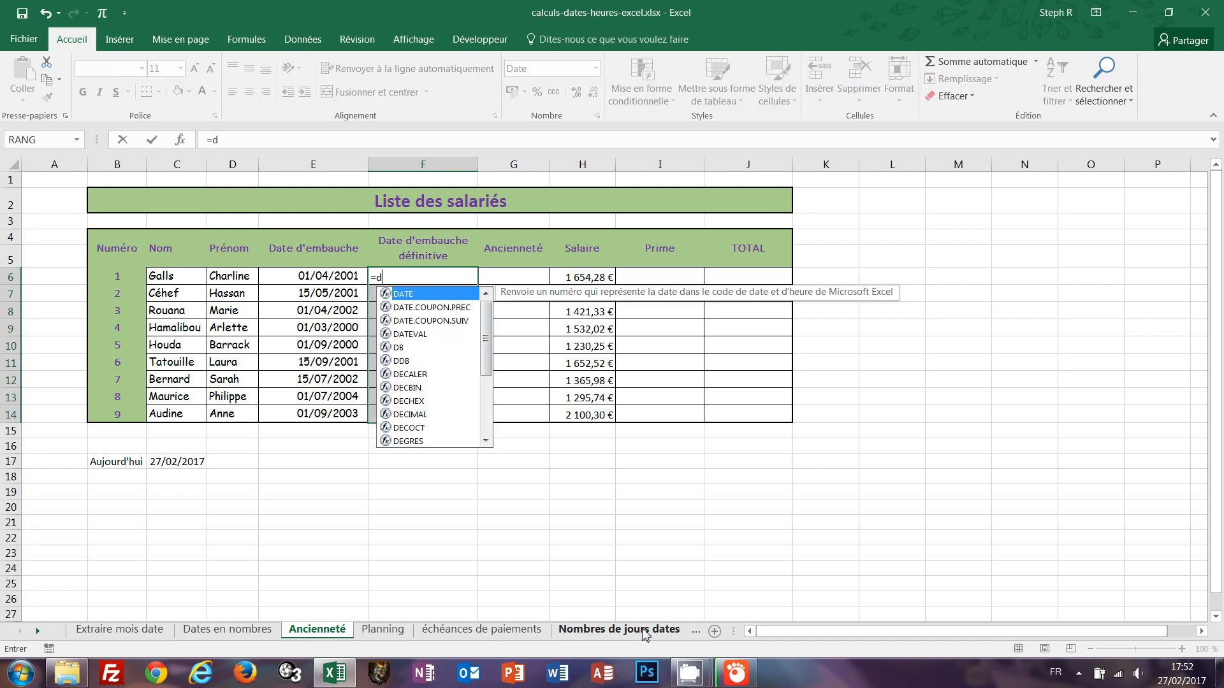
text(ate)
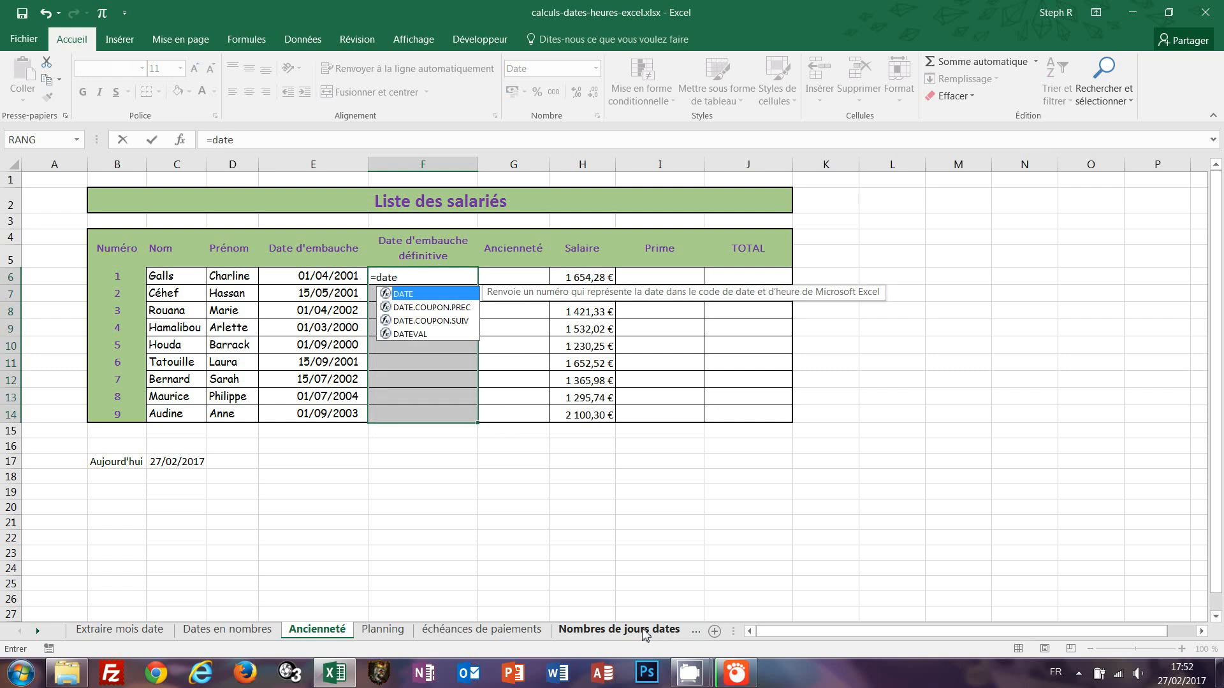
text(()
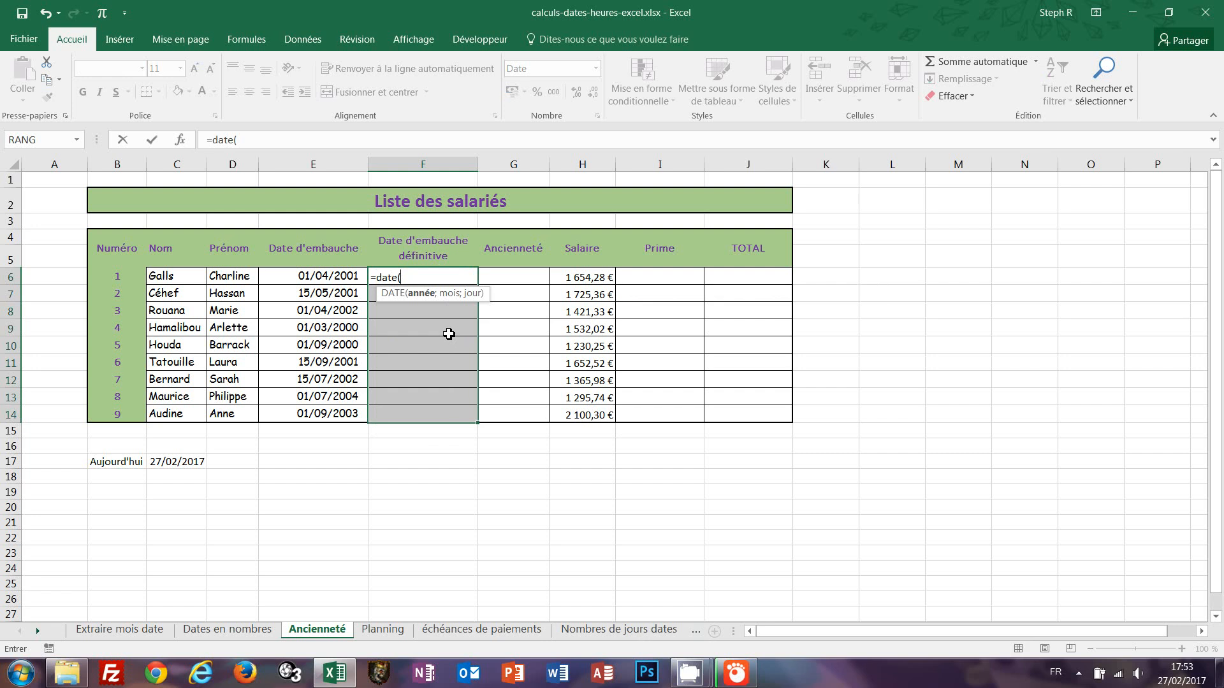
text(a)
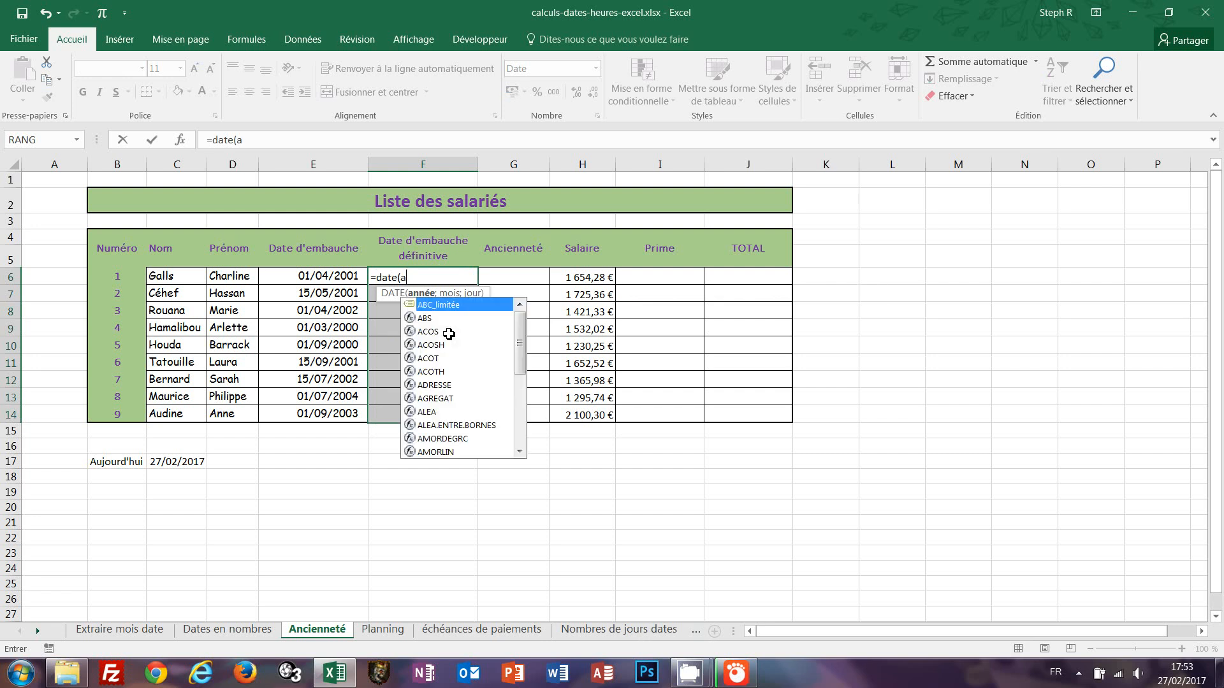
text(nnee)
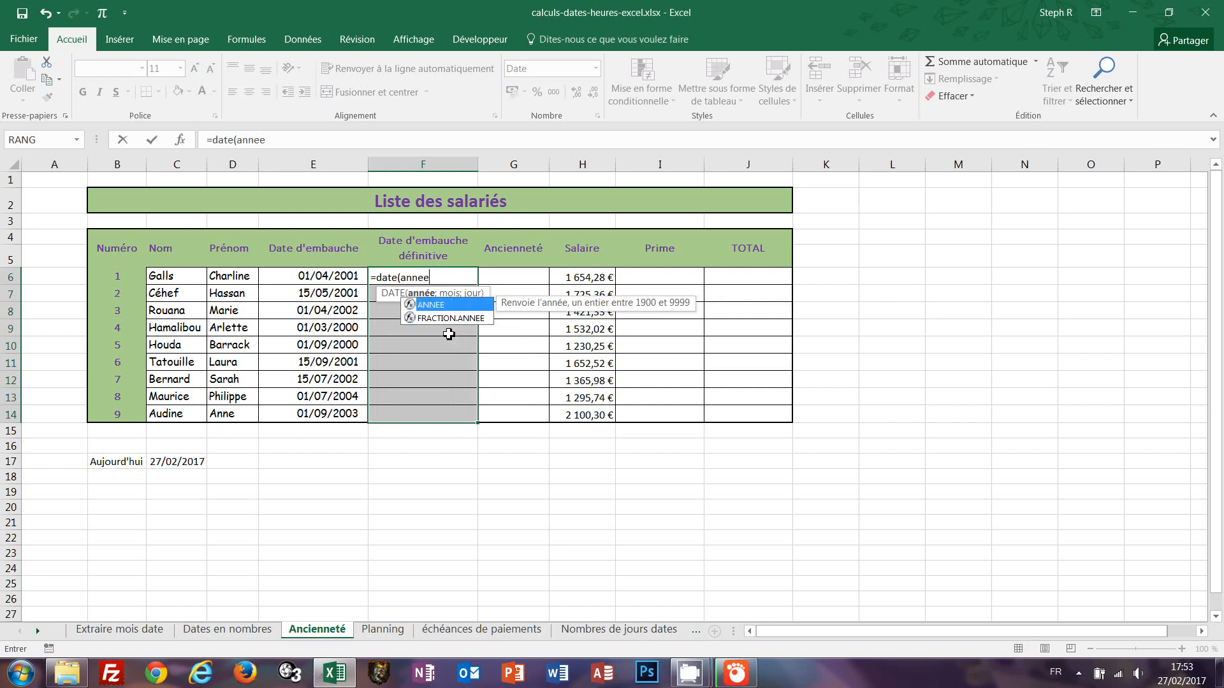
text(()
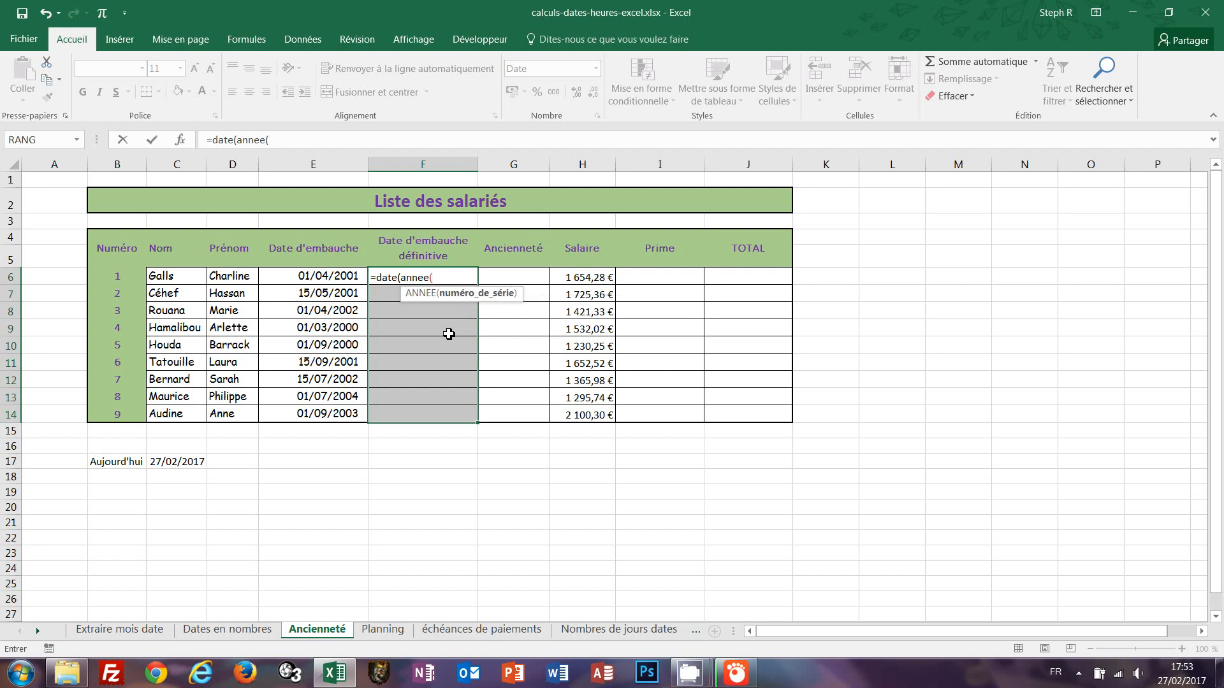
click(297, 278)
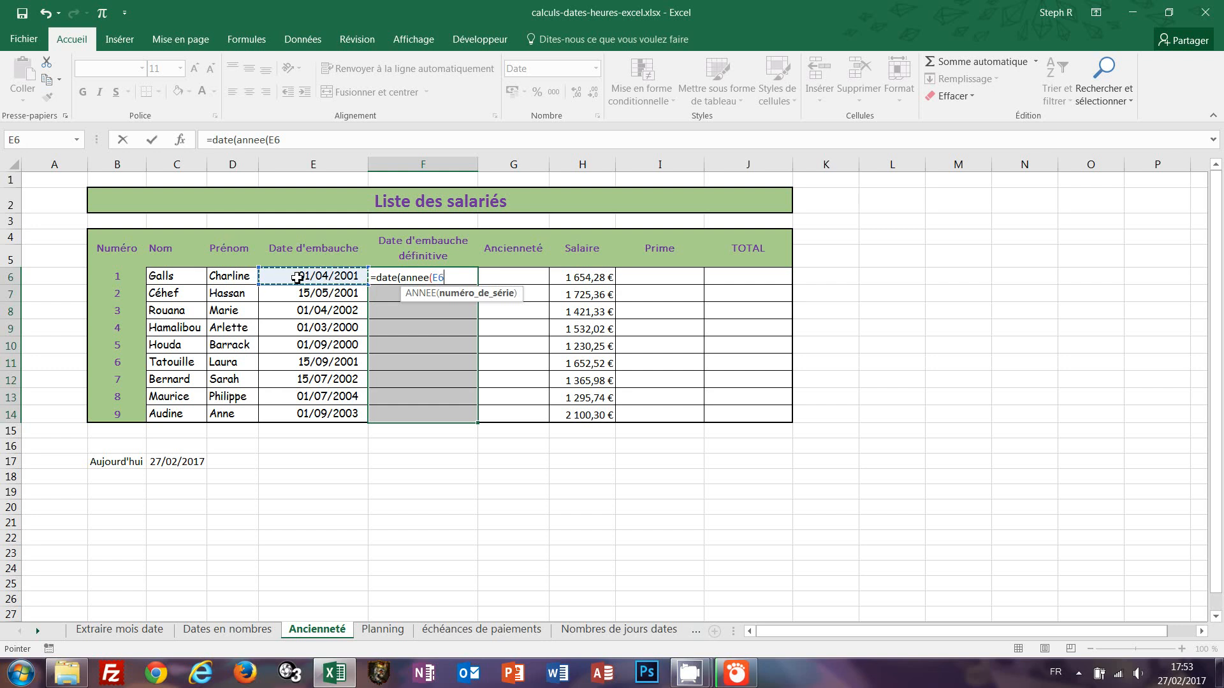
text();)
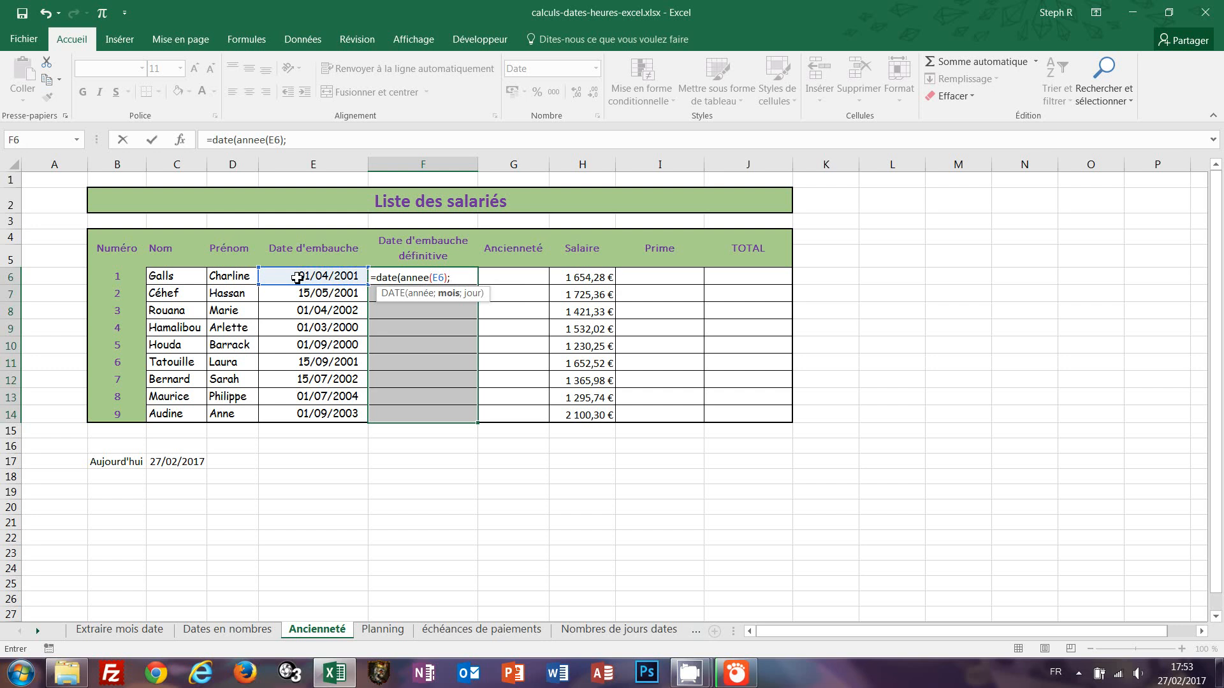
text(mo)
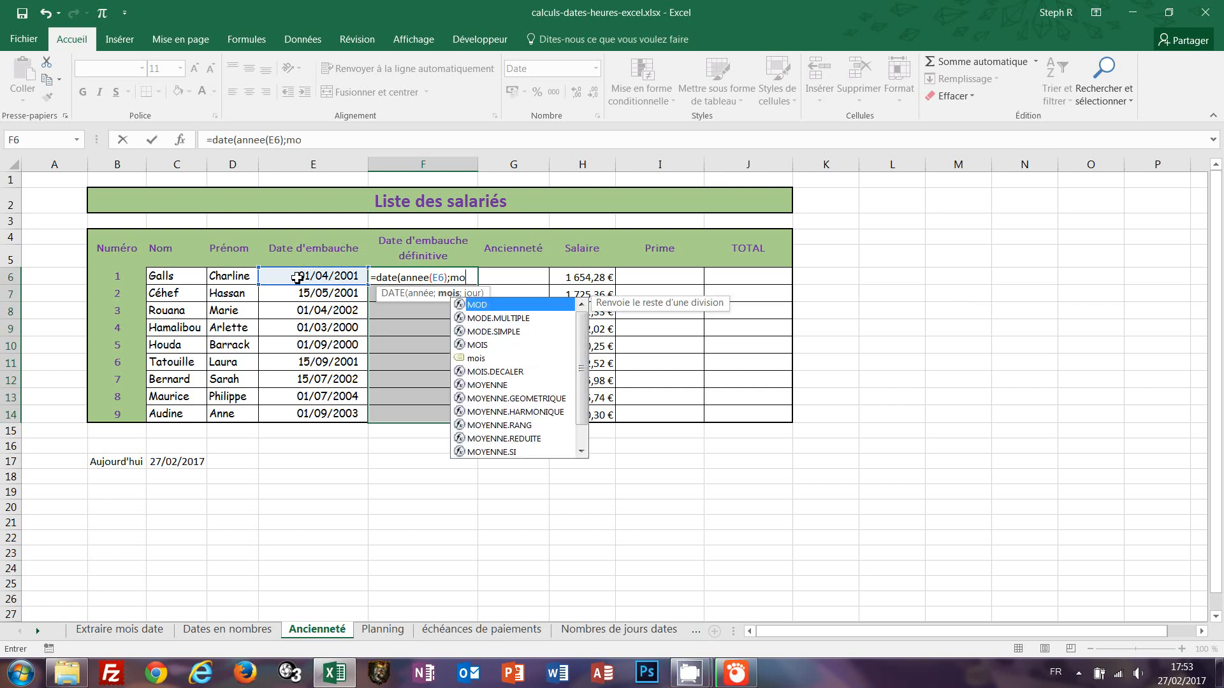
text(is()
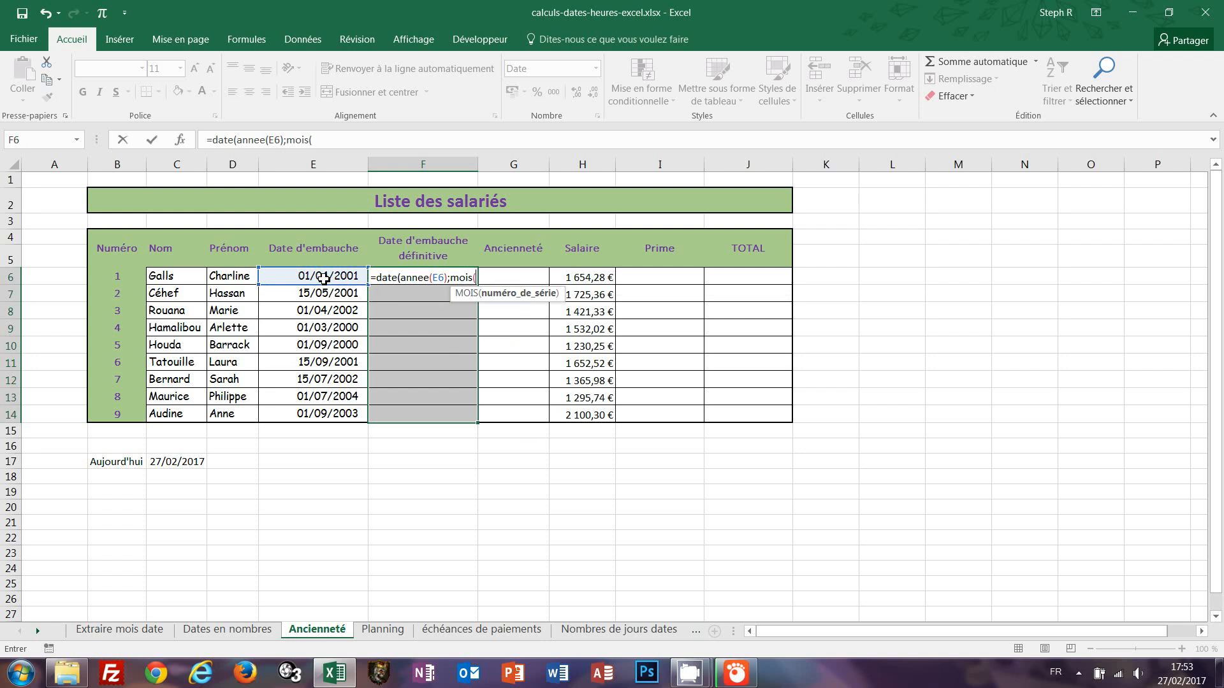
click(325, 278)
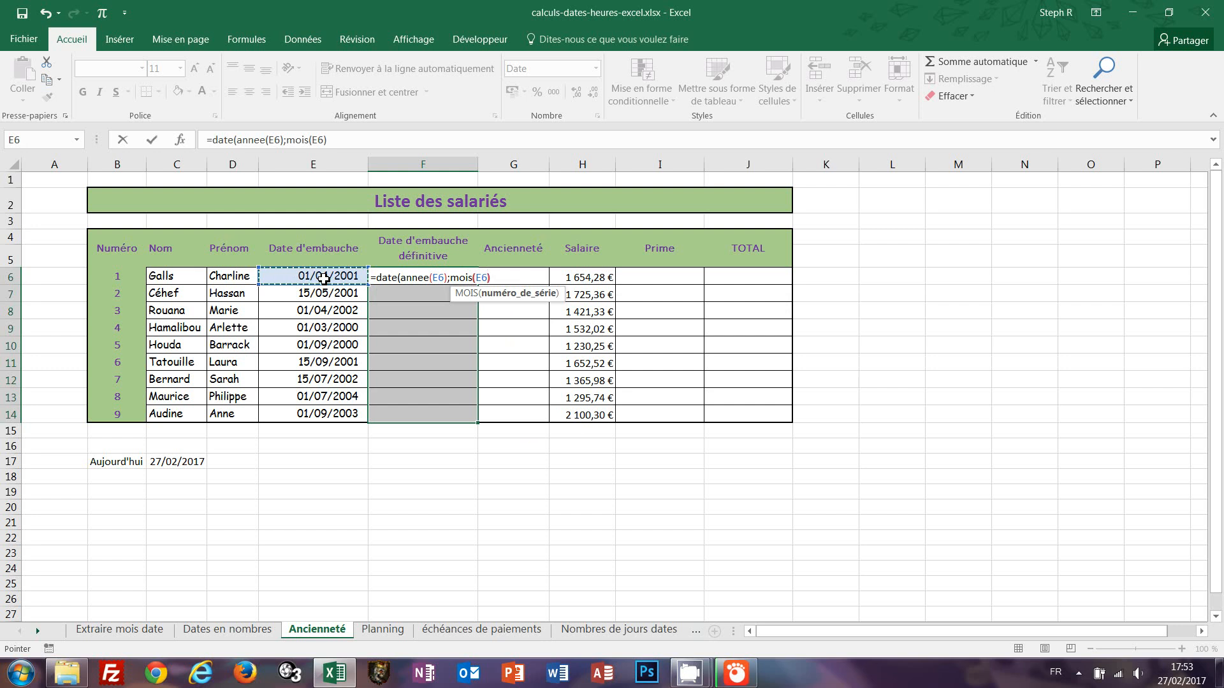
text()+)
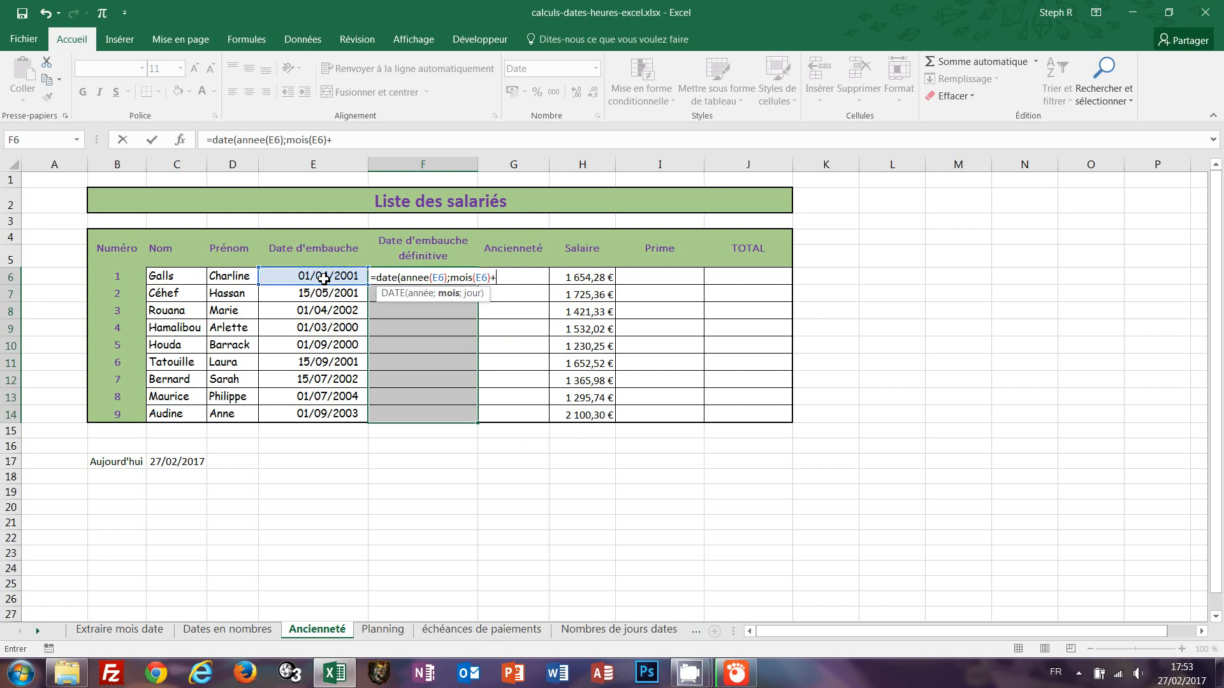
text(2)
text(;jour)
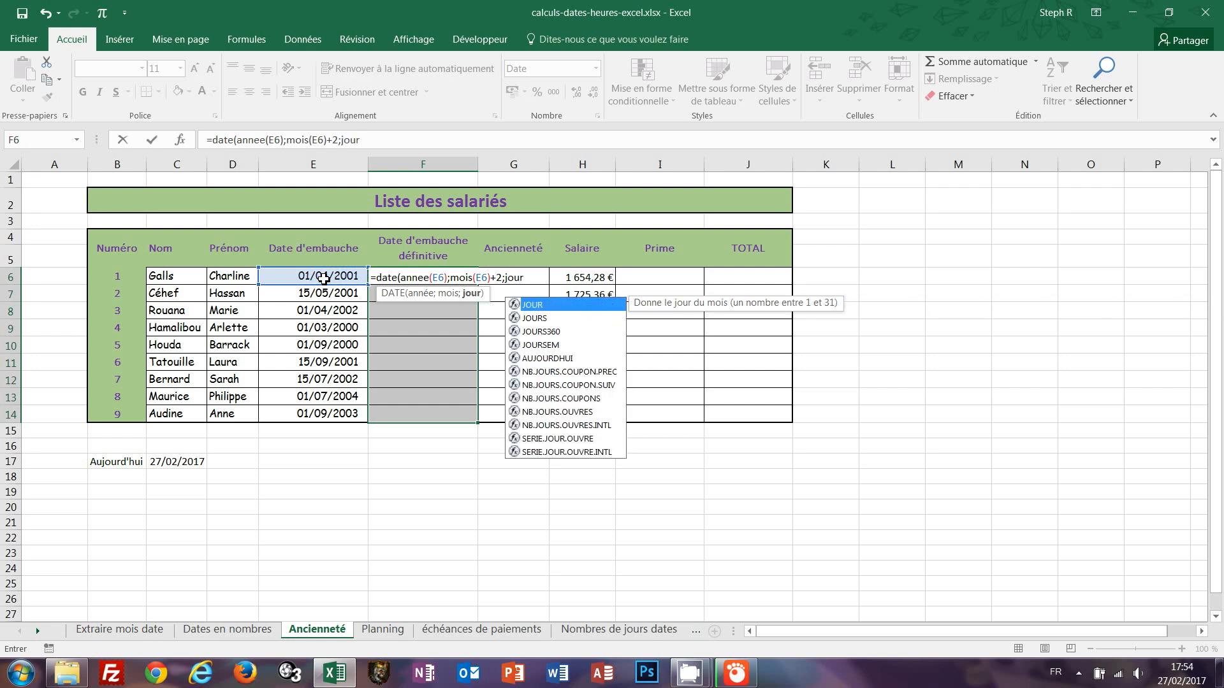
text(()
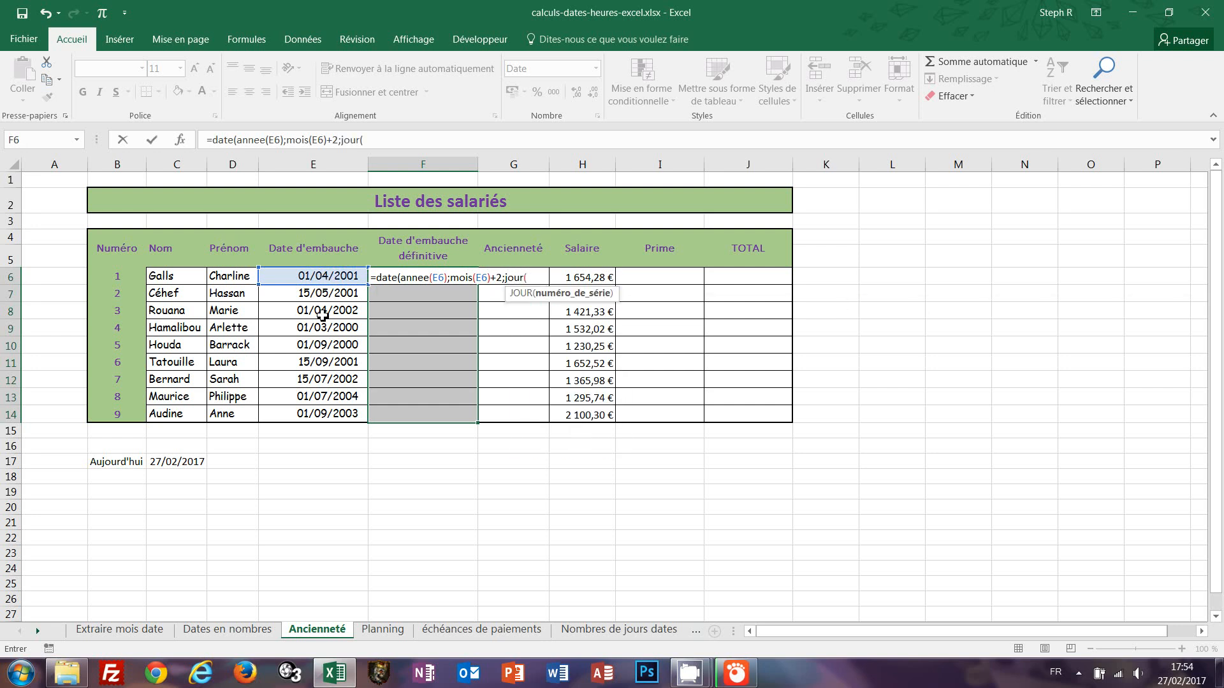
click(310, 277)
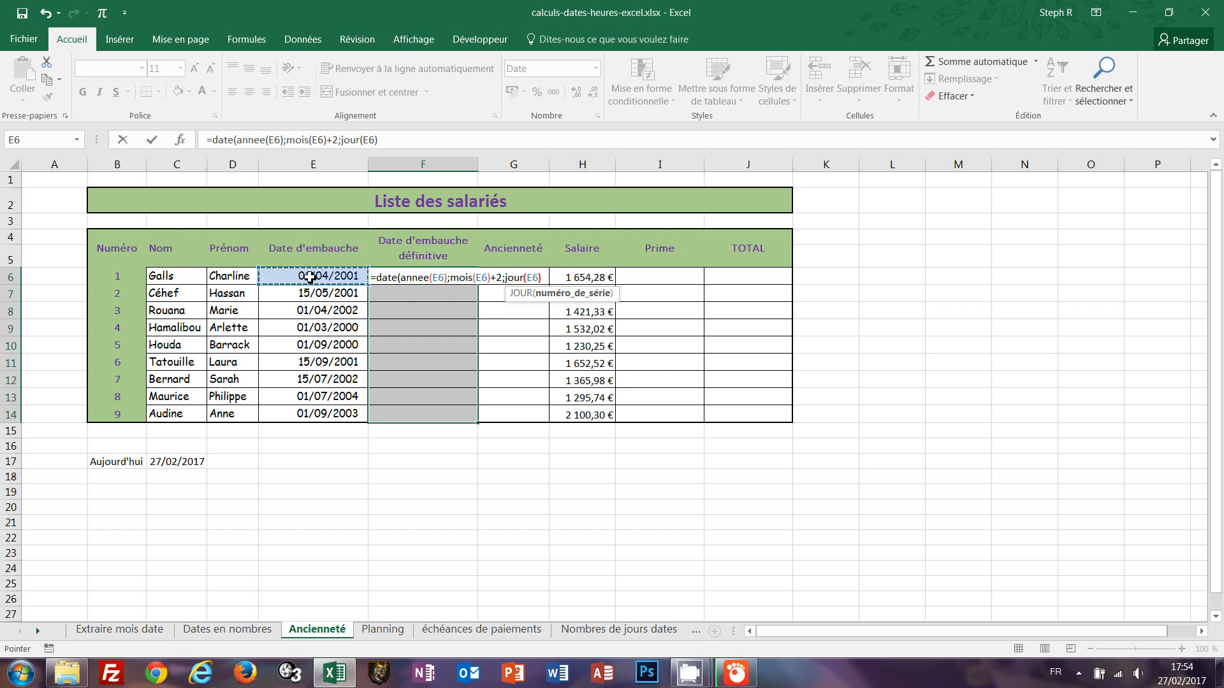
text()))
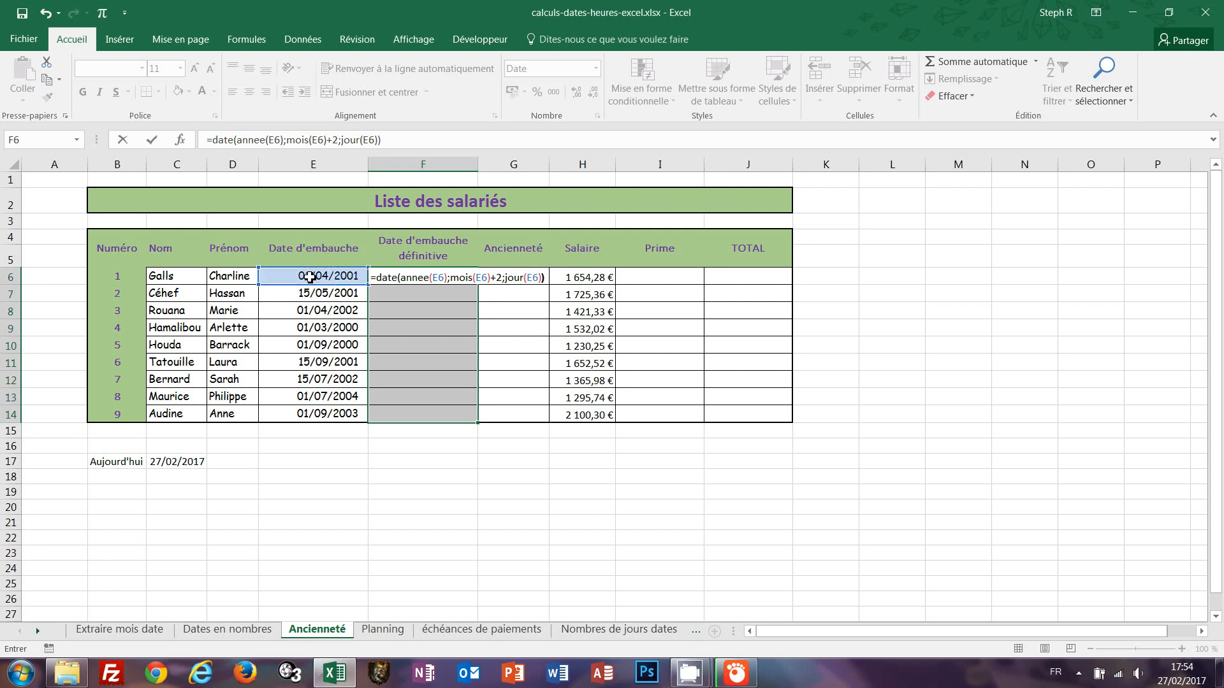
key(ctrl+Return)
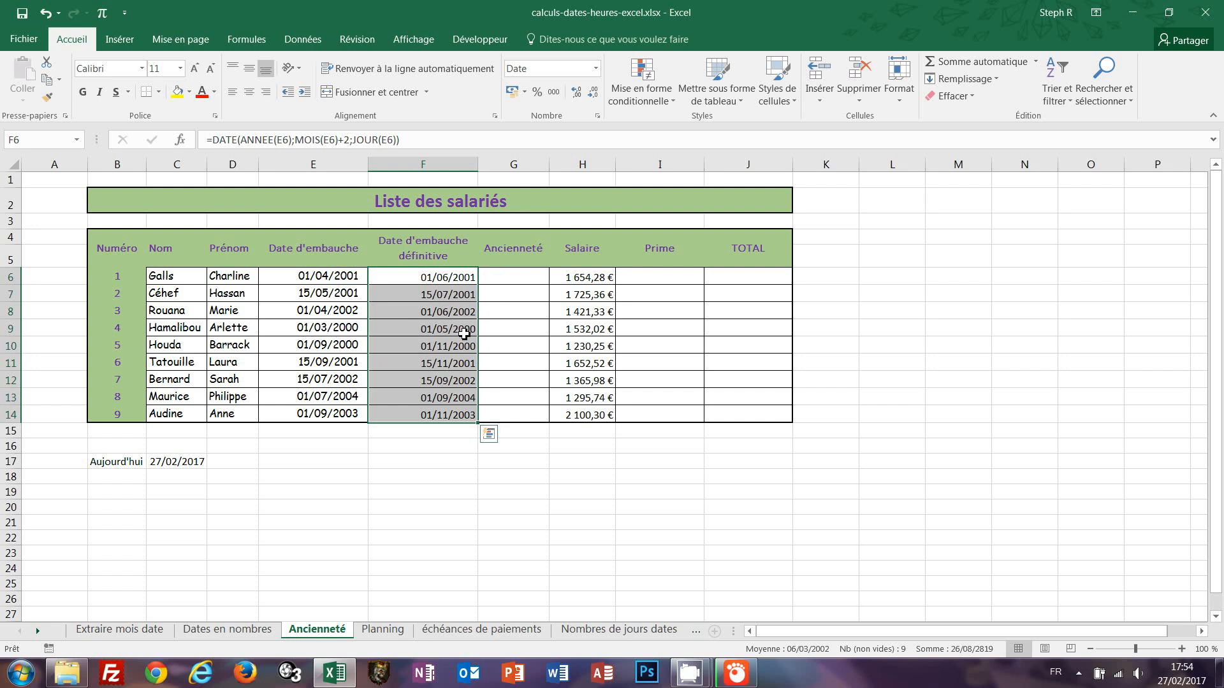
Try the formula =F6-E6 in the Ancienneté cell G6, then clear it.
click(512, 281)
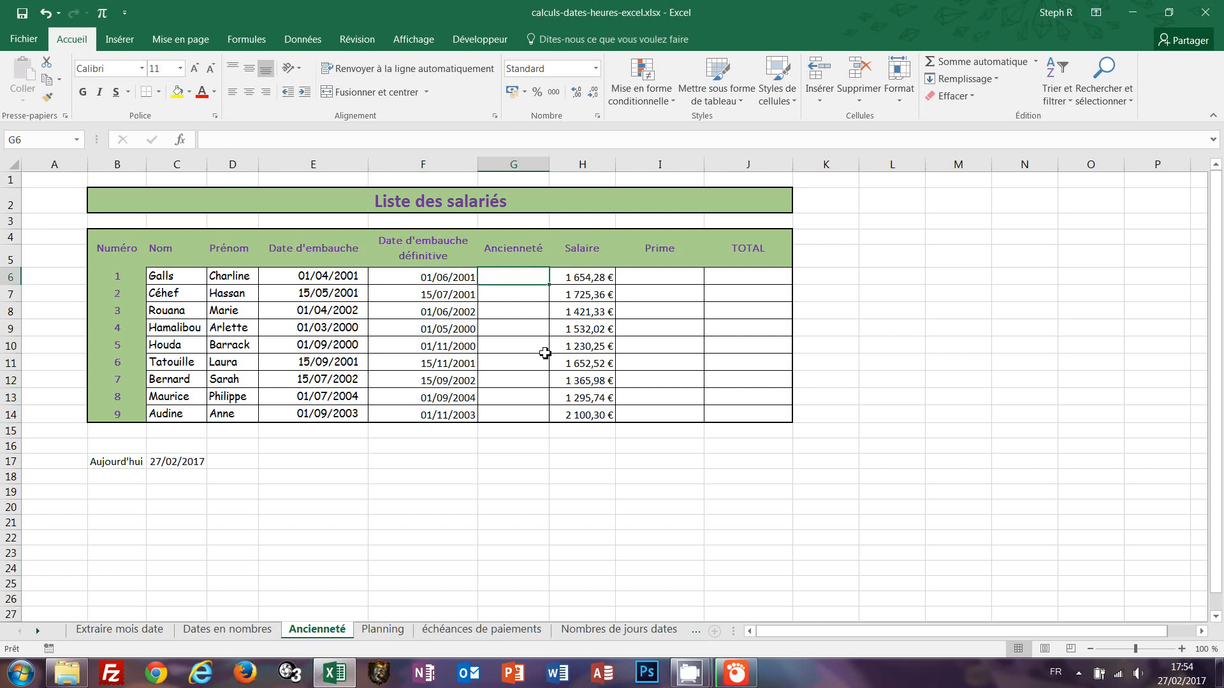
text(=)
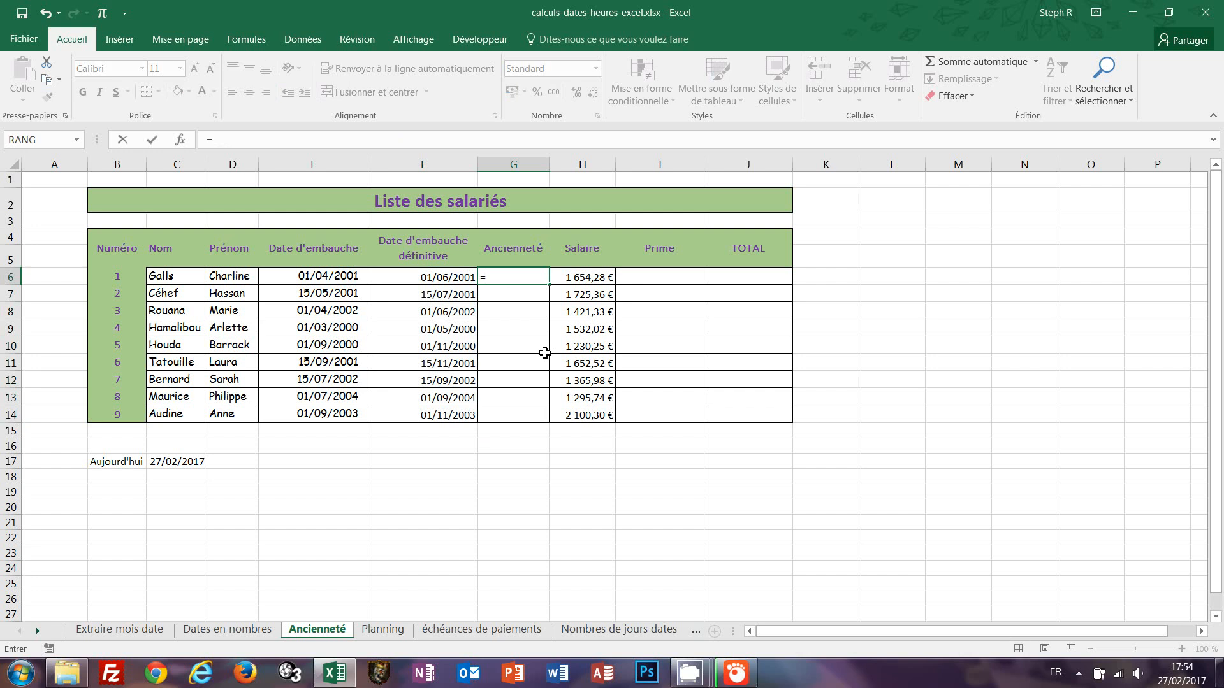
click(433, 276)
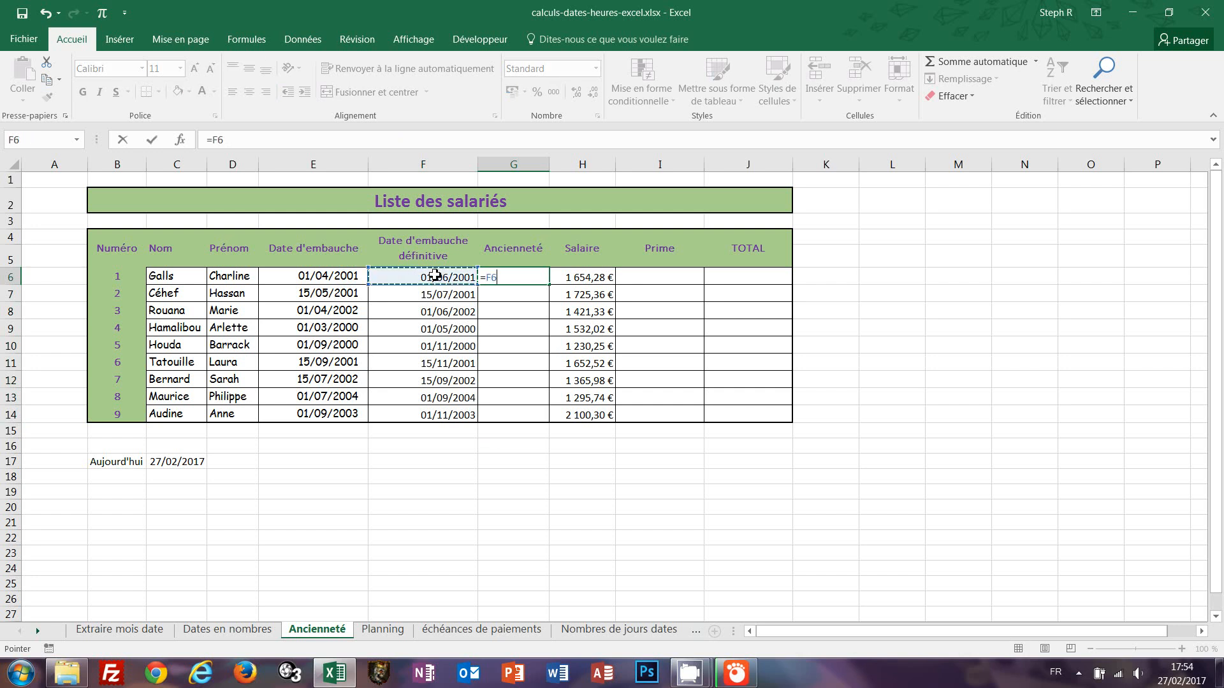
text(-)
click(318, 276)
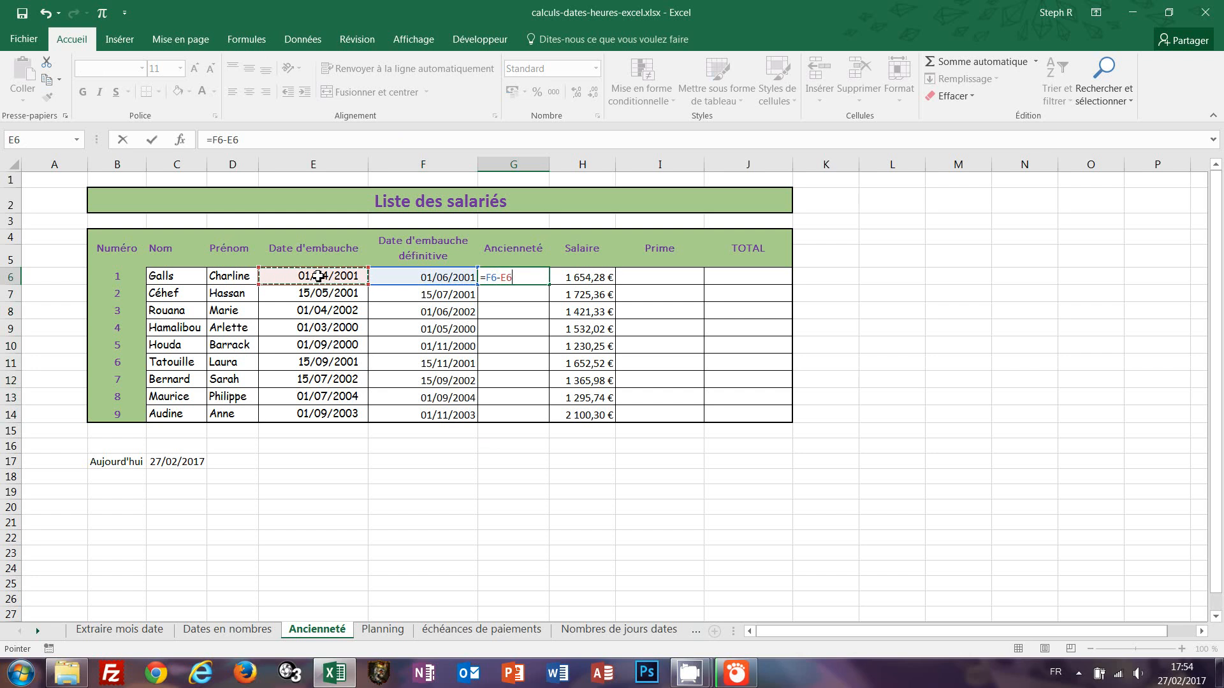
key(ctrl+Return)
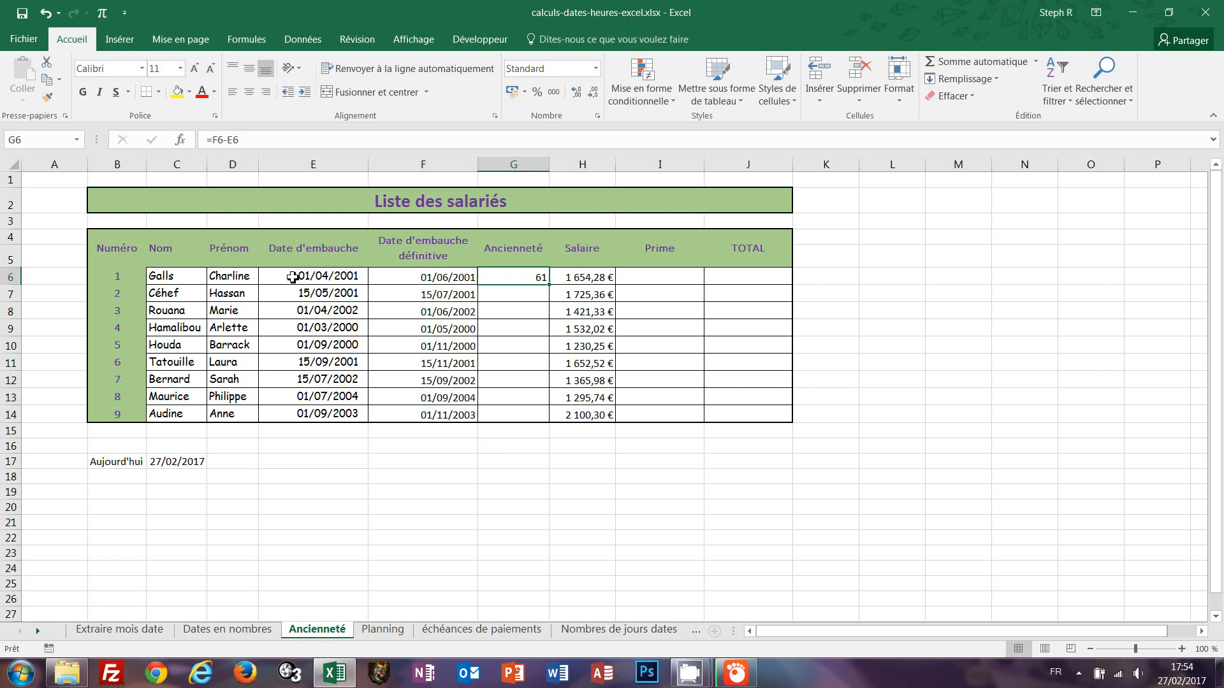
key(Delete)
Enter =C17-F6 in G6 and copy it down to G14, then undo the copy.
text(=)
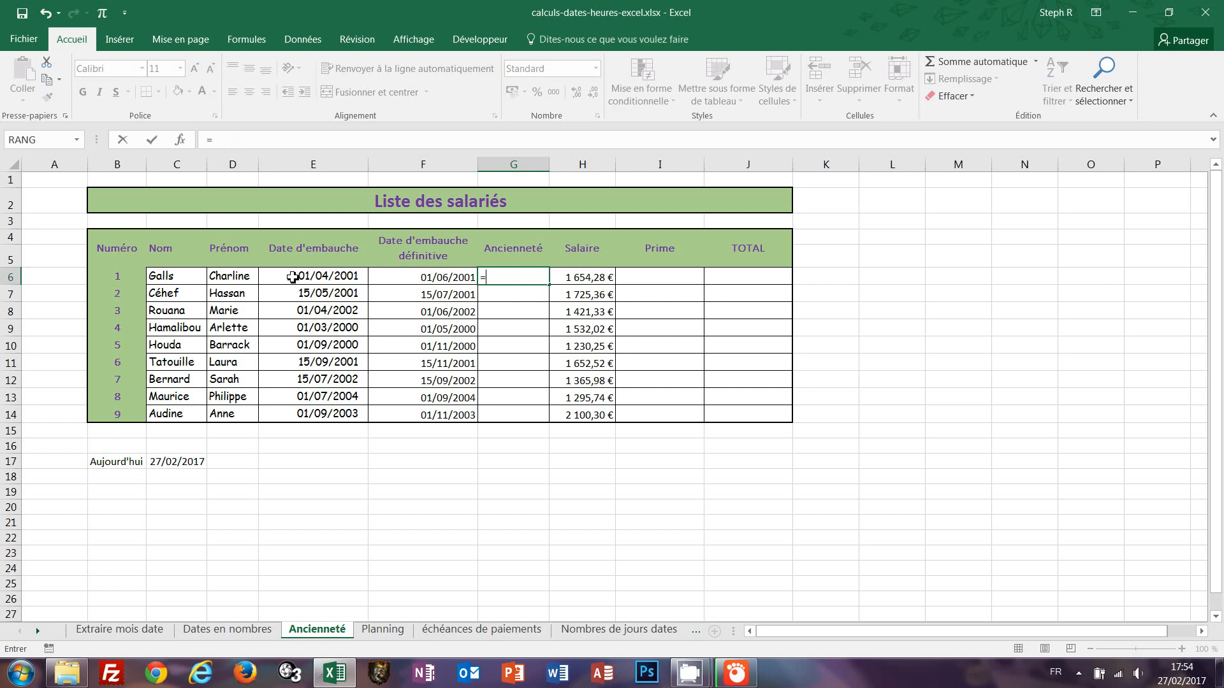
click(174, 463)
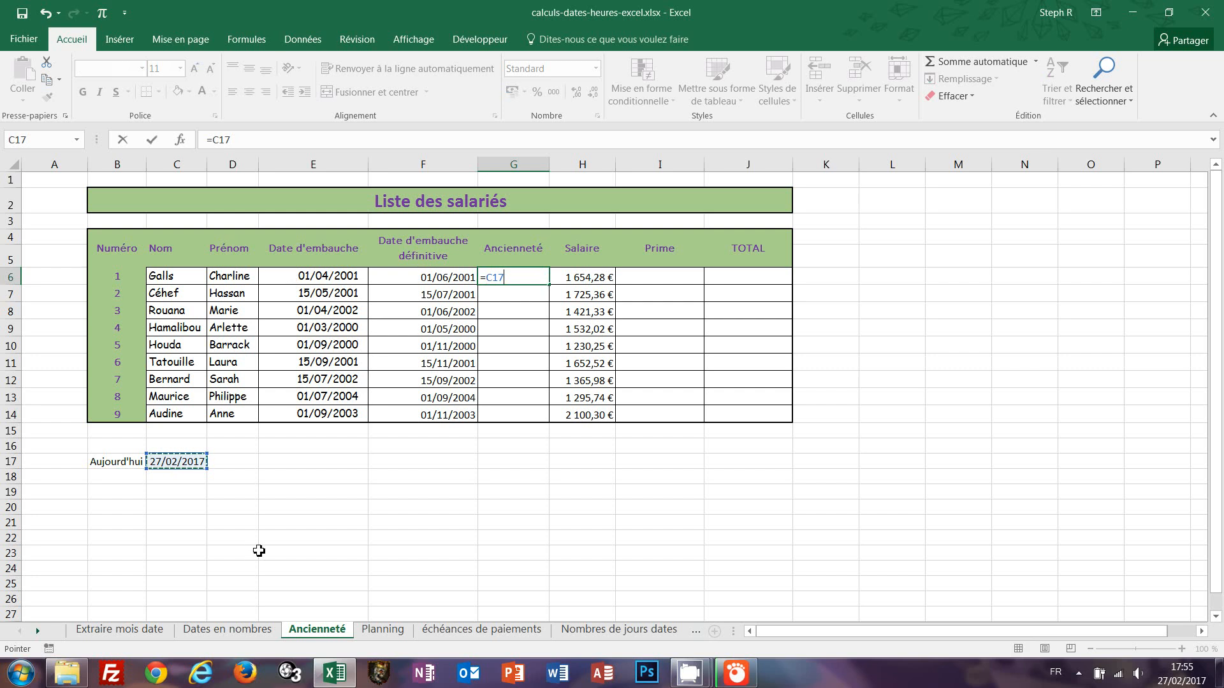
text(-)
click(439, 276)
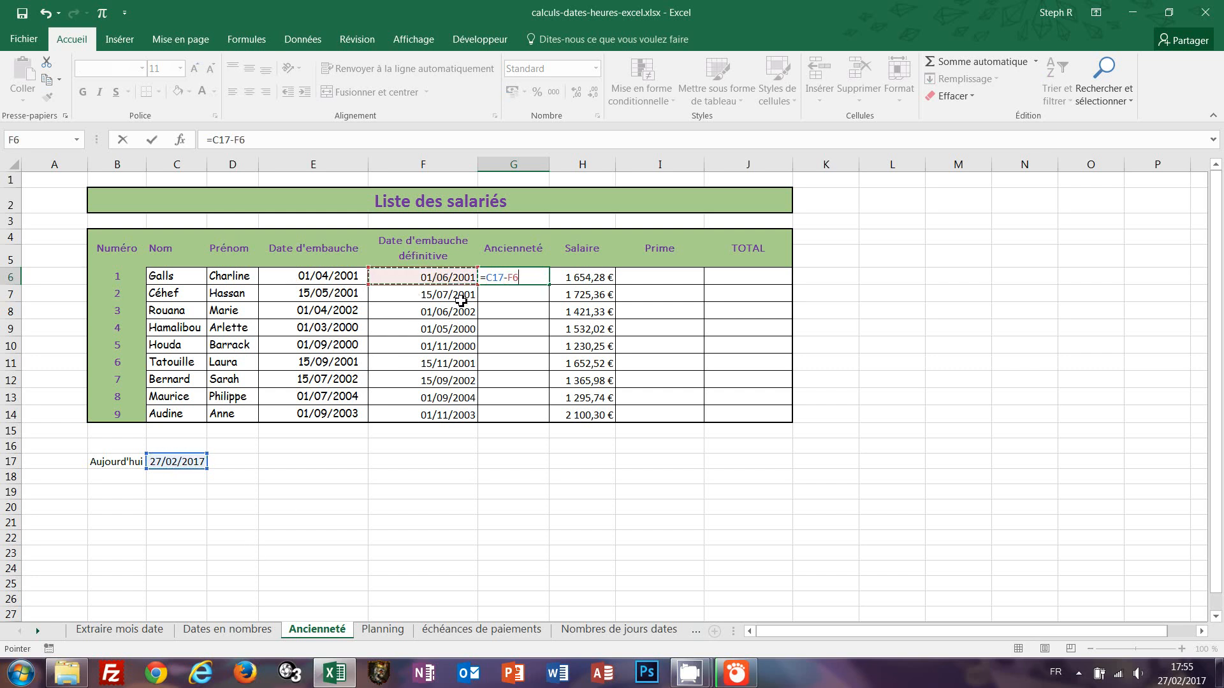
key(ctrl+Return)
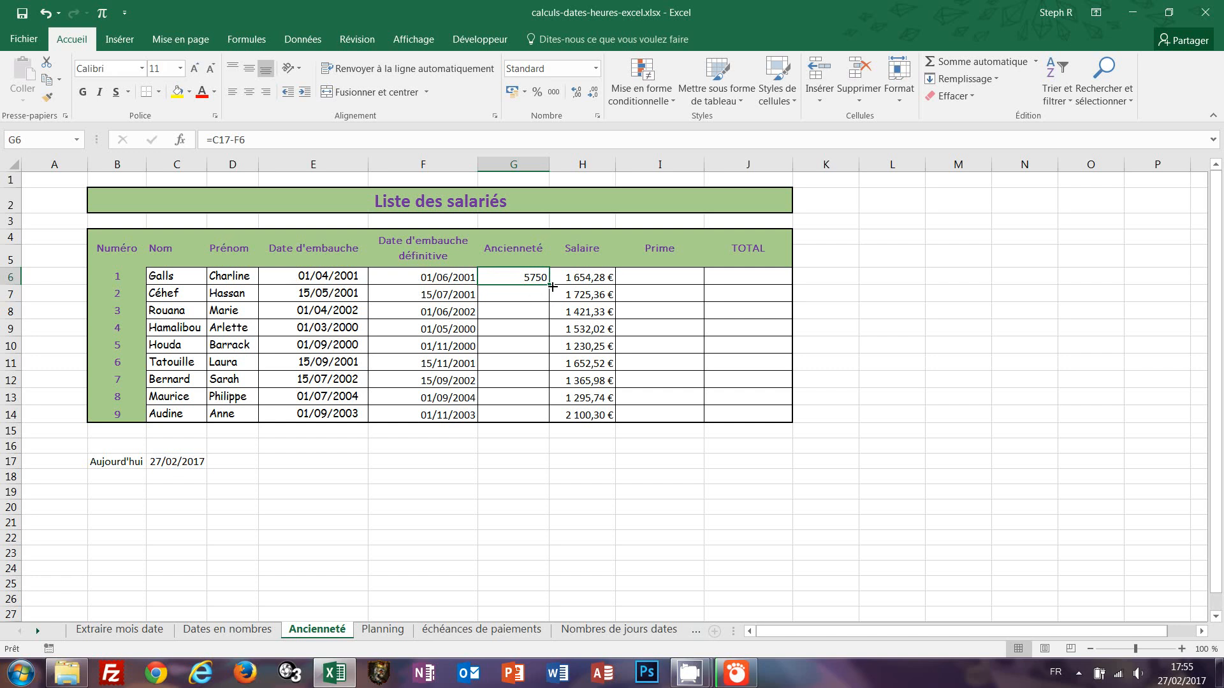
drag(549, 285, 542, 420)
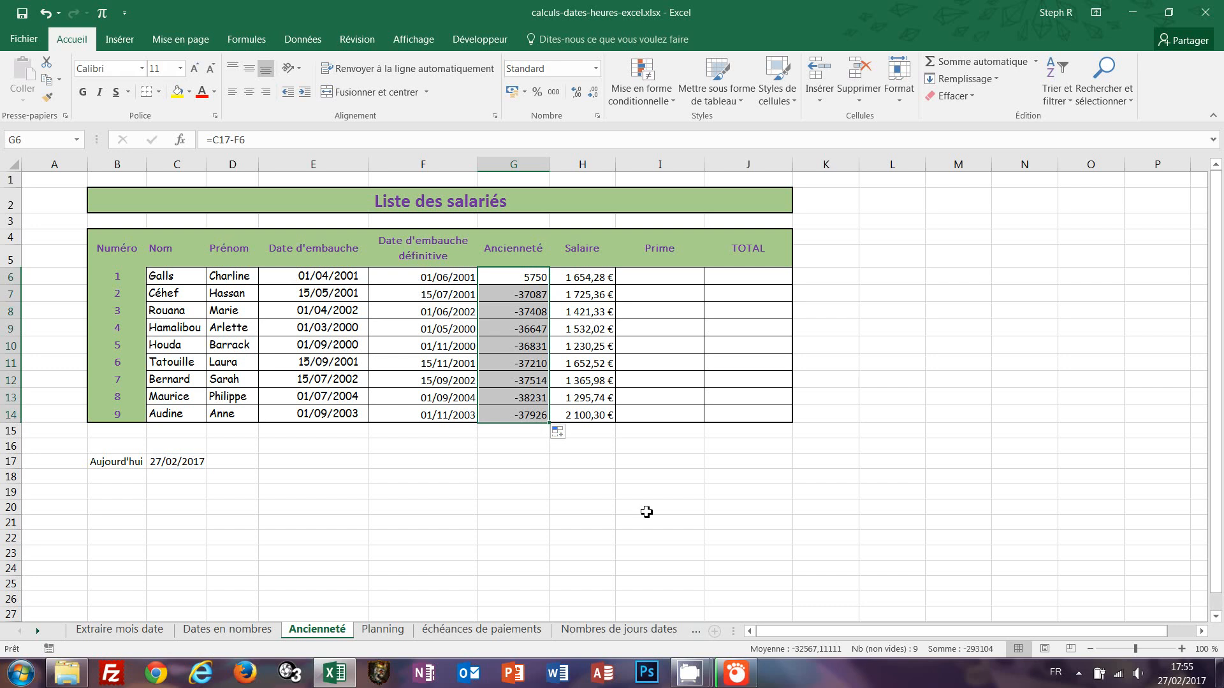
key(ctrl+z)
Change the formula in G6 to =$C$17-F6, copy it down to G14, then clear G6 to G14.
key(F2)
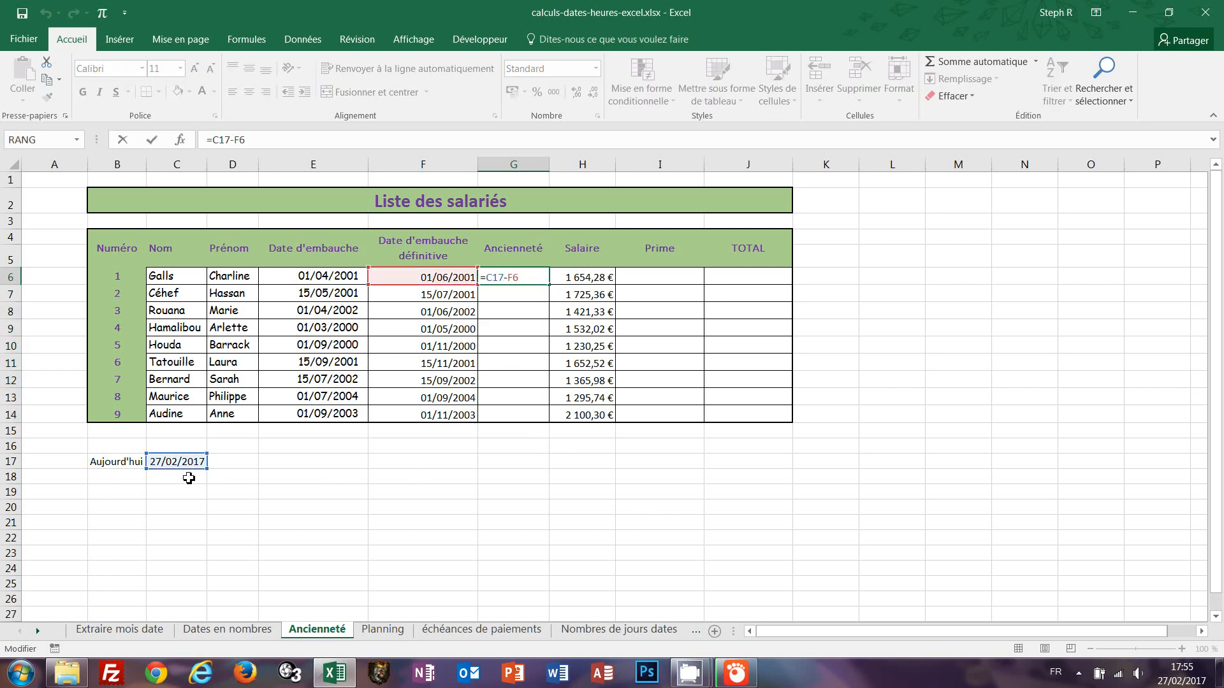
click(498, 278)
key(F4)
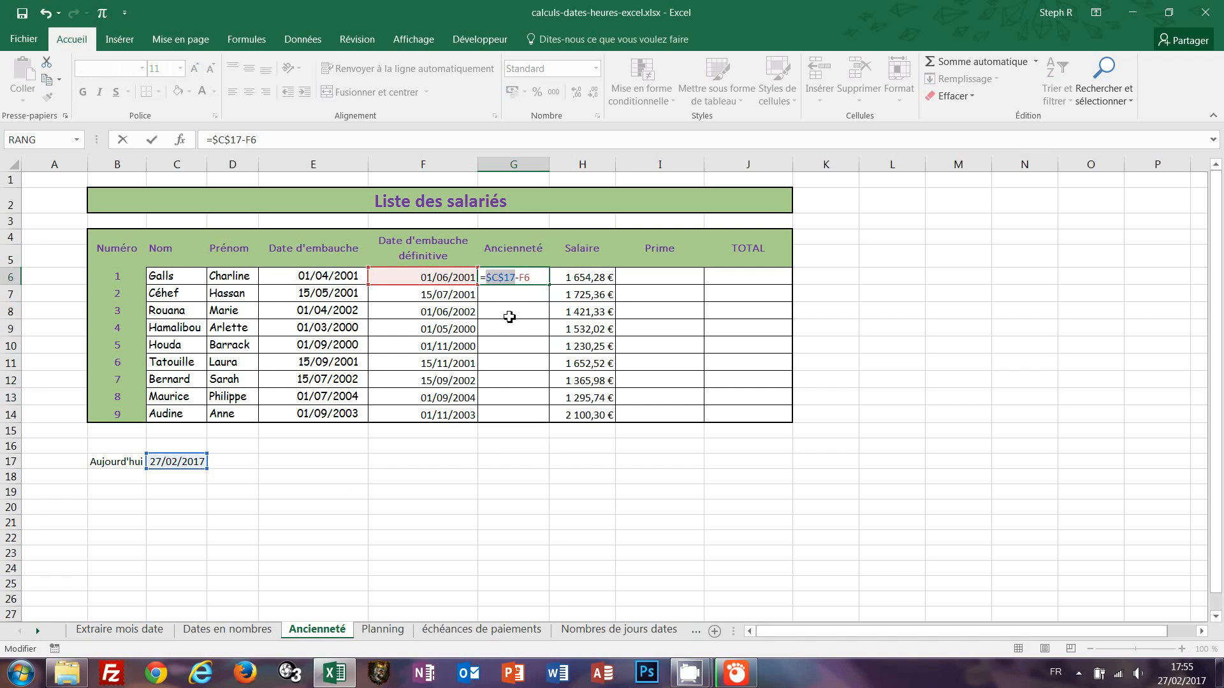
key(ctrl+Return)
drag(549, 285, 546, 421)
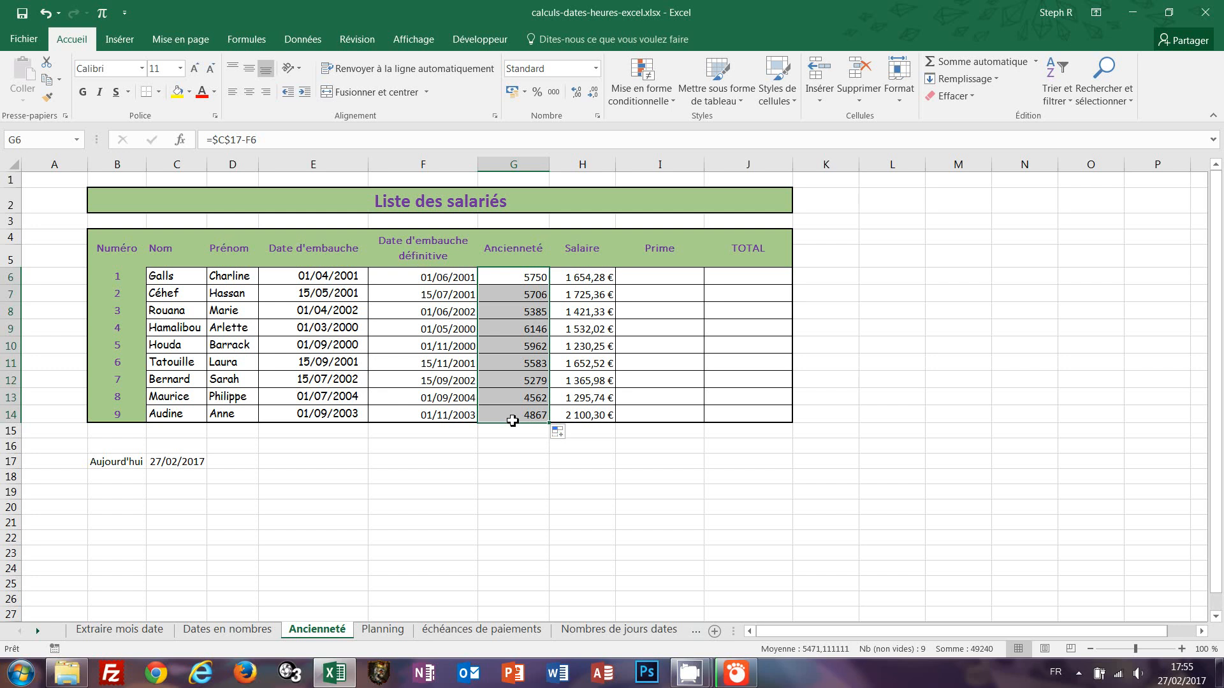
key(Delete)
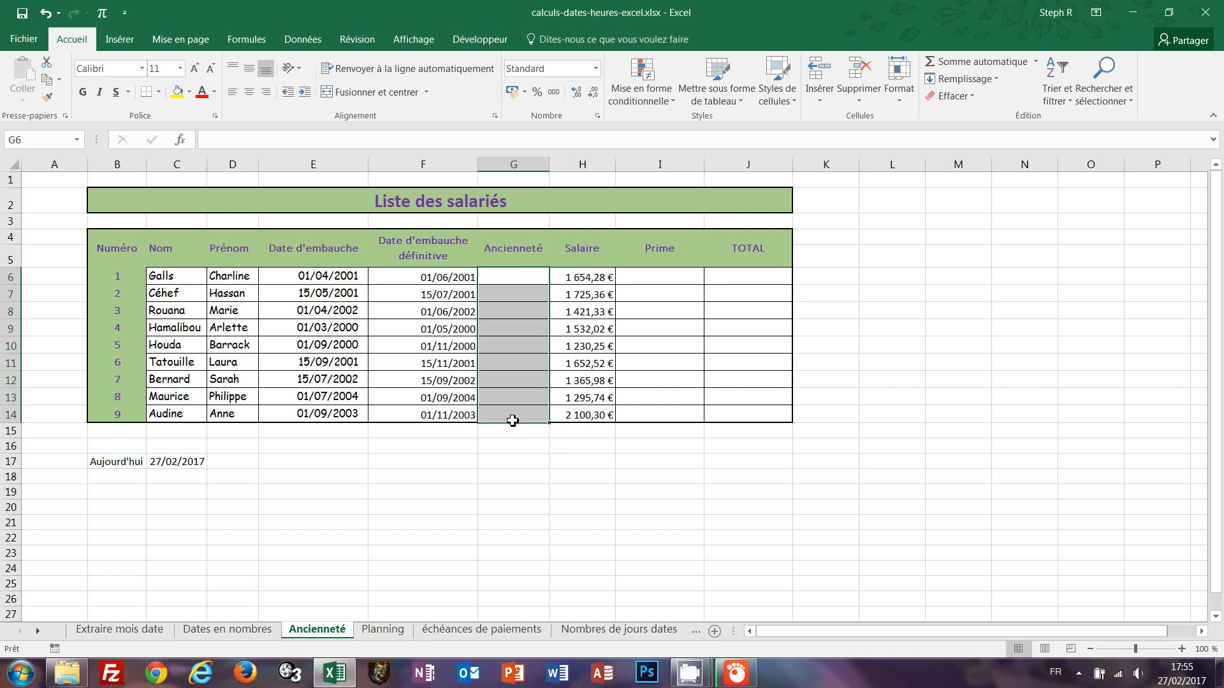
Fill Ancienneté cells G6 to G14 at once with =DATEDIF(F6;$C$17;"y") to get seniority in years.
text(=)
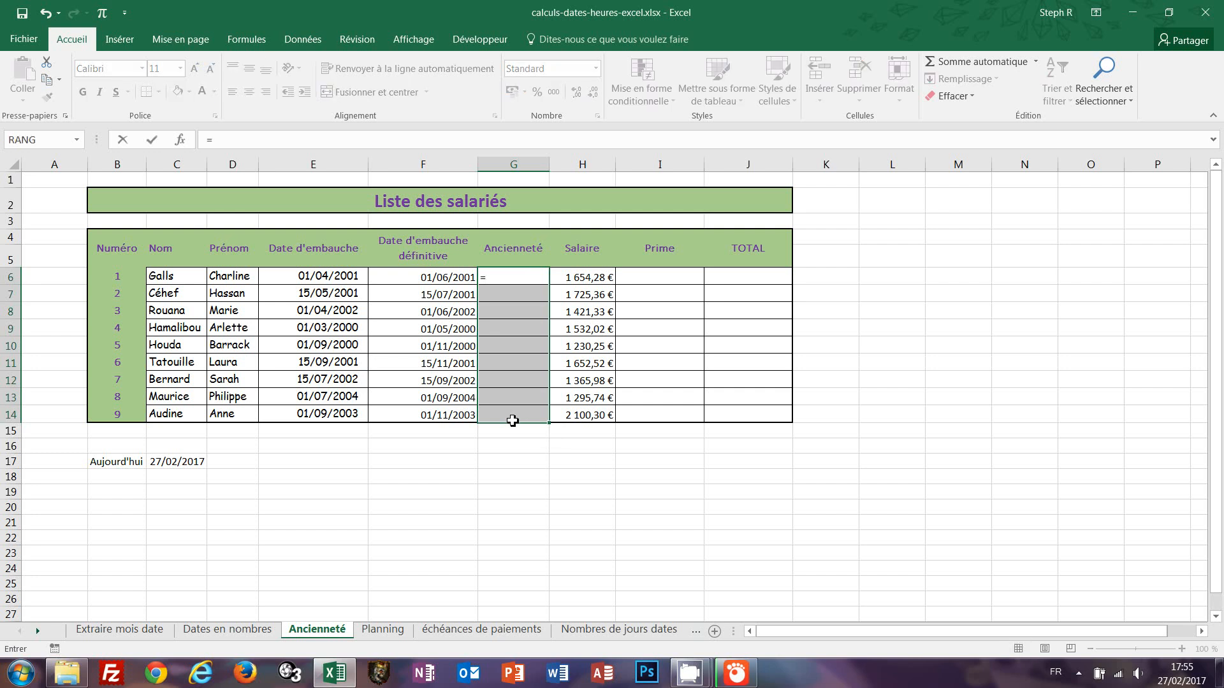
text(datedif()
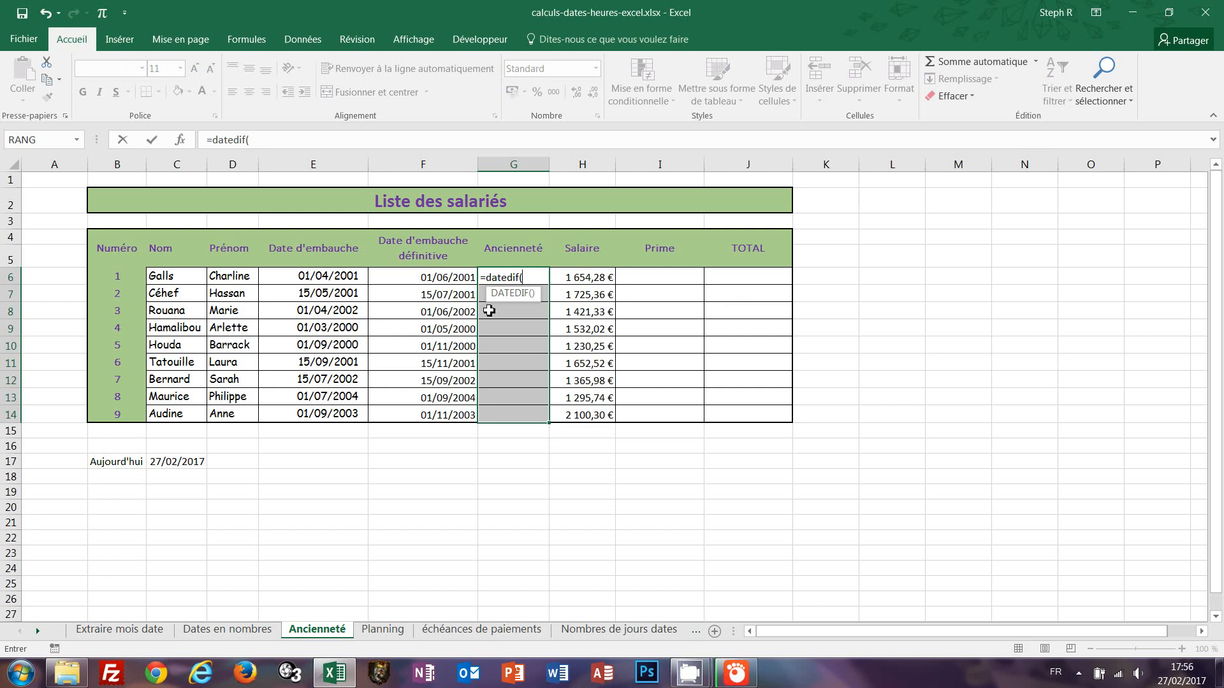
click(416, 278)
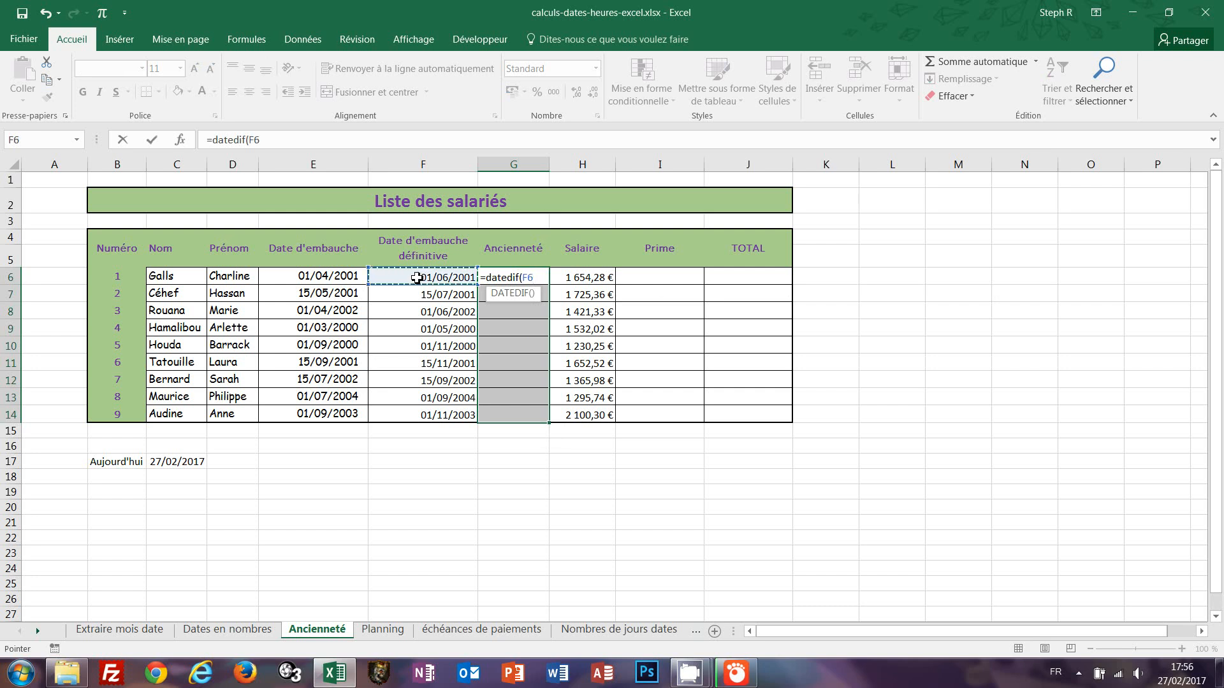
text(;)
click(176, 462)
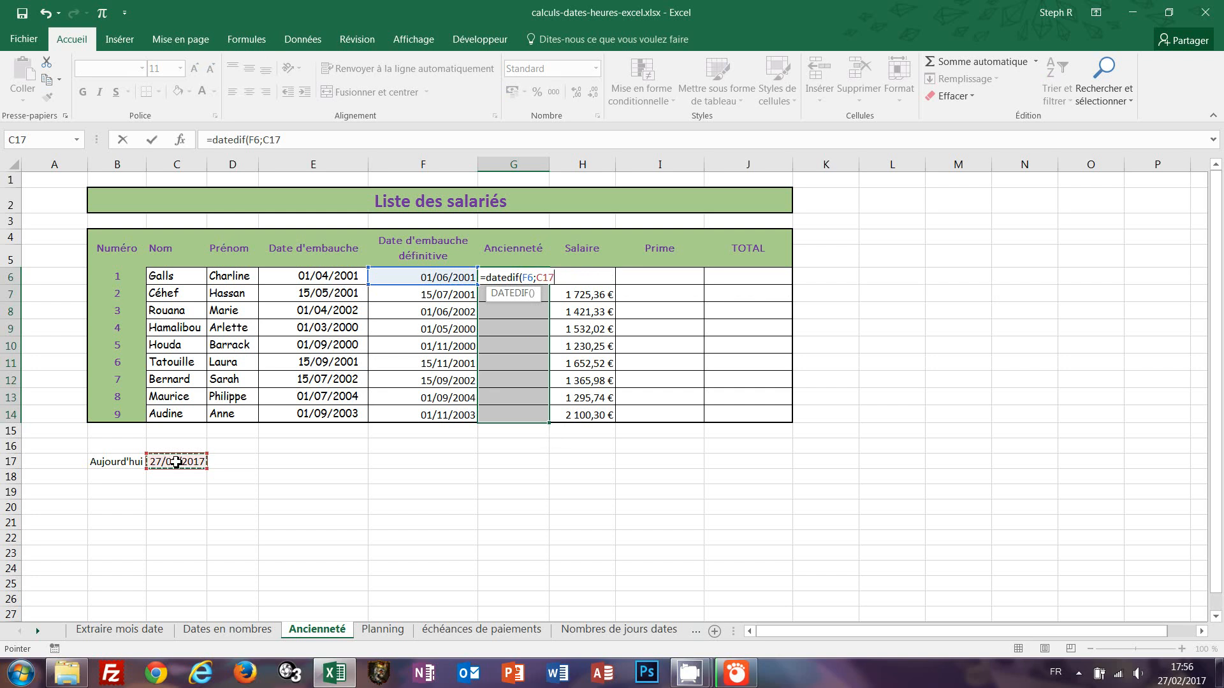
text(;"y")
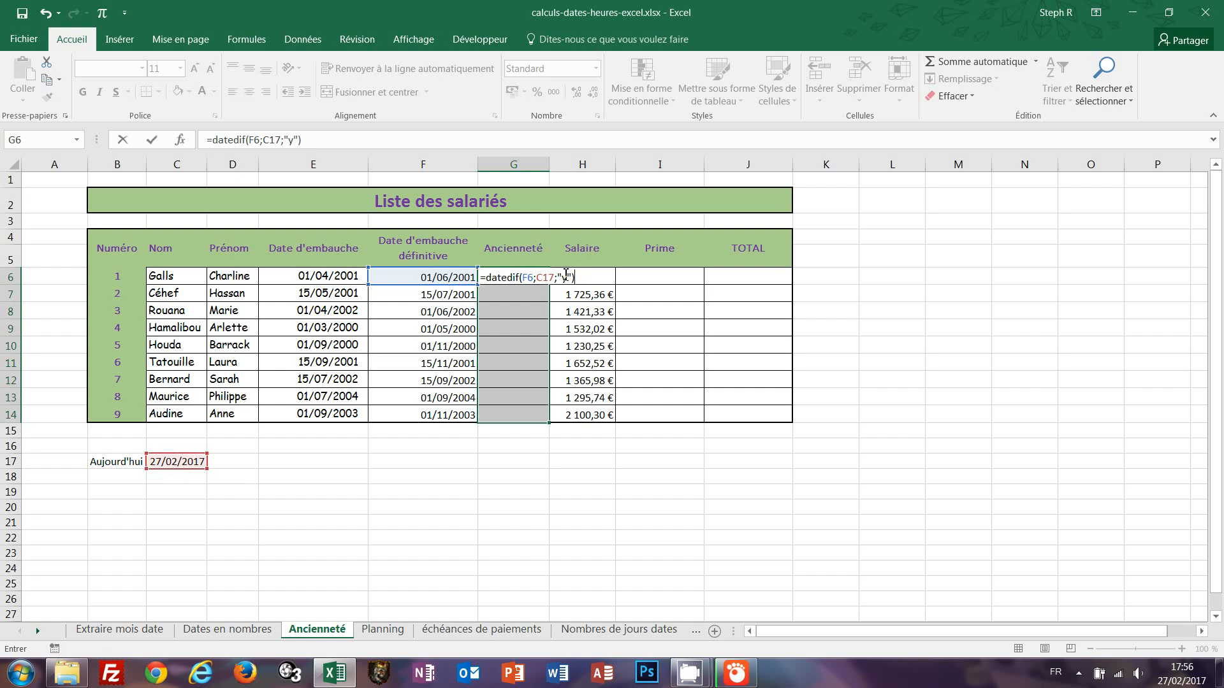
click(547, 276)
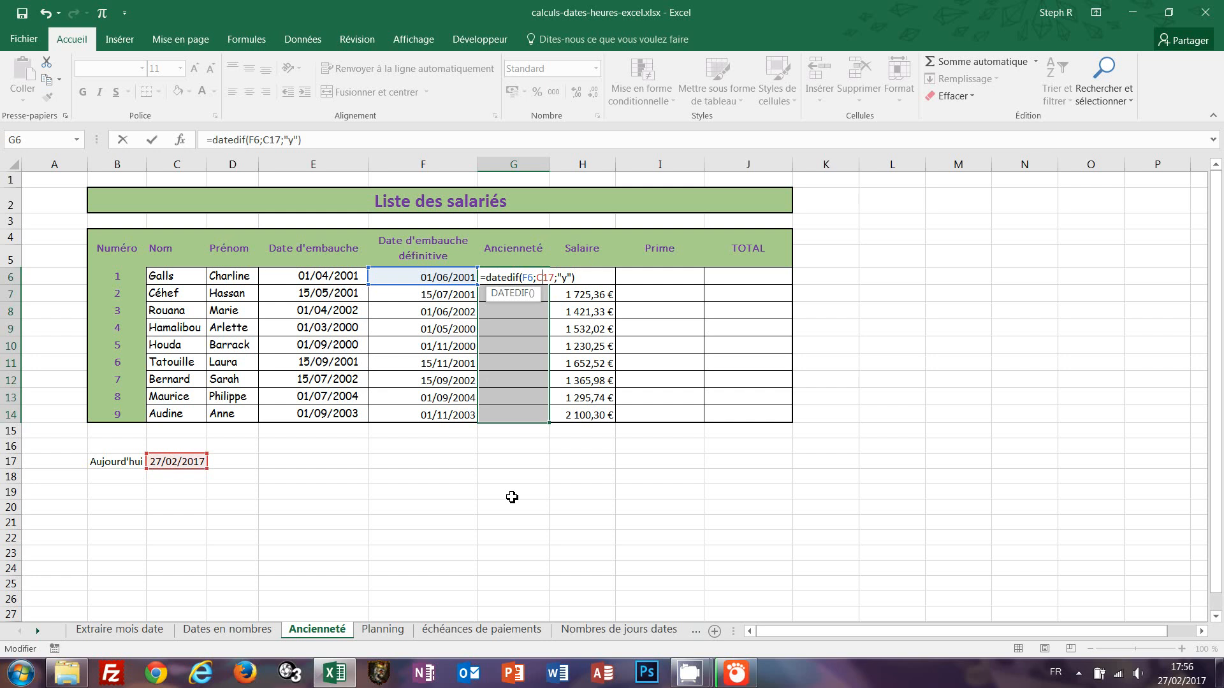
key(F4)
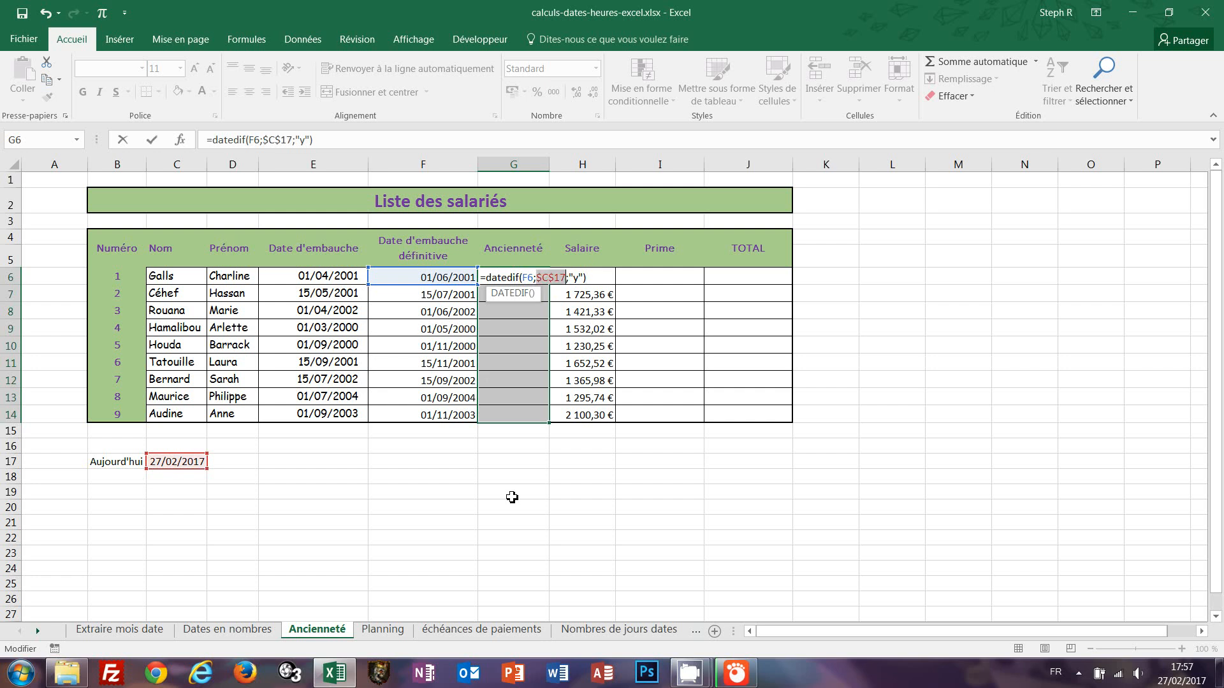
key(ctrl+Return)
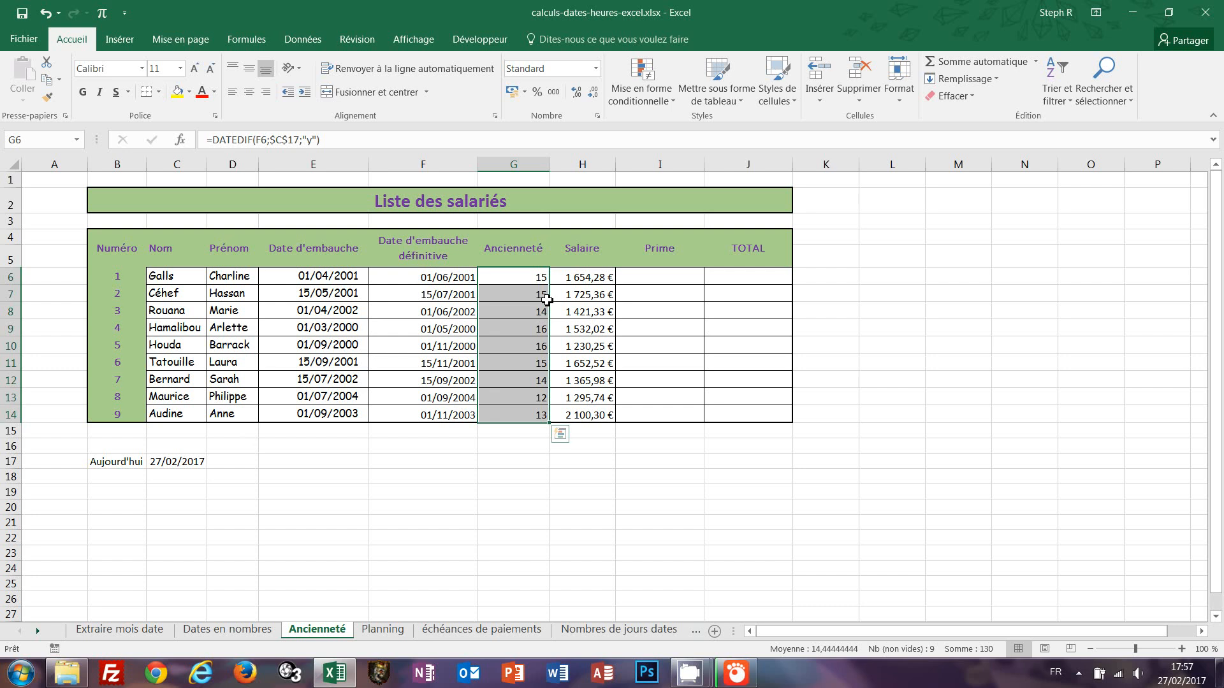
Enter =DATEDIF(F6;C17;"m") in cell G18 to get the seniority in months.
click(505, 478)
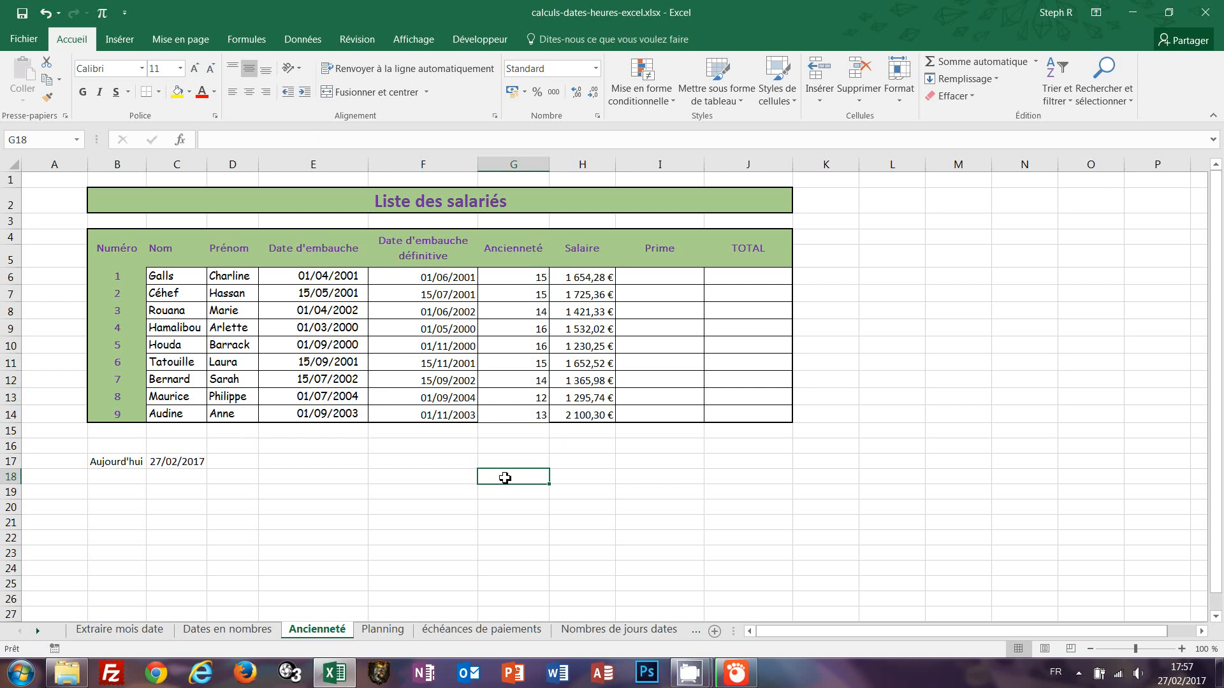
text(=date)
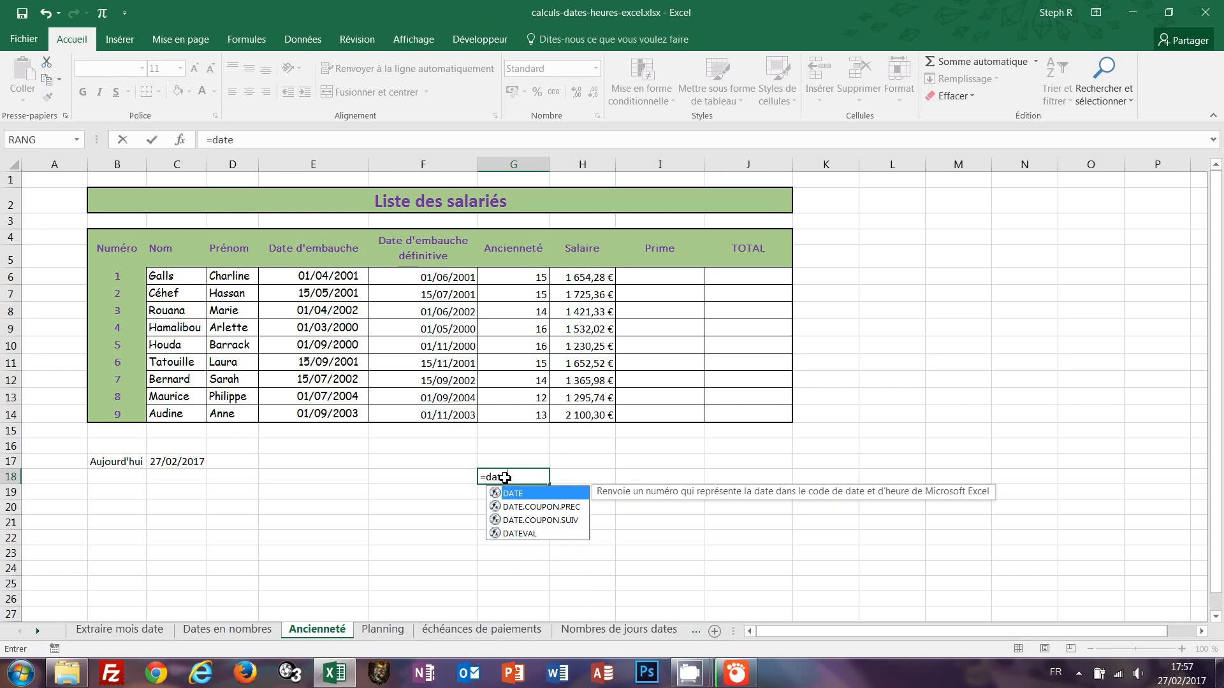
text(dif()
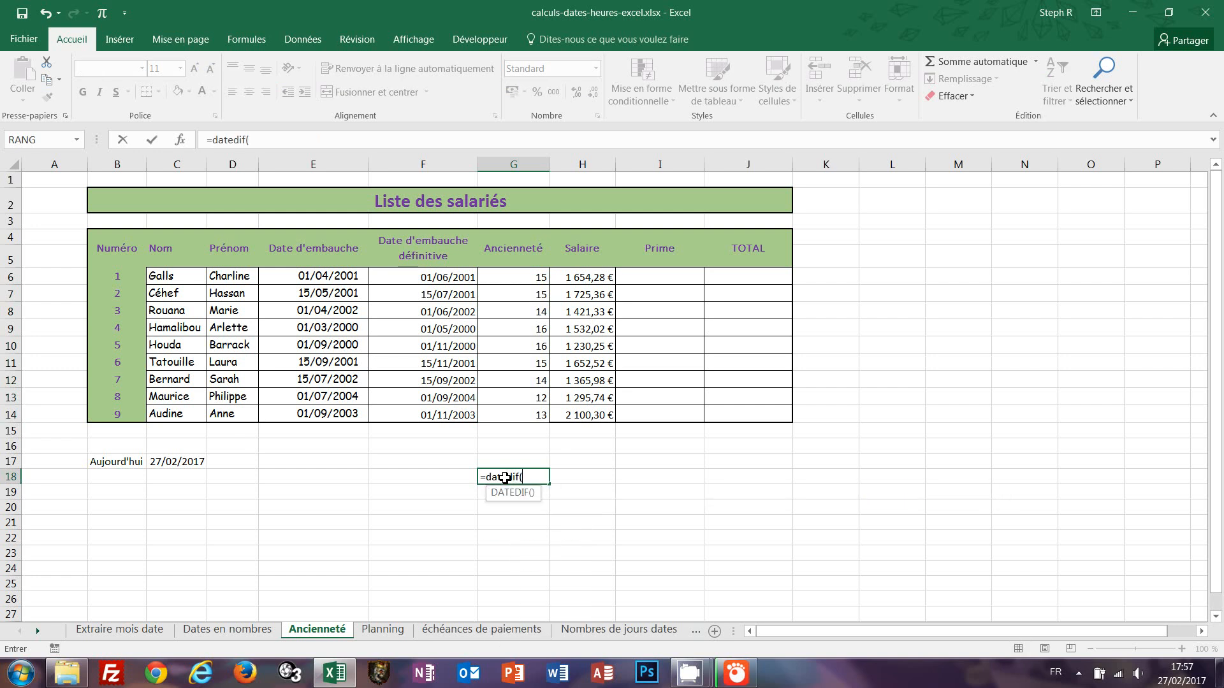
click(445, 277)
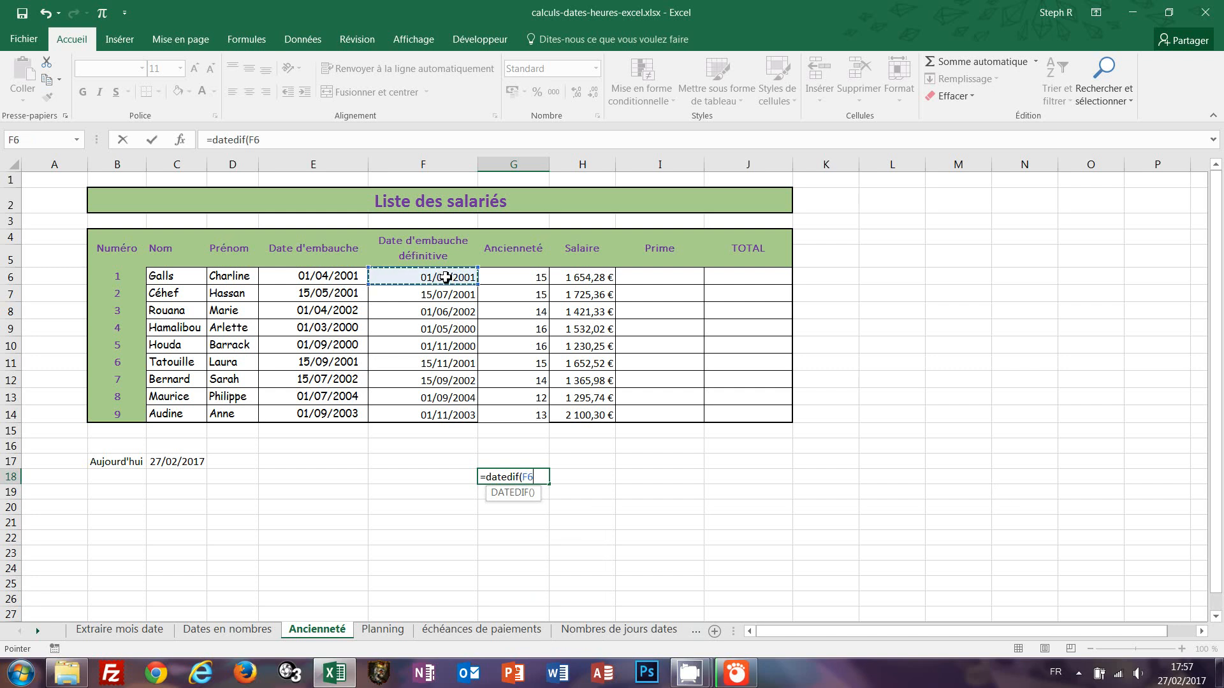
text(;)
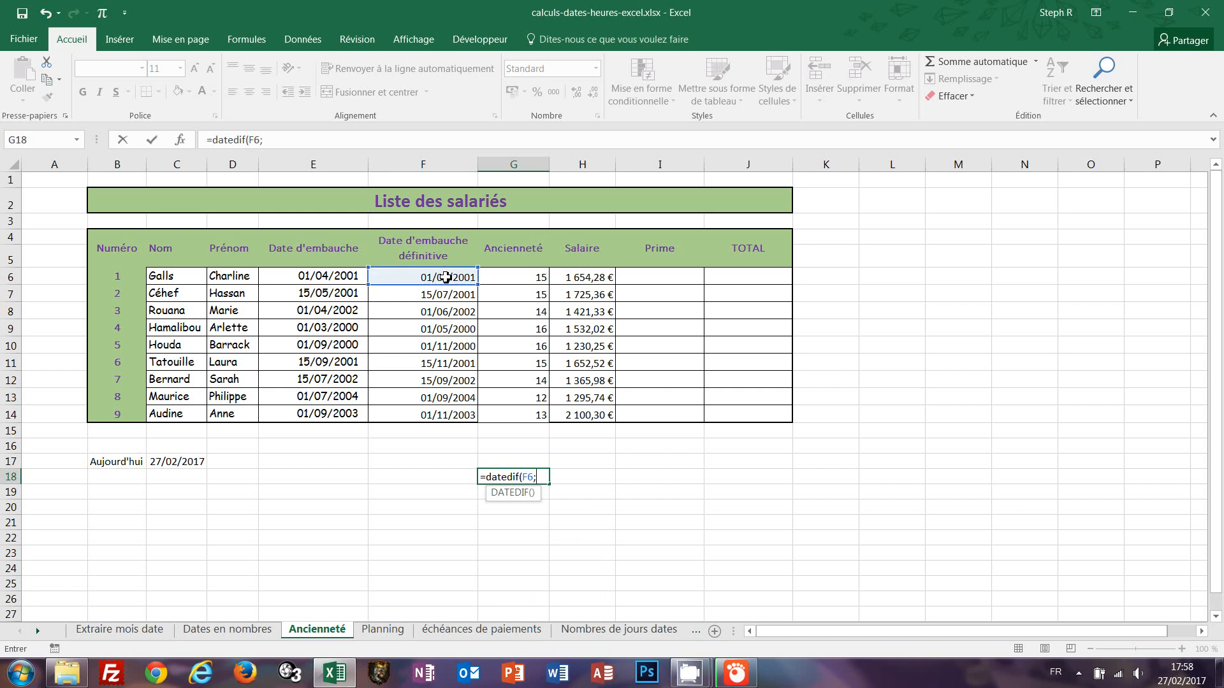
click(171, 464)
text(;)
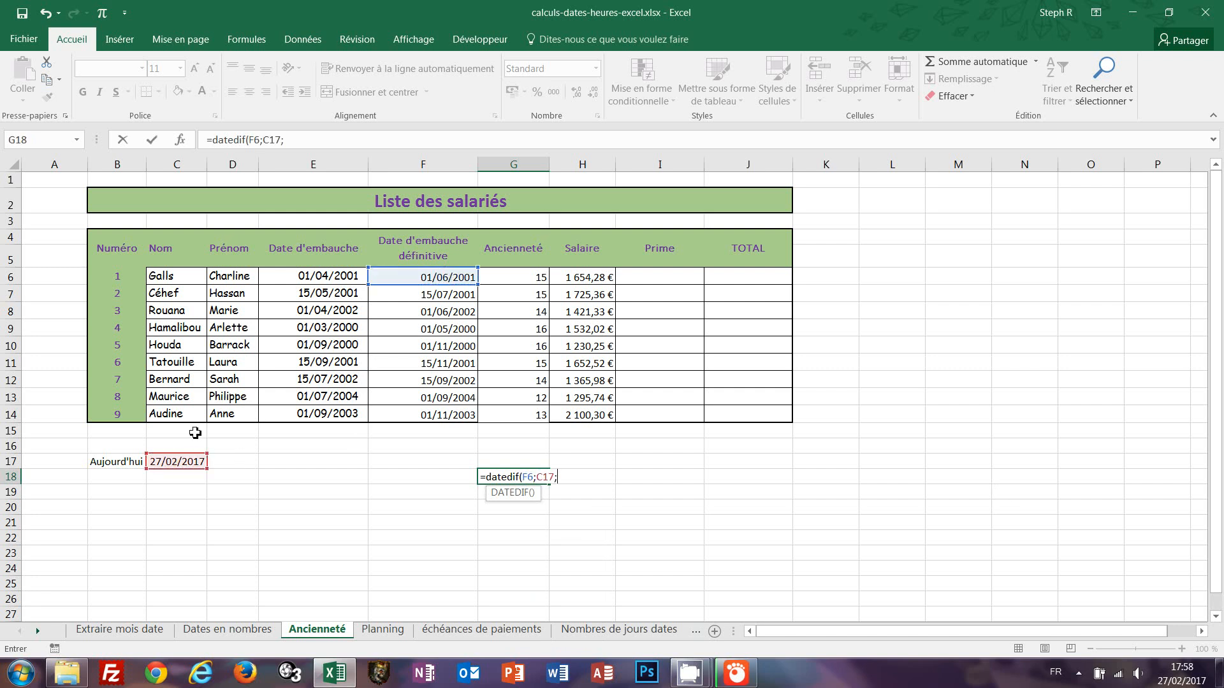
text("m"))
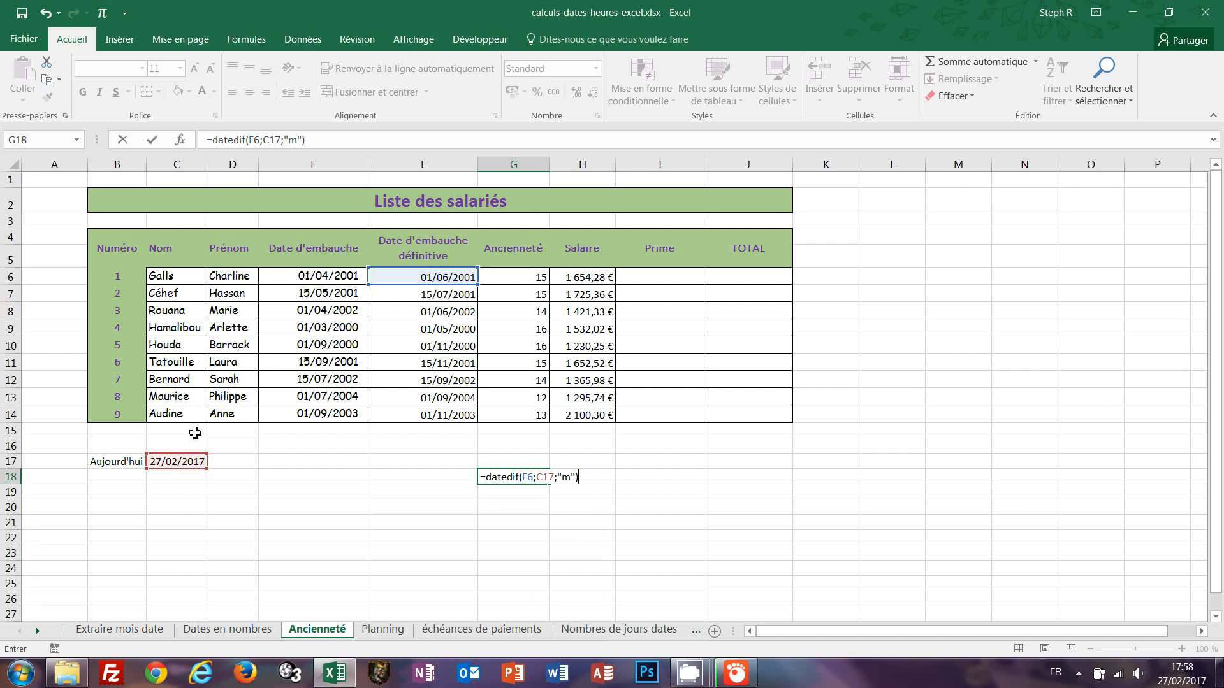
key(ctrl+Return)
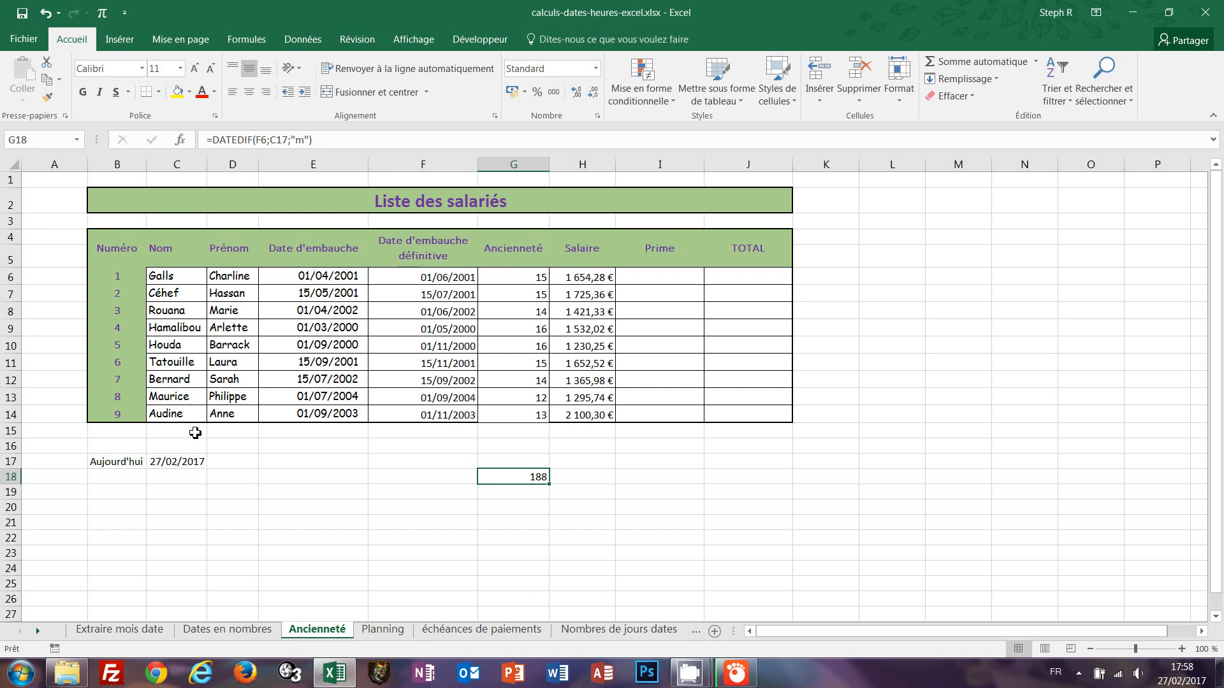
Start a new formula in G18 with =DATEDIF(F6;C17;"y") for the full years of seniority.
text(=)
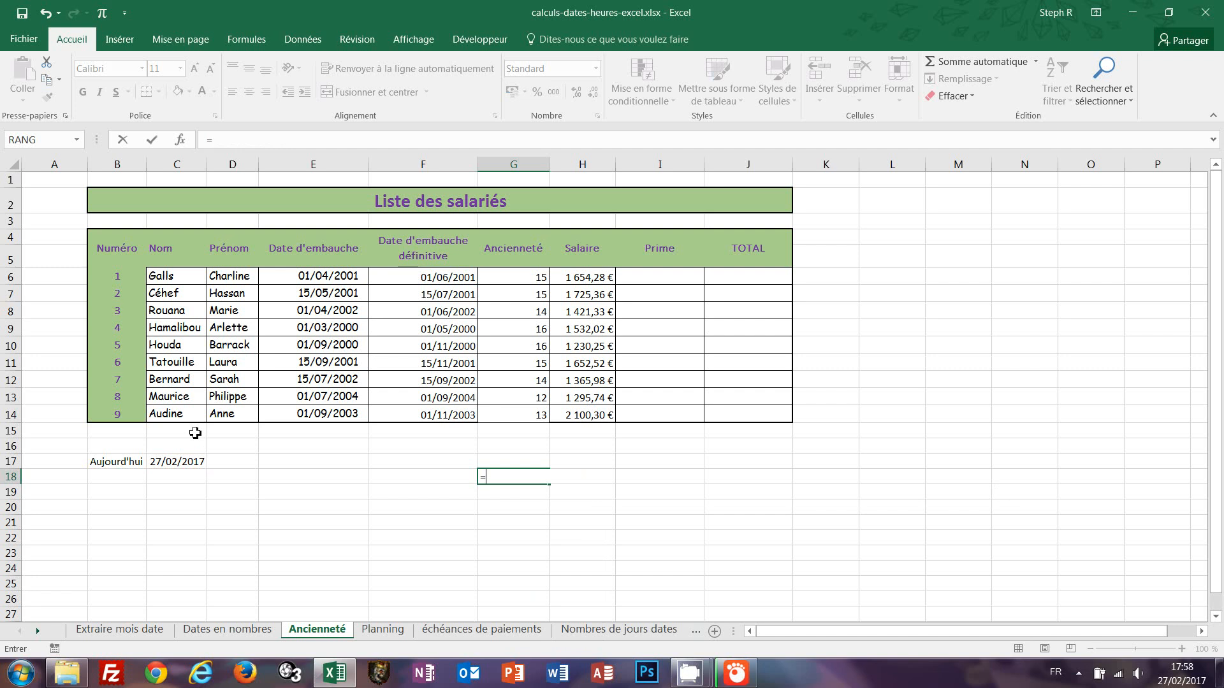
text(d)
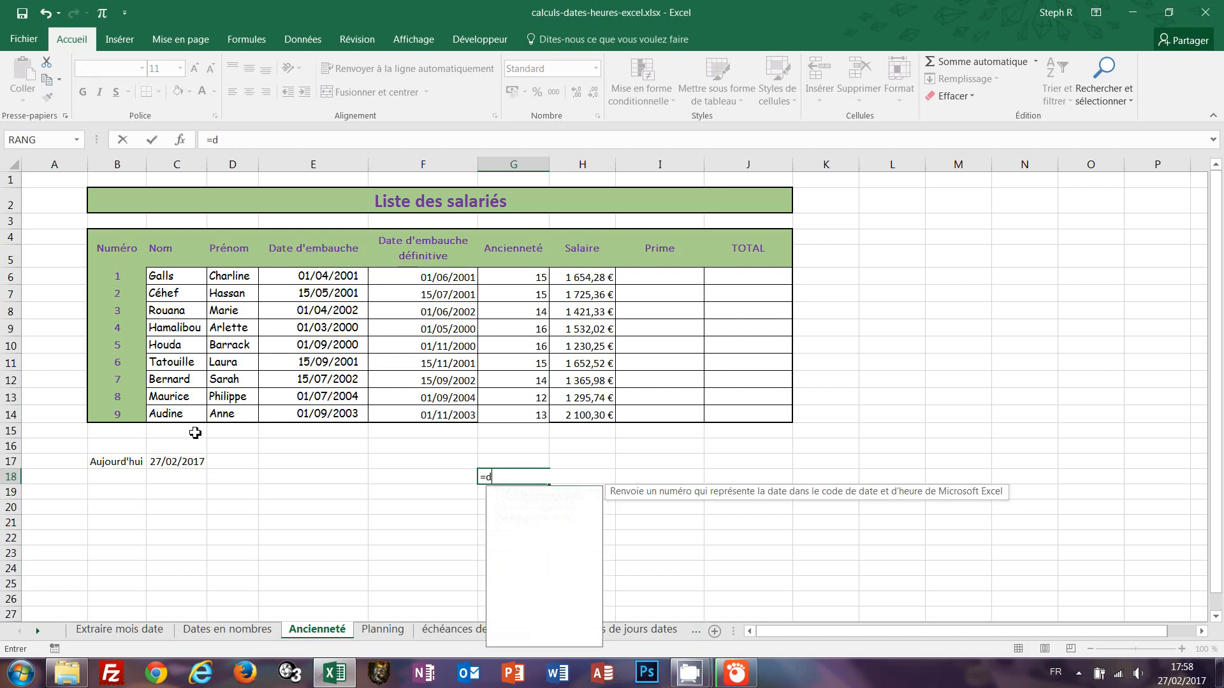
text(atedif)
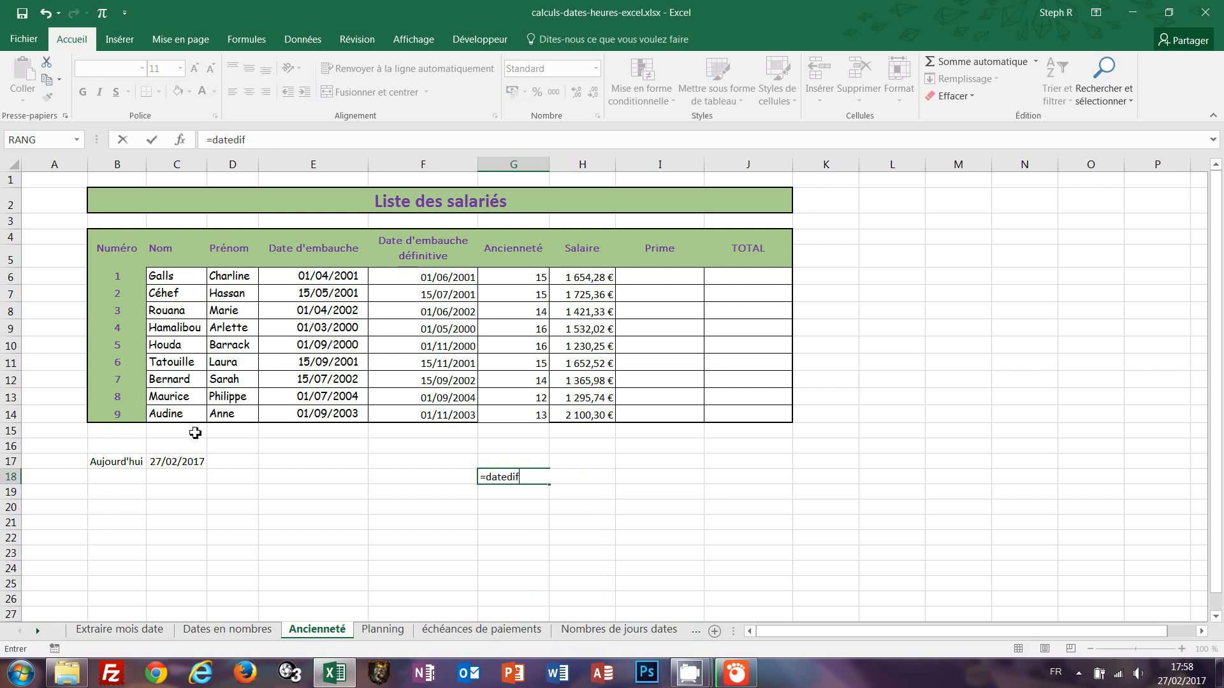
text(()
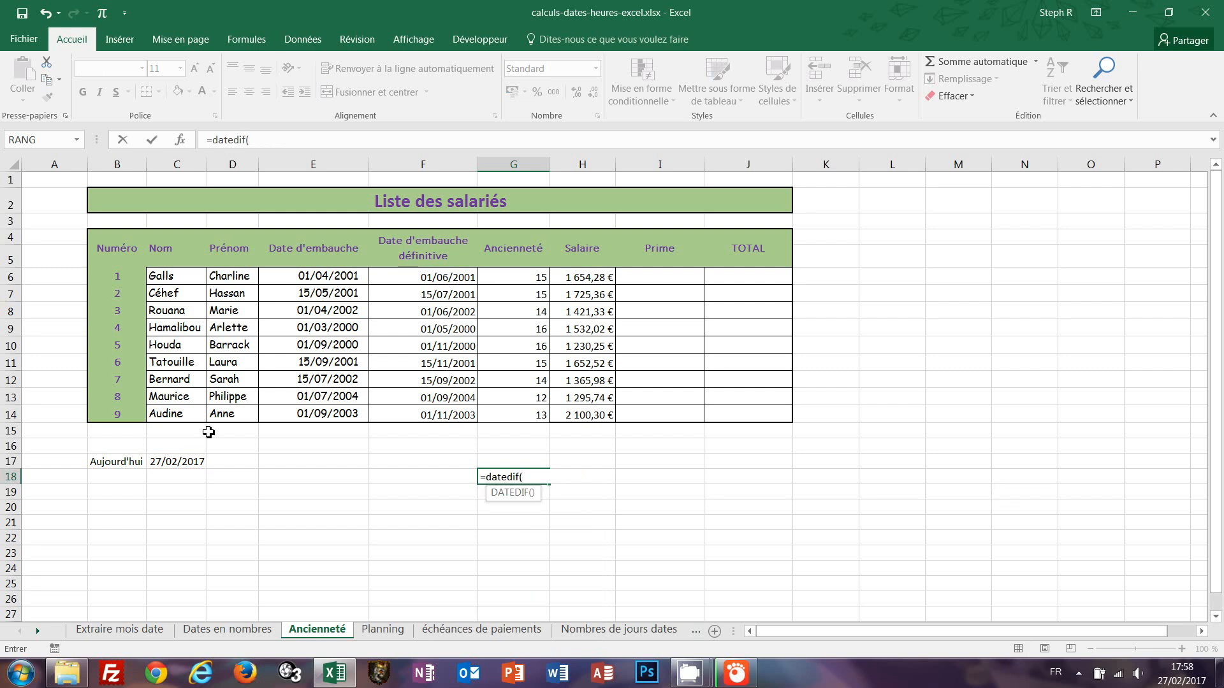
click(452, 283)
text(;)
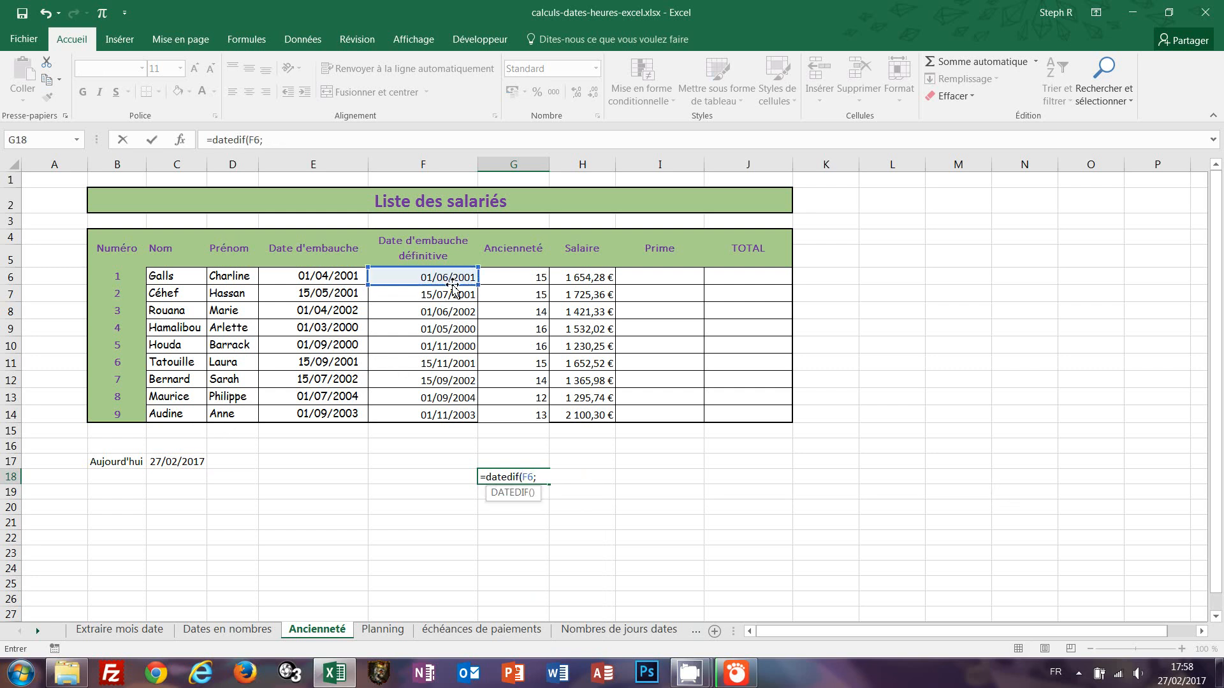
click(182, 461)
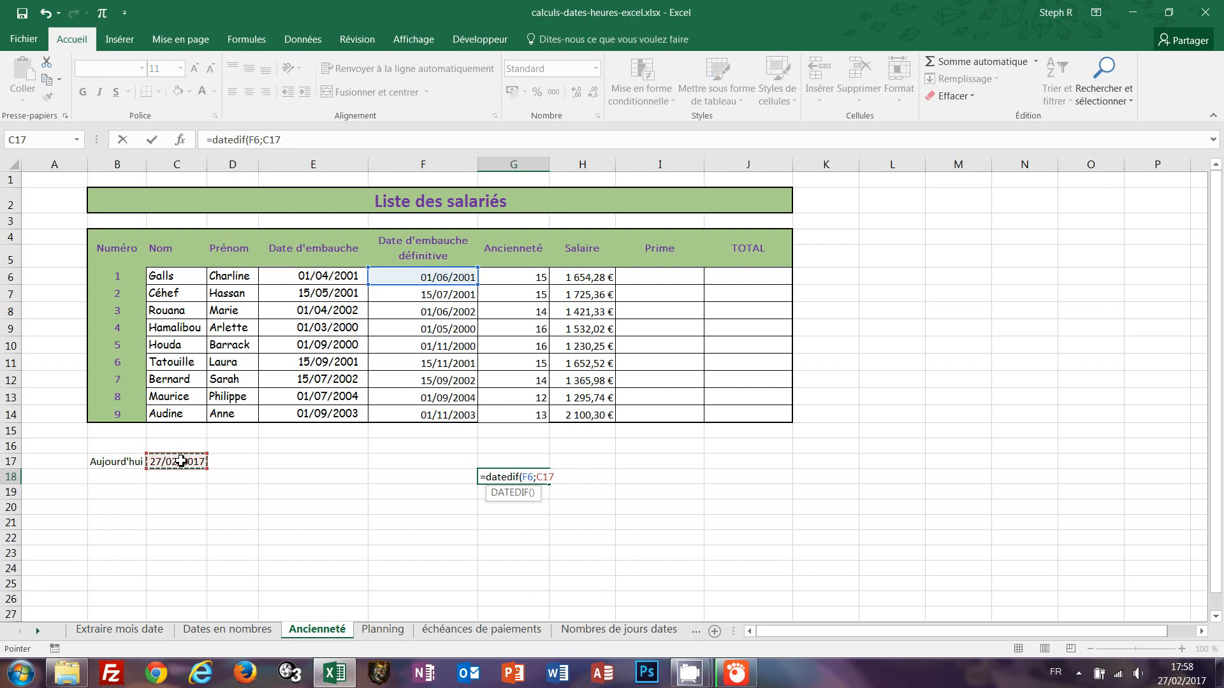
text(;"y"))
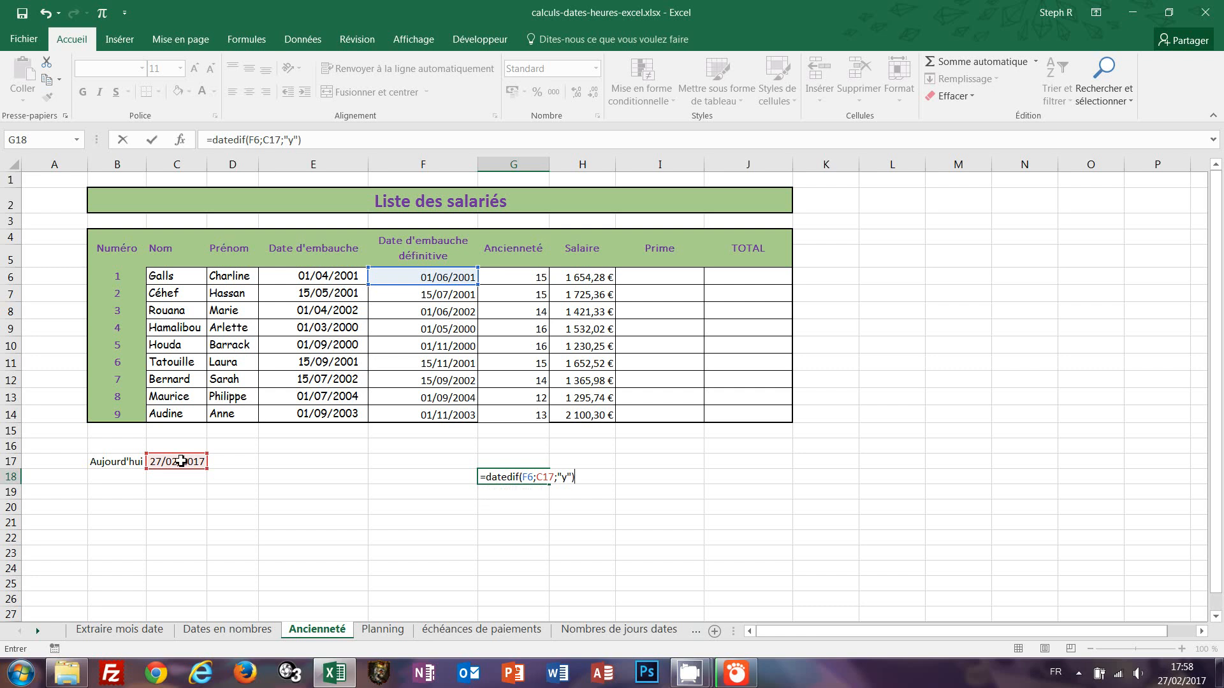
text( &)
text( " ans)
text( et )
text(")
text( &)
text( dated)
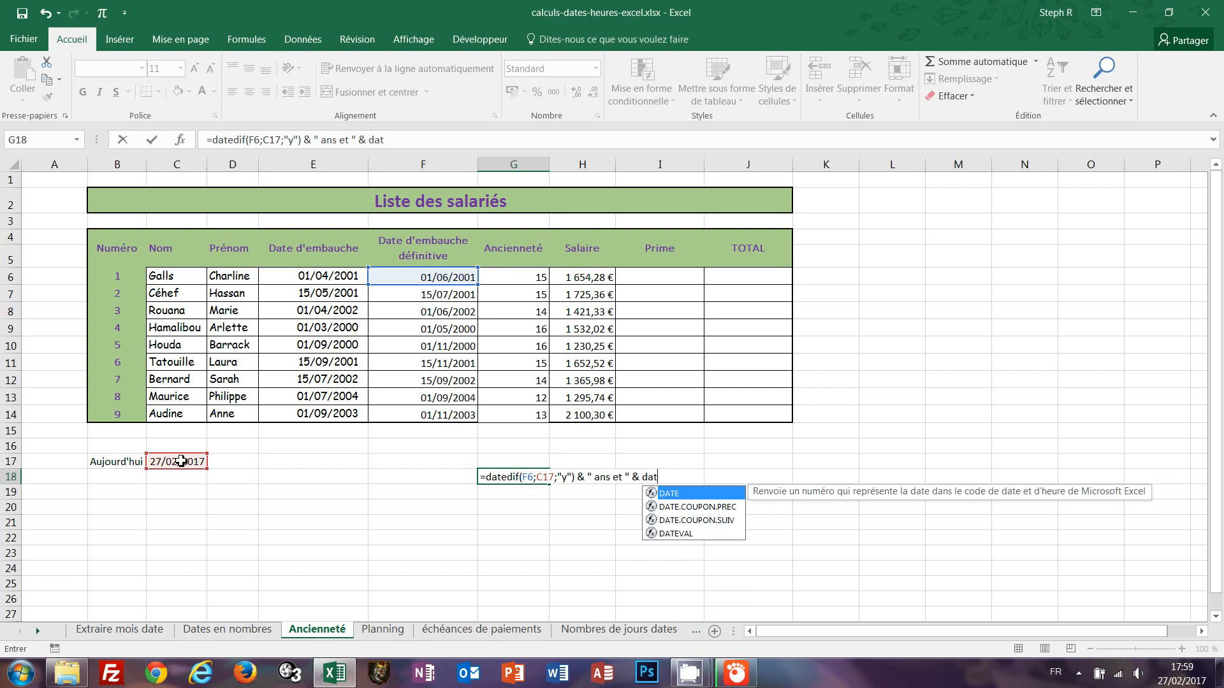
text(if)
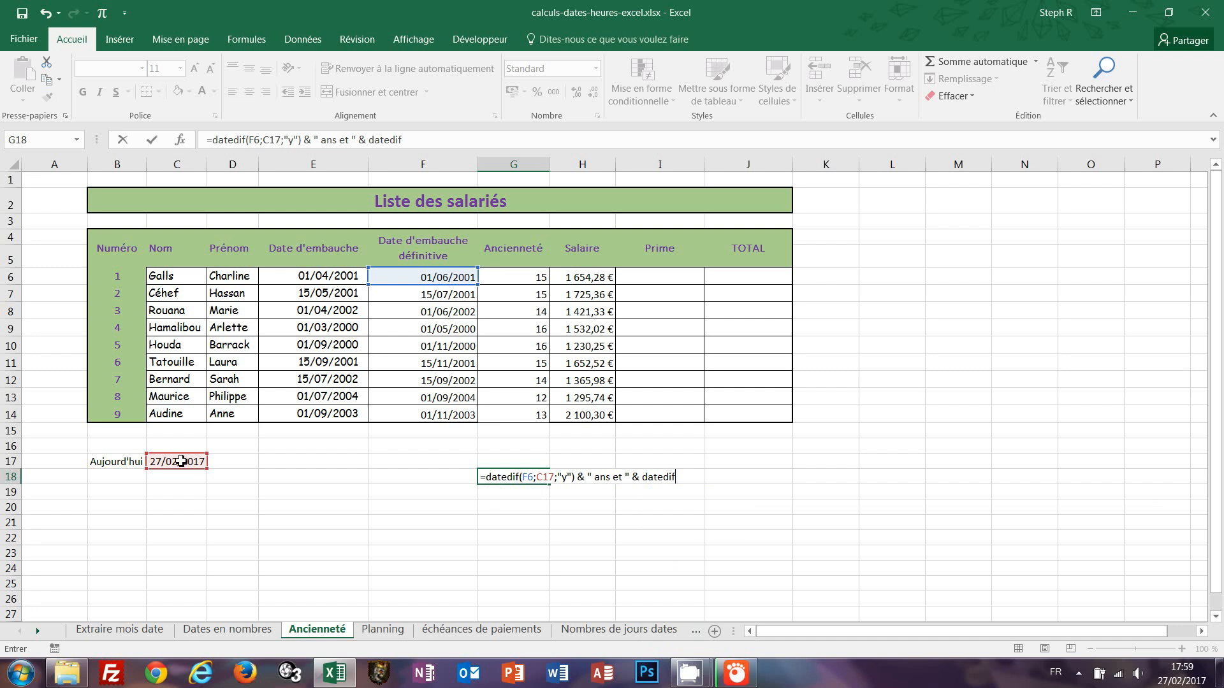
text(()
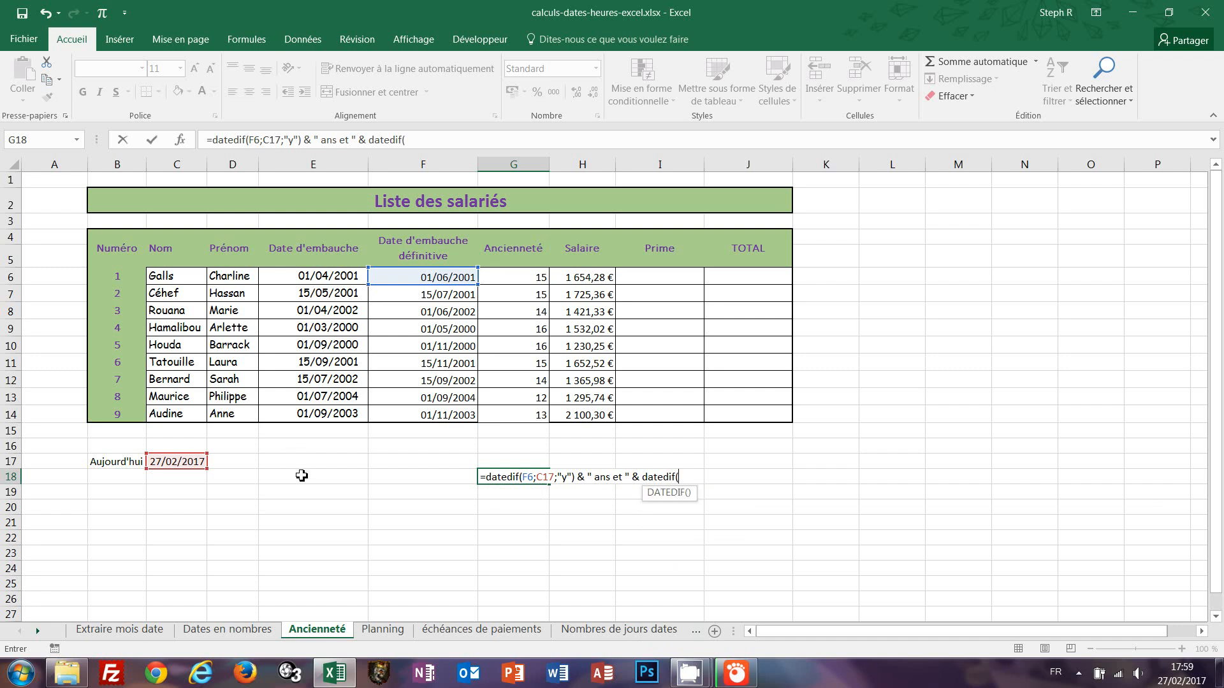
Append & " ans et " & DATEDIF(F6;C17;"ym") to the G18 formula for the remaining months.
click(445, 276)
text(;)
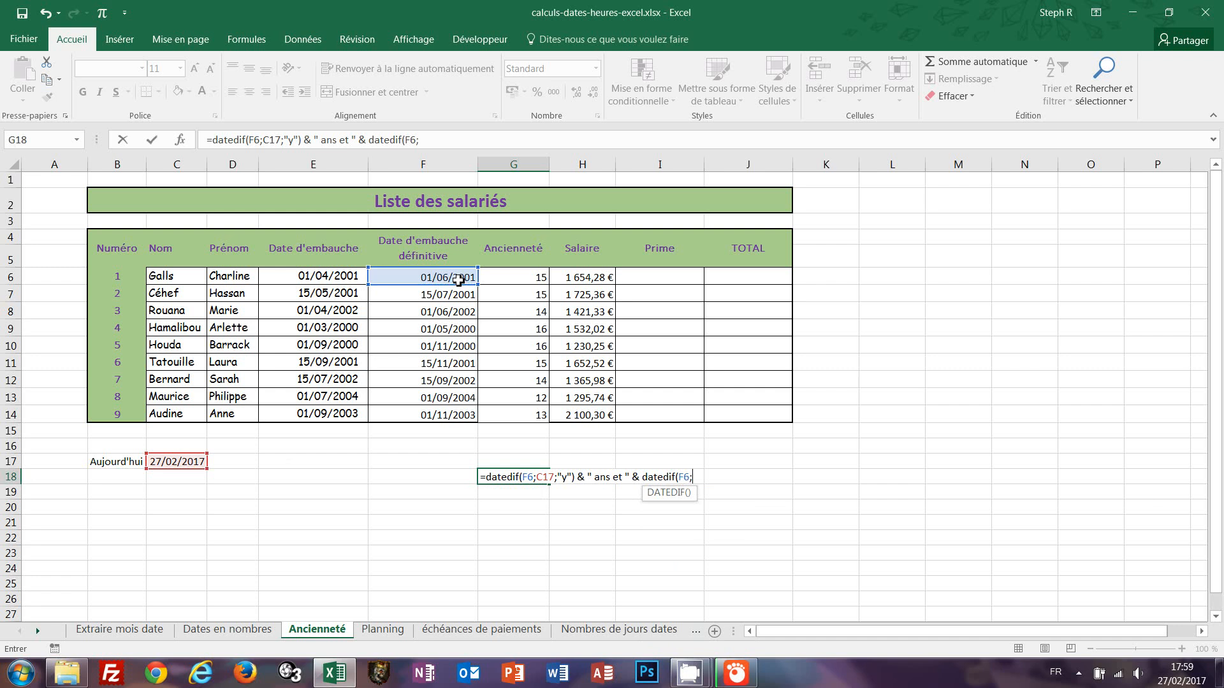
click(174, 463)
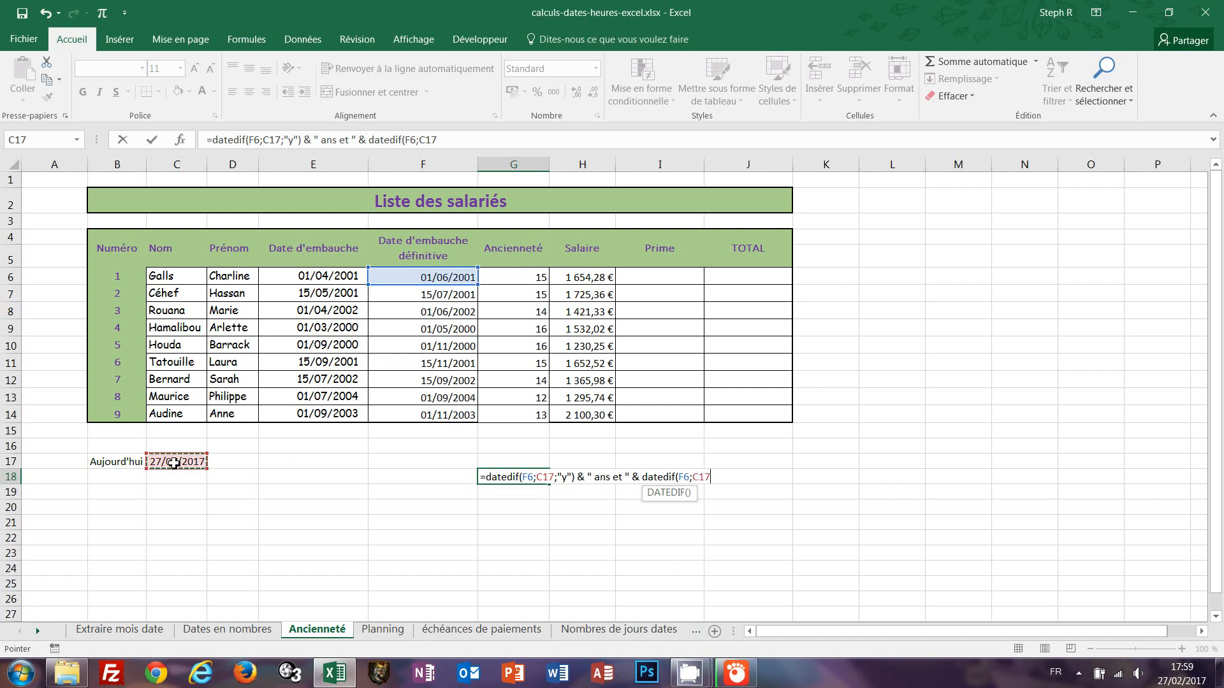
text(;")
text(ym")
text() &)
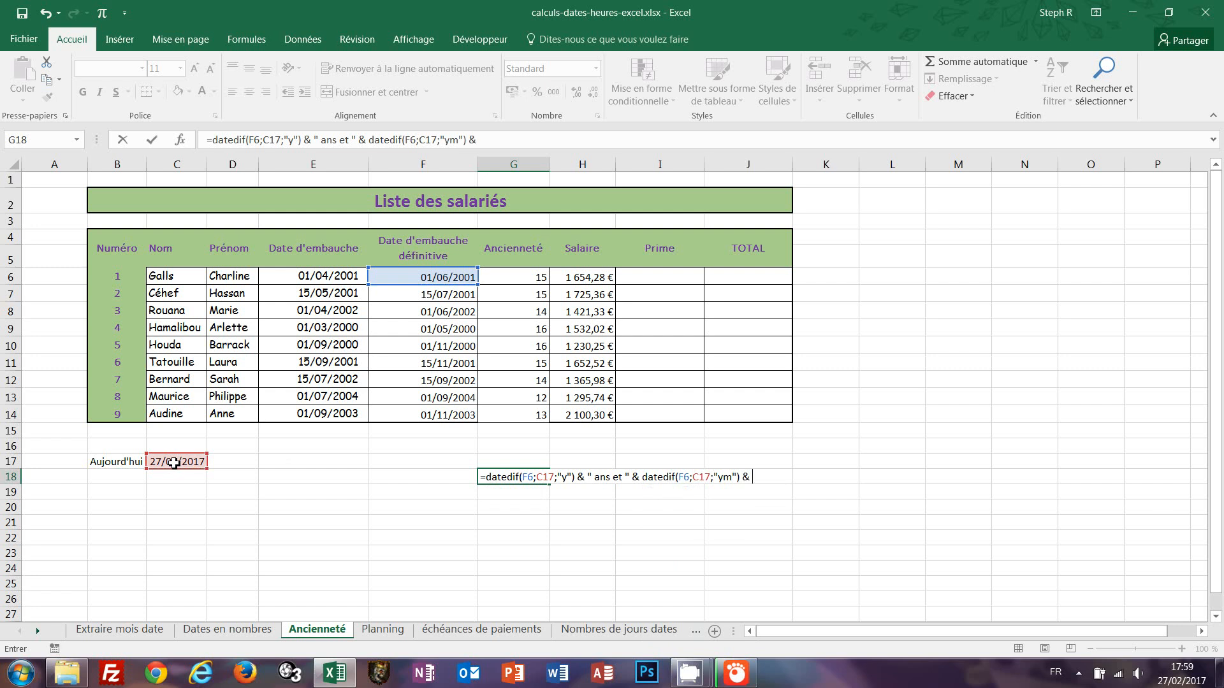
text( " mois)
Append & " mois et " & DATEDIF(F6;C17;"md") for the remaining days and confirm the G18 formula.
text(et " & date)
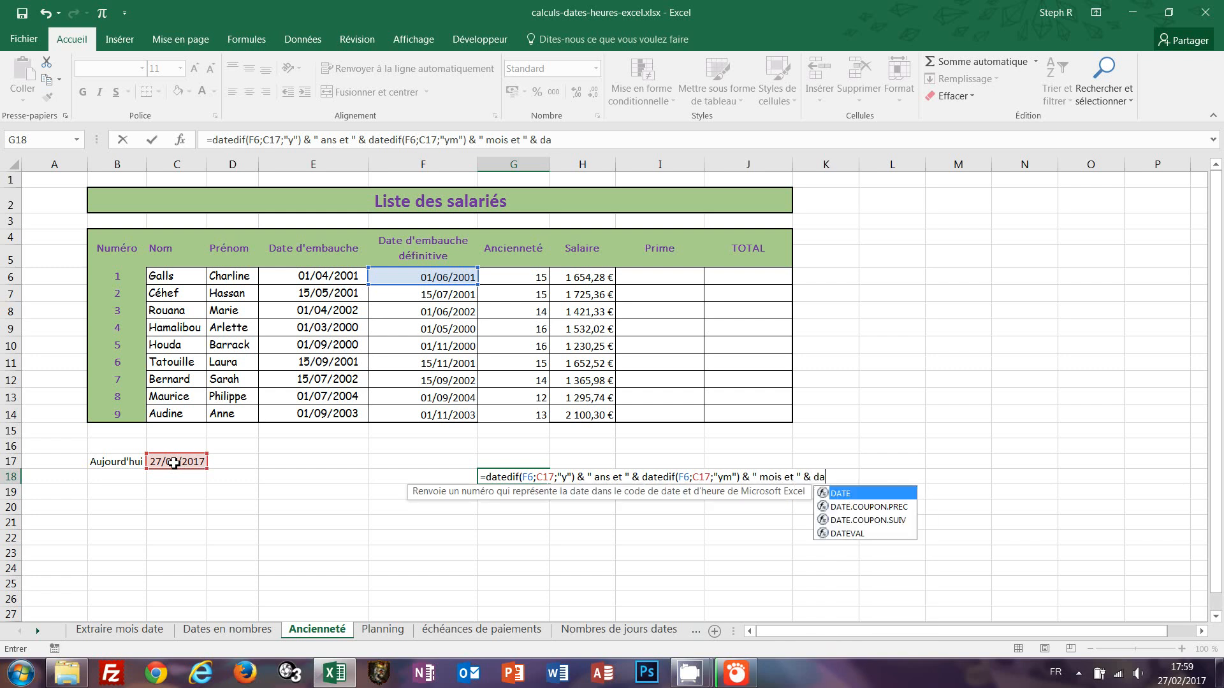
text(dif)
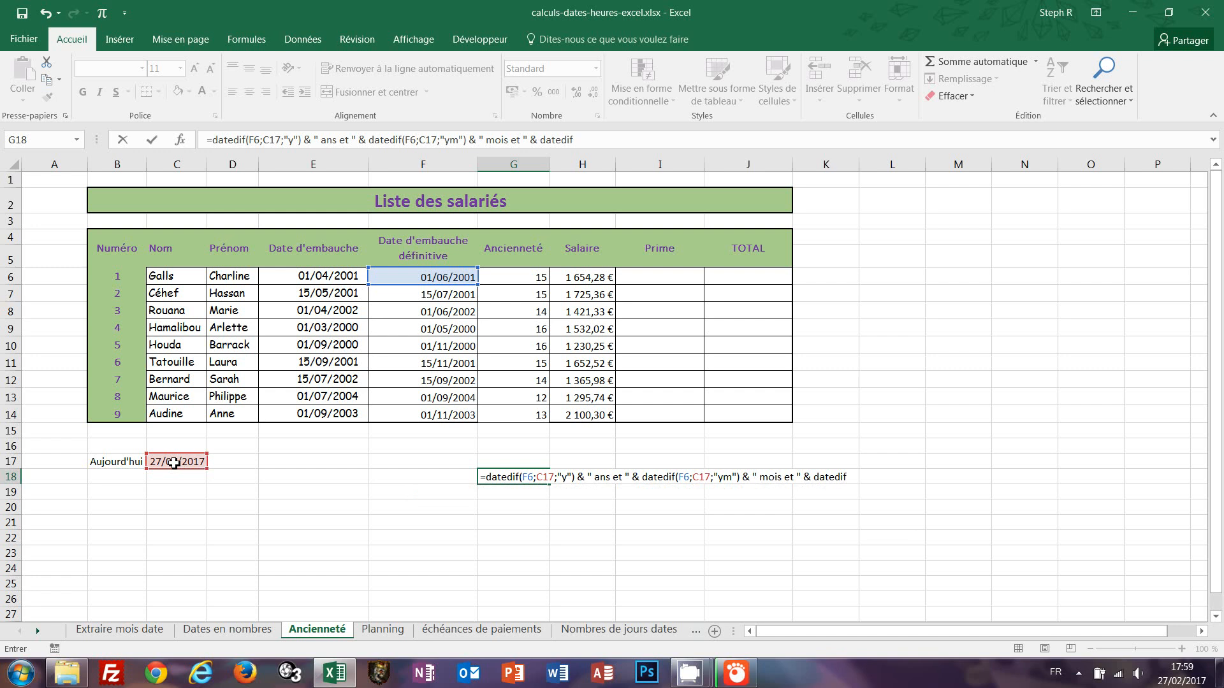
text(()
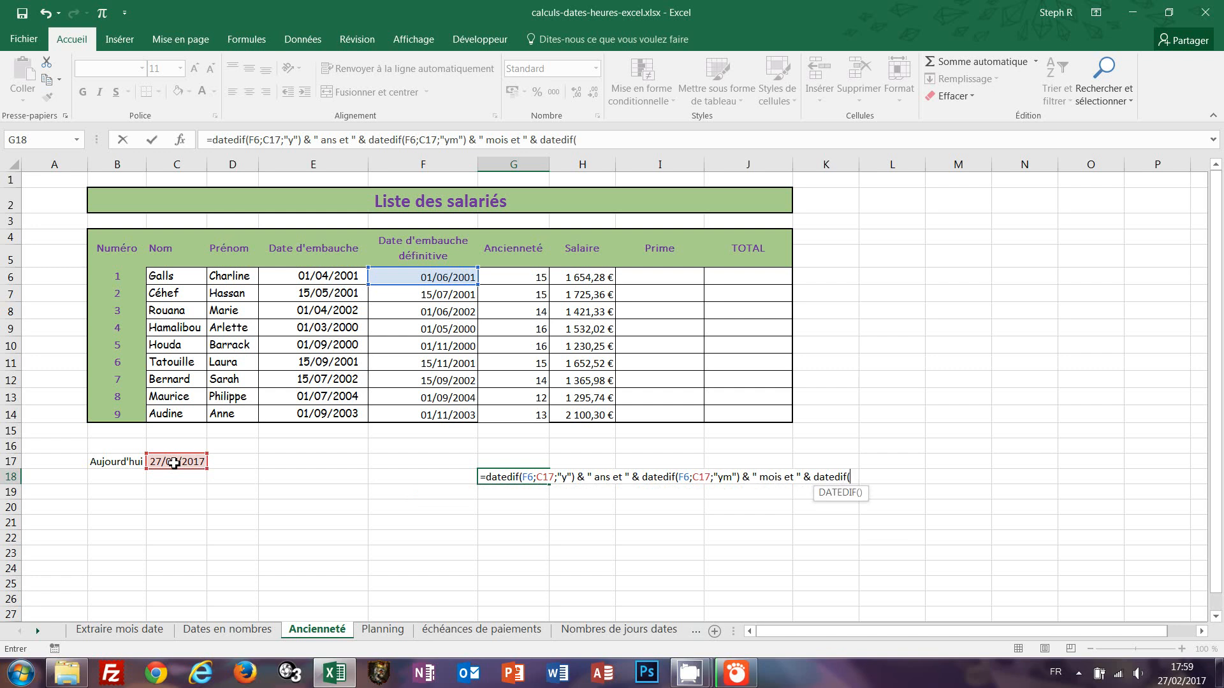
click(434, 274)
text(;)
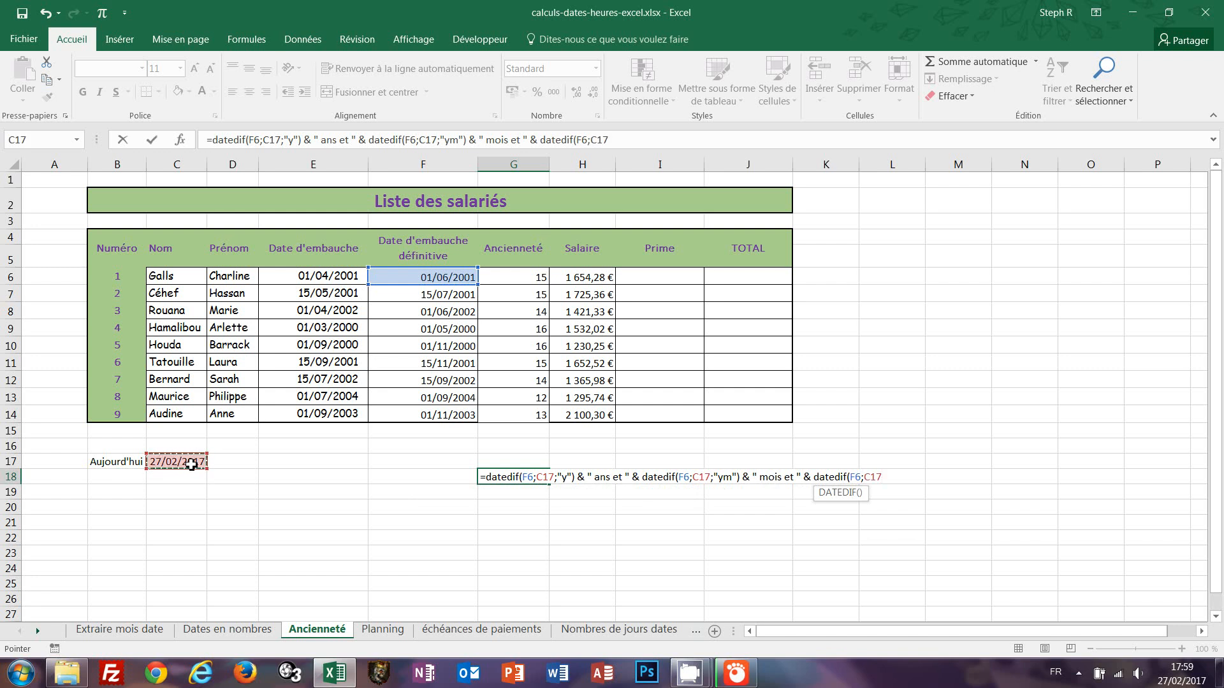
text(;"m)
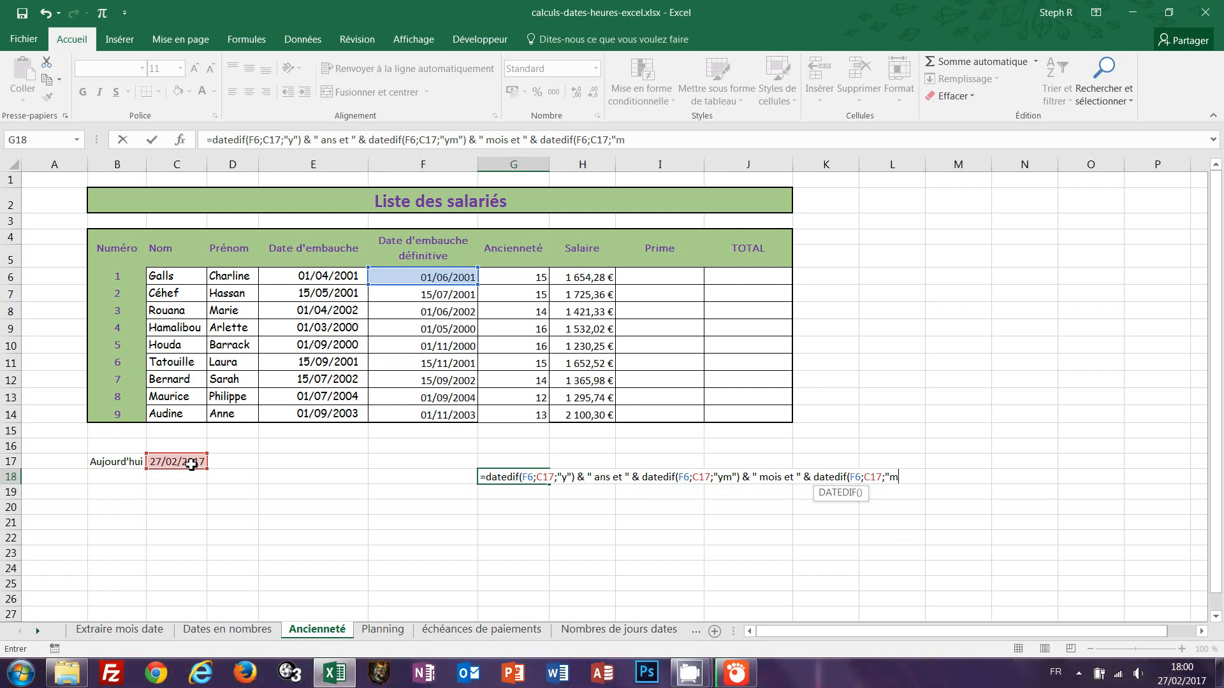
text(d"))
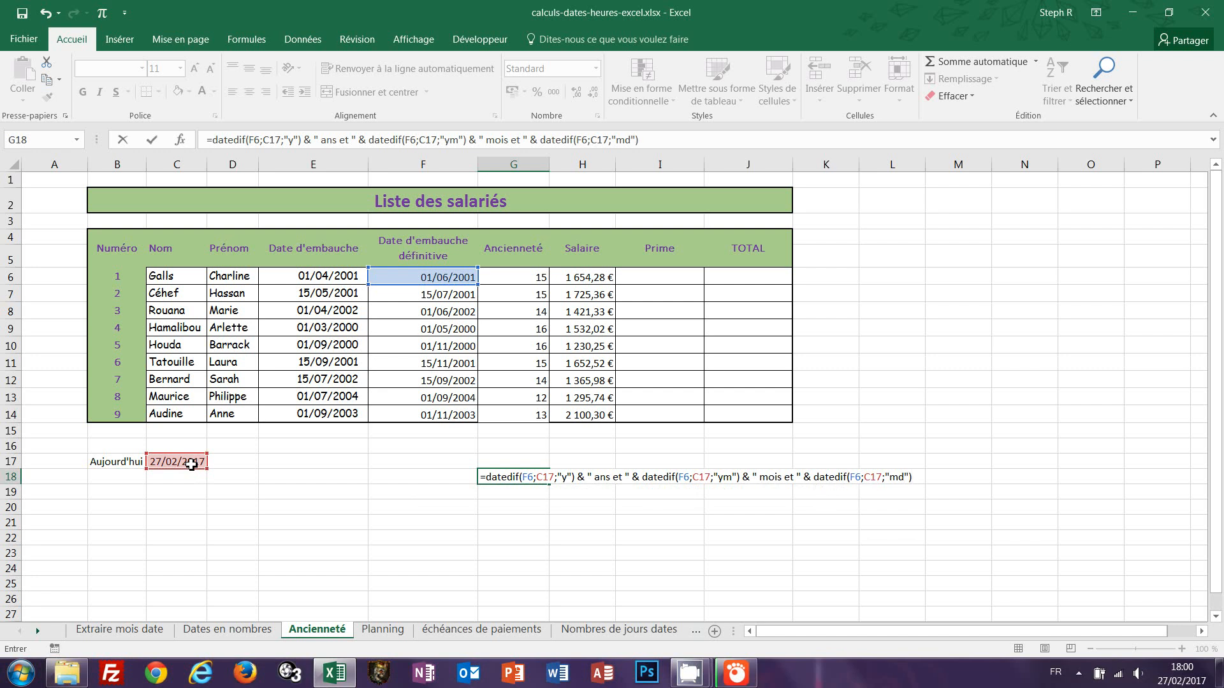
key(ctrl+Return)
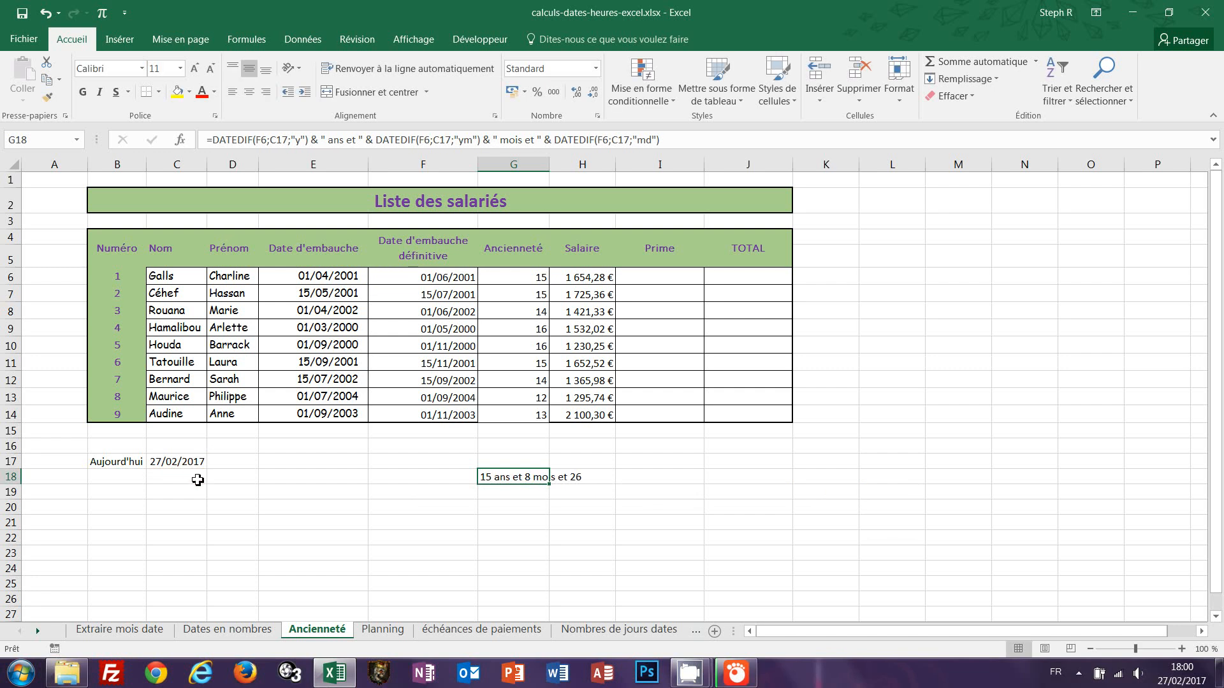
Add & " jours" to the end of the G18 formula and confirm it.
click(680, 138)
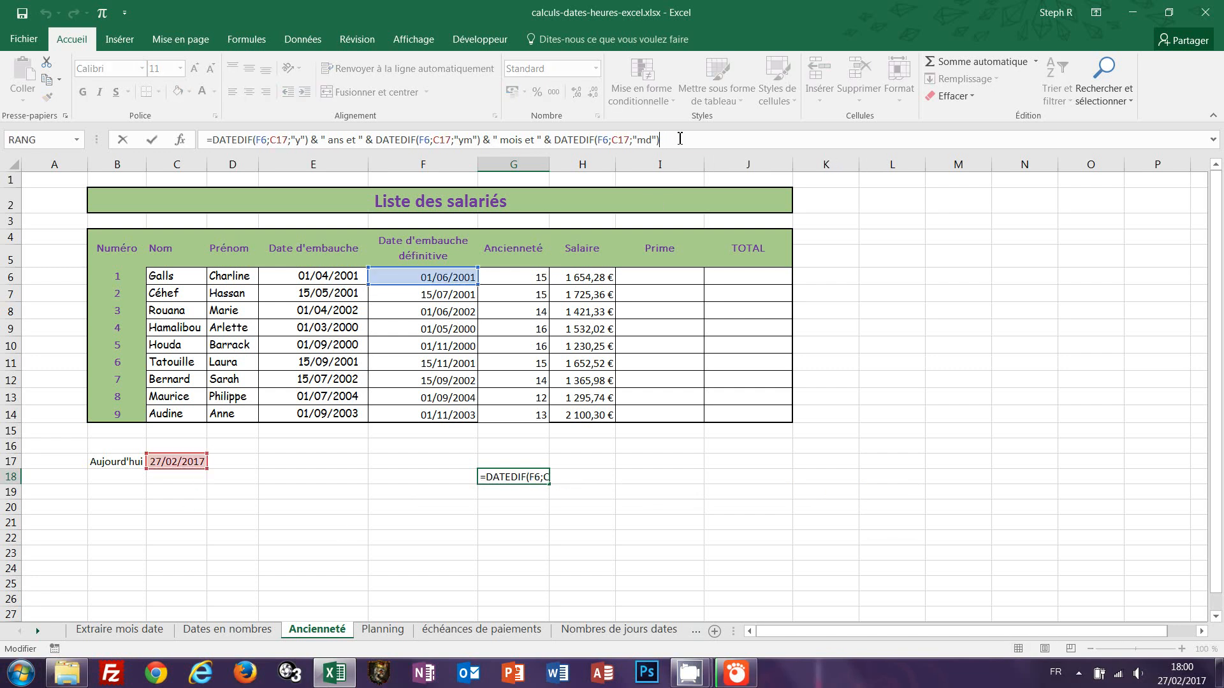
text(& " jours)
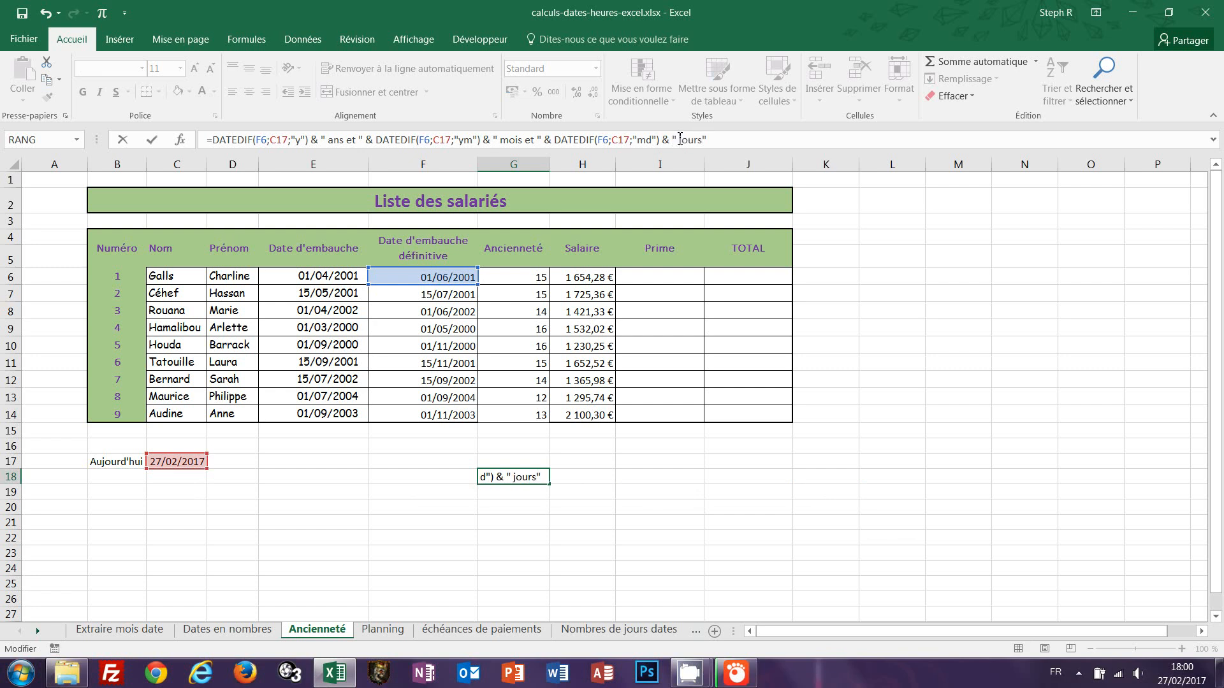
key(ctrl+Return)
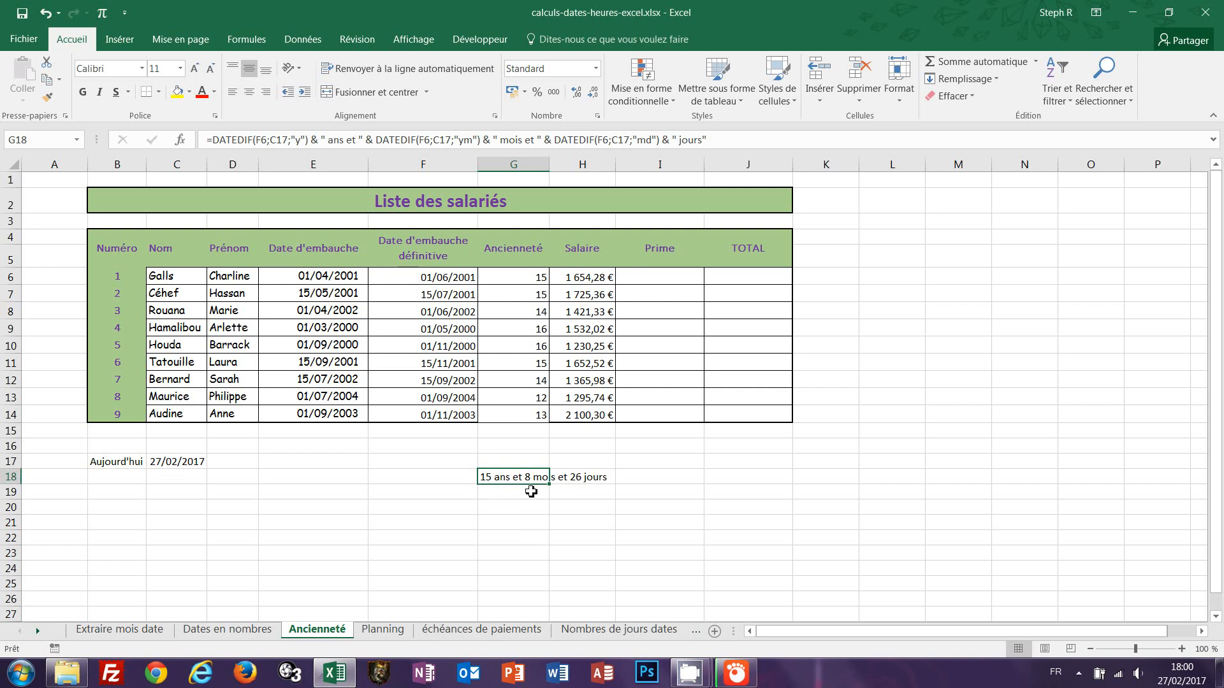
Clear the contents of cell G18.
click(641, 479)
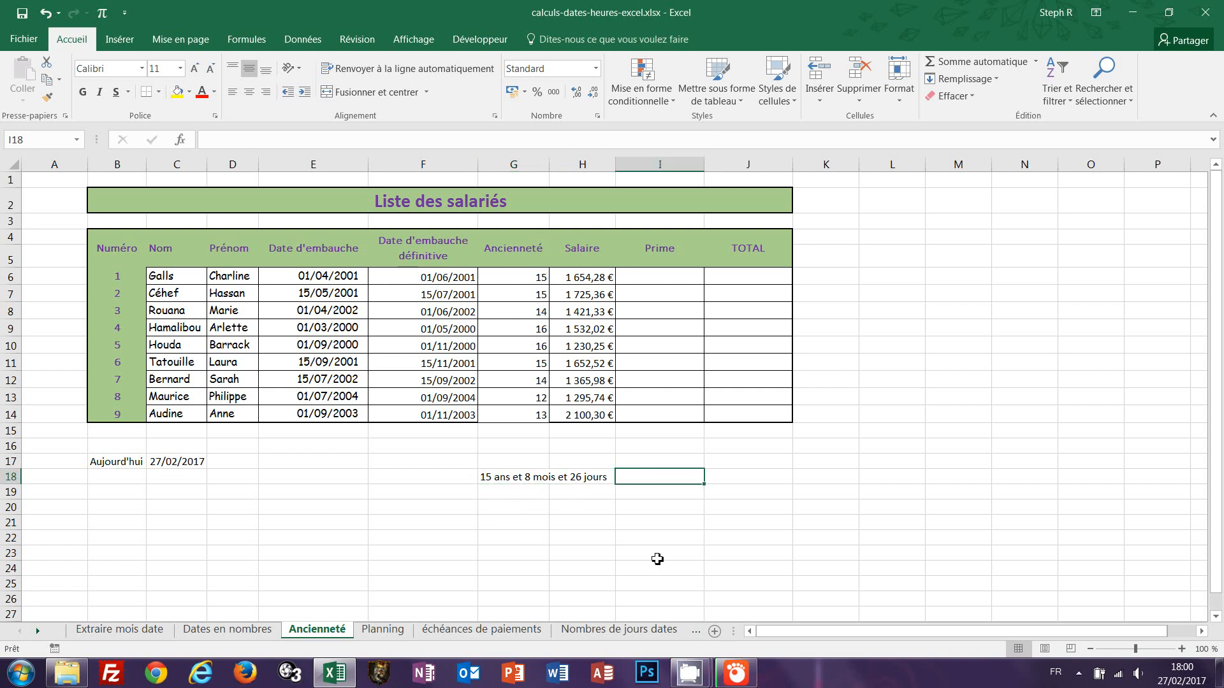
click(501, 477)
key(Delete)
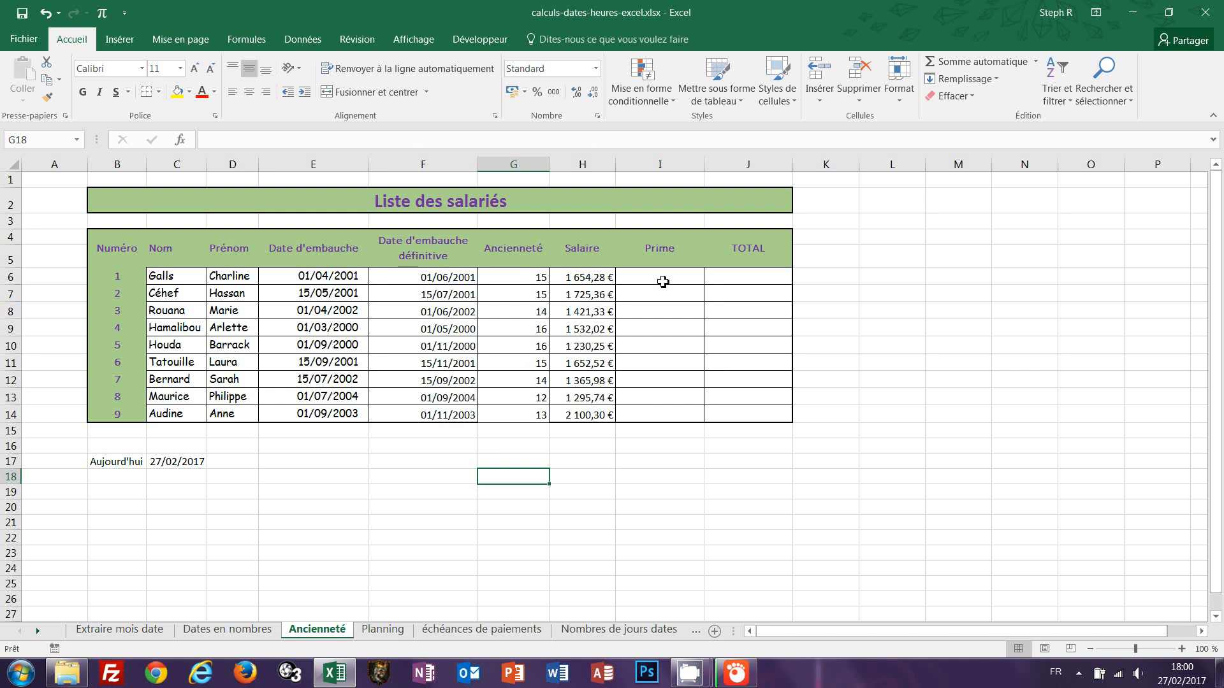
Select I6:I14 and begin an SI(ET(...)) formula testing salary H6<1600 and seniority G6>15.
drag(661, 280, 648, 416)
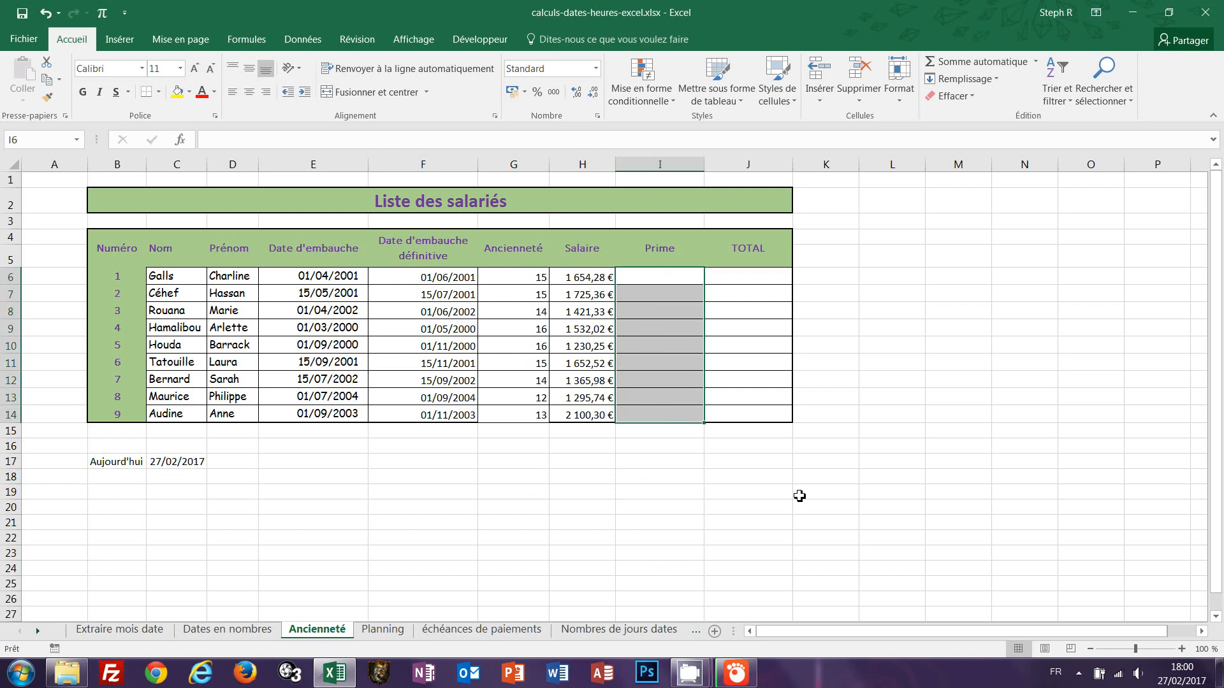
text(=si)
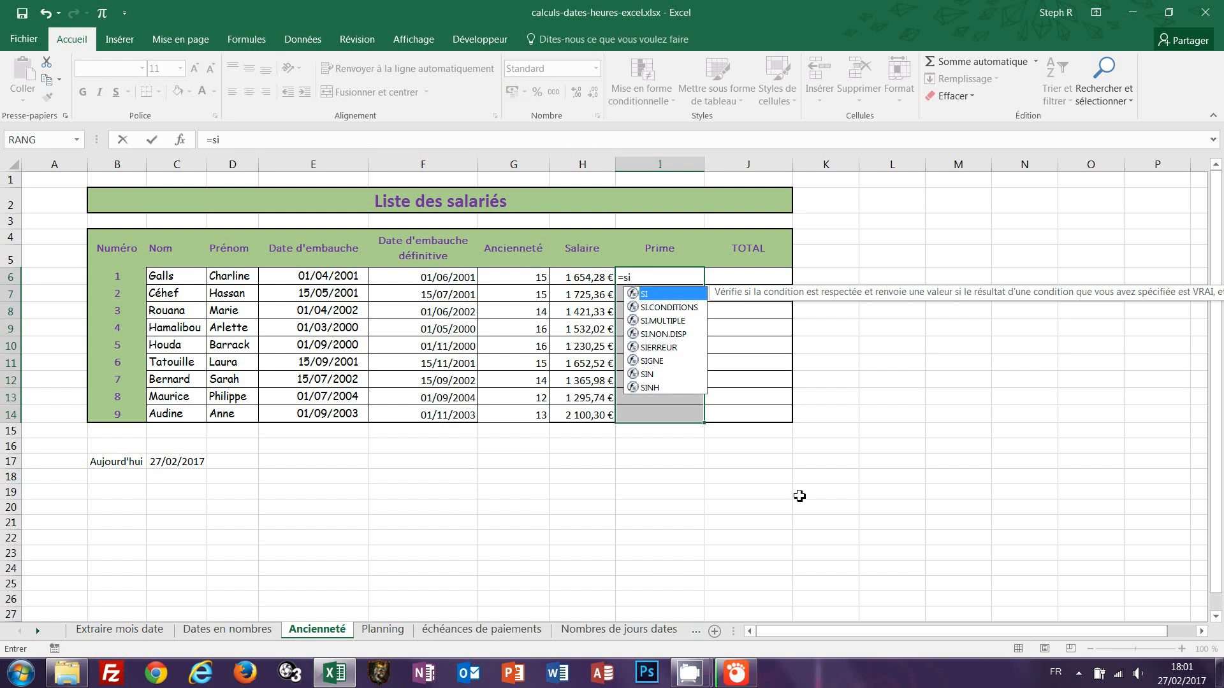
text(()
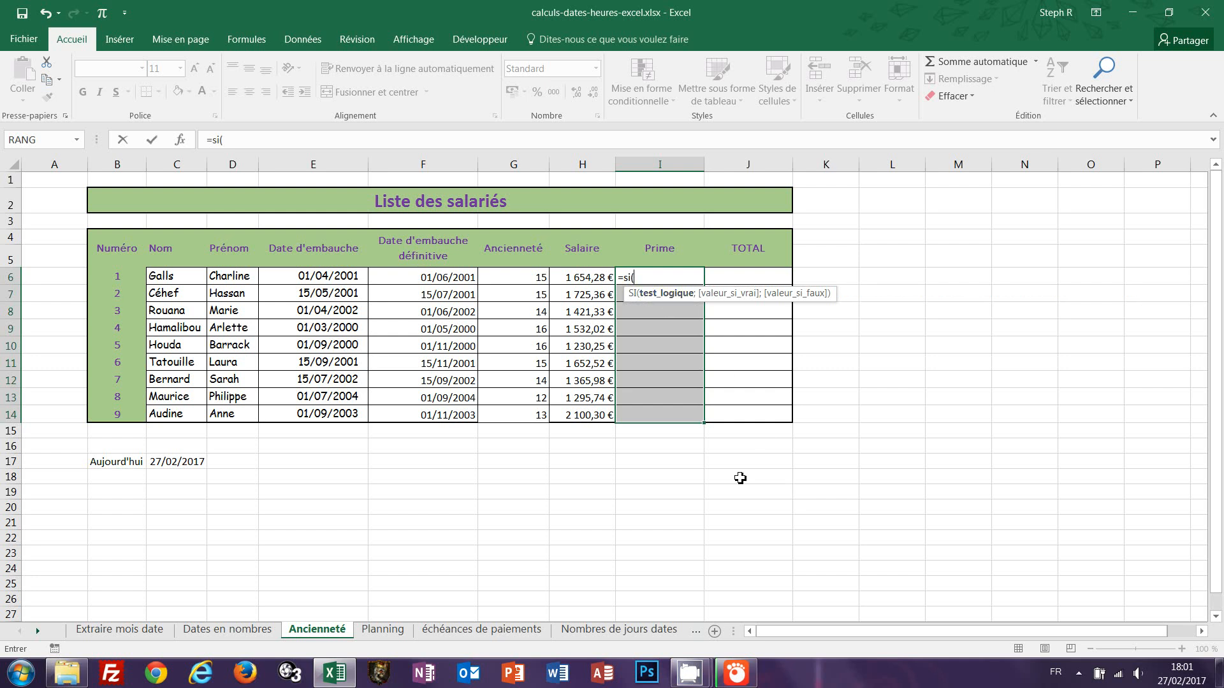
text(et)
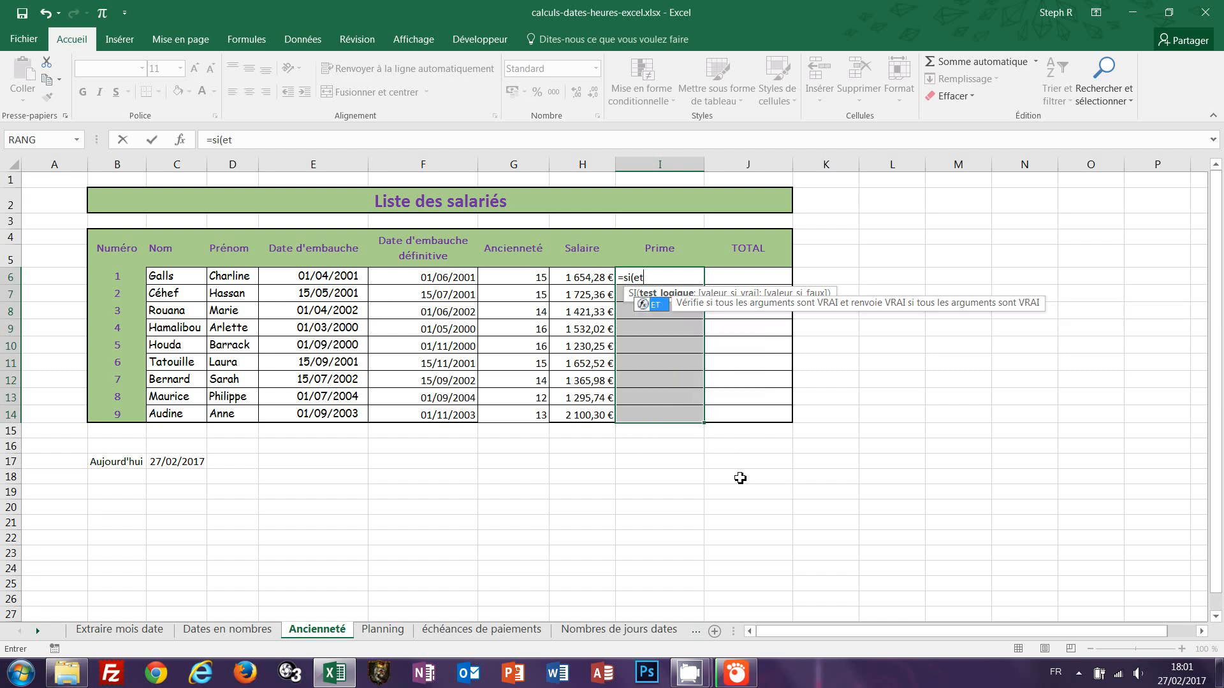
text(()
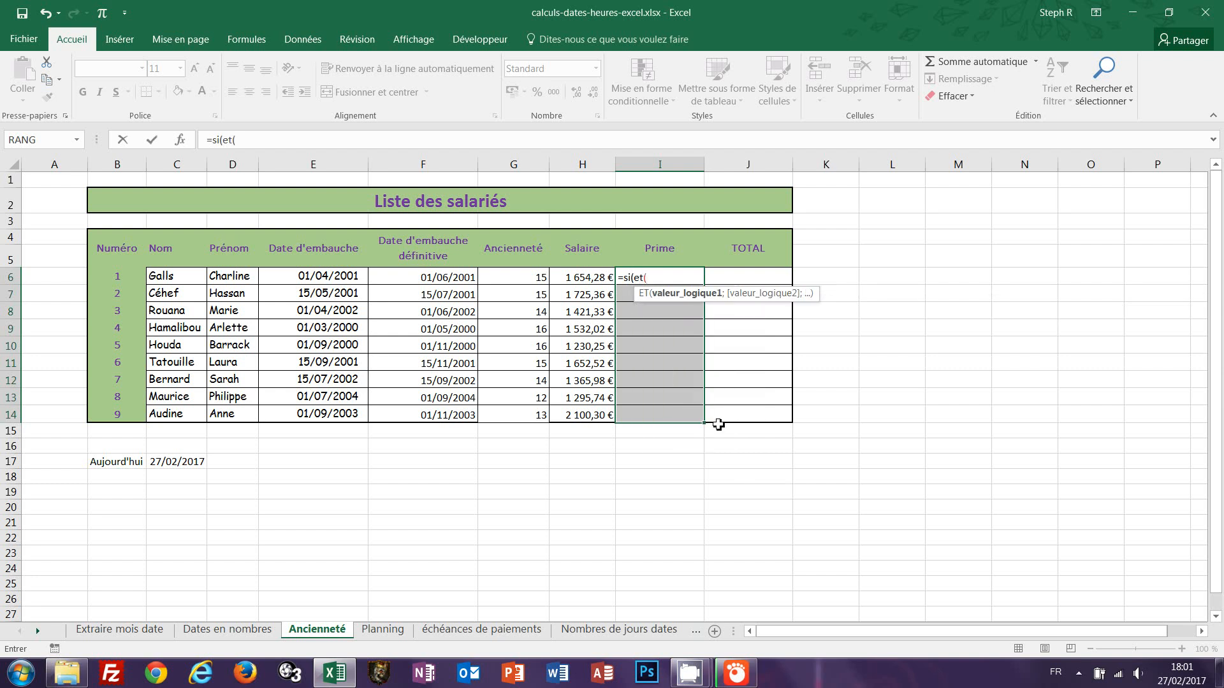
click(568, 278)
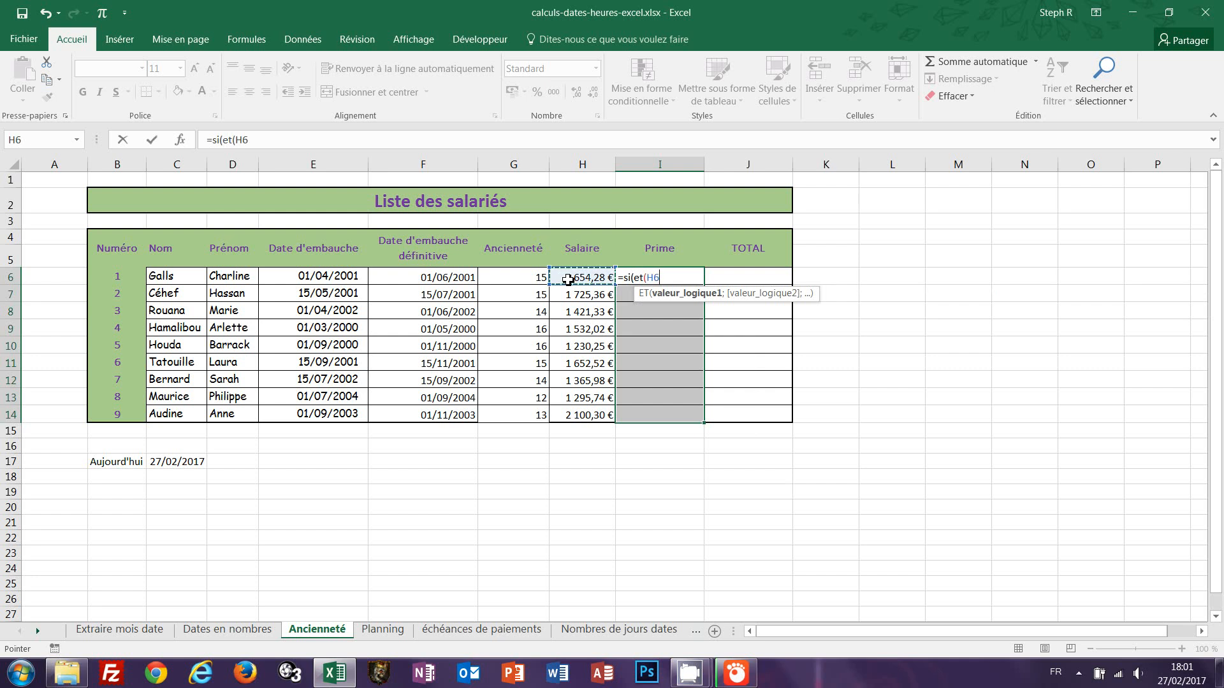
text(<1600;)
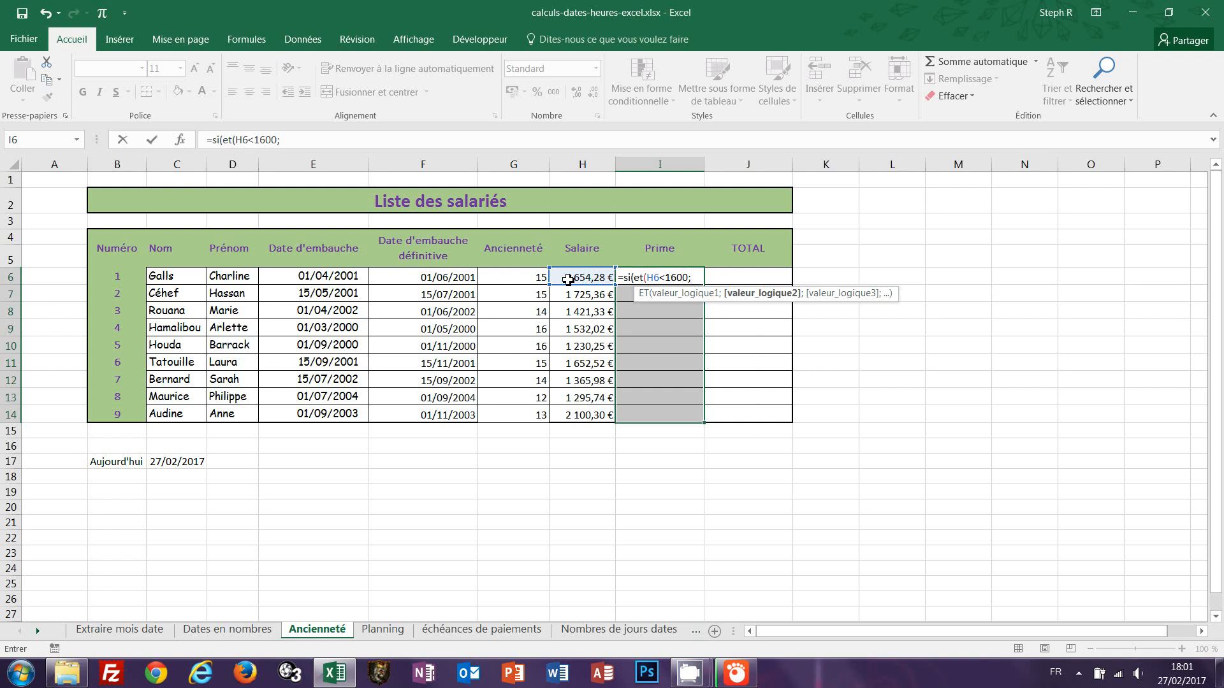
click(522, 277)
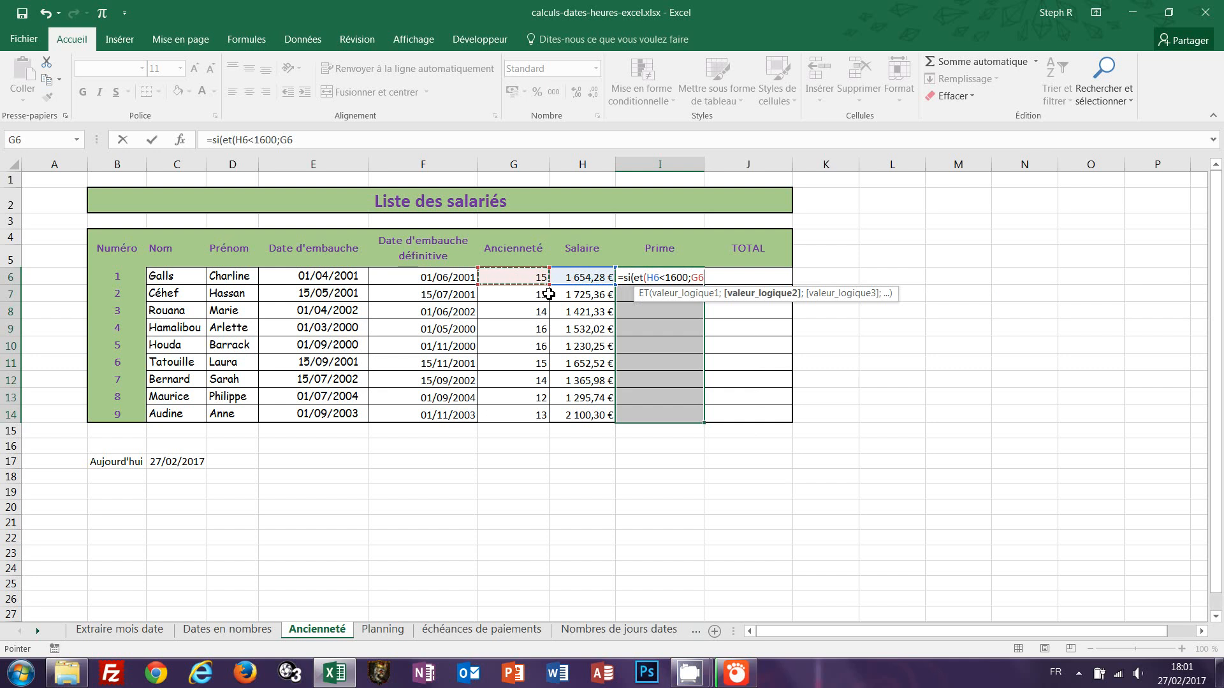
text(>15))
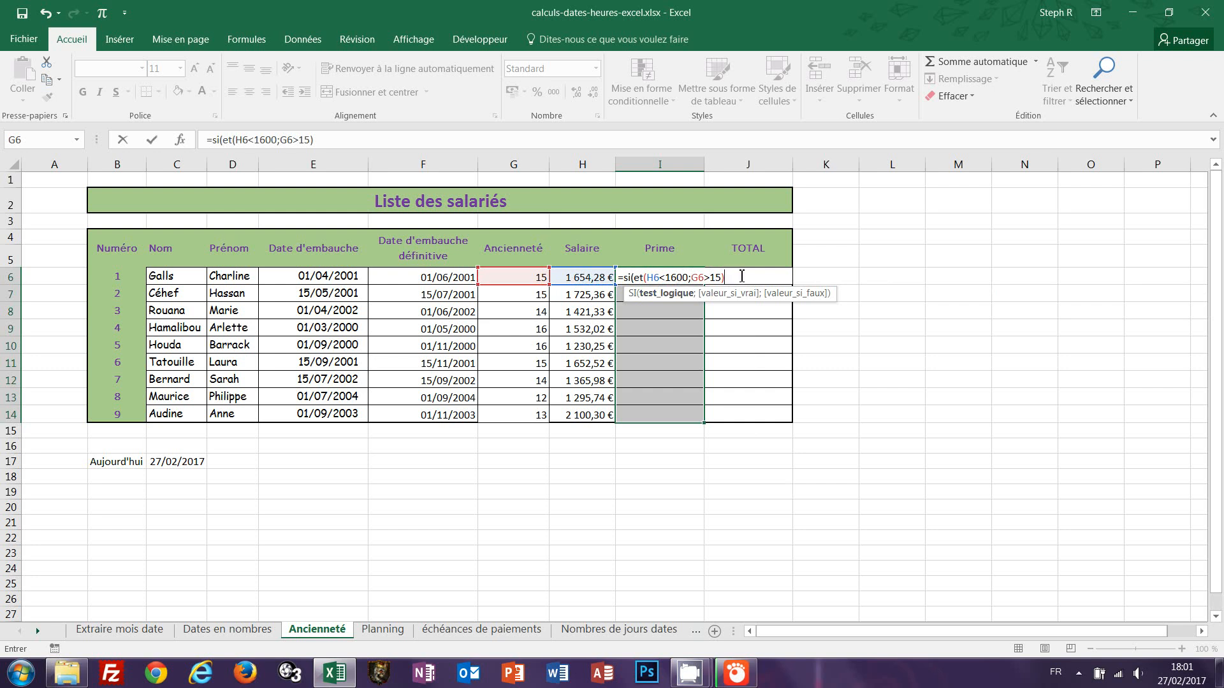
text(;)
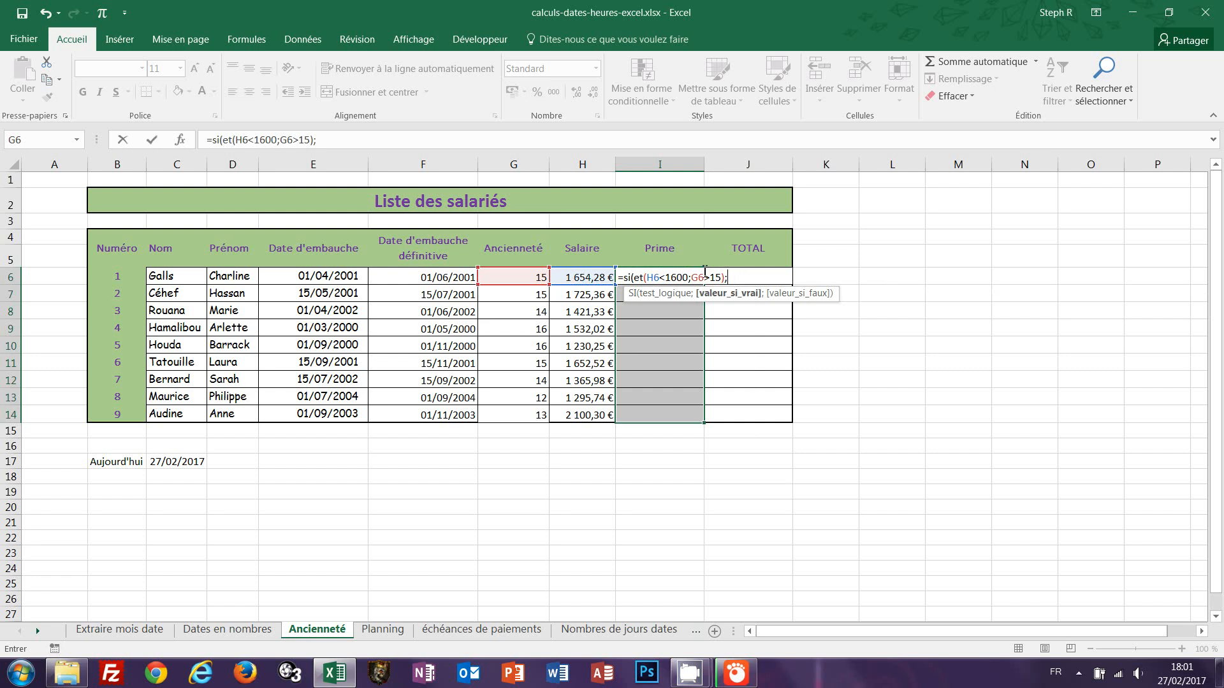
Complete the SI formula with H6*0,15 as the bonus and "" otherwise, filling it into I6:I14.
click(579, 278)
text(*)
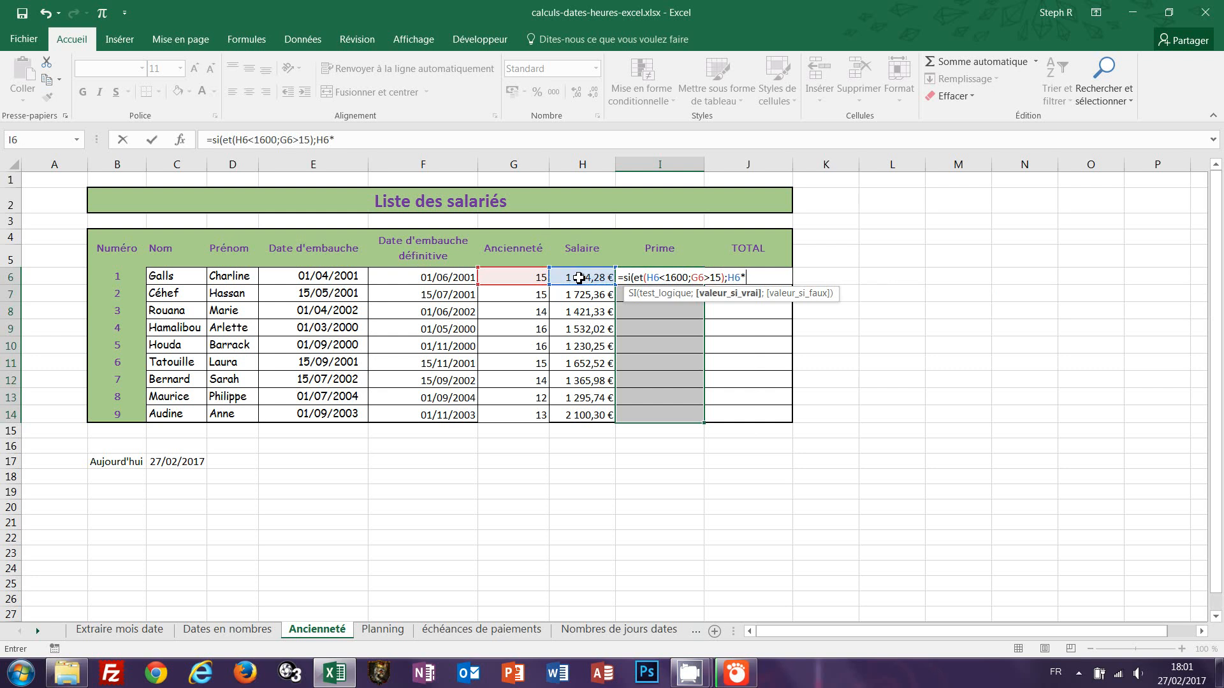
text(0,15;)
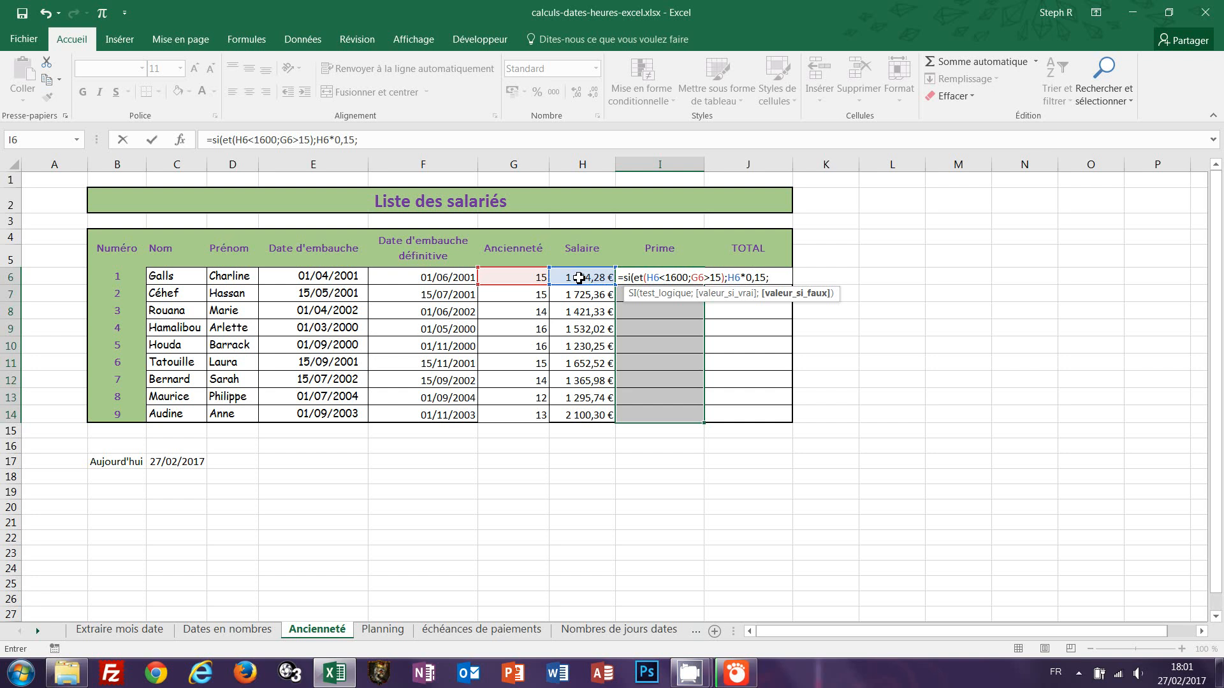
text(""))
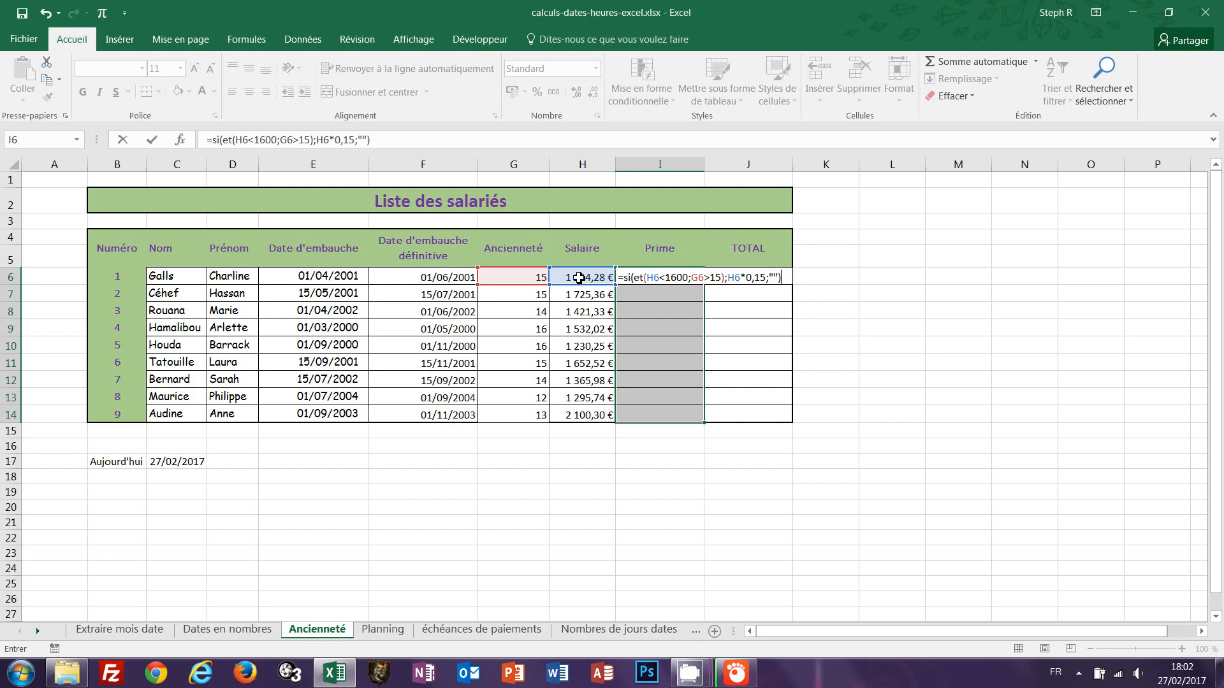
key(ctrl+Return)
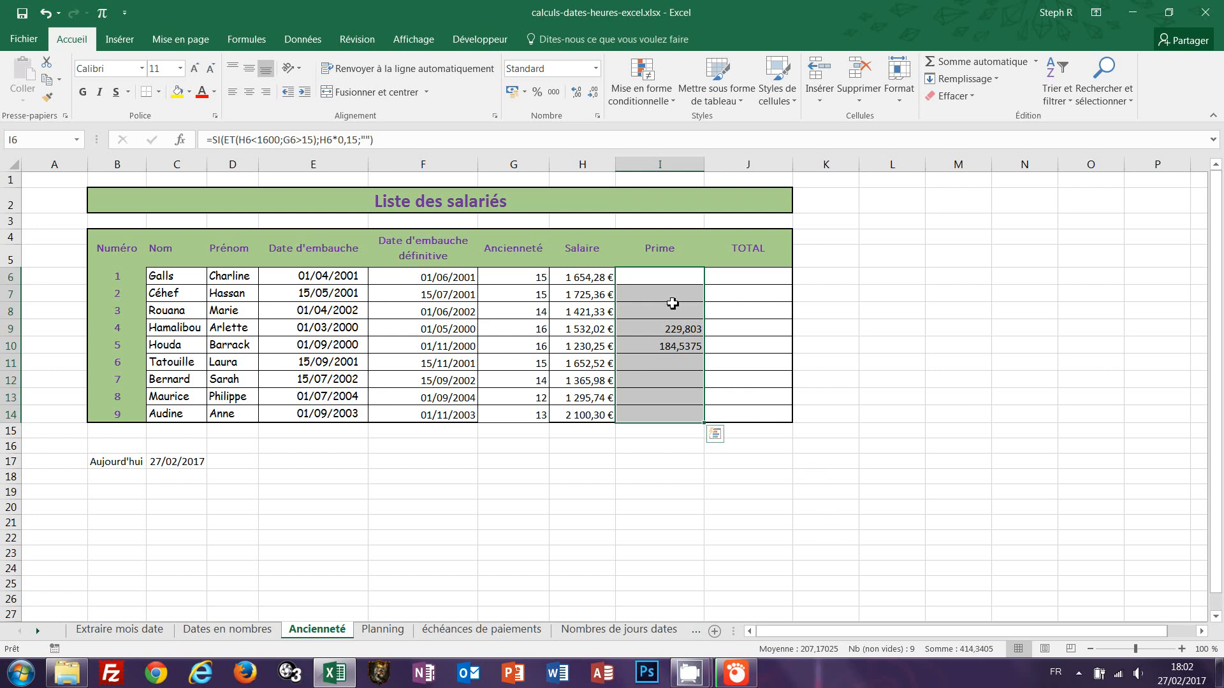
Wrap the bonus in ARRONDI.SUP(H6*0,15;0), refill I6:I14 and apply the Monétaire number format.
key(F2)
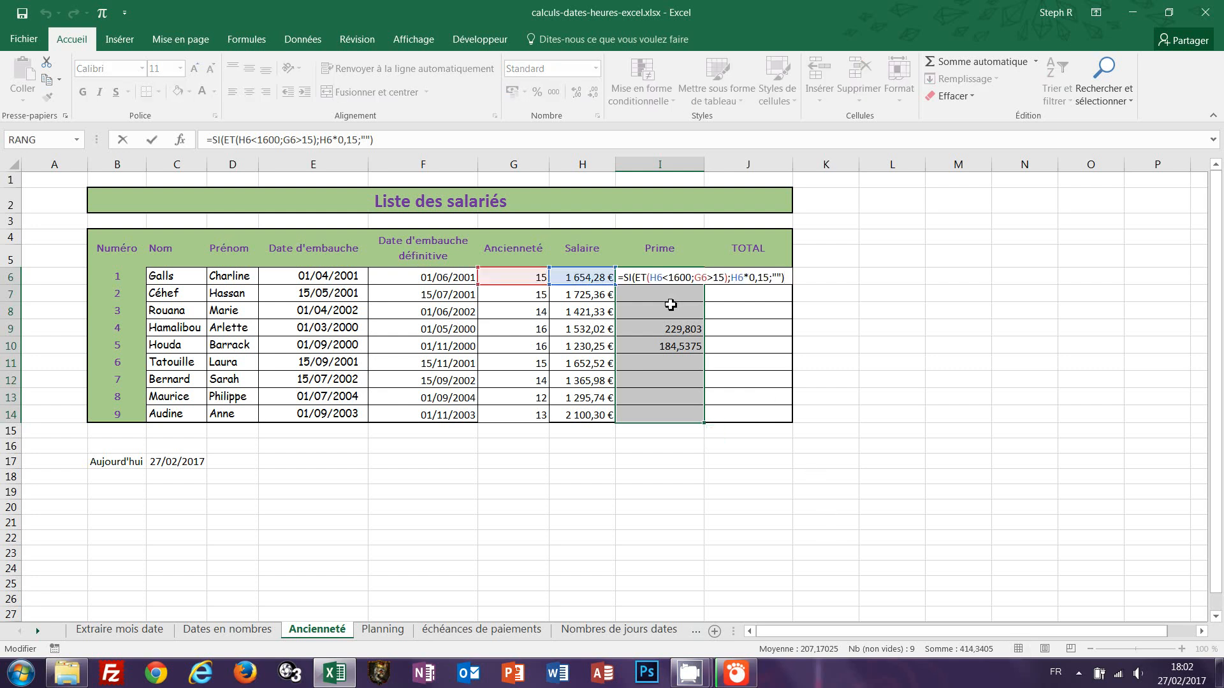
click(734, 275)
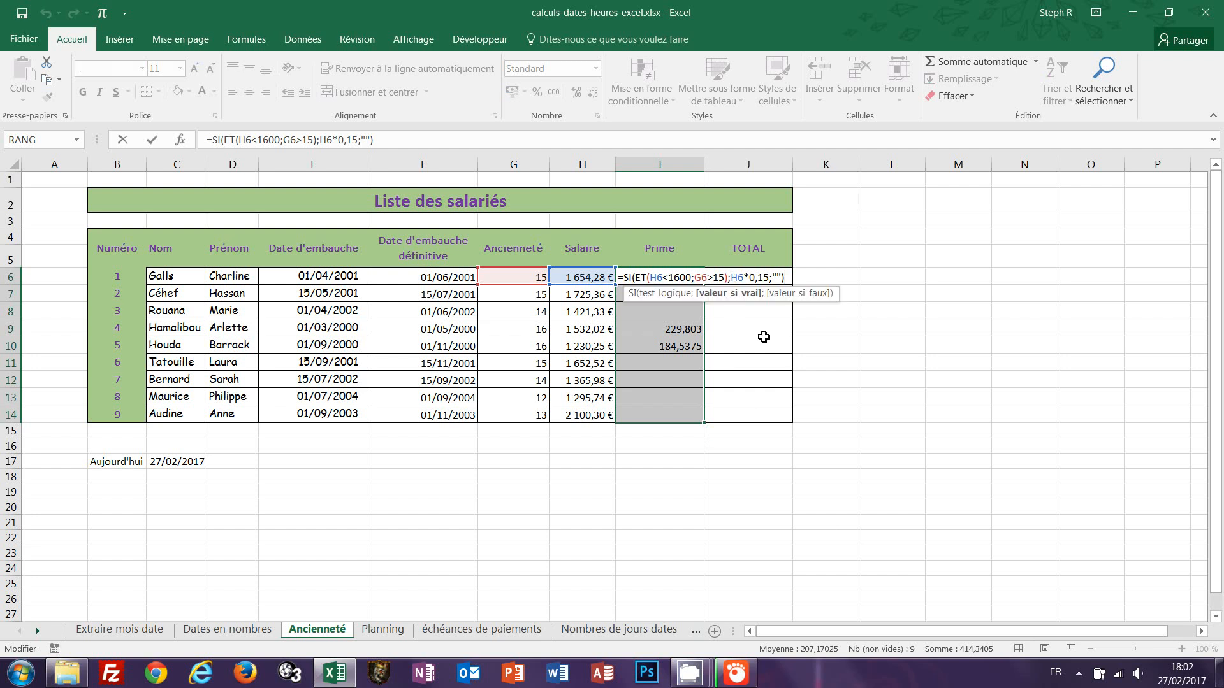
text(a)
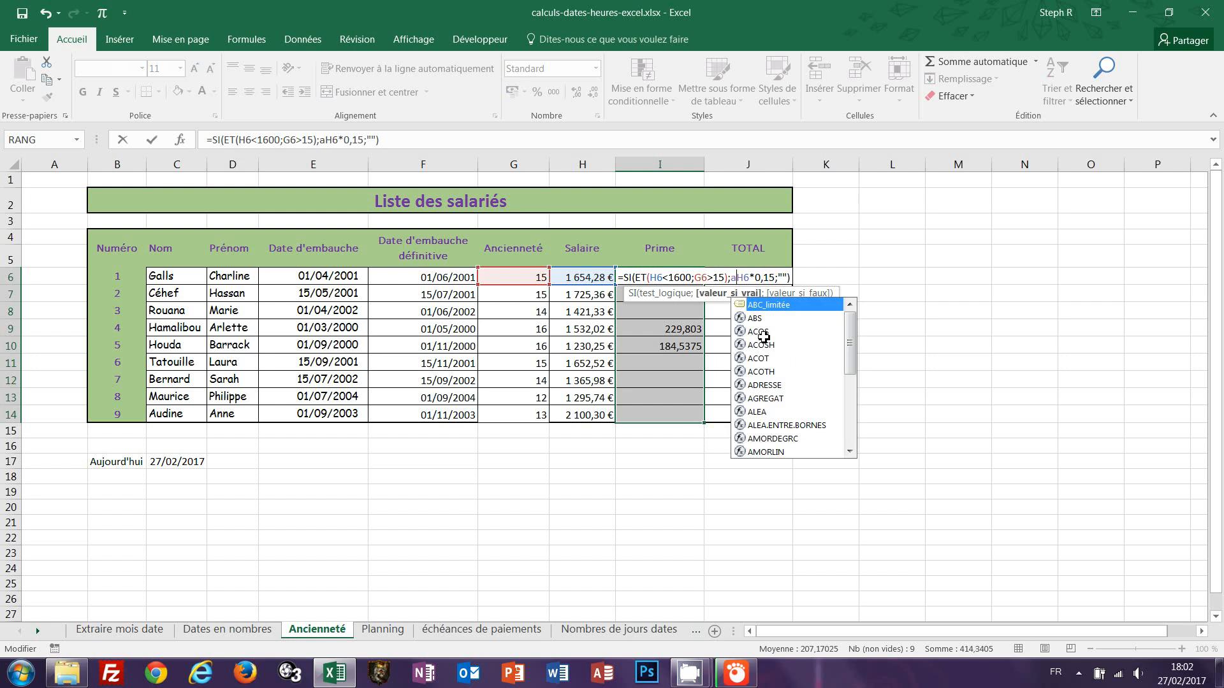
text(rrondi)
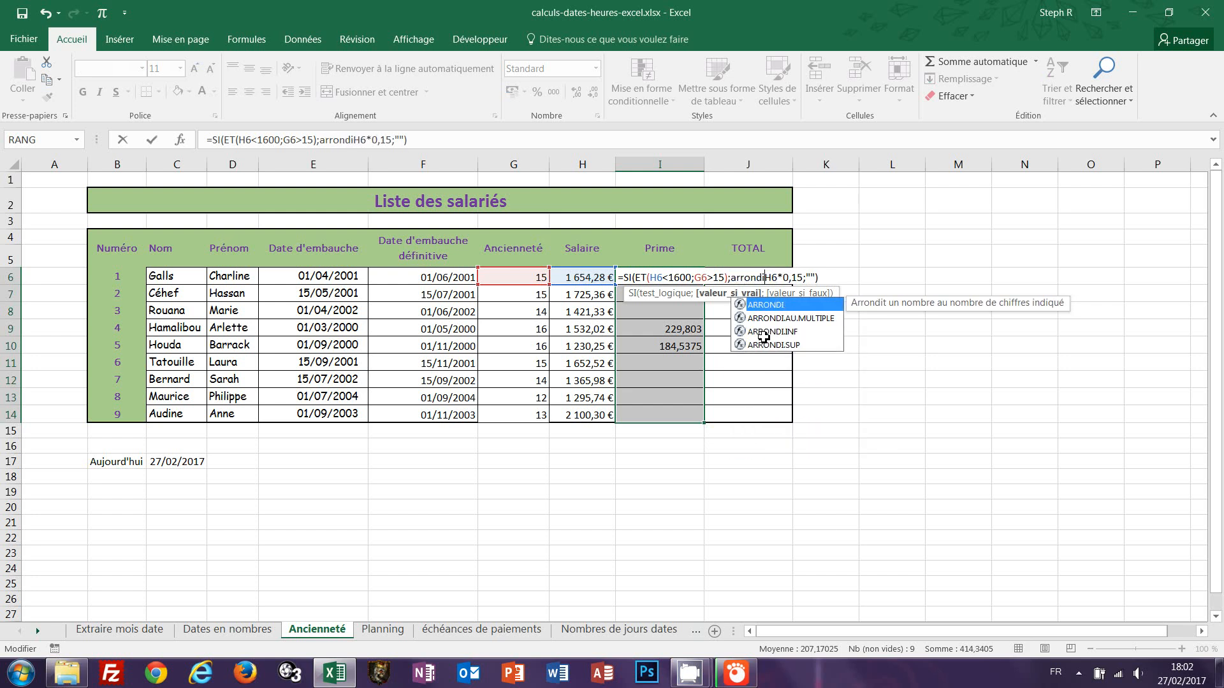
text(.sup)
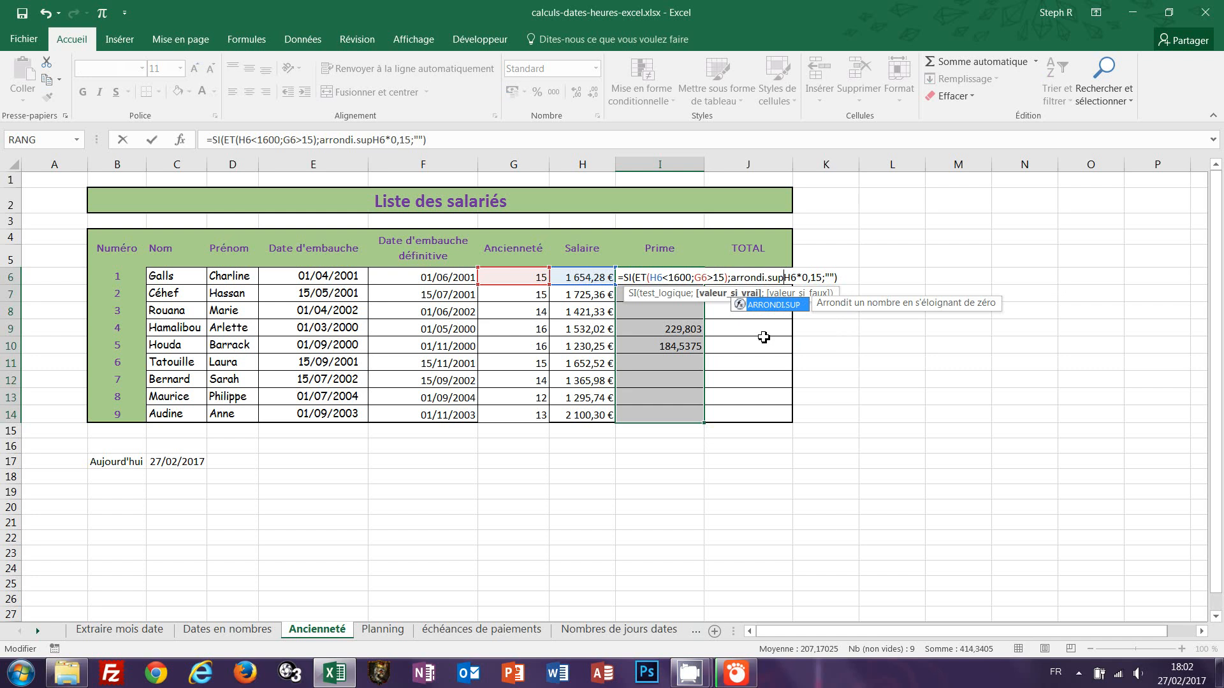
text(()
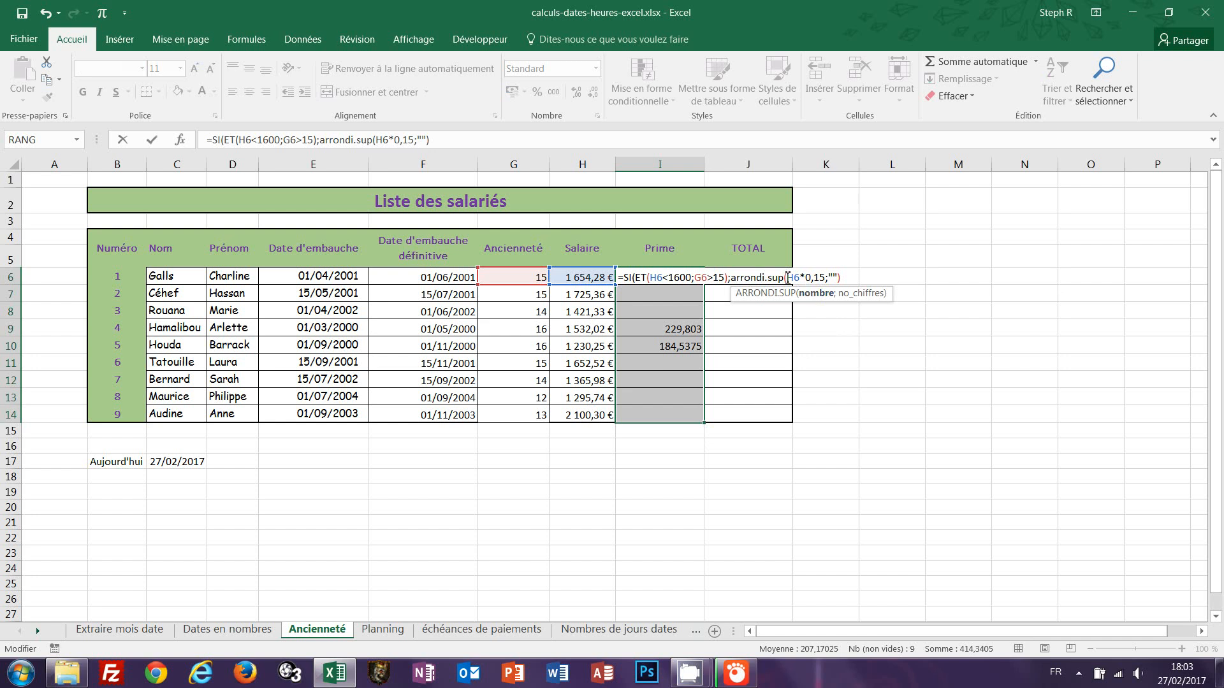
click(825, 277)
text(;0);)
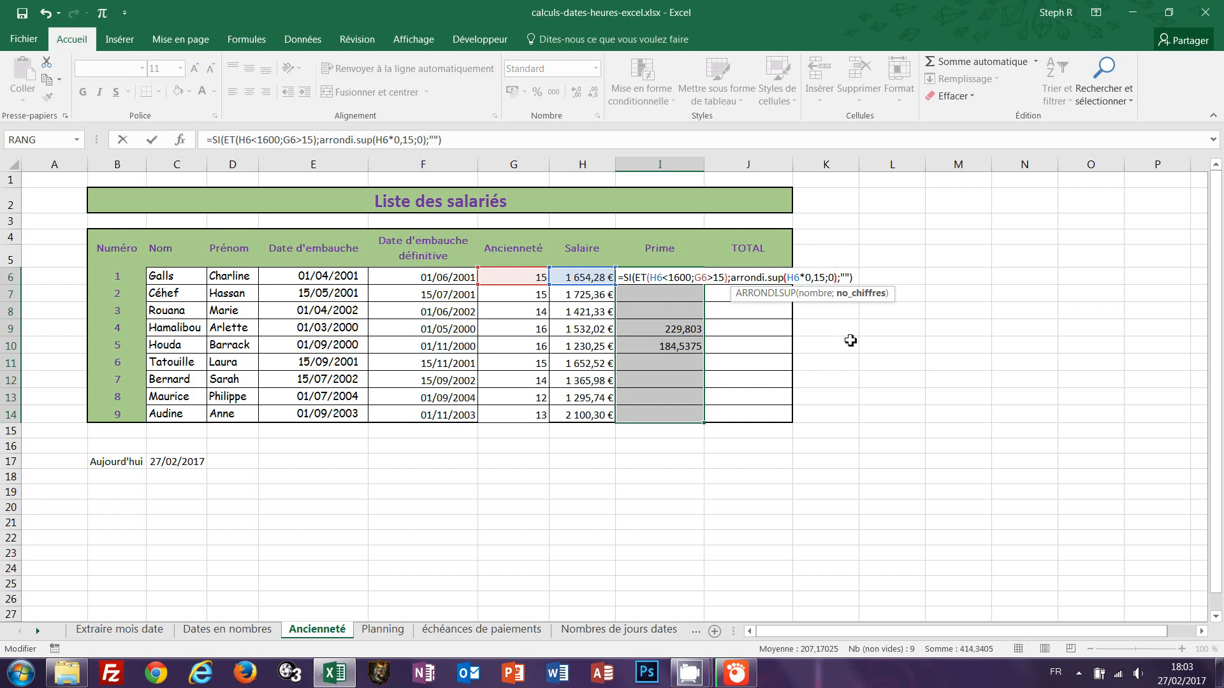
key(ctrl+Return)
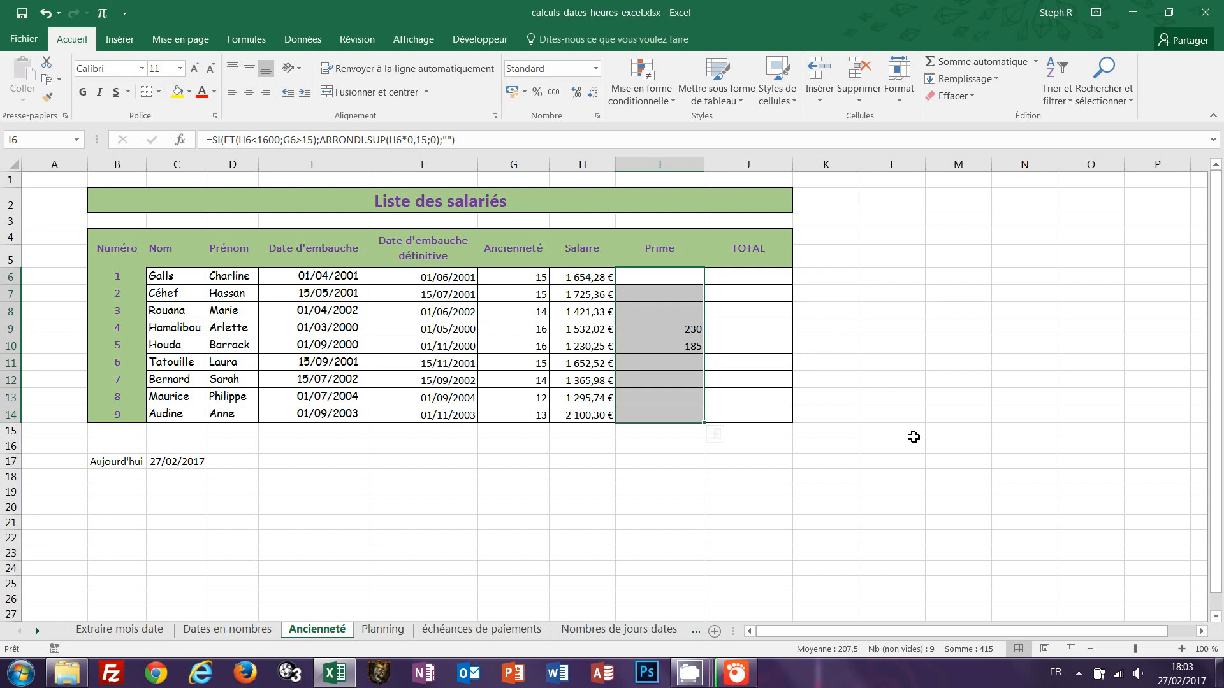
key(ctrl+m)
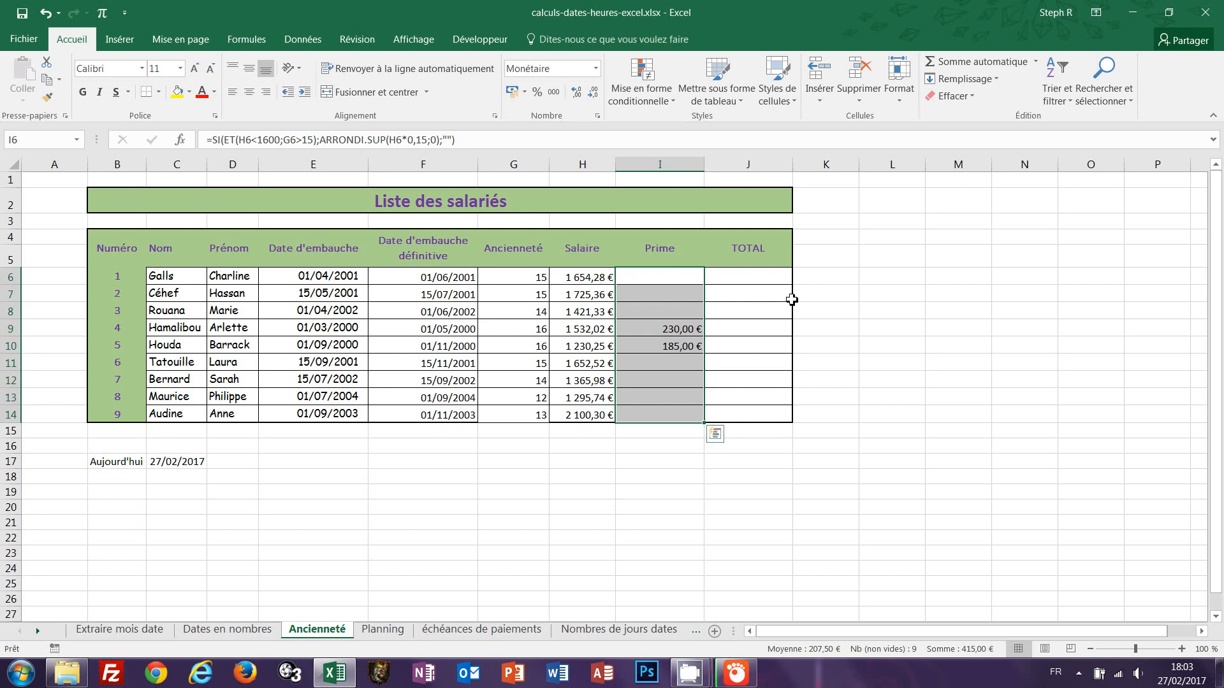
Fill J6:J14 with the formula =H6+I6, then undo it.
drag(750, 274, 746, 417)
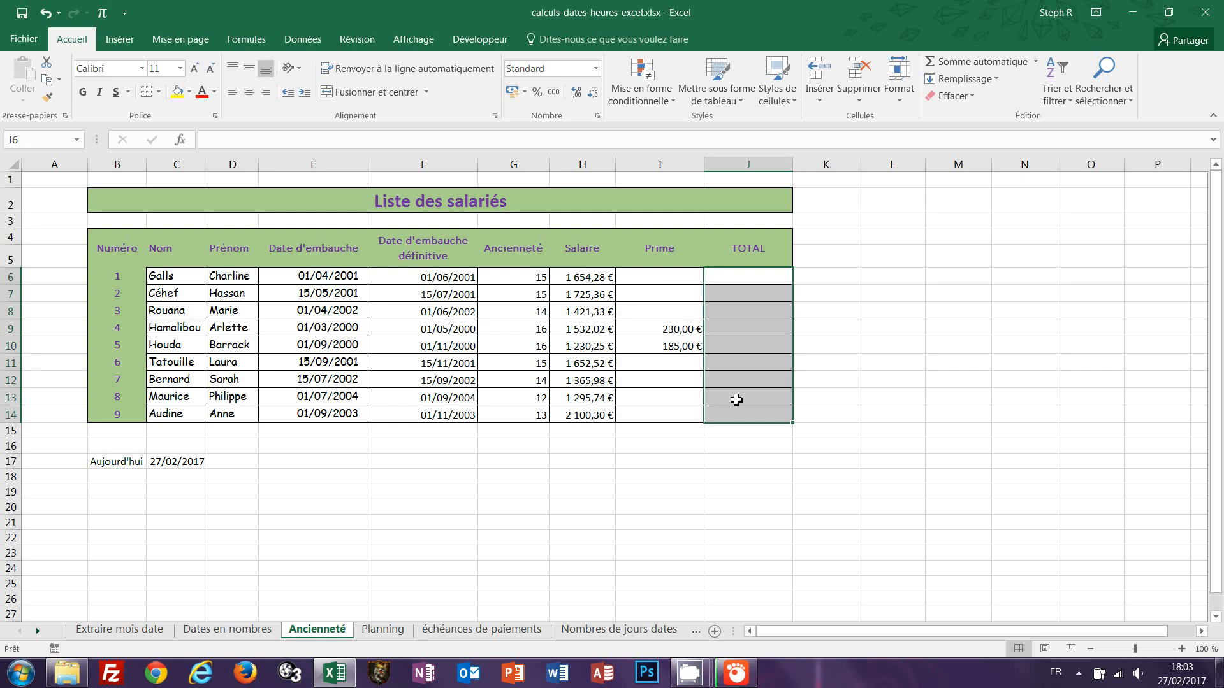
text(=)
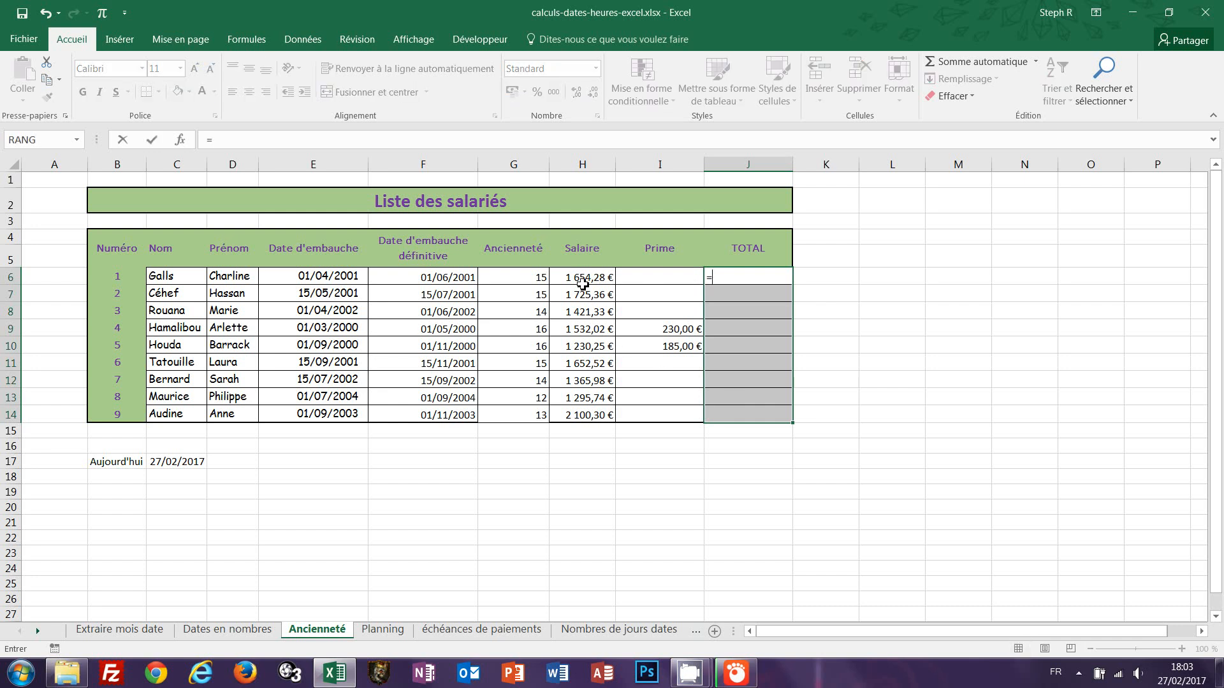
click(580, 279)
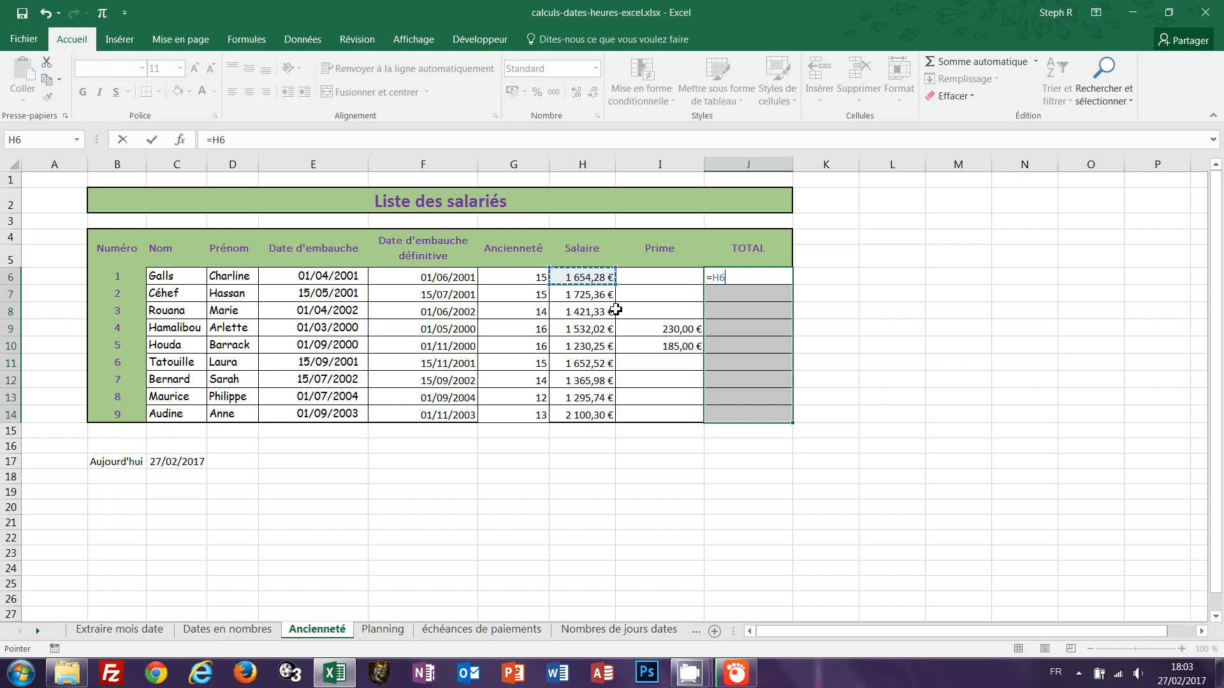
text(+)
click(681, 274)
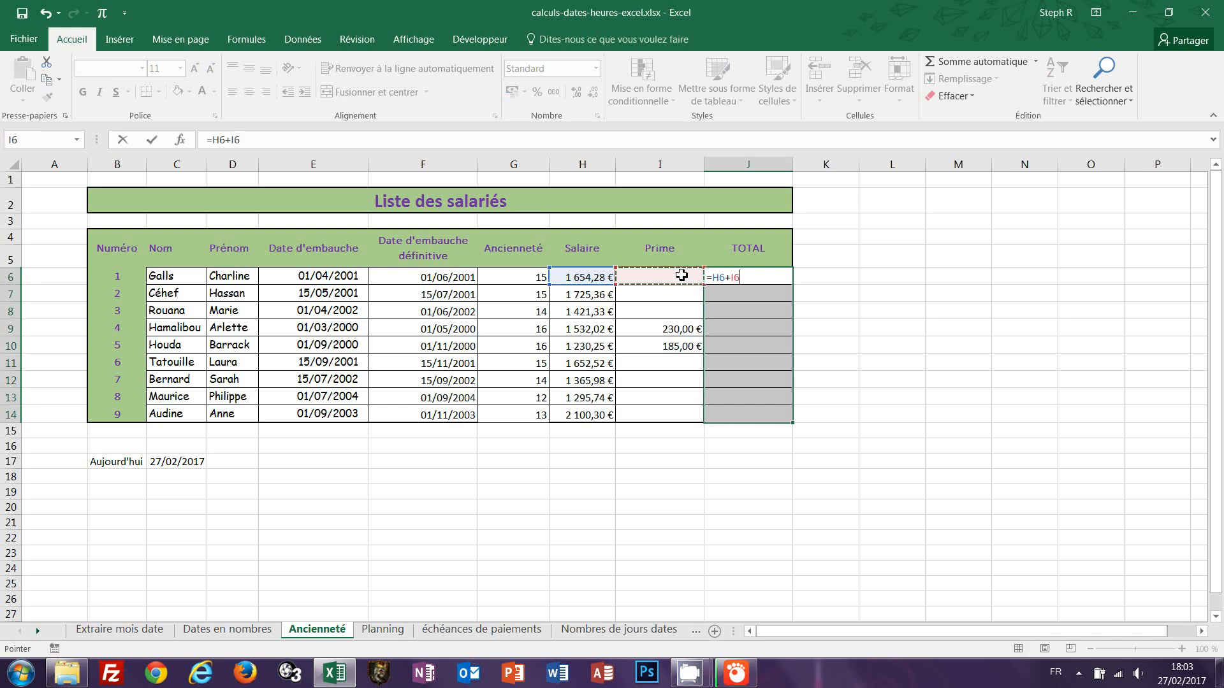
key(ctrl+Return)
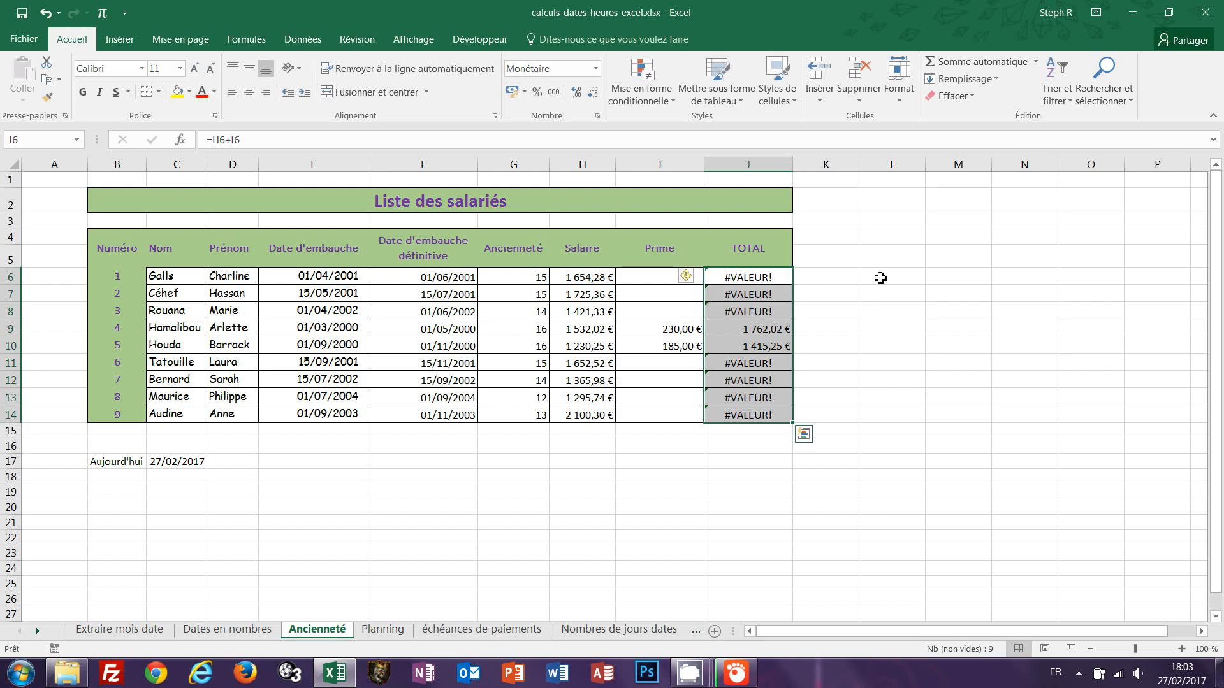
key(ctrl+z)
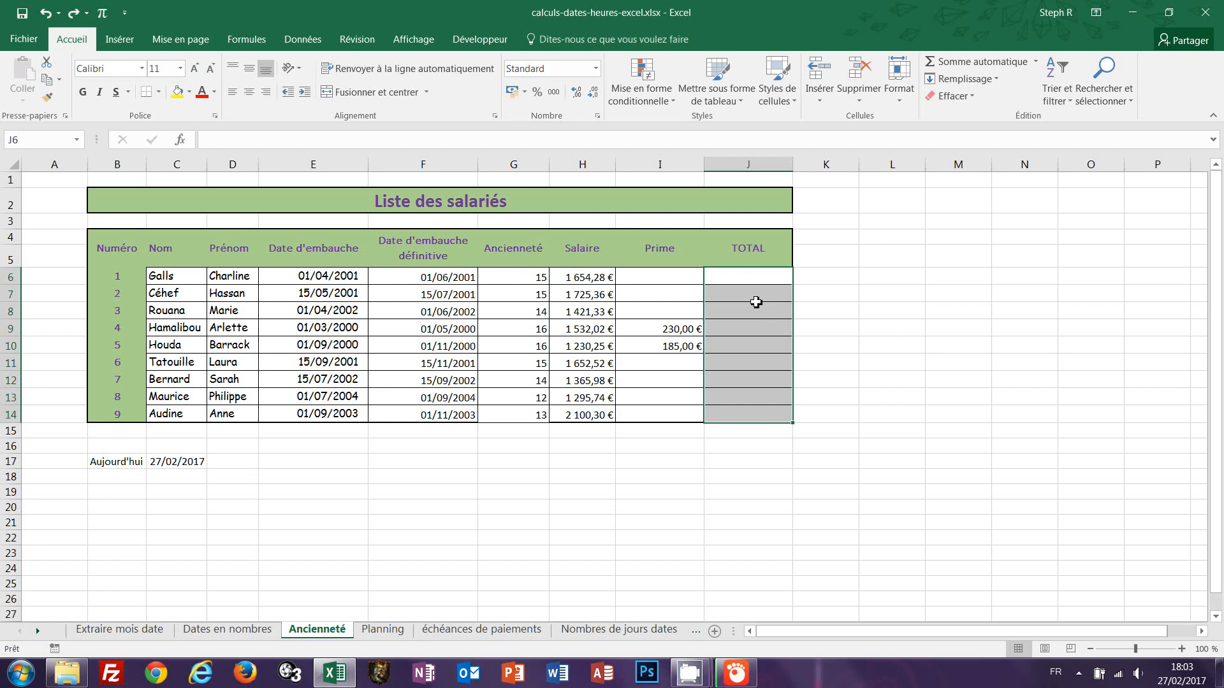
Enter =SOMME(H6:I6) in J6 to total salary and bonus, and fill it down to J14.
click(751, 281)
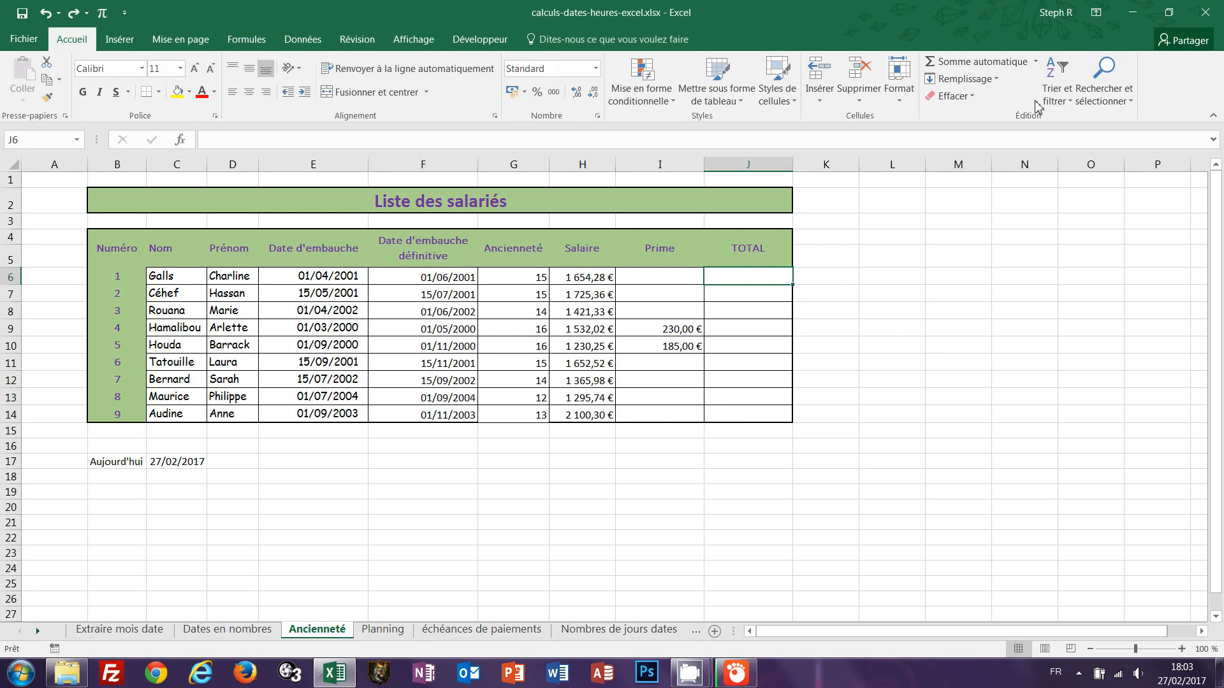
text(=)
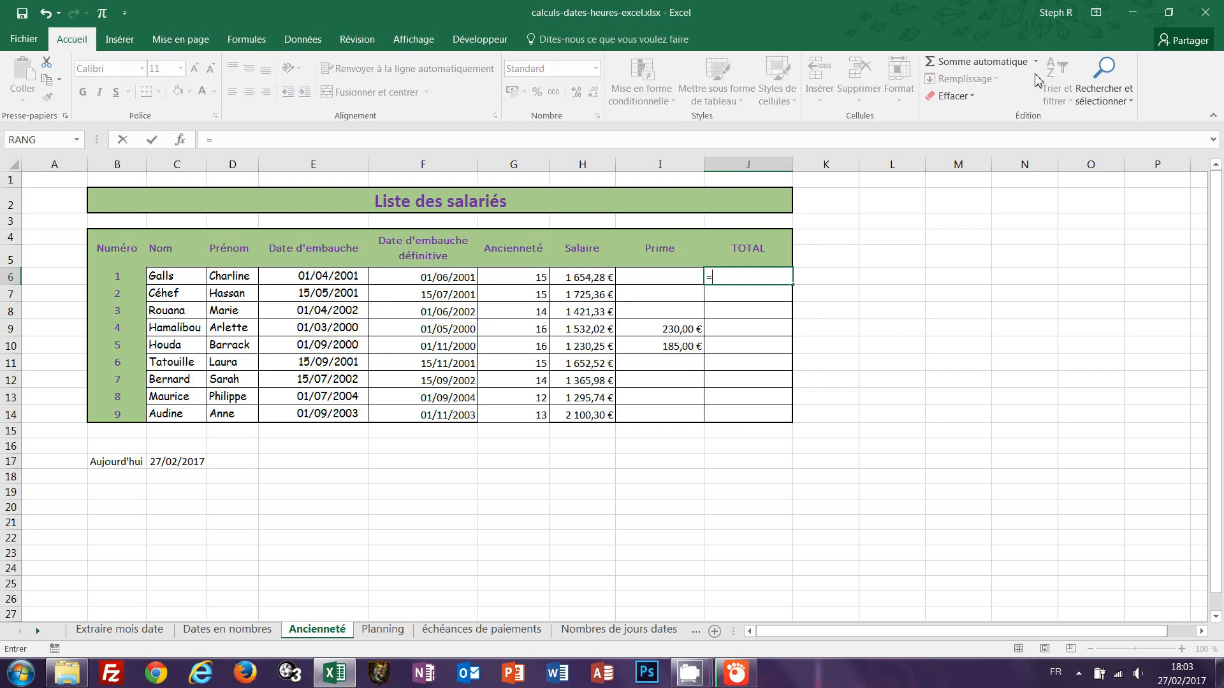
text(somme)
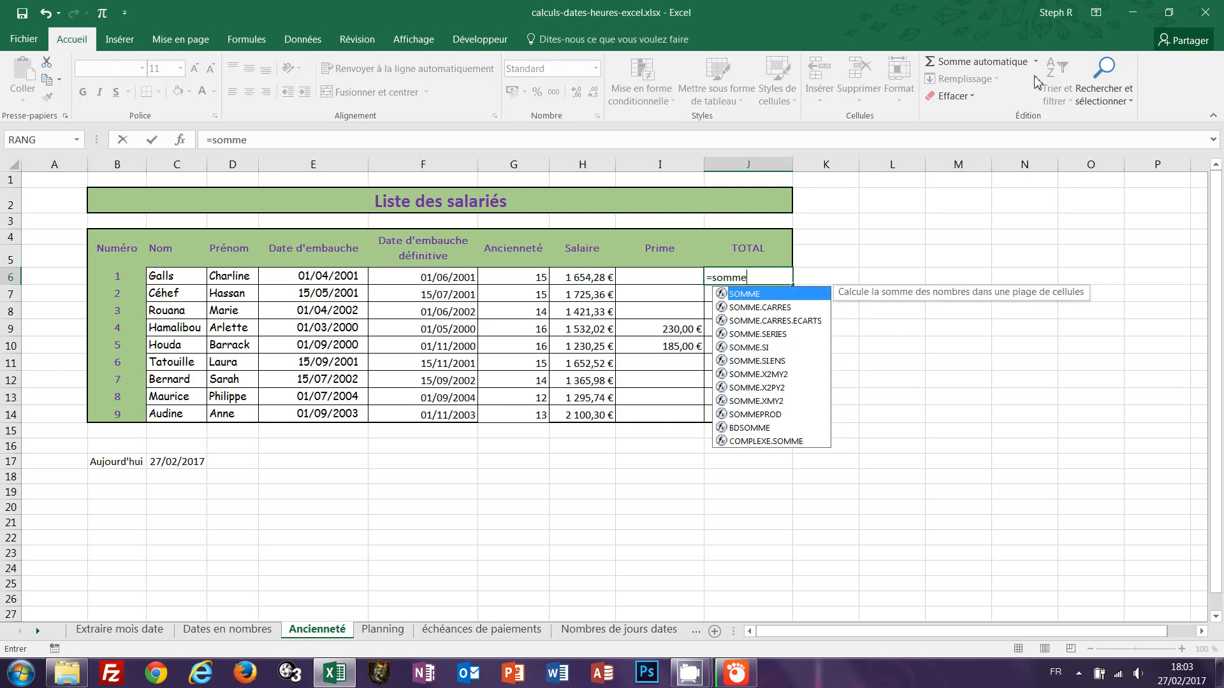
text(()
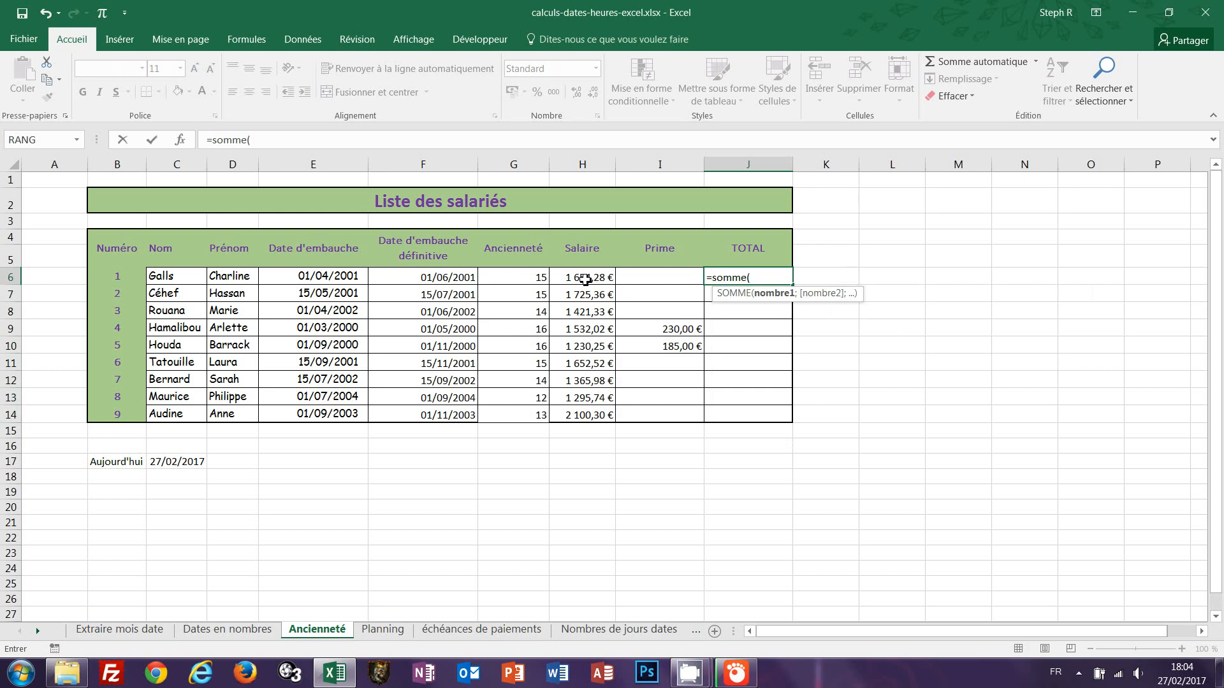
drag(585, 279, 666, 282)
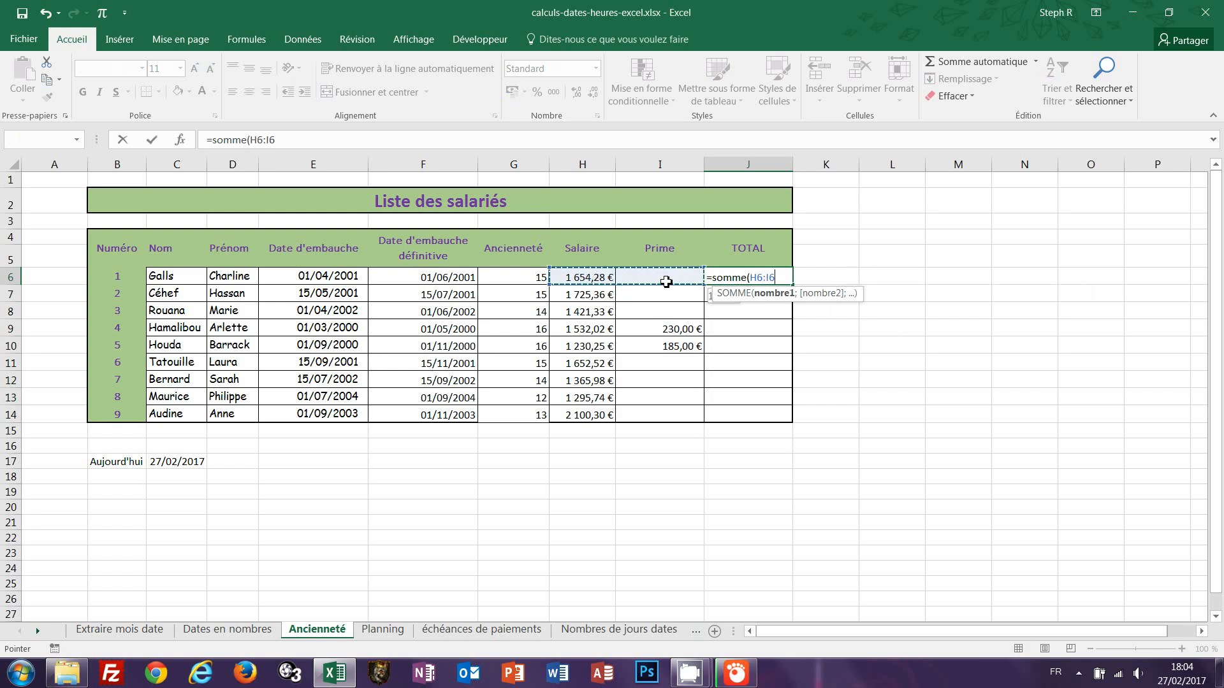
text())
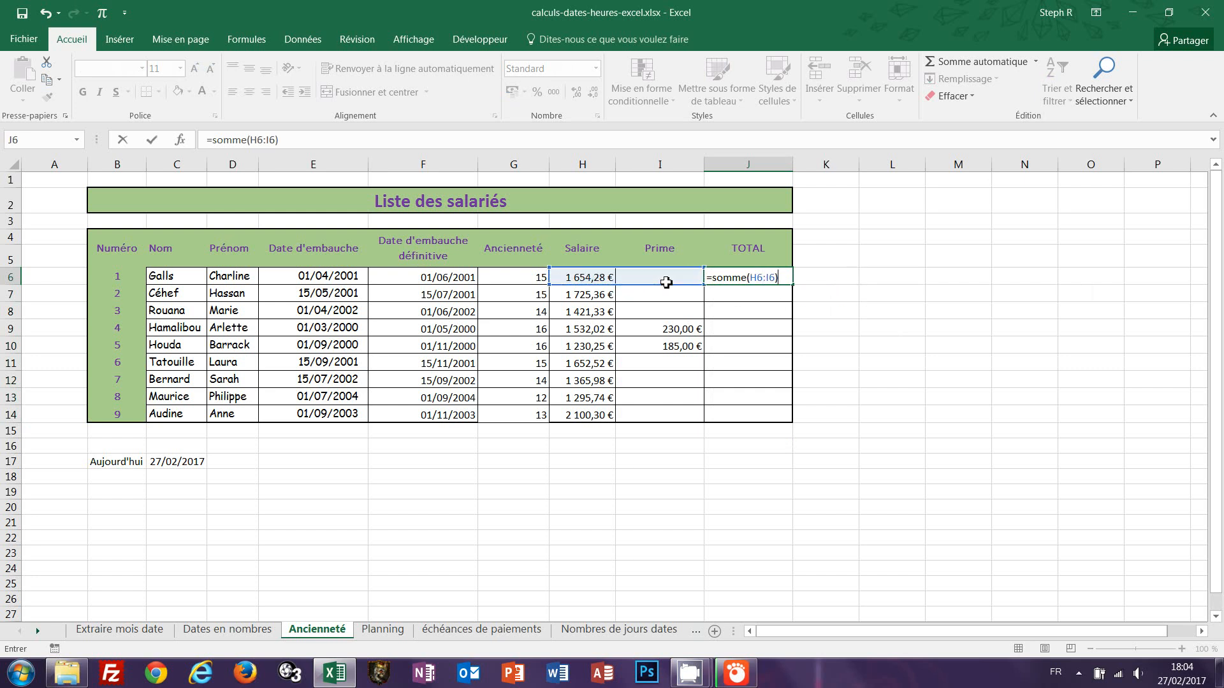
key(ctrl+Return)
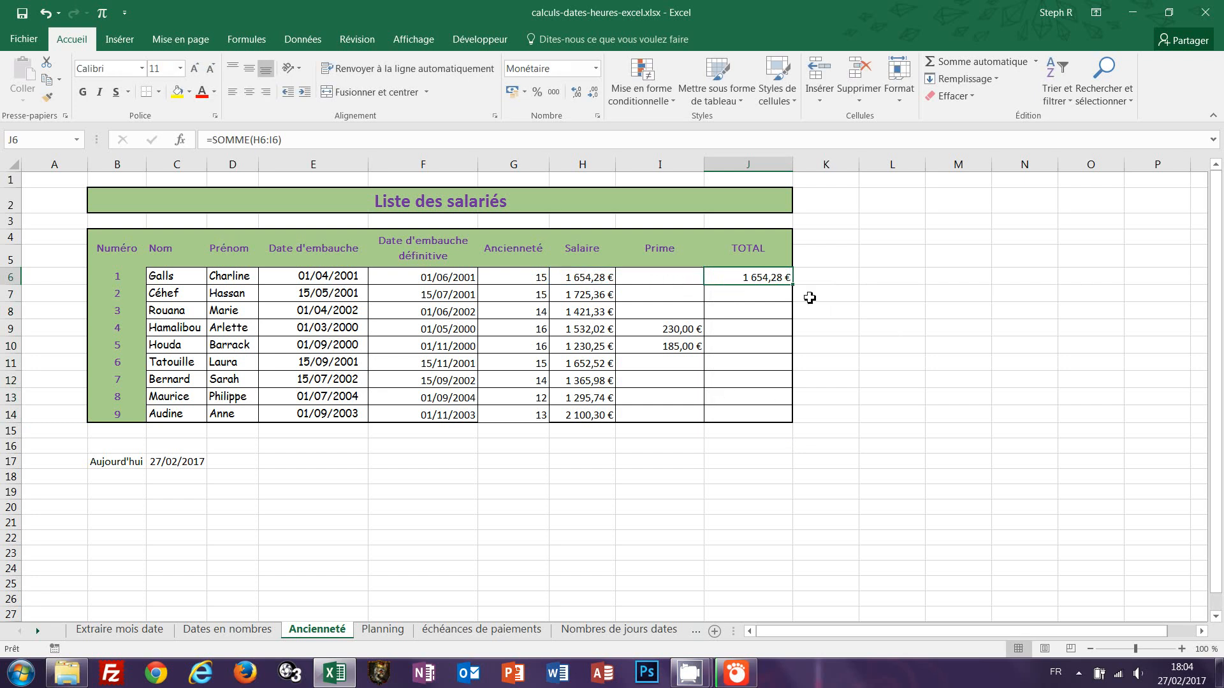
drag(791, 290, 781, 423)
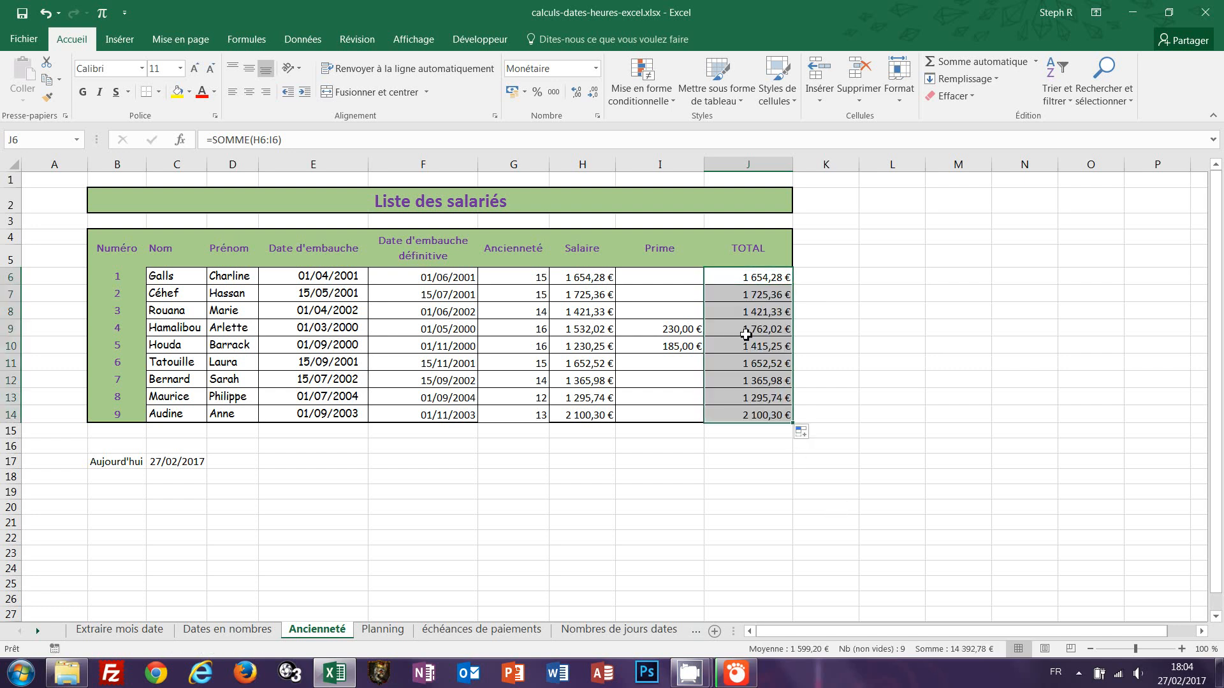
Inspect the salary, bonus and total cells of rows 9 and 10.
click(583, 330)
click(657, 331)
click(753, 330)
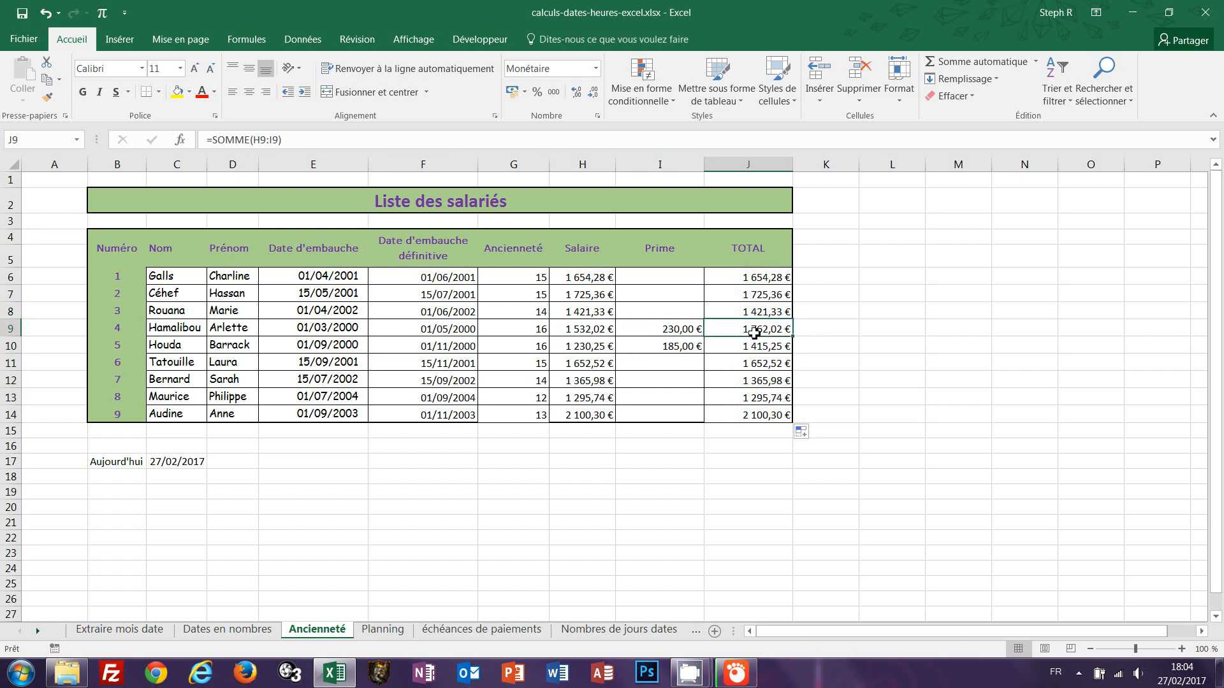
click(594, 350)
click(663, 349)
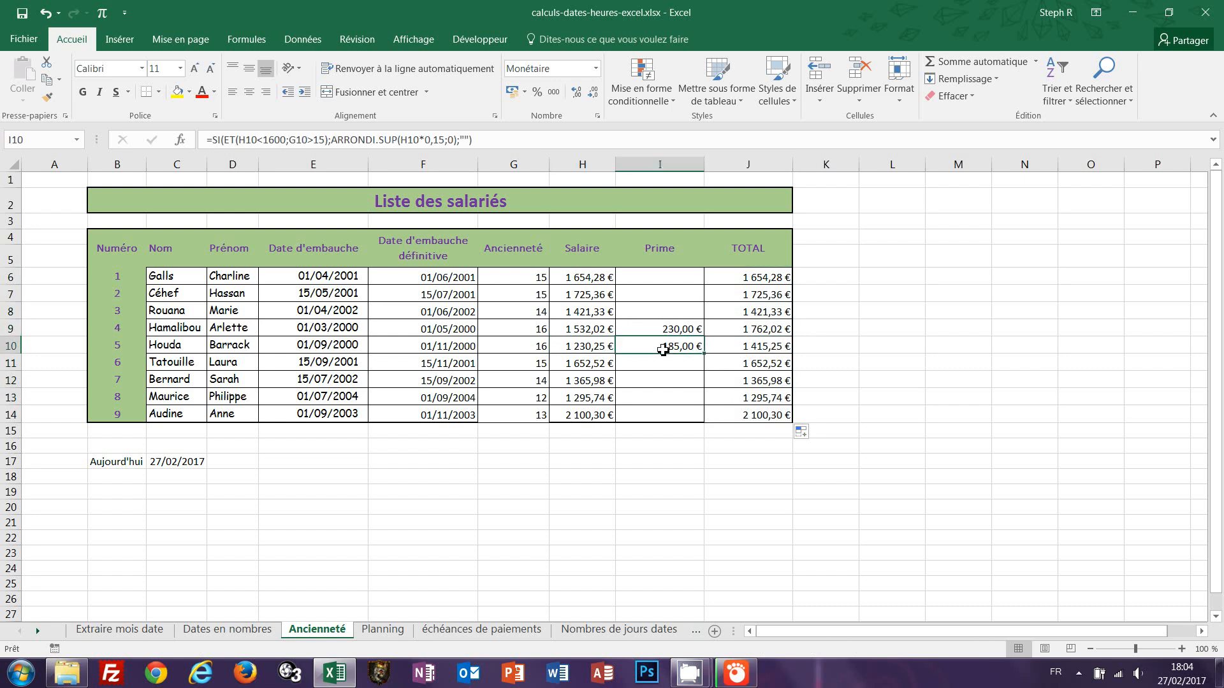
click(757, 349)
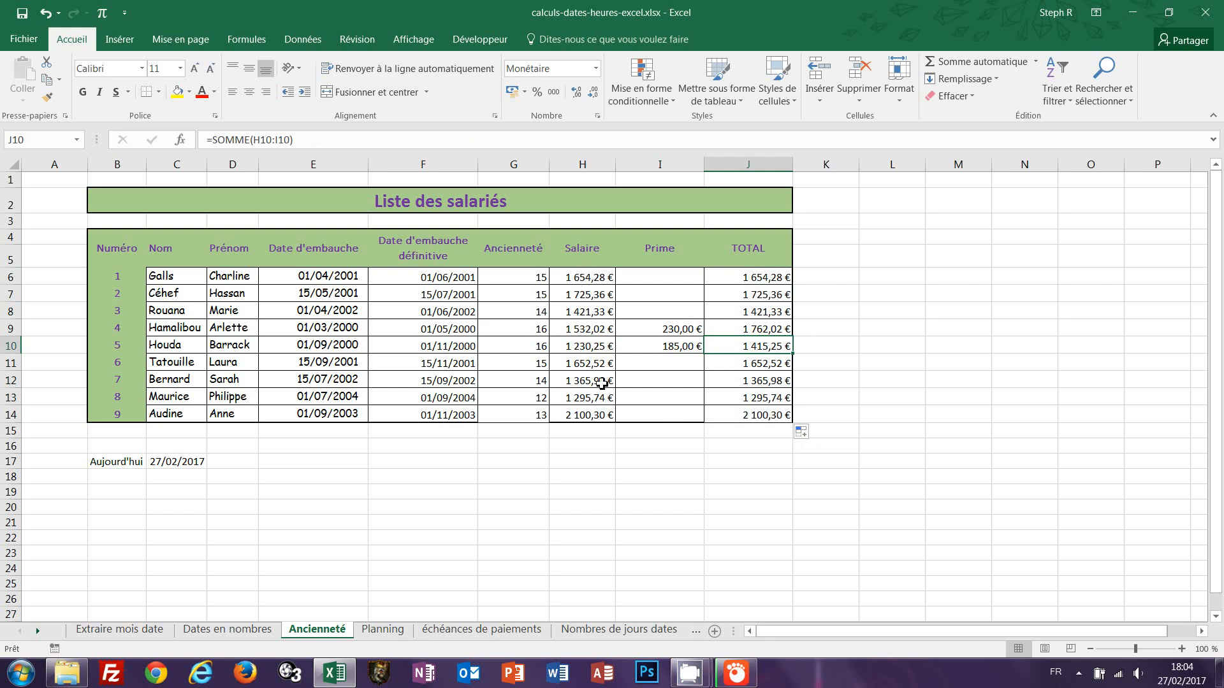
Switch the J6:J14 fill to copy values without formatting, then undo that change.
click(802, 432)
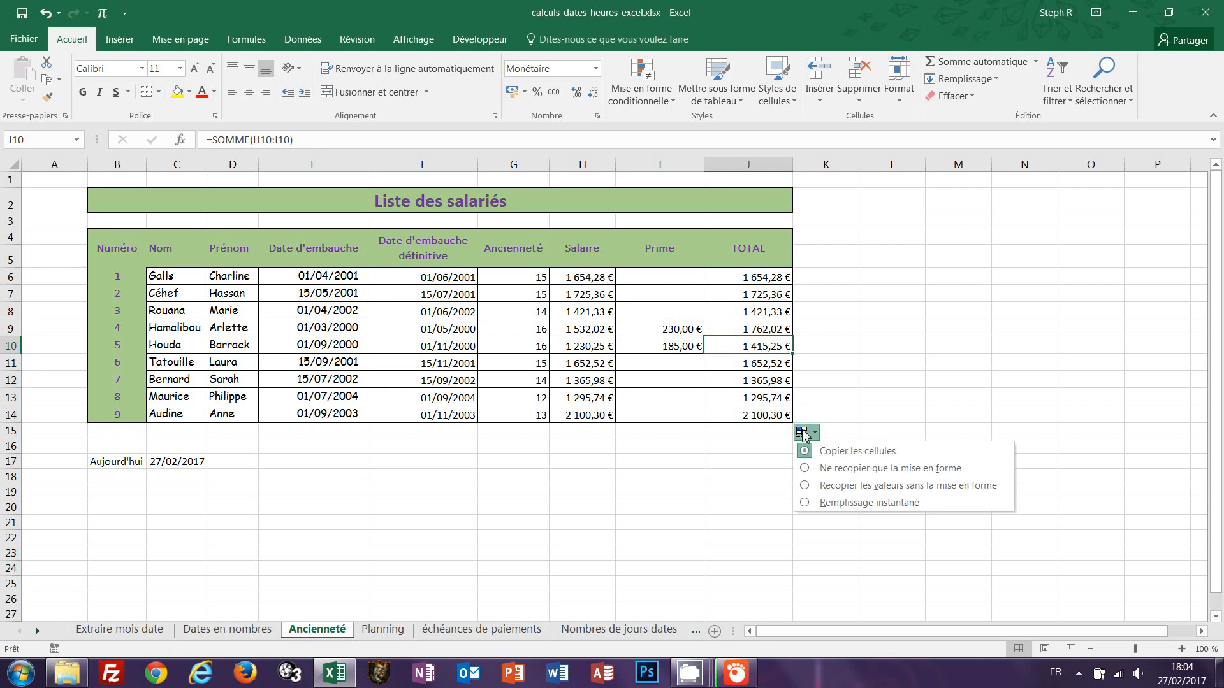
click(841, 486)
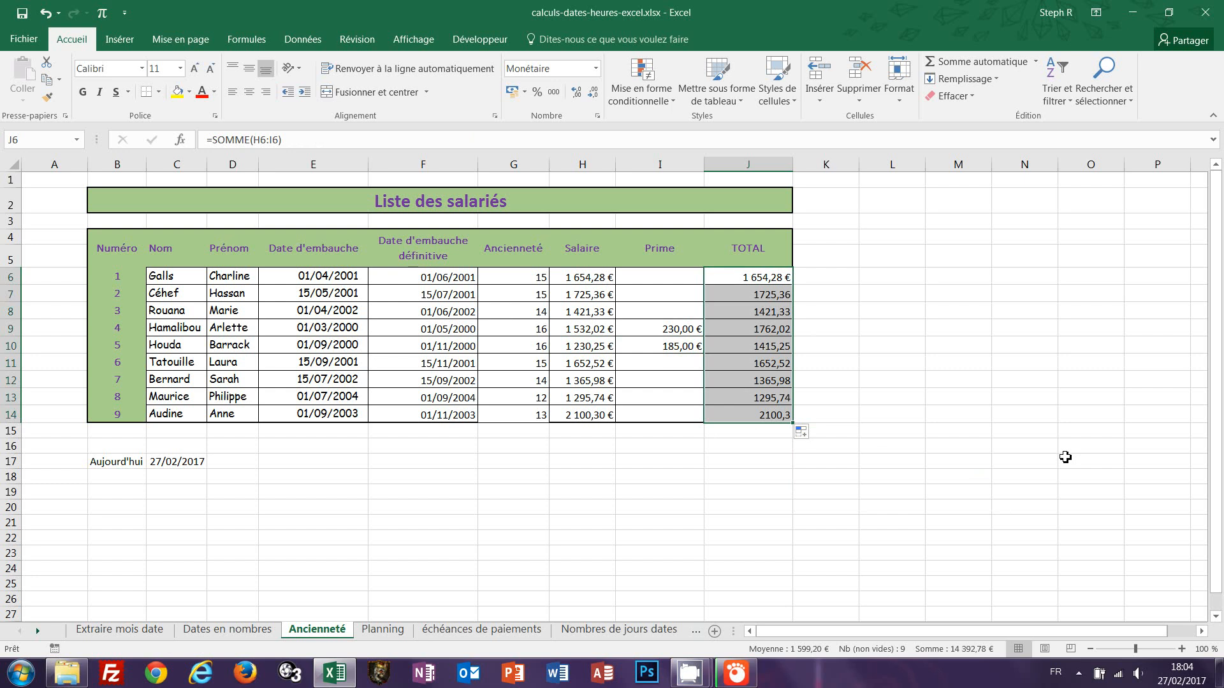
key(ctrl+z)
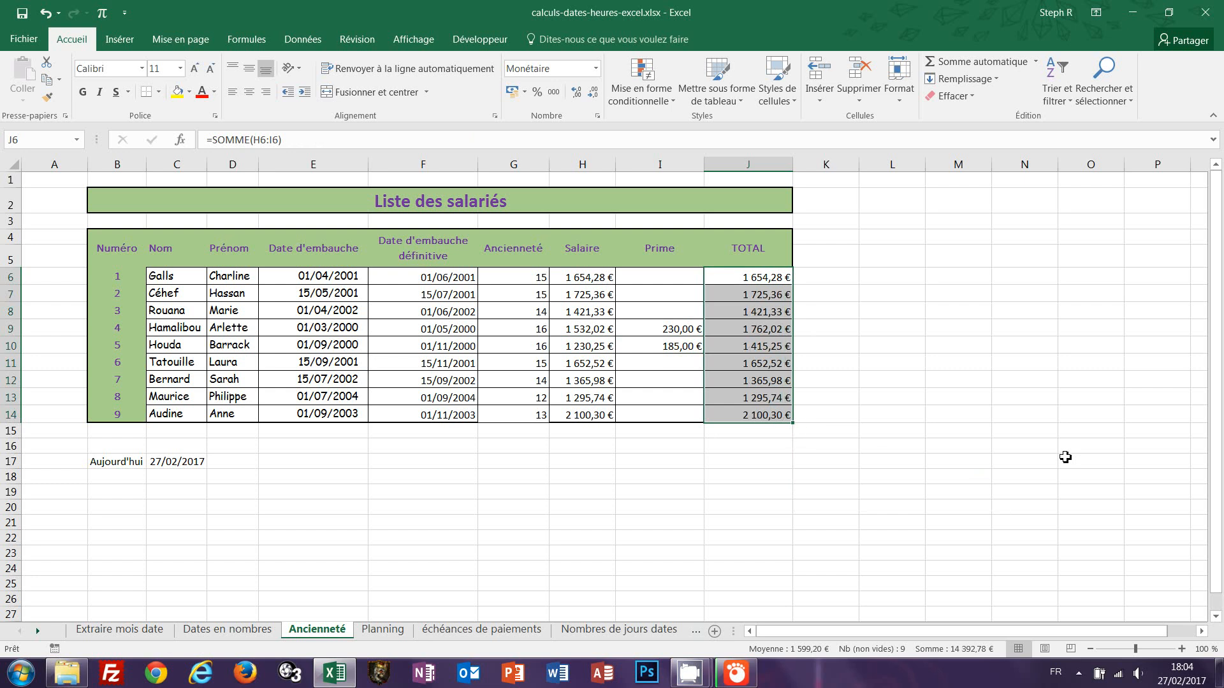
click(1065, 458)
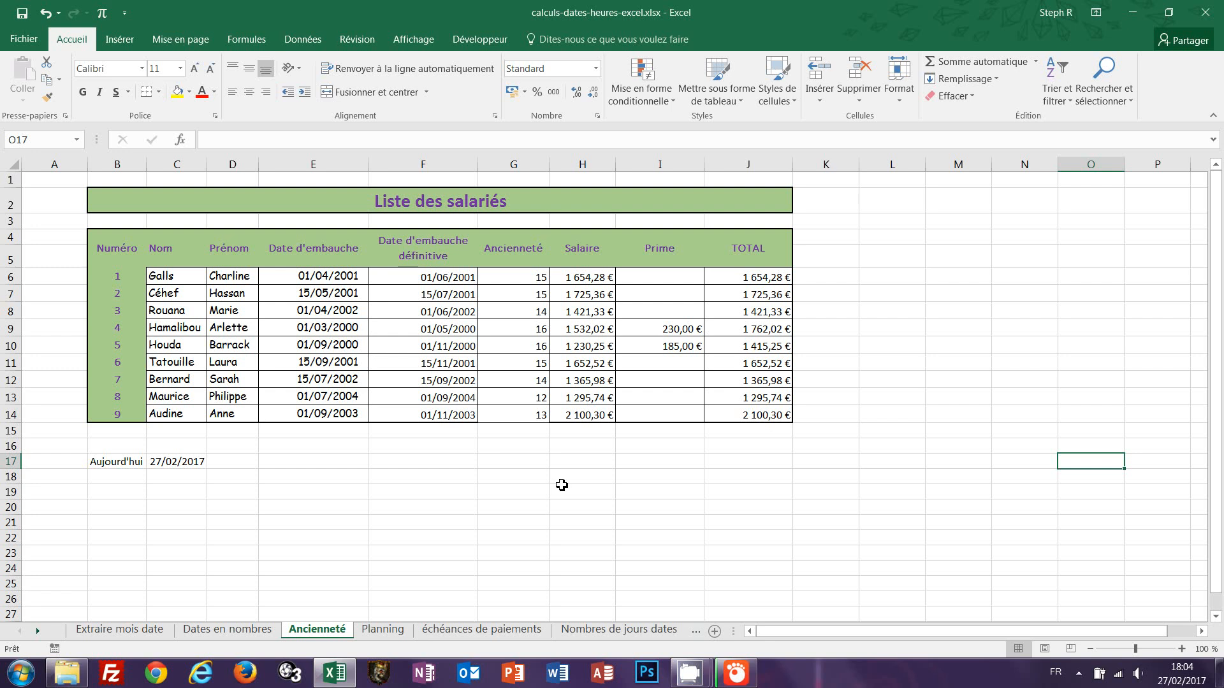
Review the DATEDIF seniority formula in G6, then open the Planning sheet.
double_click(522, 279)
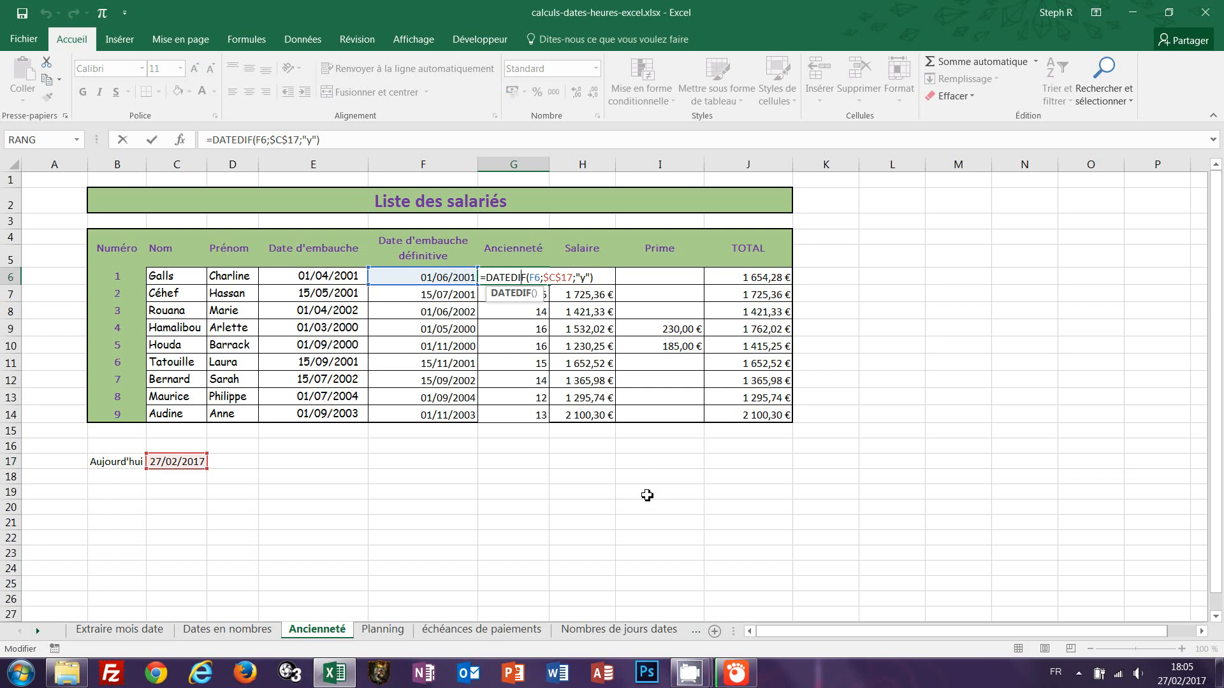
key(Escape)
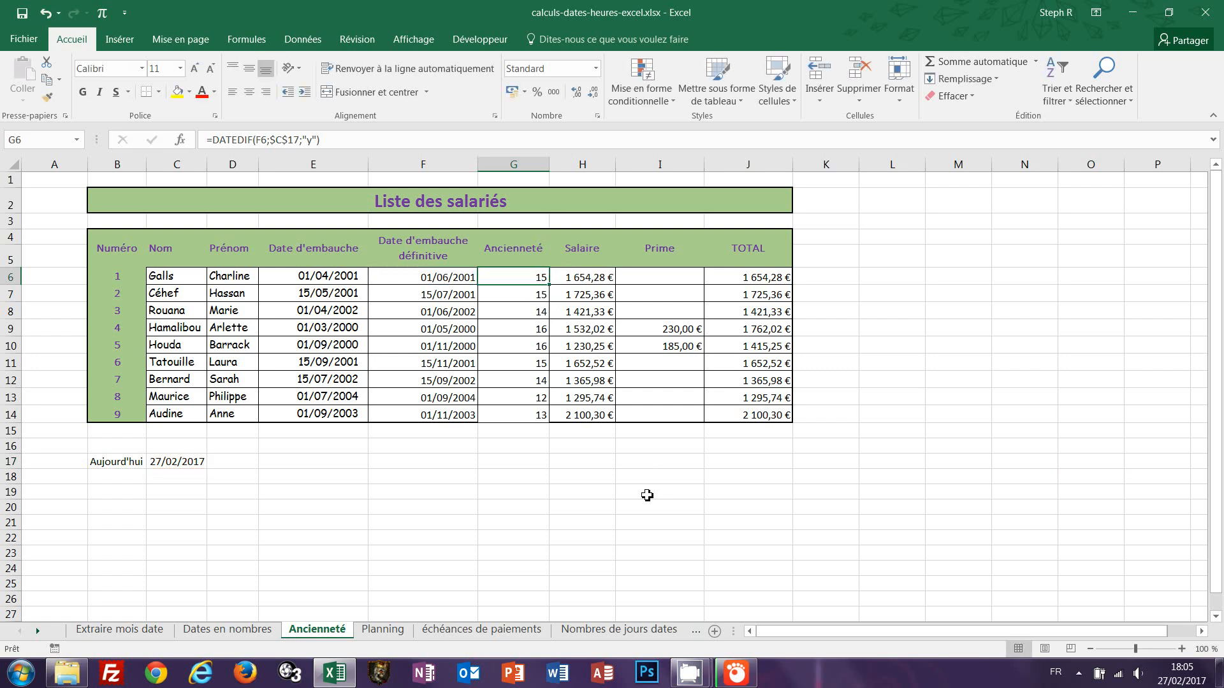
click(383, 631)
click(892, 270)
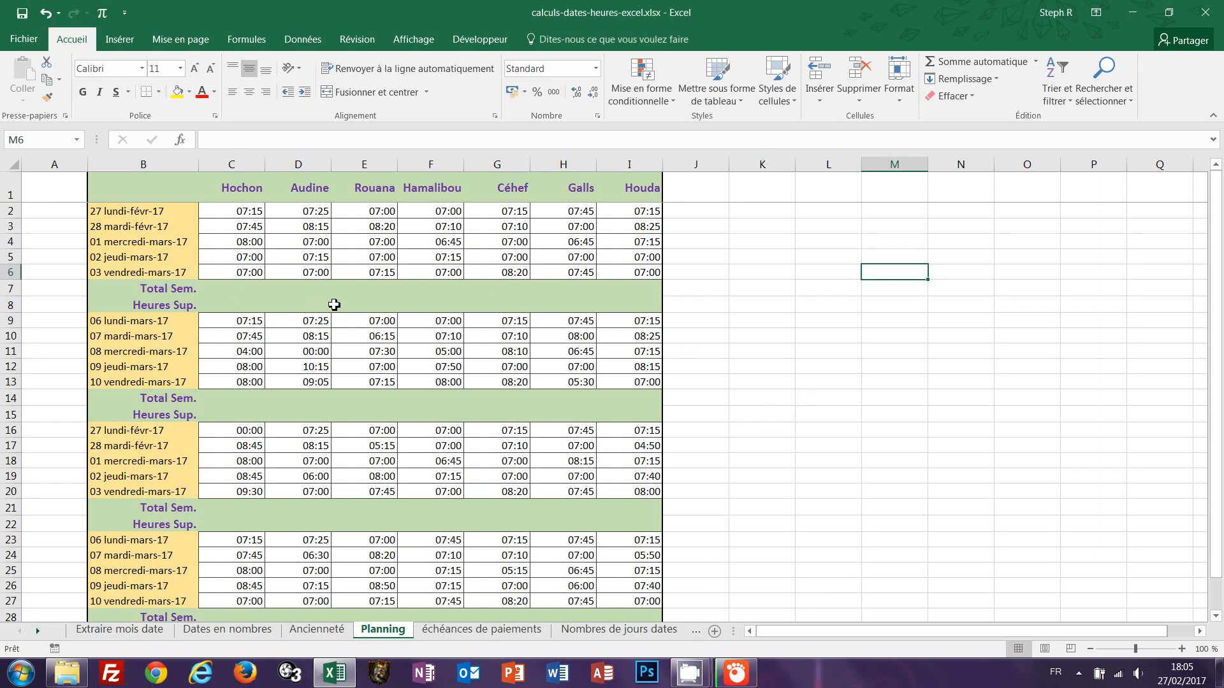
click(779, 228)
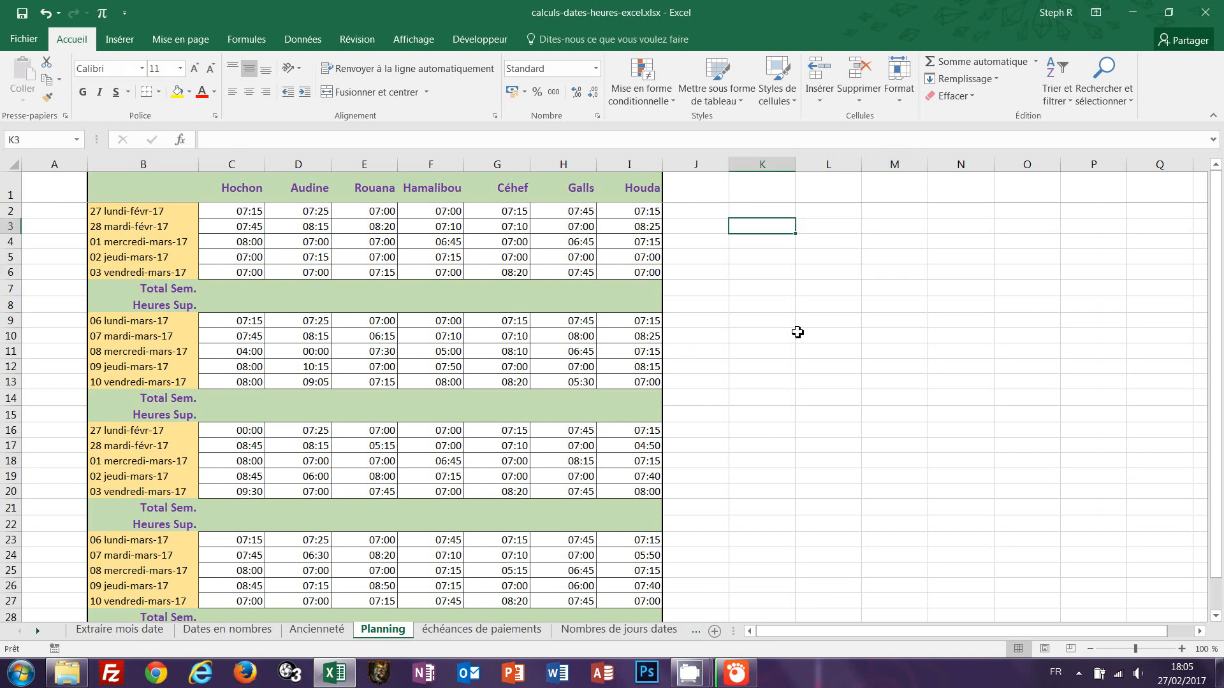
Enter 8:15 in K3 and 6:30 in K4, then total them in K5 with AutoSum.
text(8:15)
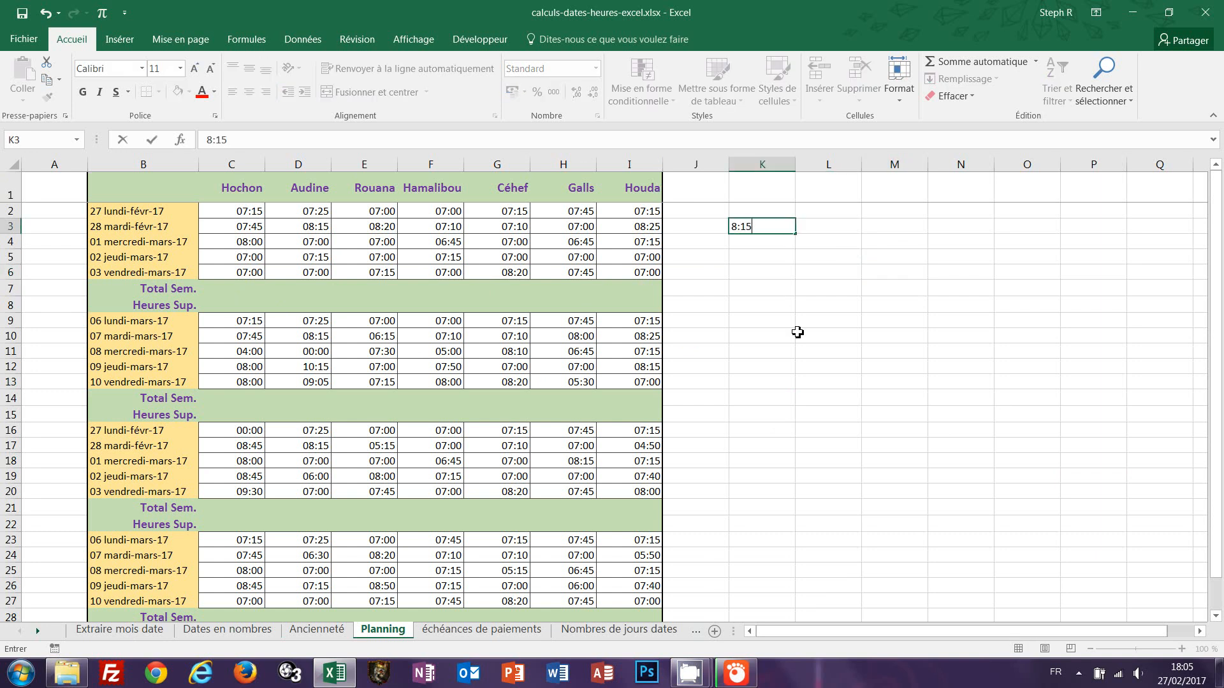
key(Return)
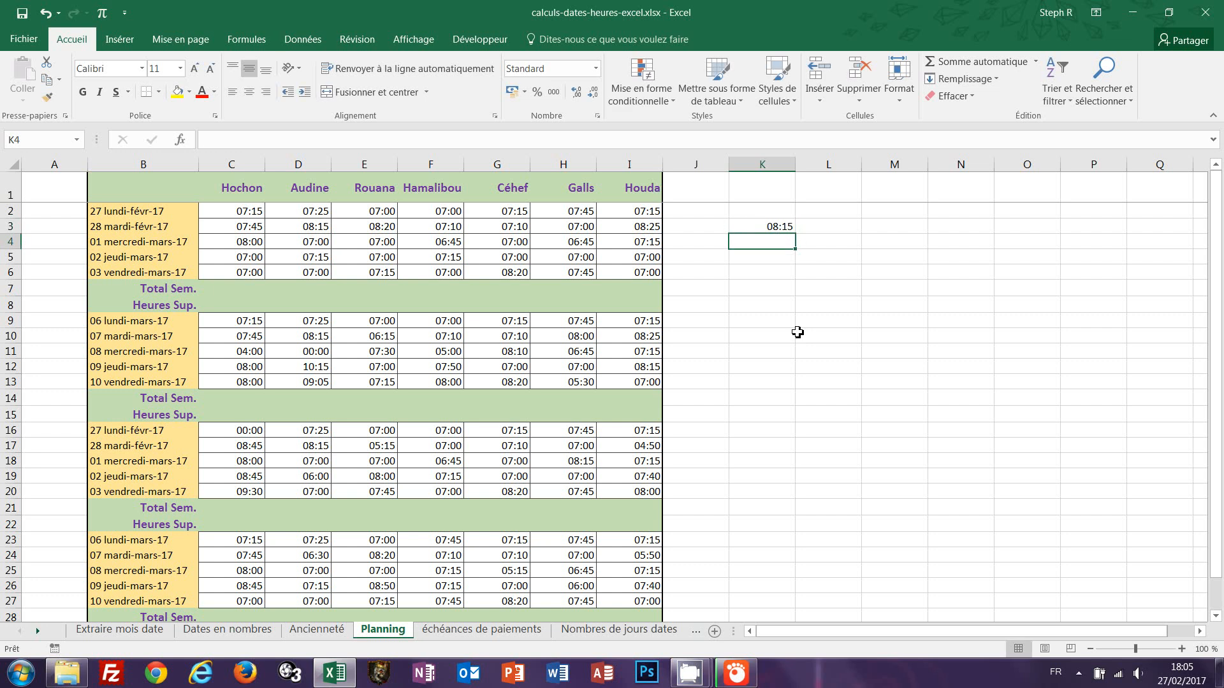
text(6)
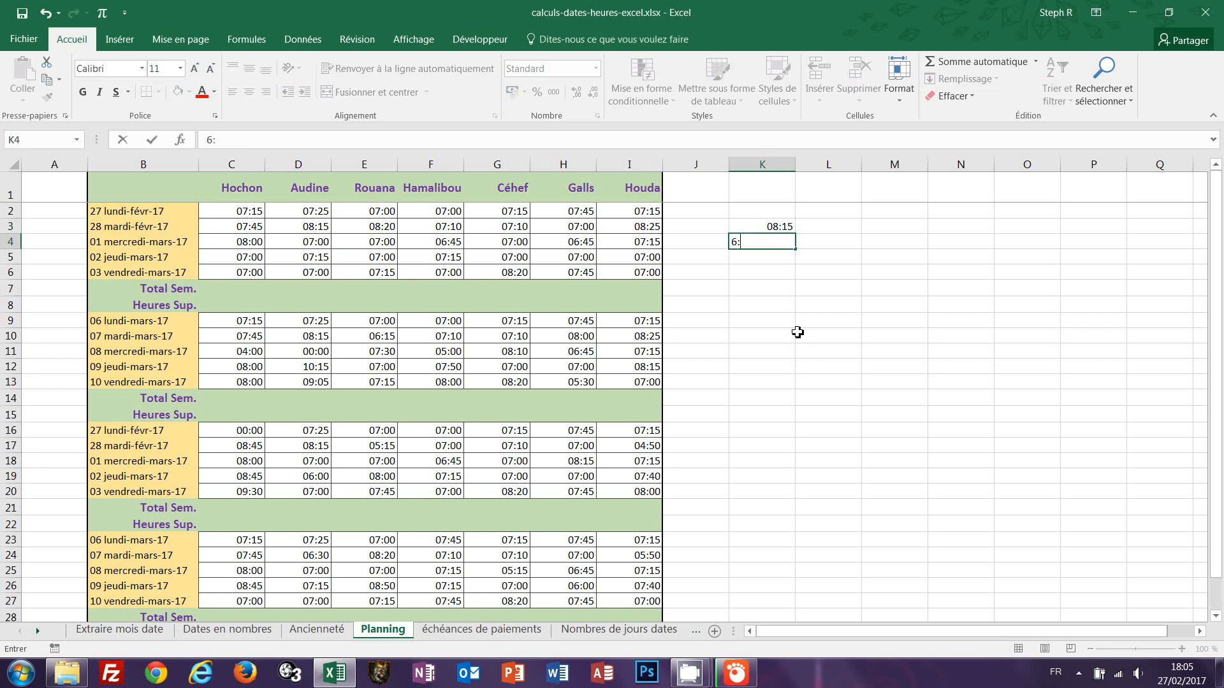
text(:30)
key(Return)
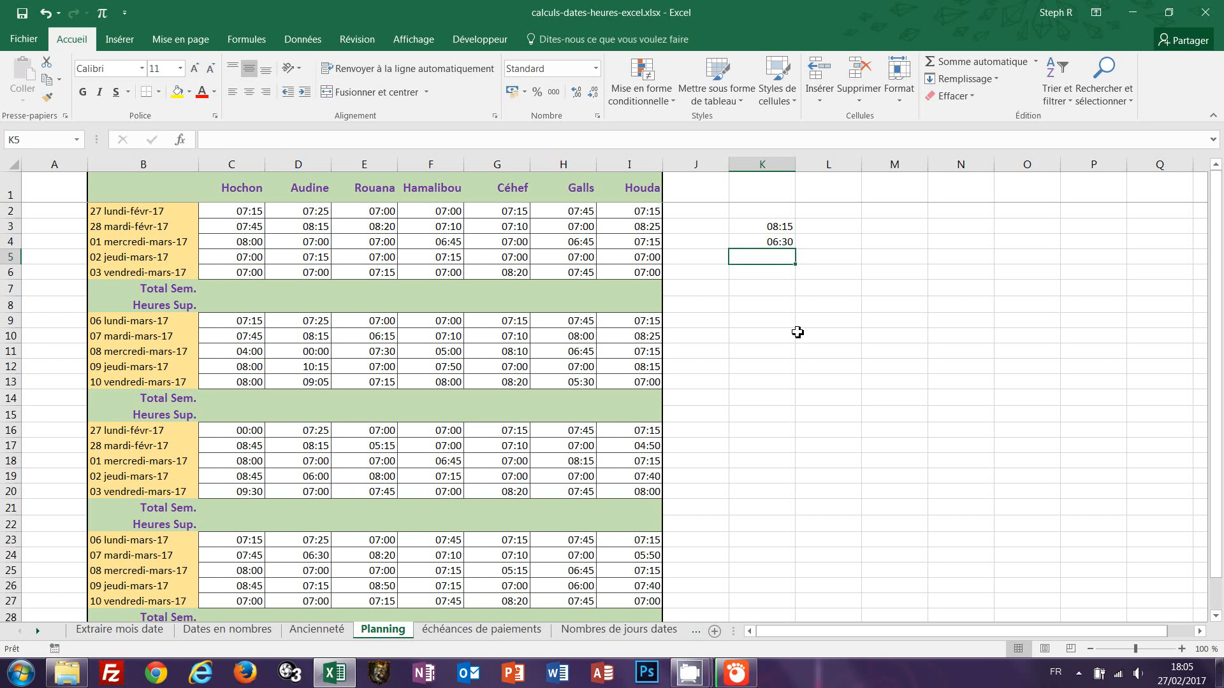
click(966, 64)
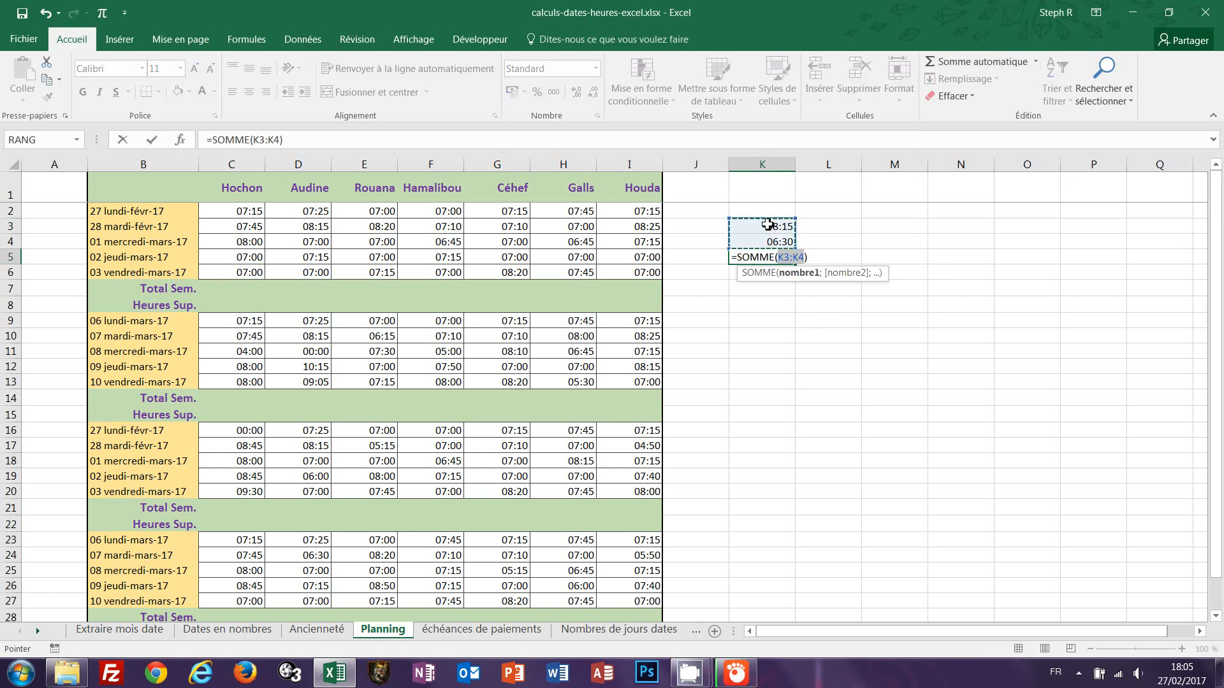
key(Return)
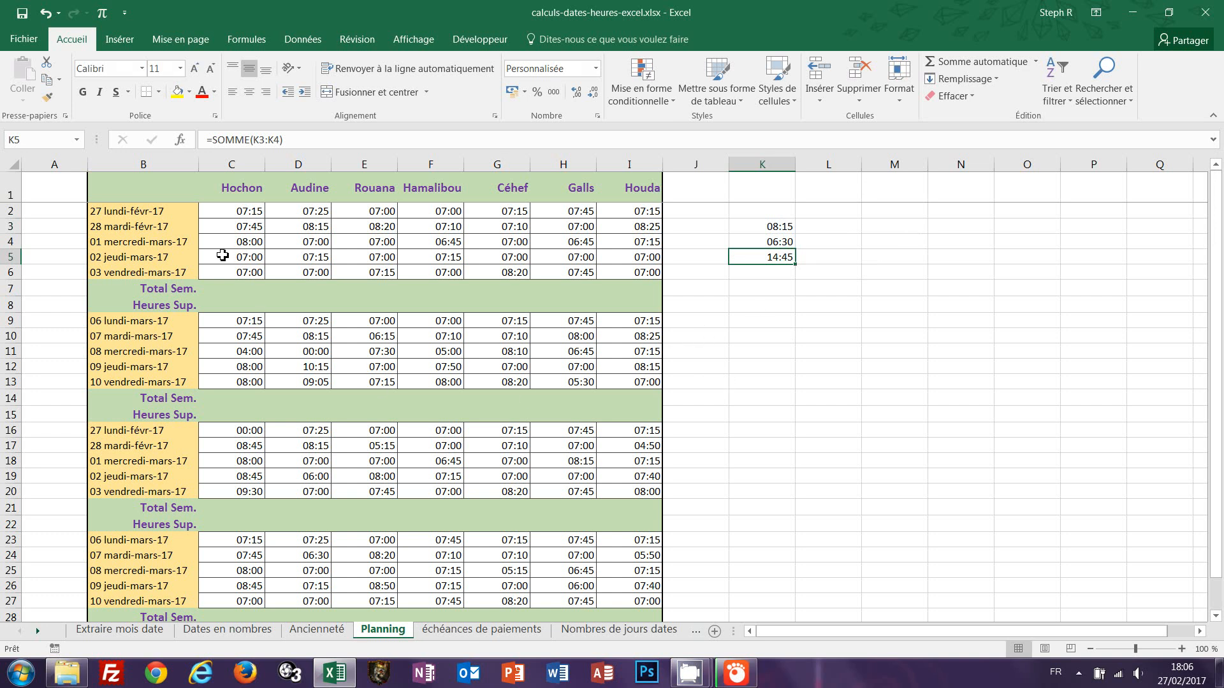
AutoSum the first week's hours of every employee into the Total Sem. row C7:I7 and review the C7 and D7 formulas.
drag(233, 212, 615, 290)
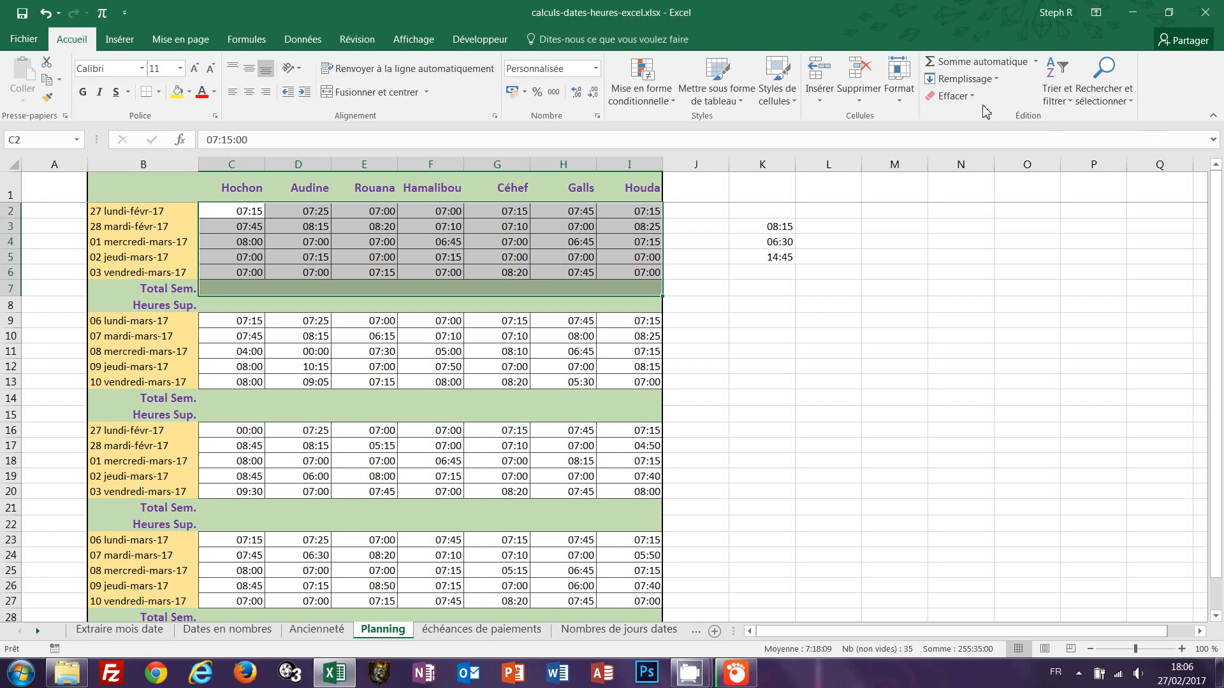
click(933, 62)
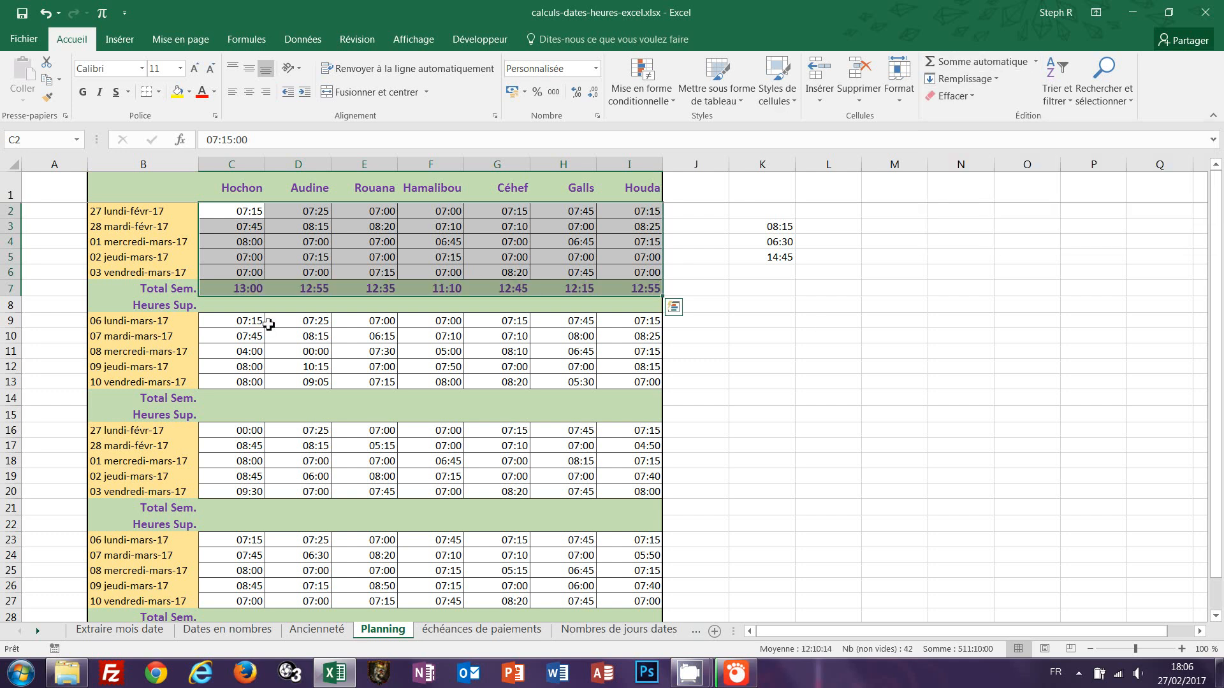
double_click(235, 291)
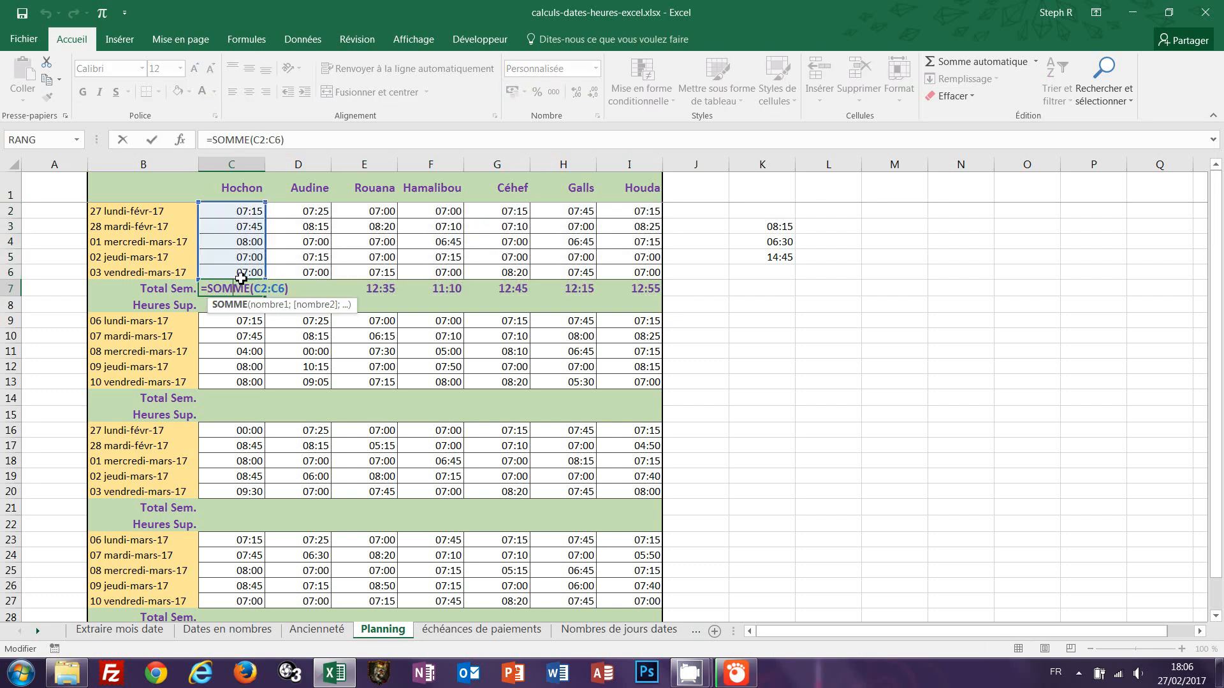
key(ctrl+Return)
click(301, 293)
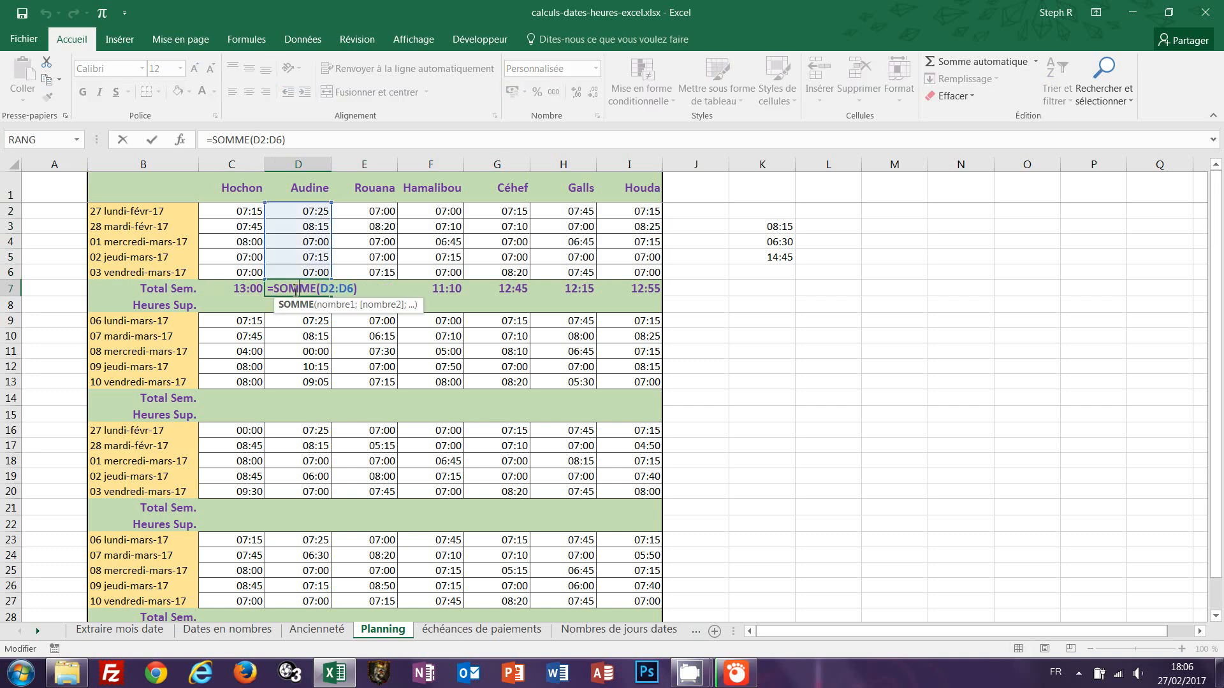
key(ctrl+Return)
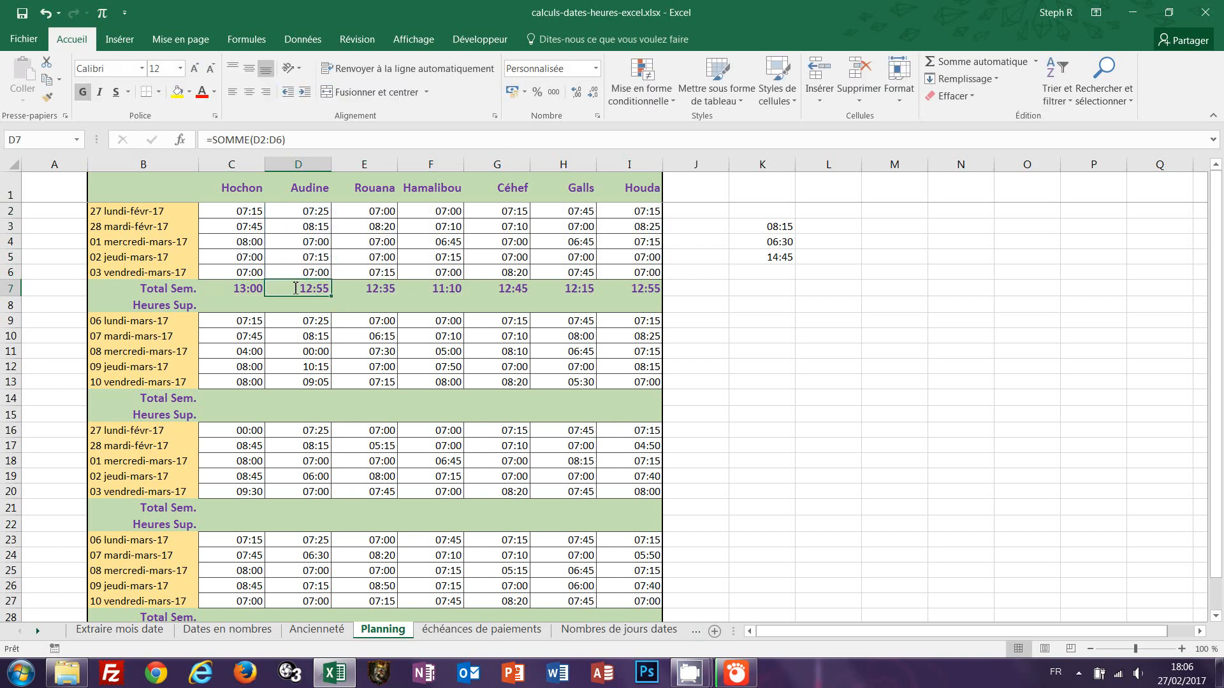
click(226, 291)
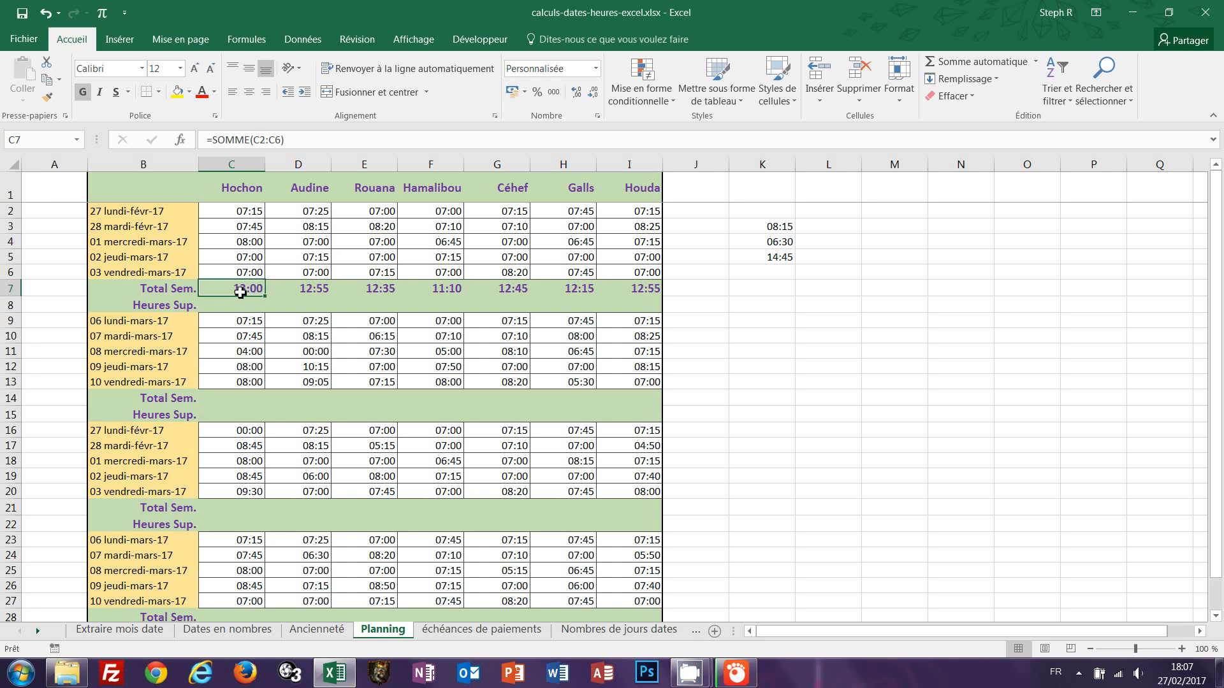
Apply the custom number format [h]:mm to the weekly totals in C7:I7.
drag(245, 295, 644, 288)
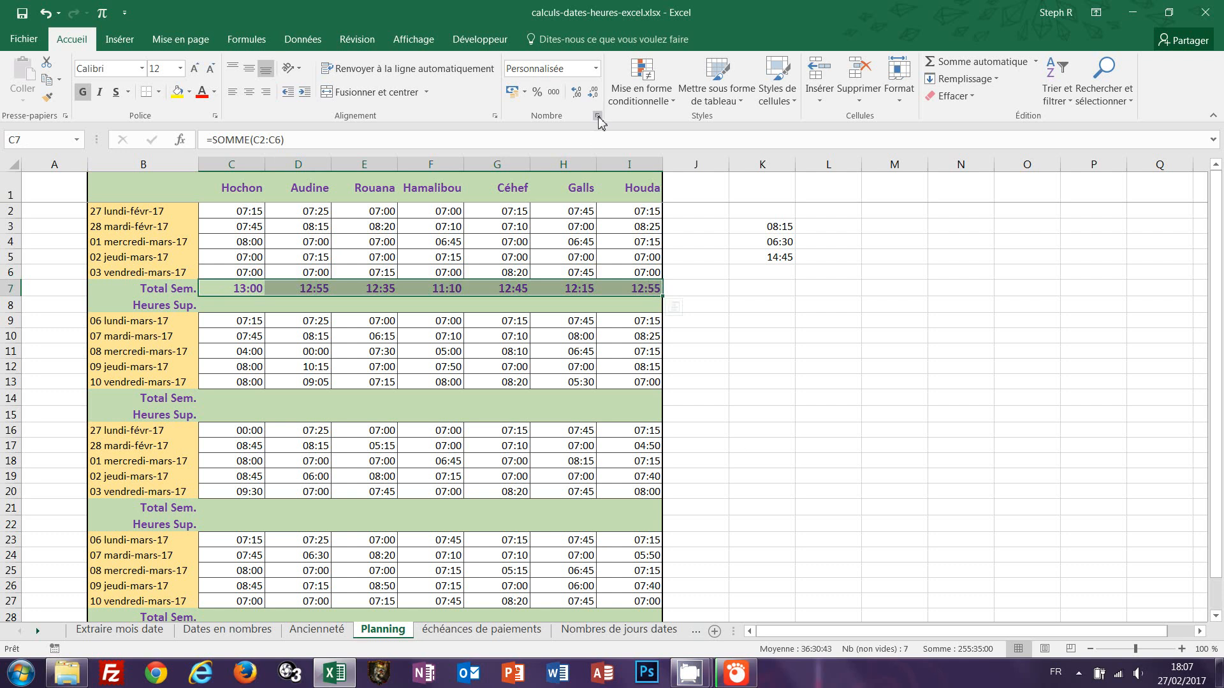
click(595, 68)
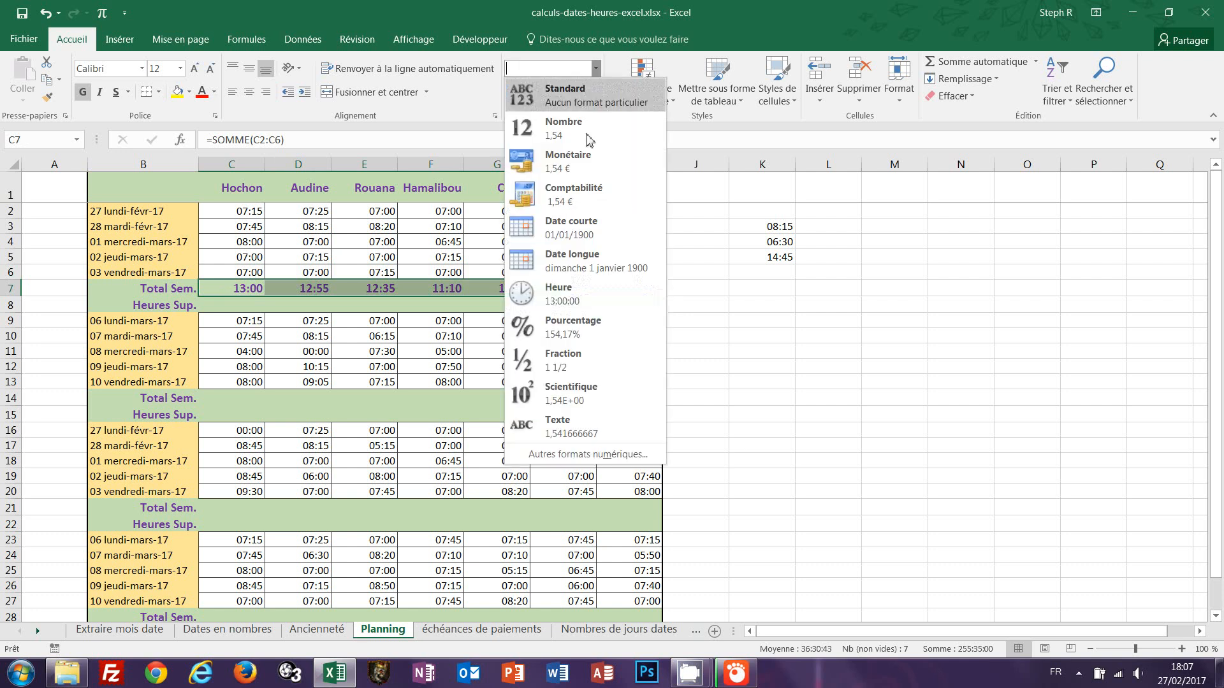
click(563, 454)
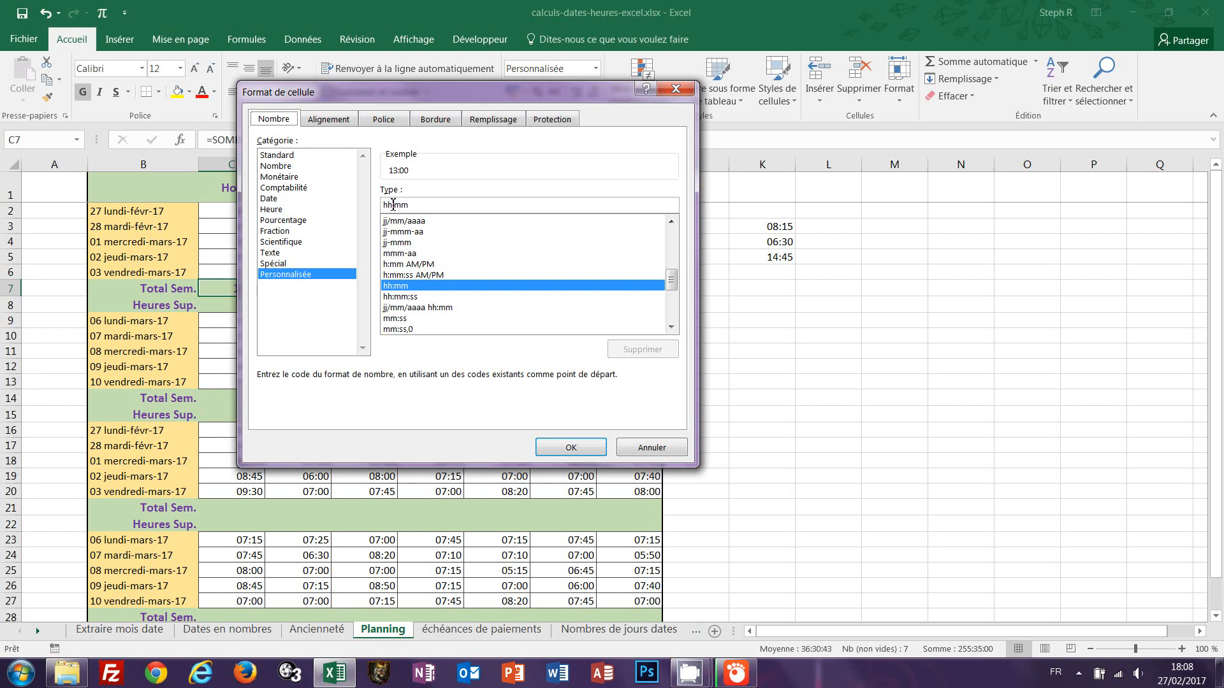
drag(393, 205, 380, 205)
key(BackSpace)
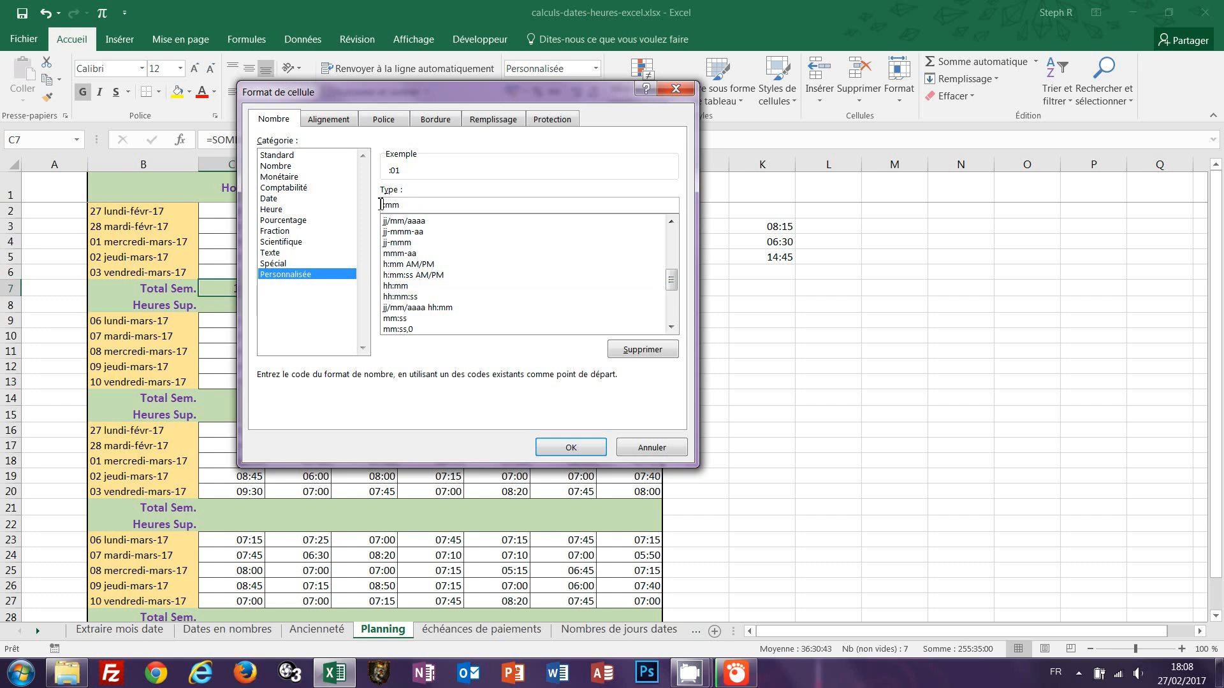
text([h]:)
click(572, 447)
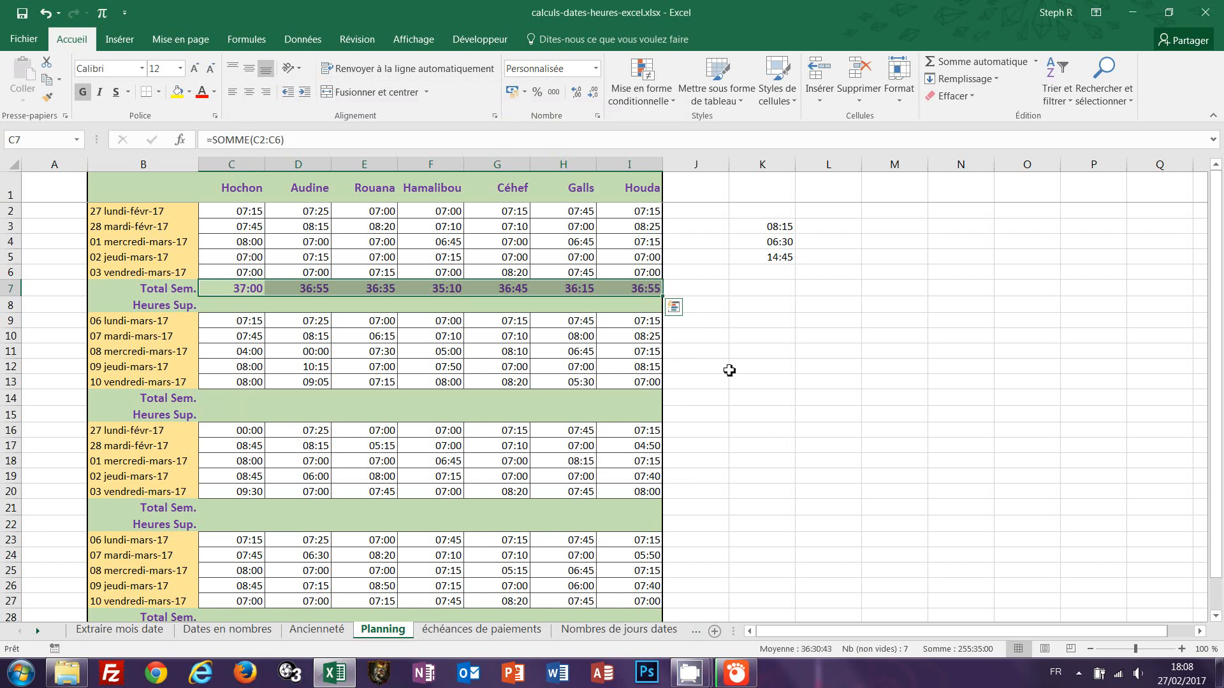
Enter =F7/"1:00" in K8 to convert the Hamalibou weekly total into decimal hours.
click(240, 309)
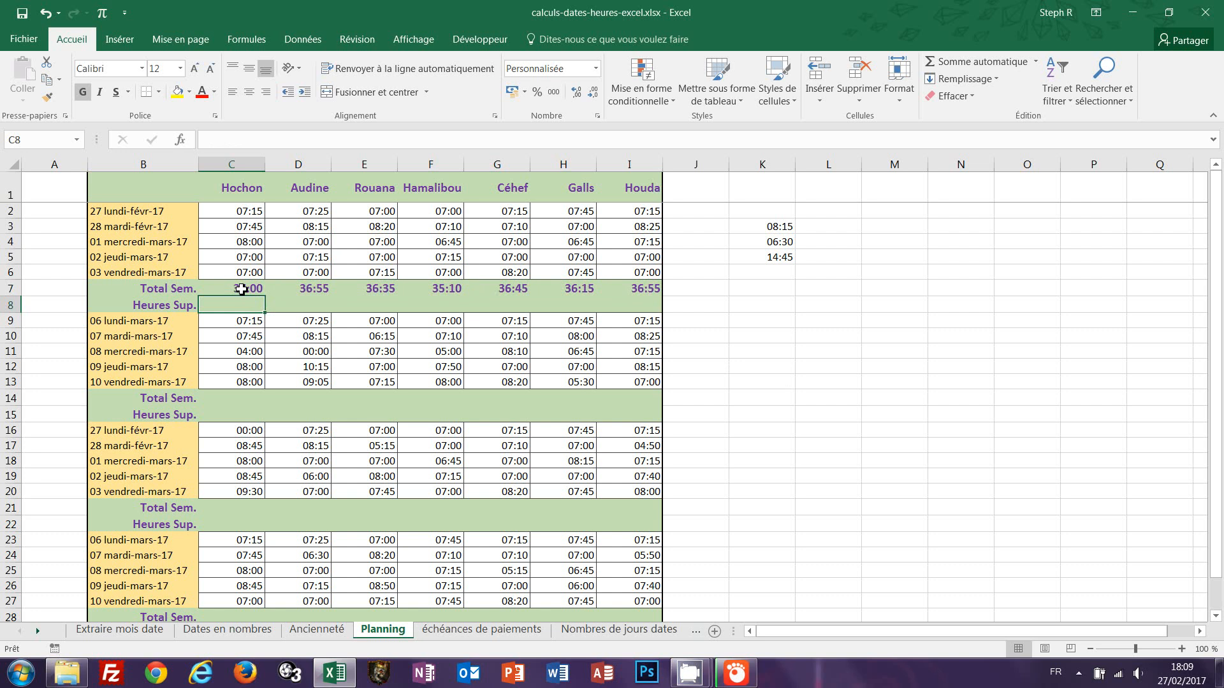
click(773, 306)
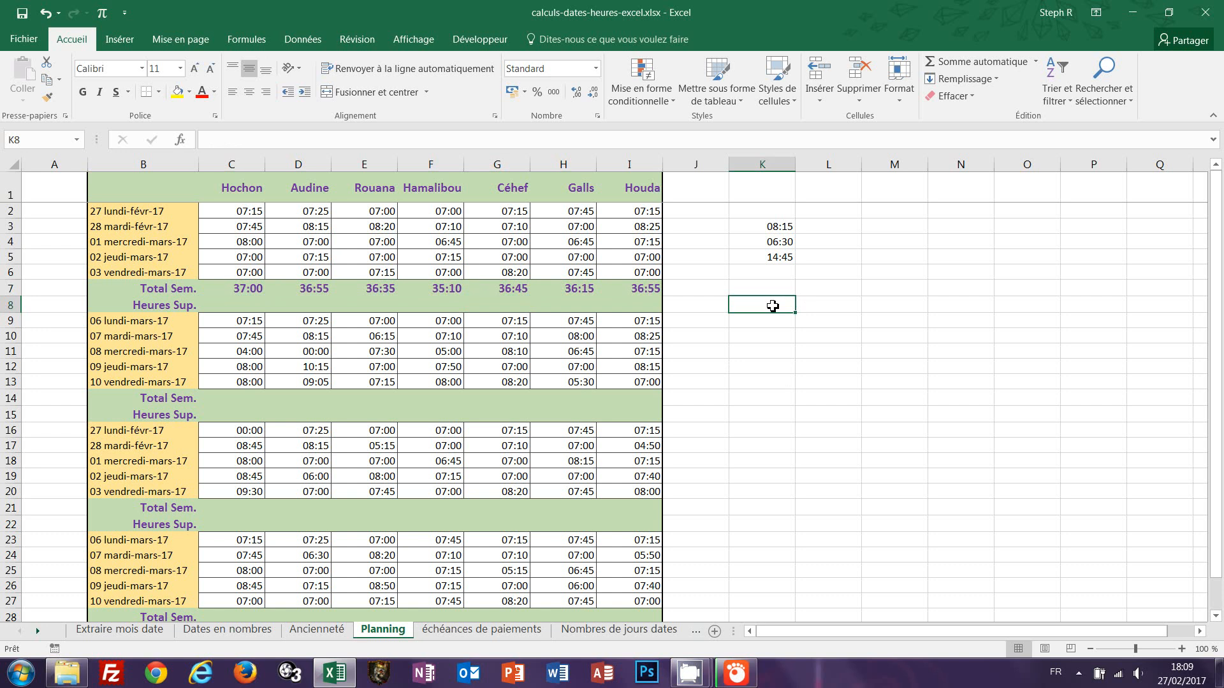
text(=)
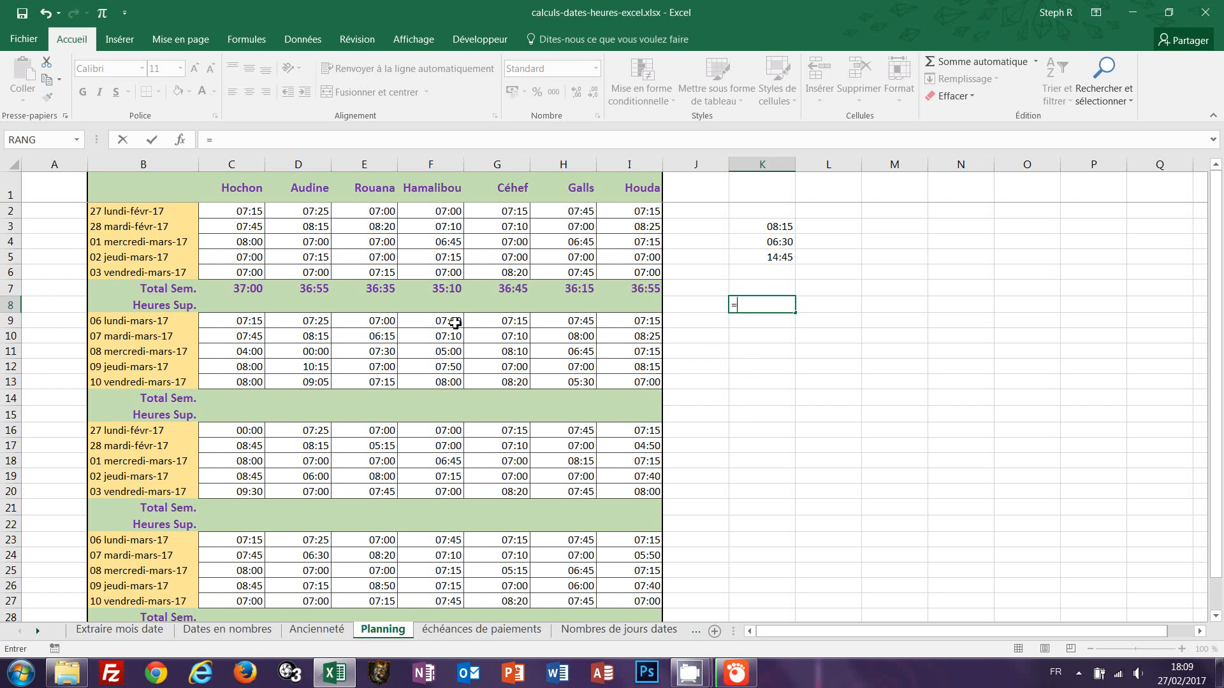
click(438, 288)
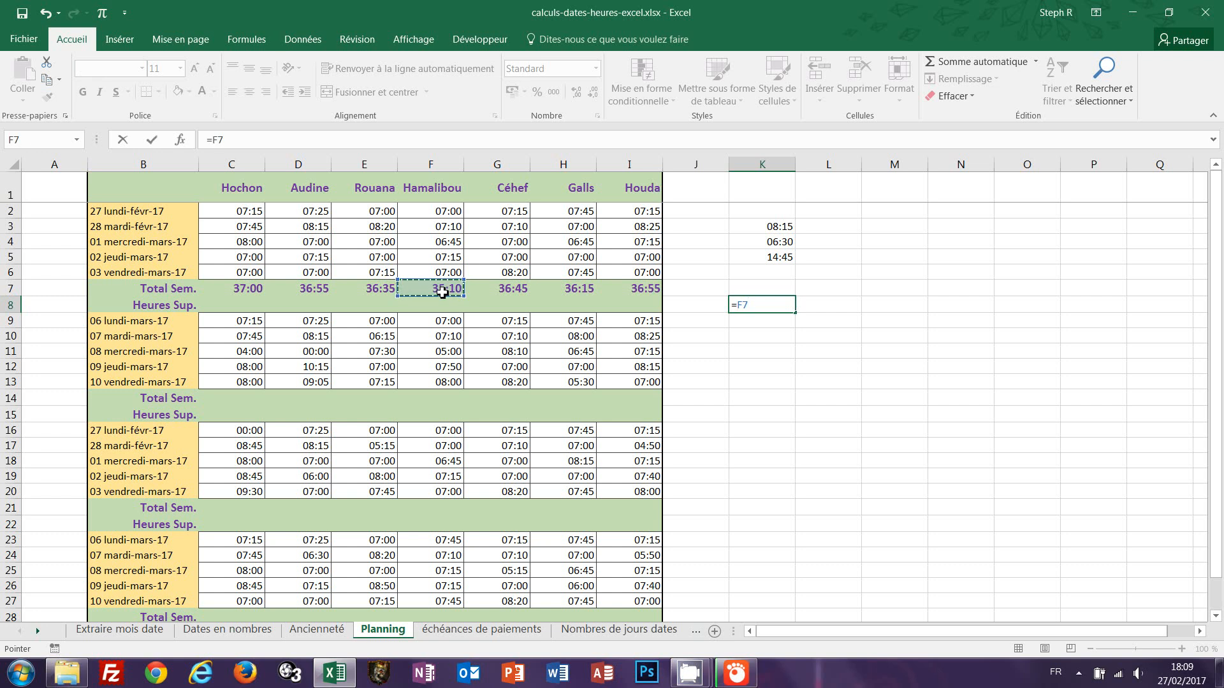
text(/"1:00")
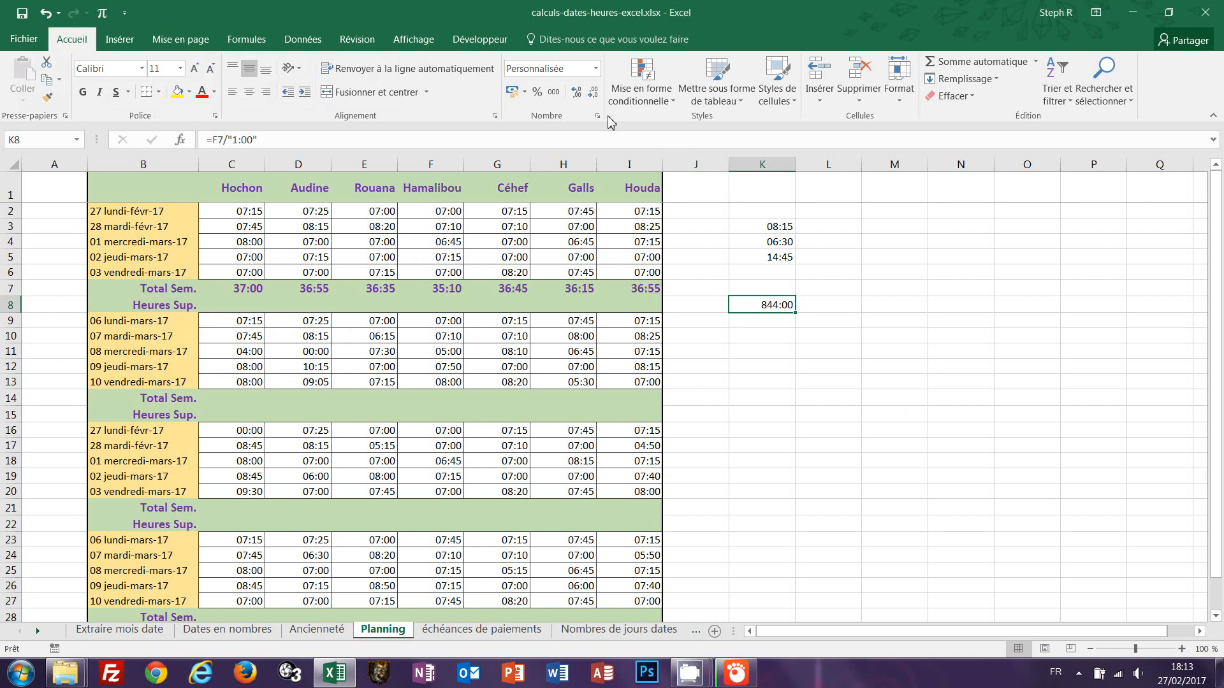
Display K8 in the Standard number format, re-entering its formula and reapplying Standard.
click(596, 69)
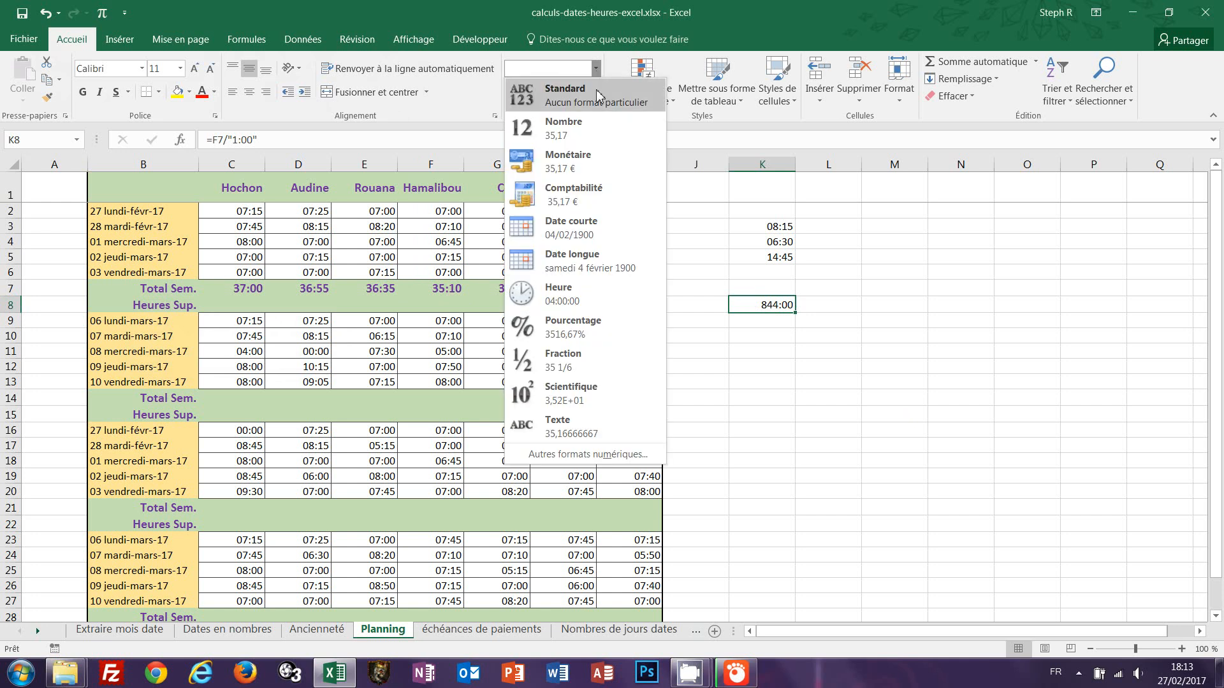
click(594, 101)
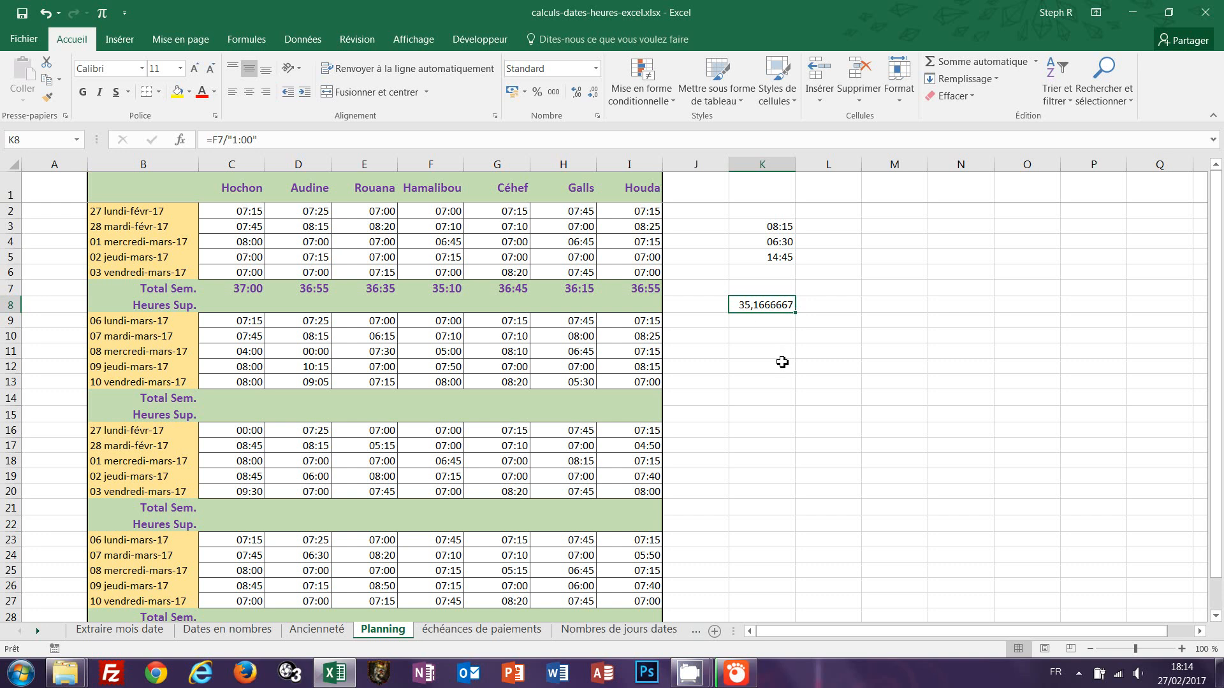
double_click(767, 305)
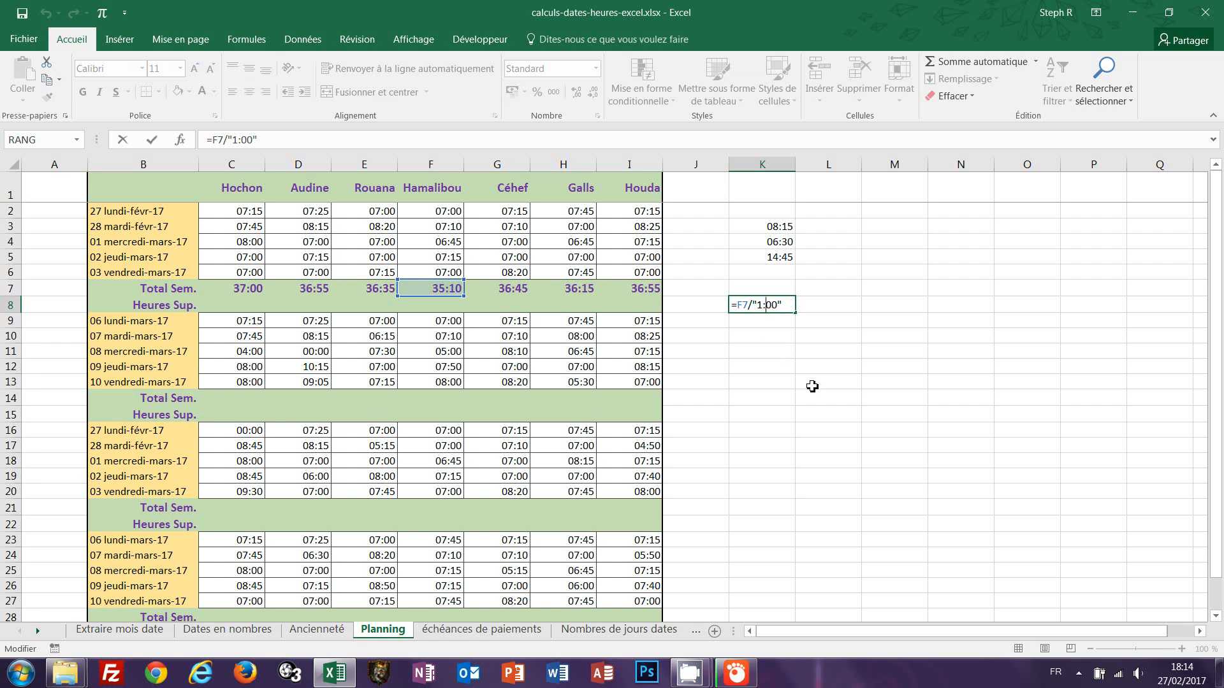
key(ctrl+Return)
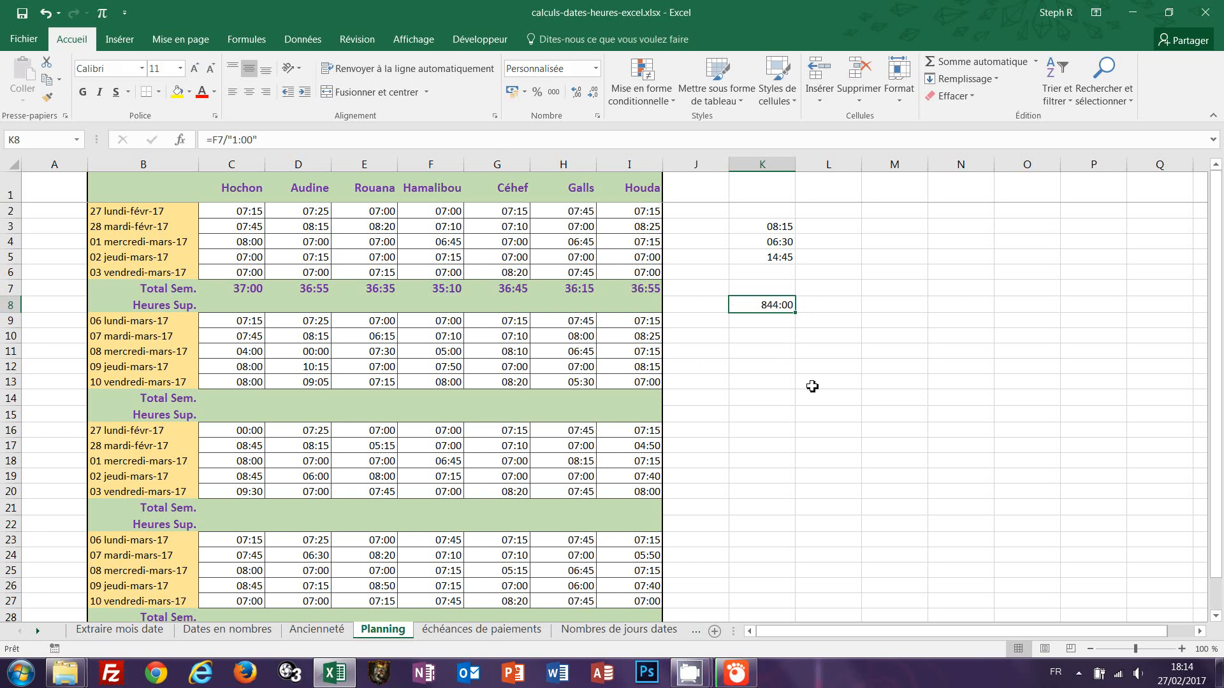
click(596, 68)
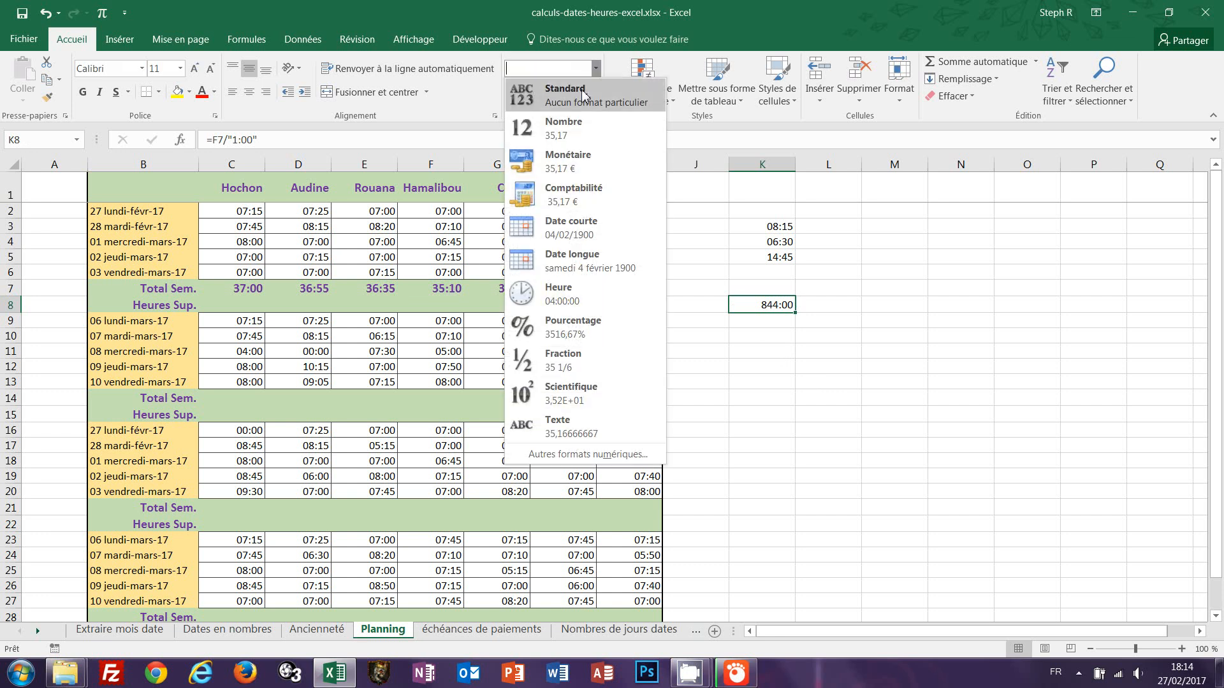
click(583, 95)
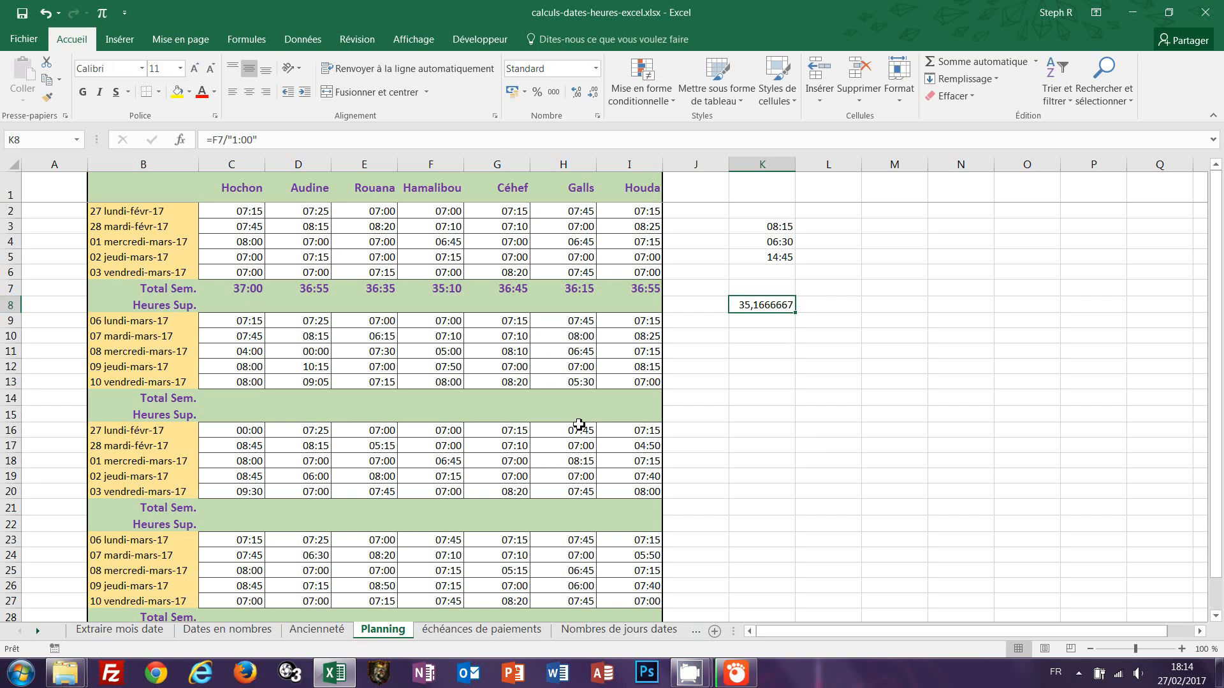
Fill C8:I8 with =SI((C7/"1:00")>35;C7-"35:00";"") to compute overtime beyond 35 hours.
click(245, 304)
drag(245, 304, 634, 303)
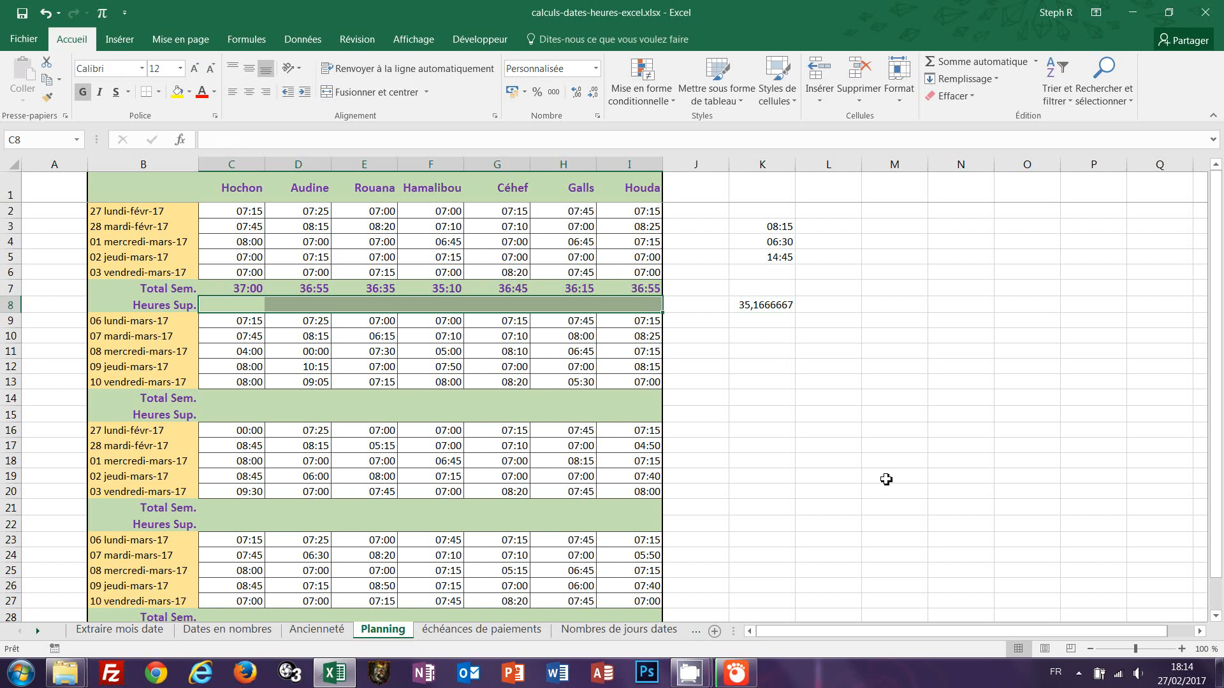
text(=)
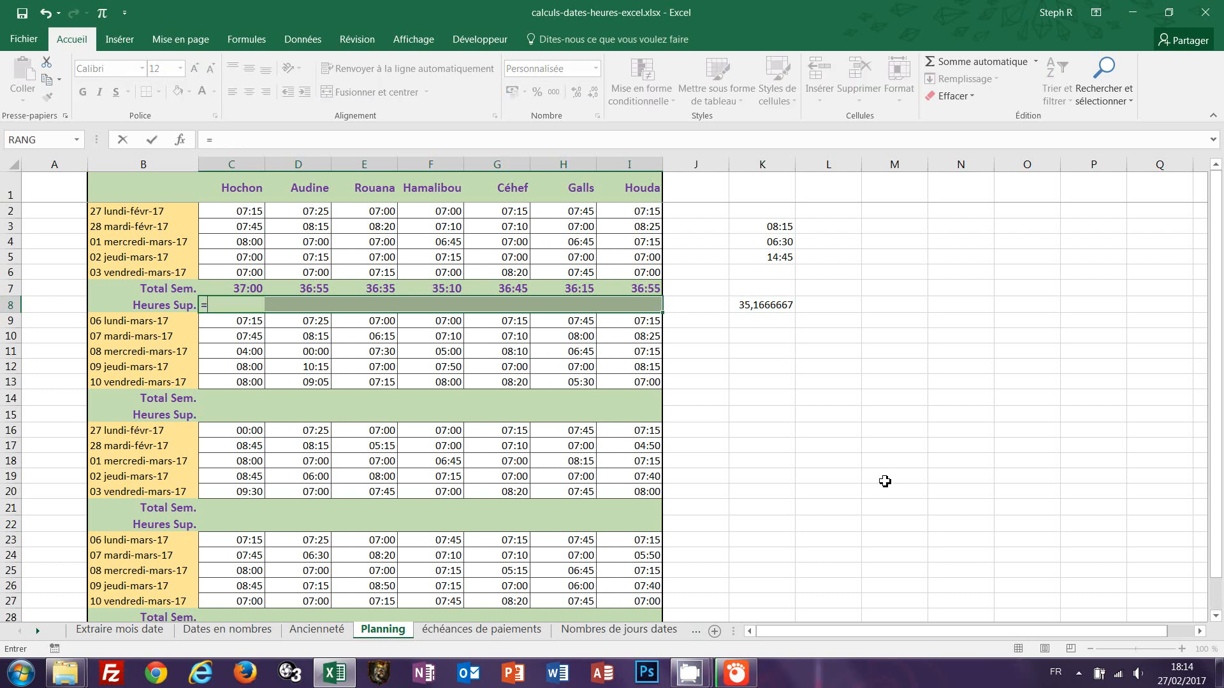
text(si)
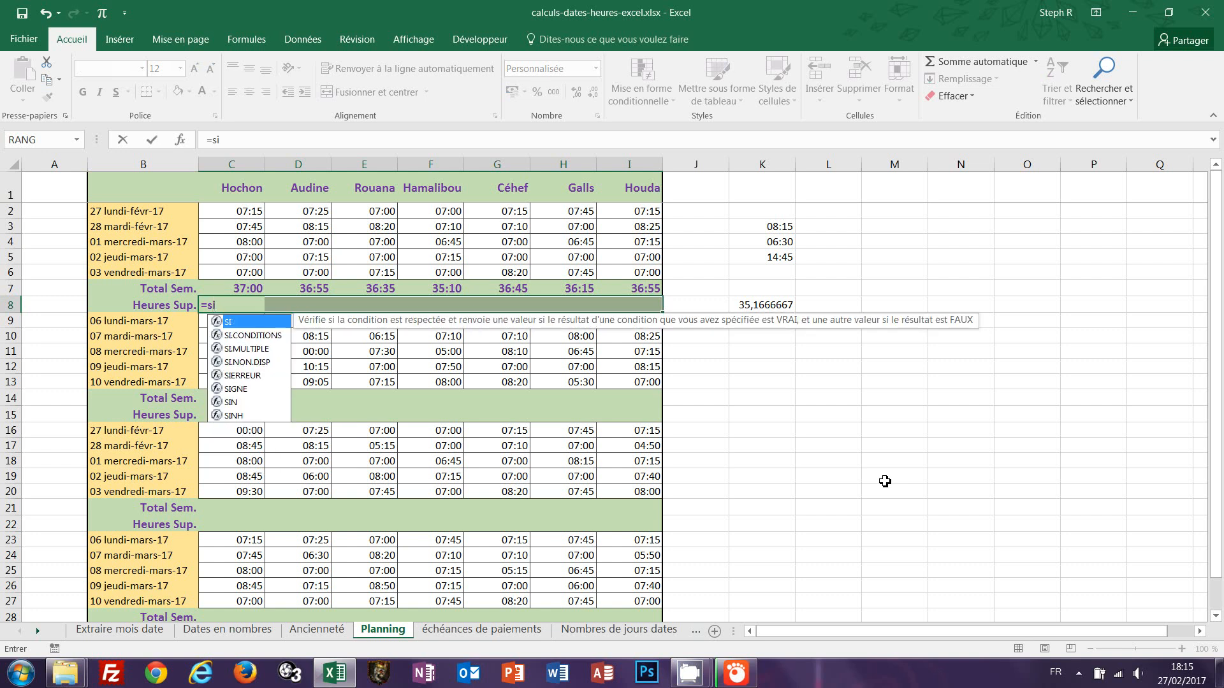
text(()
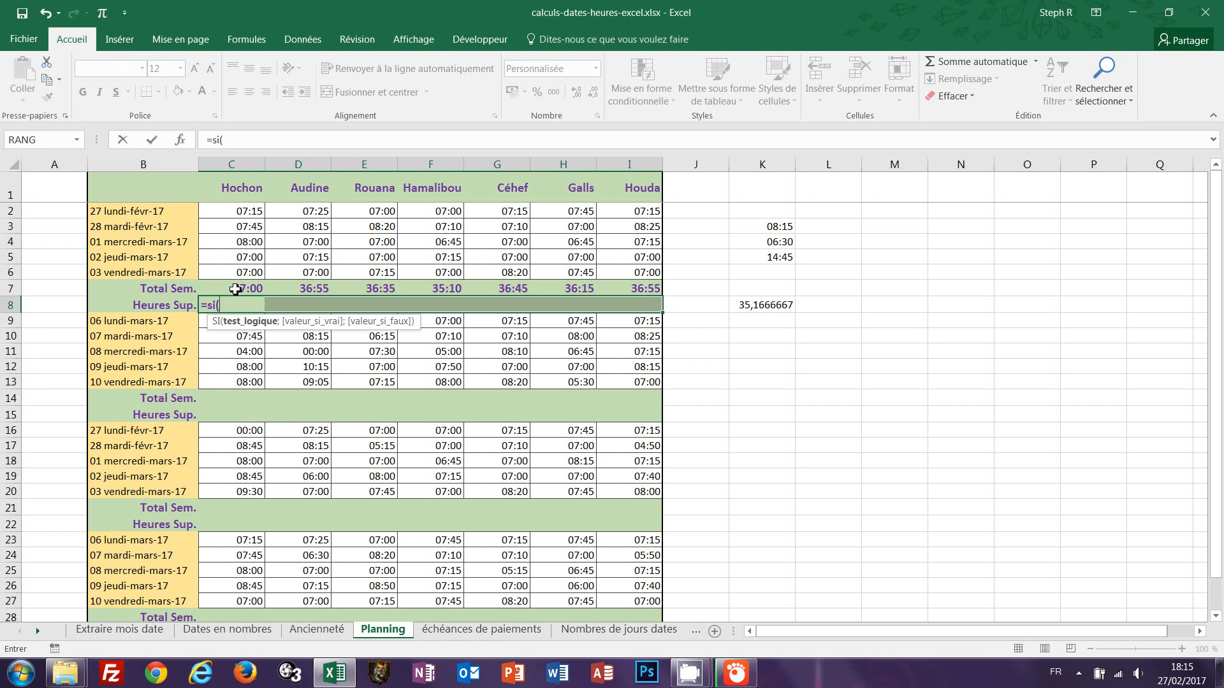
text(()
click(241, 292)
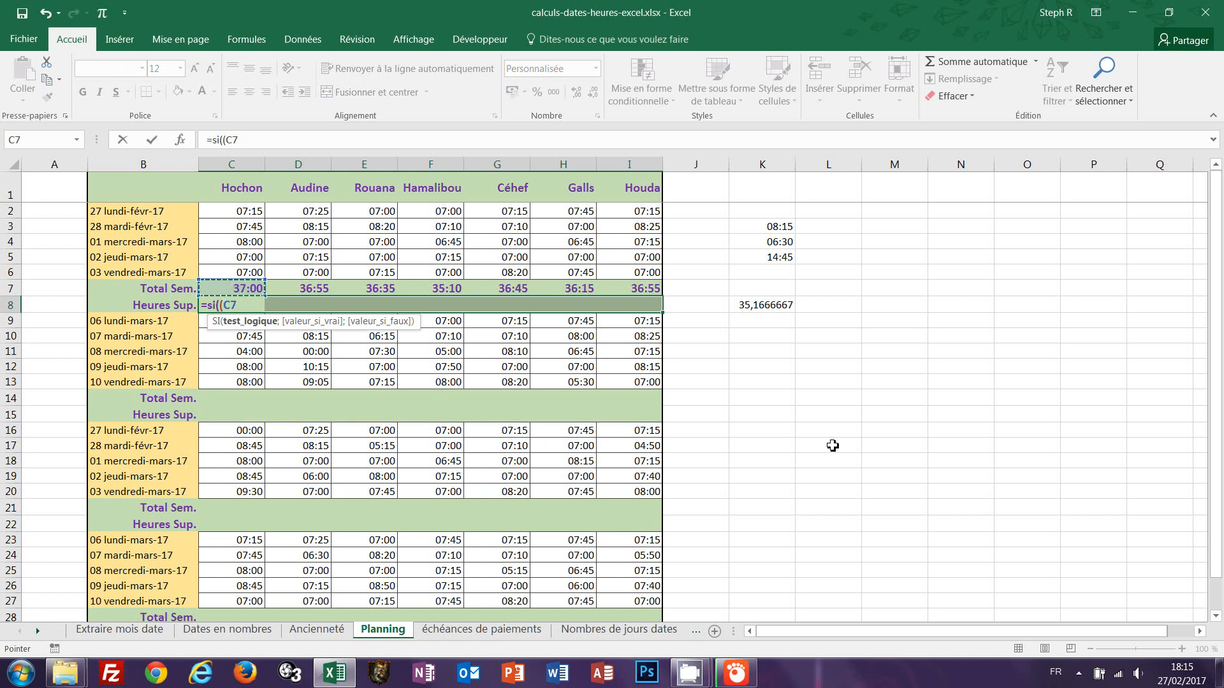
text(/"1:00")>35)
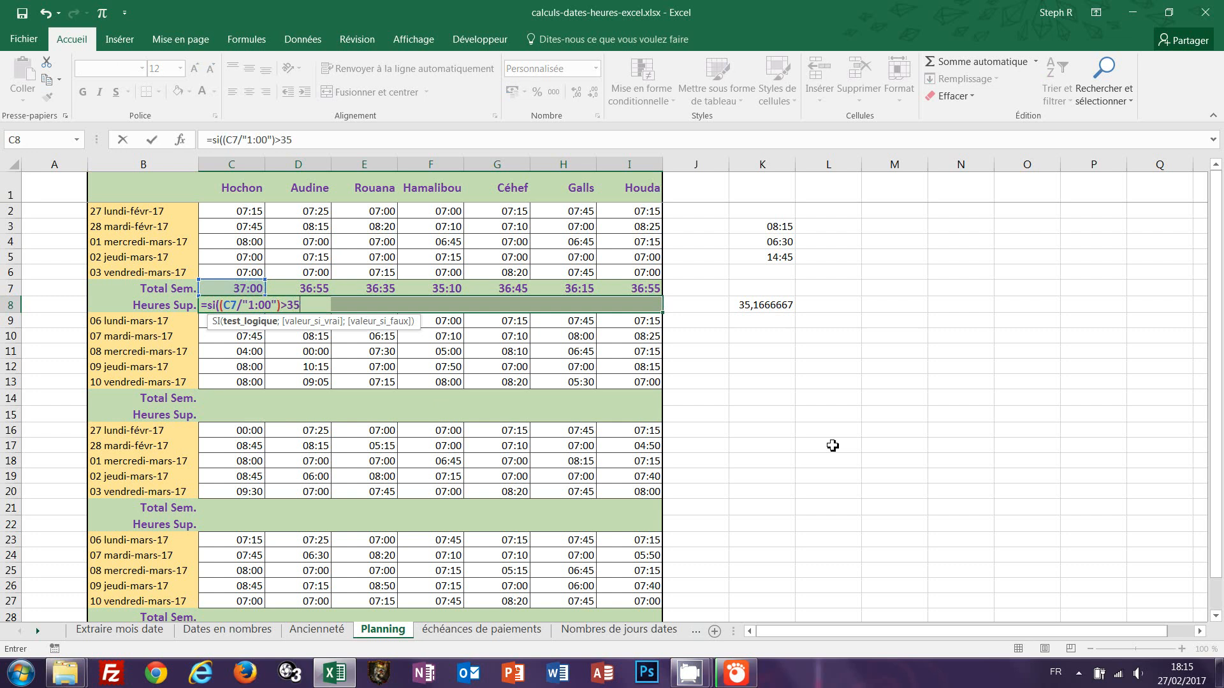
text(;)
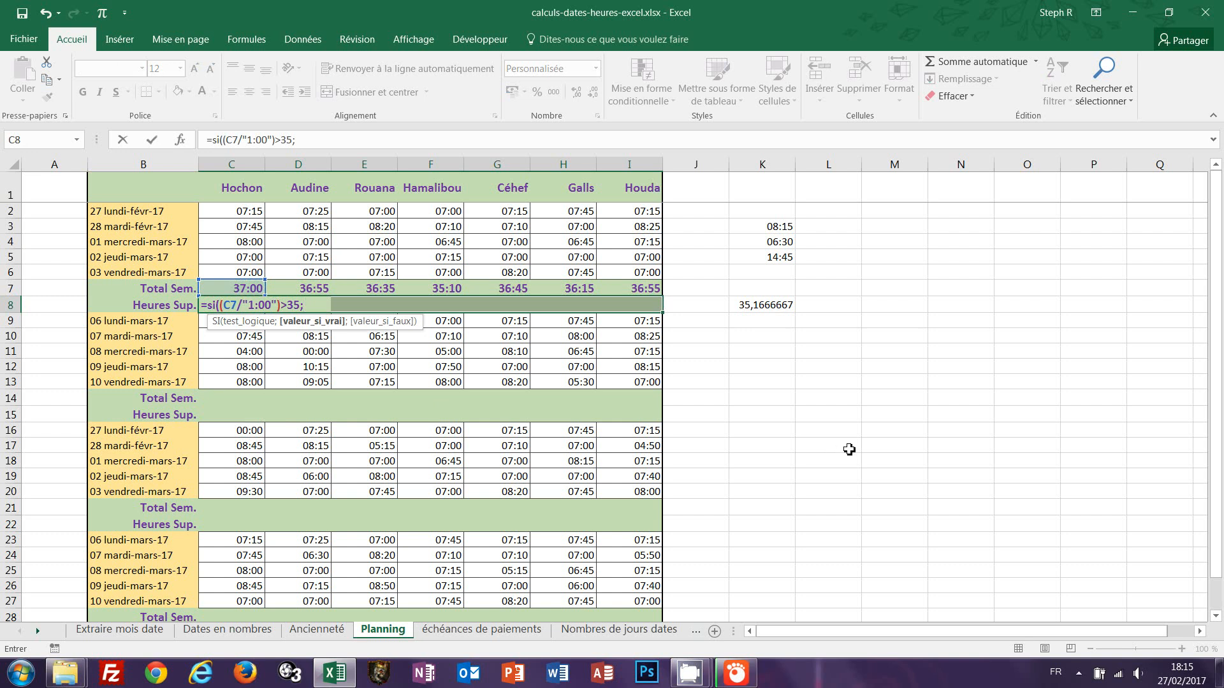
click(246, 289)
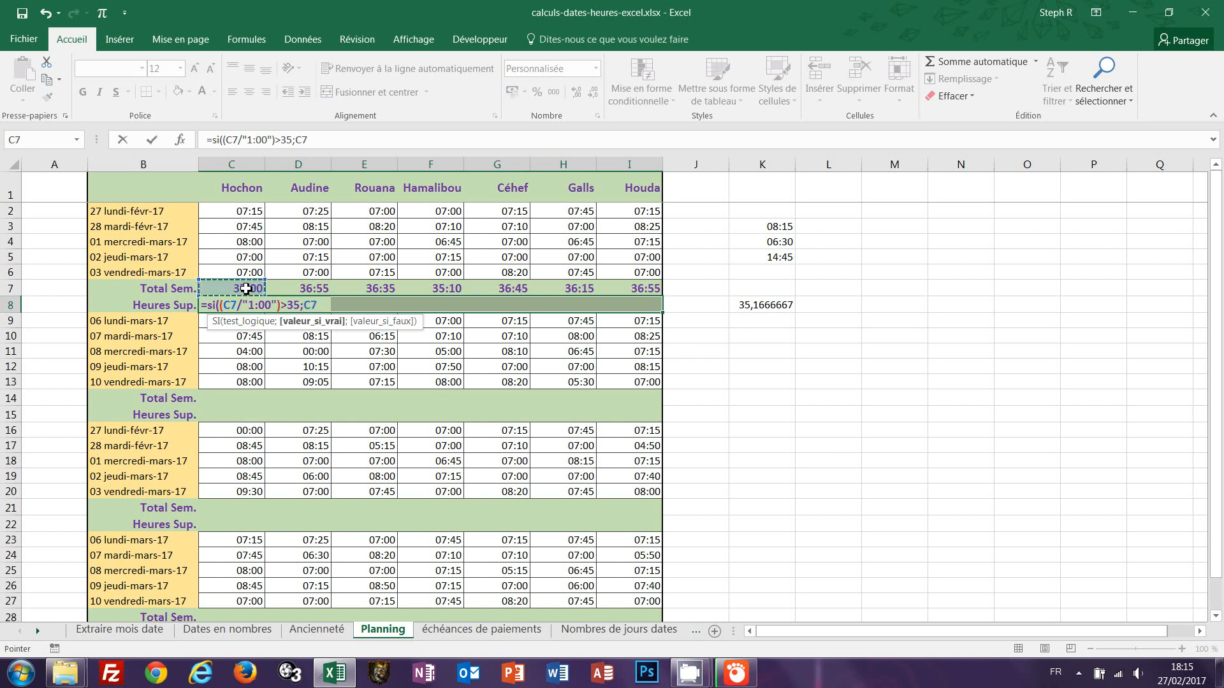
text(-"35)
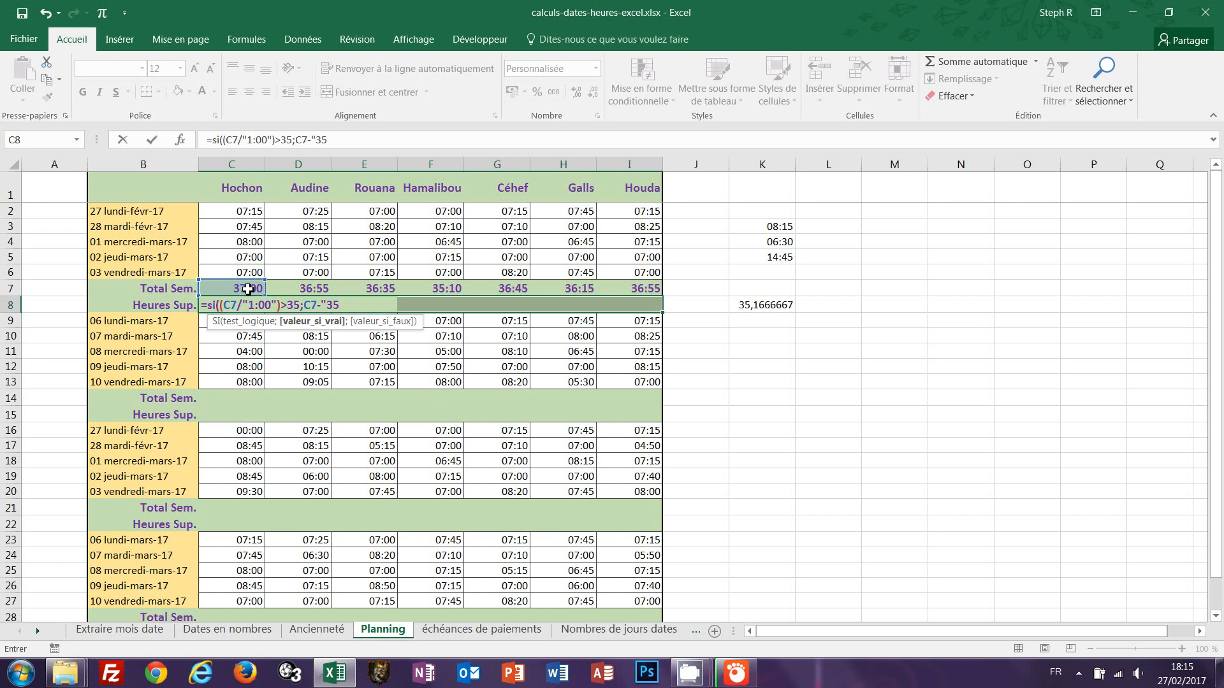
text(:00";)
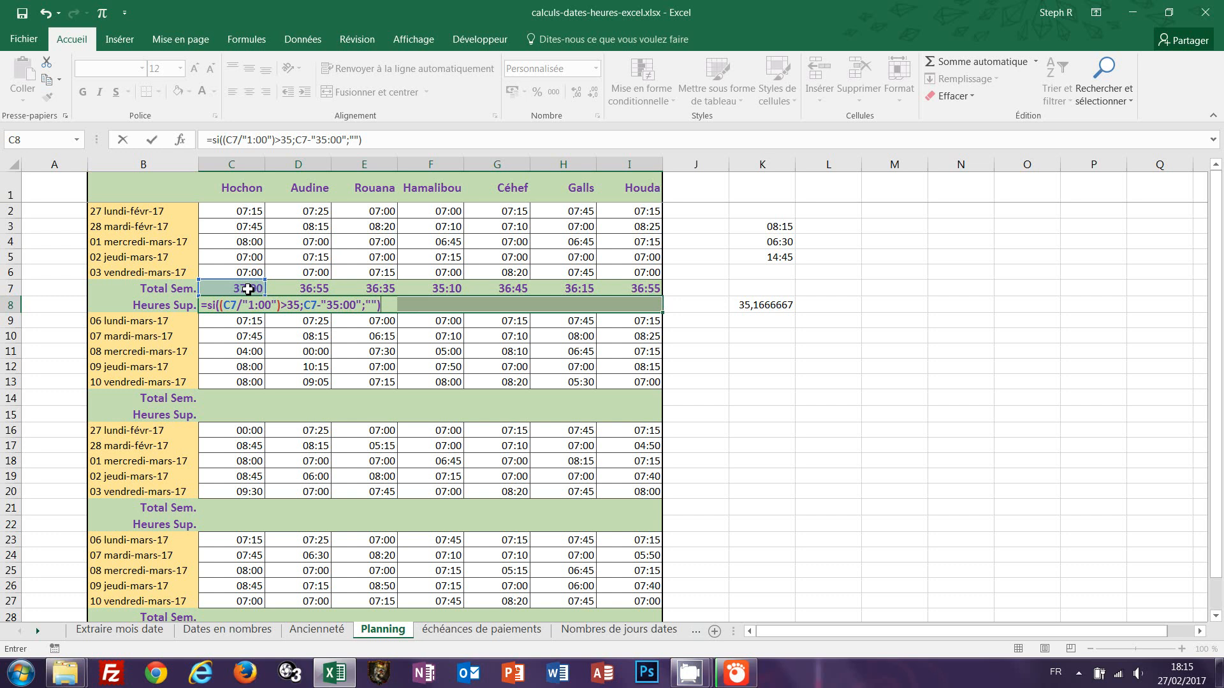
key(ctrl+Return)
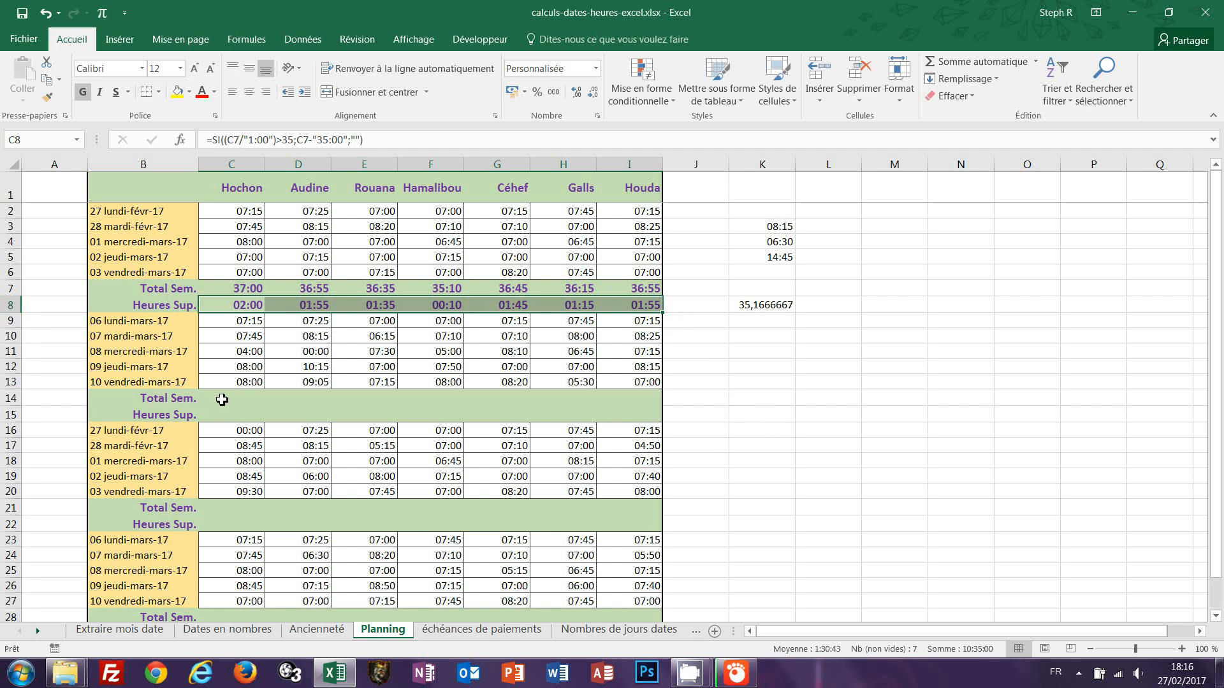
Copy the Total Sem. and Heures Sup. formulas in C7:I8 and paste them into the second week at C14.
scroll(730, 442, down, 2)
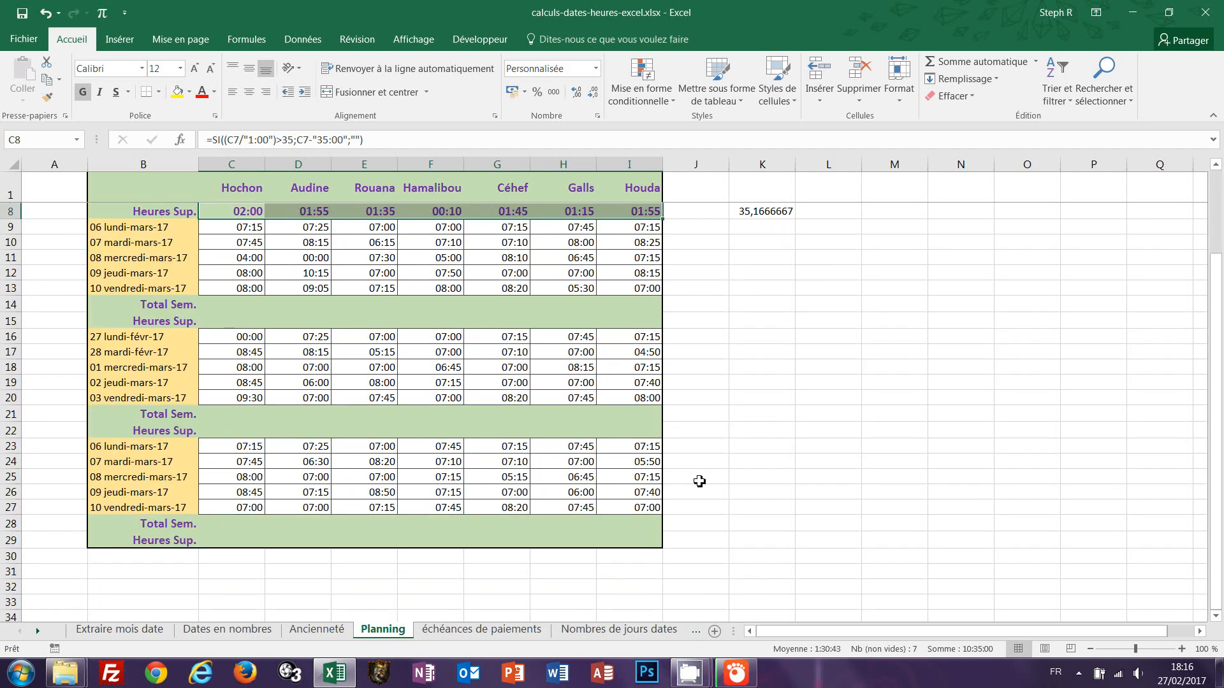
scroll(702, 481, up, 2)
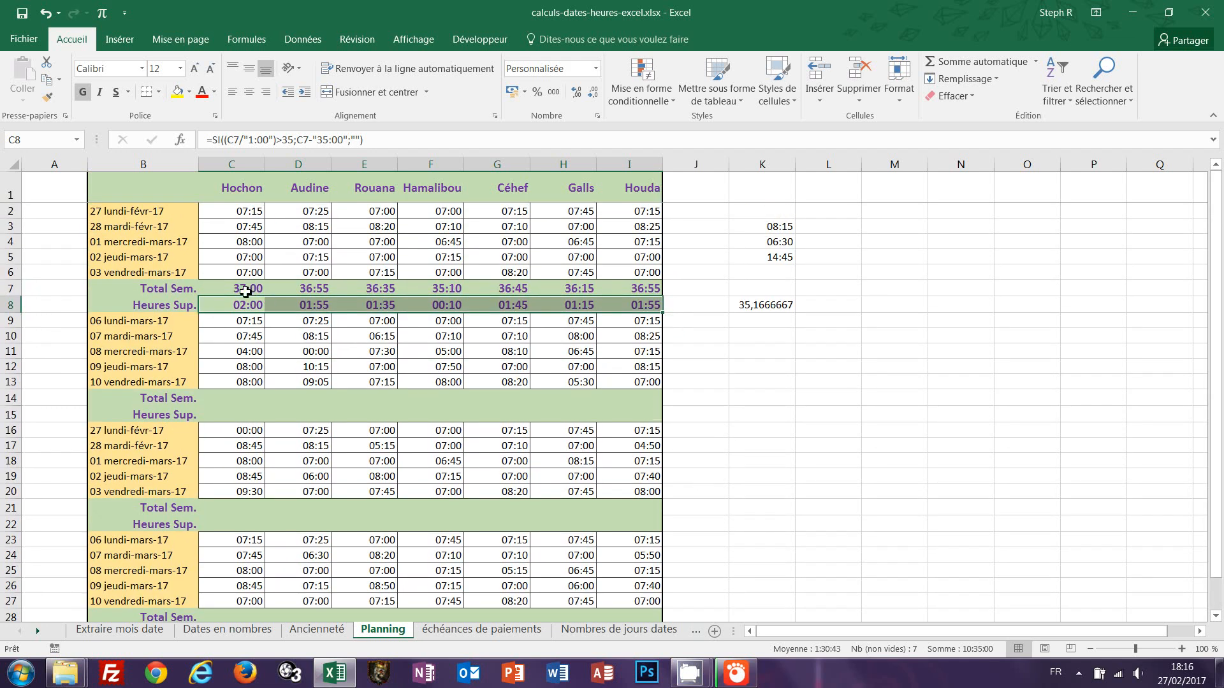
drag(246, 288, 632, 309)
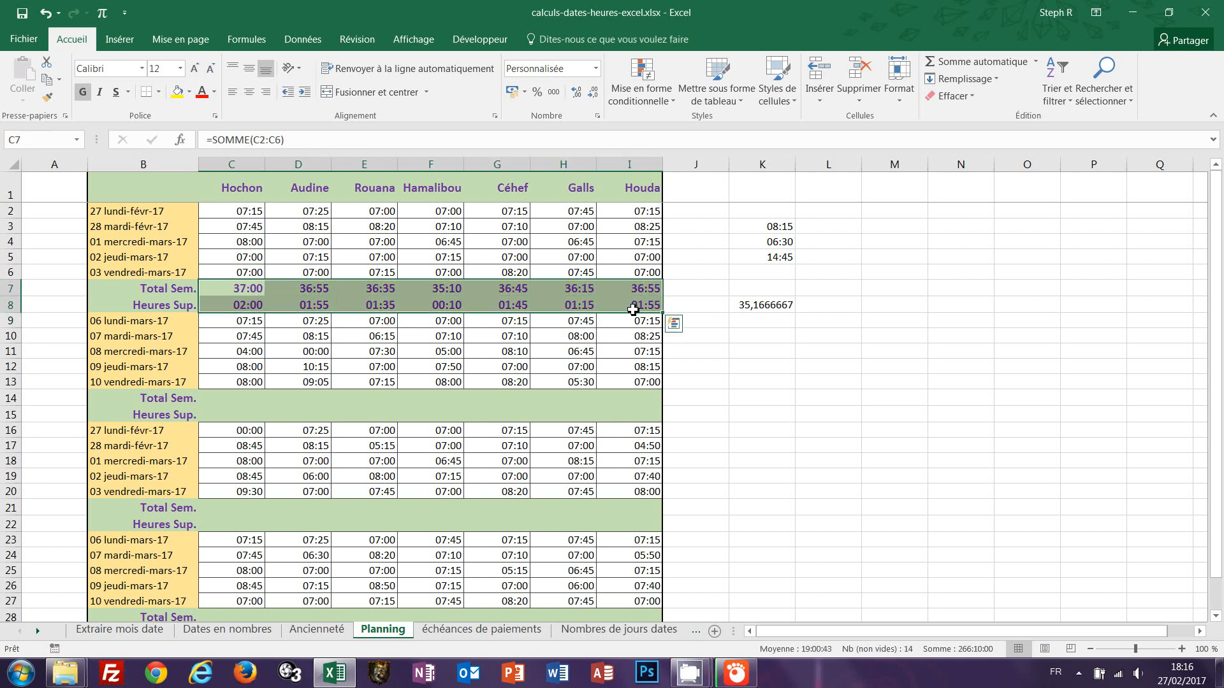
key(ctrl+c)
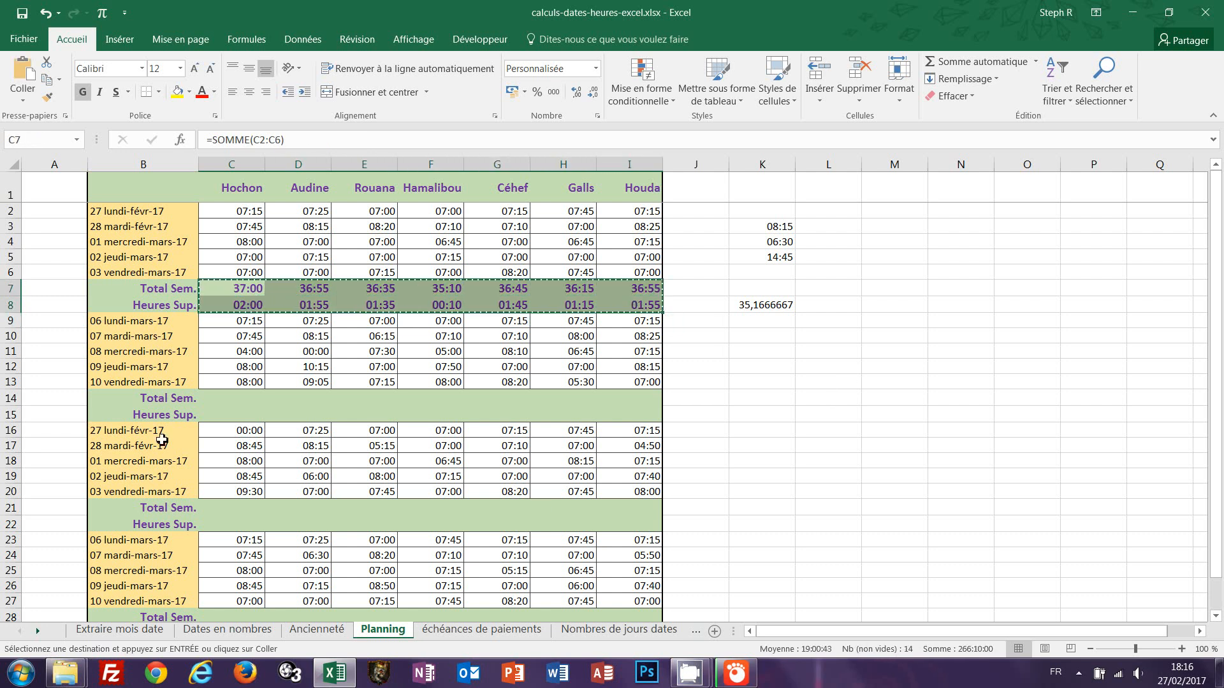
click(213, 398)
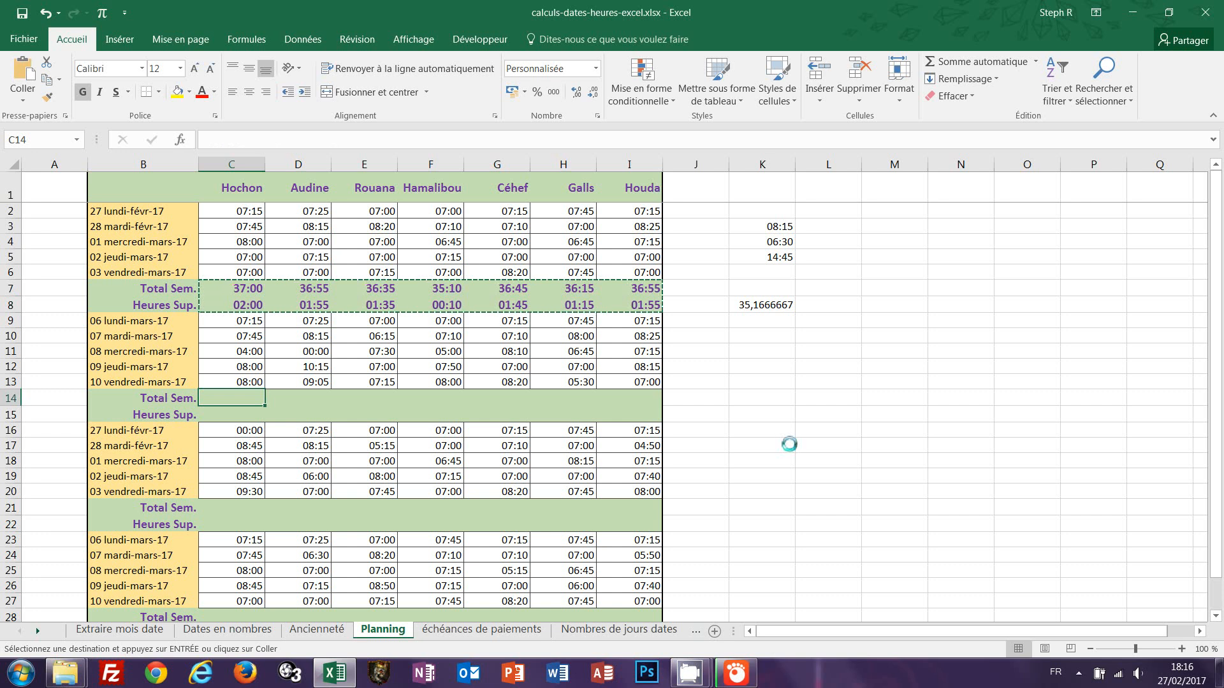
key(ctrl+v)
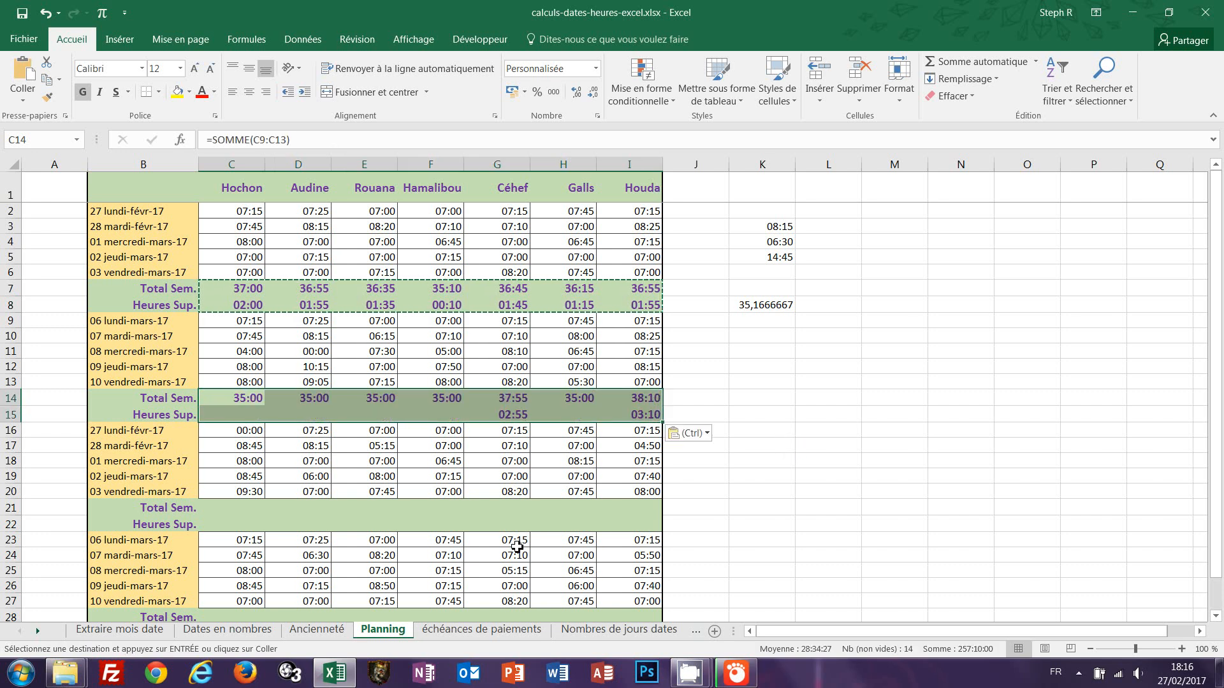
Paste the Total Sem. and Heures Sup. formulas into the third and fourth weeks at C21 and C28.
click(216, 508)
key(ctrl+v)
scroll(791, 493, down, 2)
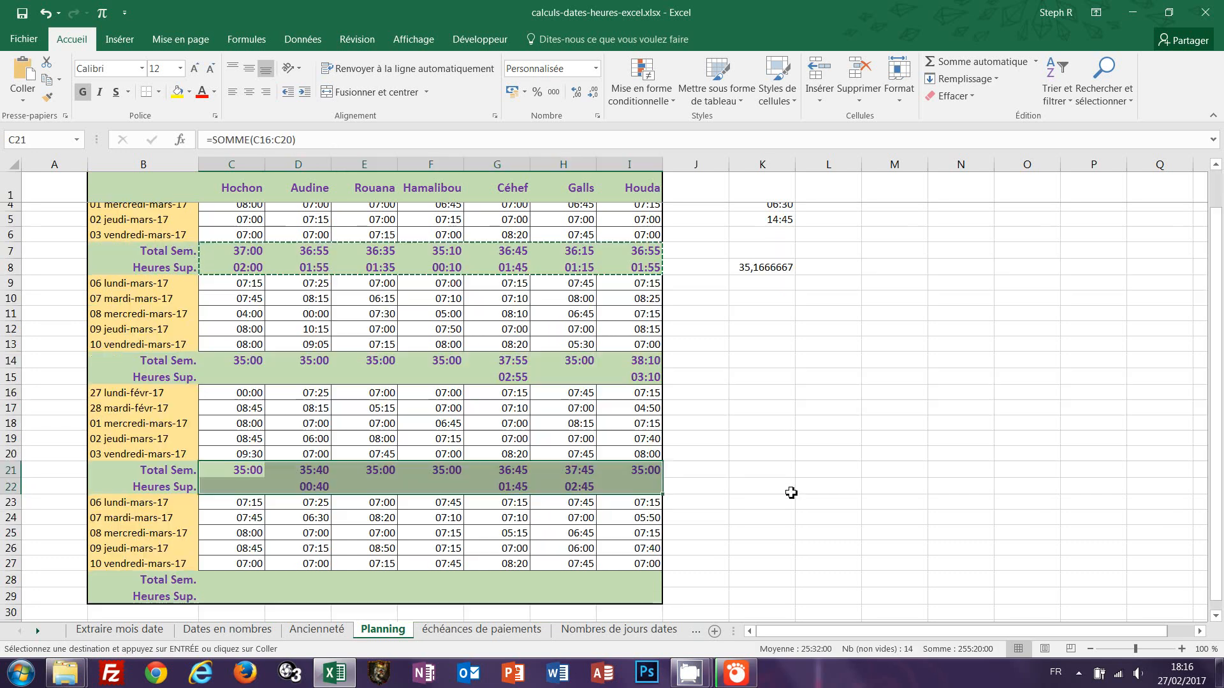
click(246, 524)
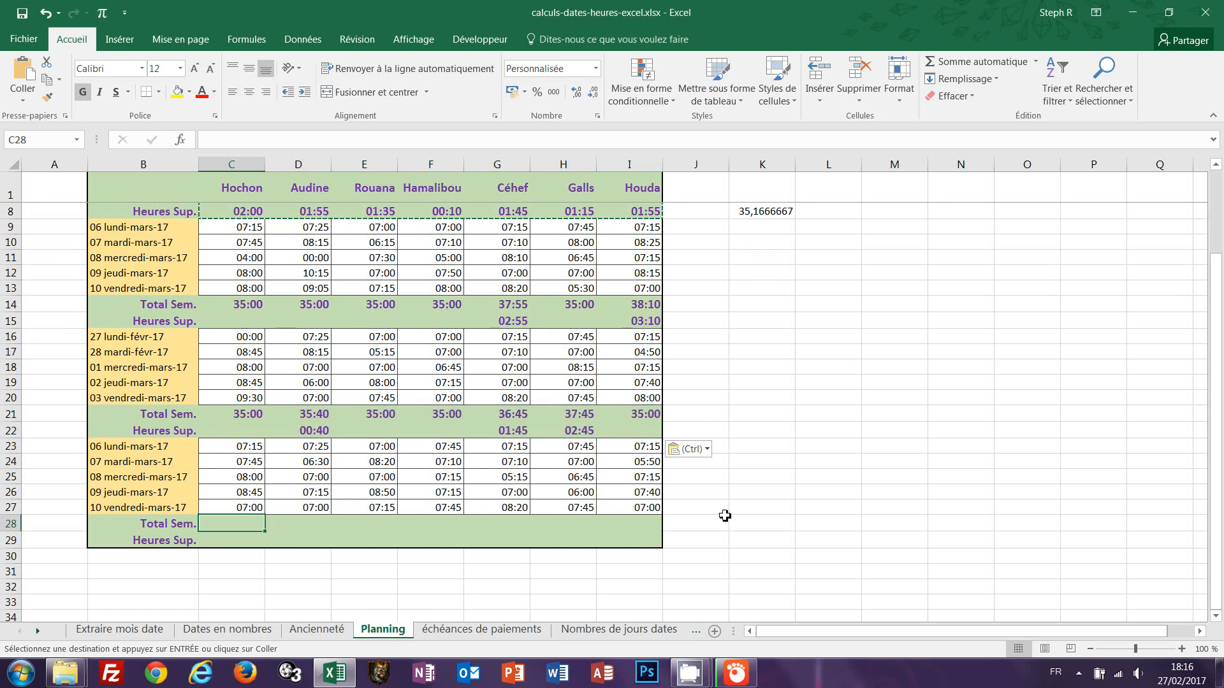
key(ctrl+v)
scroll(753, 528, up, 2)
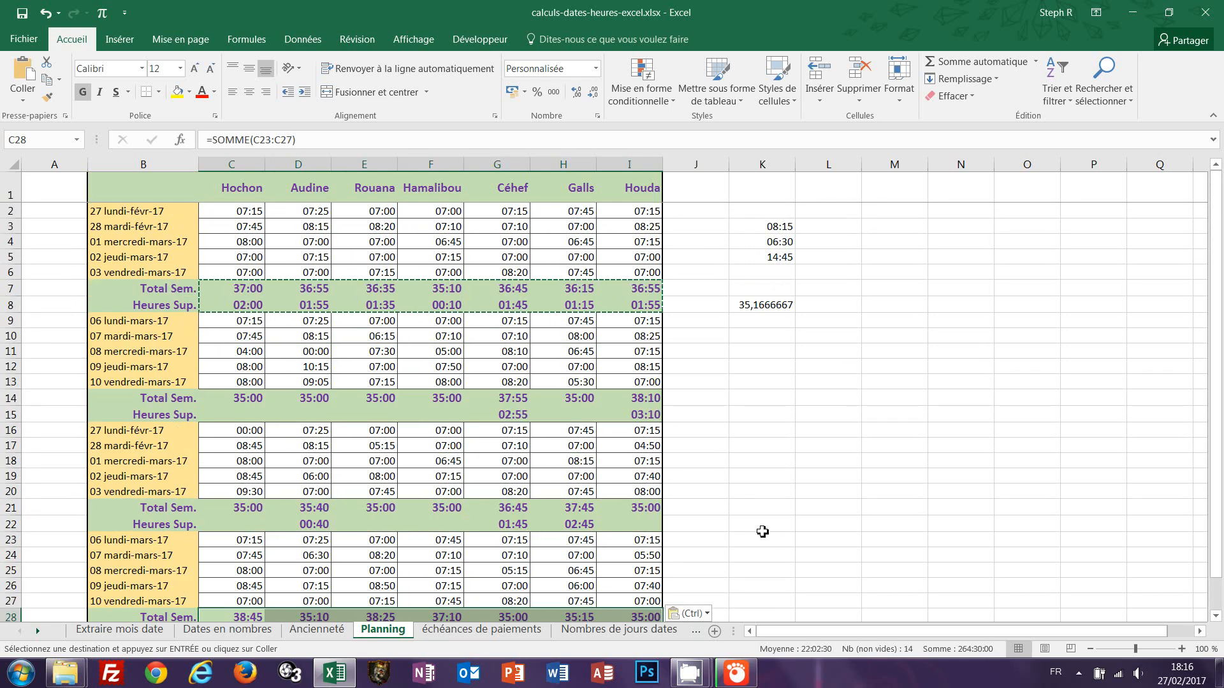
scroll(762, 531, down, 1)
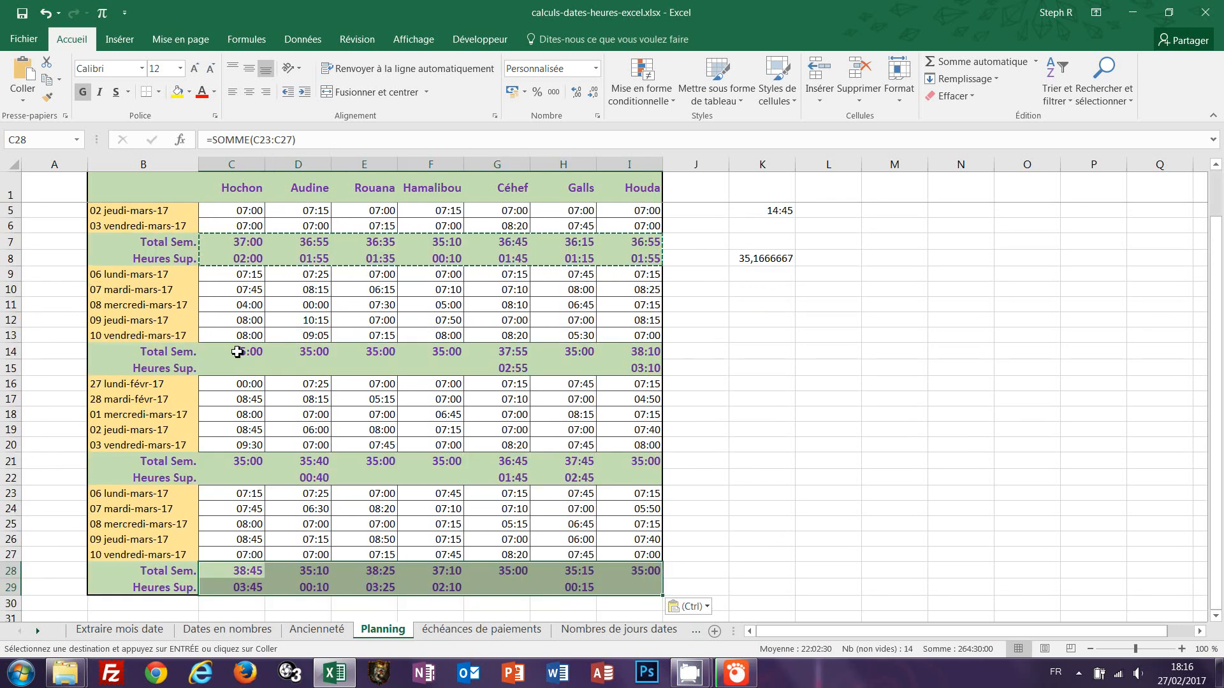
Inspect the pasted week-two total and overtime formulas in C14, G14 and G15.
double_click(237, 352)
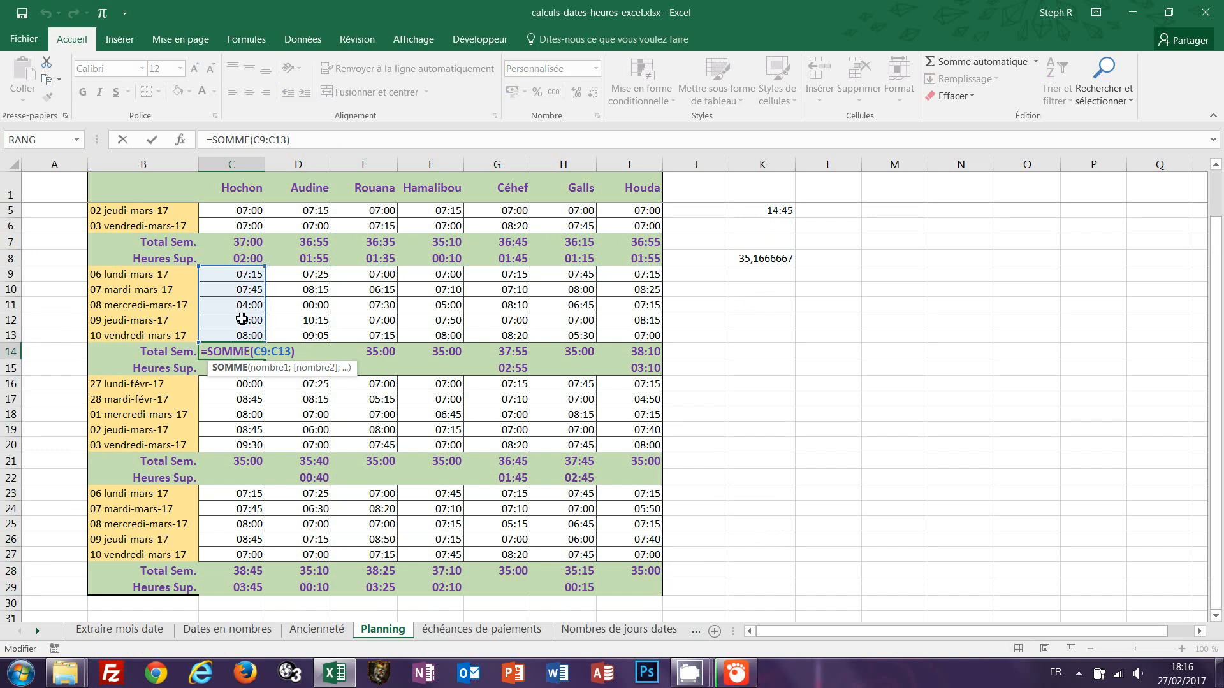
key(Escape)
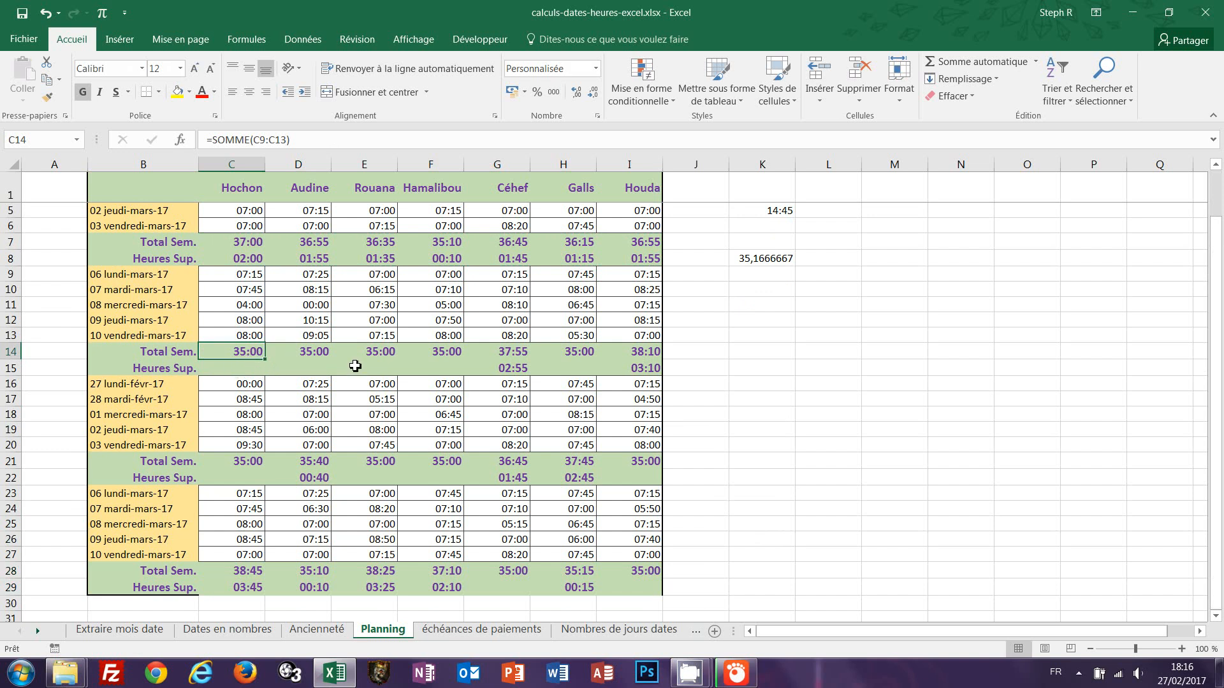
double_click(510, 353)
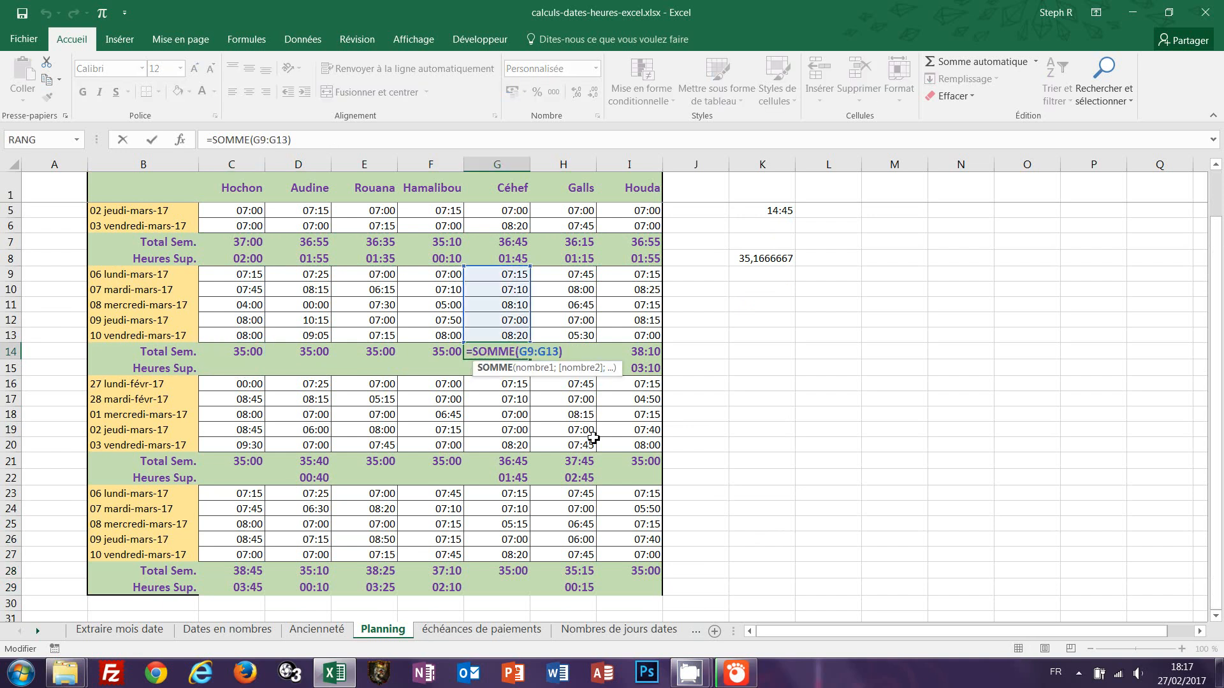
key(ctrl+Return)
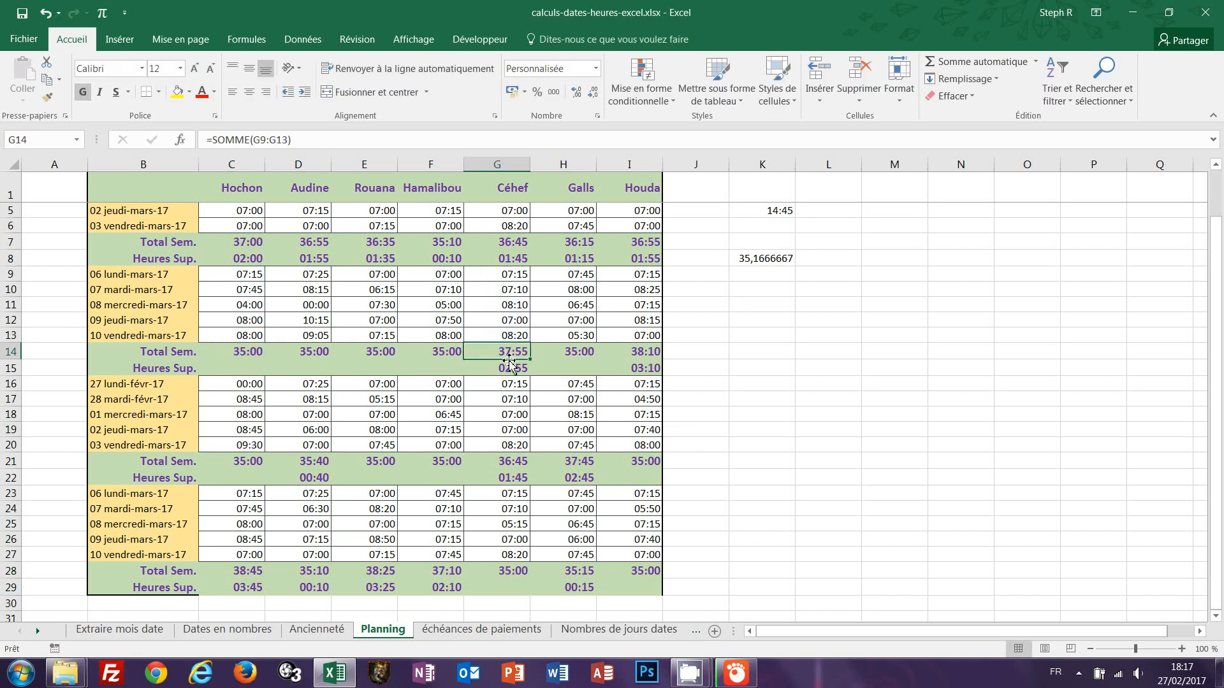
double_click(489, 372)
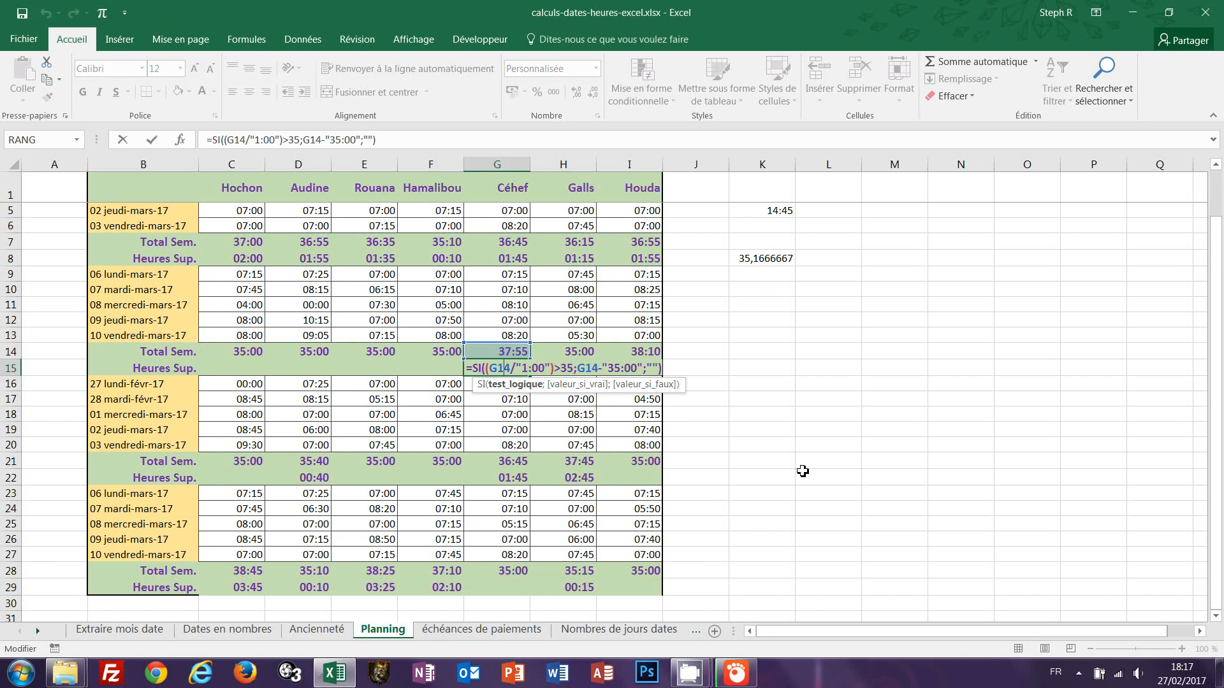
key(ctrl+Return)
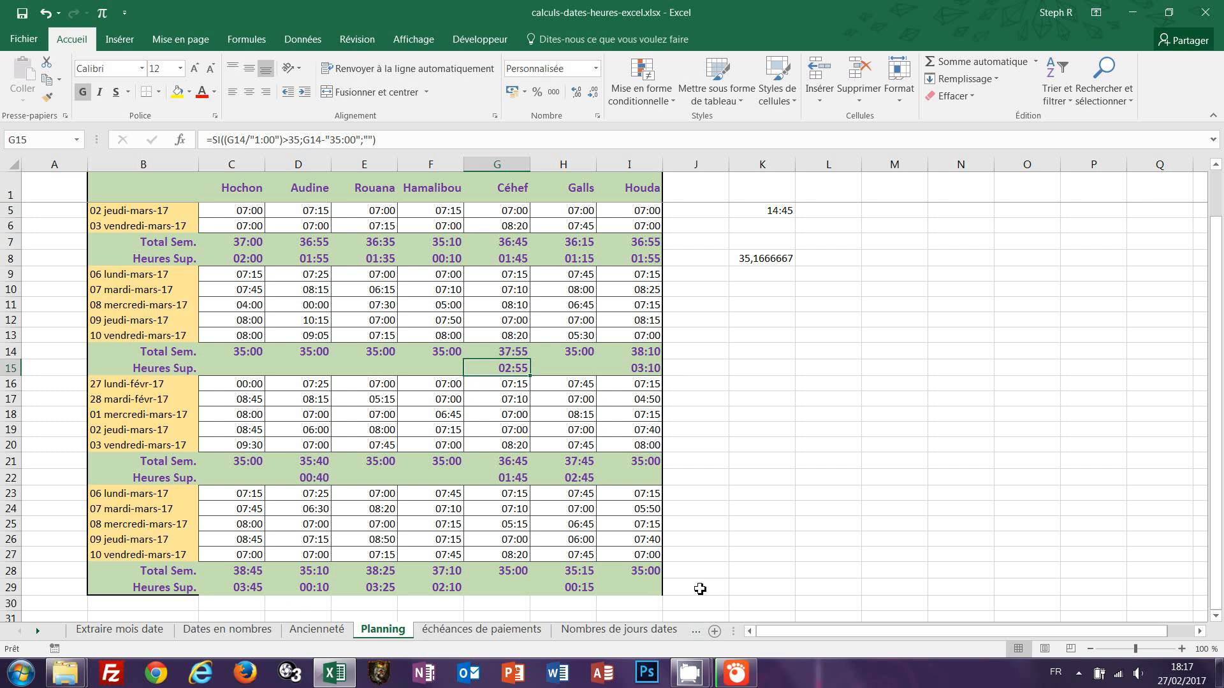
scroll(710, 584, up, 1)
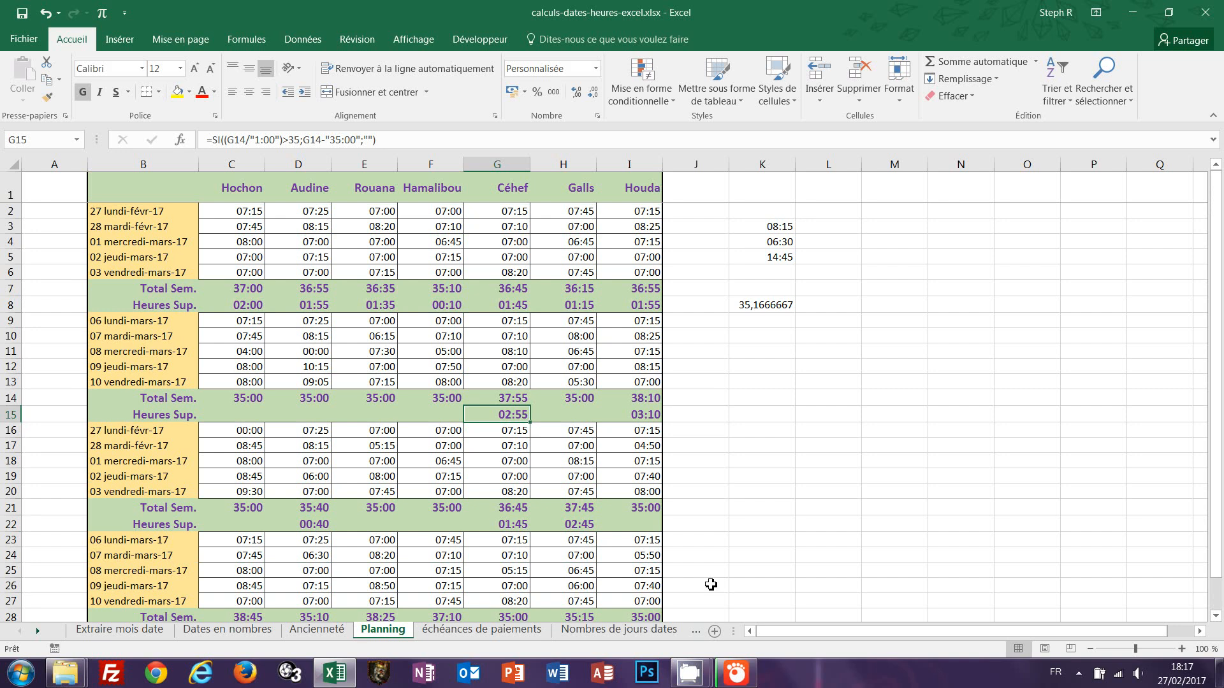
On the échéances de paiements sheet, enter =B4+15 in E4 for the 15-day due date.
click(500, 637)
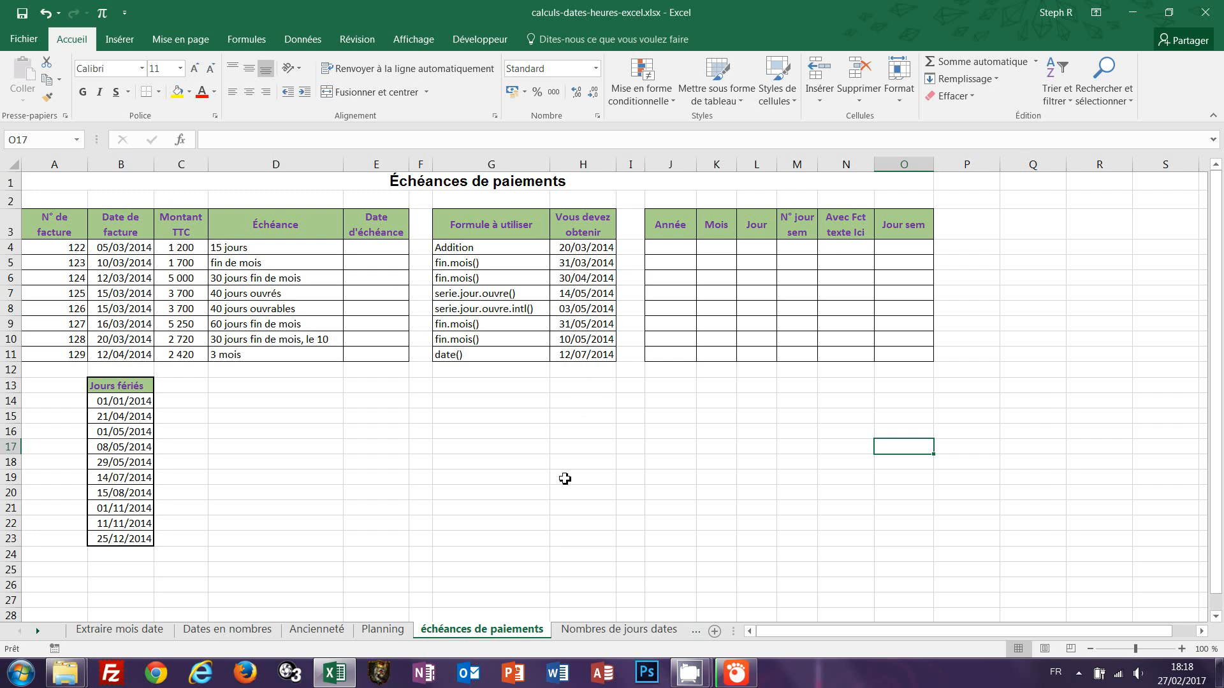
click(373, 251)
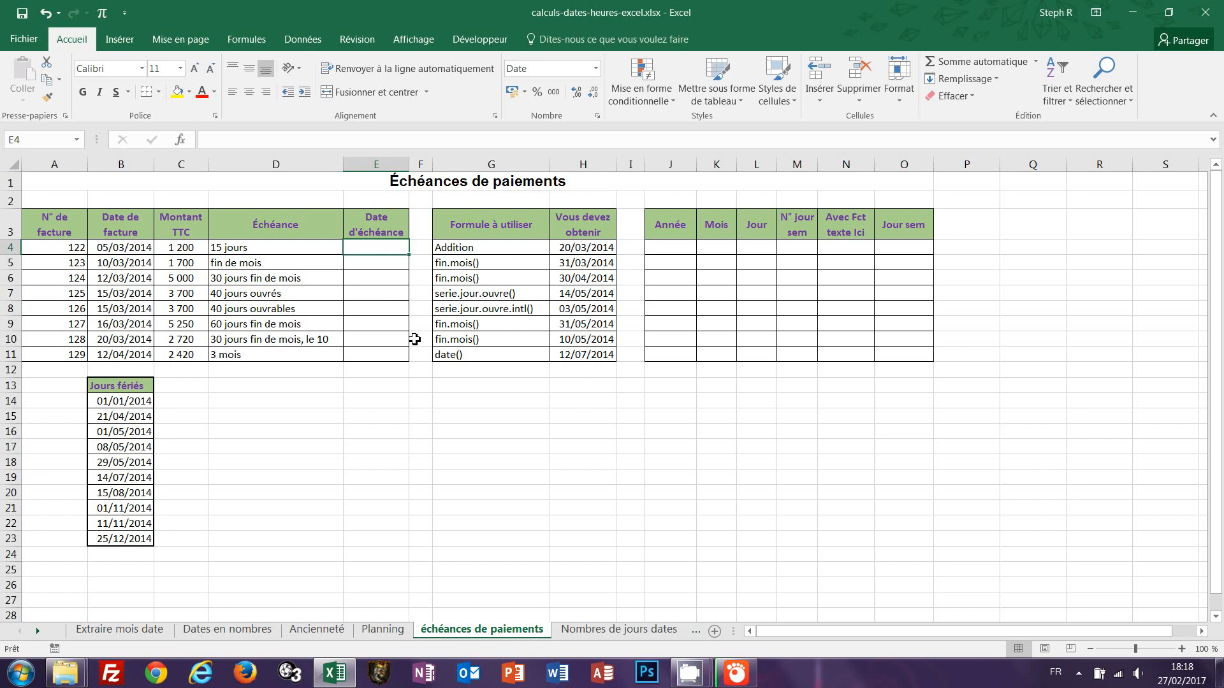
text(=)
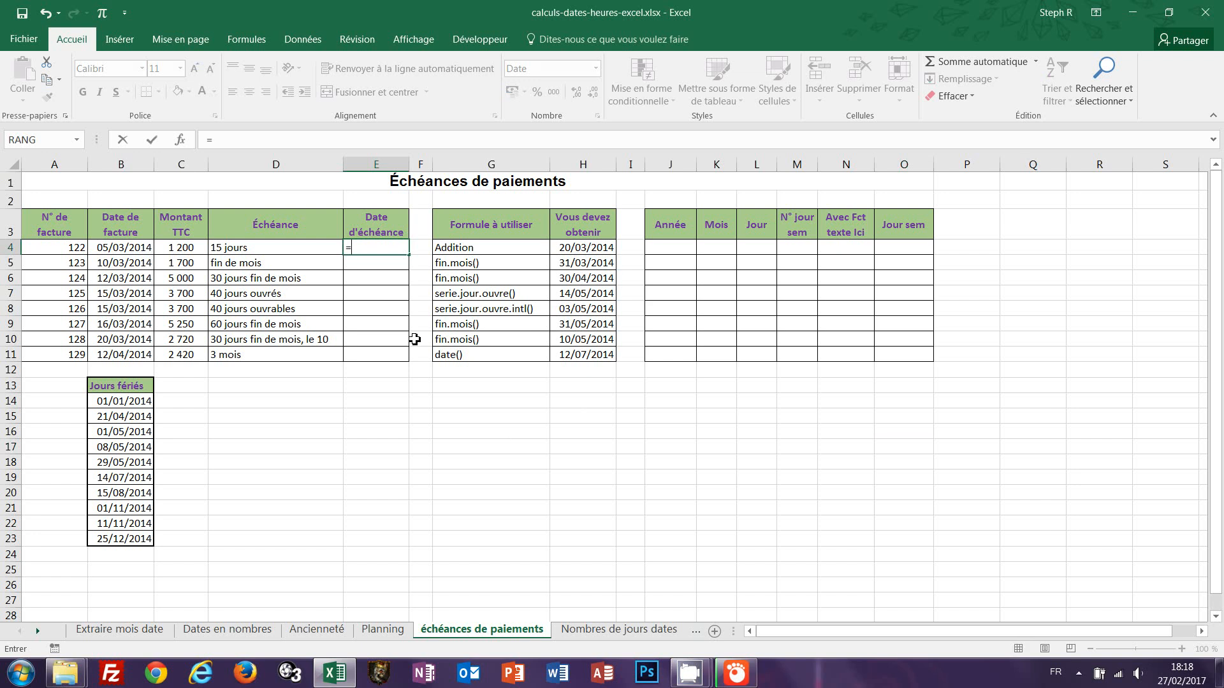
click(123, 248)
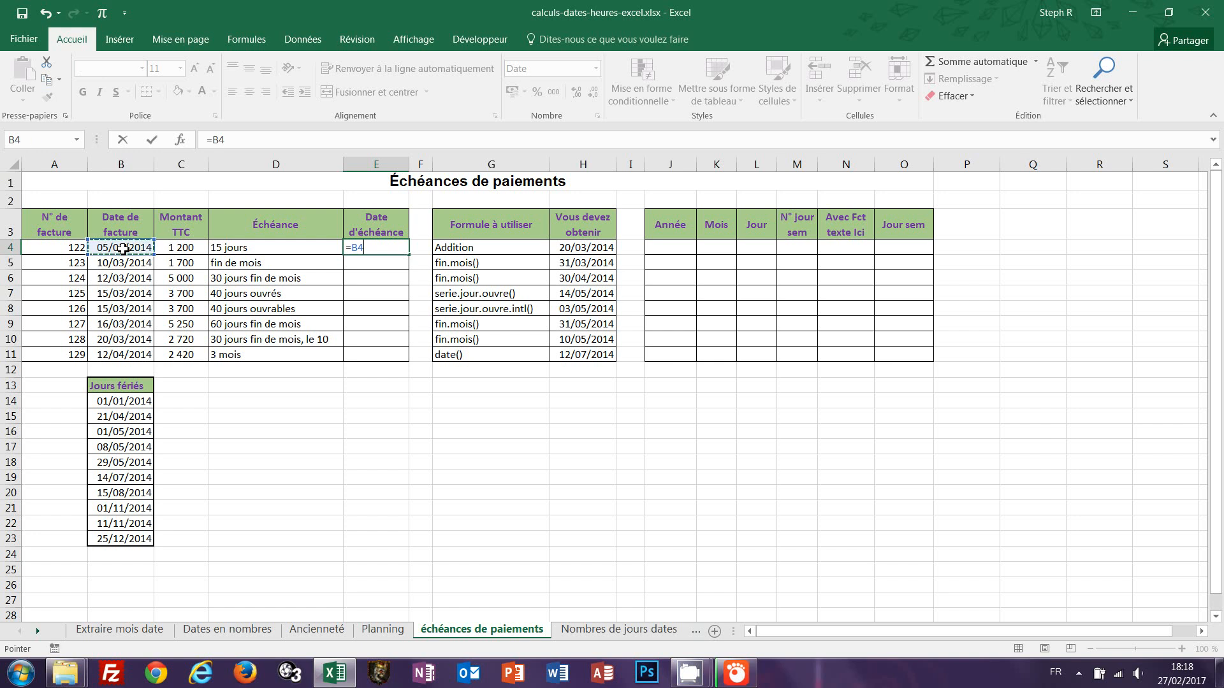
text(+15)
key(ctrl+Return)
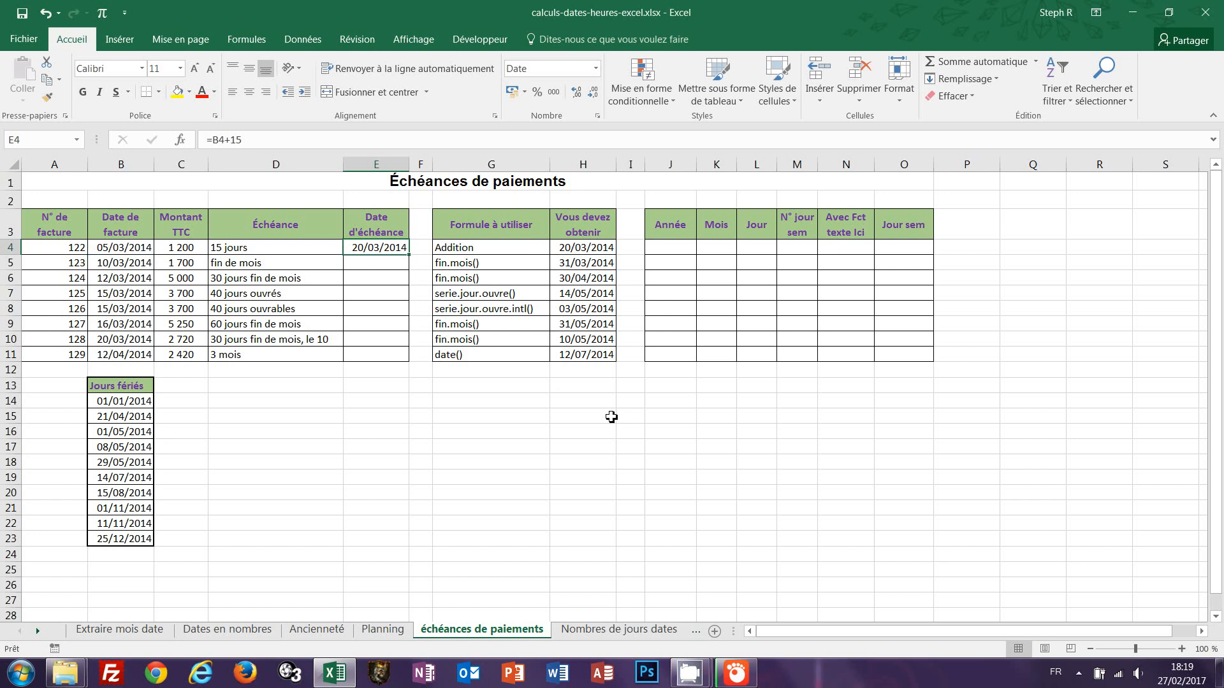
Enter =FIN.MOIS(B5;0) in E5 to get the end-of-month due date.
click(364, 264)
text(=)
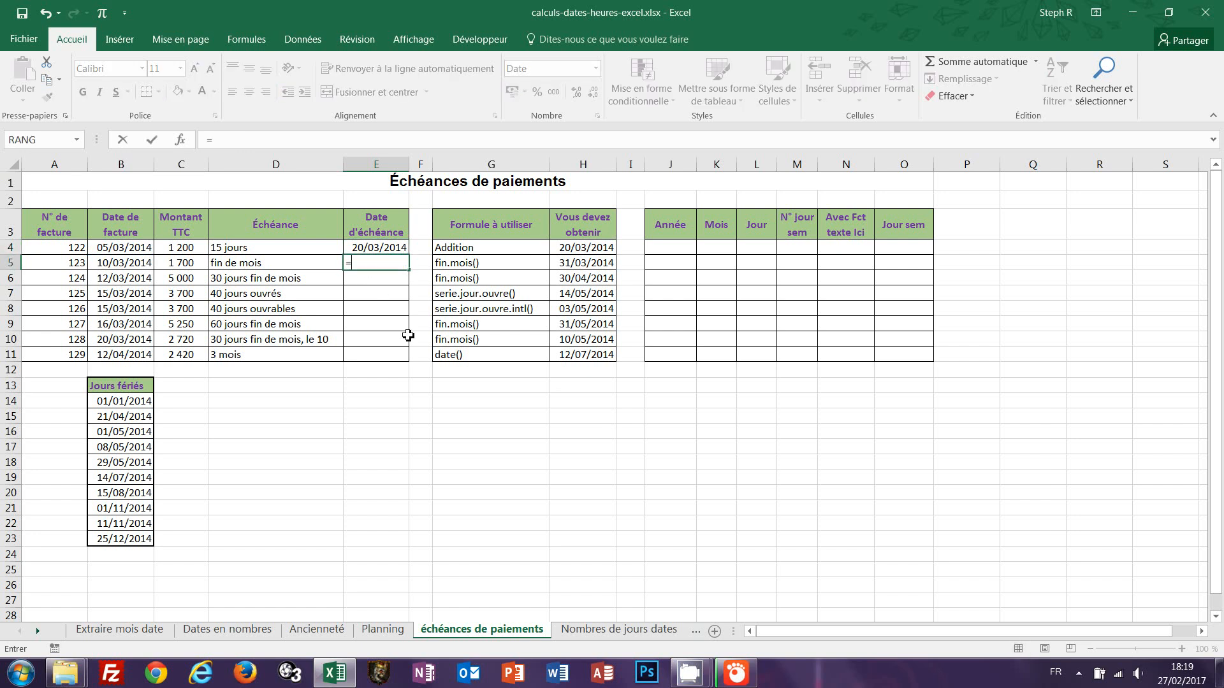
text(fin)
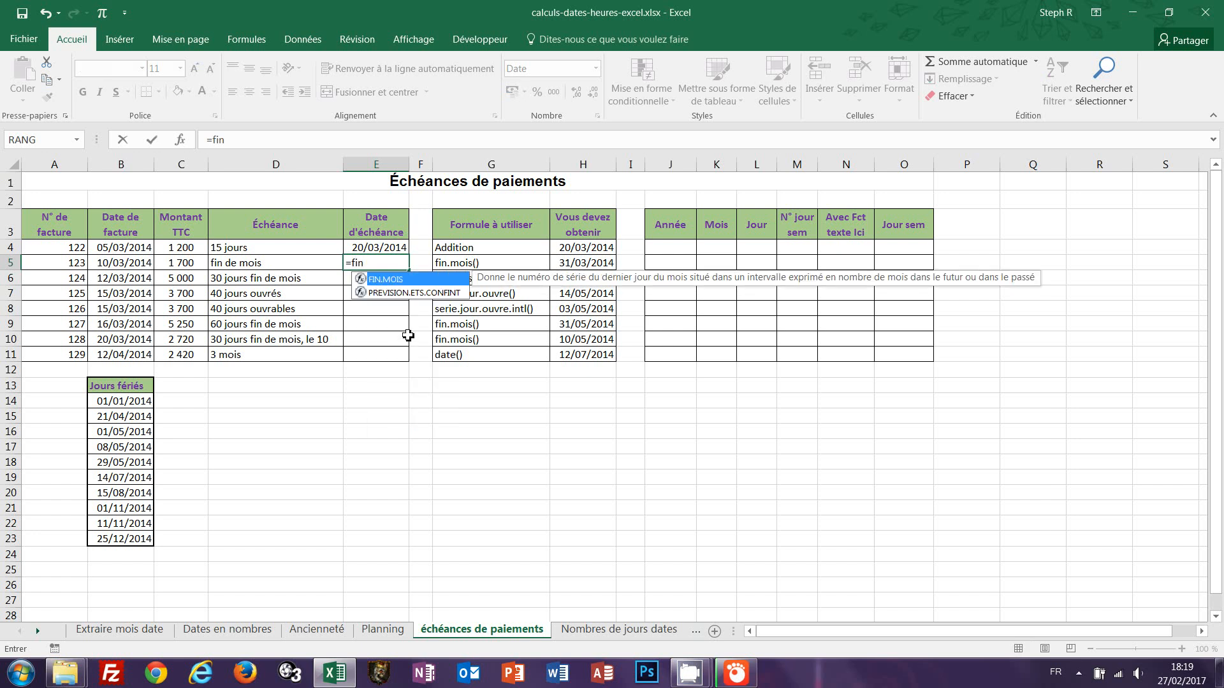
text(.mois)
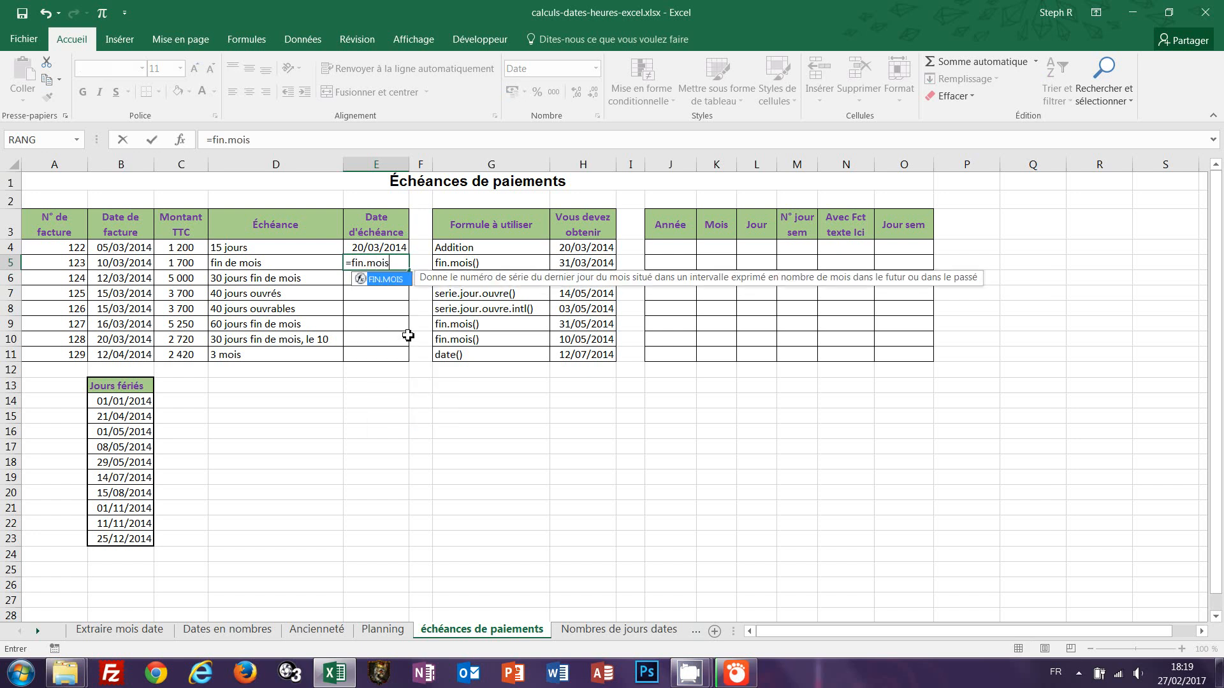
text(()
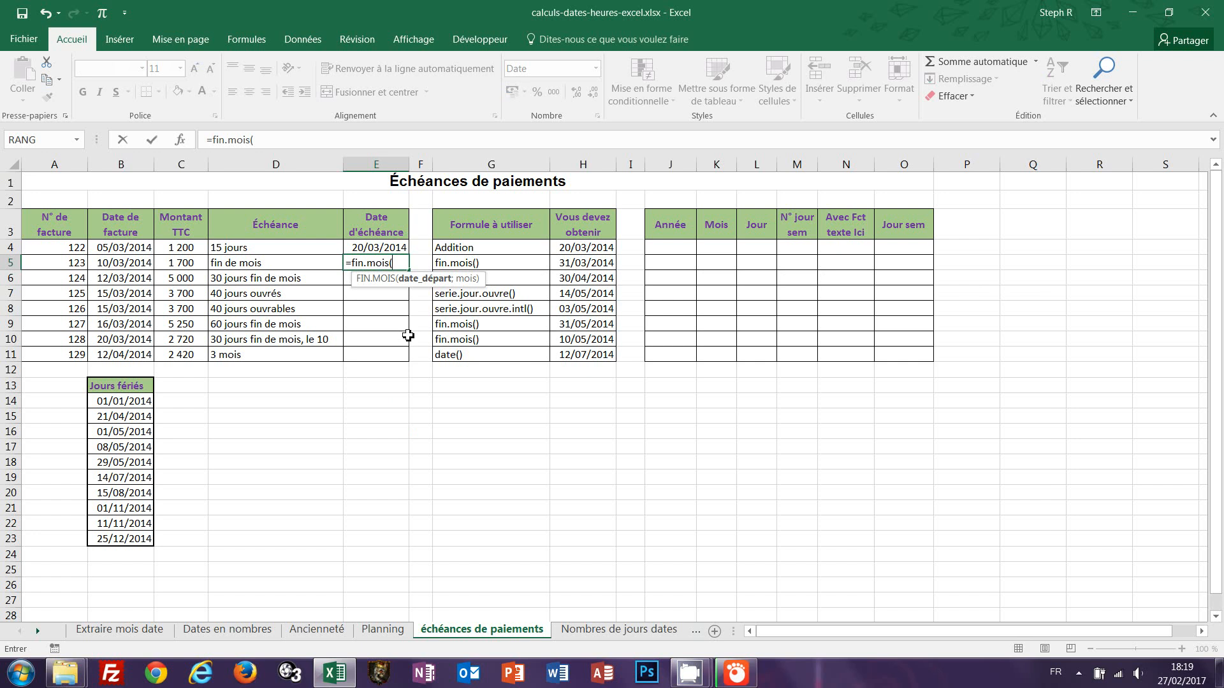
click(125, 263)
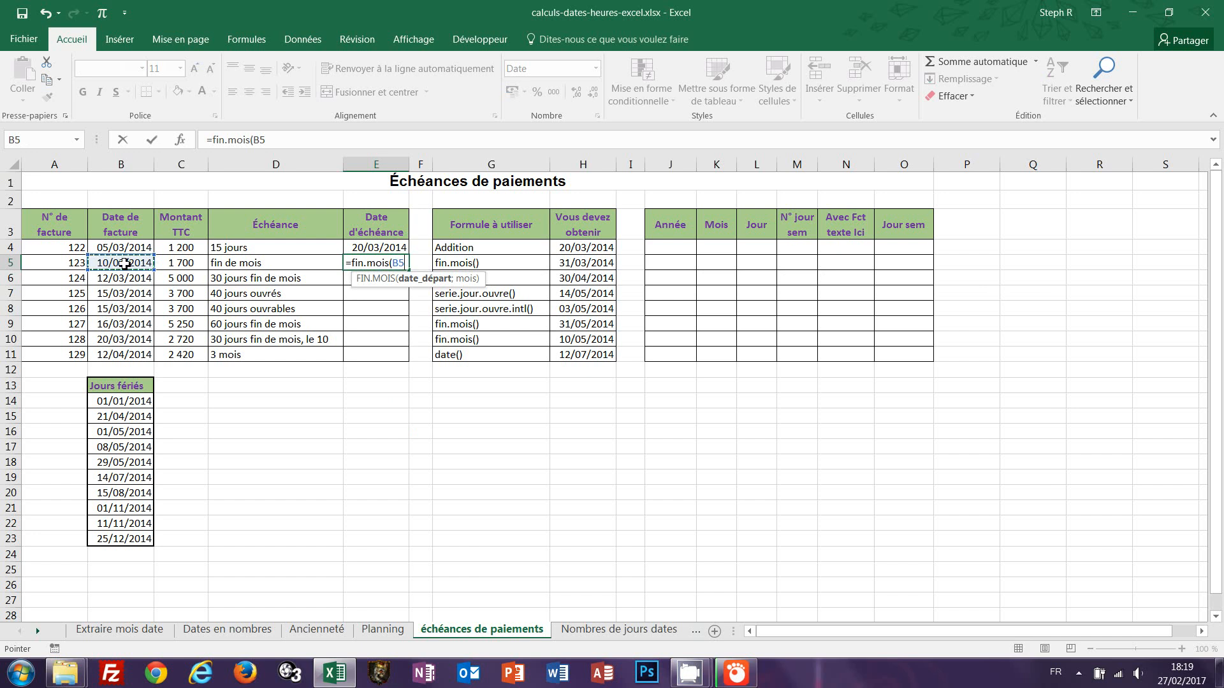
text(;)
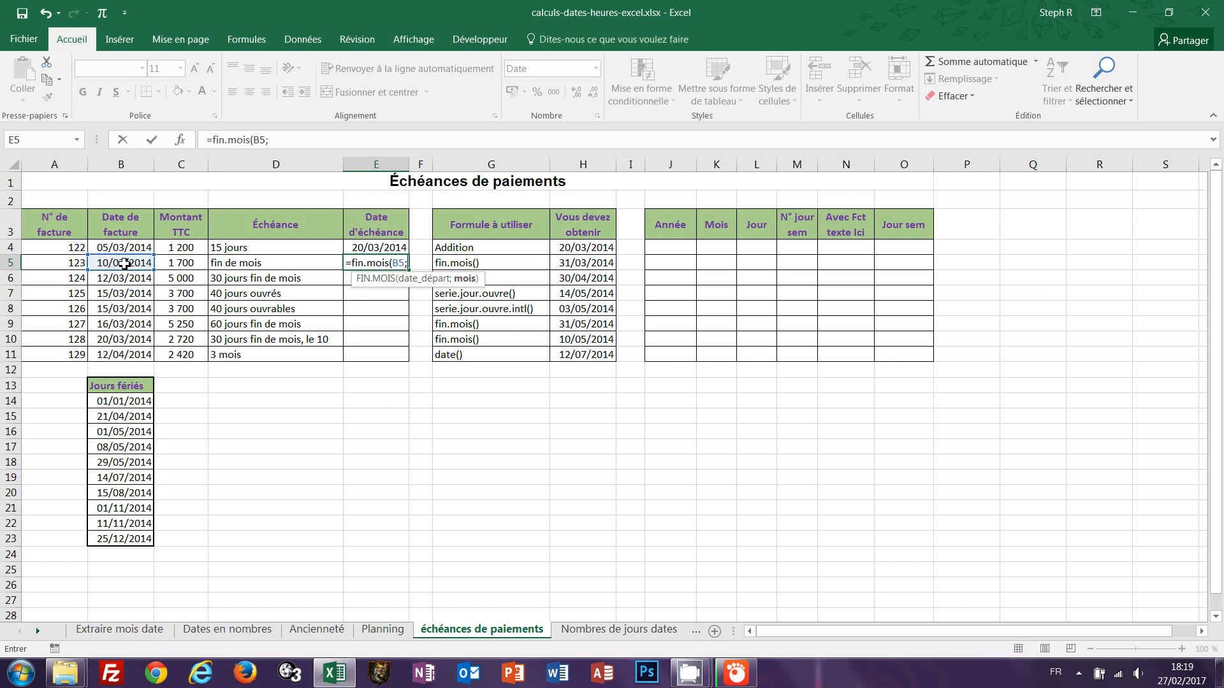
text(0)
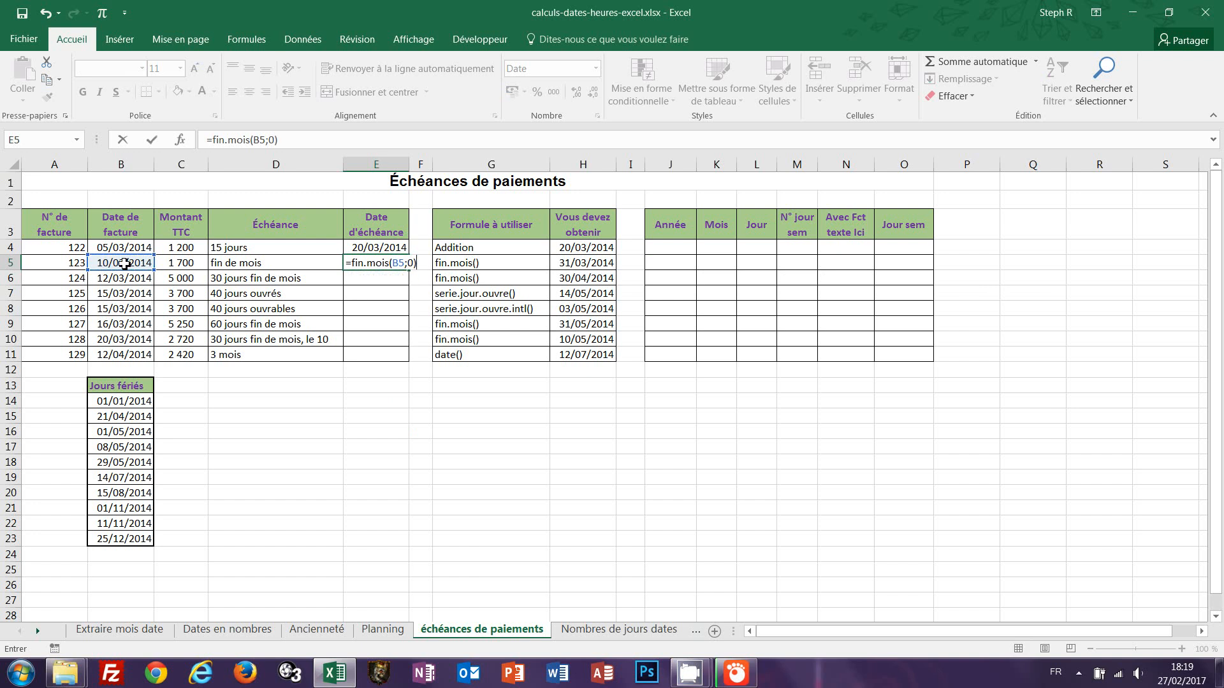
key(ctrl+Return)
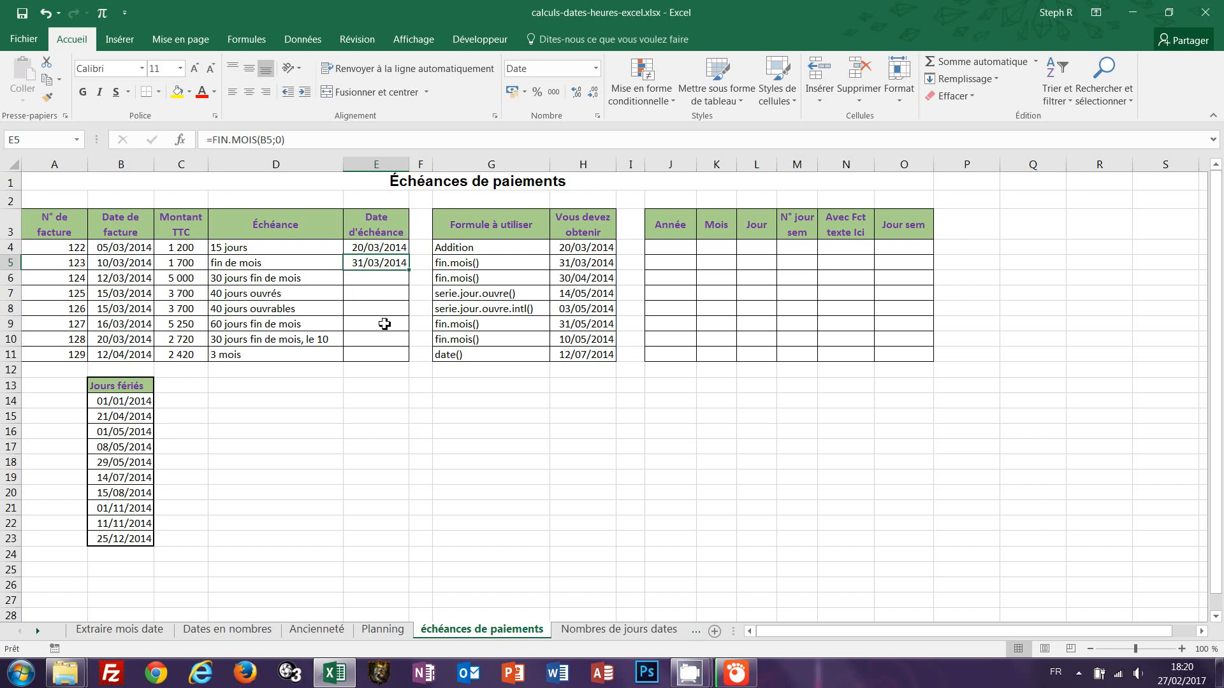
Enter =FIN.MOIS(B6;1) in E6 for the 30 days end-of-month due date.
click(366, 278)
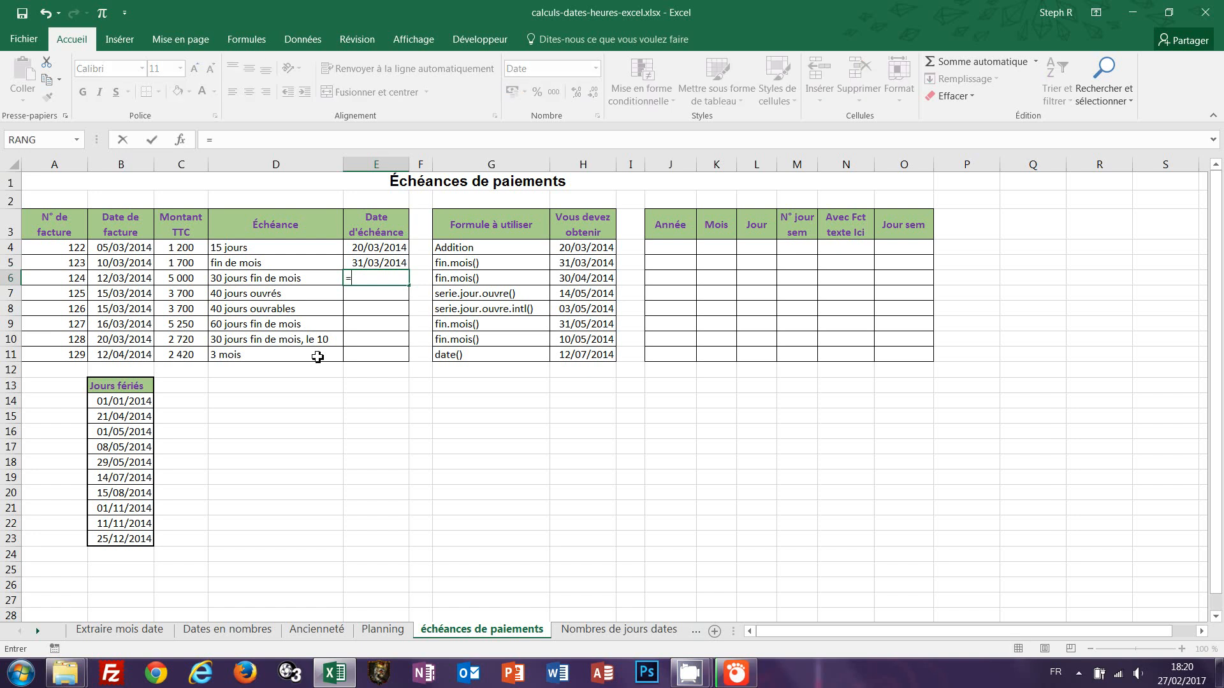
text(=fin)
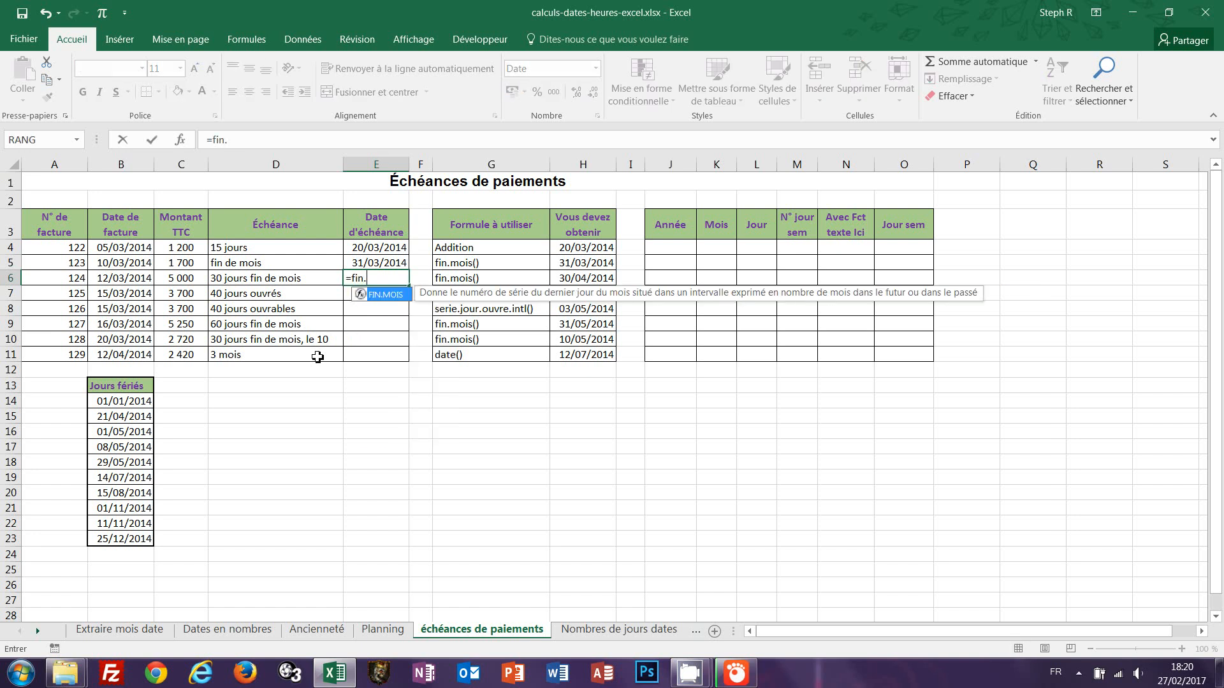
text(.mois()
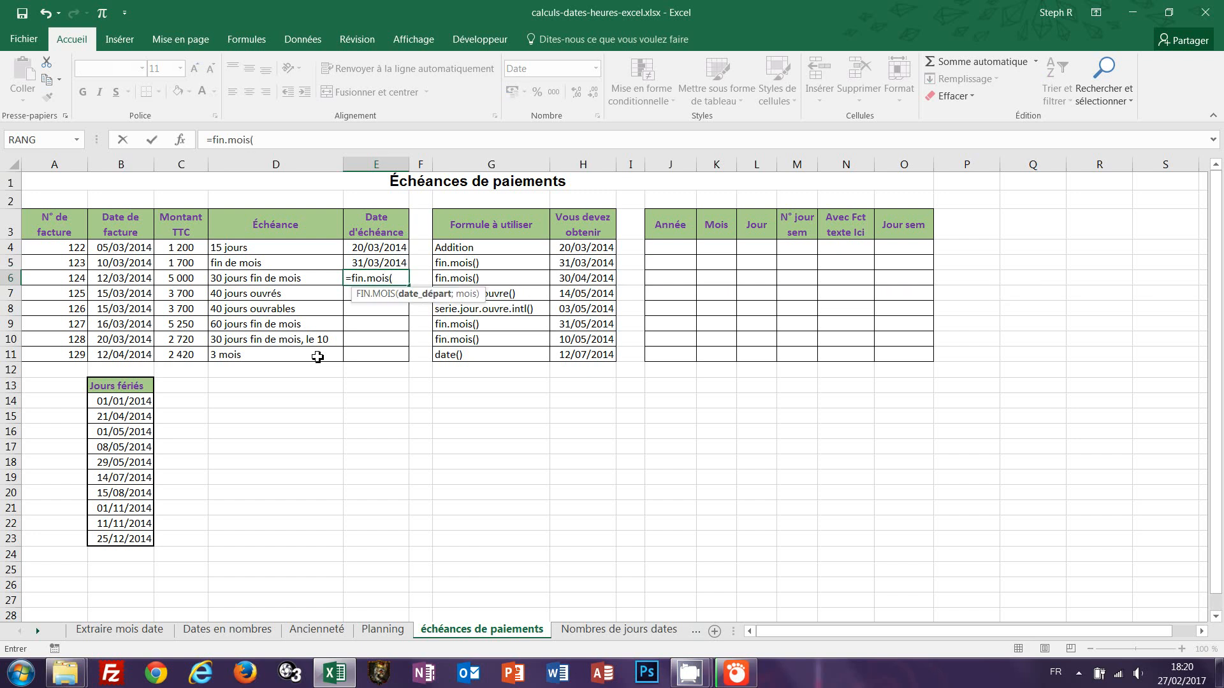
click(115, 279)
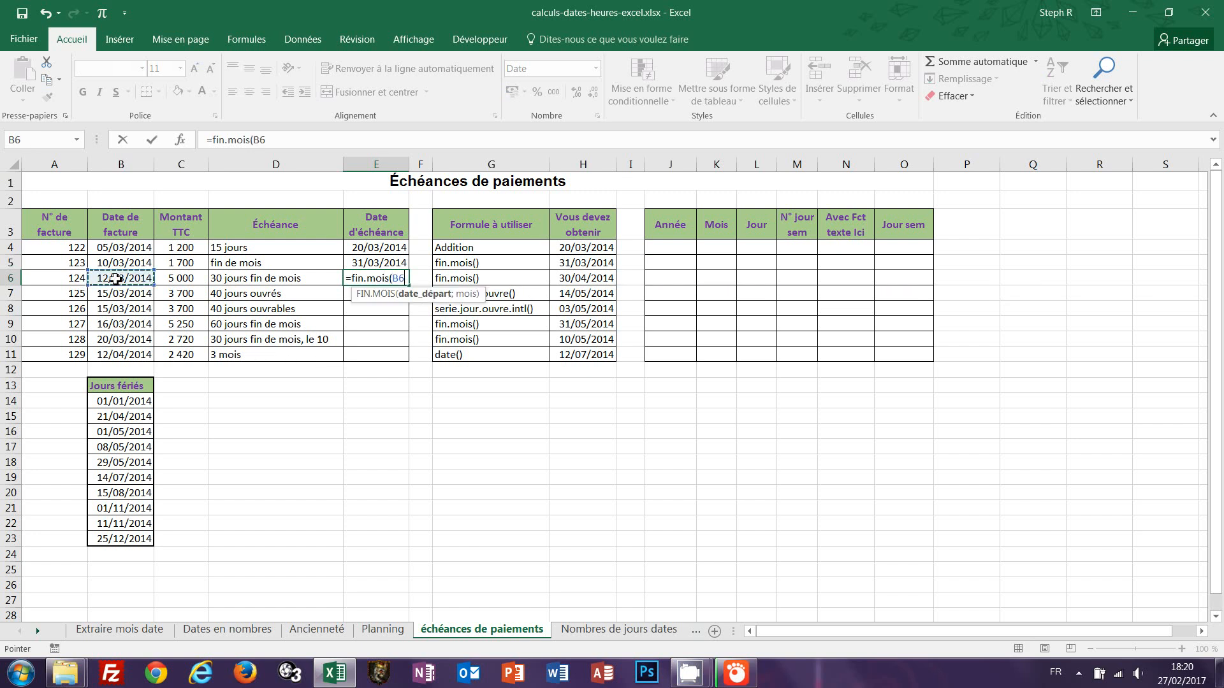
text(;)
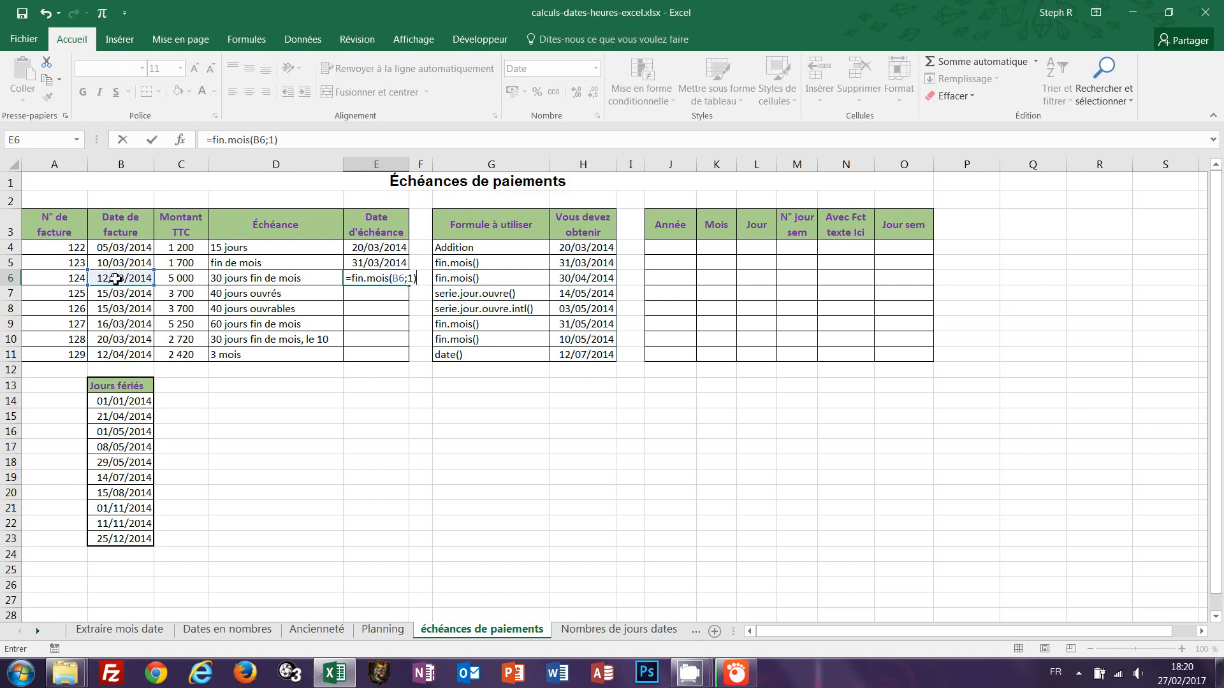
text(1))
key(ctrl+Return)
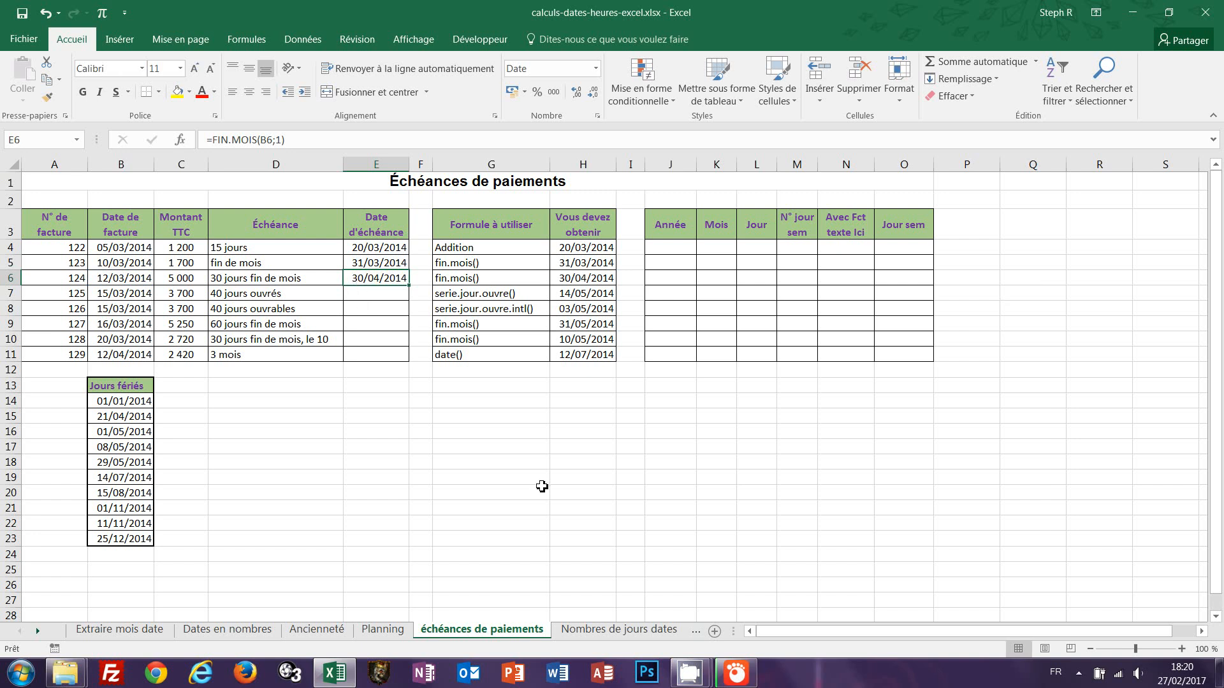
Enter =SERIE.JOUR.OUVRE(B7;40;B14:B23) in E7 for the 40 working days due date, excluding the holidays list.
click(364, 294)
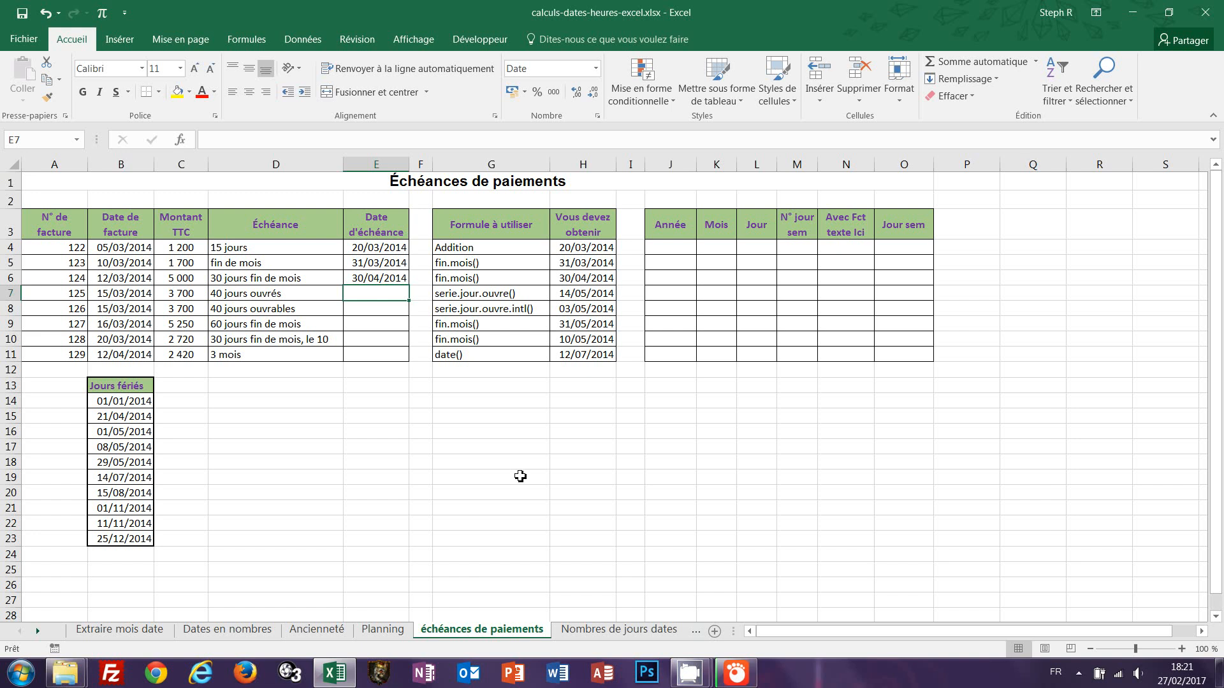
text(=)
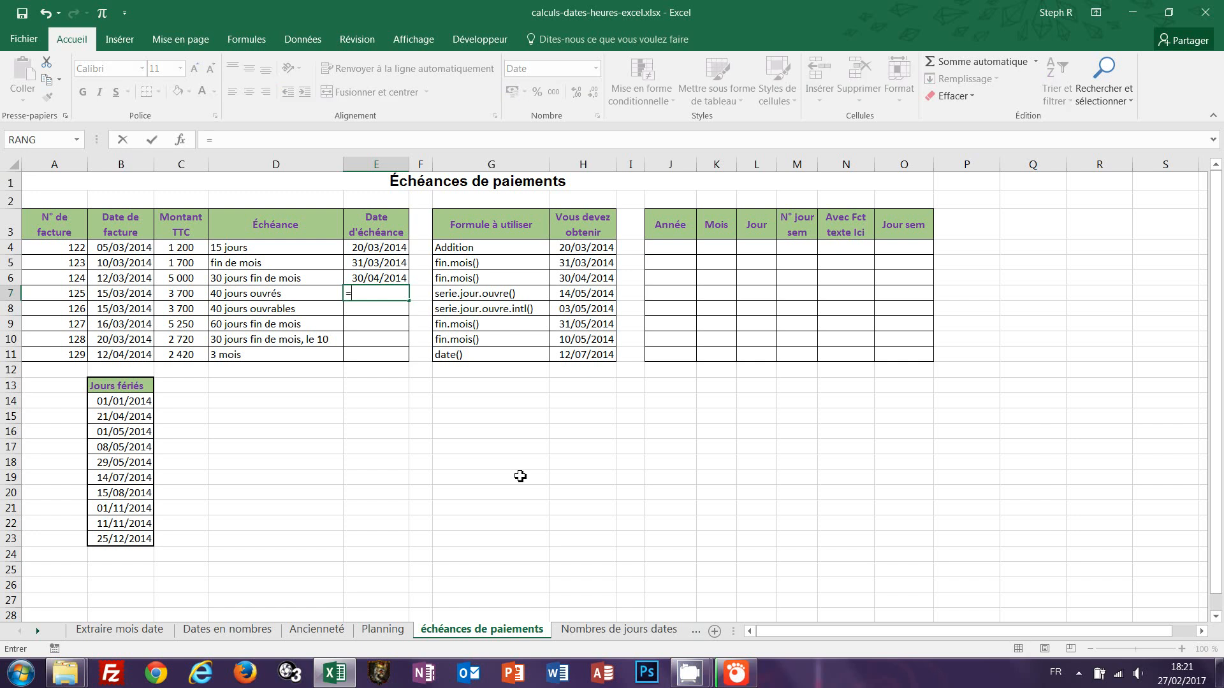
text(se)
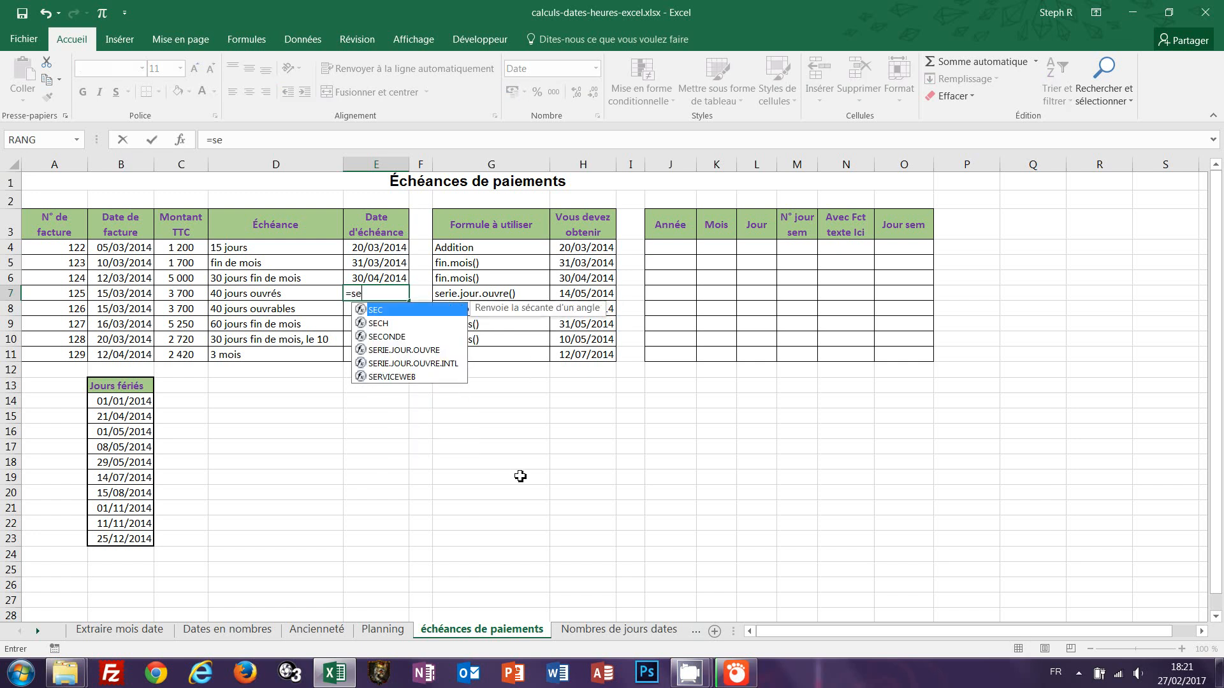
text(rie.)
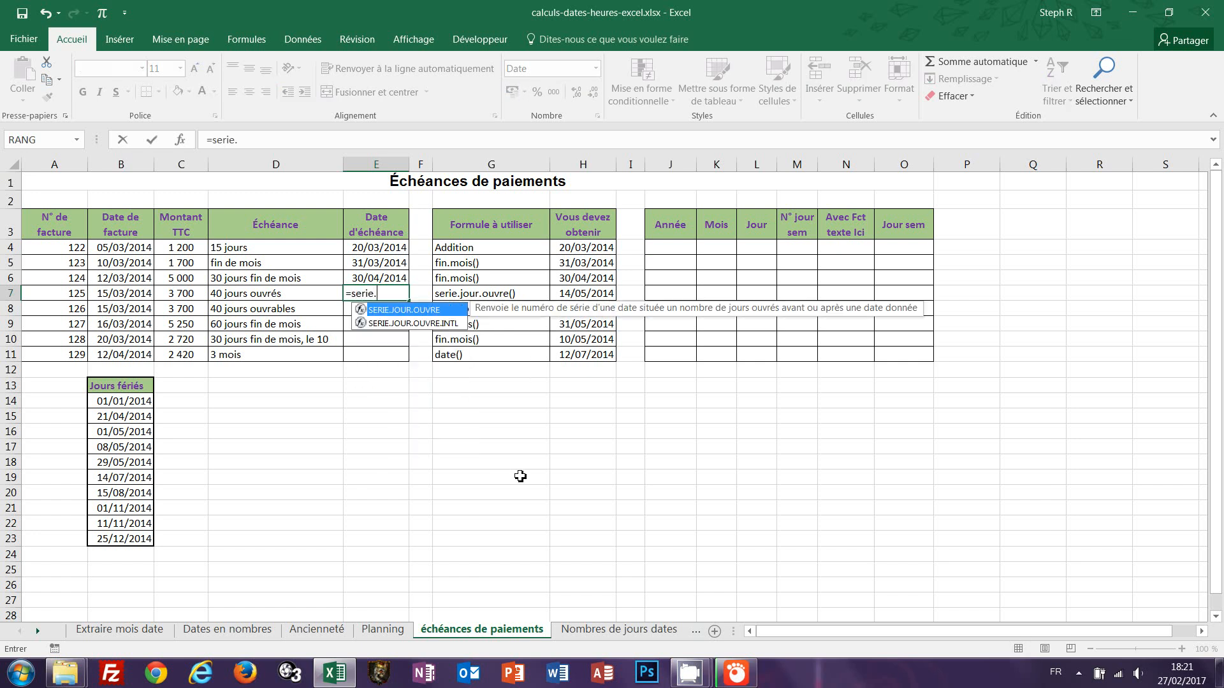
text(jour)
double_click(423, 310)
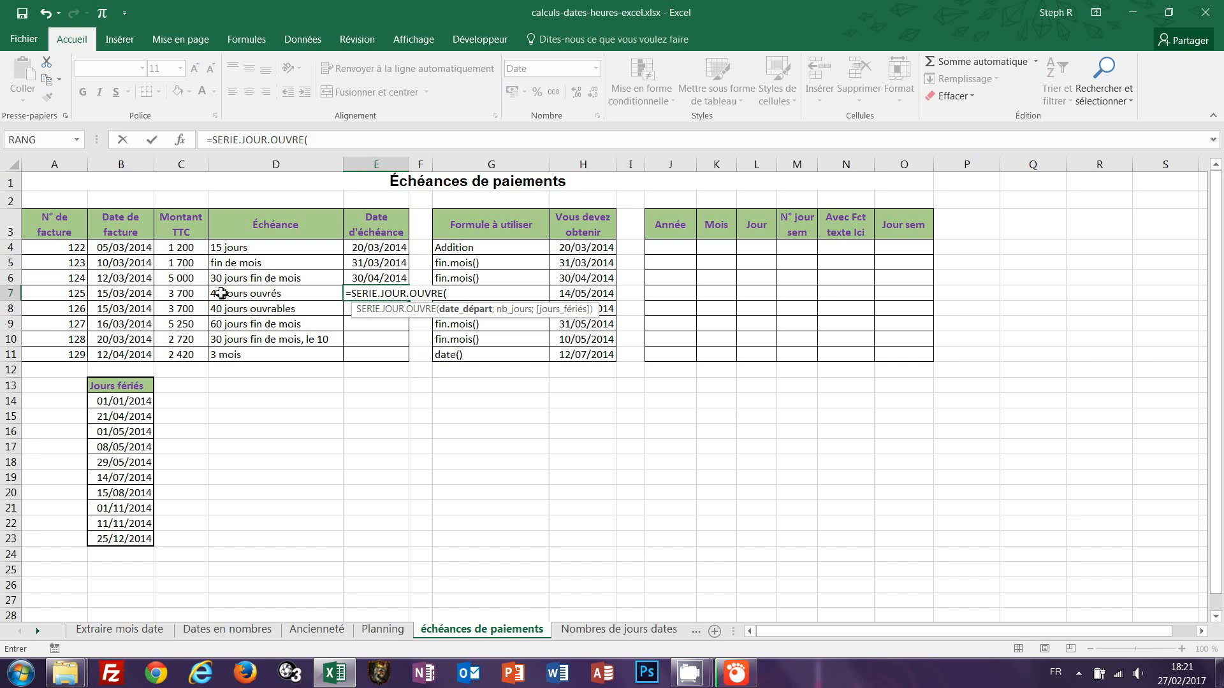
click(132, 297)
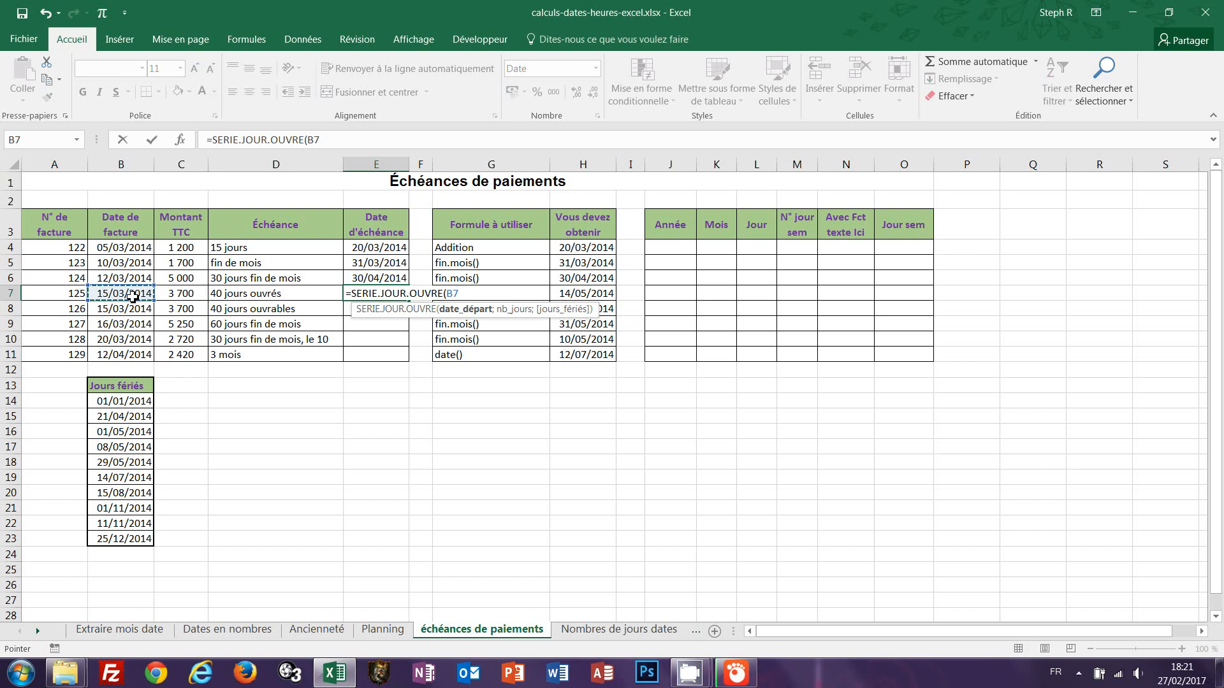
text(;)
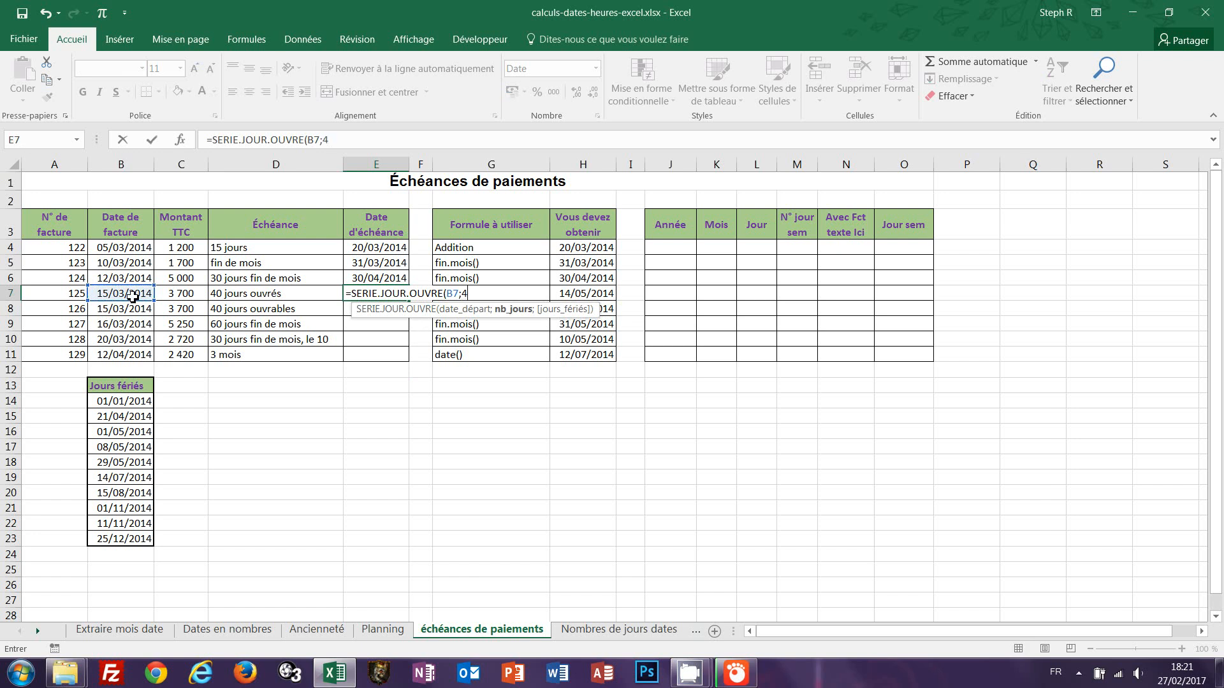
text(40;)
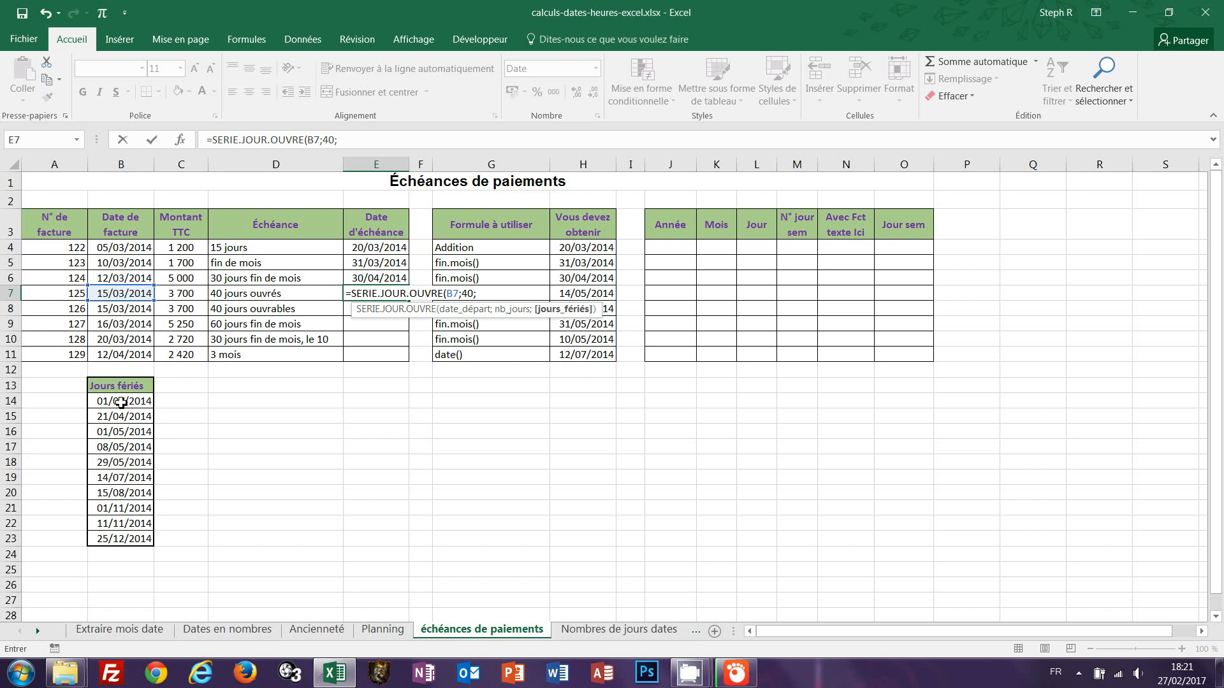
drag(121, 402, 118, 539)
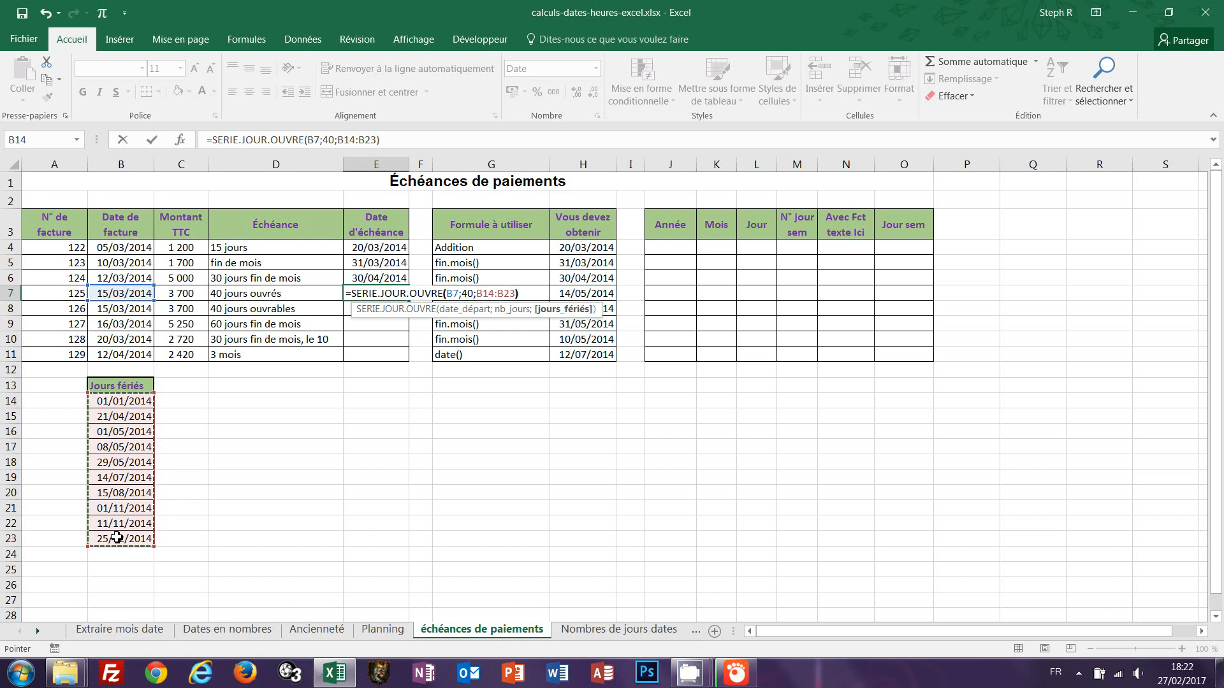
key(ctrl+Return)
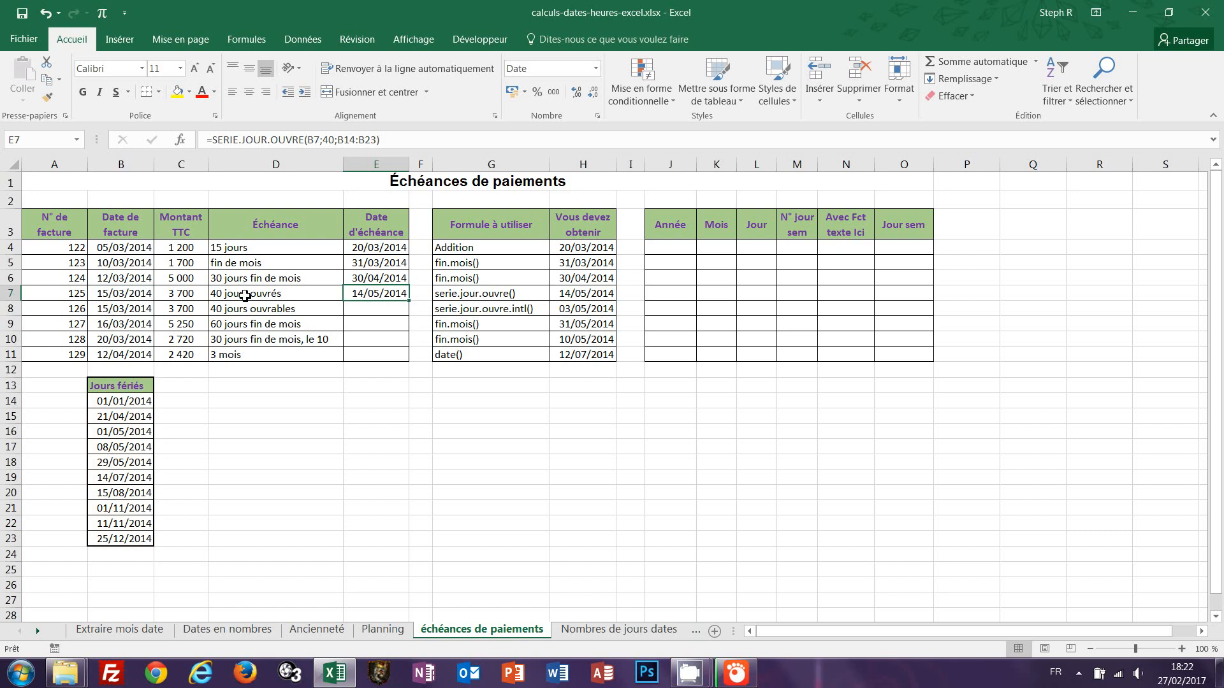
Enter =SERIE.JOUR.OUVRE.INTL(B8;40;11;B14:B23) in E8, with Sunday only as weekend and the holidays excluded.
double_click(376, 308)
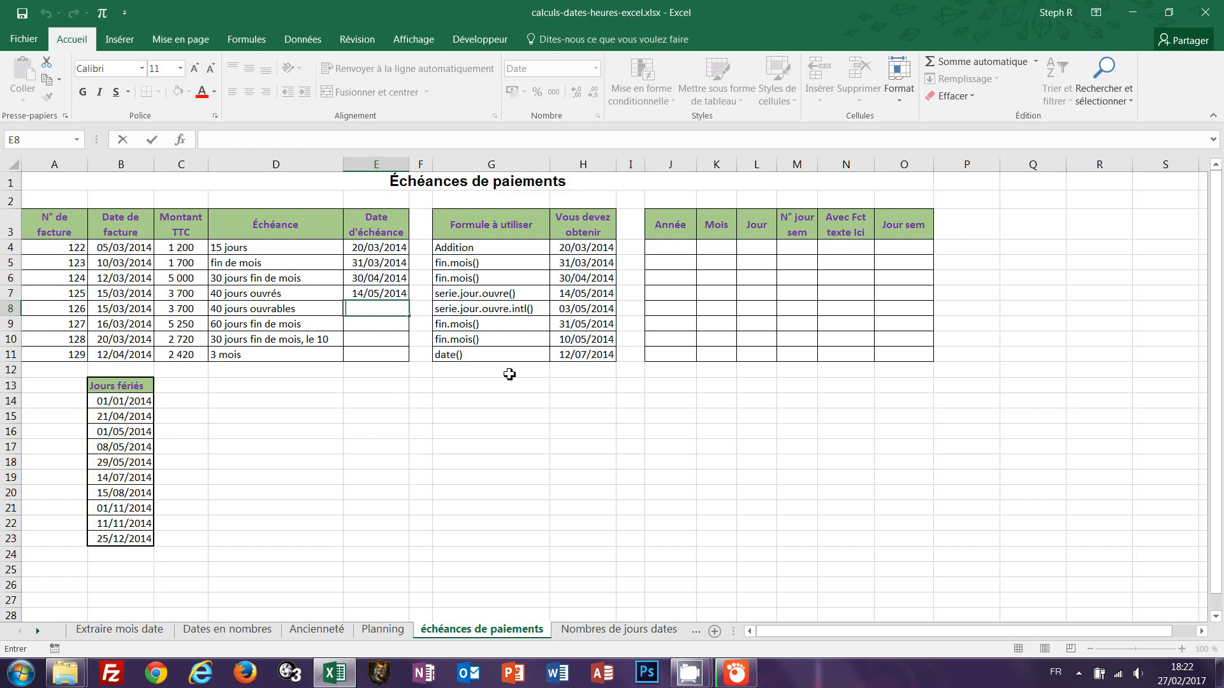
text(=serie)
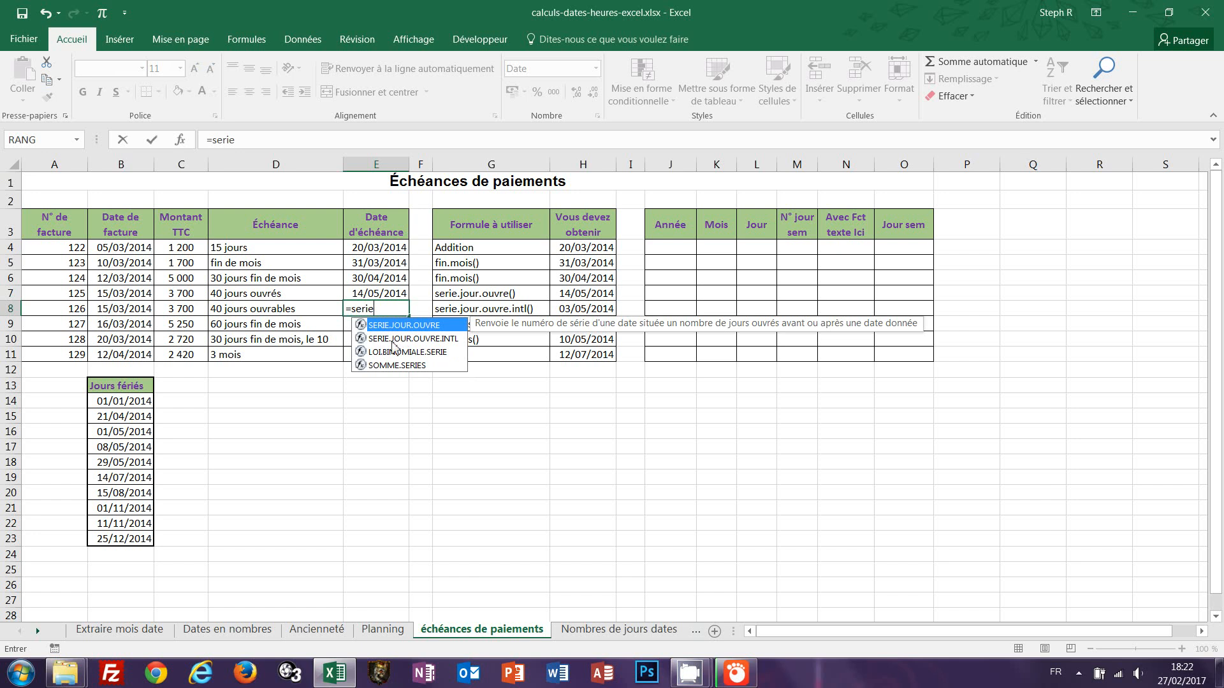
double_click(438, 342)
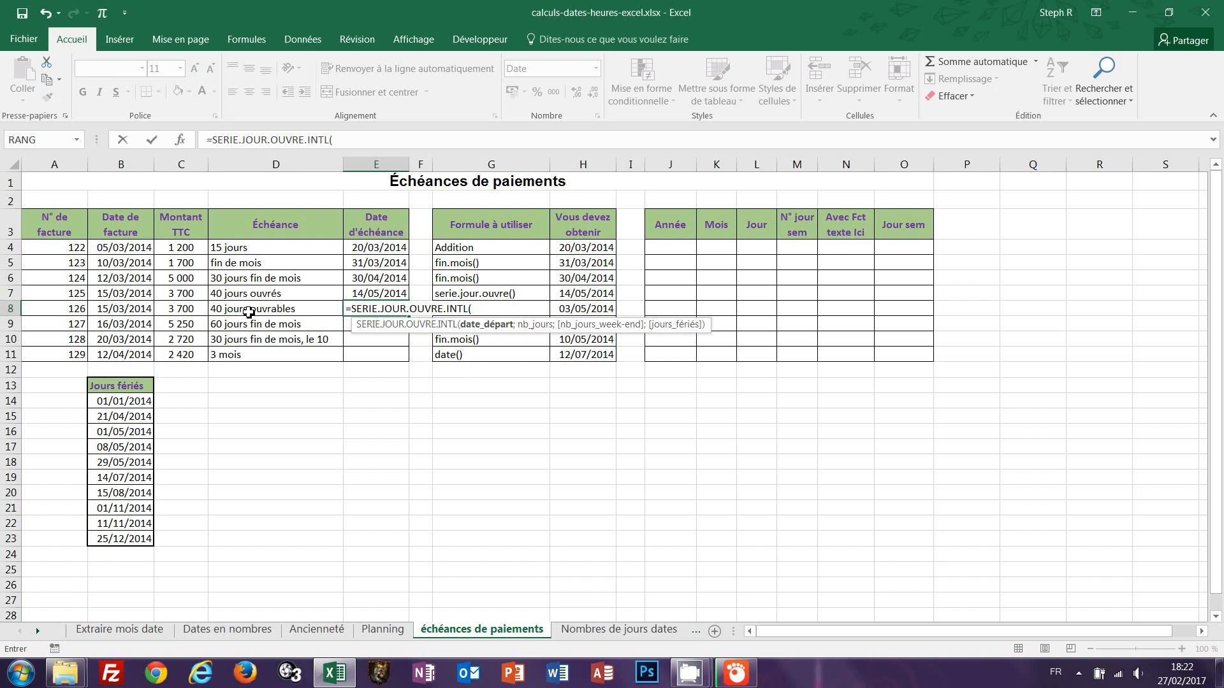
click(130, 311)
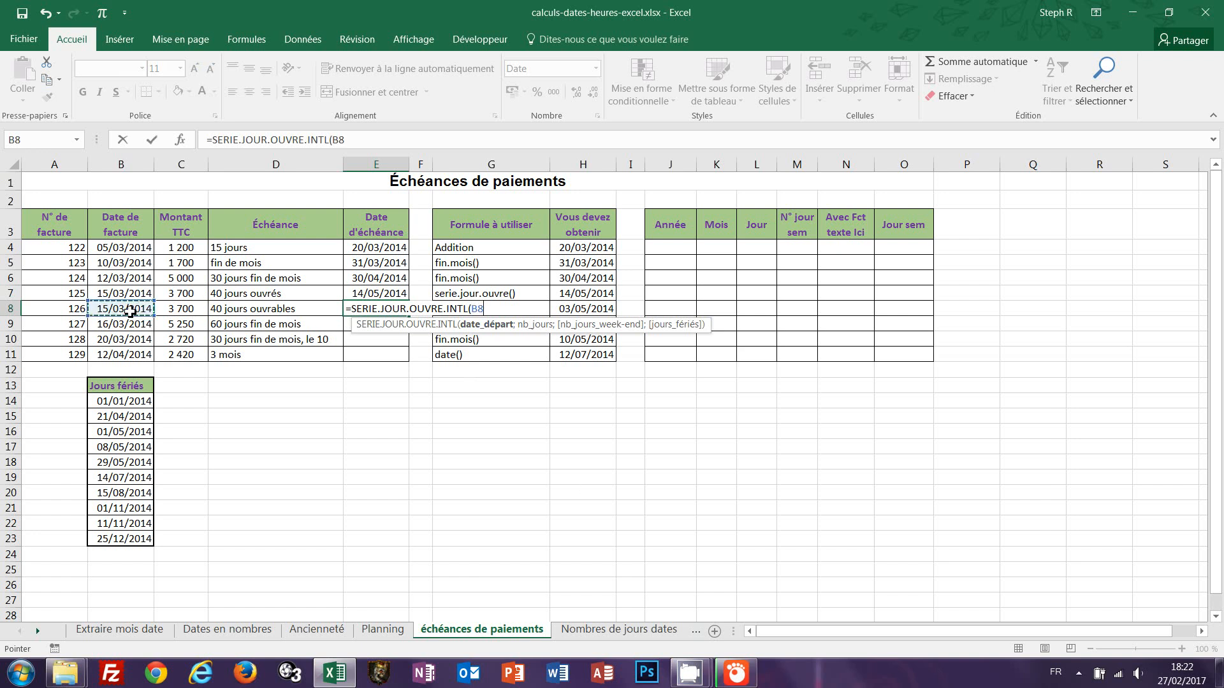
text(;)
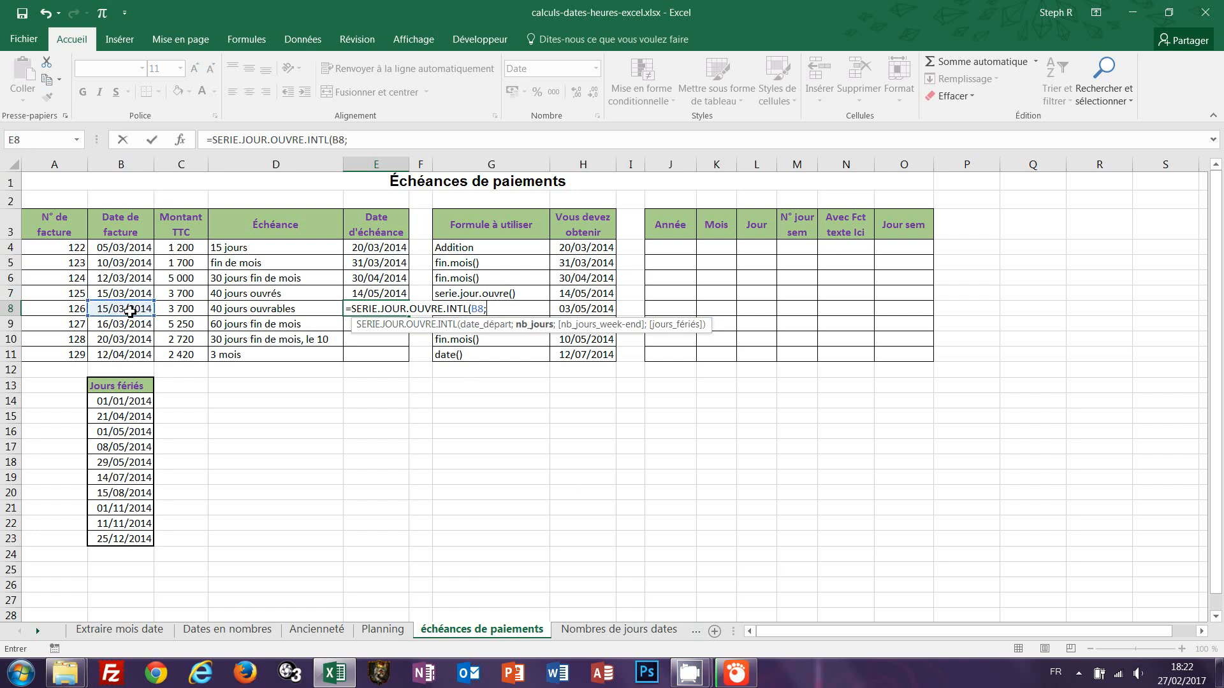
text(40;)
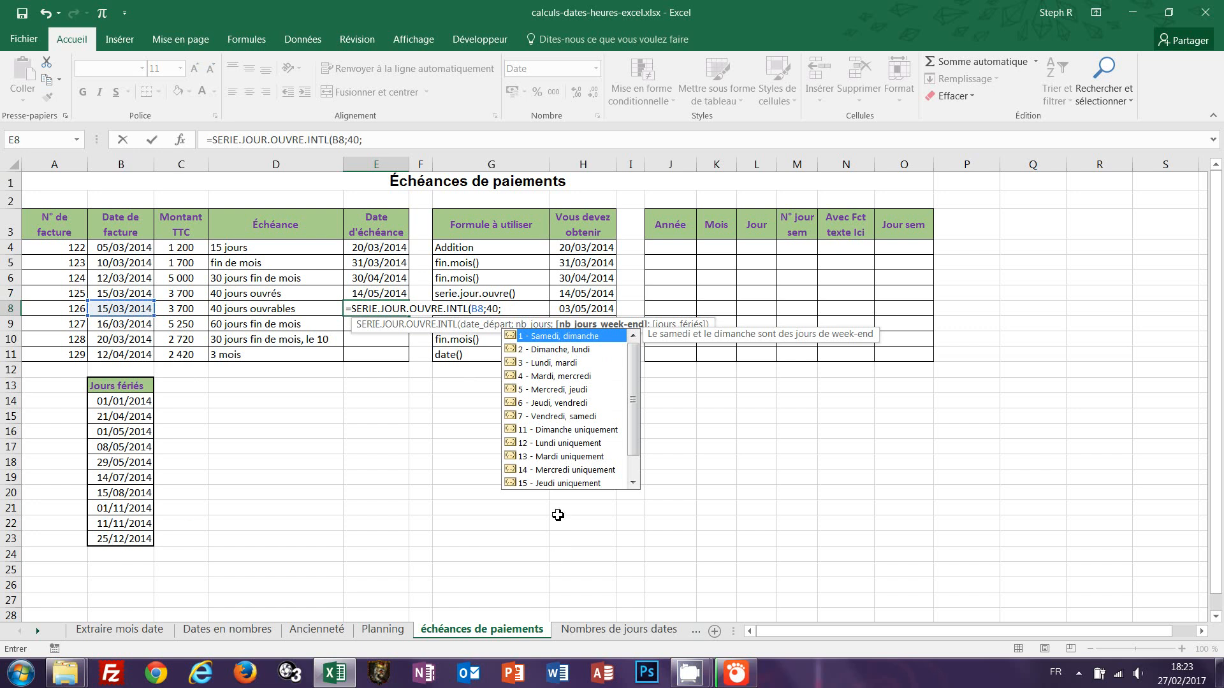
click(549, 430)
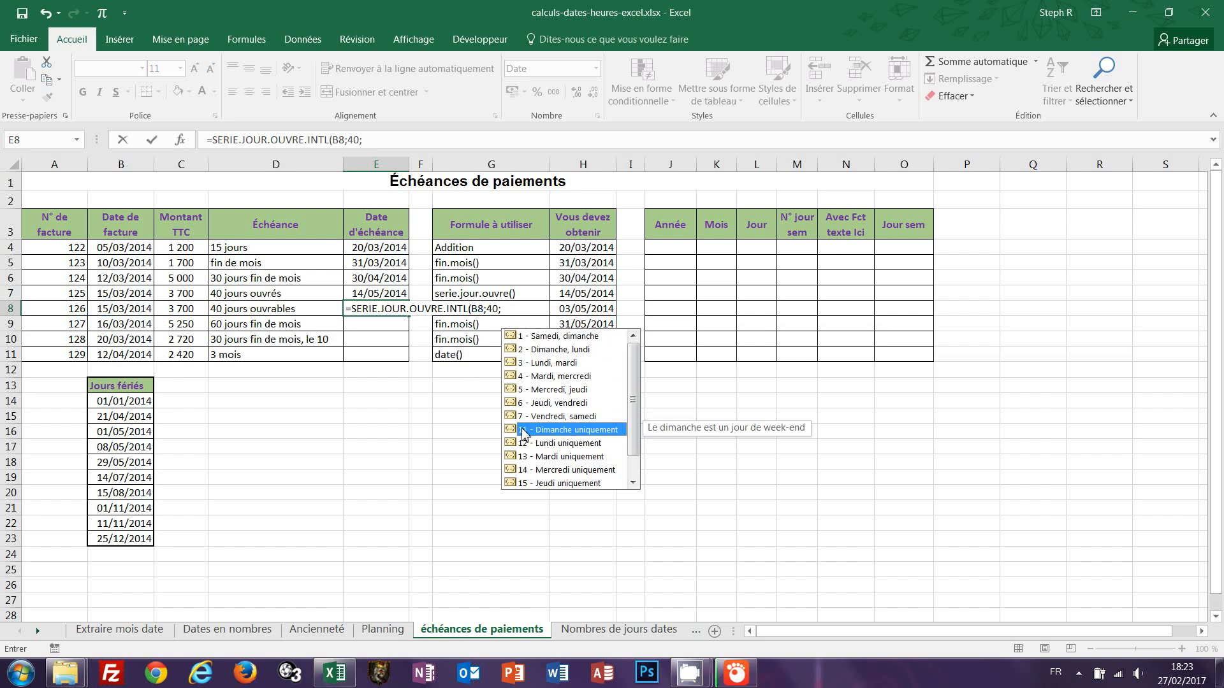
double_click(524, 431)
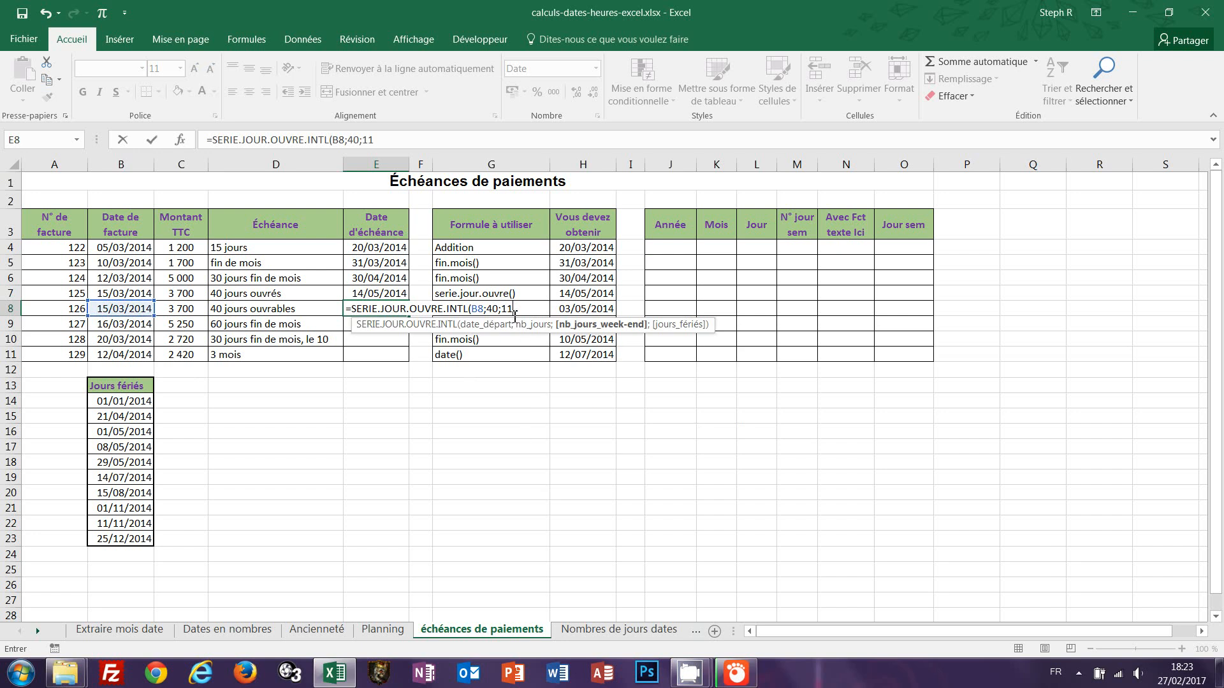
text(;)
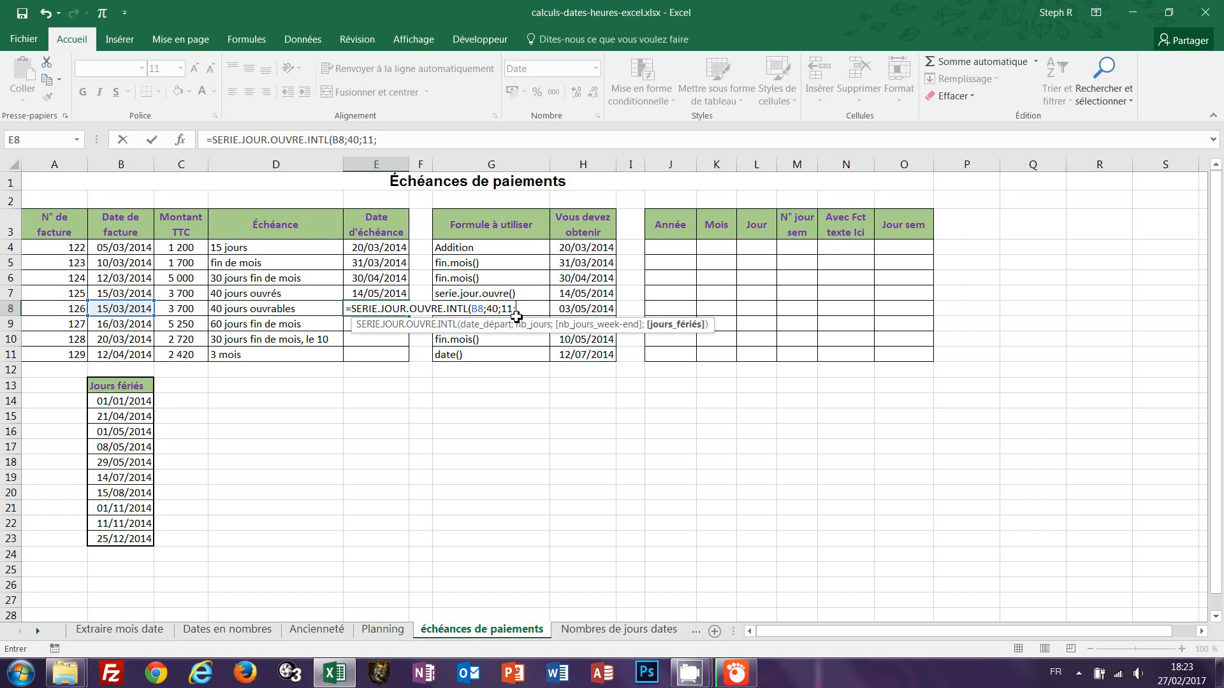
drag(110, 402, 107, 538)
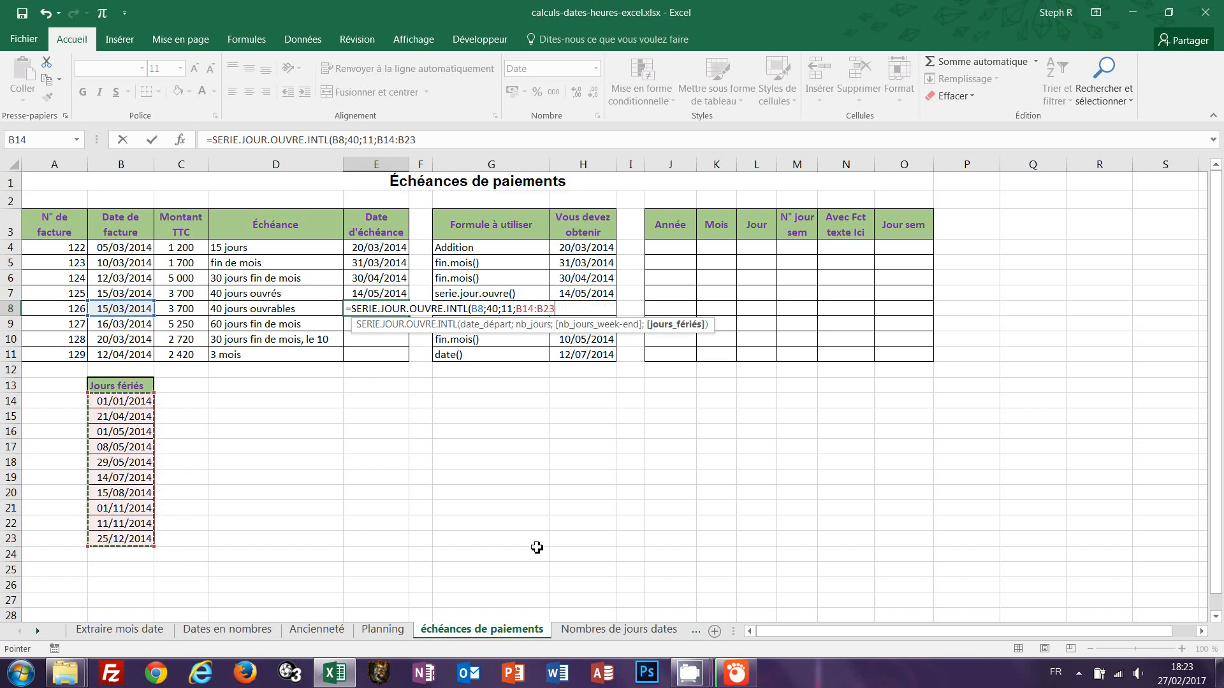
text())
key(ctrl+Return)
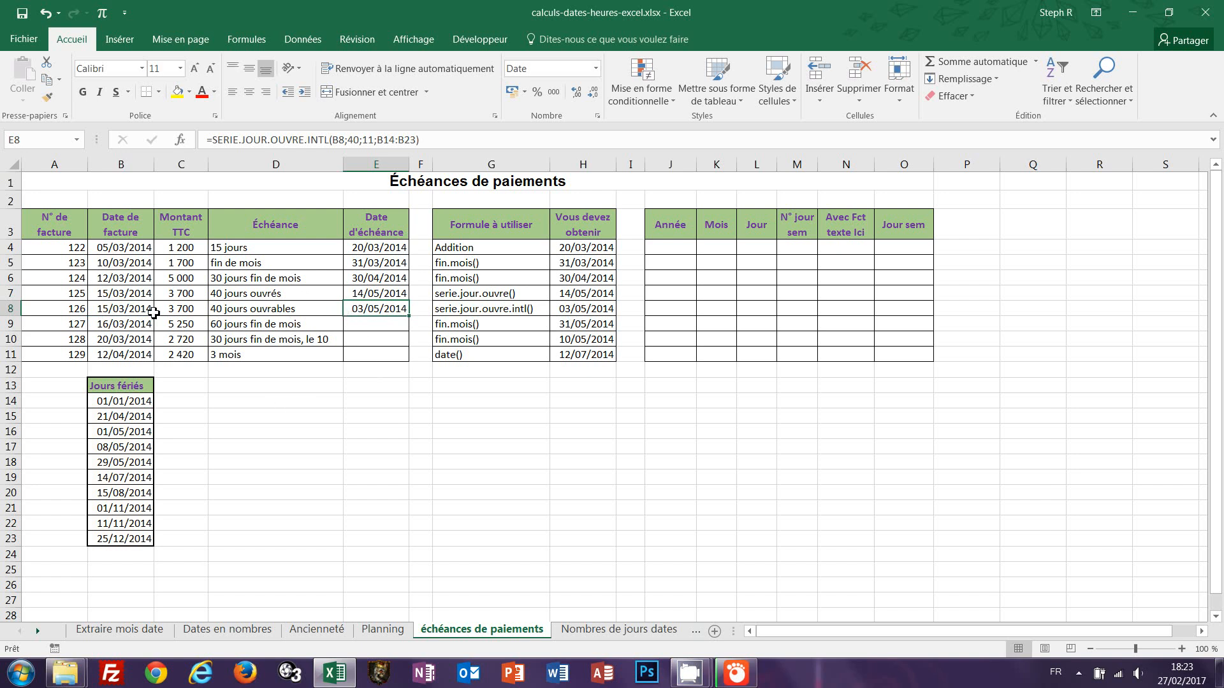
Enter =FIN.MOIS(B9;2) in E9 for the 60 days end-of-month due date.
click(382, 325)
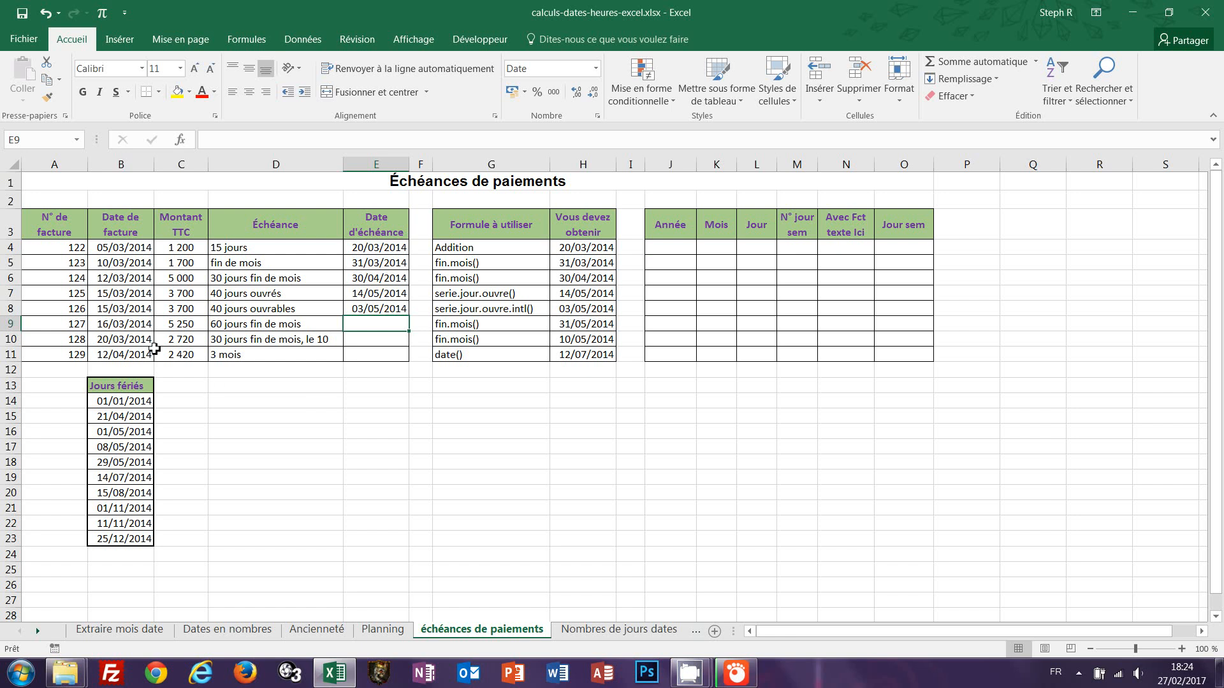
text(=f)
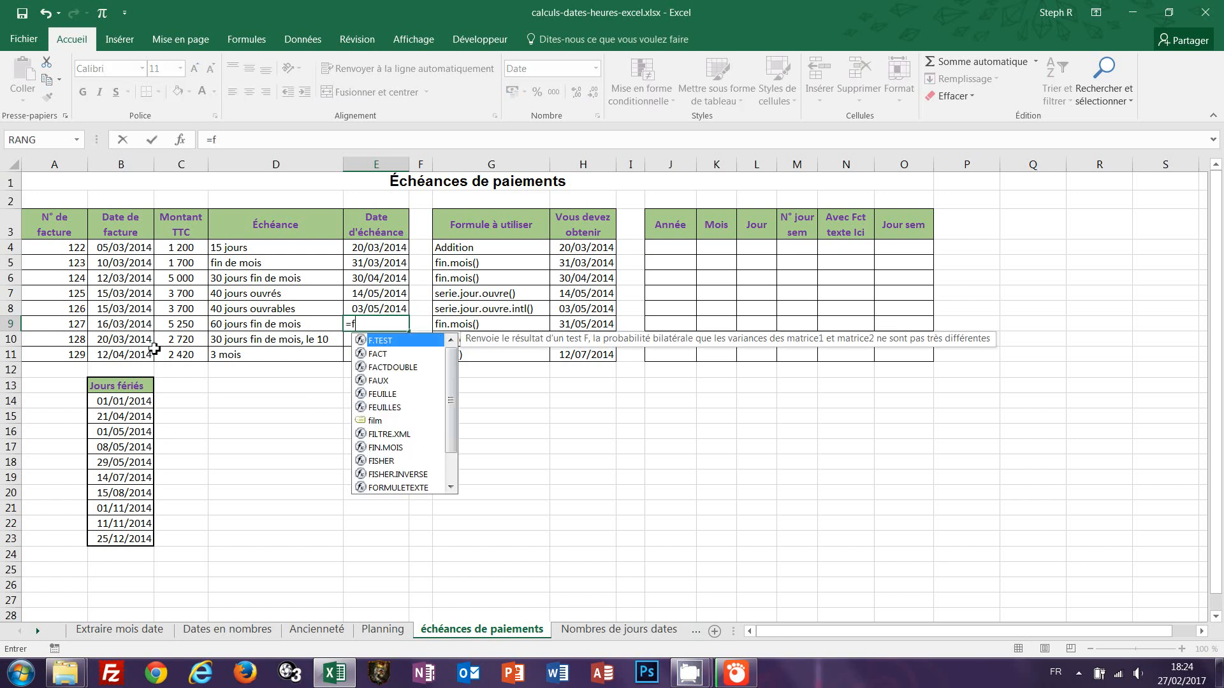
text(in.m)
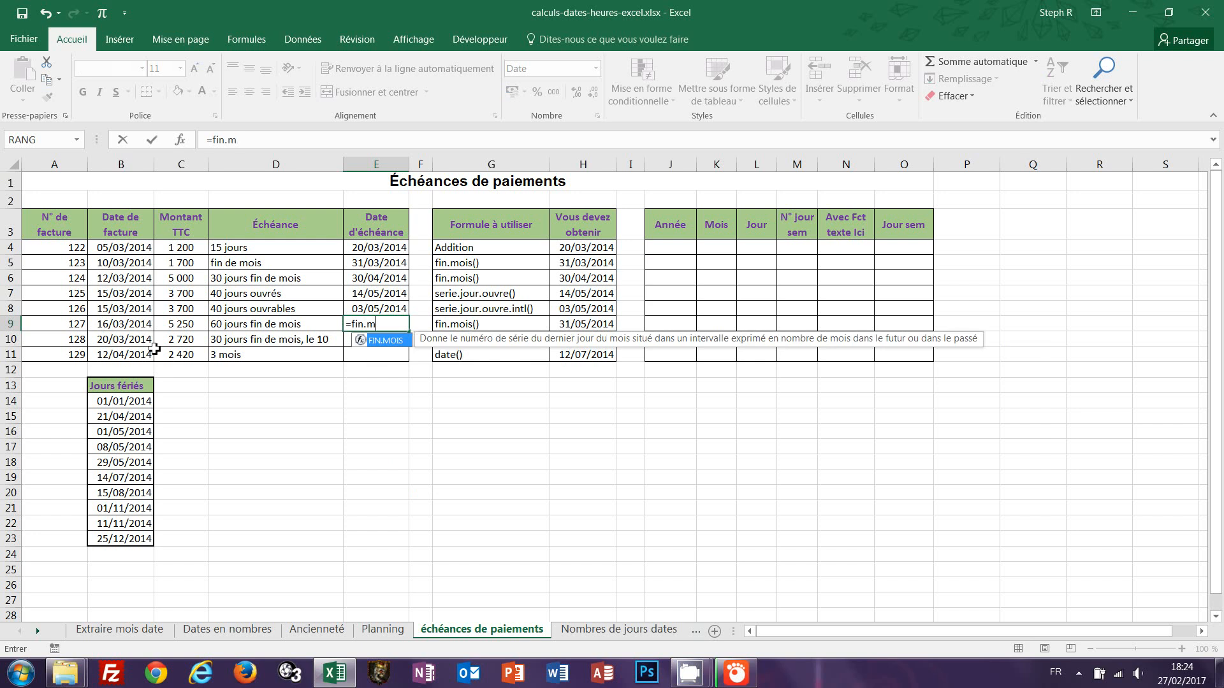
text(ois()
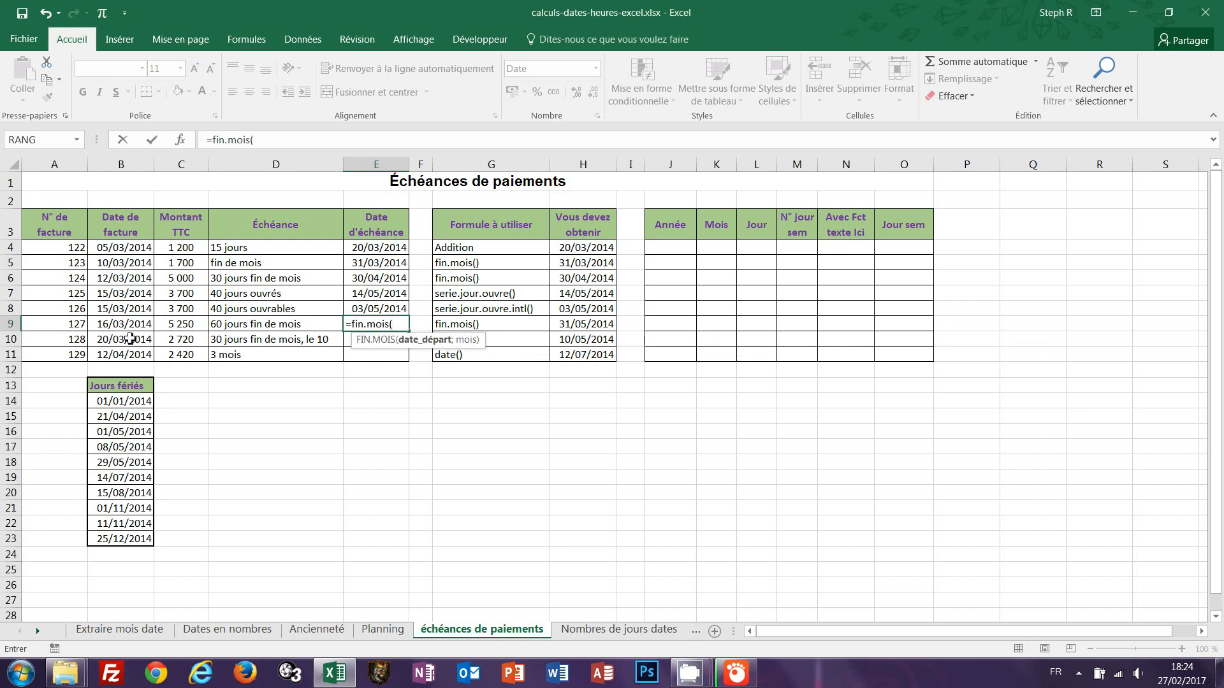
click(106, 327)
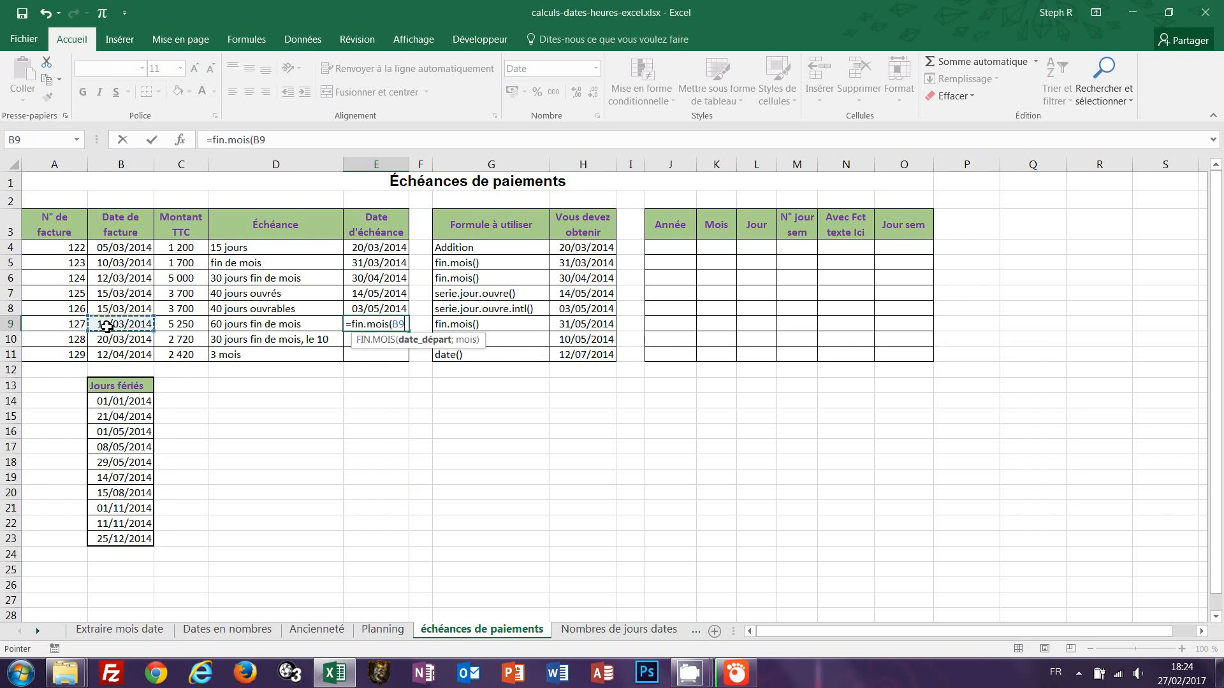
text(;)
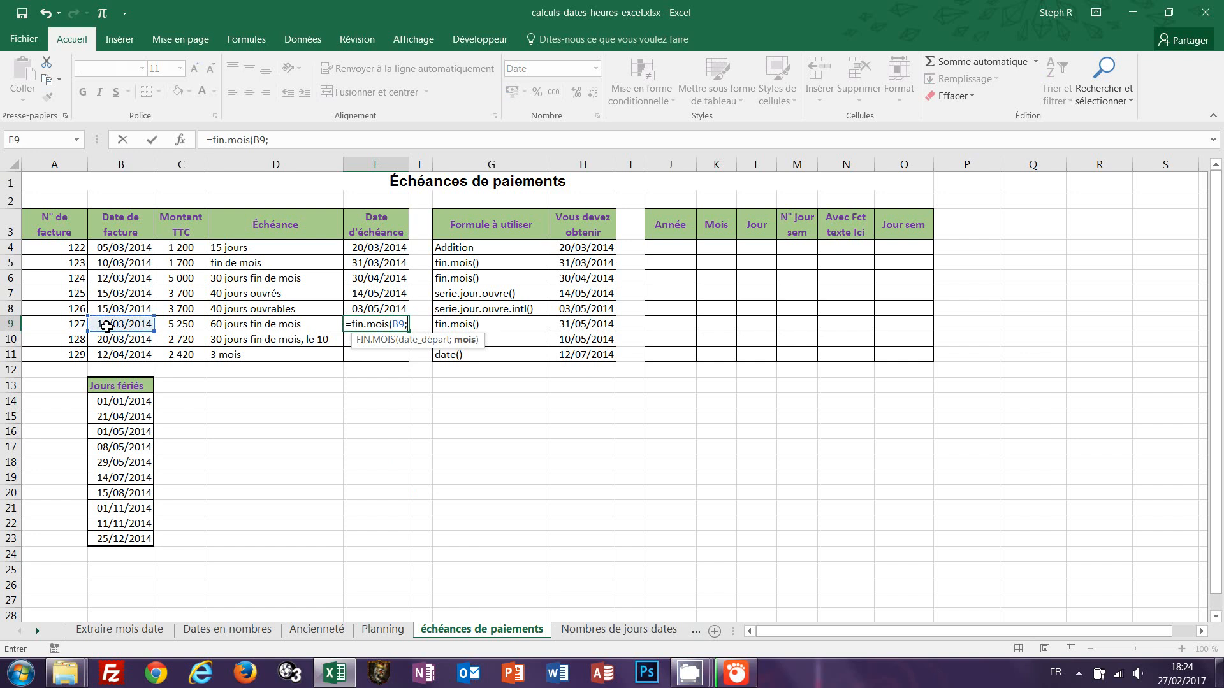
text(2)
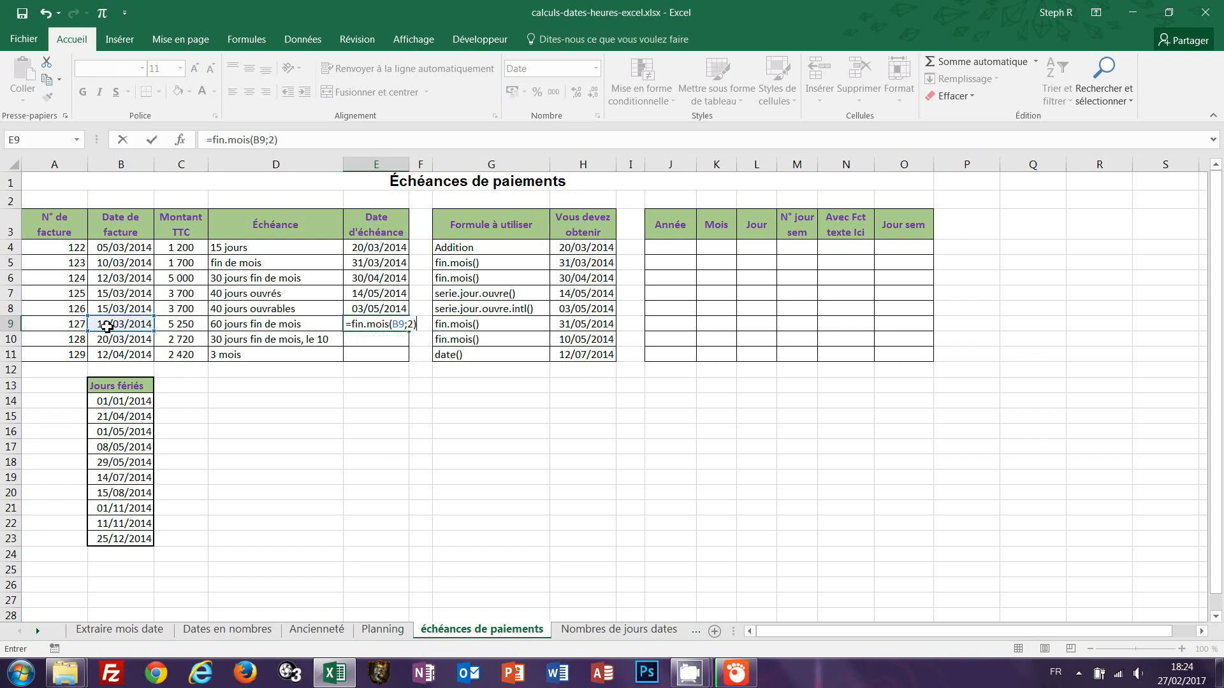
key(ctrl+Return)
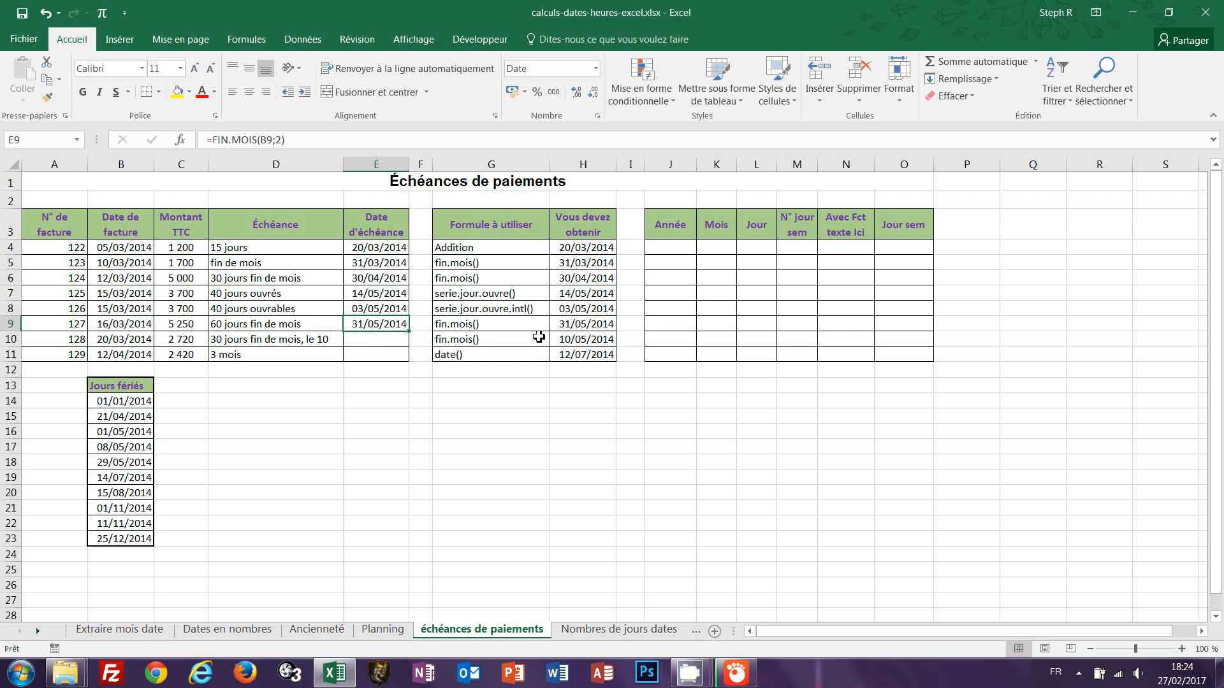
Enter =FIN.MOIS(B10;1)+10 in E10 for the 30 days end-of-month, the 10th due date.
click(374, 340)
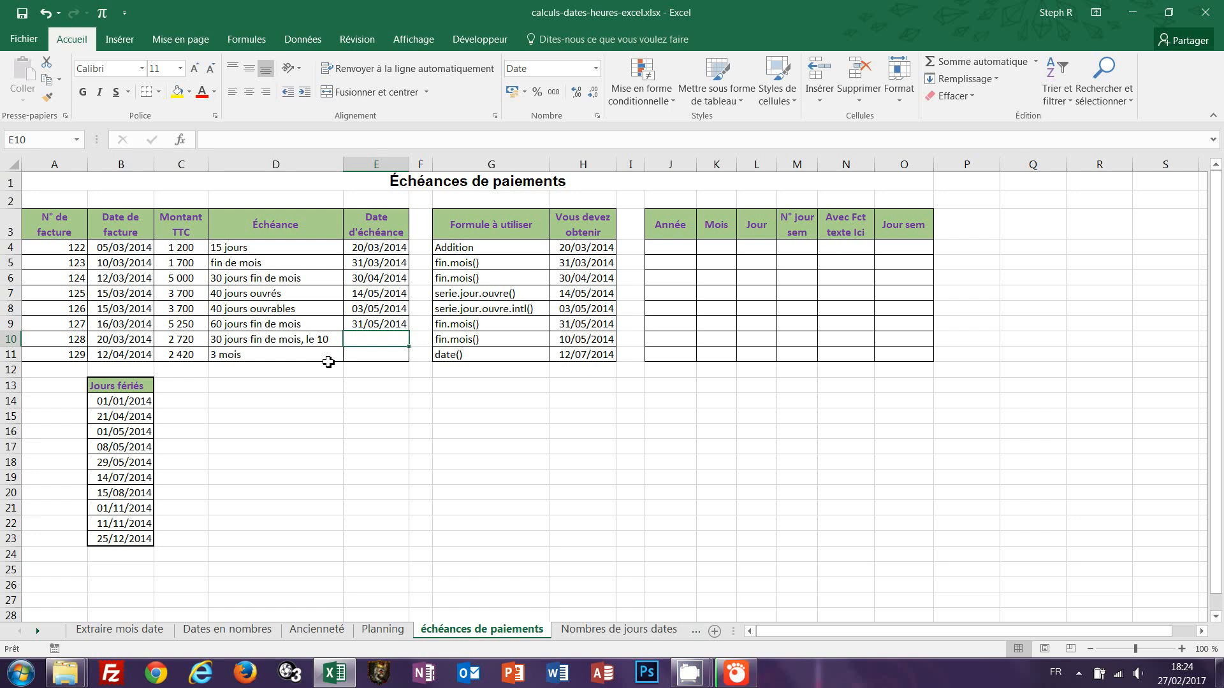
text(=)
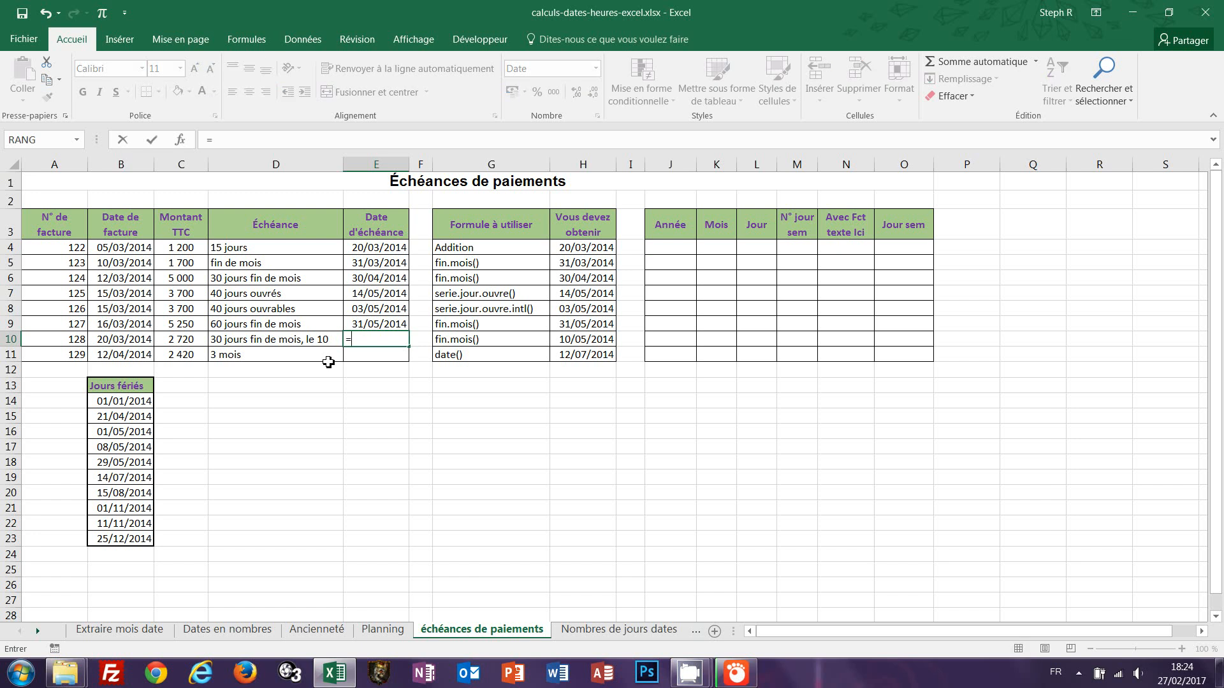
text(fin.moi)
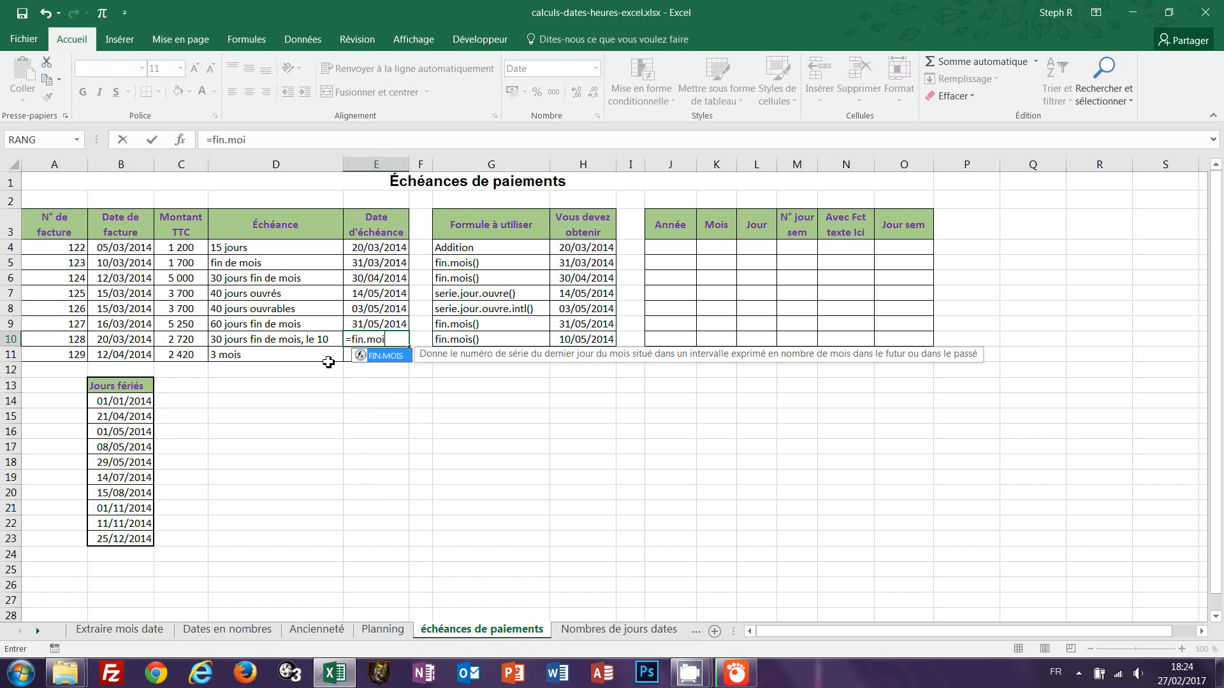
text(s()
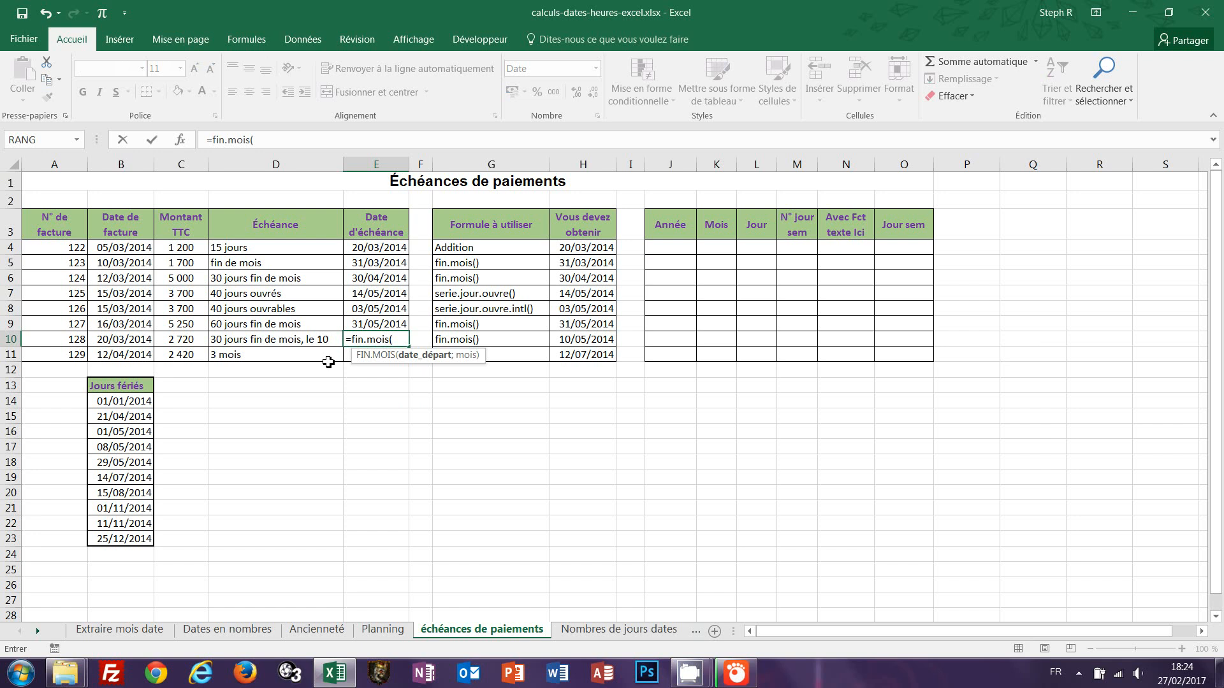
click(104, 340)
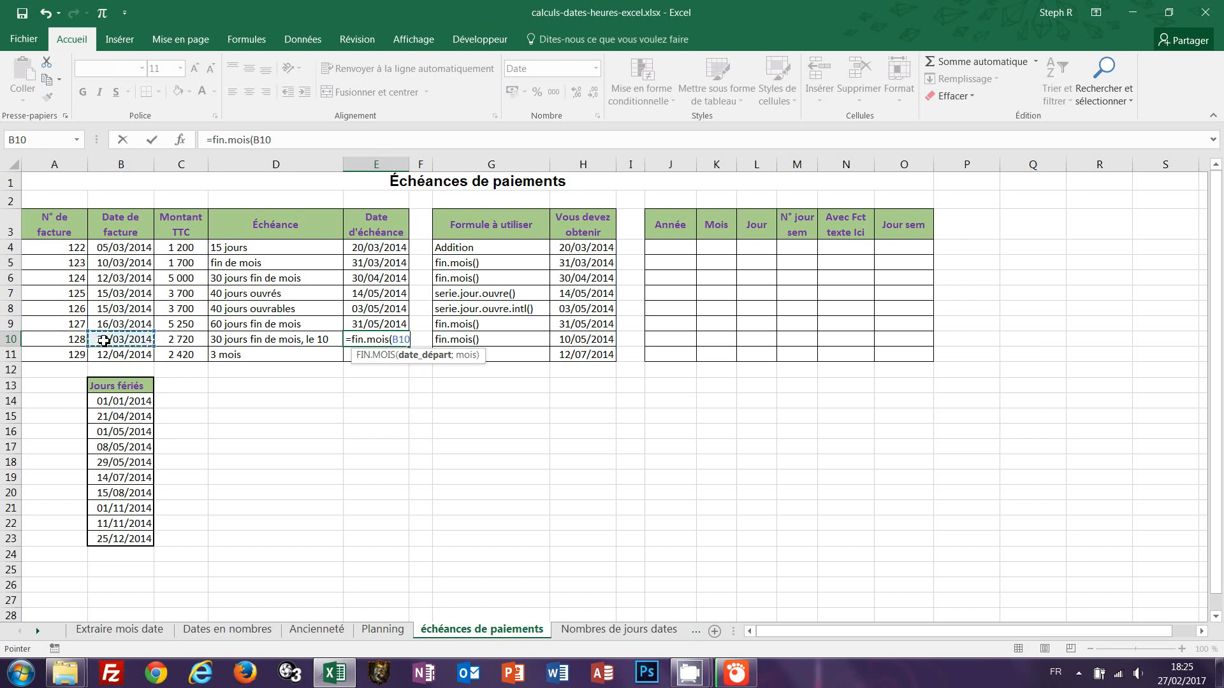
text(;)
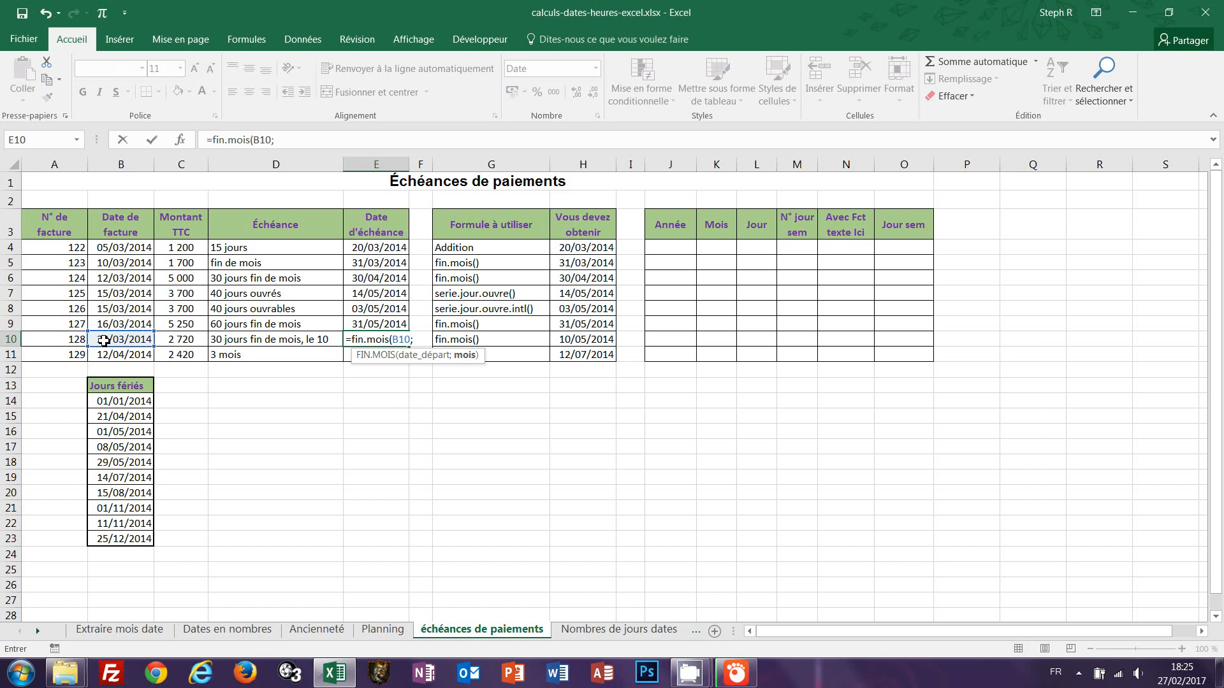
text(1))
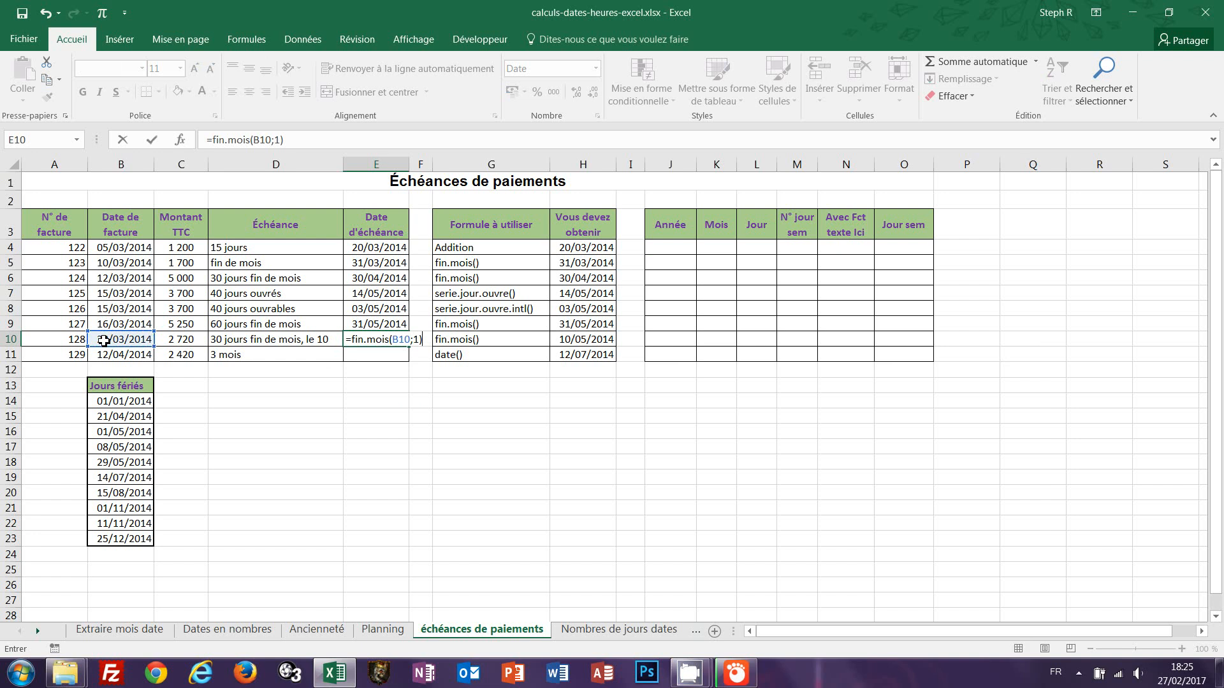
text(+10)
key(ctrl+Return)
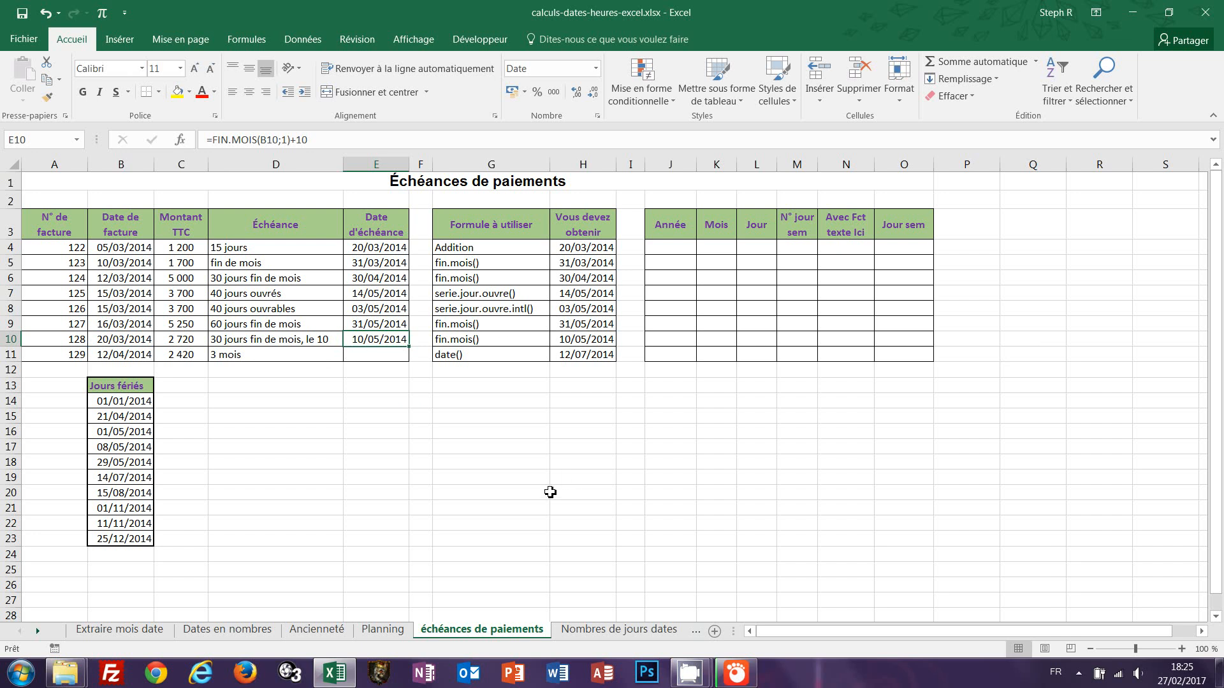
Enter =DATE(ANNEE(B11);MOIS(B11)+3;JOUR(B11)) in E11 for the 3 months due date.
click(375, 355)
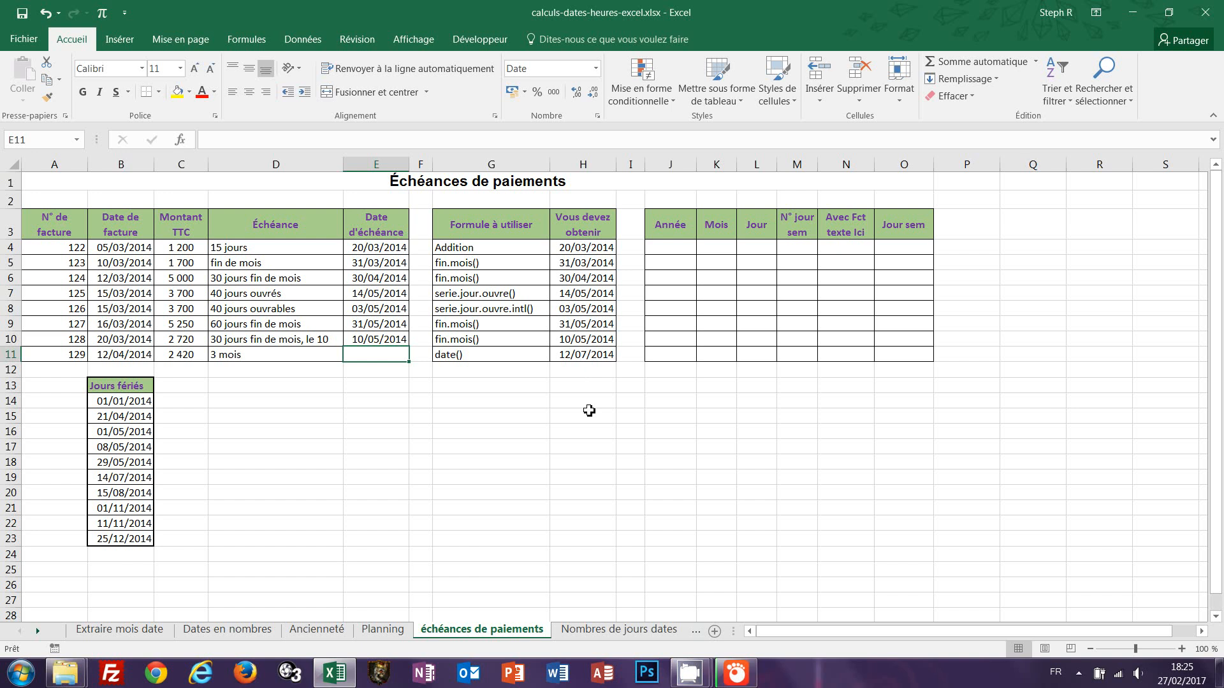
text(=)
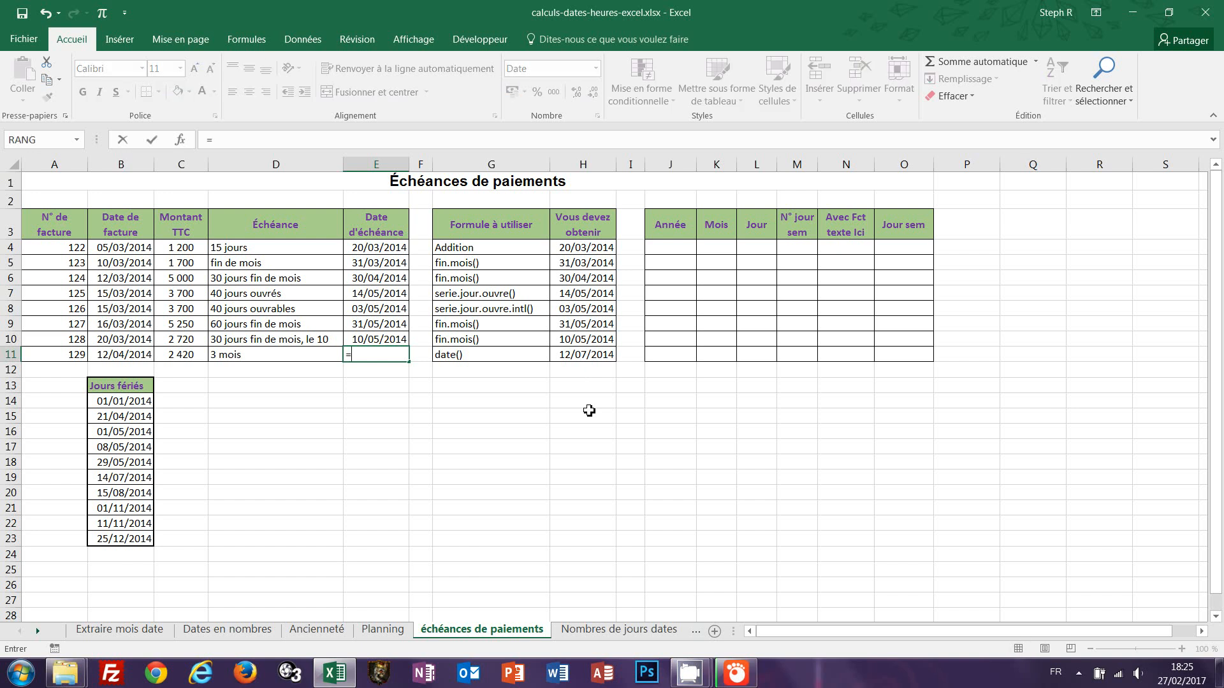
text(date)
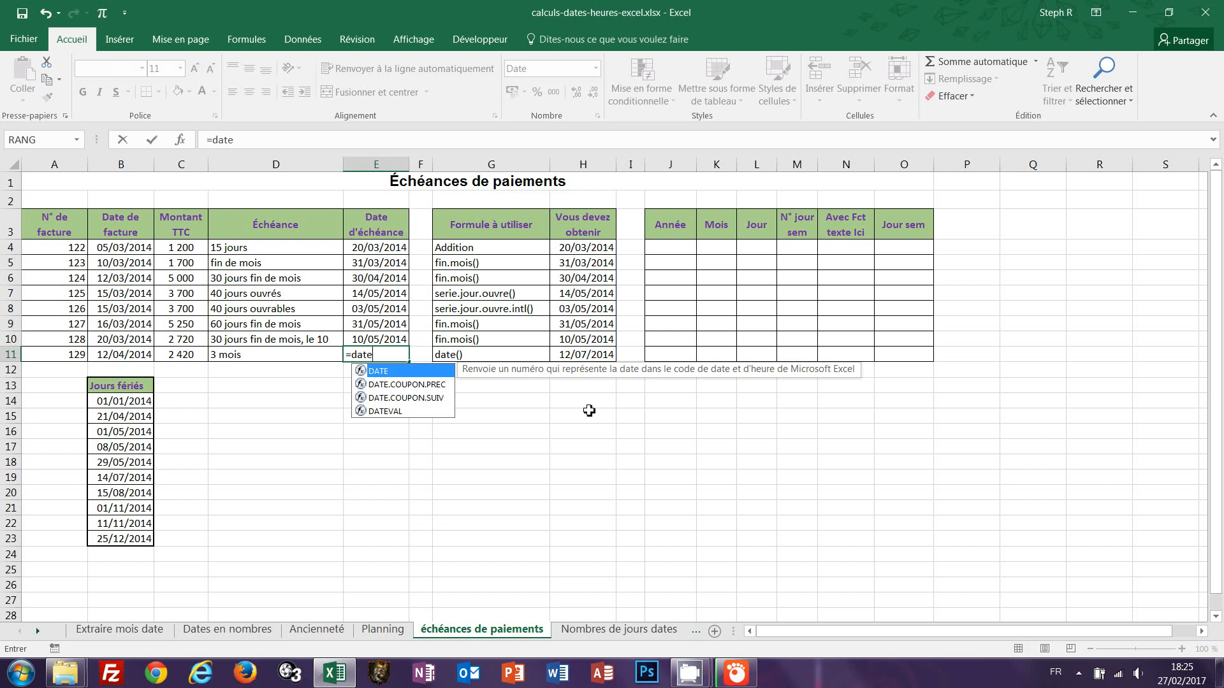
text(()
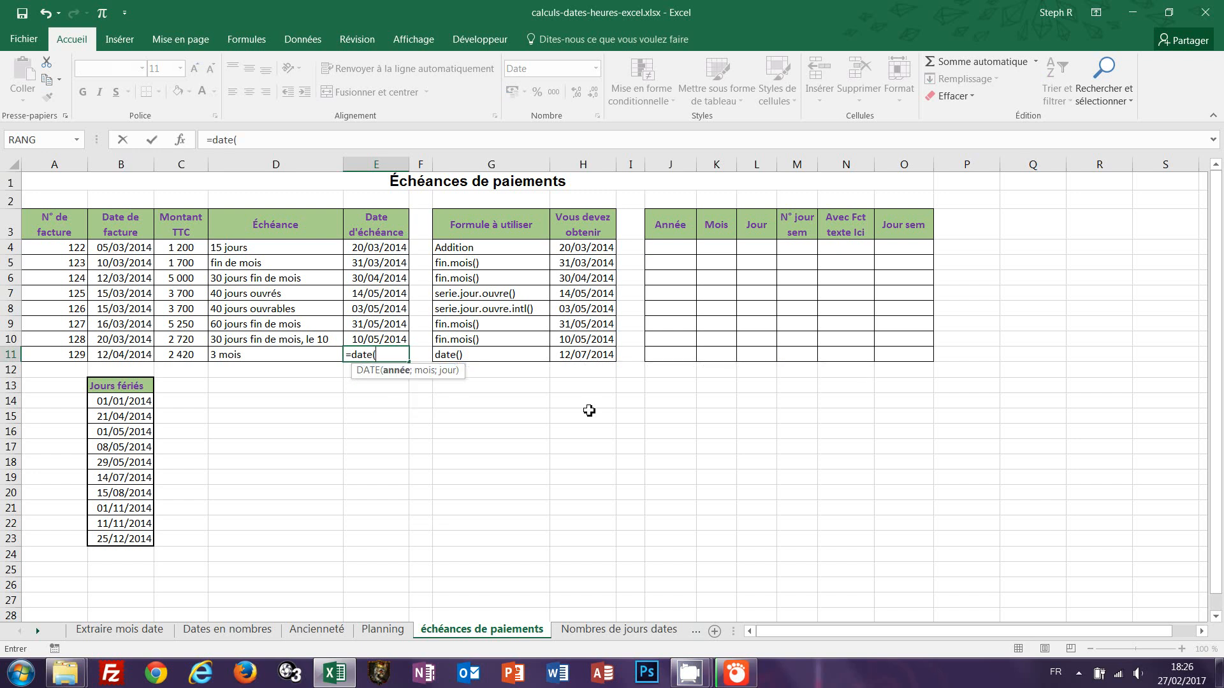
text(annee)
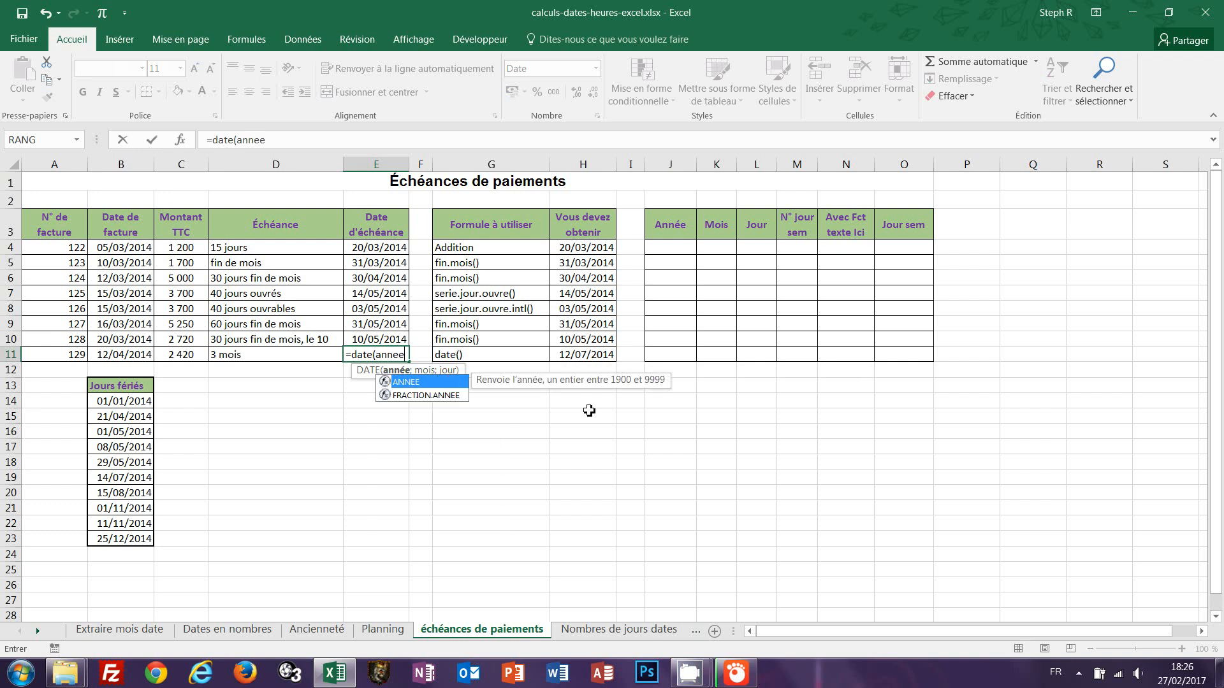
text(()
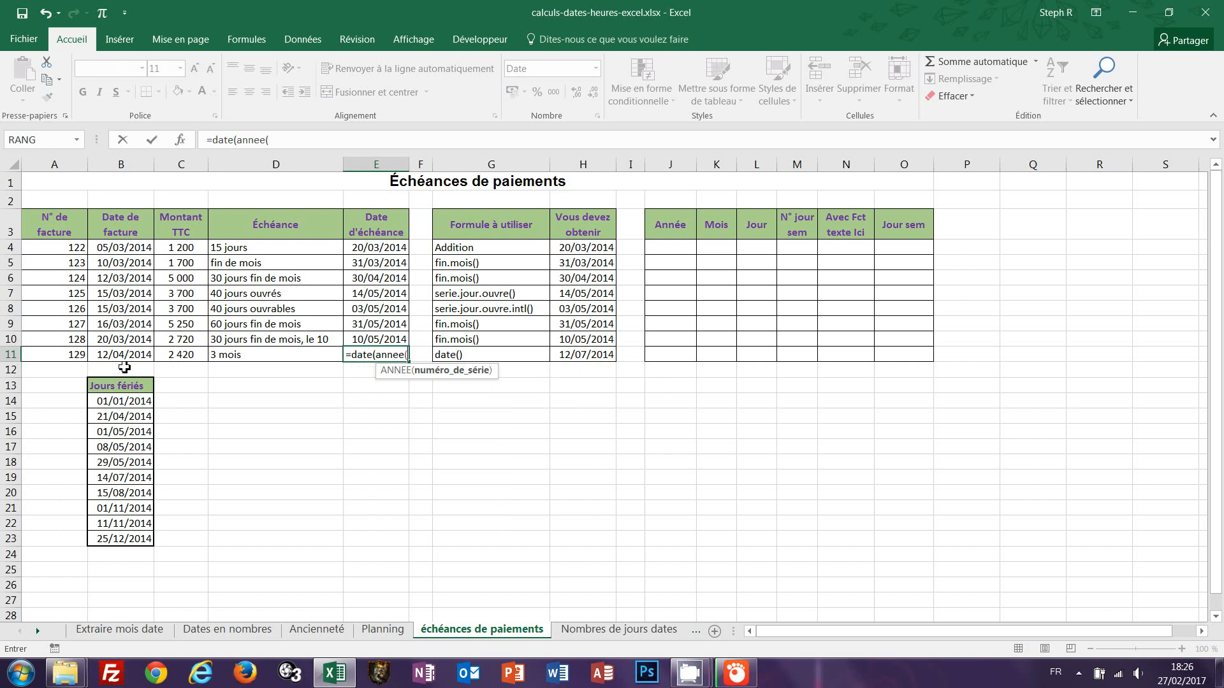
click(118, 359)
text())
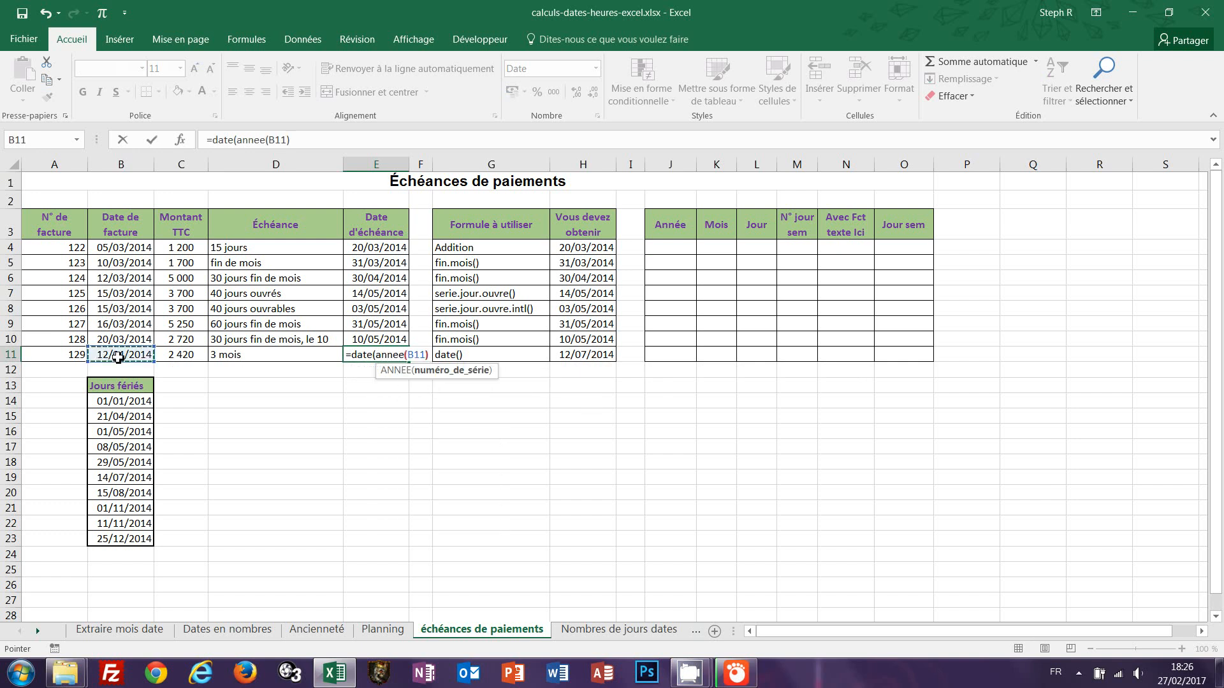
text(;)
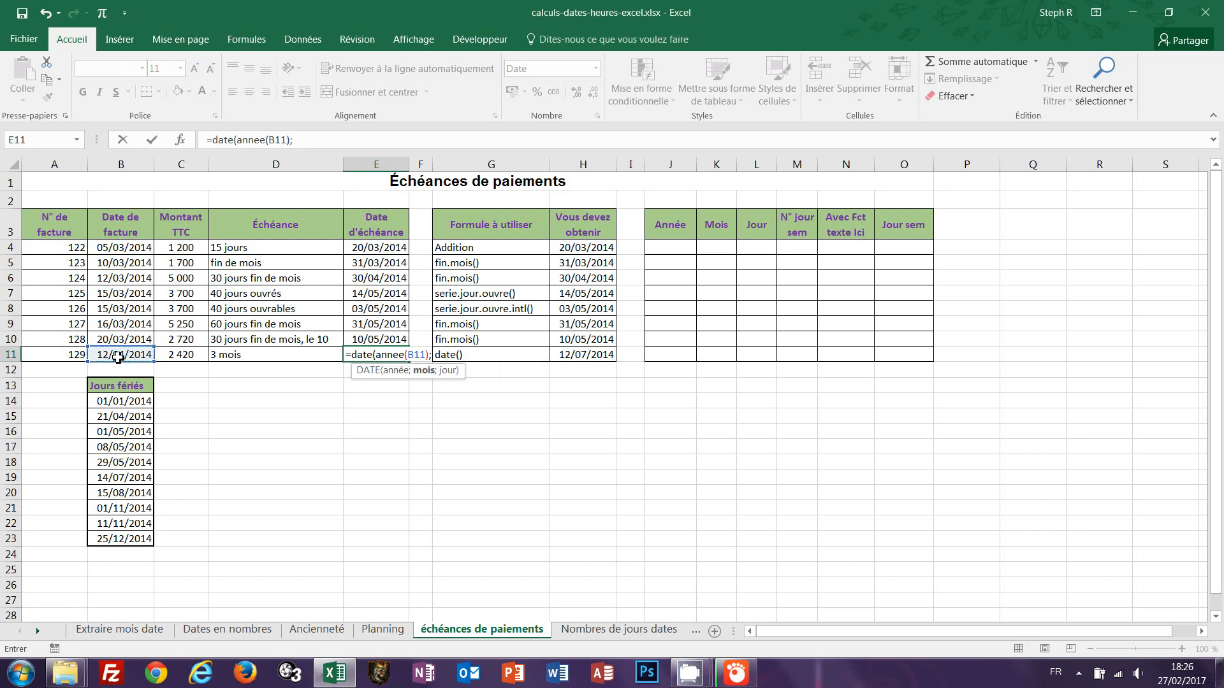
text(mois()
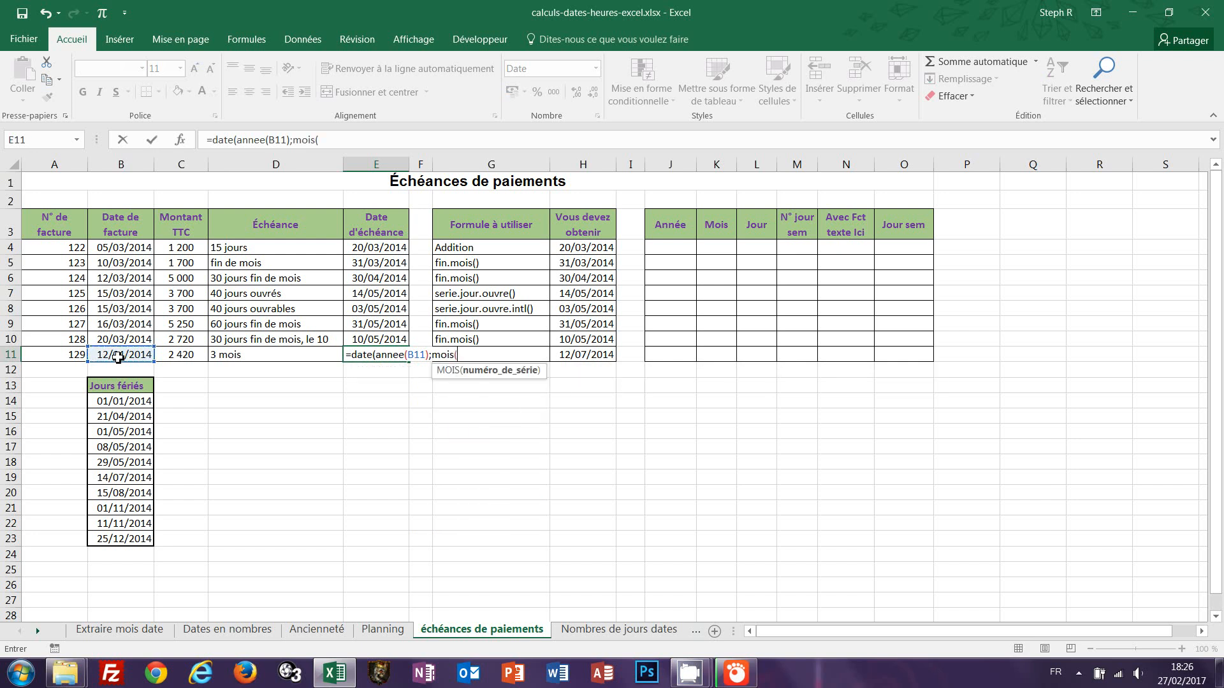
click(112, 358)
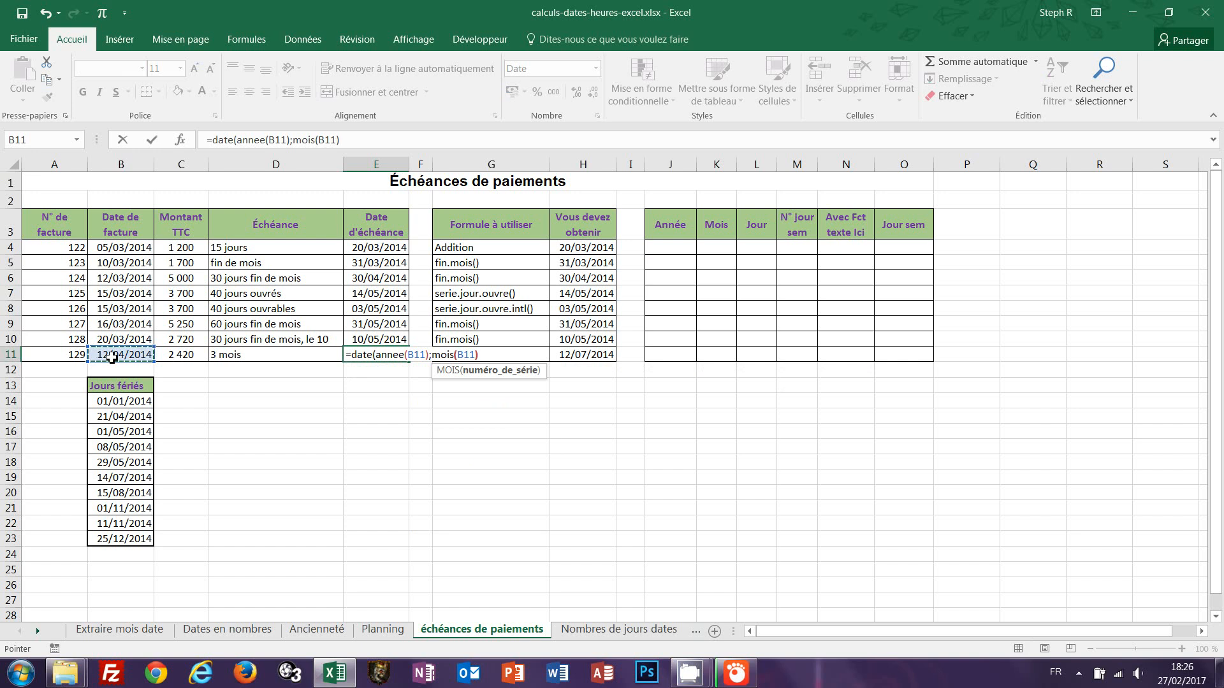
text(+3)
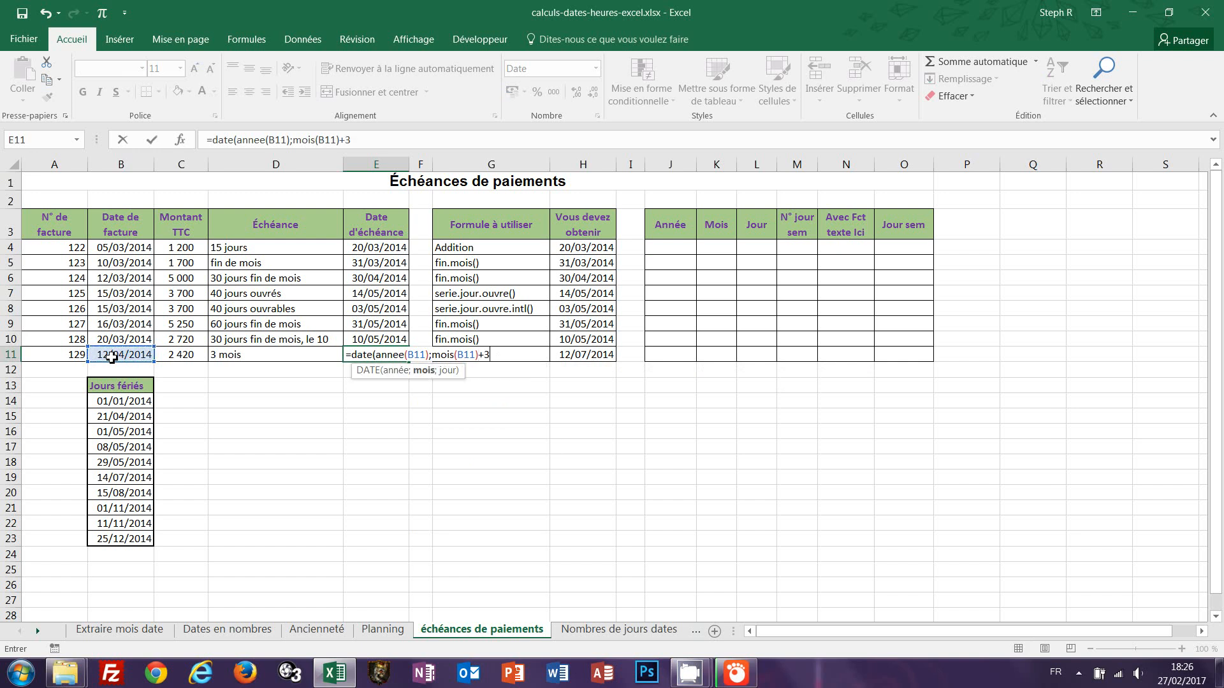
text(;jour)
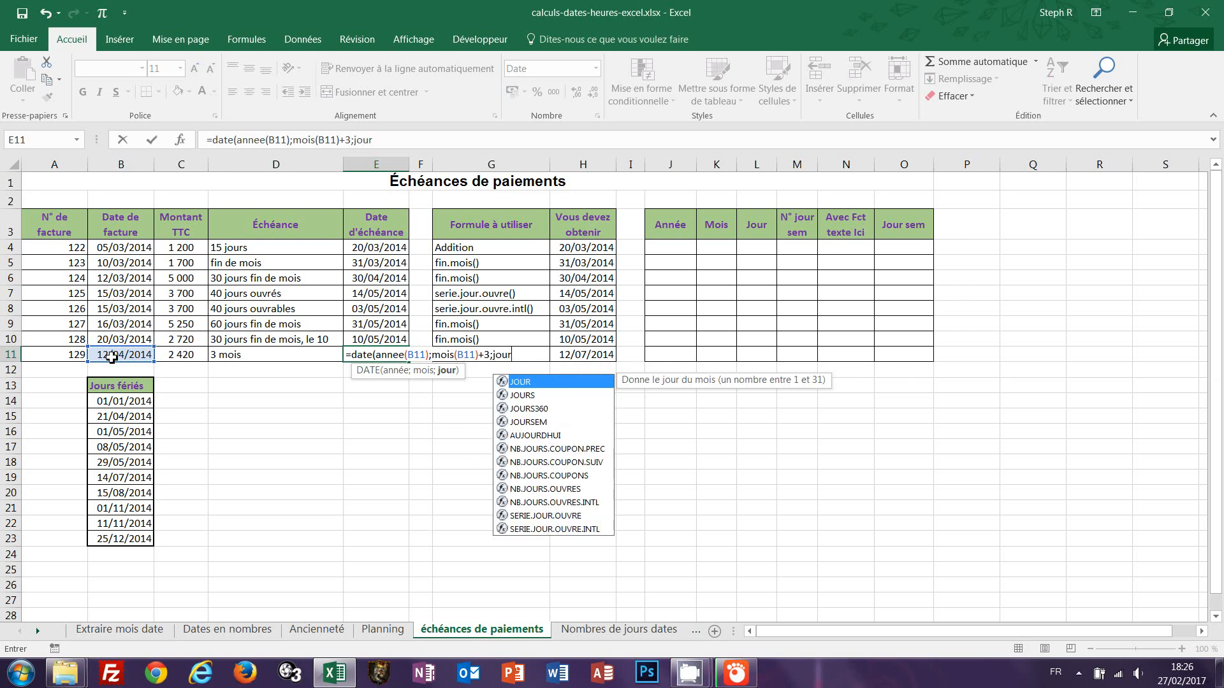
text(()
click(114, 355)
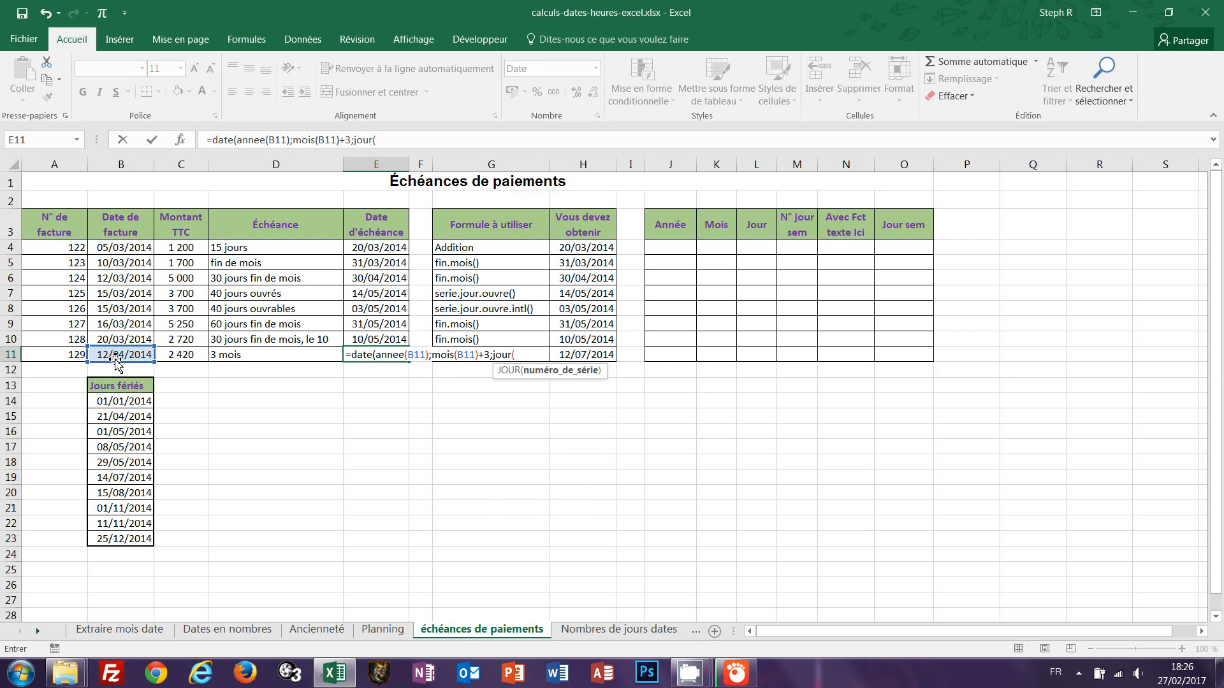
text())
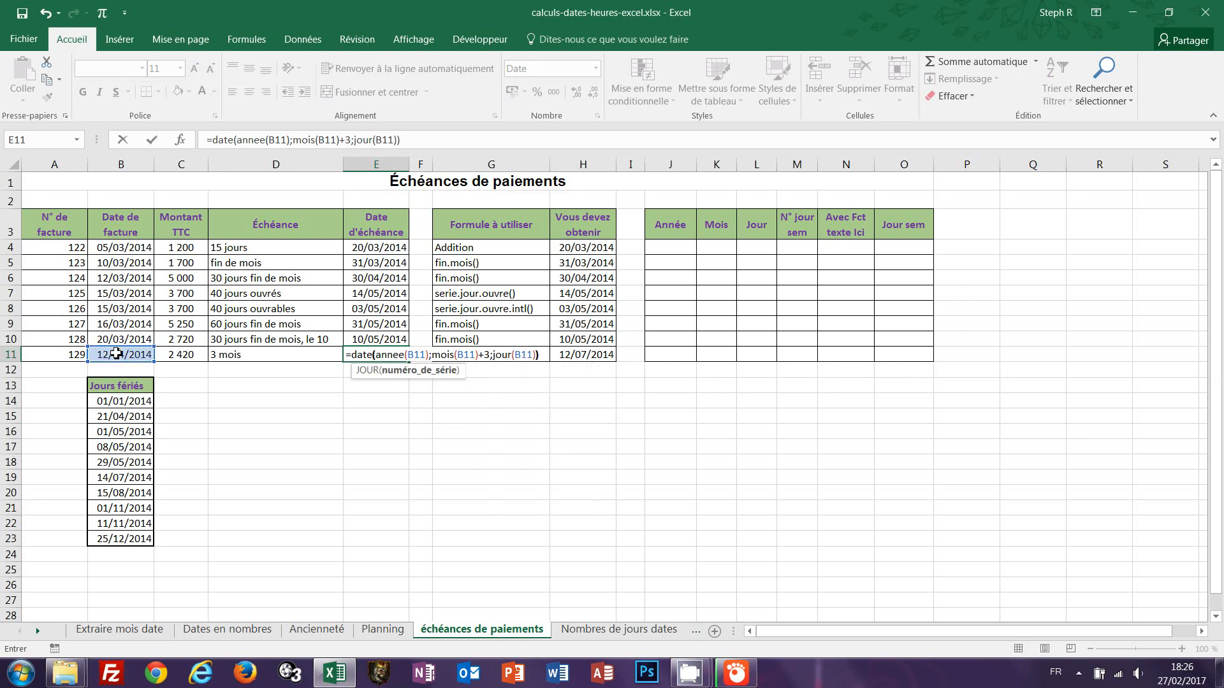
text())
key(ctrl+Return)
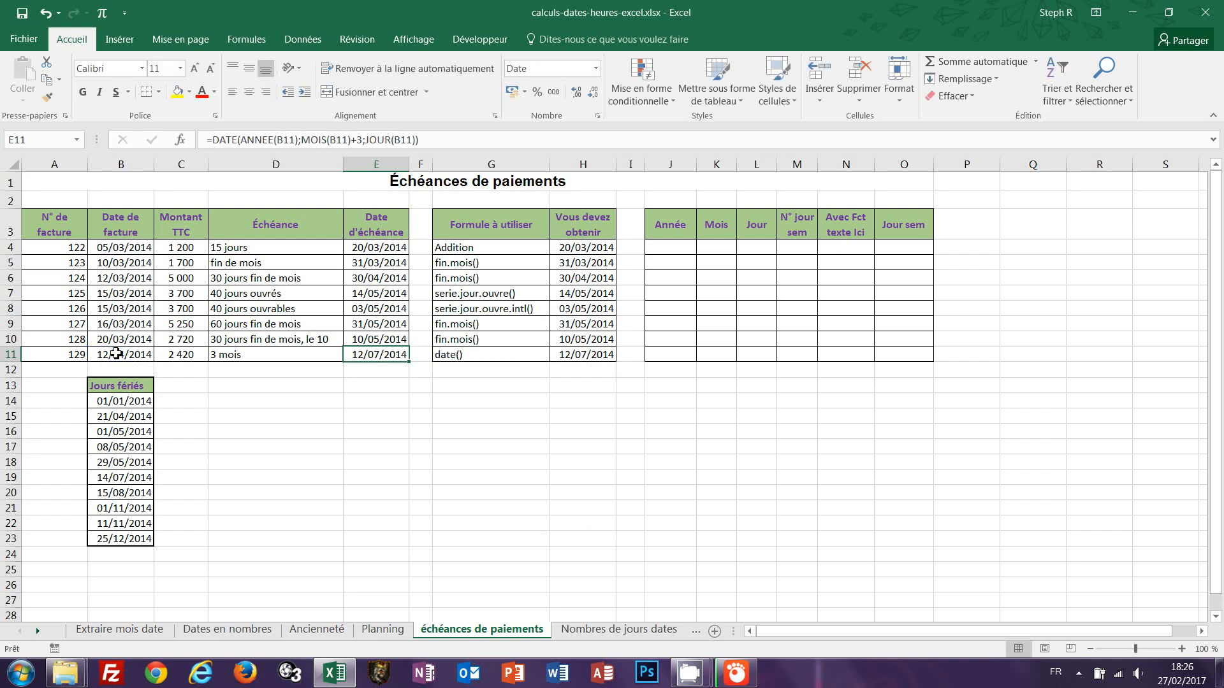
double_click(373, 358)
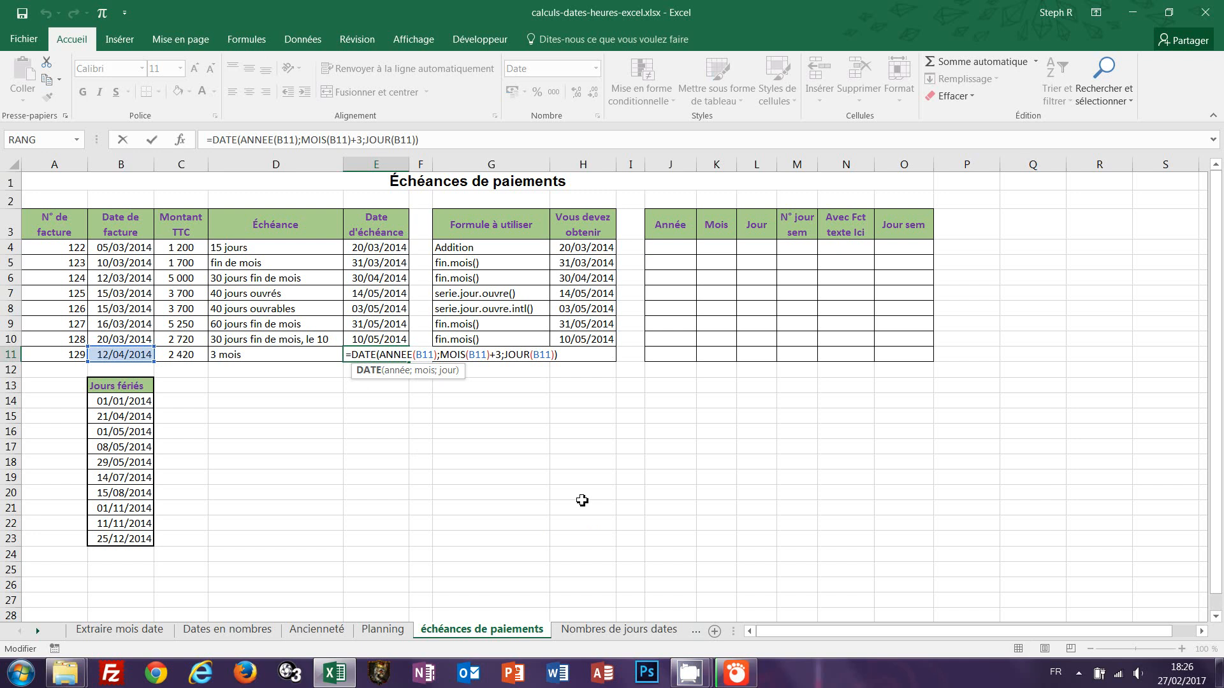
key(ctrl+Return)
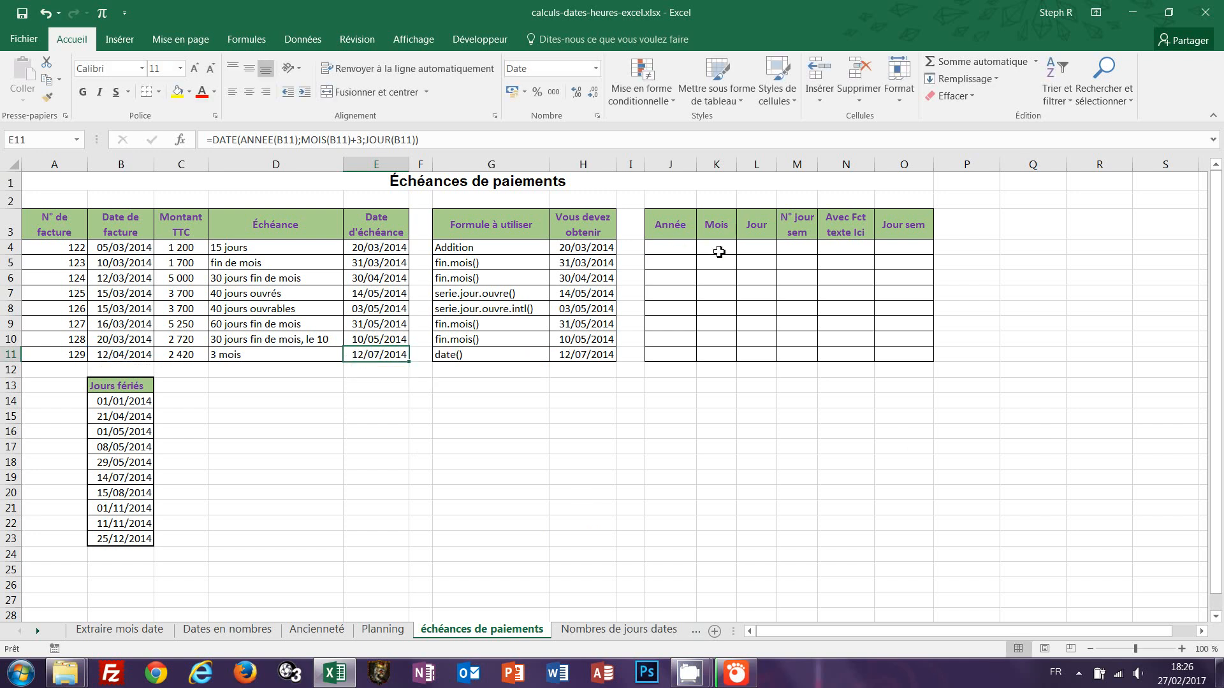
Fill the Année column J4:J11 with =ANNEE(E4), extracting the year of each due date.
drag(656, 248, 663, 353)
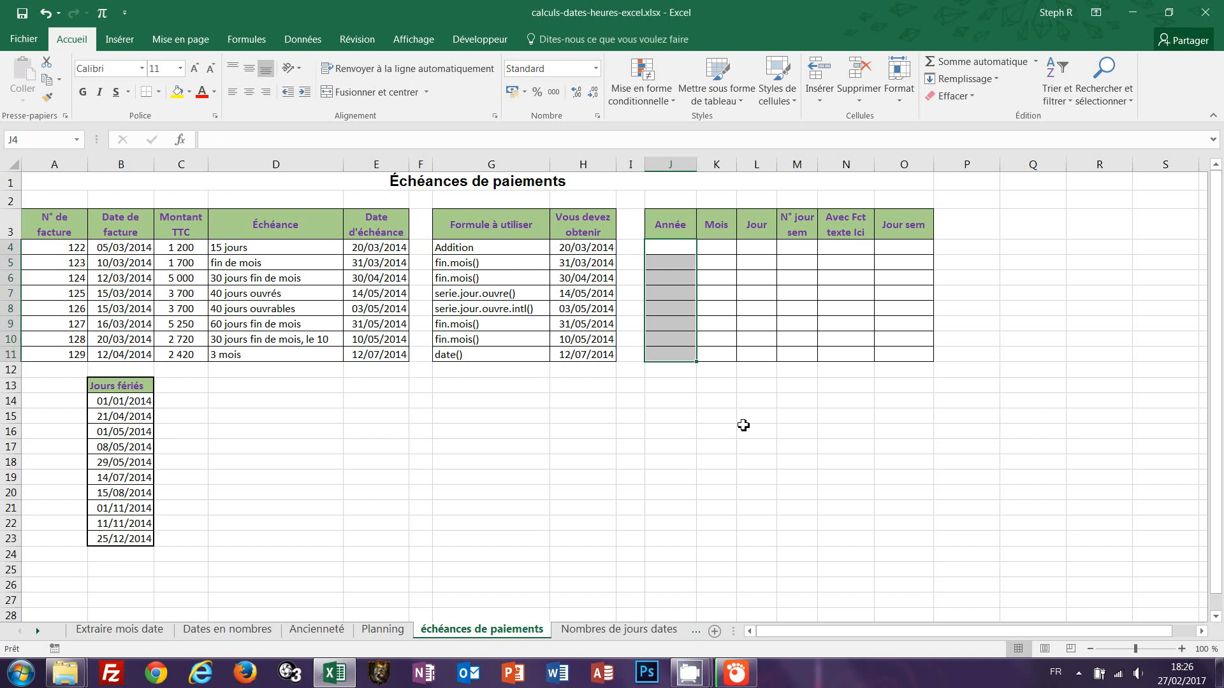
text(=annee)
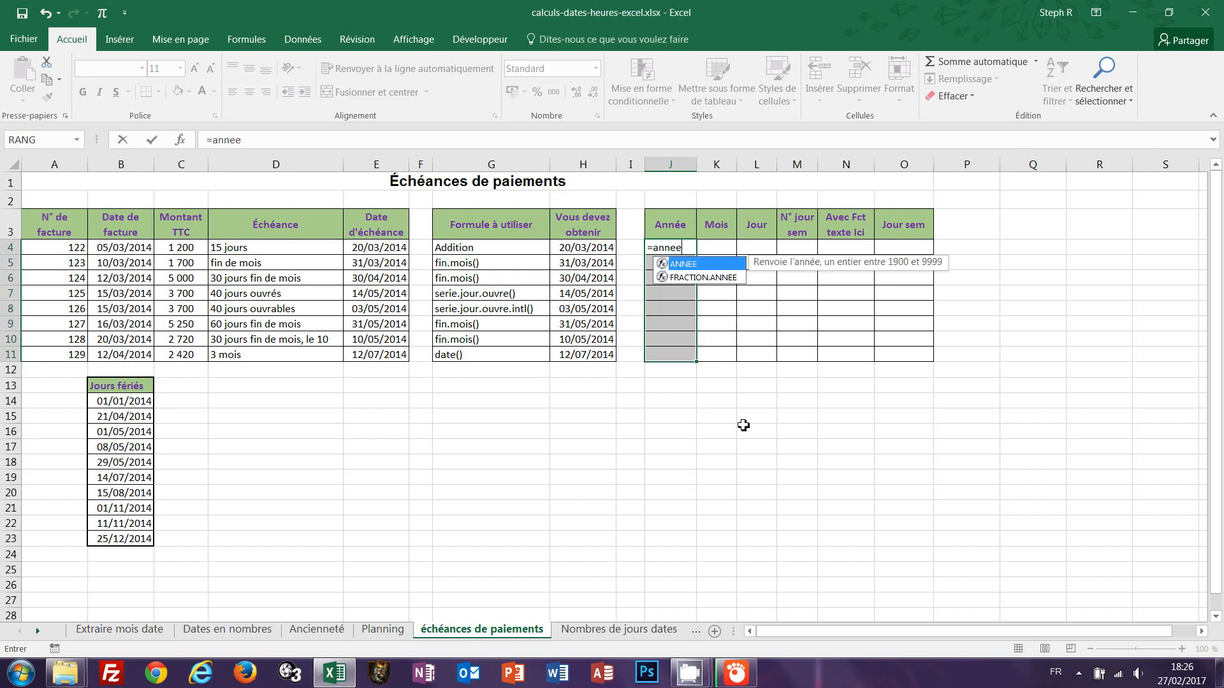
text(()
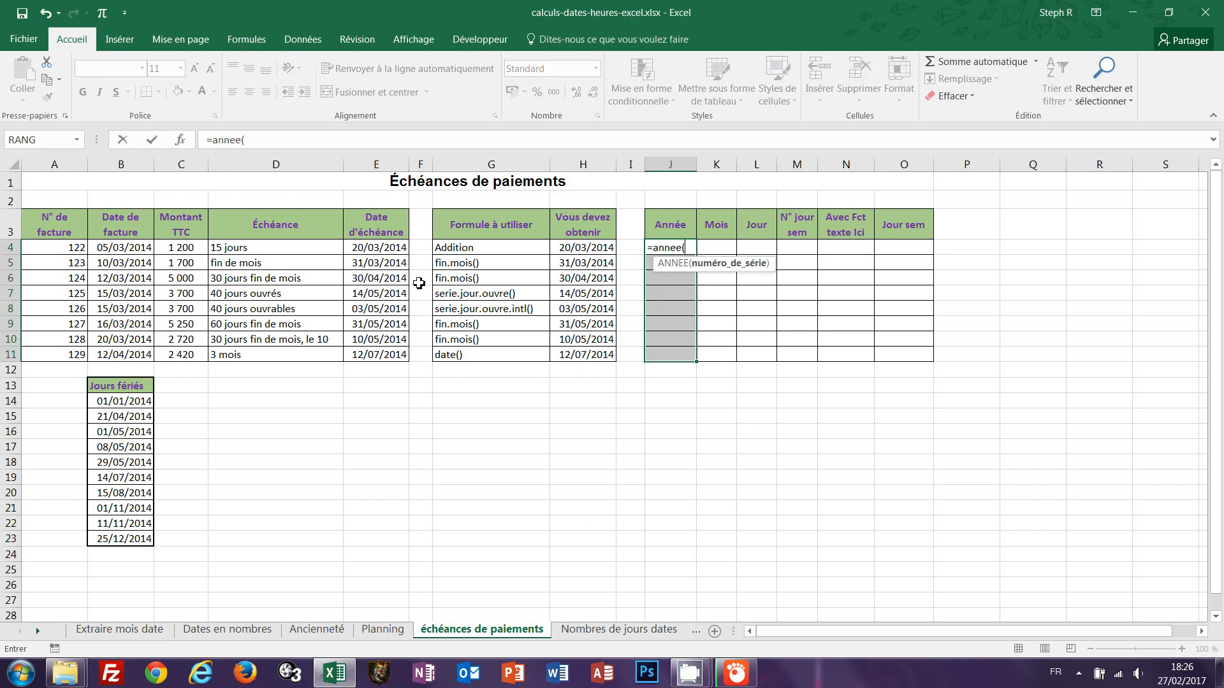
click(385, 249)
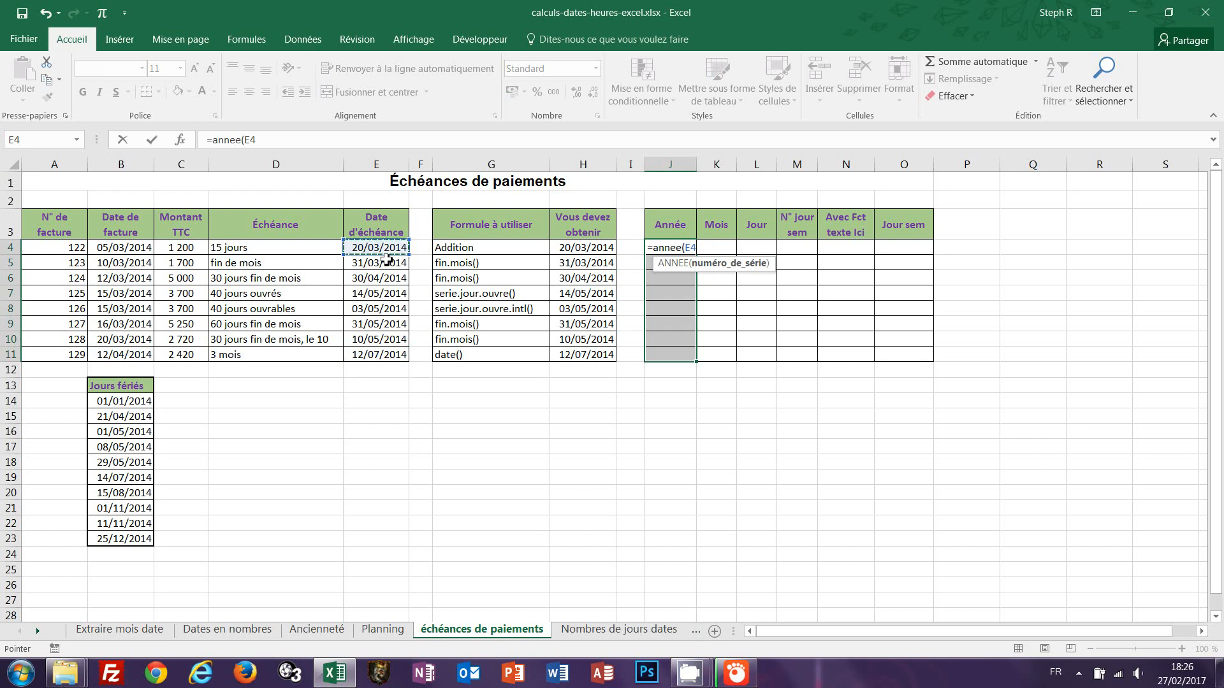
text())
key(ctrl+Return)
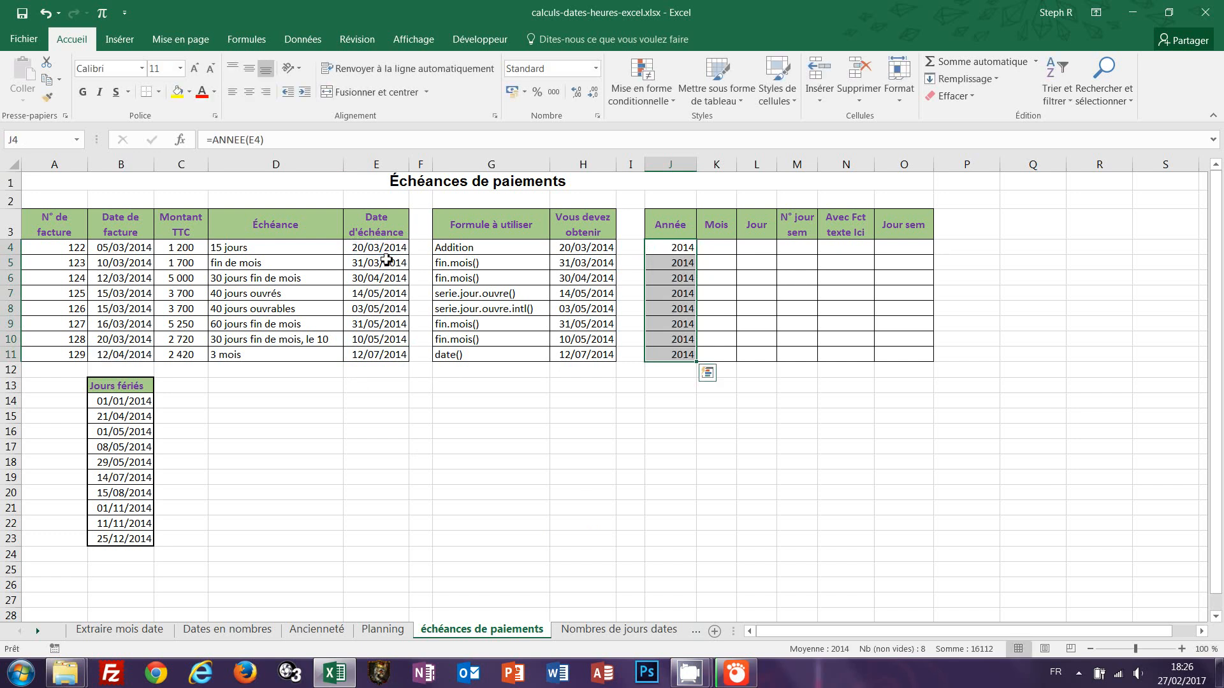
Fill the Mois column K4:K11 with =MOIS(E4), extracting the month of each due date.
drag(717, 246, 721, 357)
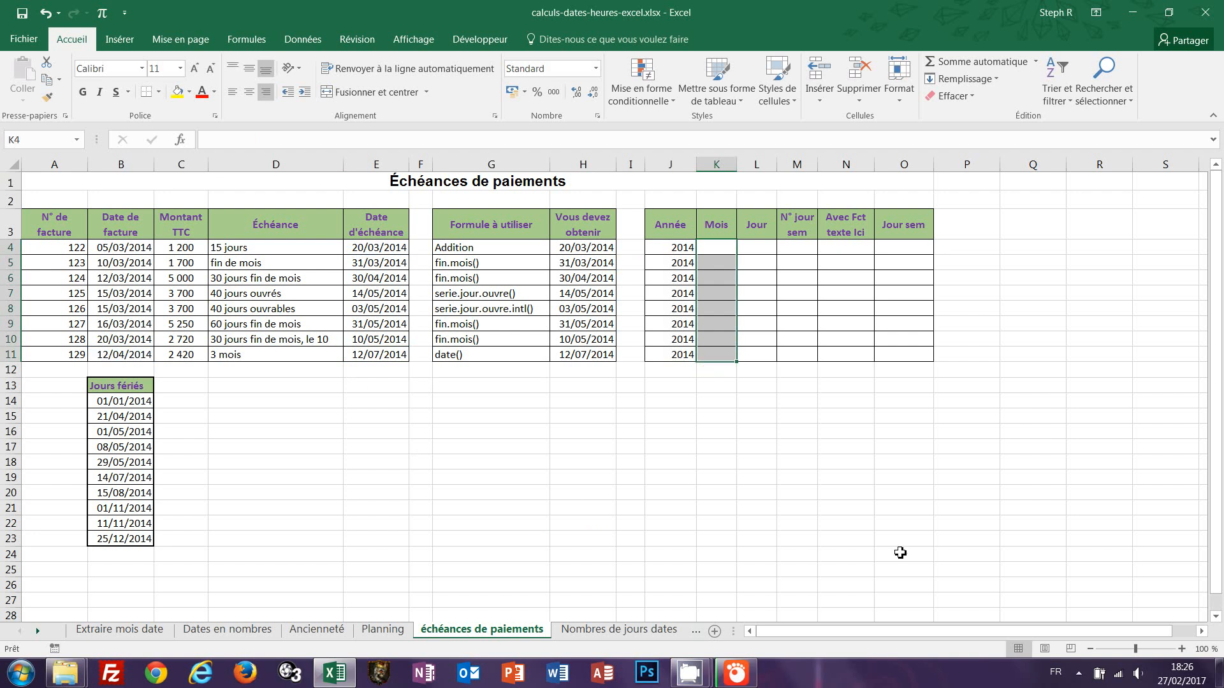
text(=)
text(mois()
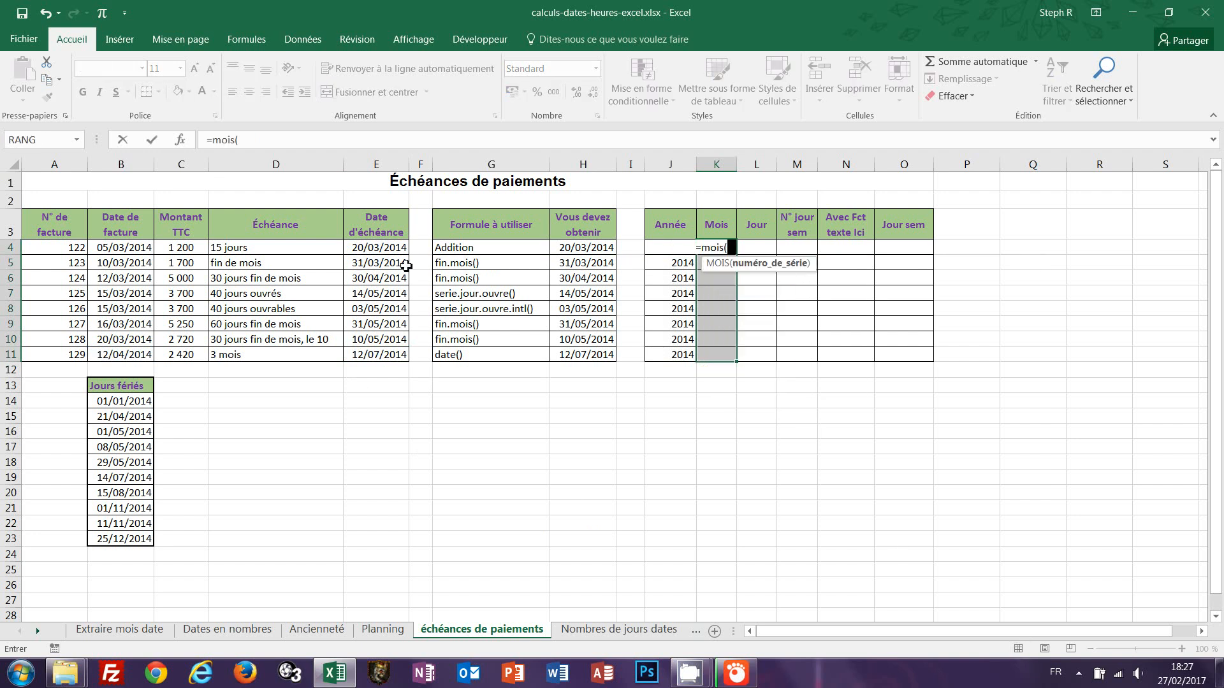
click(386, 248)
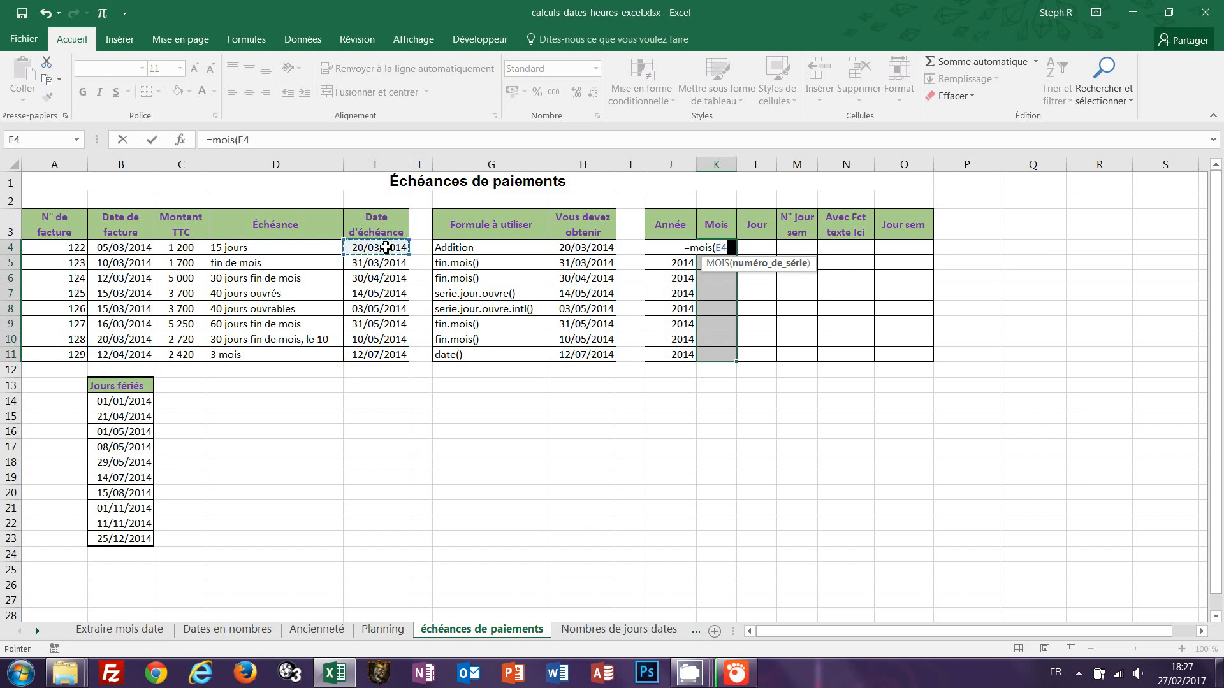
text())
key(ctrl+Return)
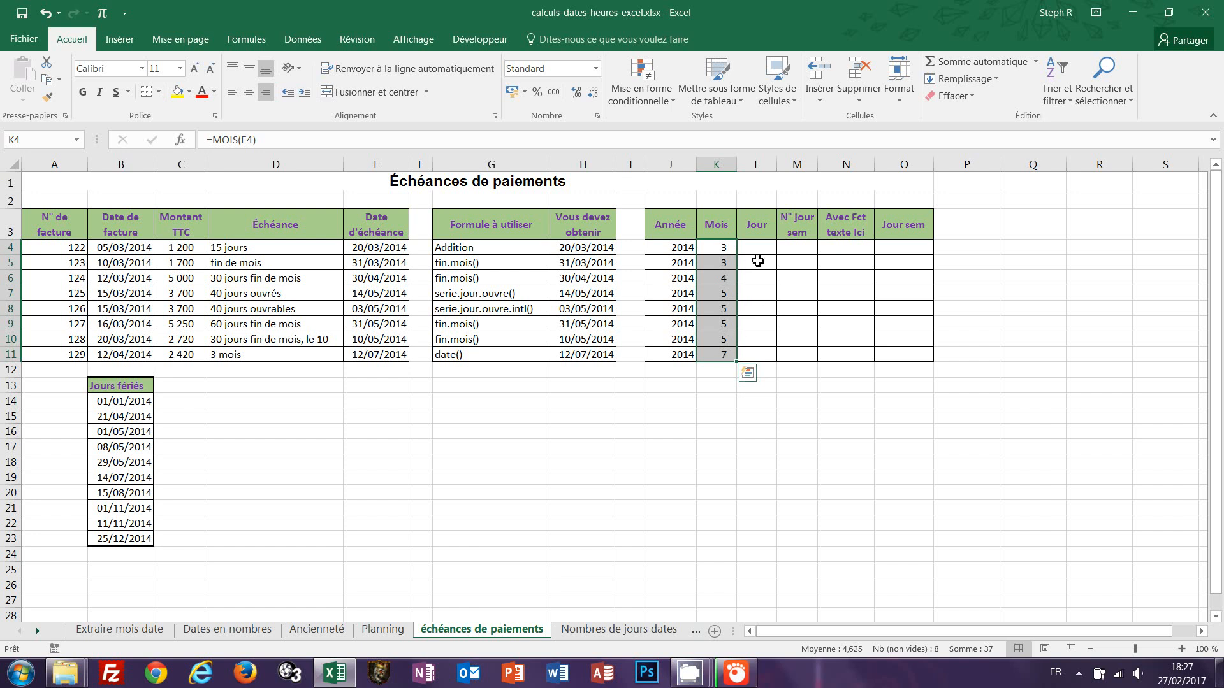
Fill the Jour column L4:L11 with =JOUR(E4), extracting the day of each due date.
drag(755, 247, 758, 353)
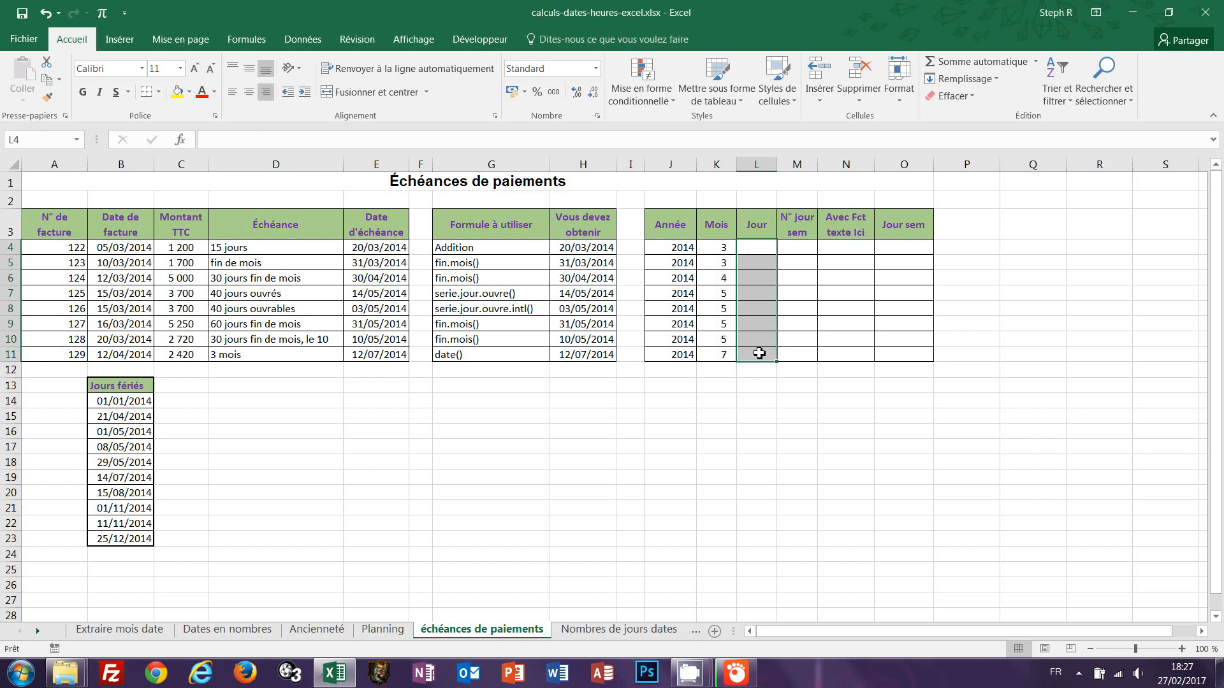
text(=jour()
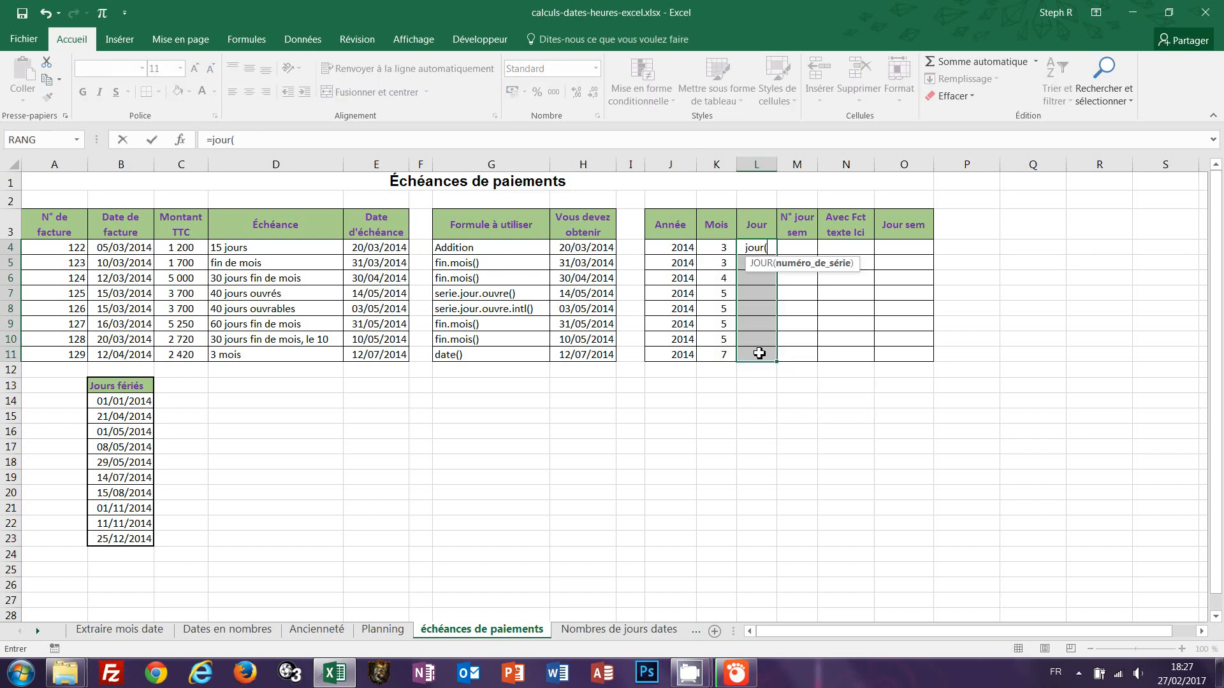
click(381, 249)
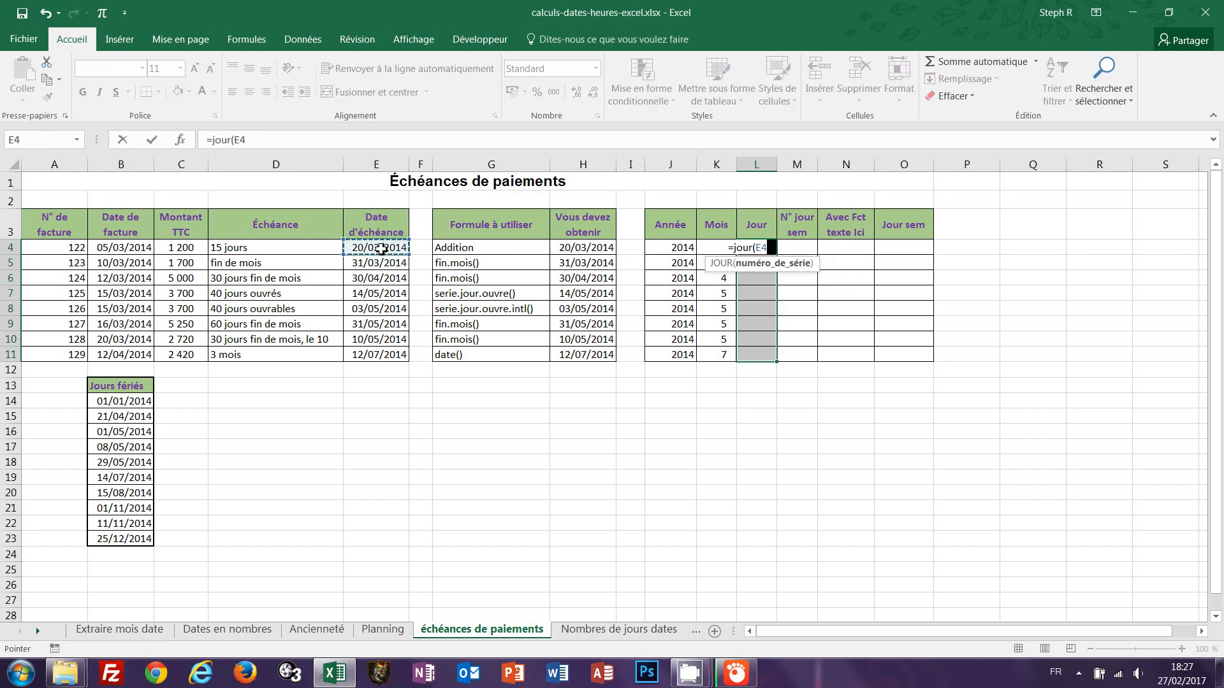
text())
key(ctrl+Return)
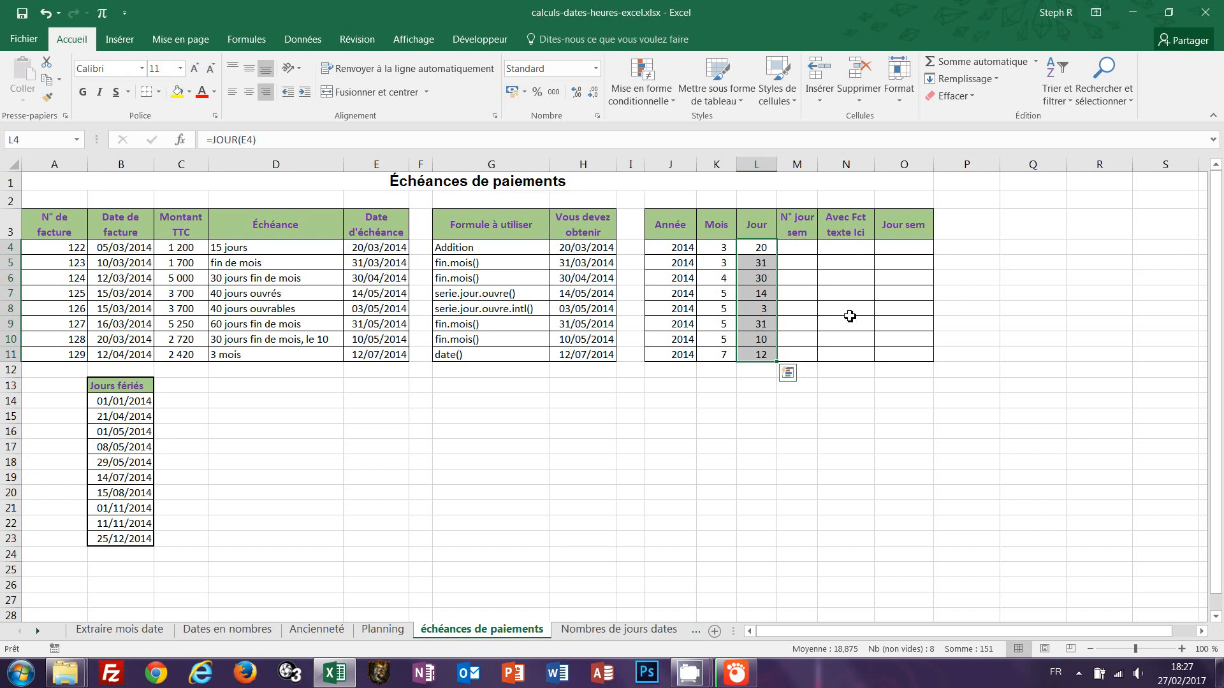
Fill the N° jour sem column M4:M11 with =JOURSEM(E4;2), numbering weekdays from Monday as 1.
drag(795, 252, 796, 355)
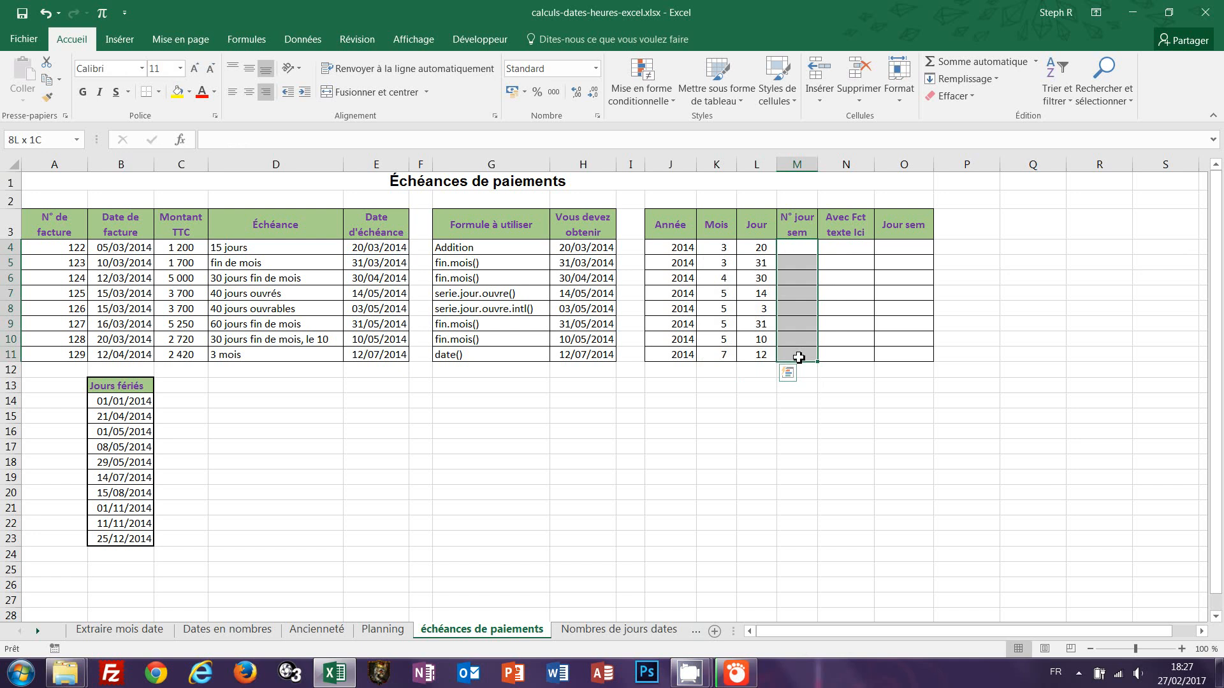
text(=j)
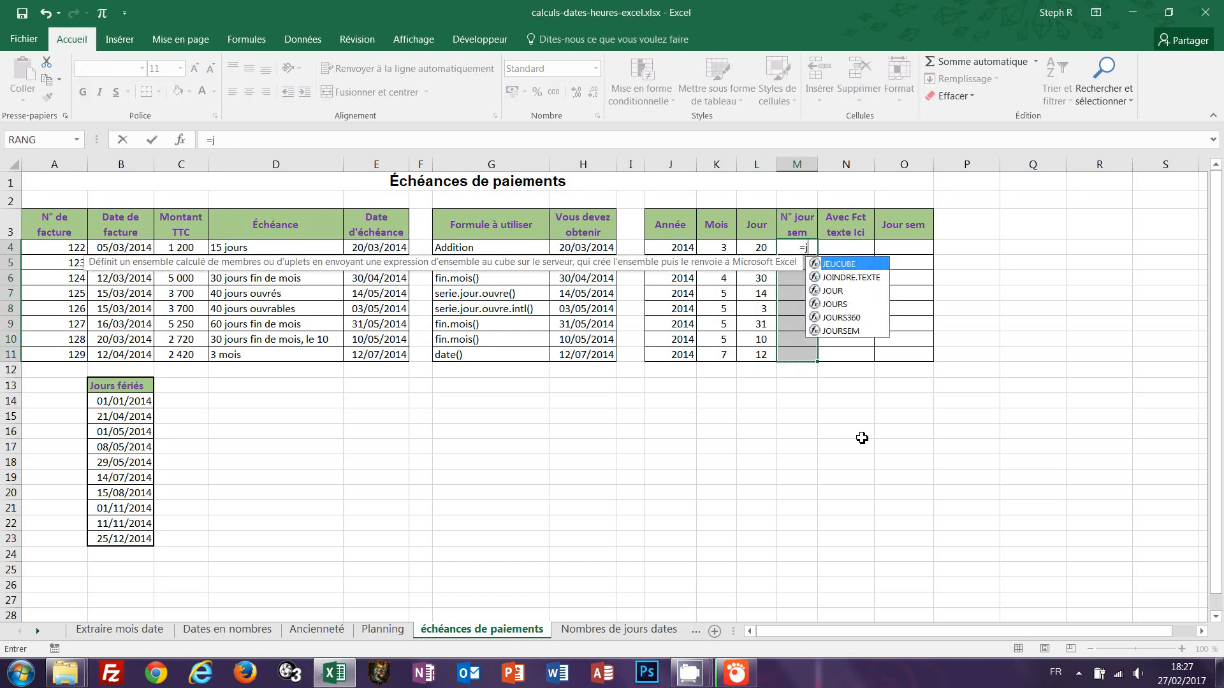
text(oursem)
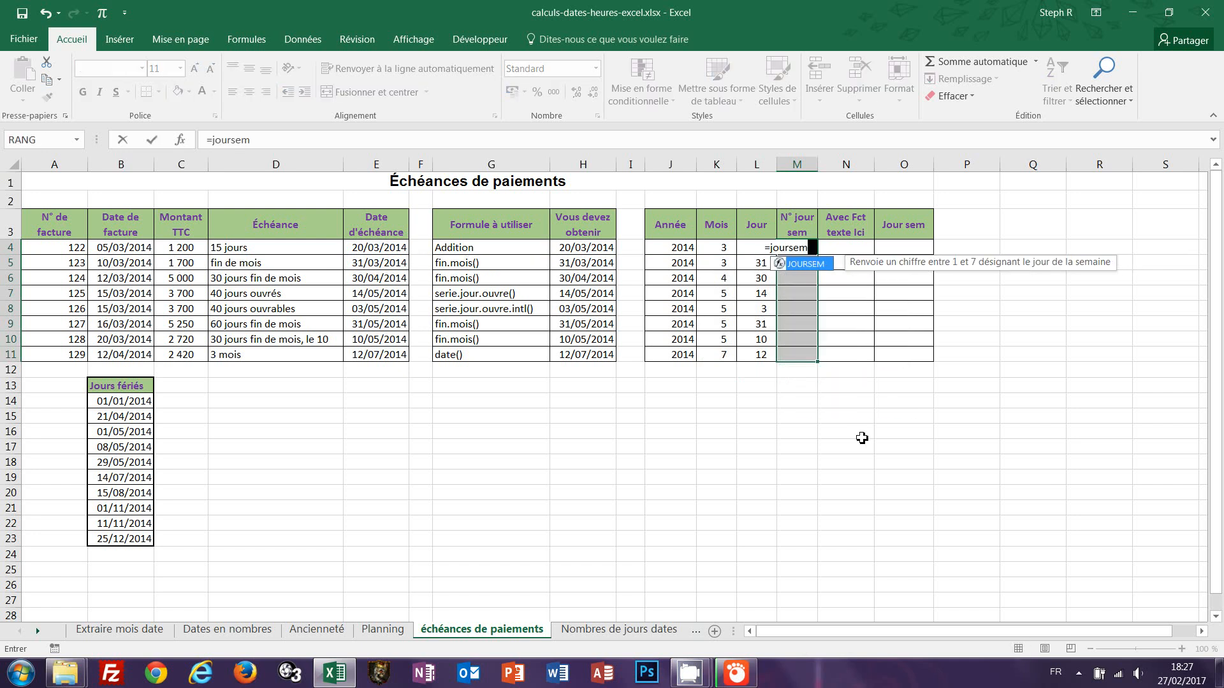
text(()
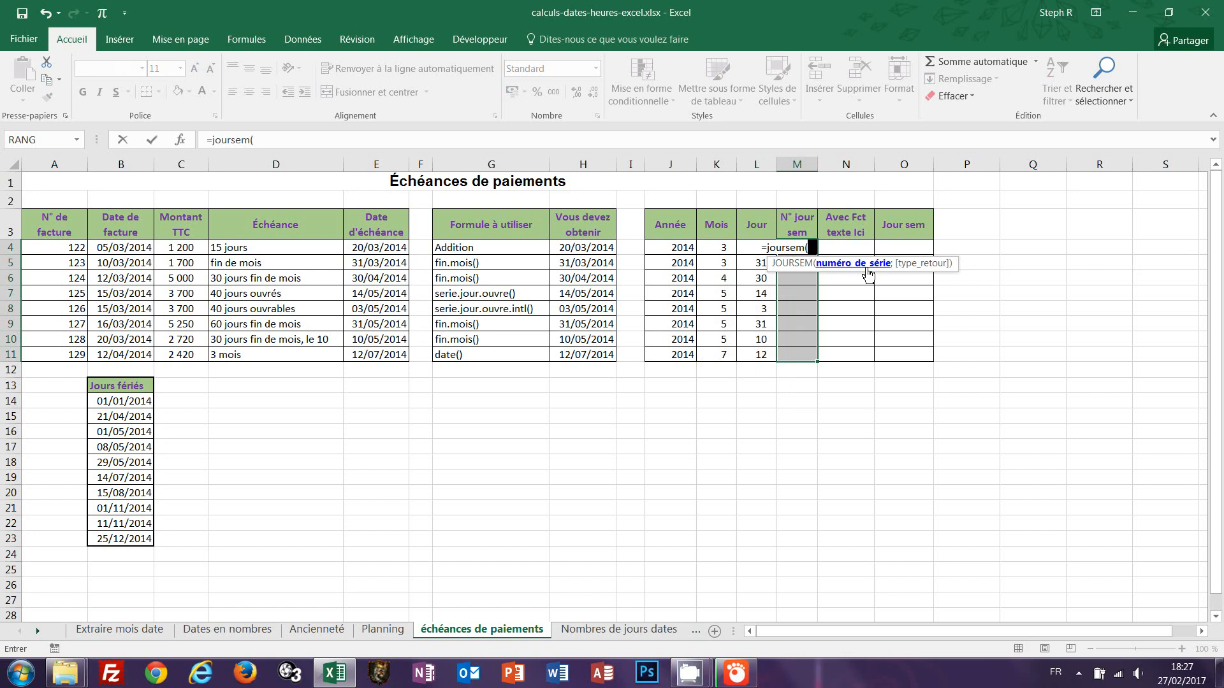
click(365, 247)
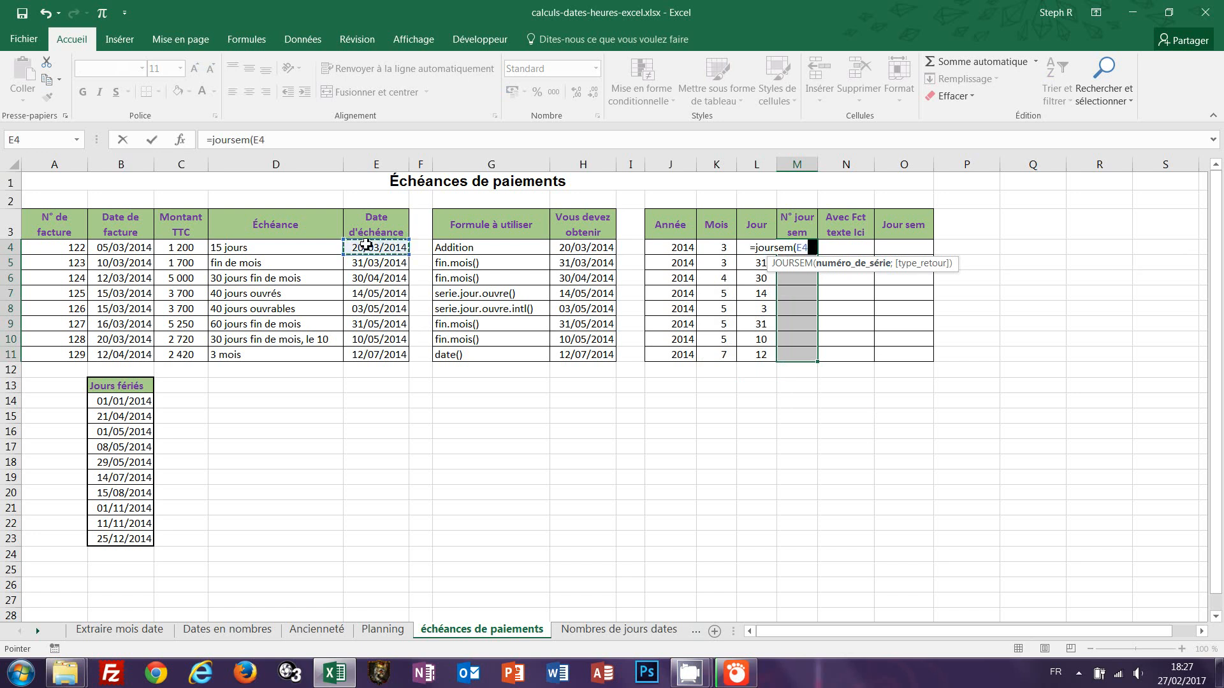
text(;)
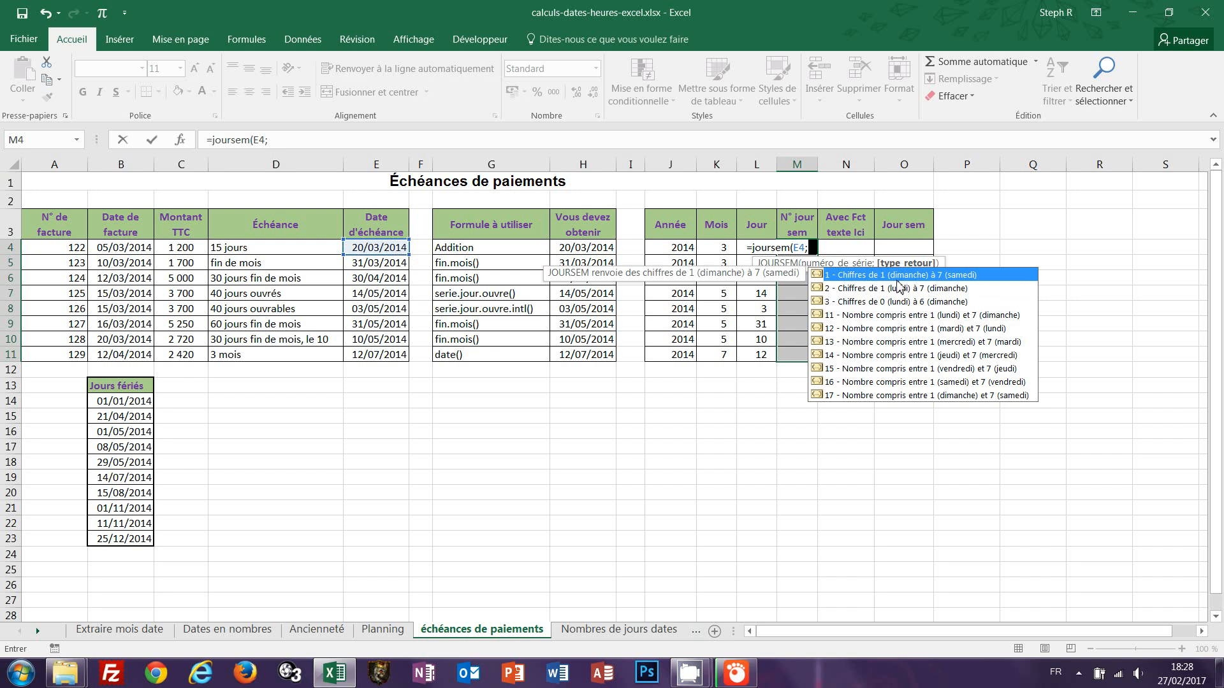
double_click(831, 294)
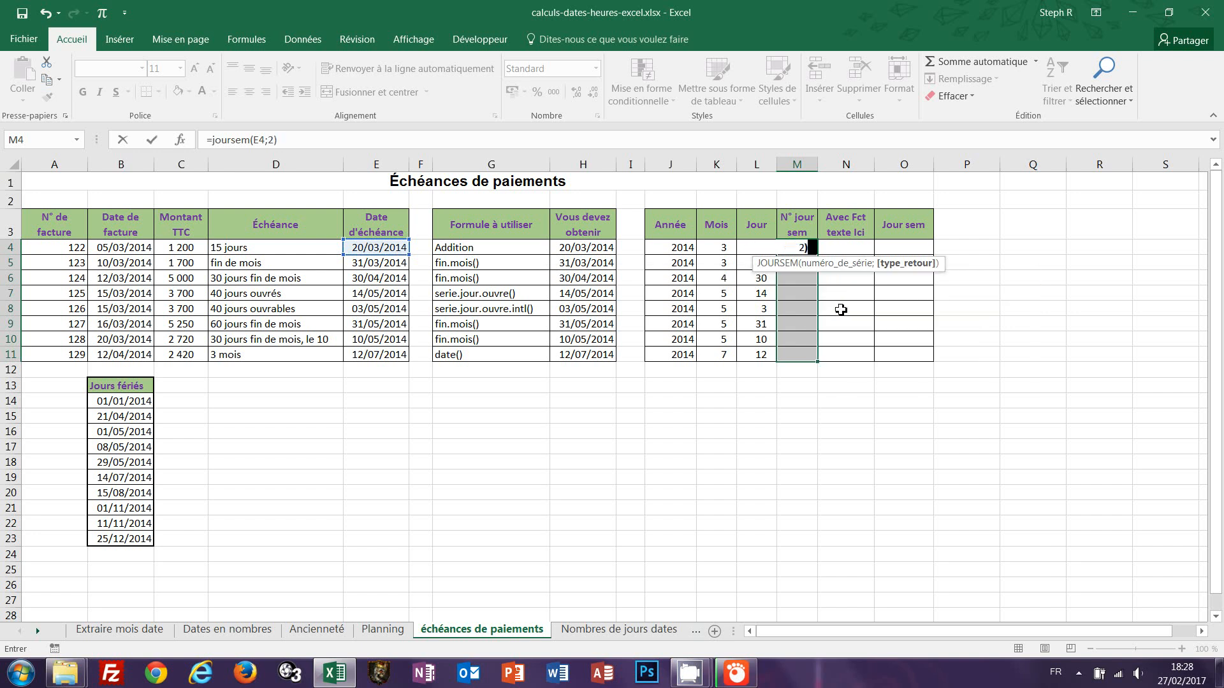
text())
key(ctrl+Return)
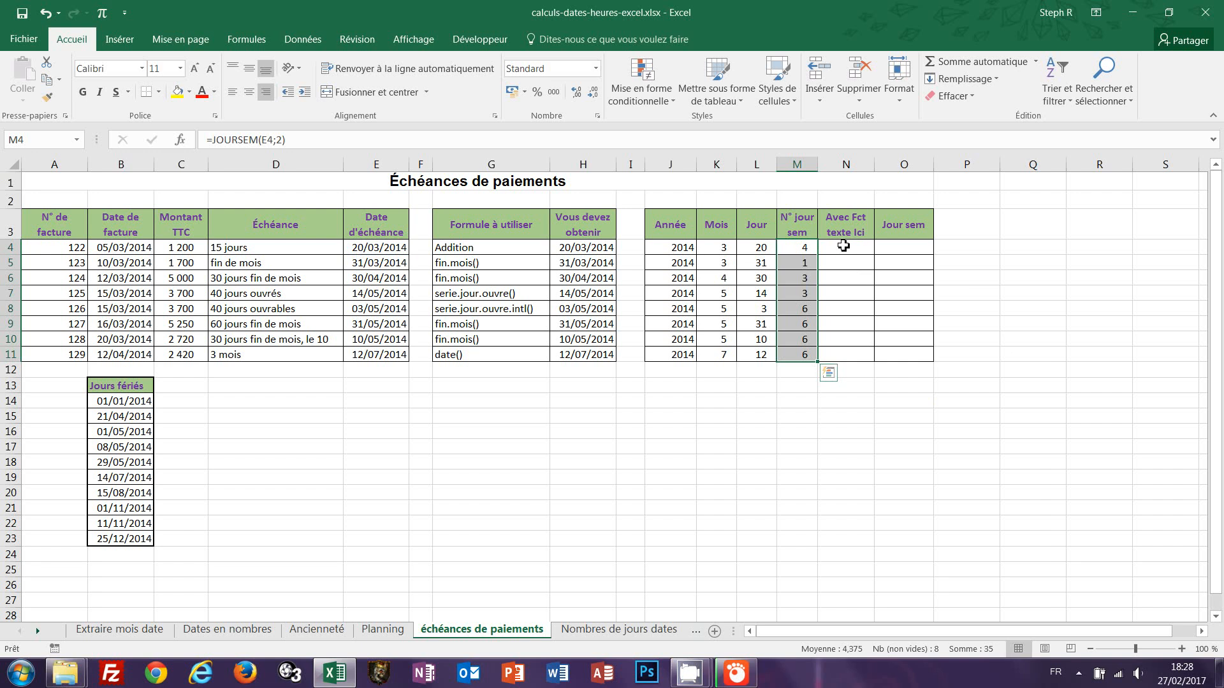
Fill the Avec Fct texte column N4:N11 with =TEXTE(E4;"jjjj") to show each due date's weekday name.
drag(843, 246, 842, 360)
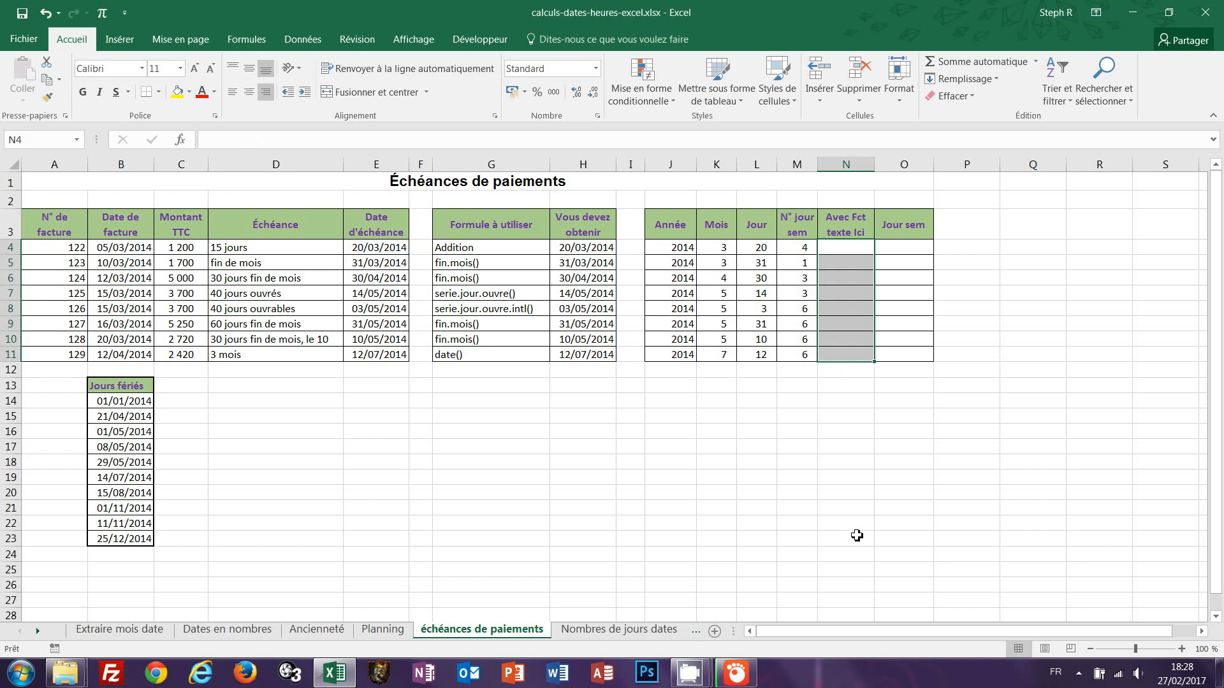
text(=tex)
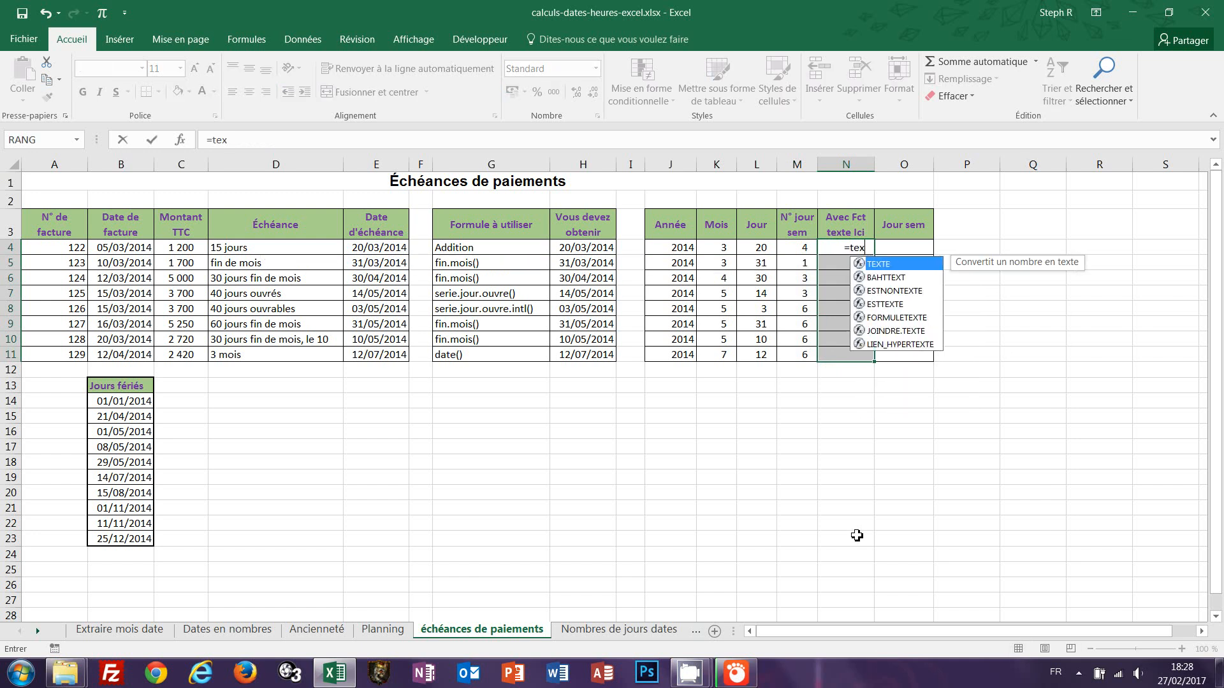
text(te()
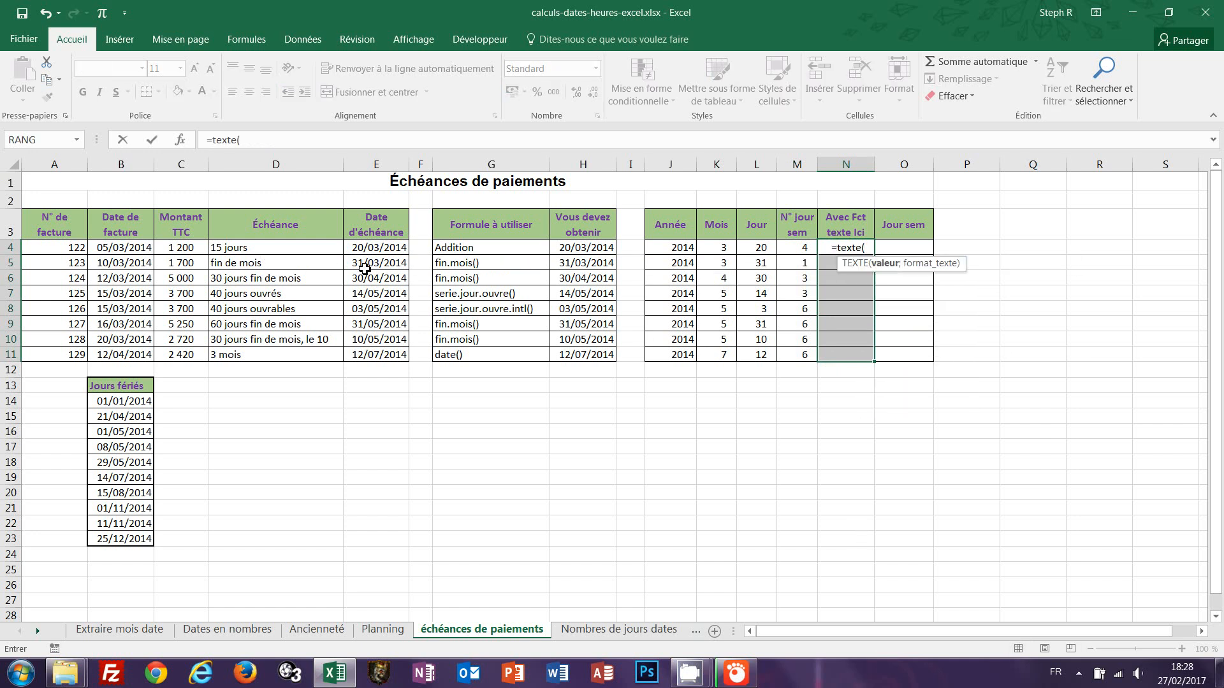
click(359, 249)
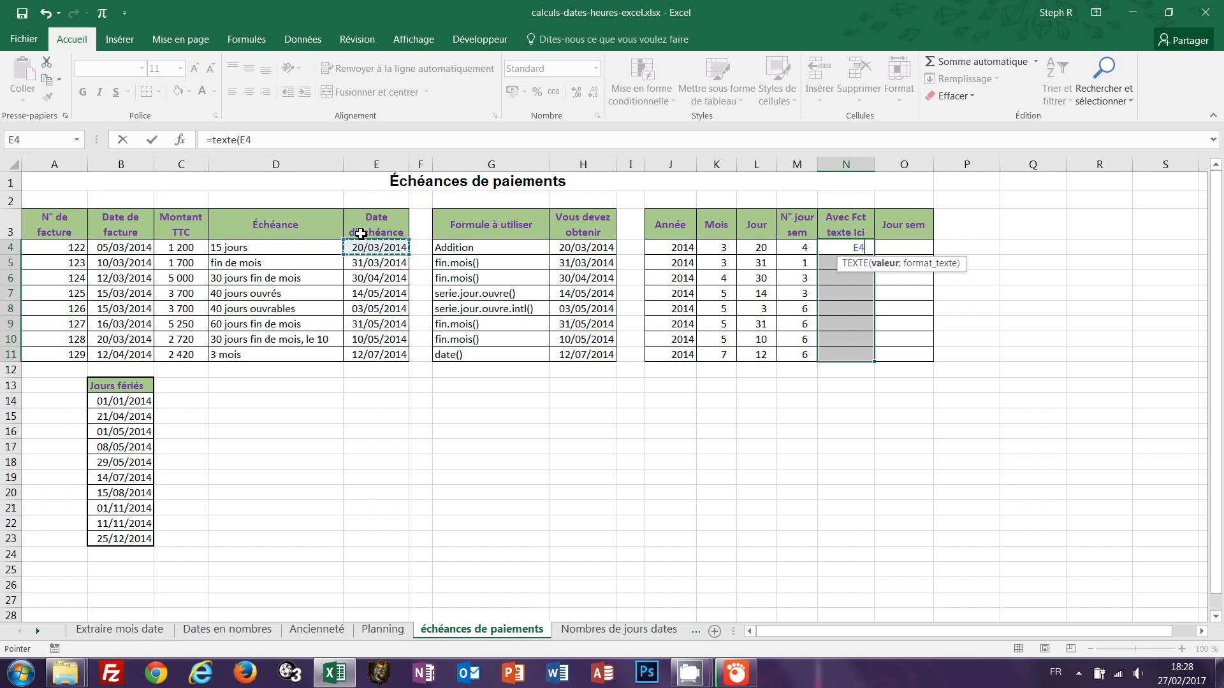
text(;")
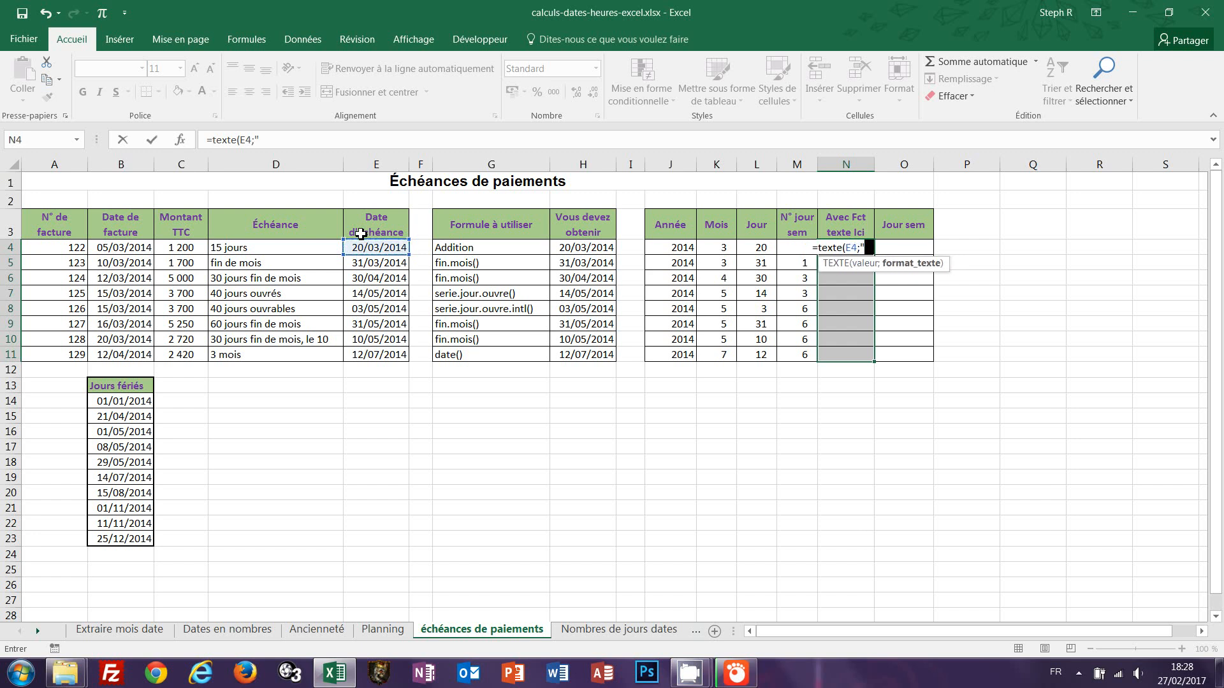
text(jjjj)
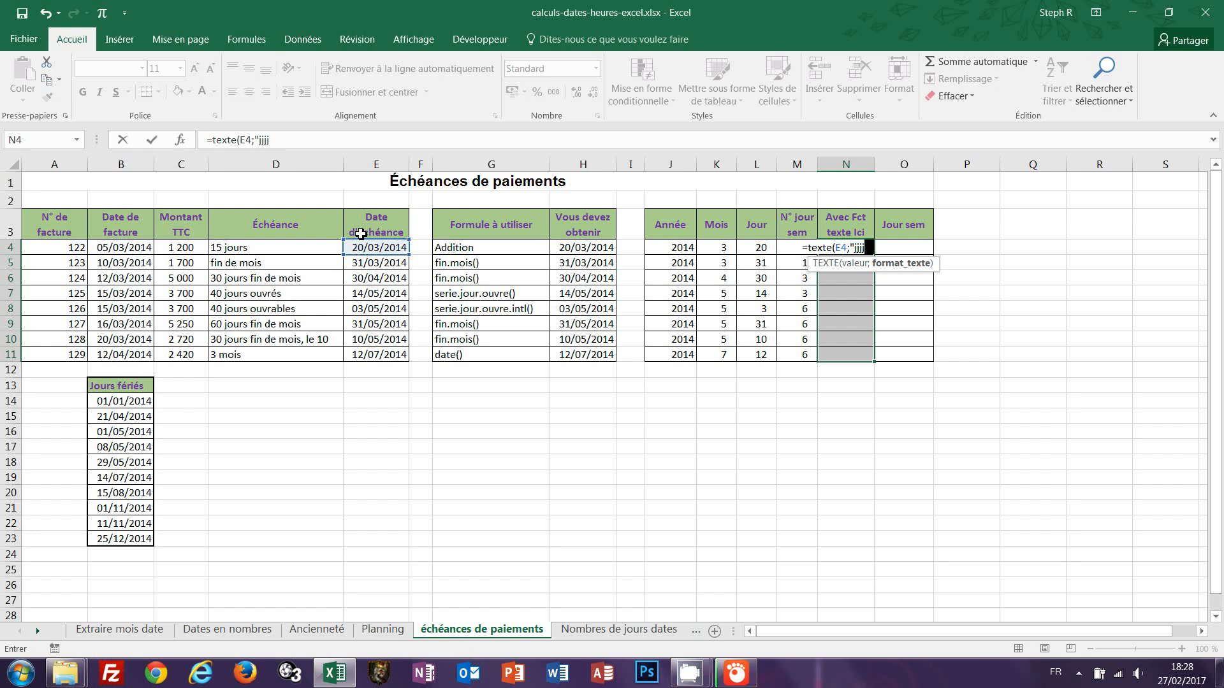
text("))
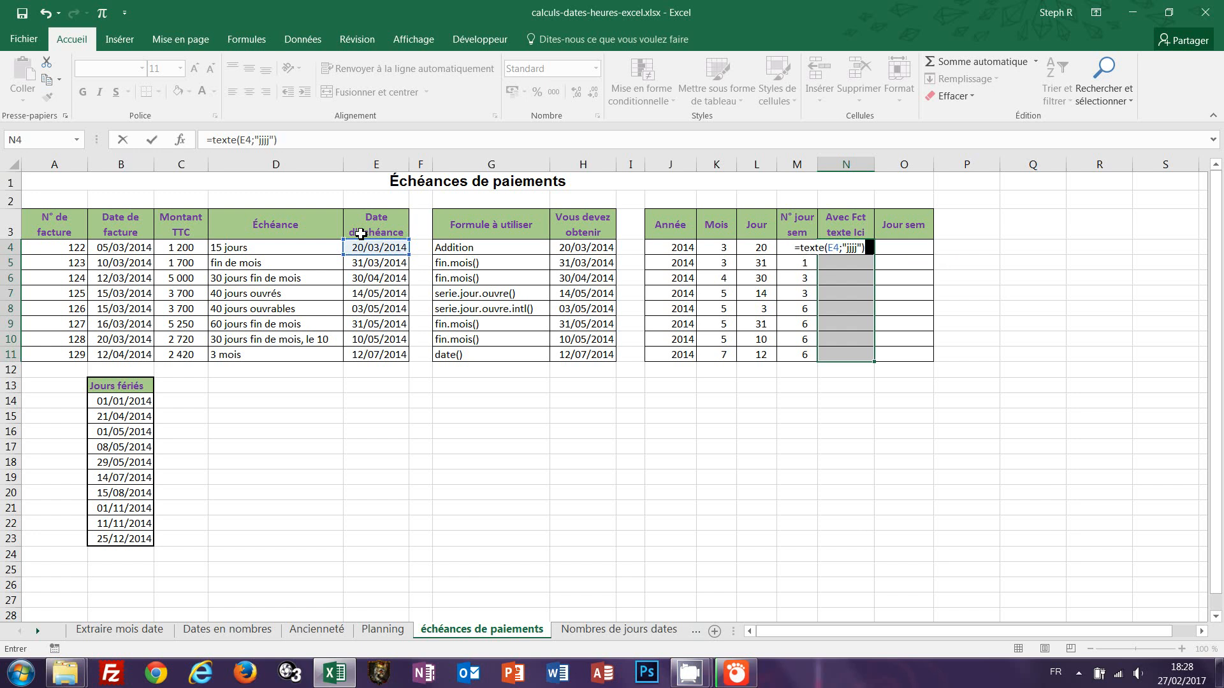
key(ctrl+Return)
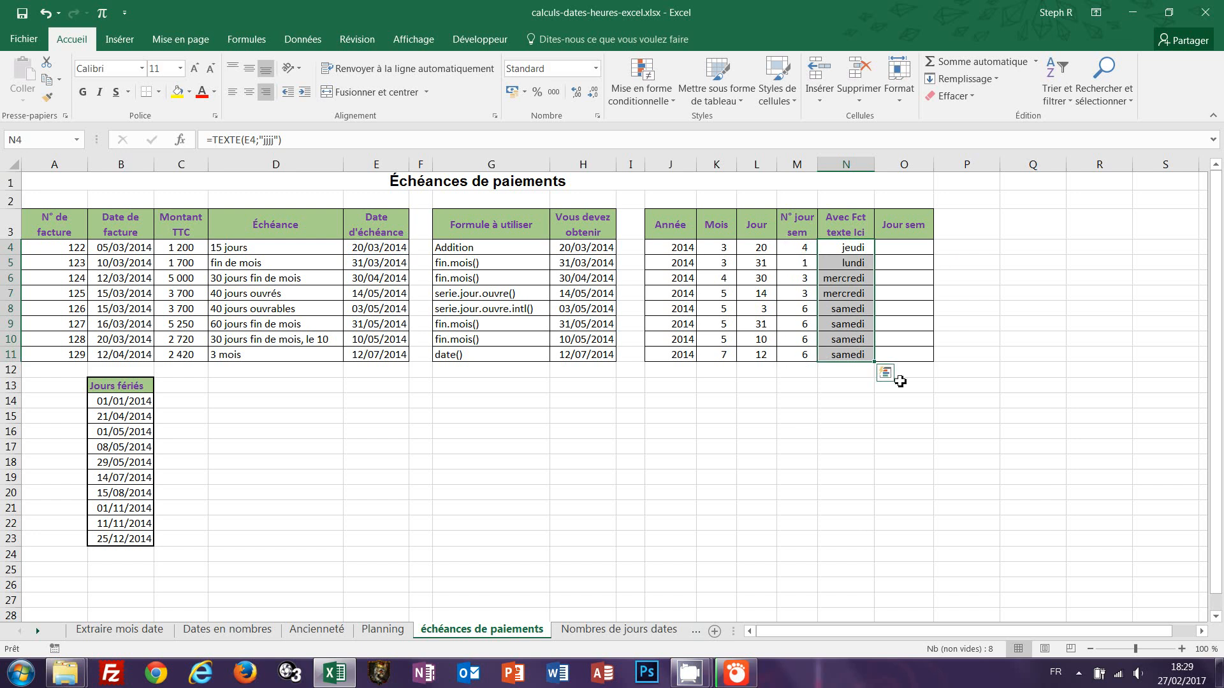
Fill the Jour sem column O4:O11 with =E4, format it as short date and autofit the column width.
drag(892, 246, 893, 355)
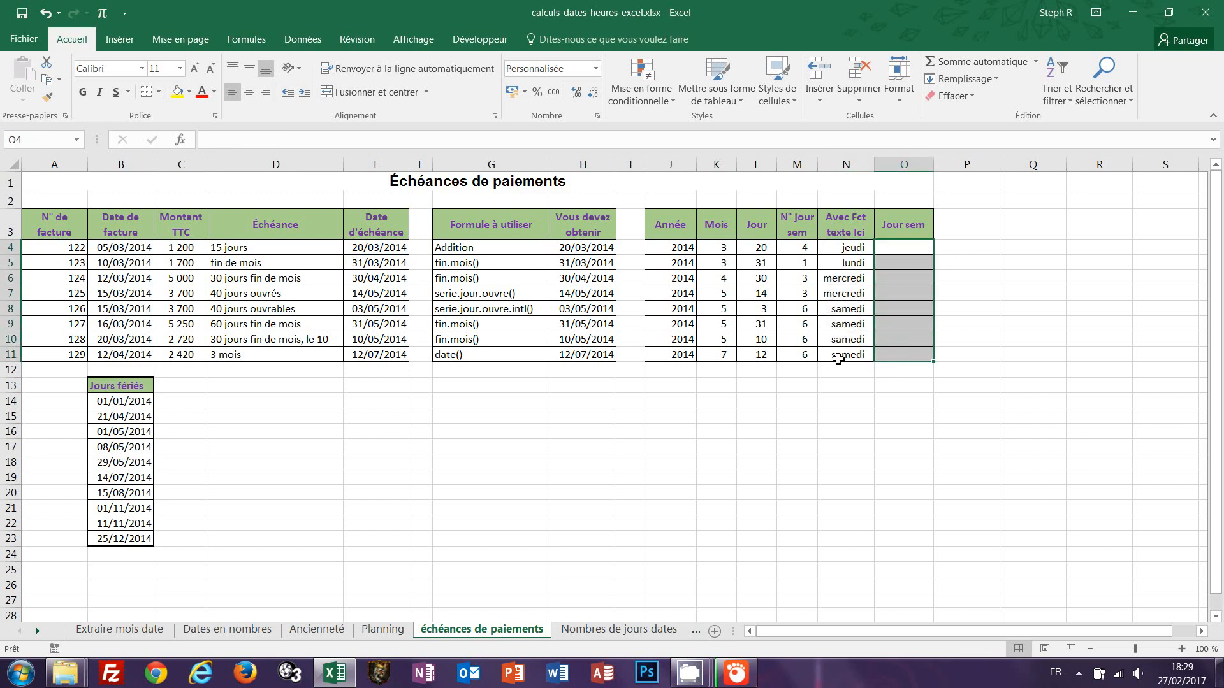
text(=)
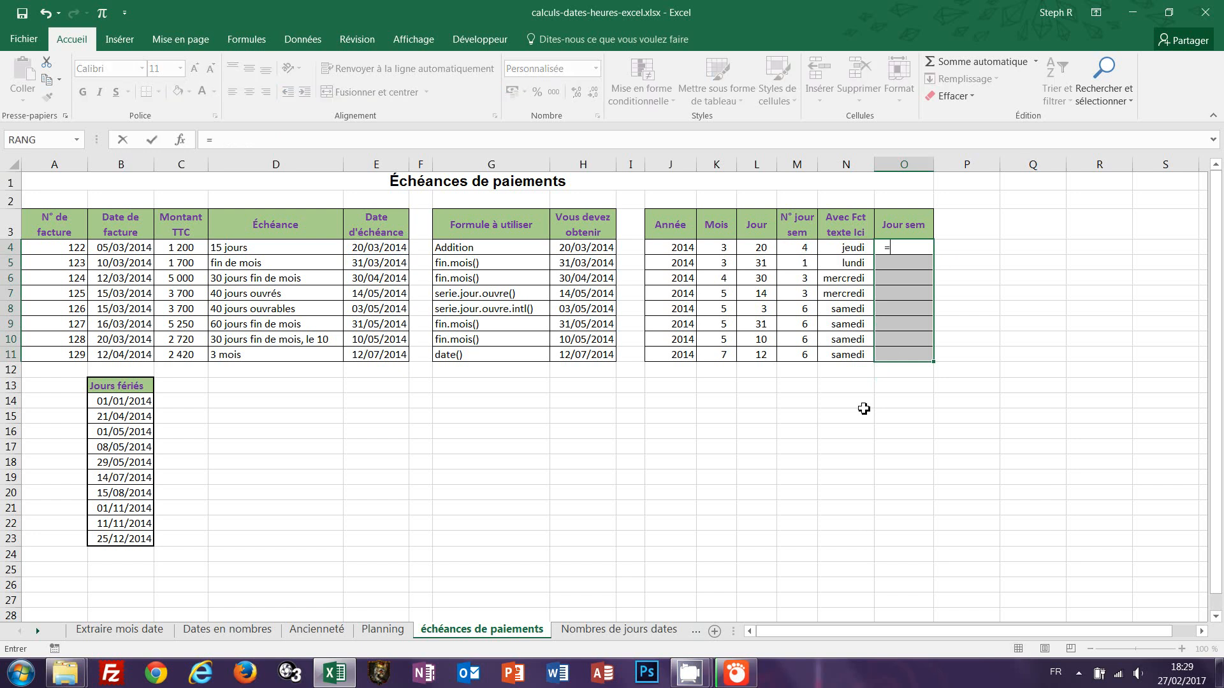
click(372, 248)
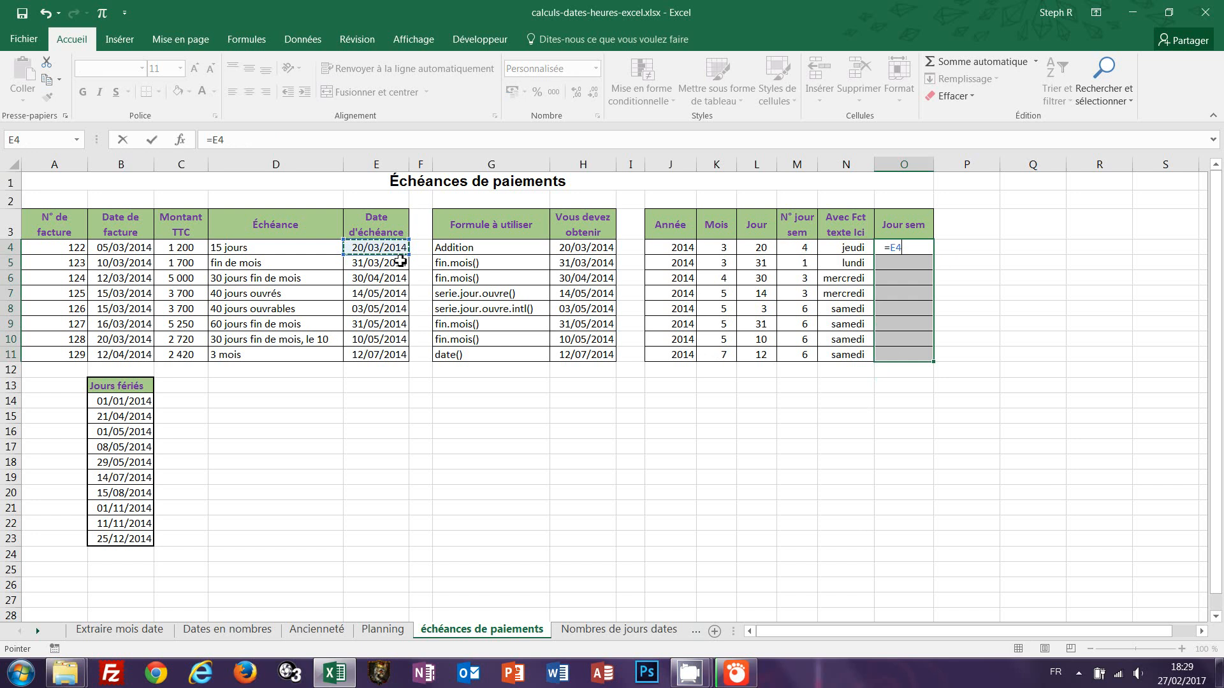
key(ctrl+Return)
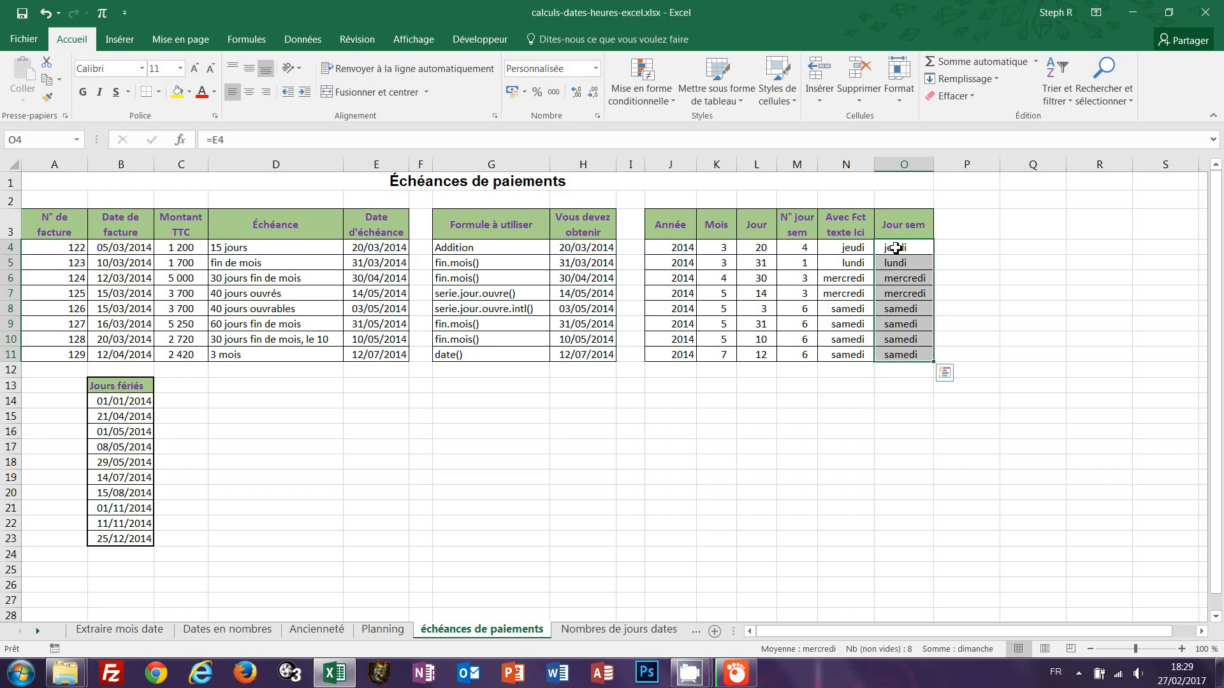
click(595, 68)
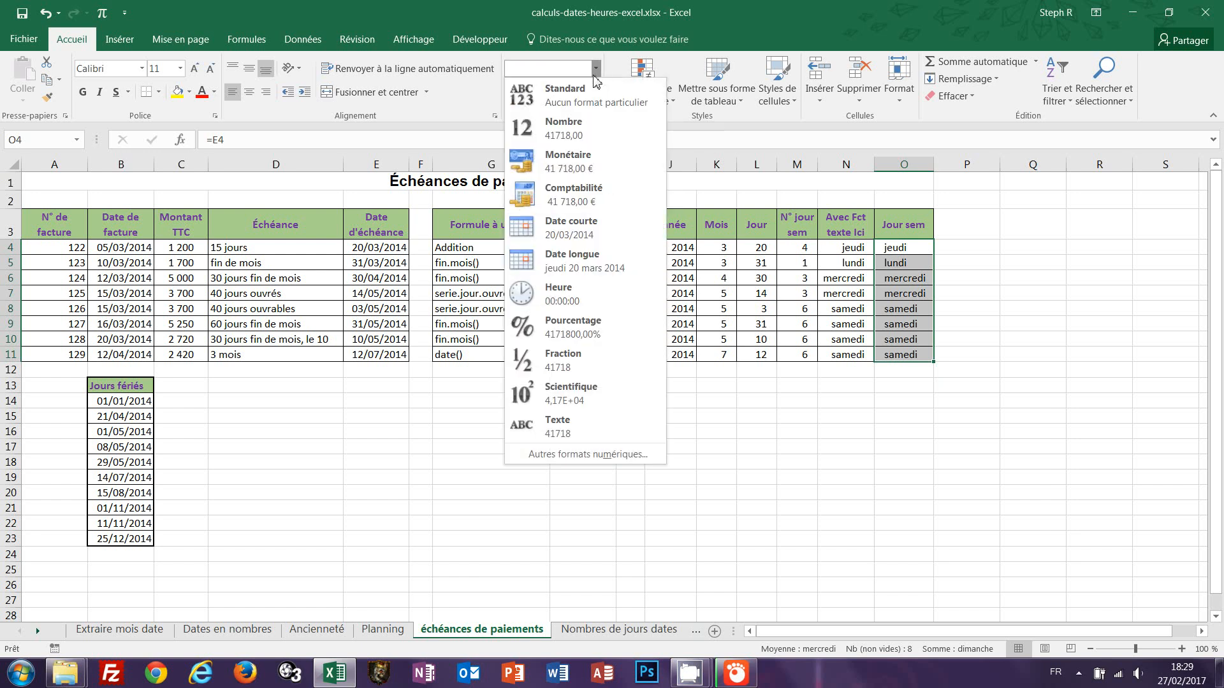
click(566, 230)
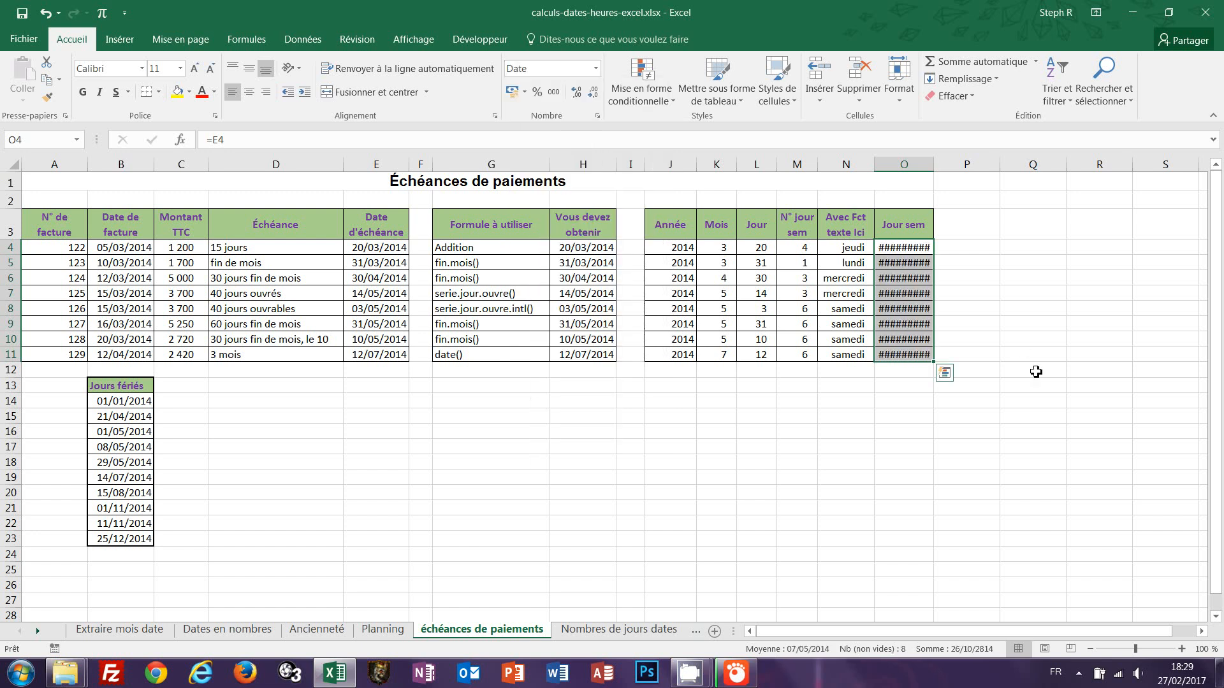
double_click(935, 166)
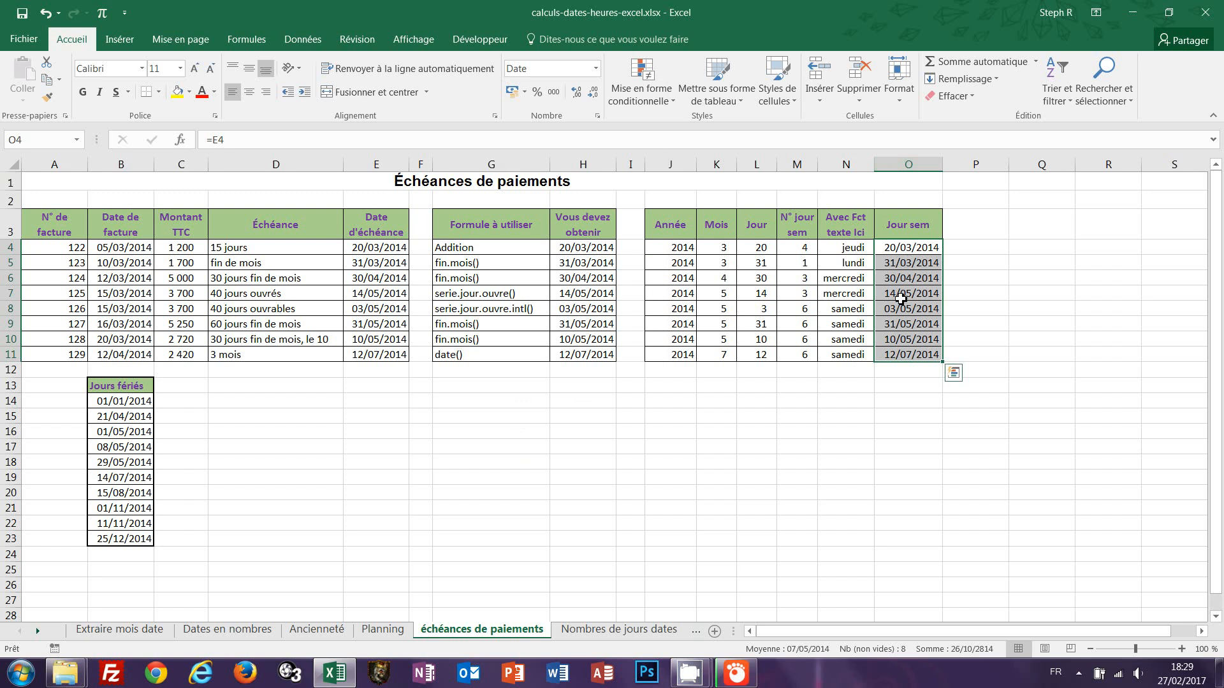
click(891, 386)
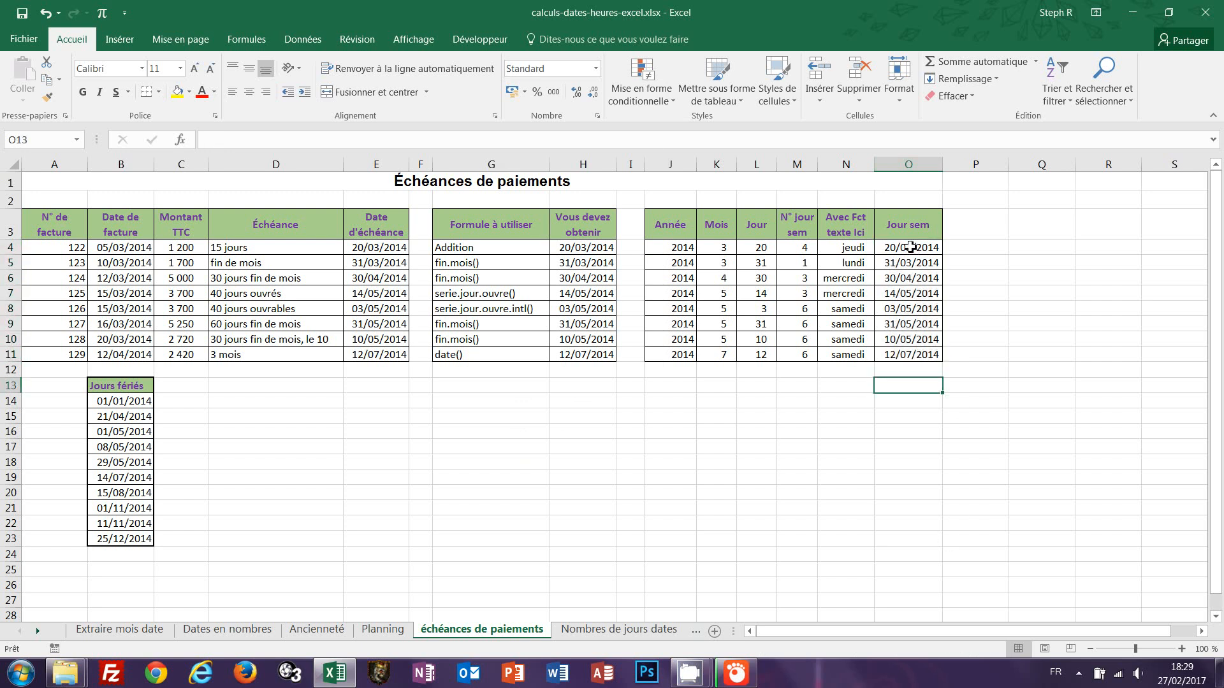
Apply the custom number format mmmm to O4:O11 through the Format Cells dialog.
drag(910, 247, 905, 357)
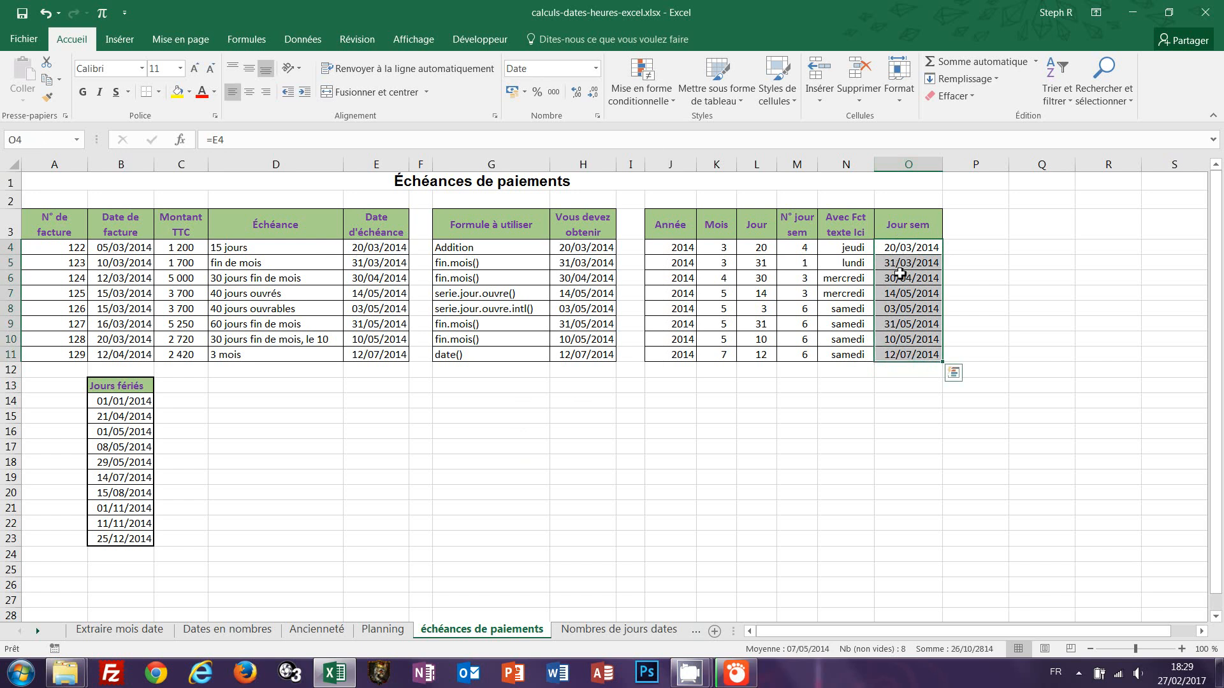
click(596, 70)
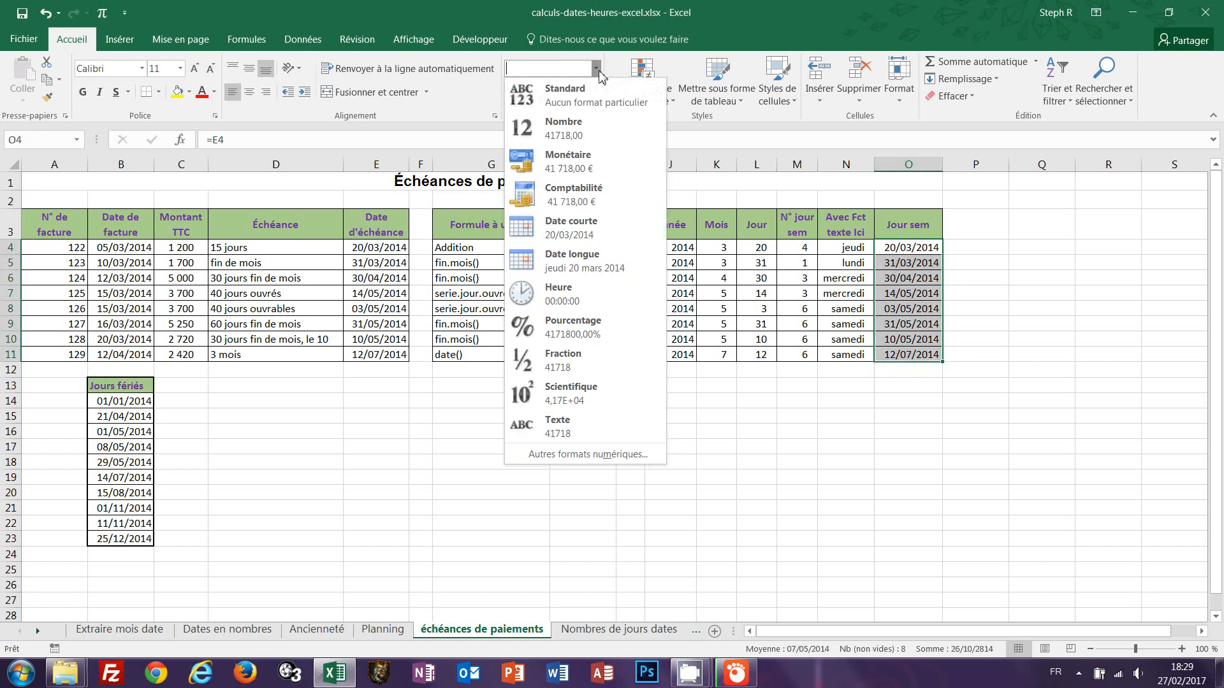
click(586, 454)
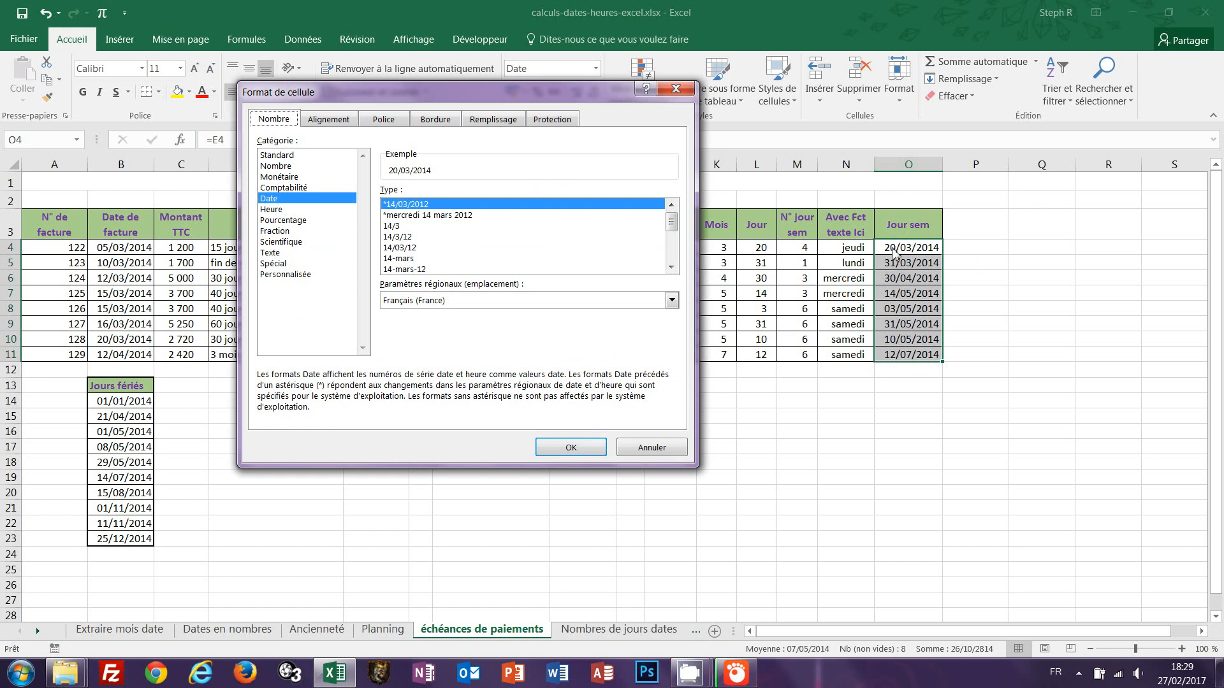
click(284, 275)
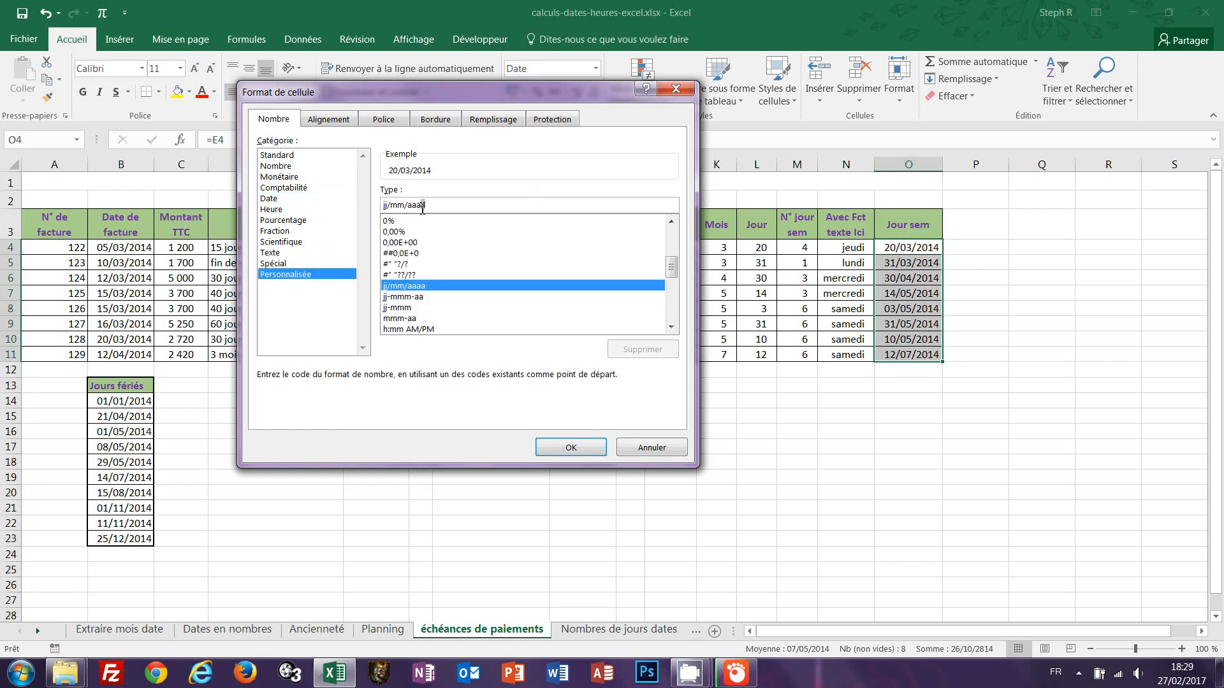
drag(423, 205, 379, 209)
text(mmmm)
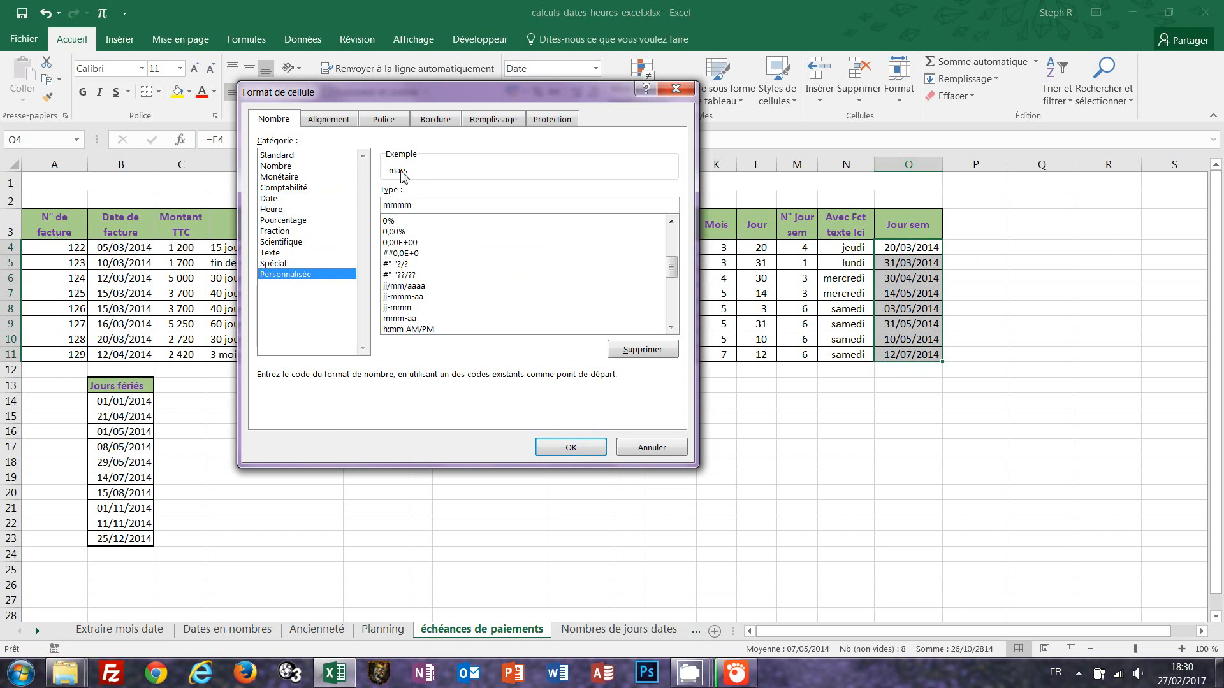
click(565, 450)
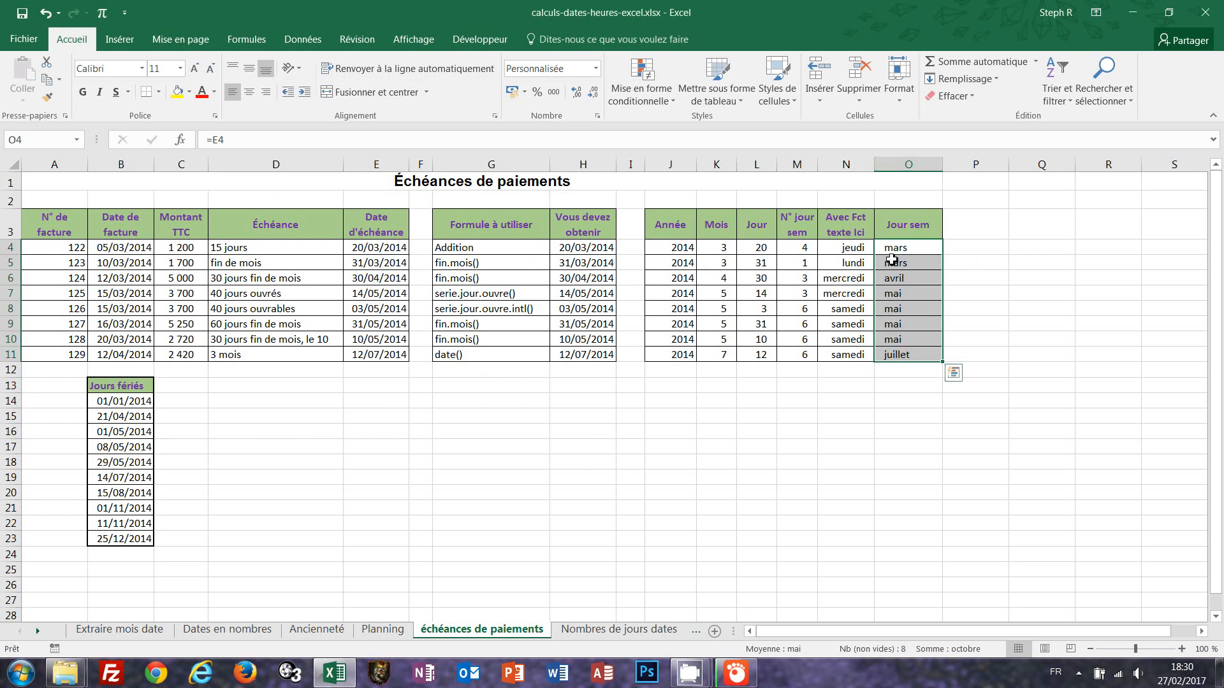
Change the custom number format of O4:O11 to jjjj so the column shows weekday names.
click(596, 69)
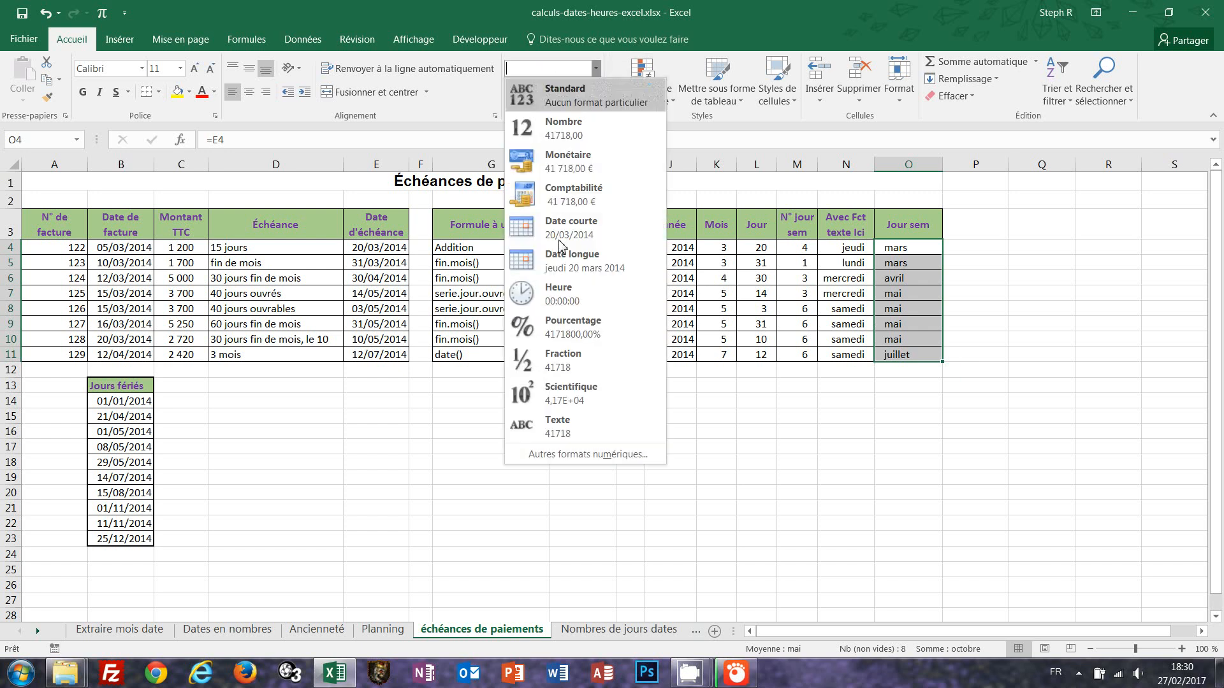
click(564, 454)
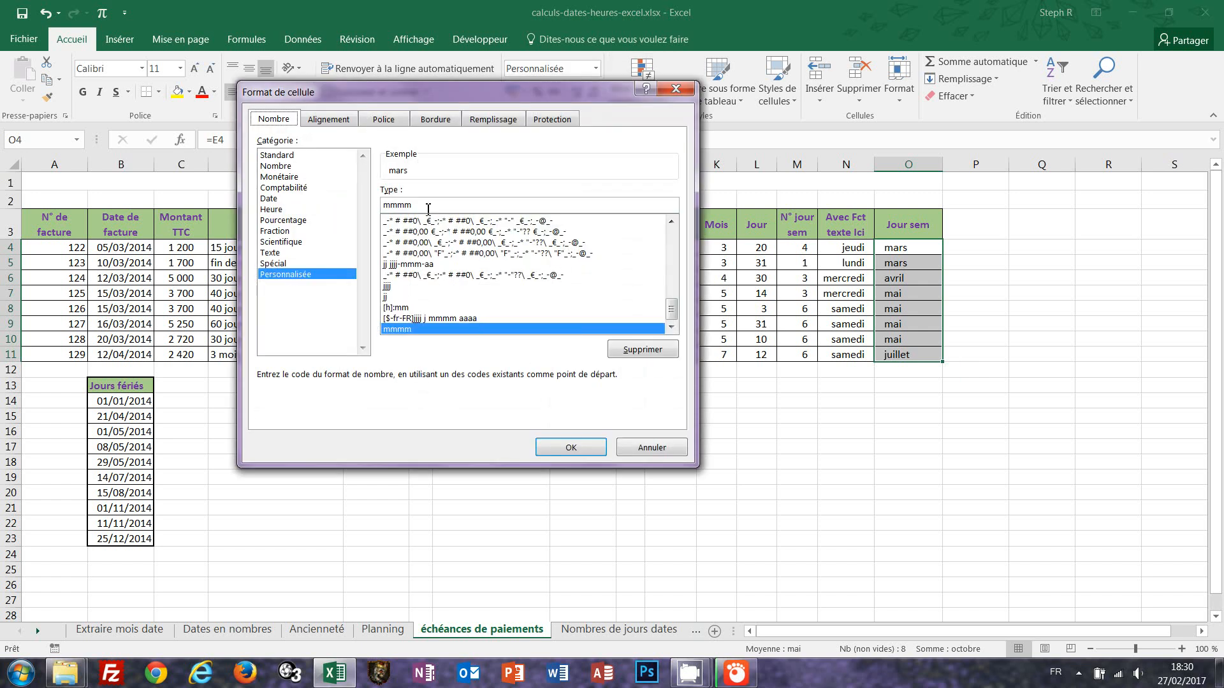
drag(411, 204, 380, 204)
text(jjjj)
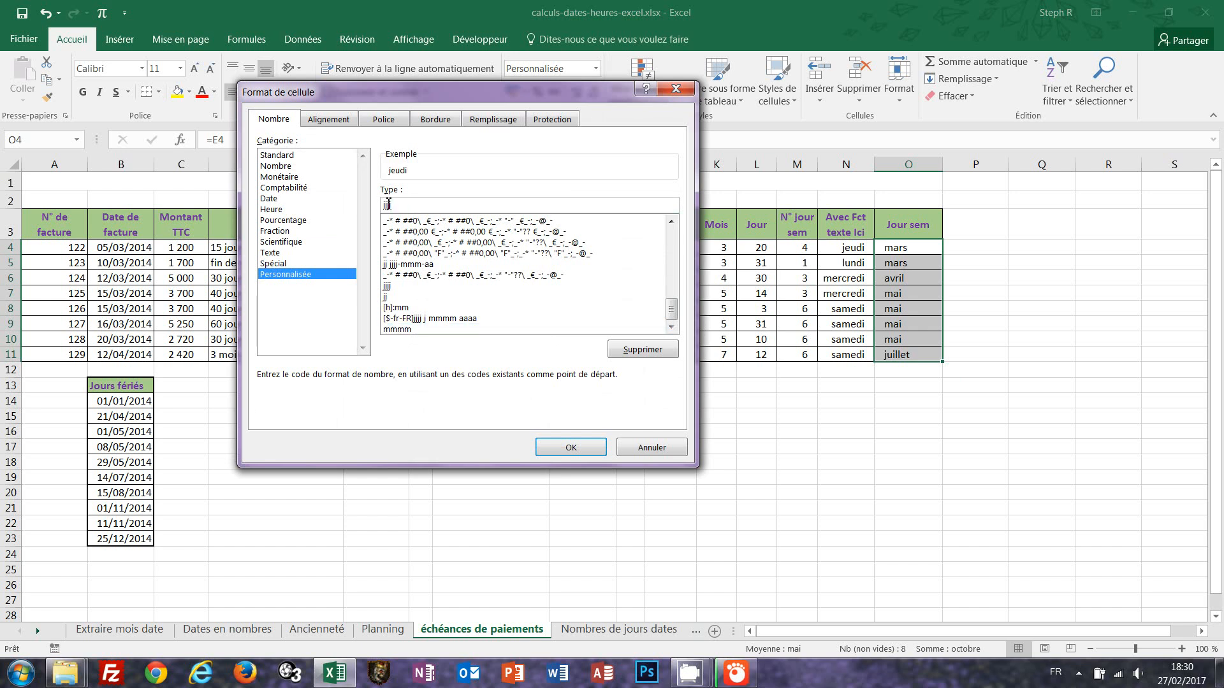
click(572, 449)
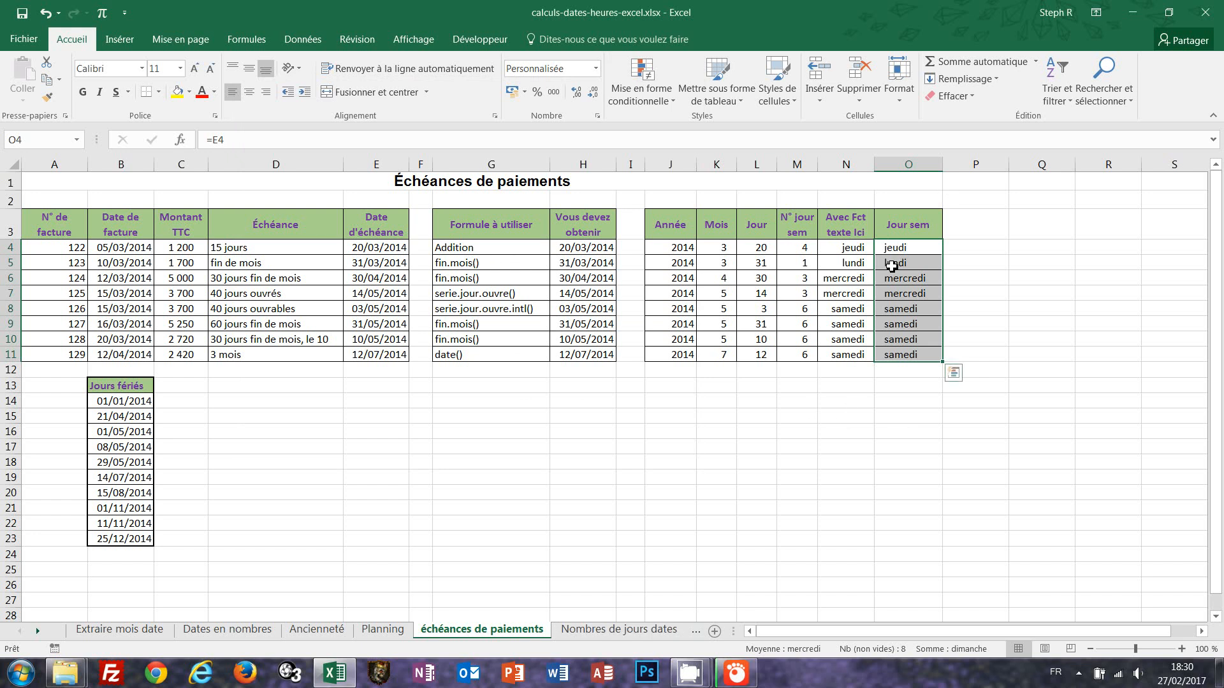
On the Nombres de jours dates sheet, fill E4:E10 with =D4-C4 to get the days between issue and payment.
click(602, 633)
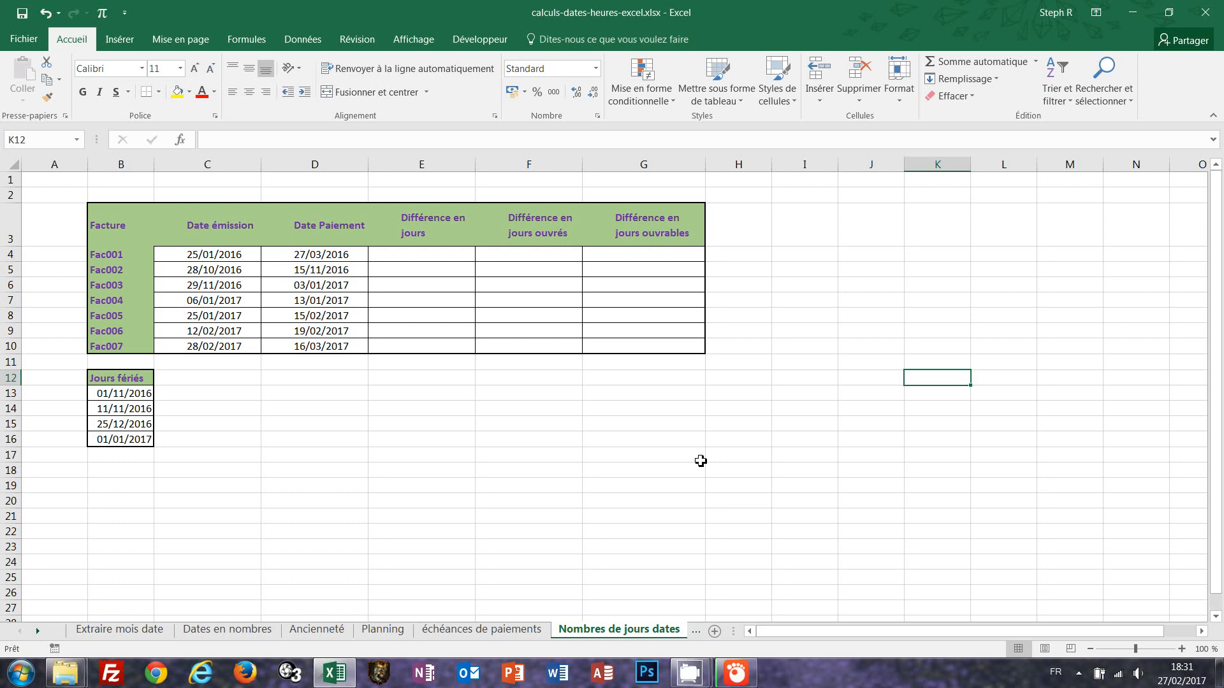
drag(402, 256, 405, 348)
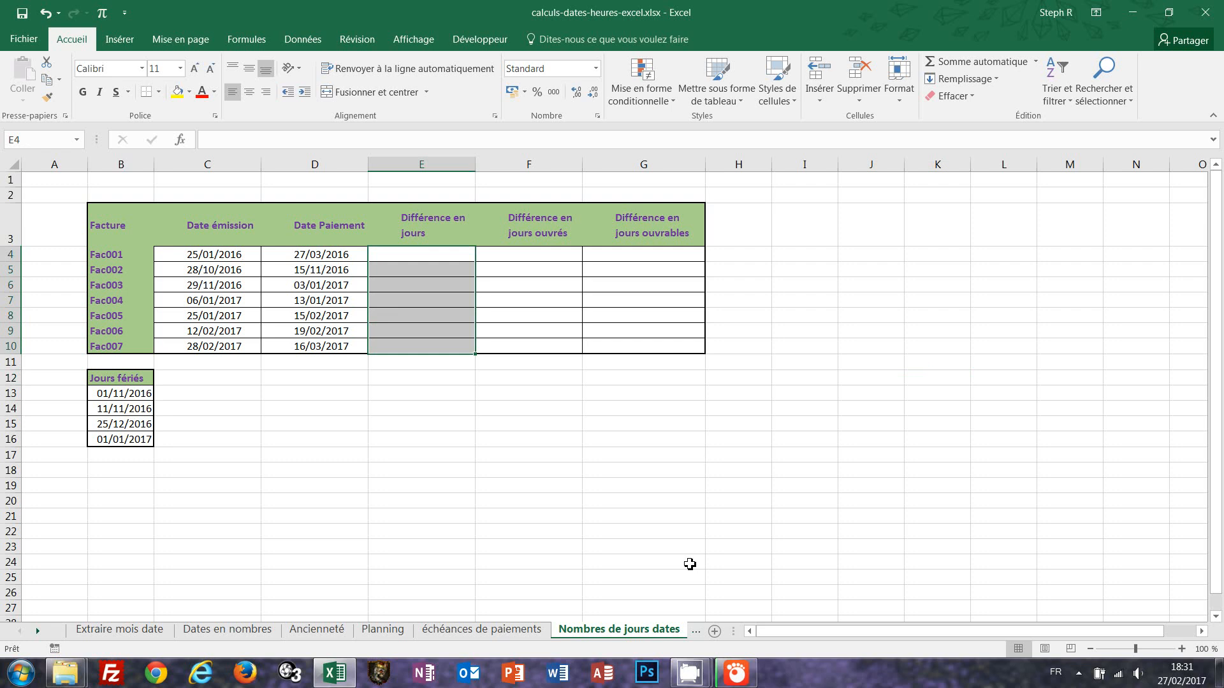
text(=)
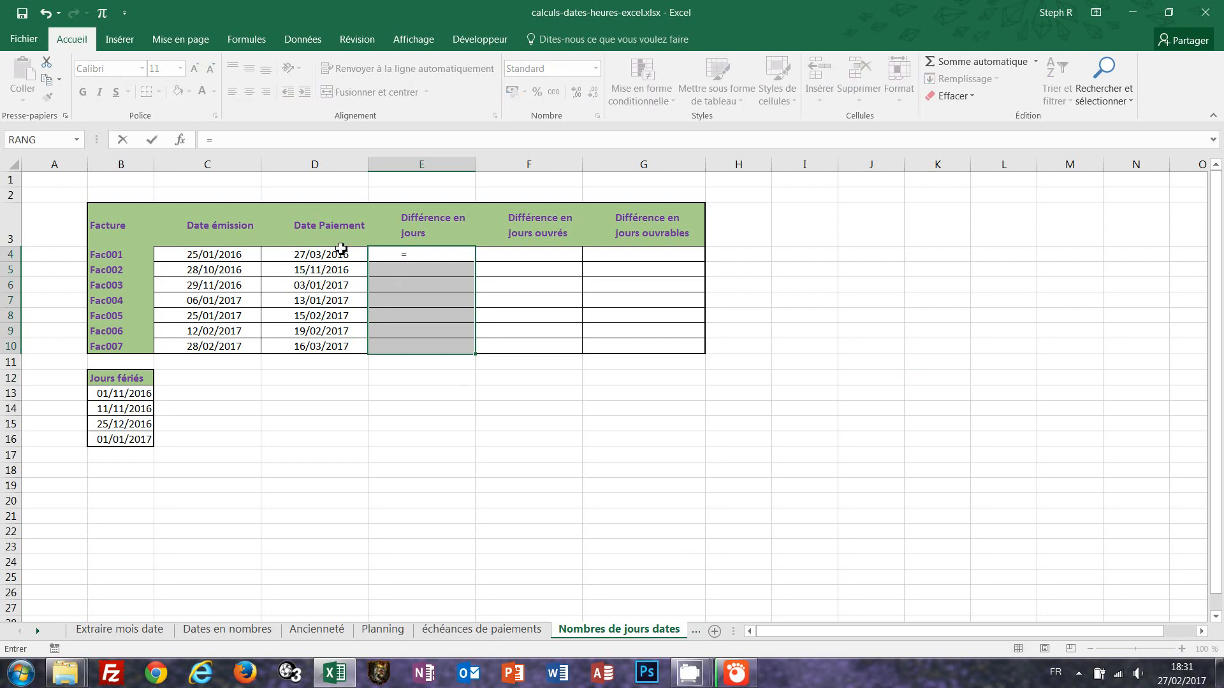
click(321, 254)
text(-)
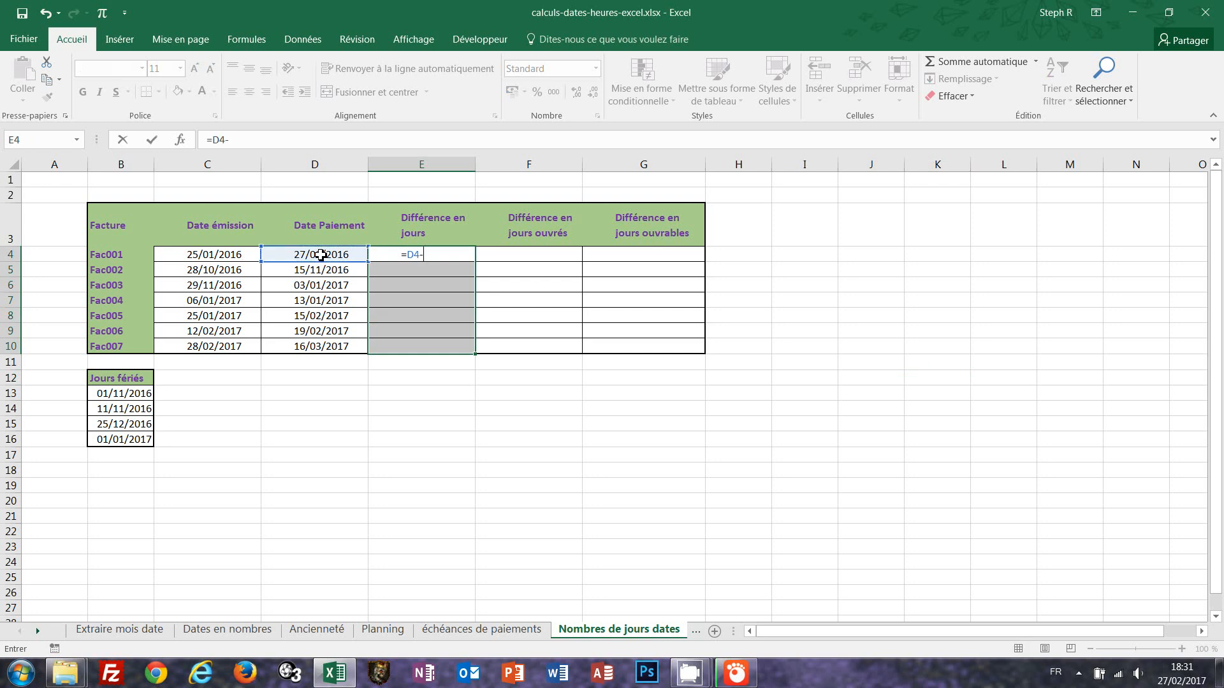
click(211, 258)
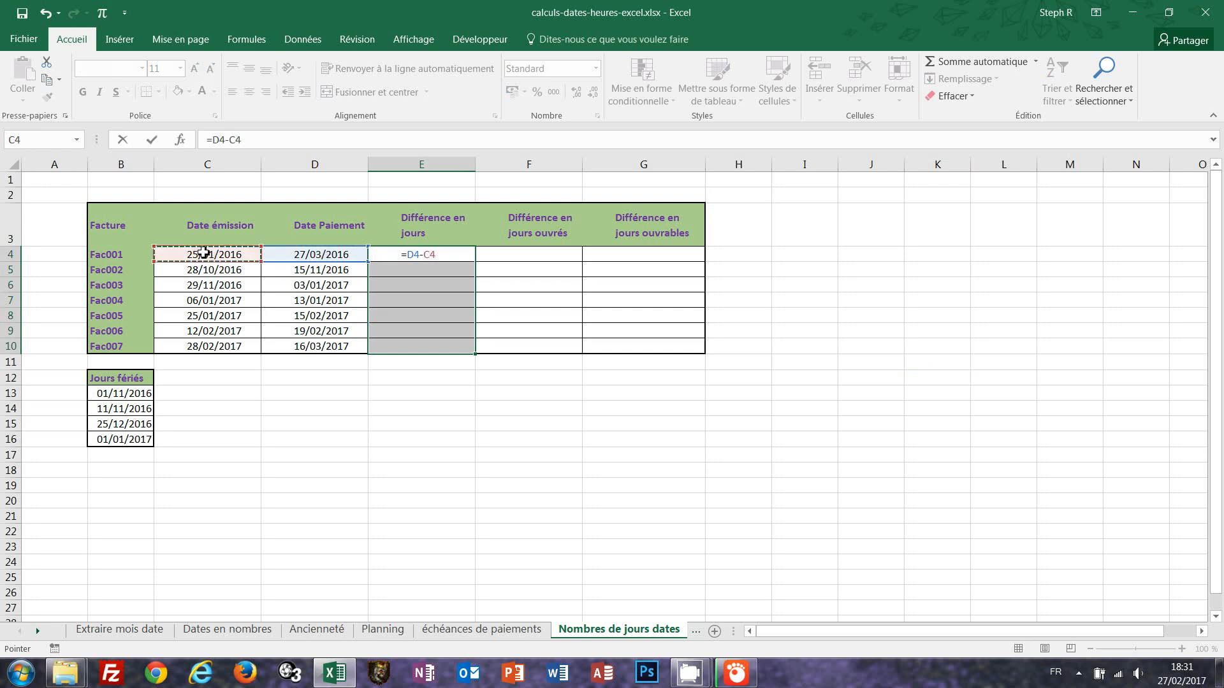
key(ctrl+Return)
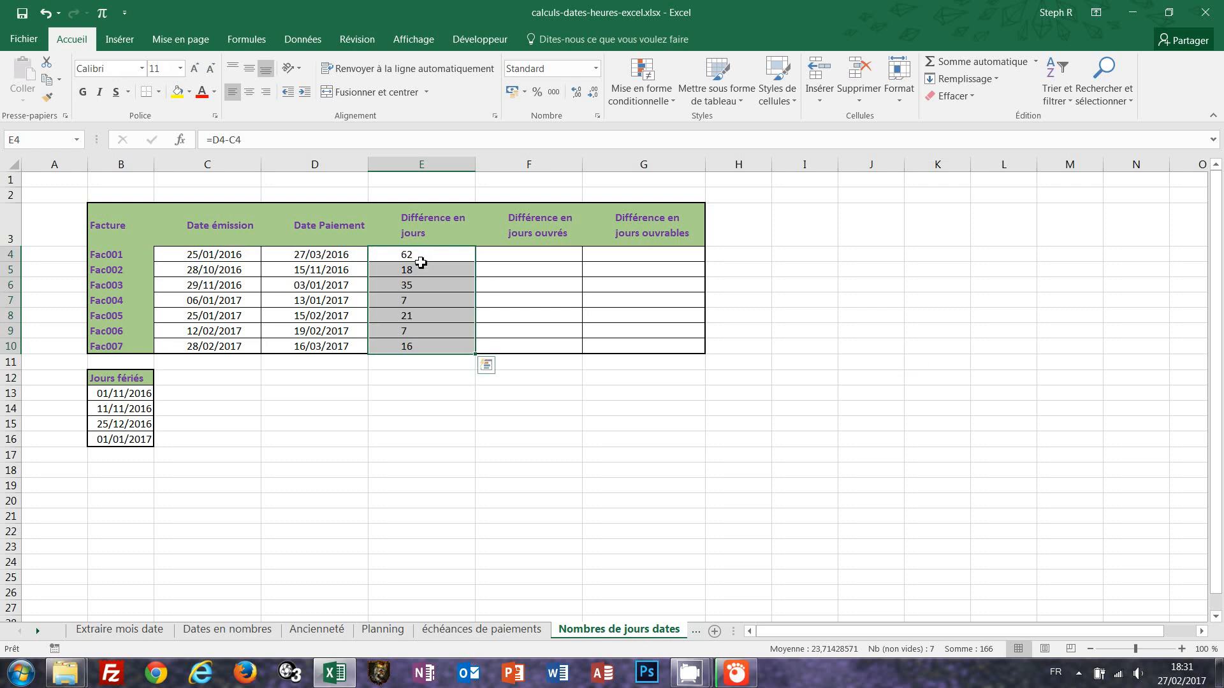
Fill F4:F10 with =NB.JOURS.OUVRES(C4;D4;$B$13:$B$16) to count working days excluding the listed holidays.
drag(525, 262, 529, 351)
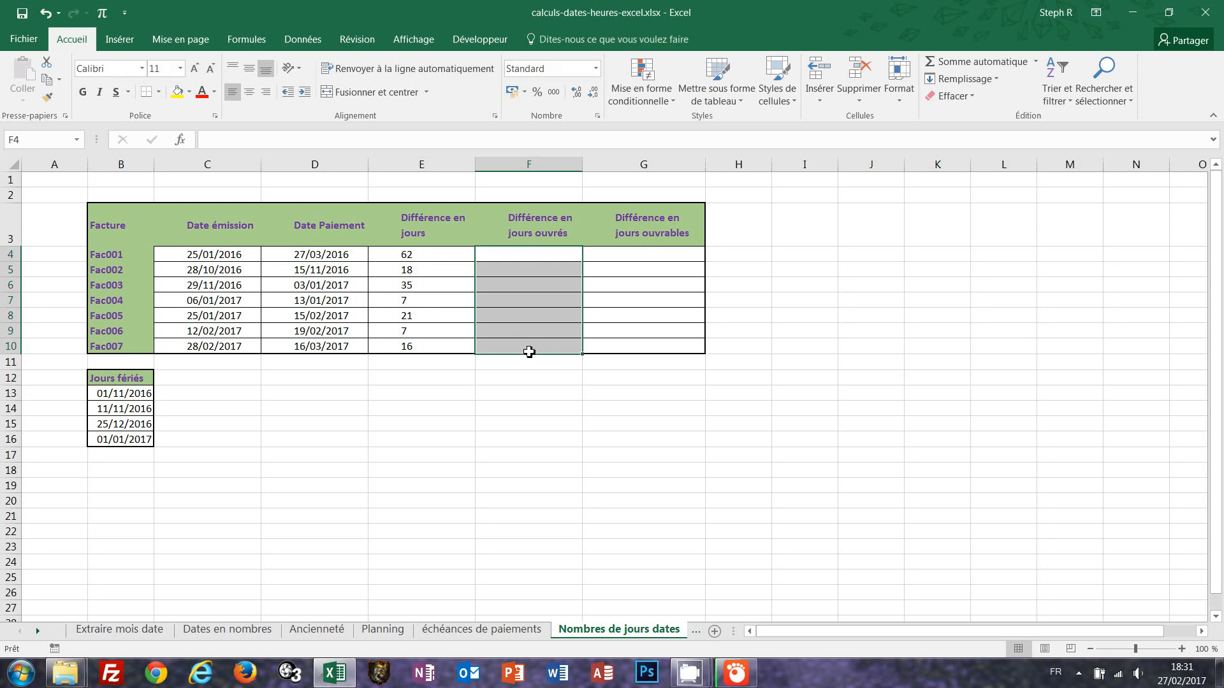
text(=)
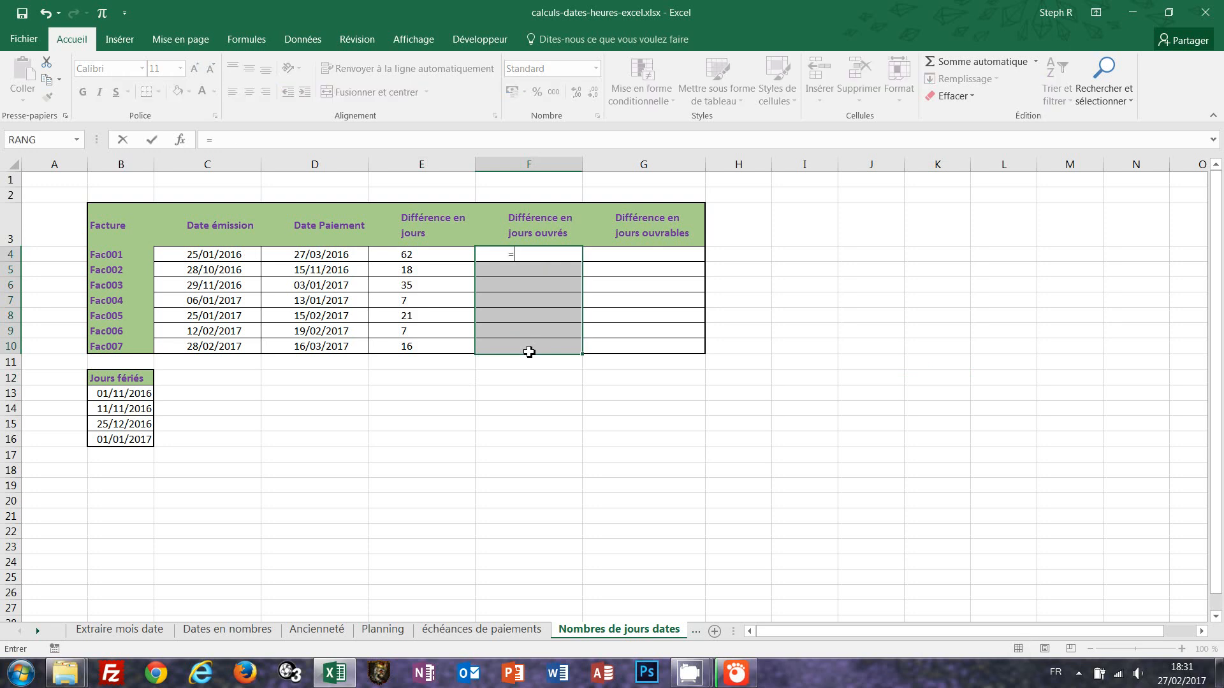
text(nb.)
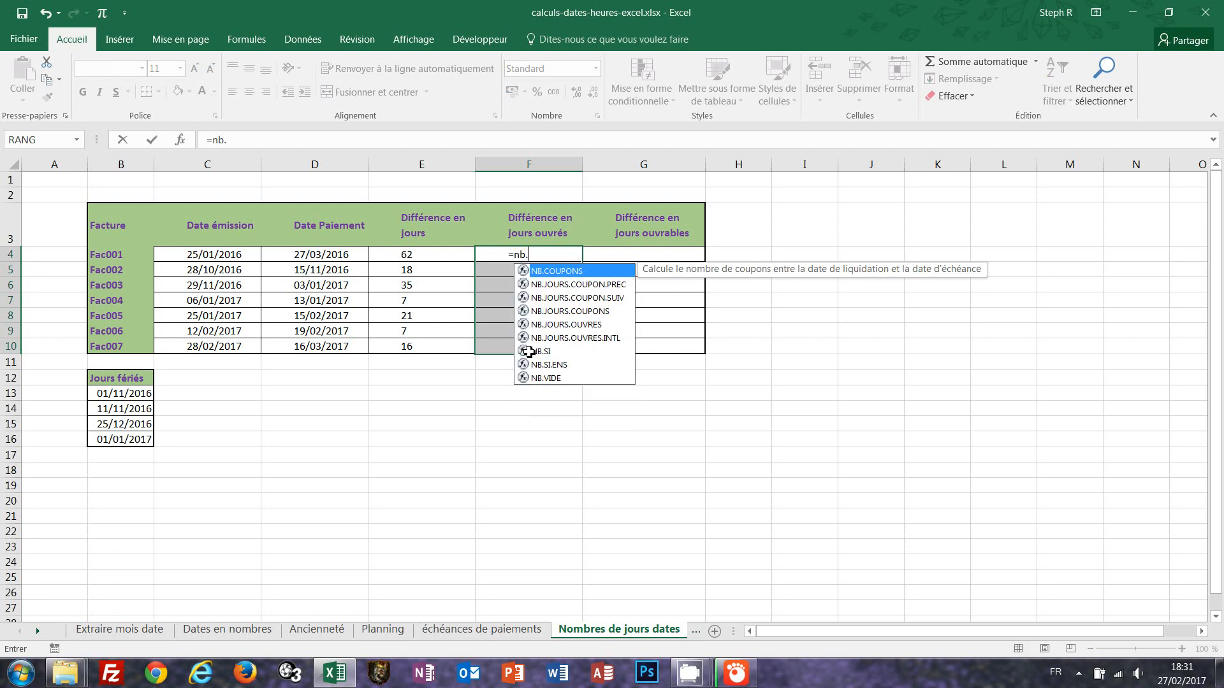
text(jour)
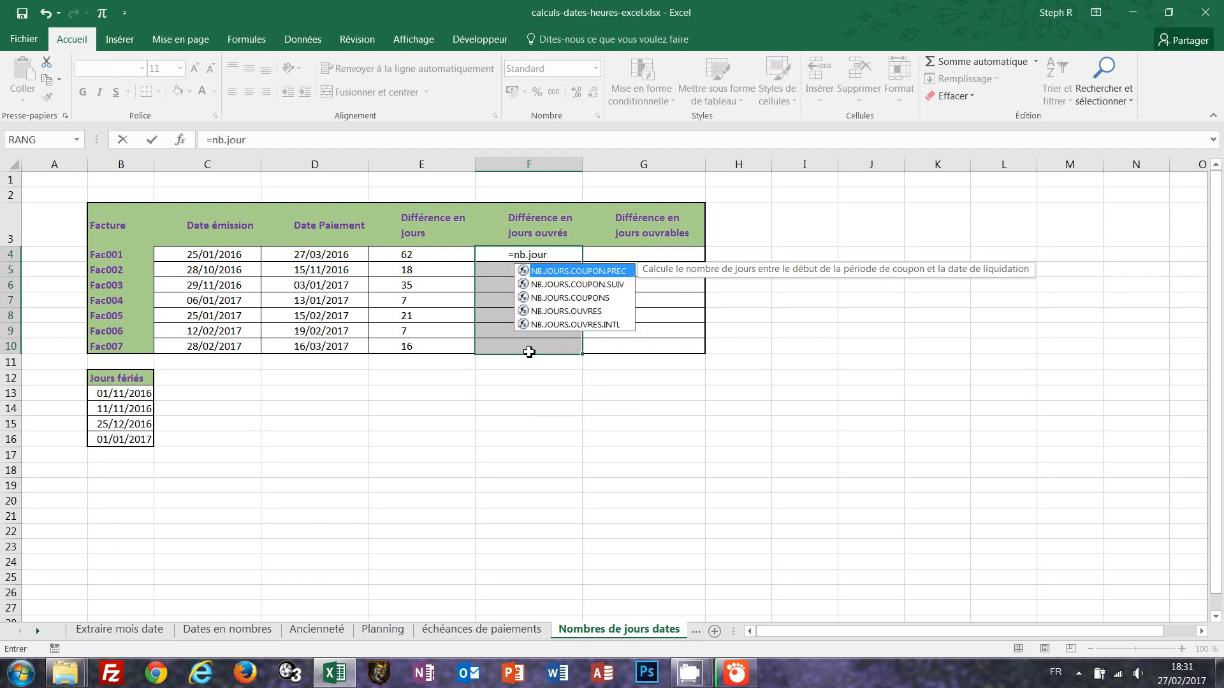
double_click(586, 313)
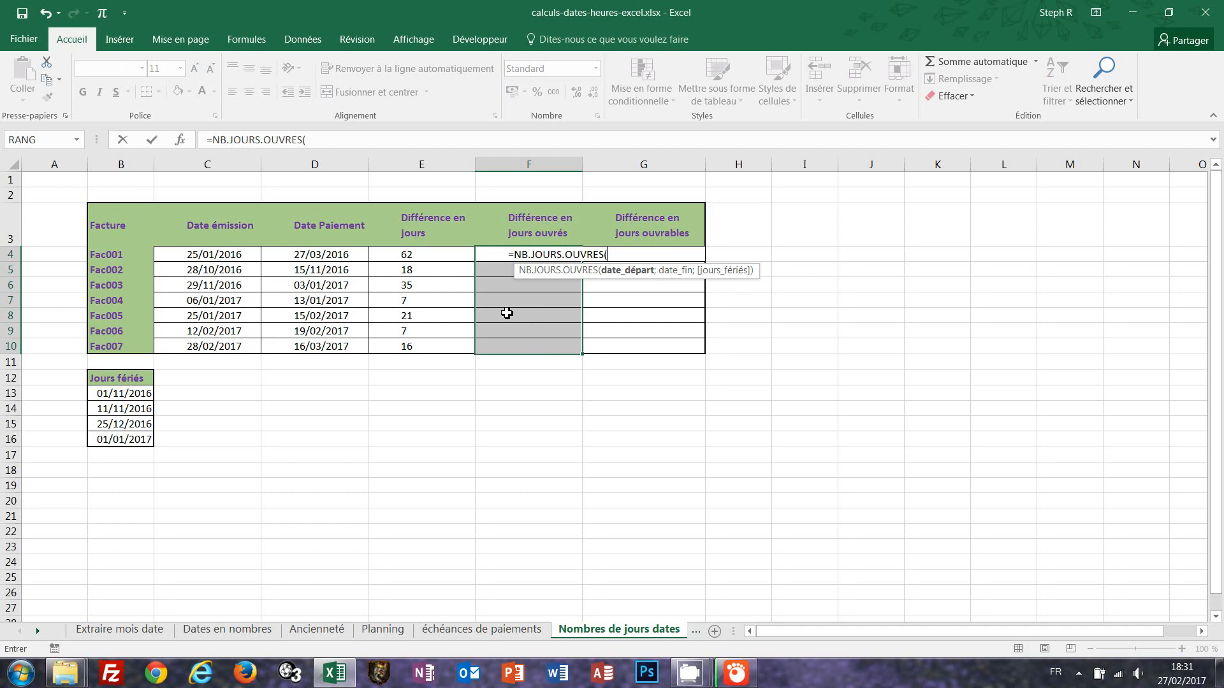
click(211, 256)
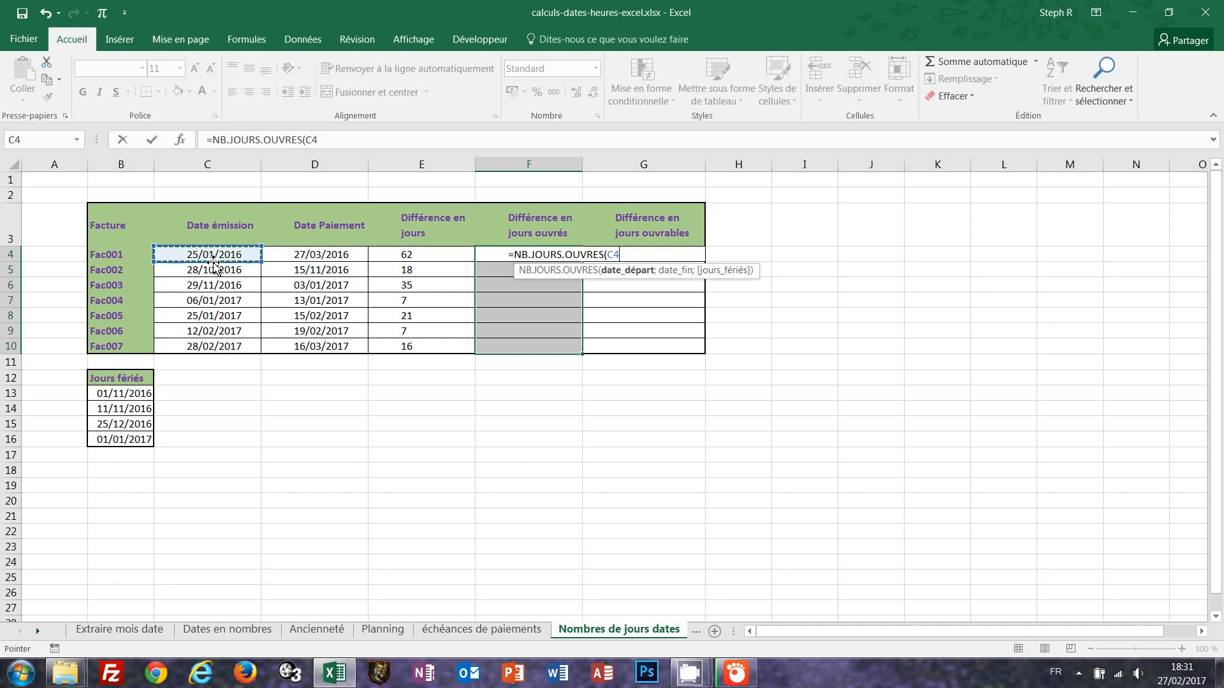
text(;)
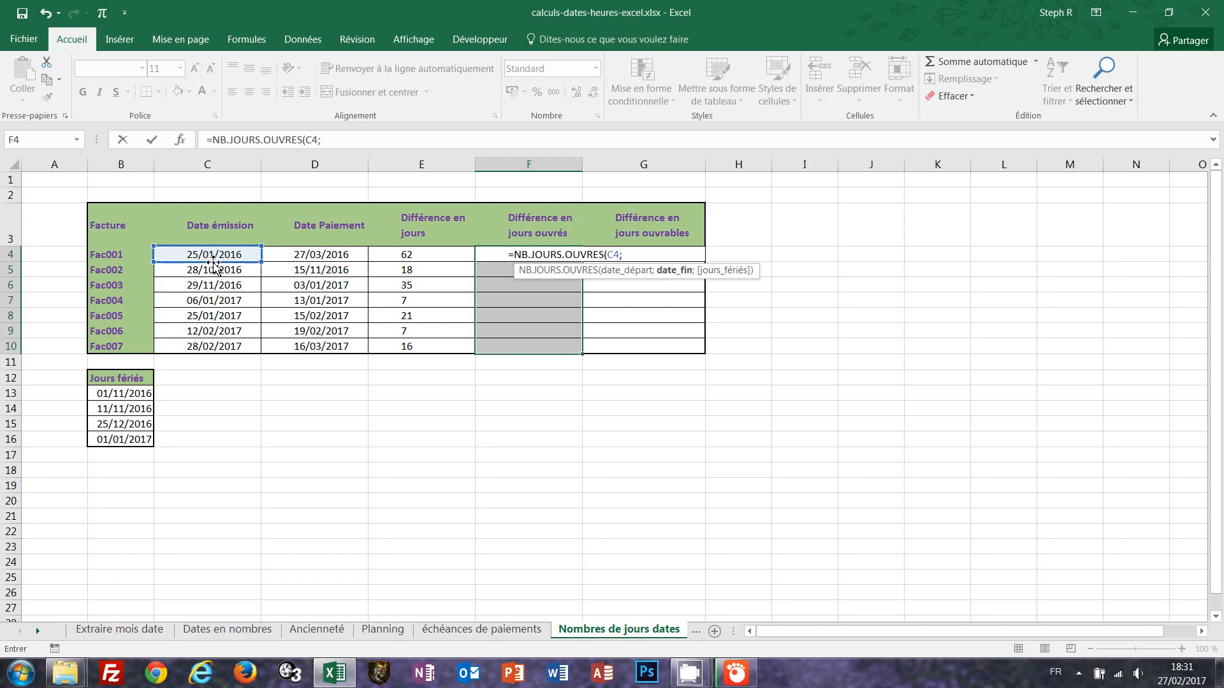
click(321, 255)
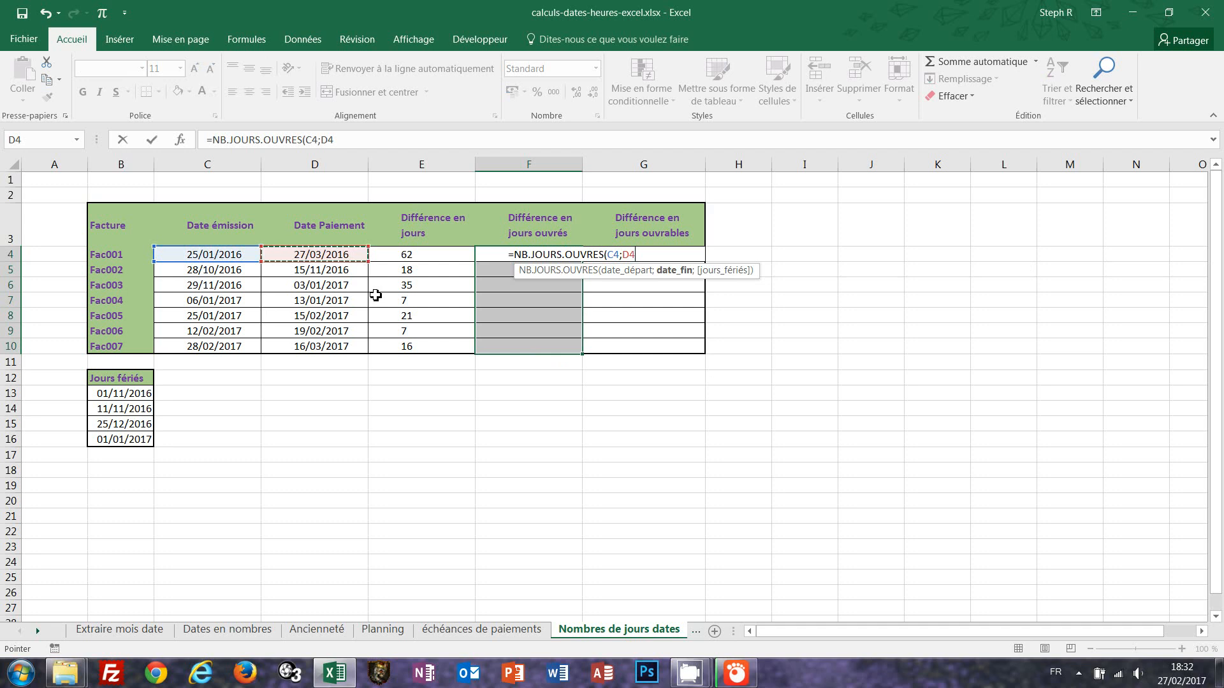
text(;)
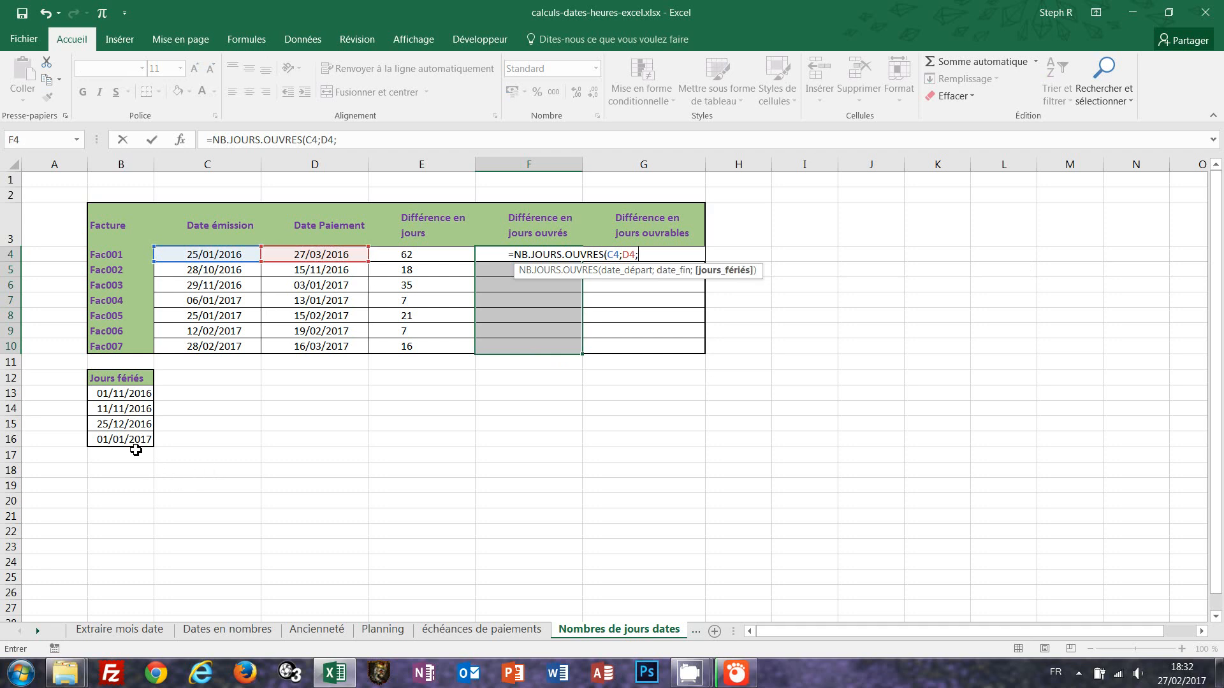
drag(109, 394, 112, 445)
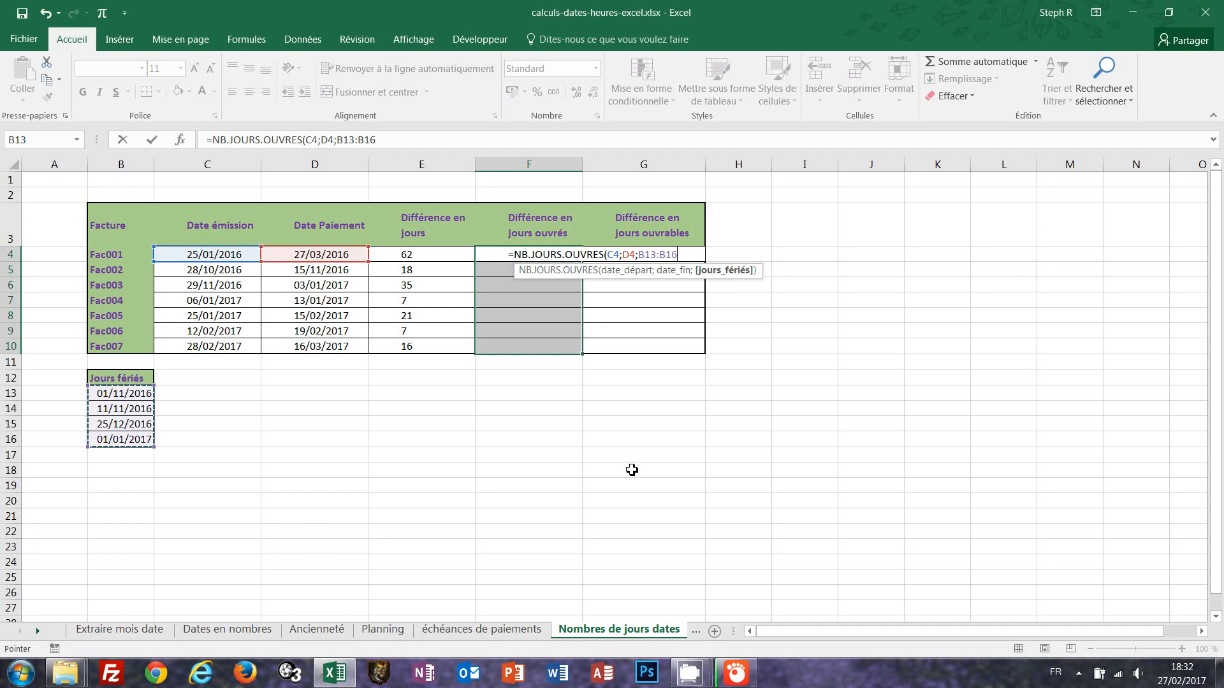
key(F4)
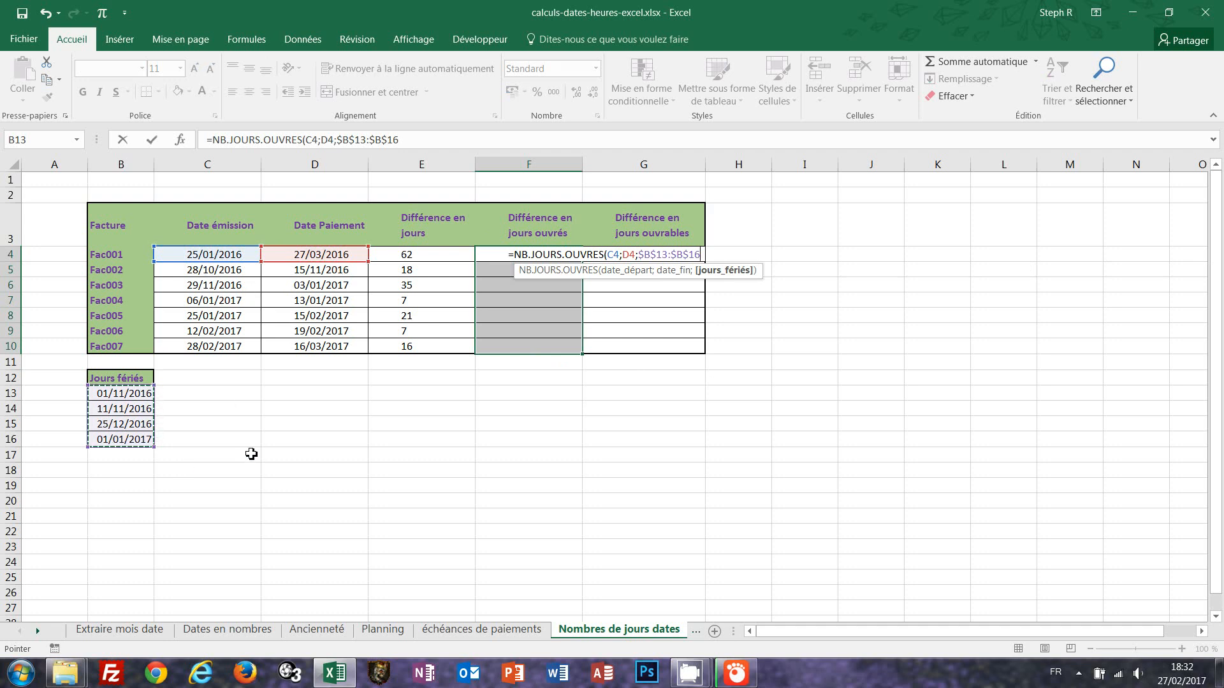
text())
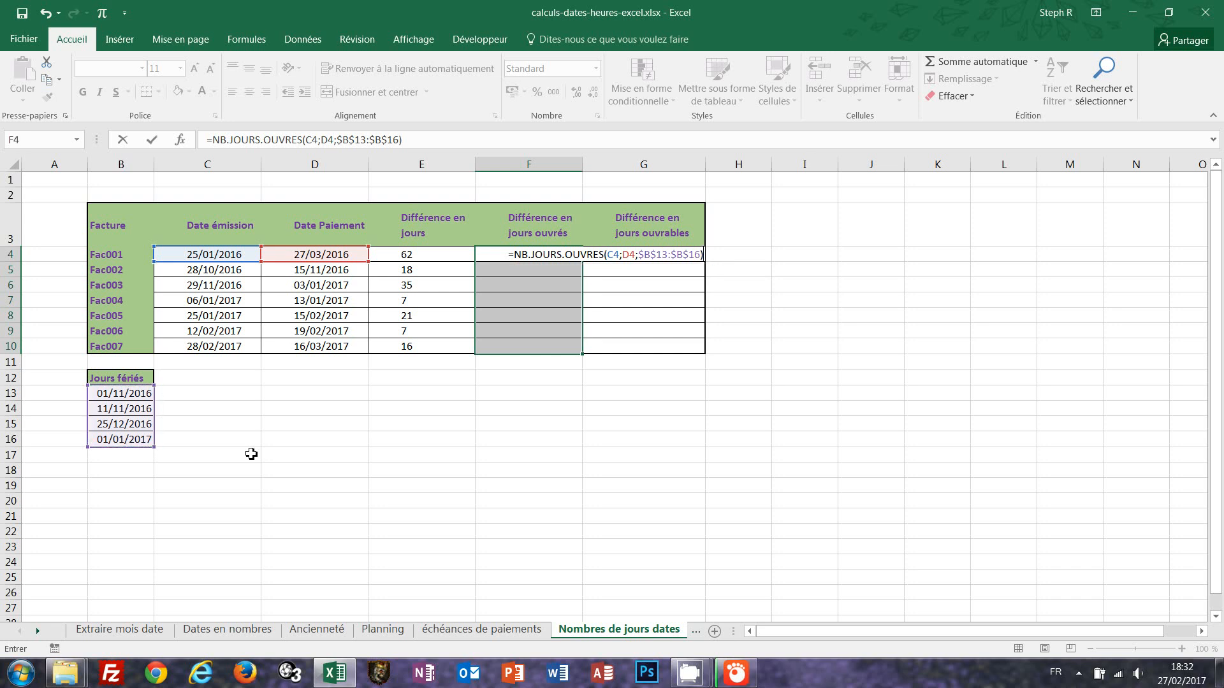
key(ctrl+Return)
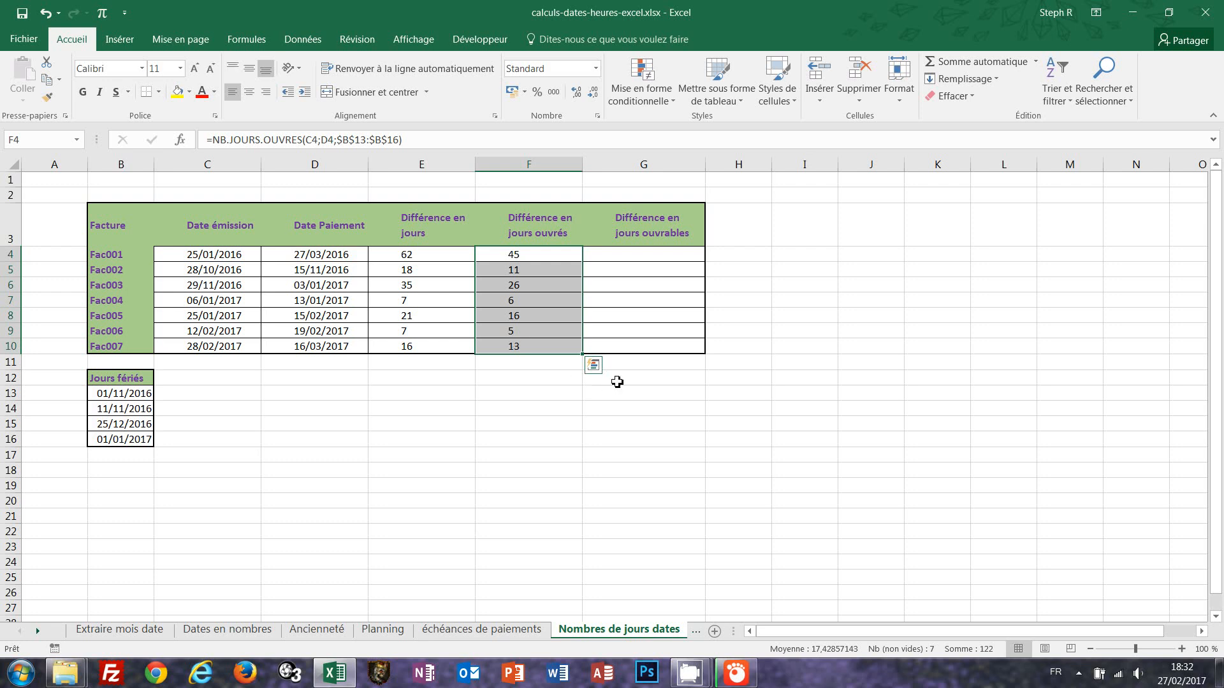
Fill G4:G10 with =NB.JOURS.OUVRES.INTL(C4;D4;11;$B$13:$B$16), treating only Sunday as weekend and excluding holidays.
drag(631, 255, 635, 346)
text(=)
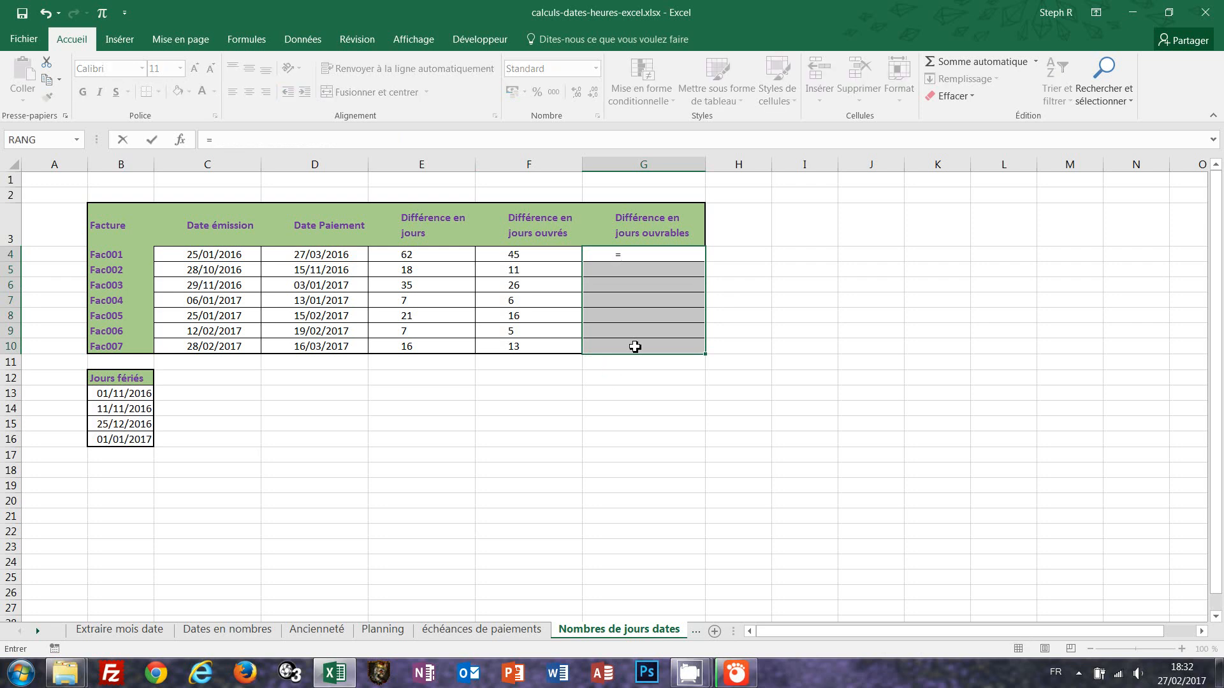
text(nb.)
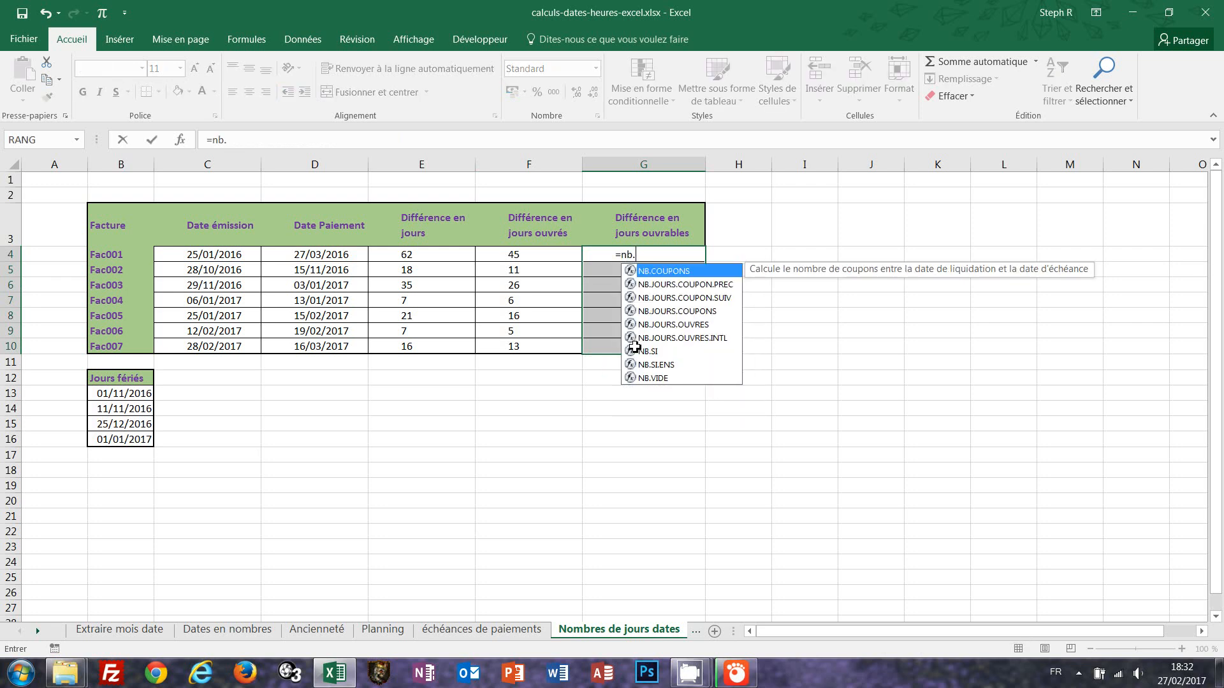
text(jour)
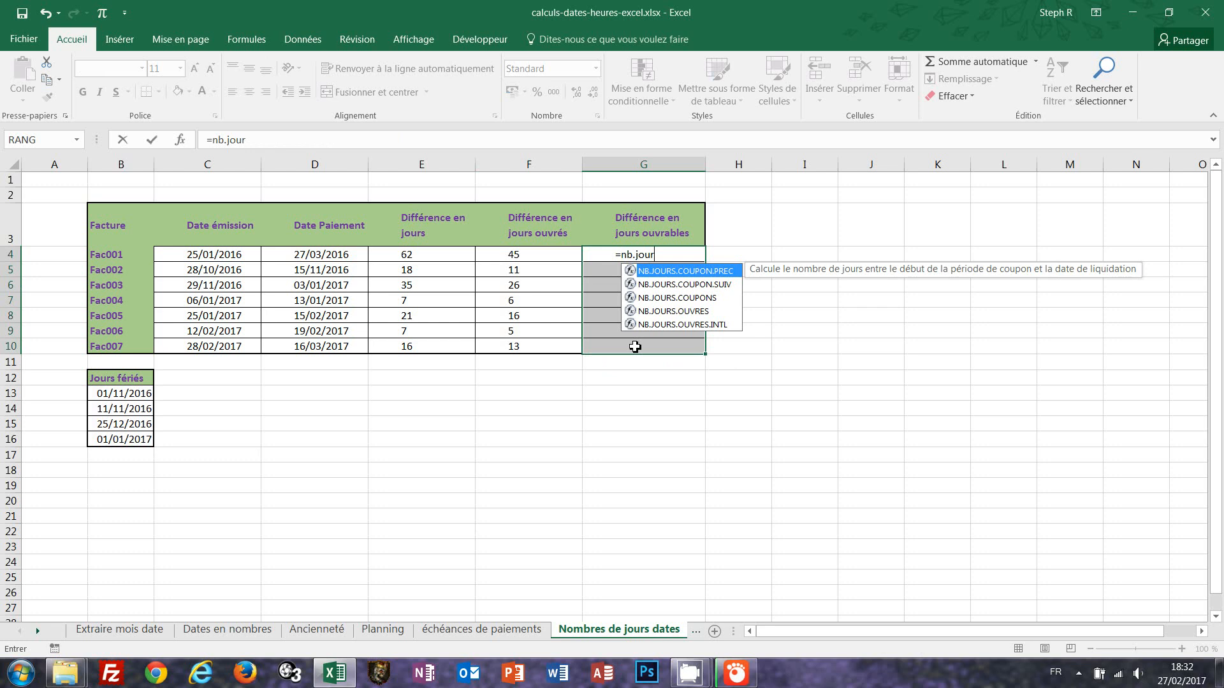
double_click(697, 326)
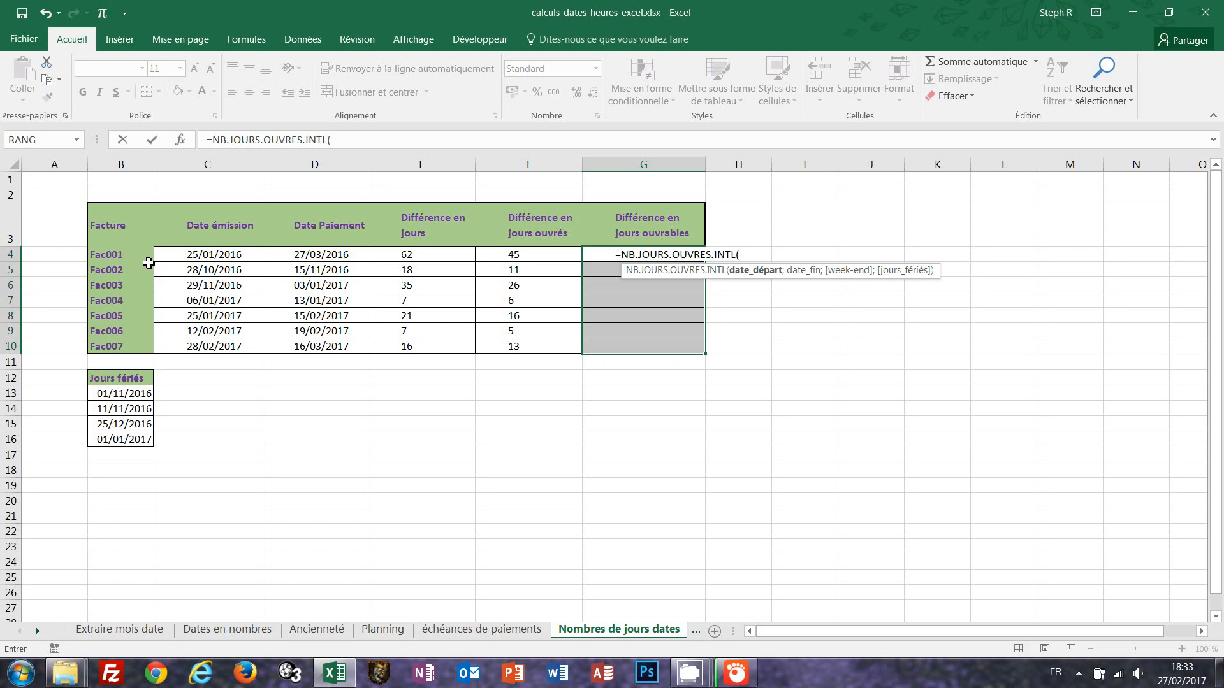
click(180, 255)
text(;)
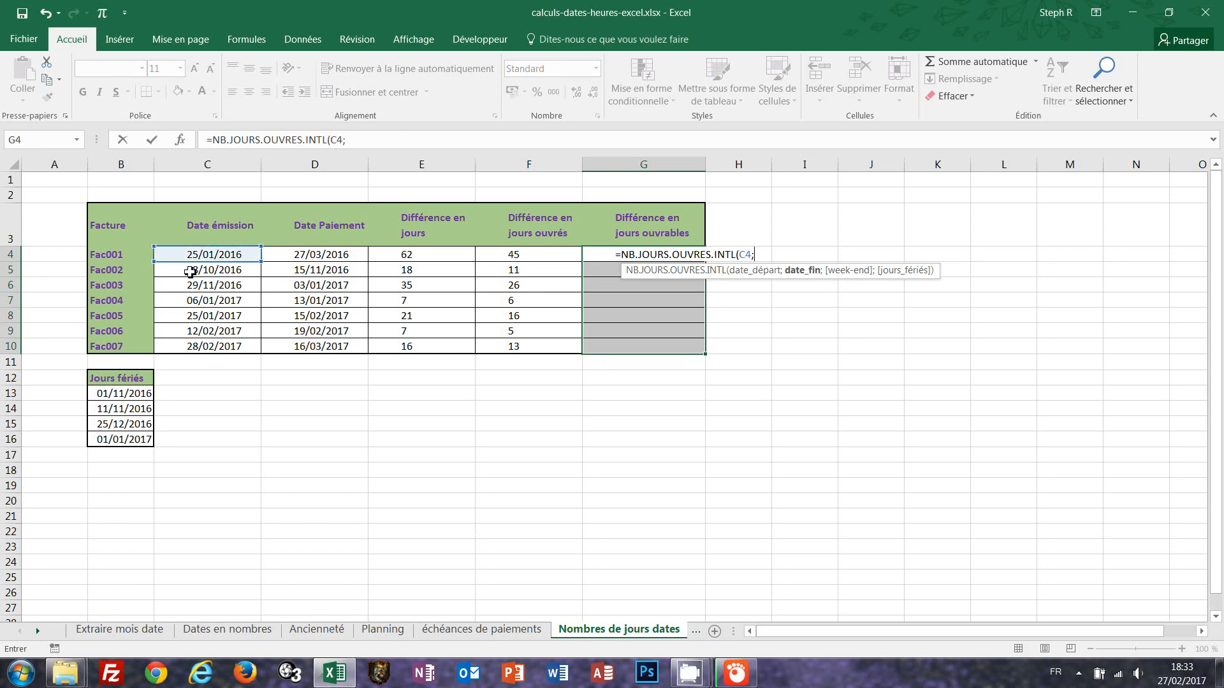
click(309, 255)
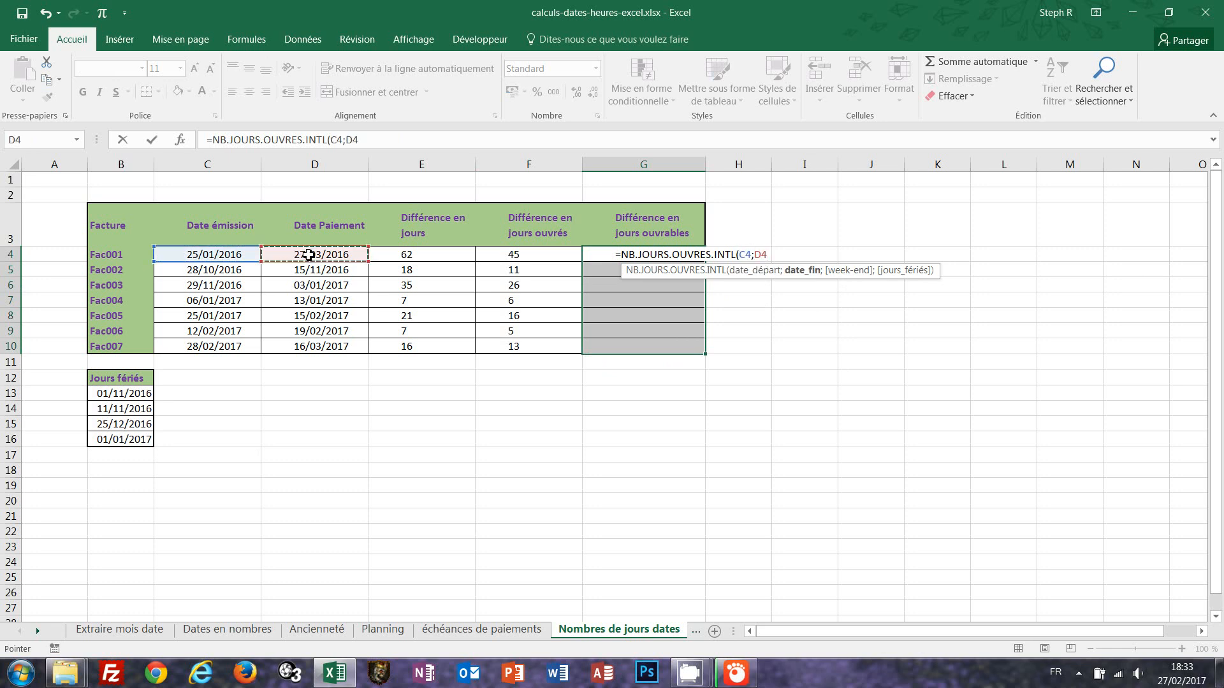
text(;)
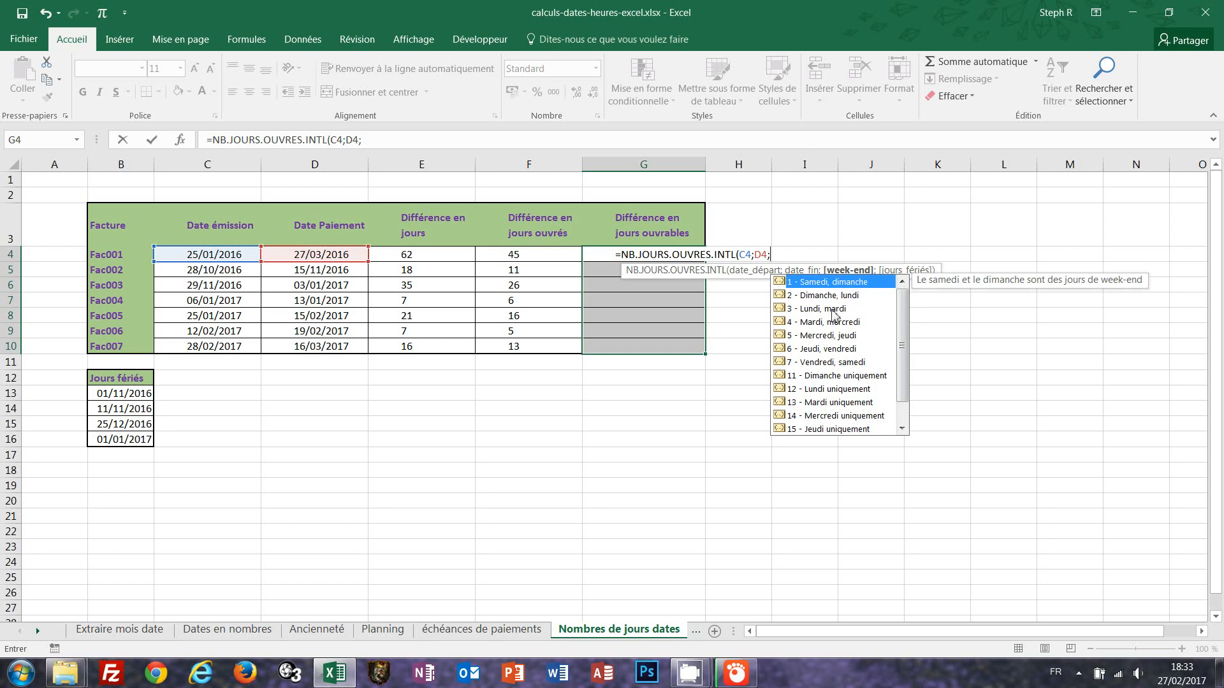
double_click(808, 377)
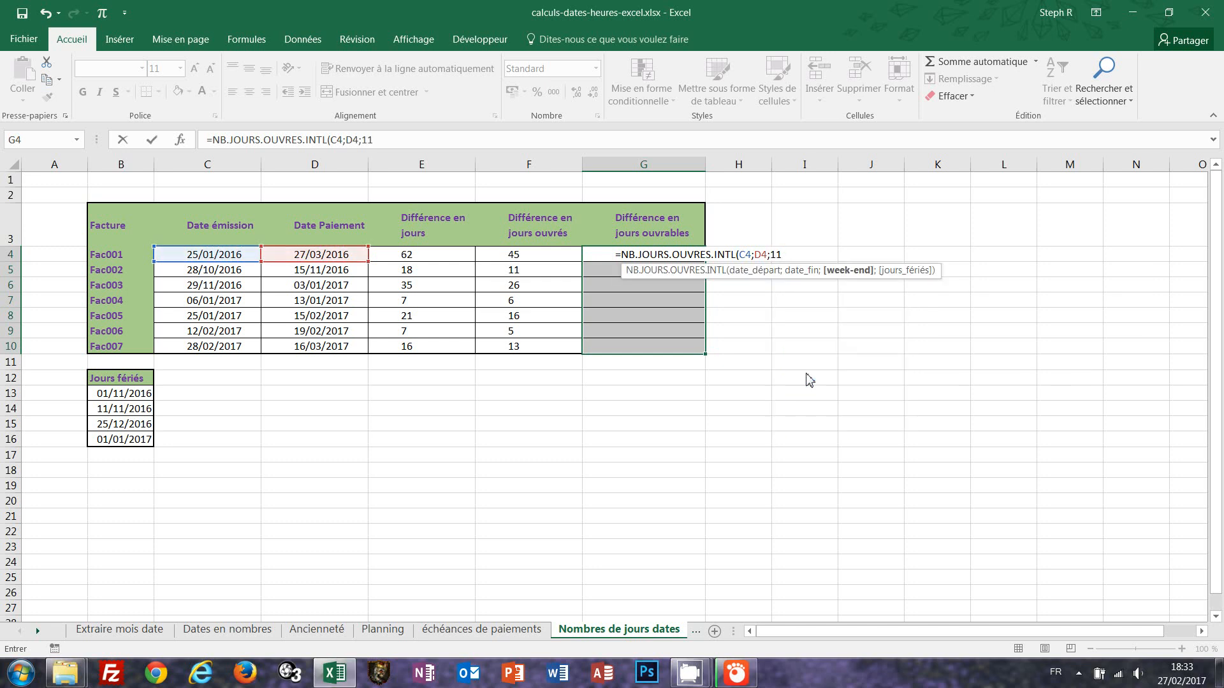
text(;)
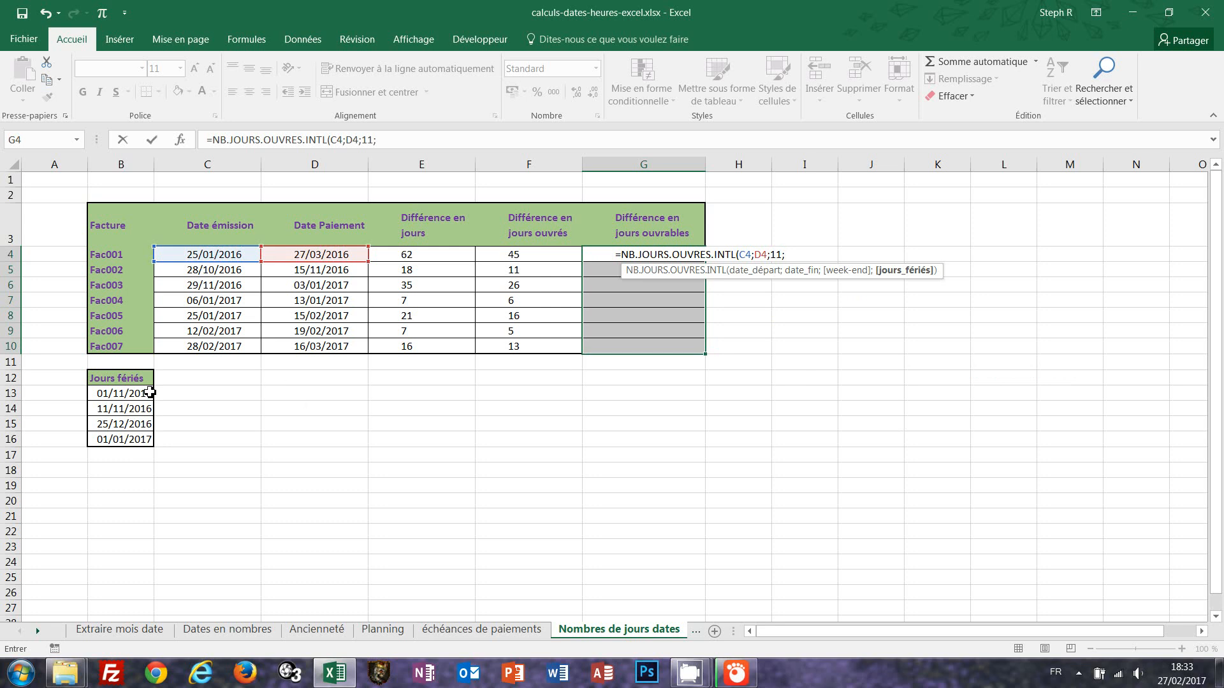
drag(127, 393, 125, 439)
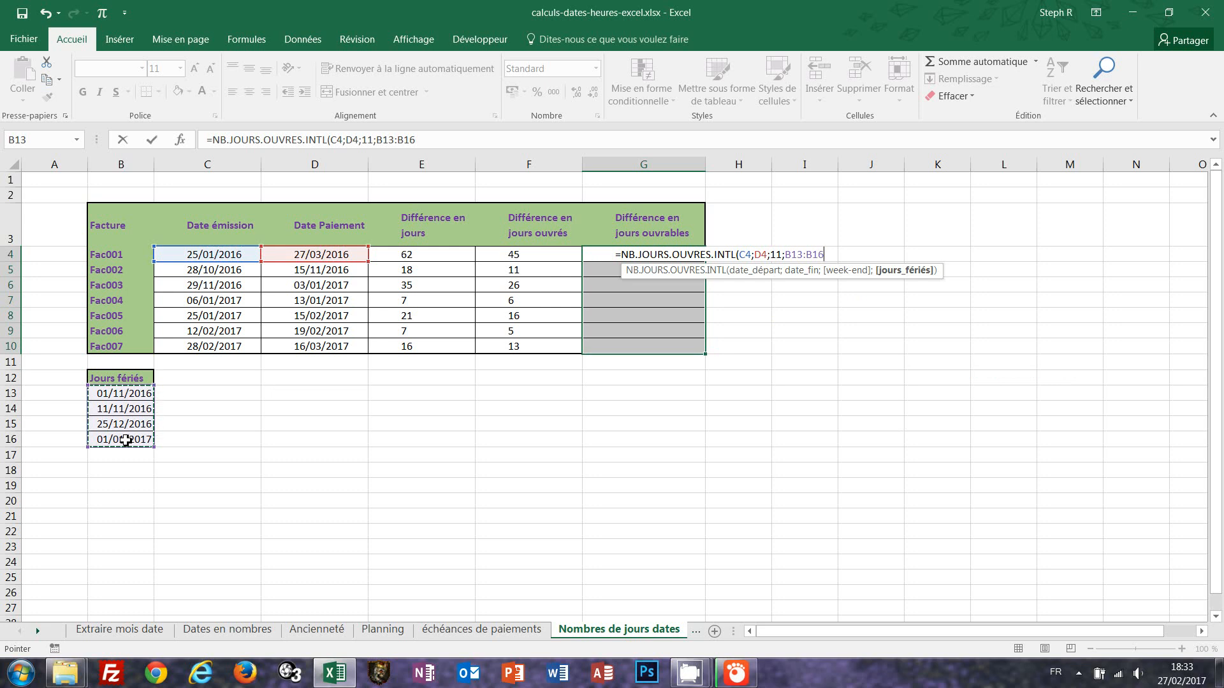
key(F4)
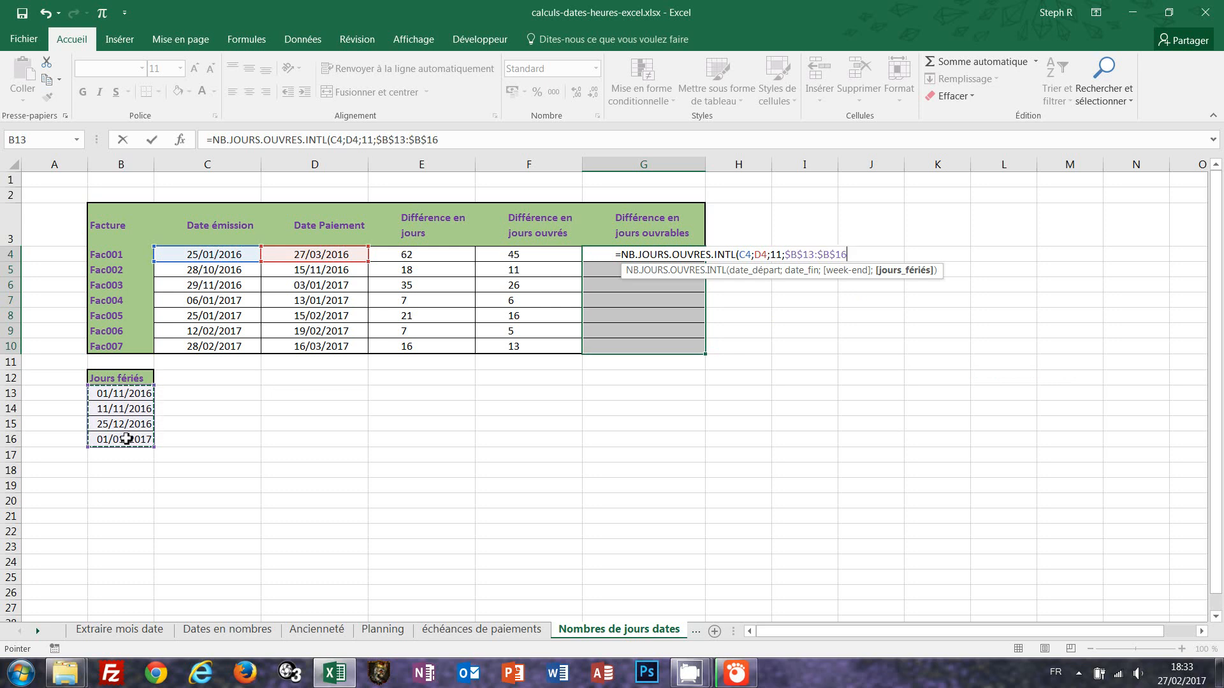
text())
key(ctrl+Return)
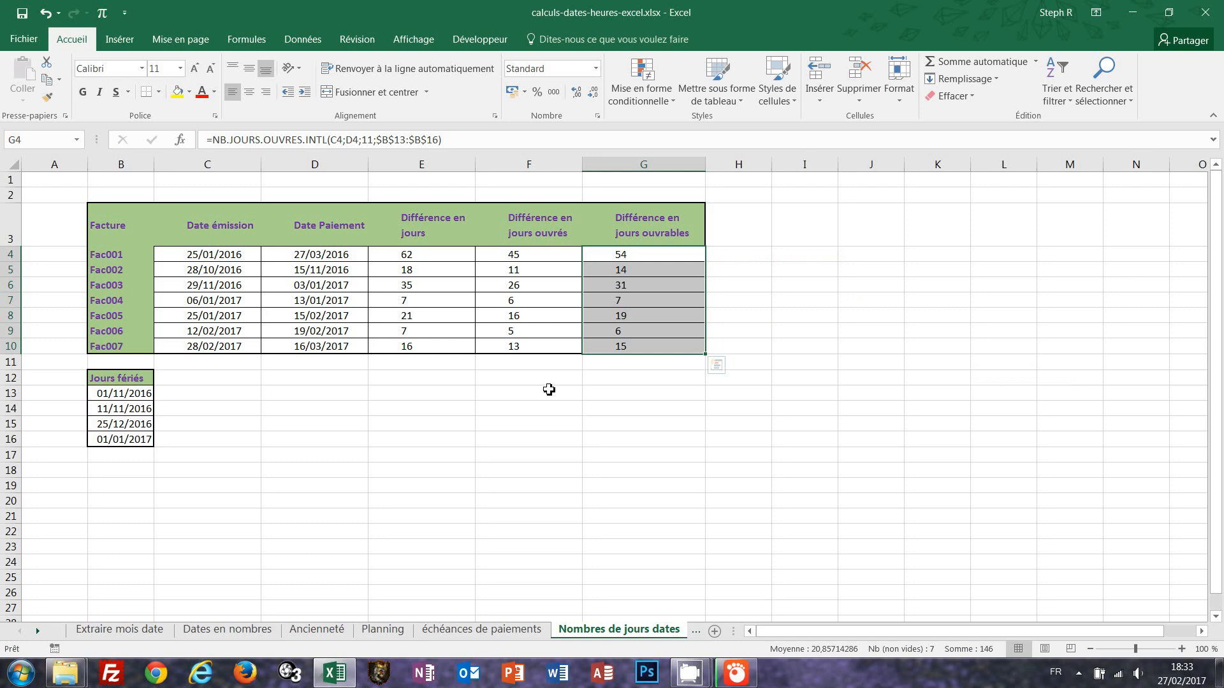
On the Calcul heures travail sheet, fill E5:E11 with =D5-C5 for morning durations, then clear the Wednesday cell E7.
click(696, 634)
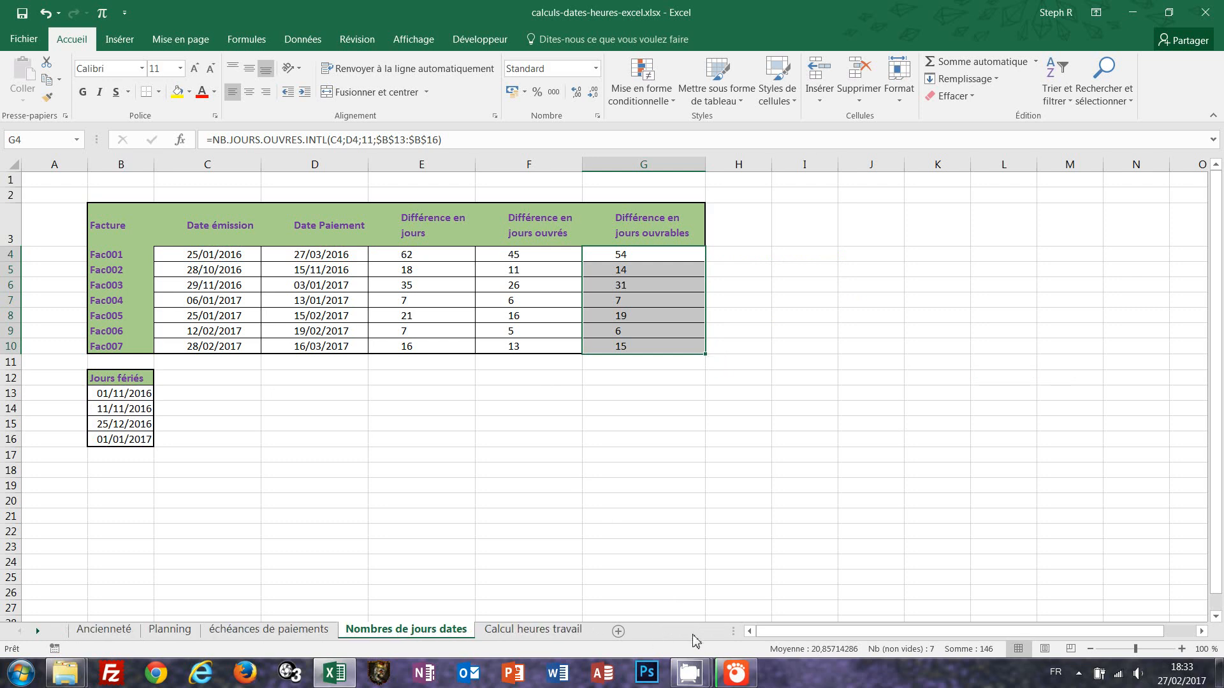
click(490, 633)
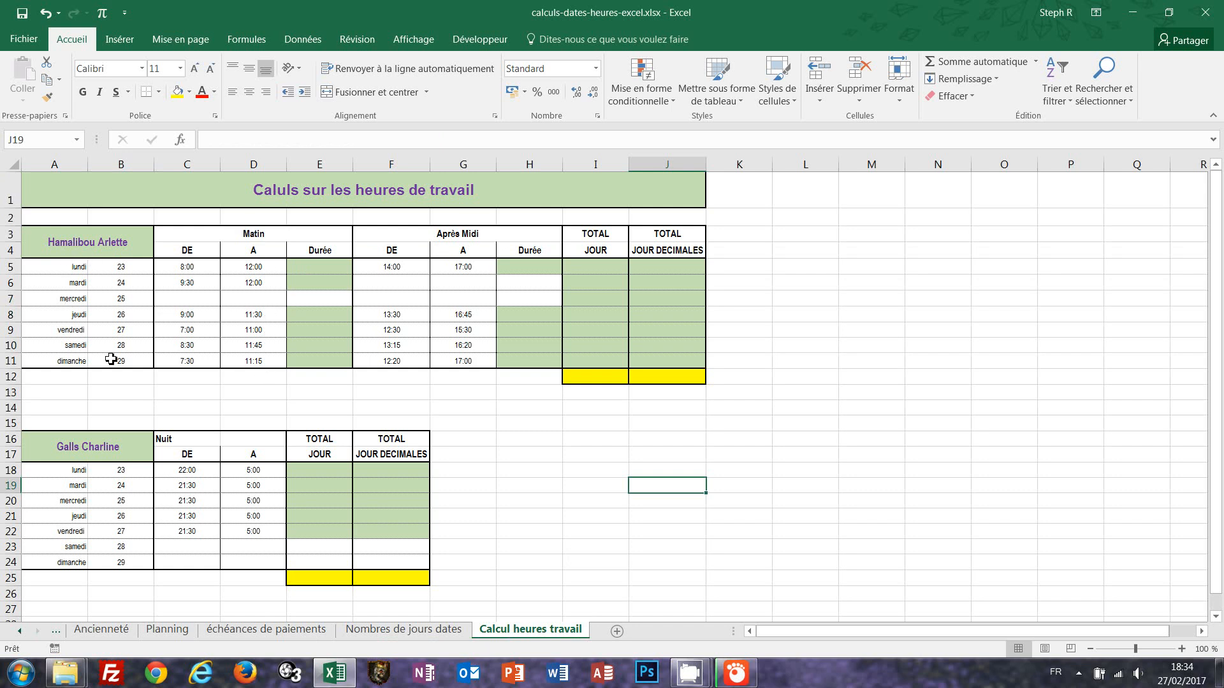
click(310, 266)
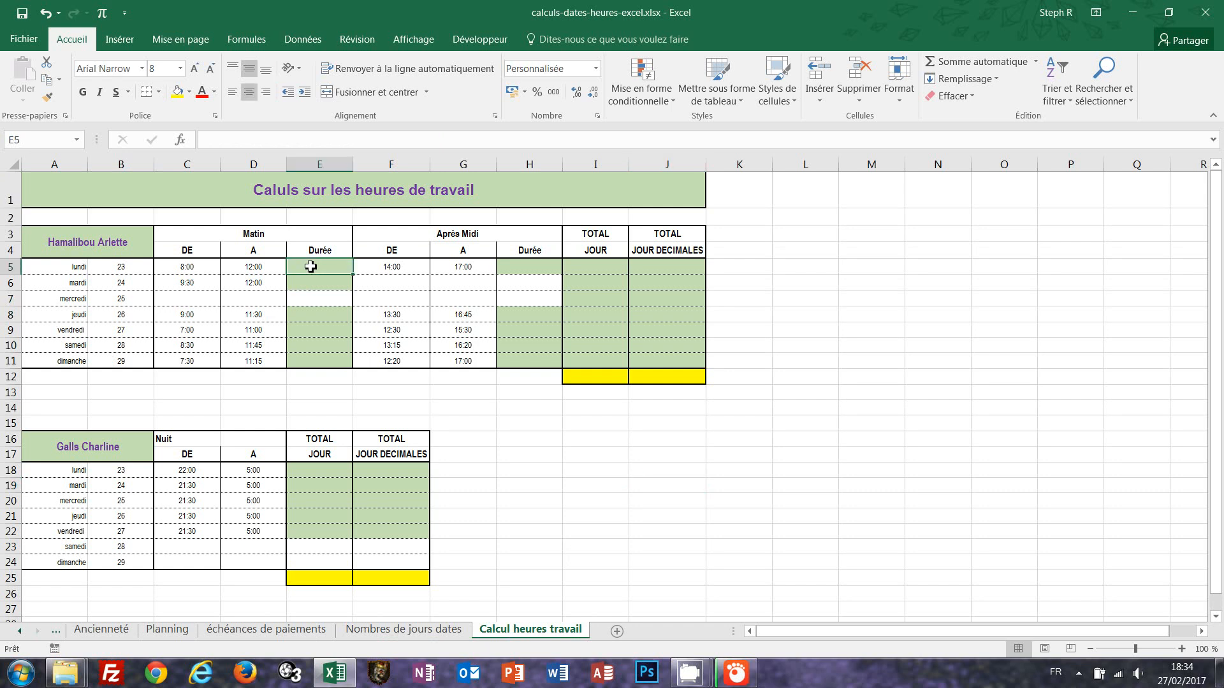
drag(311, 266, 310, 367)
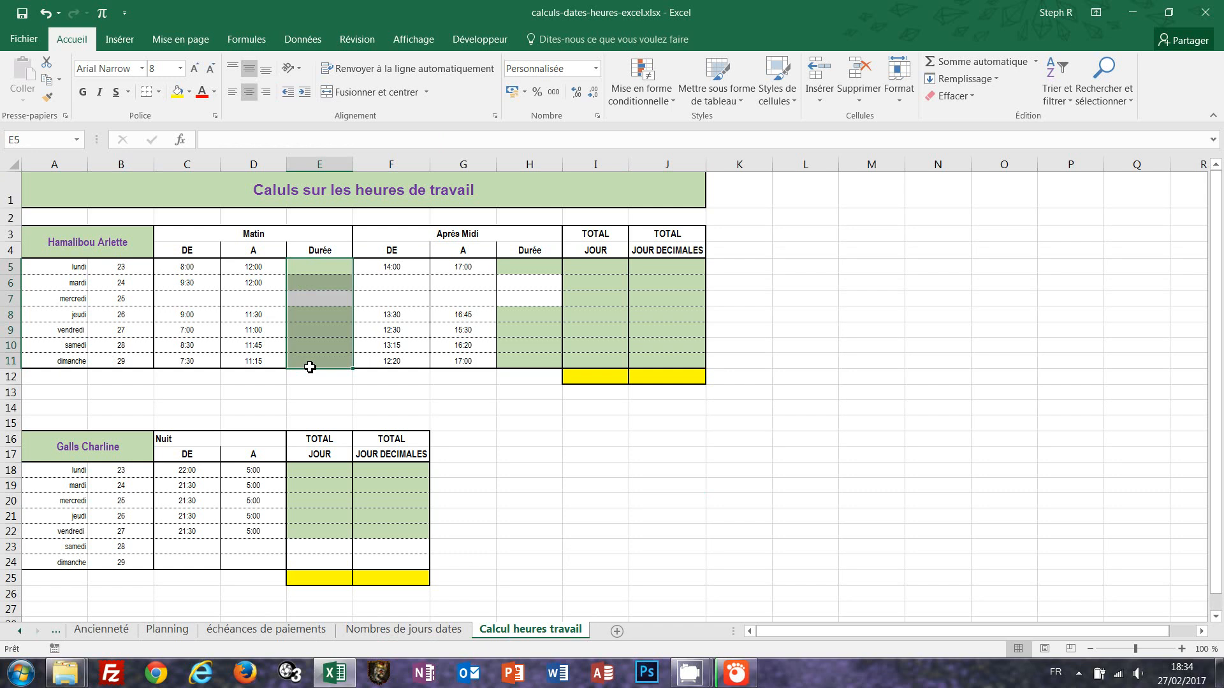
text(=)
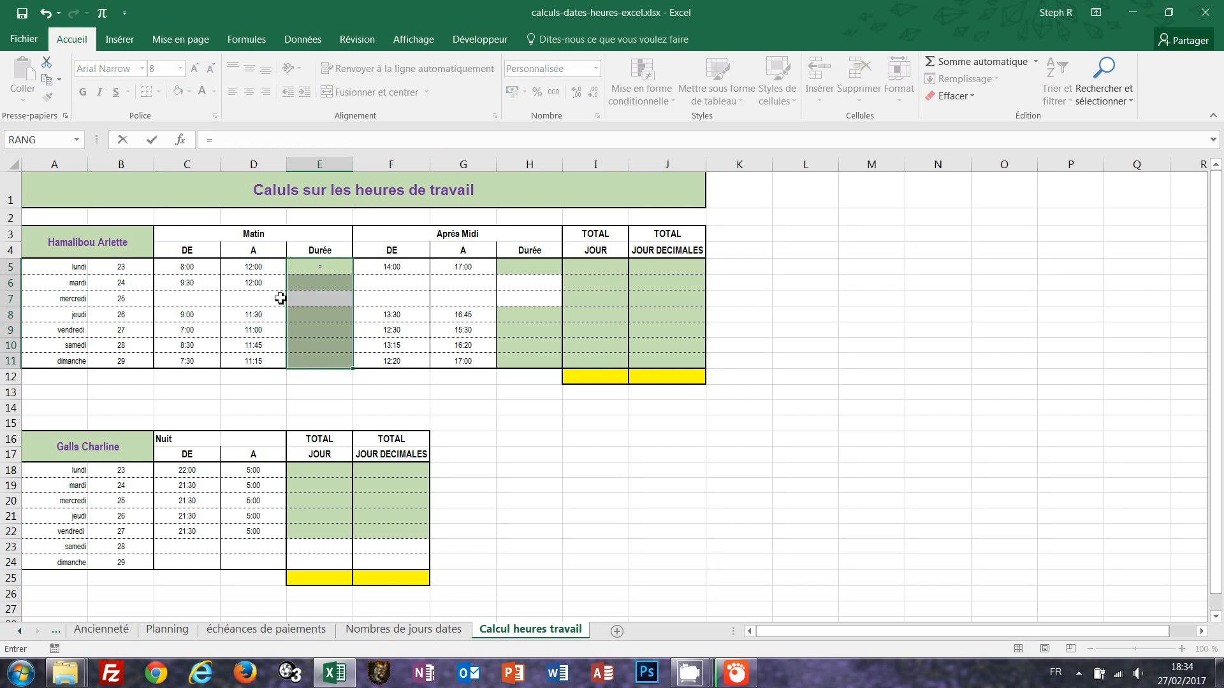
click(258, 268)
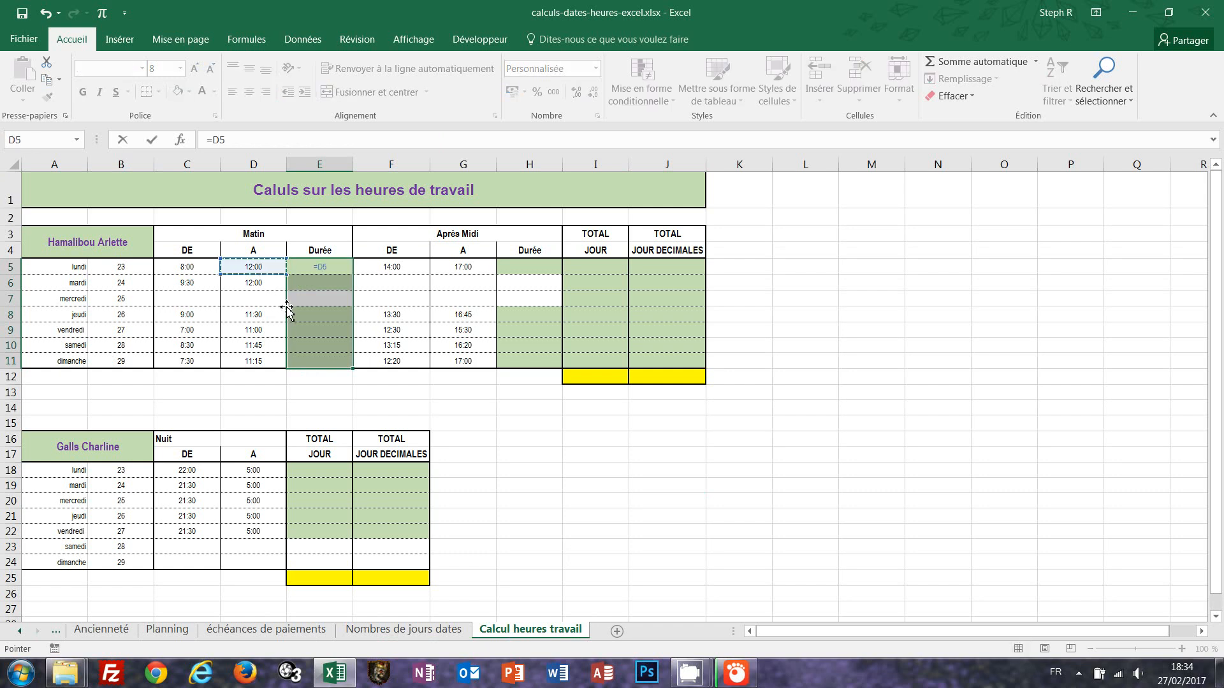
text(-)
click(188, 267)
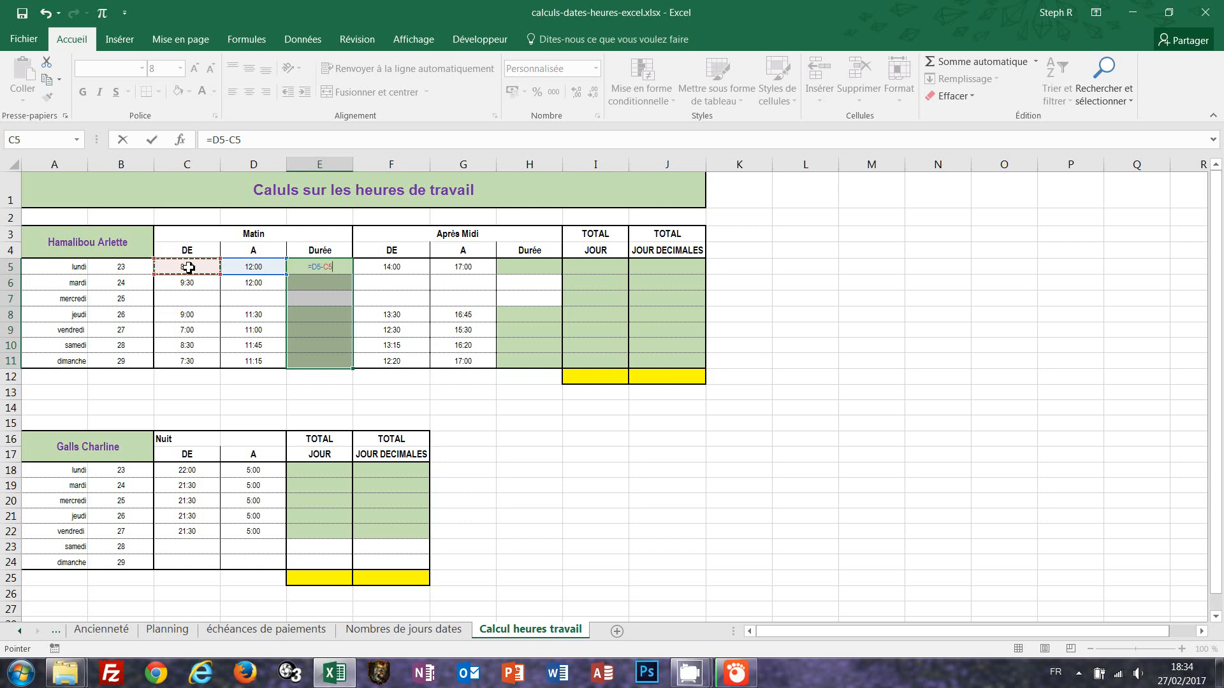
key(ctrl+Return)
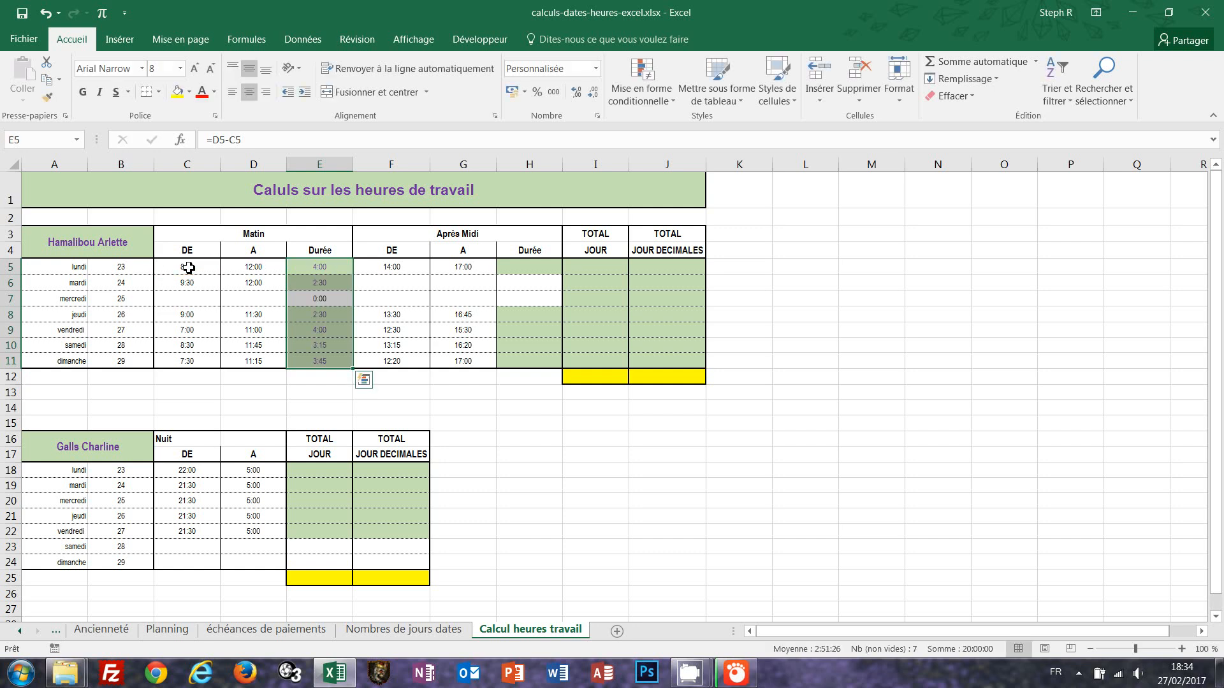
click(320, 298)
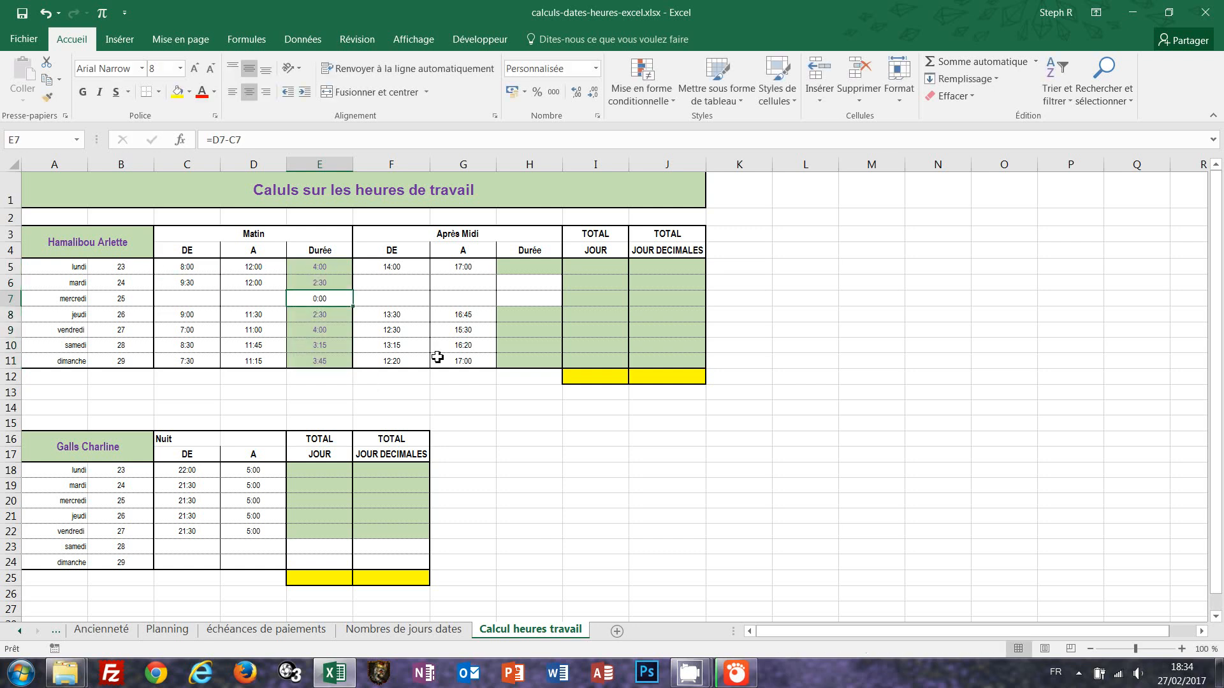
key(Delete)
Fill H5:H11 with =G5-F5 to compute the afternoon durations.
drag(535, 265, 530, 365)
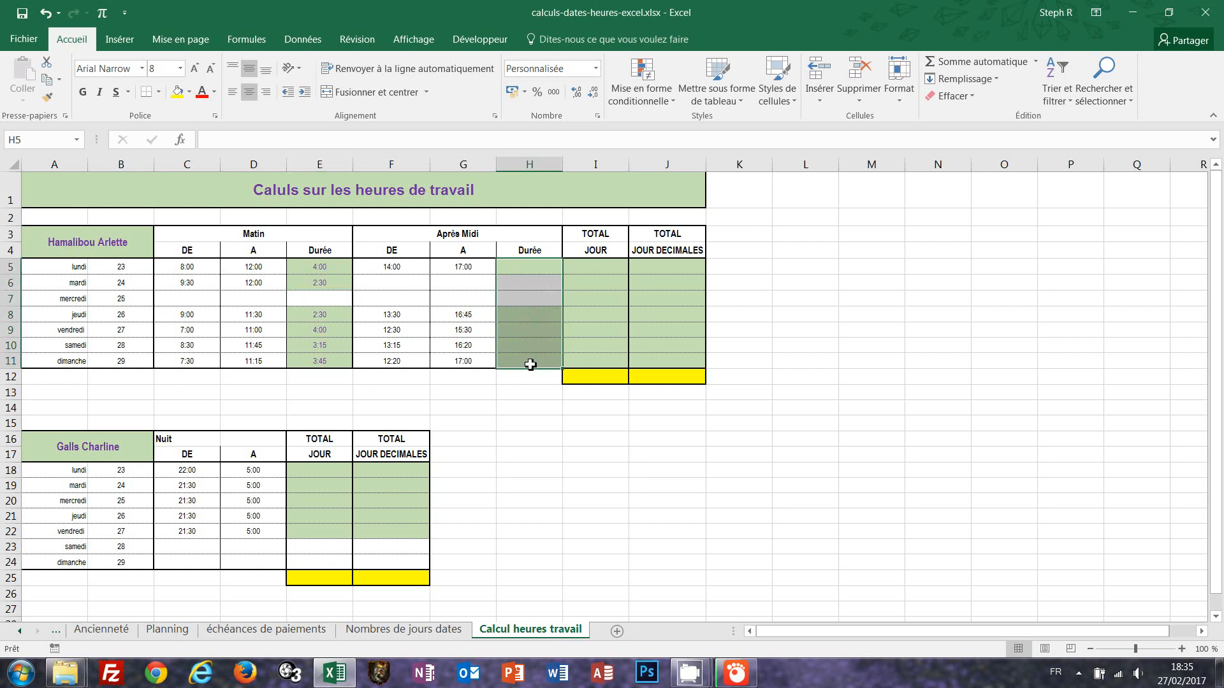
text(=)
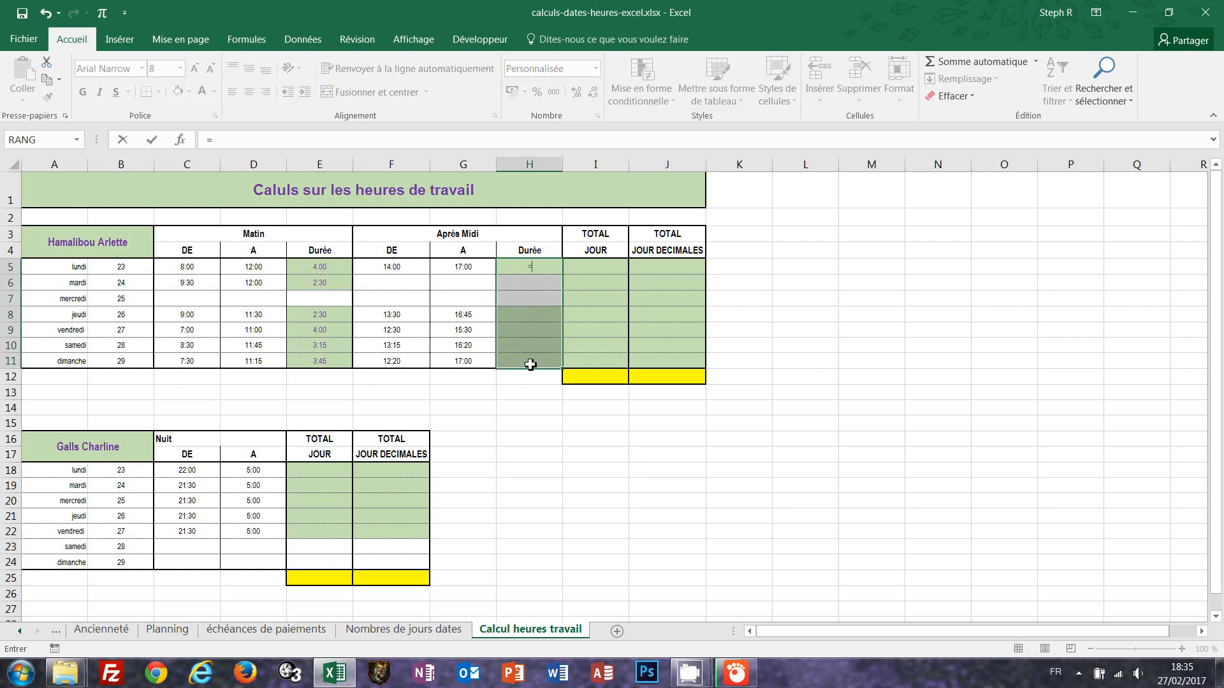
click(472, 266)
text(-)
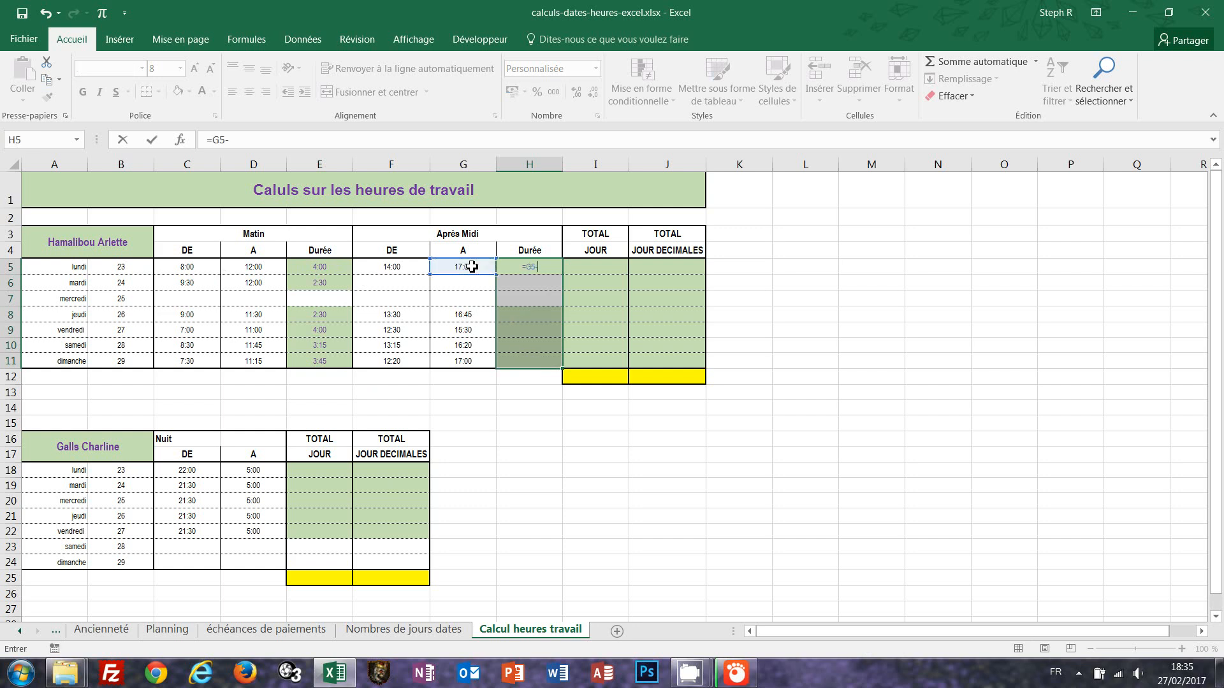
click(403, 268)
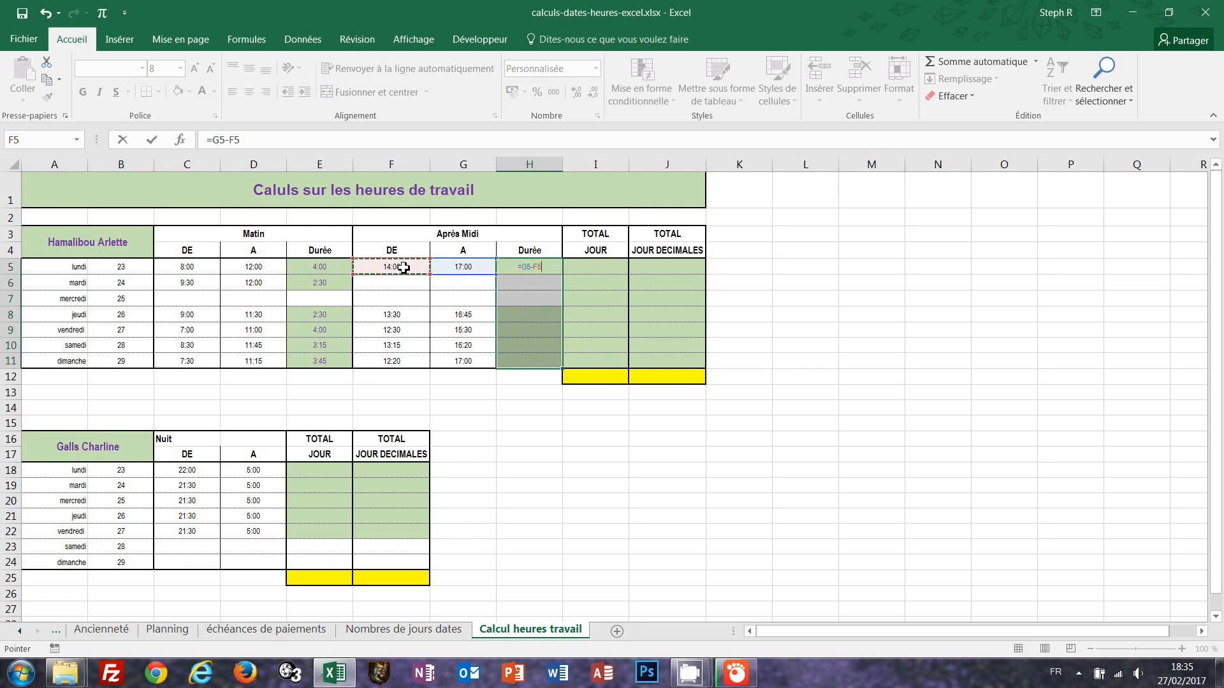
key(ctrl+Return)
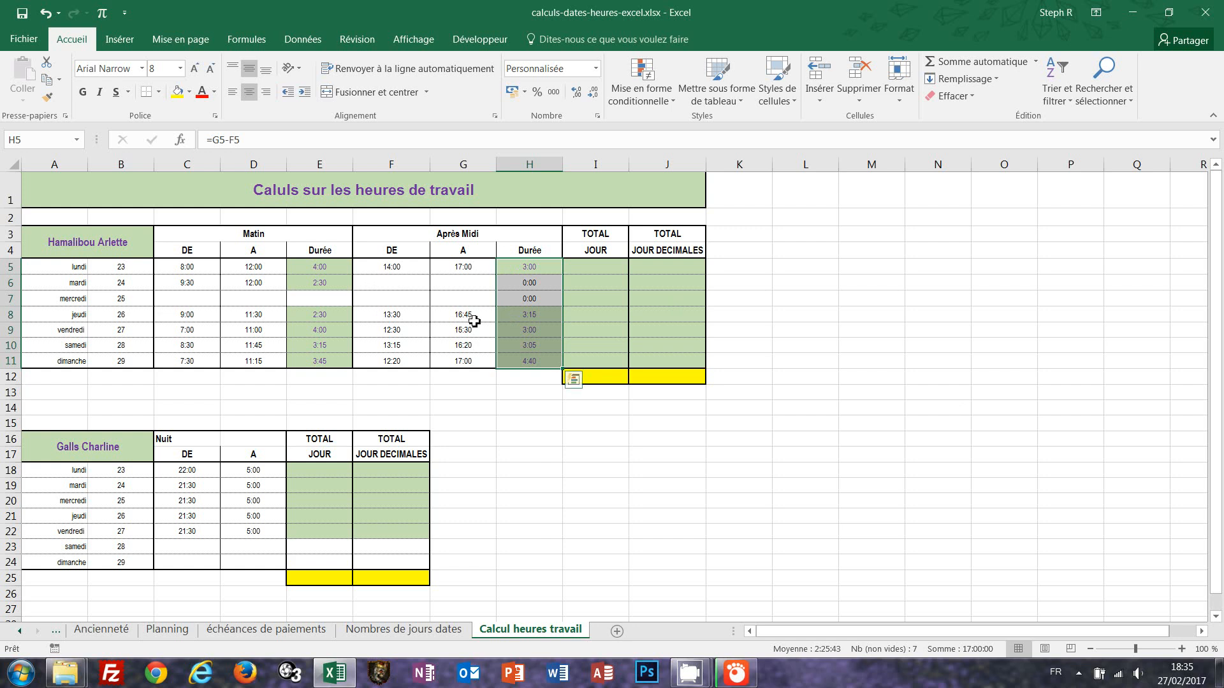
click(540, 318)
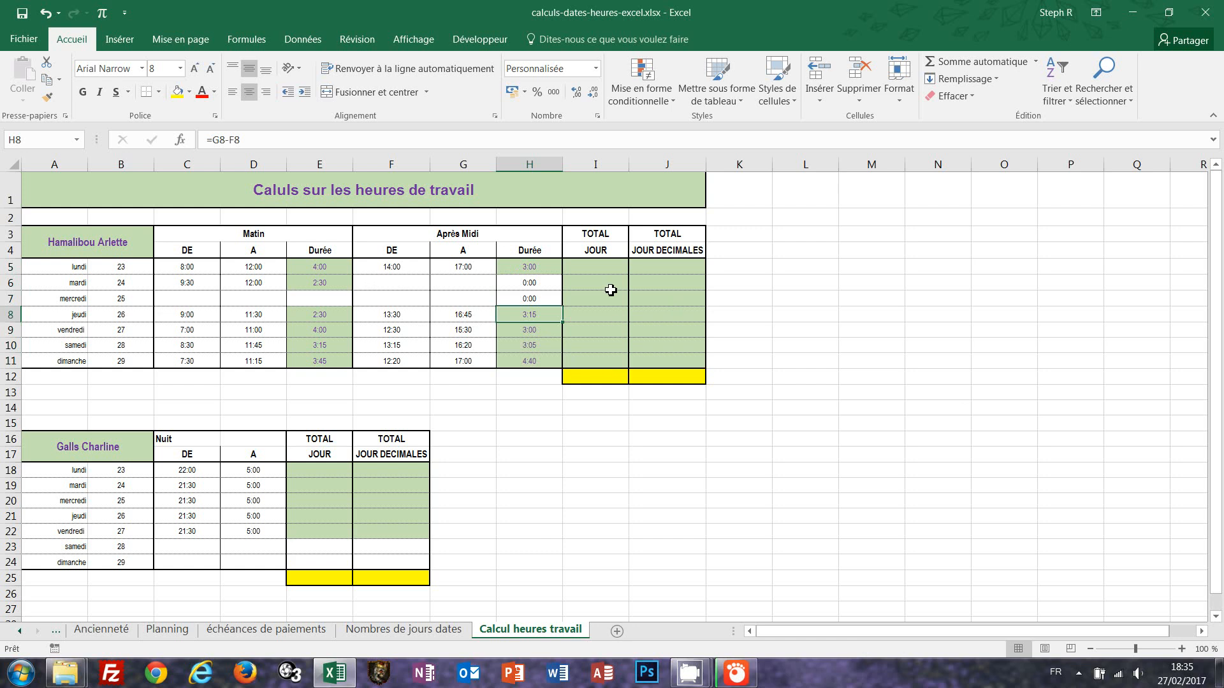
Fill I5:I11 with =E5+H5 to get each day's total hours.
drag(595, 267, 593, 361)
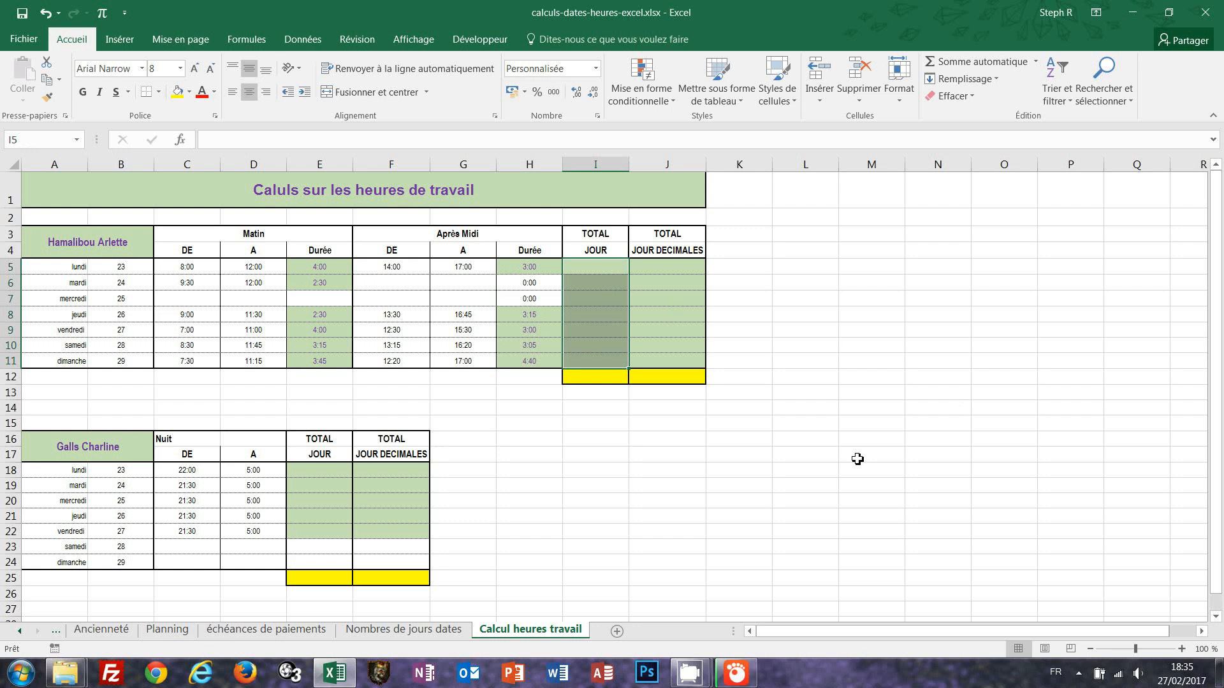
text(=)
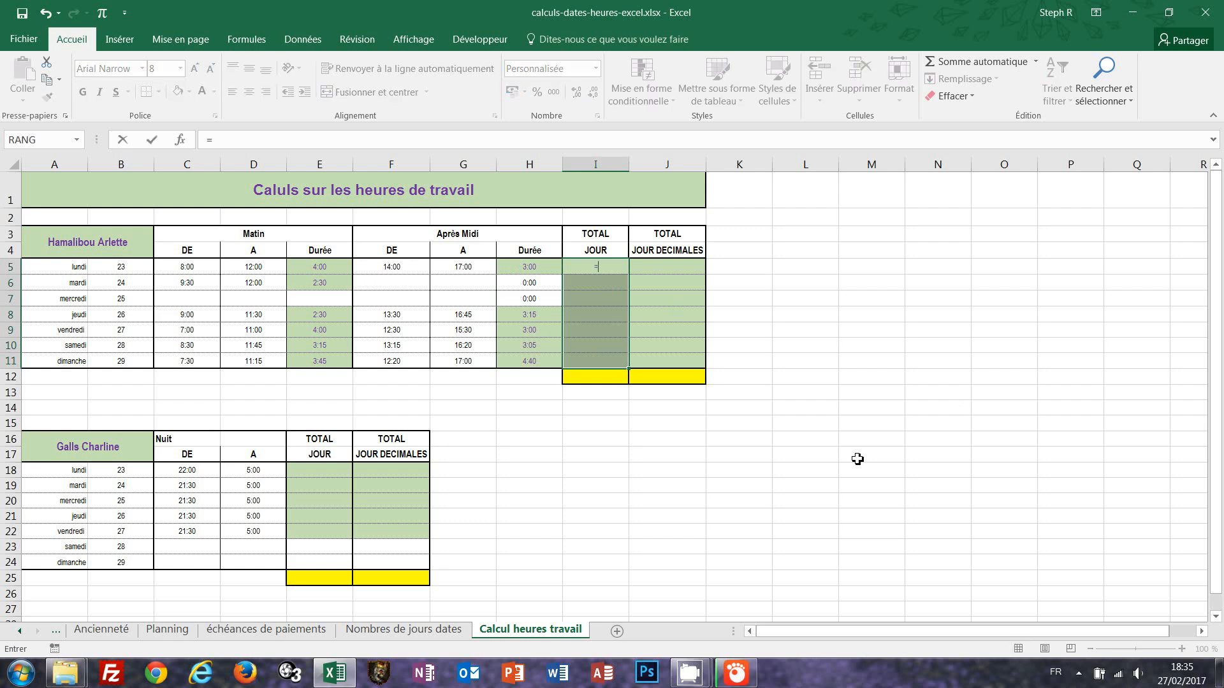
click(325, 269)
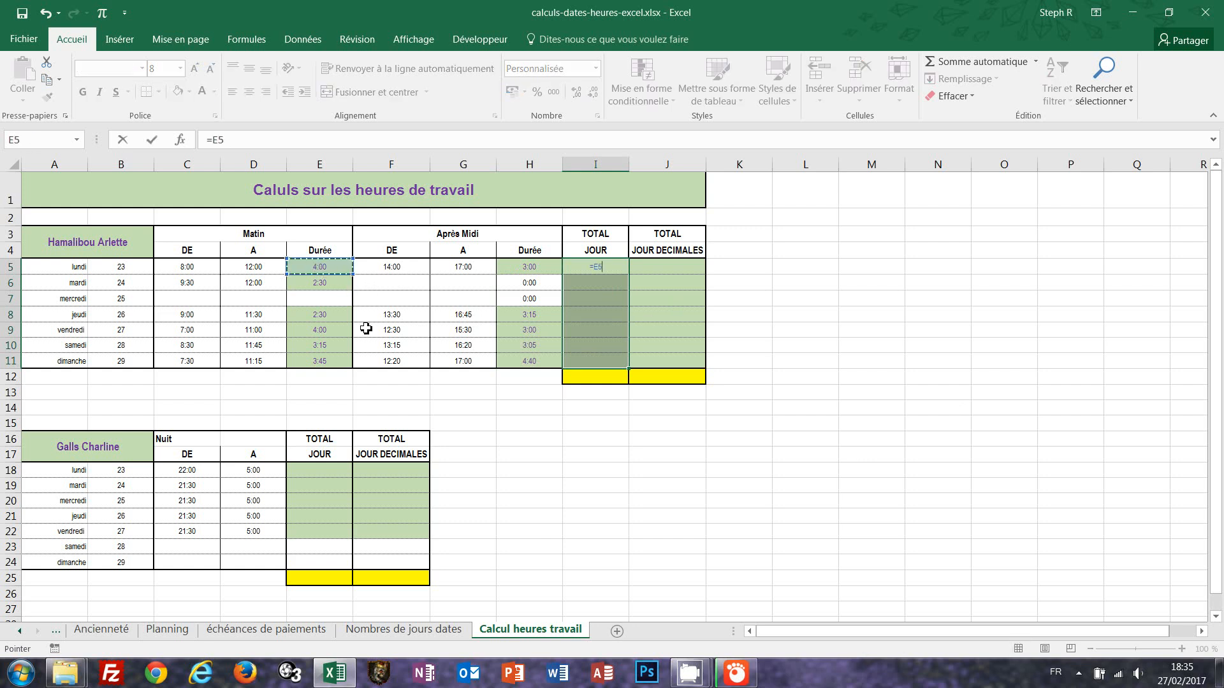
text(+)
click(527, 265)
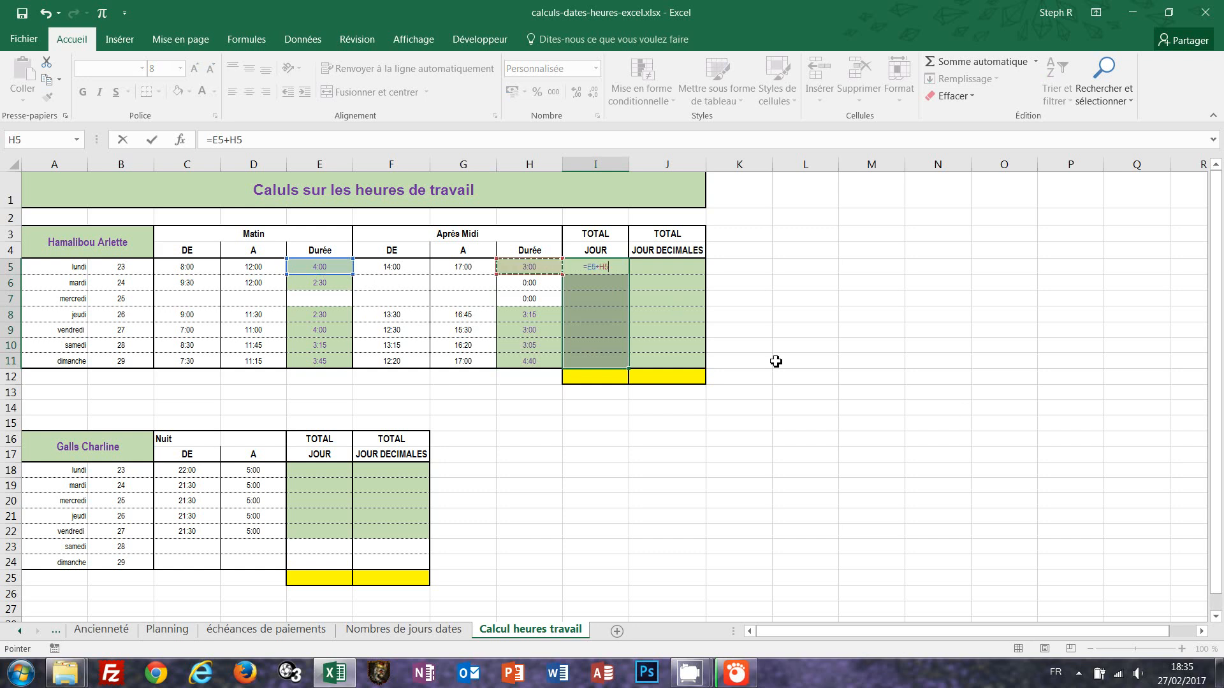
key(ctrl+Return)
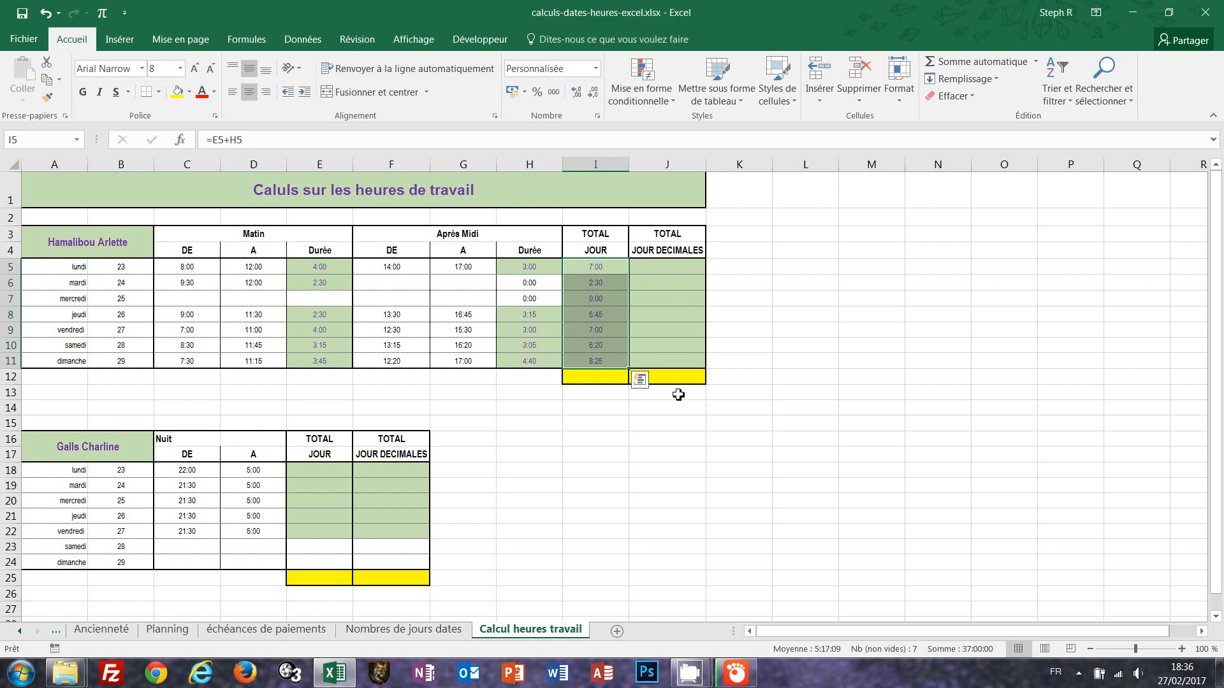
Fill J5:J11 with =I5/"1:00" to convert daily totals into decimal hours.
drag(649, 266, 641, 367)
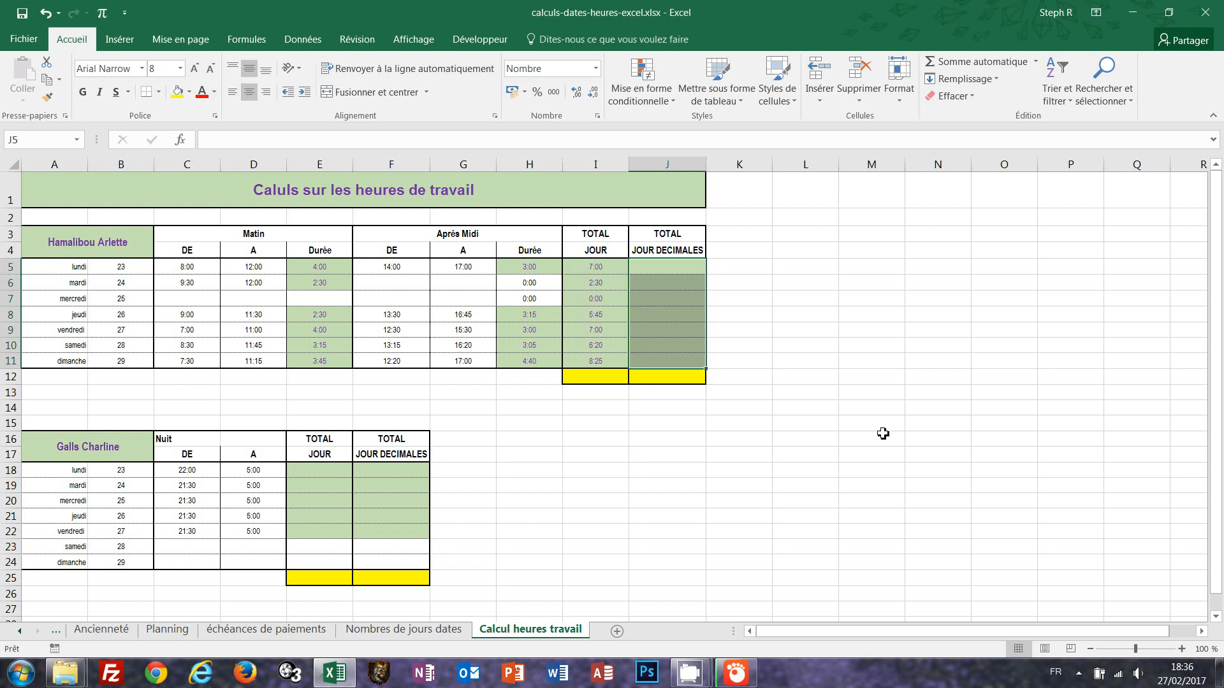
text(=)
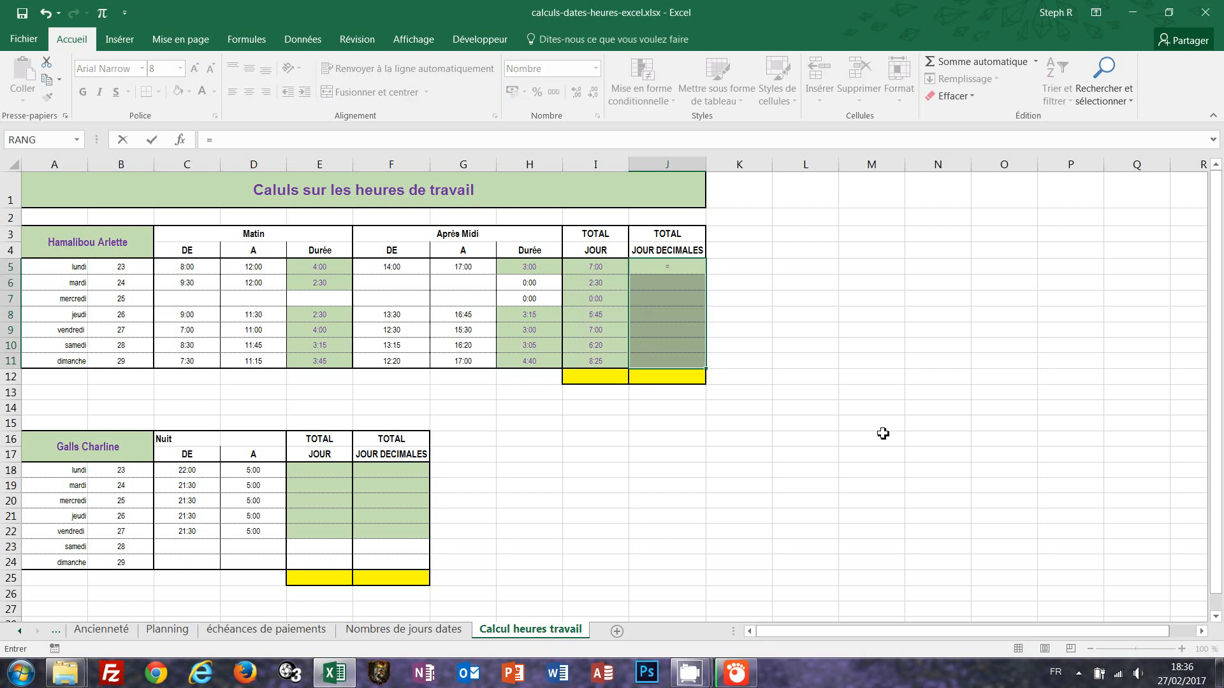
click(589, 265)
text(/"1:)
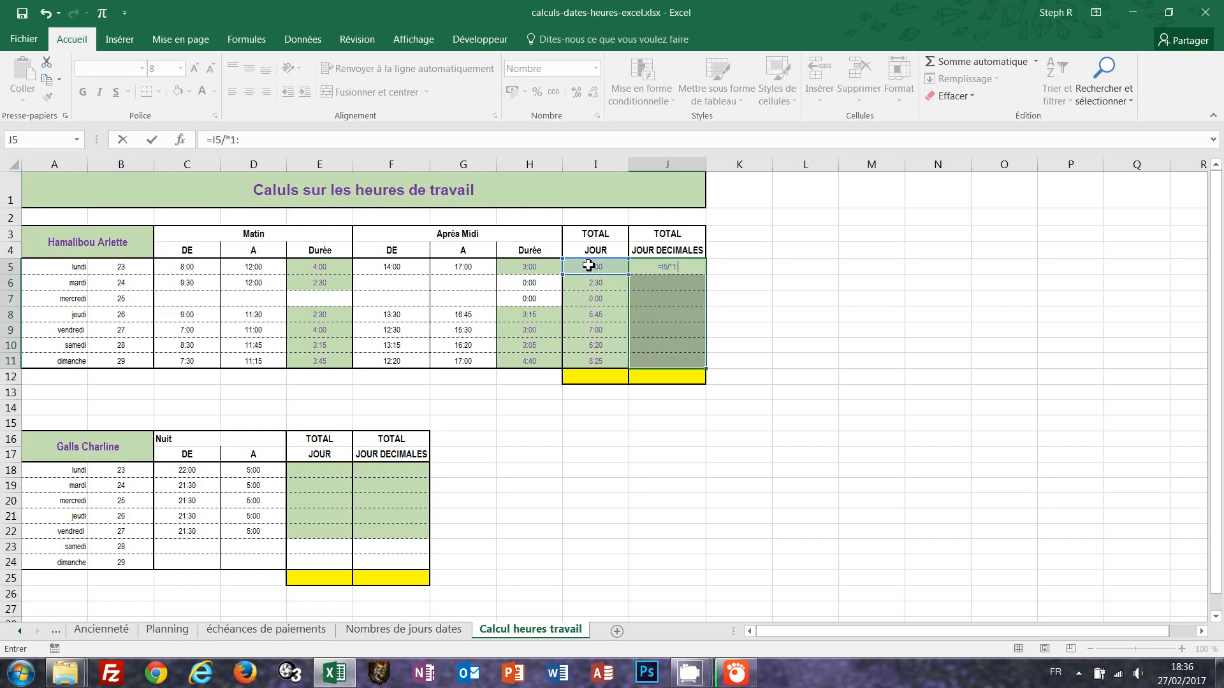
text(00")
key(ctrl+Return)
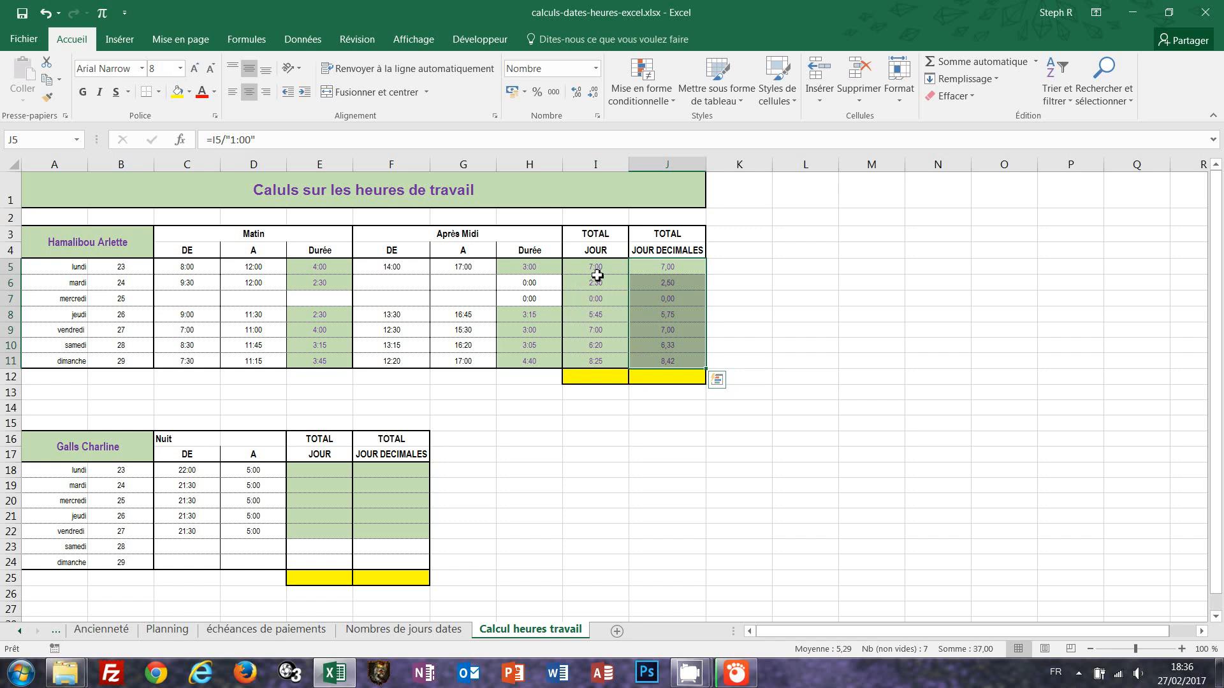
Total both total columns in I12 and J12 with AutoSum, and review I12's [h]:mm custom number format.
drag(595, 270, 671, 380)
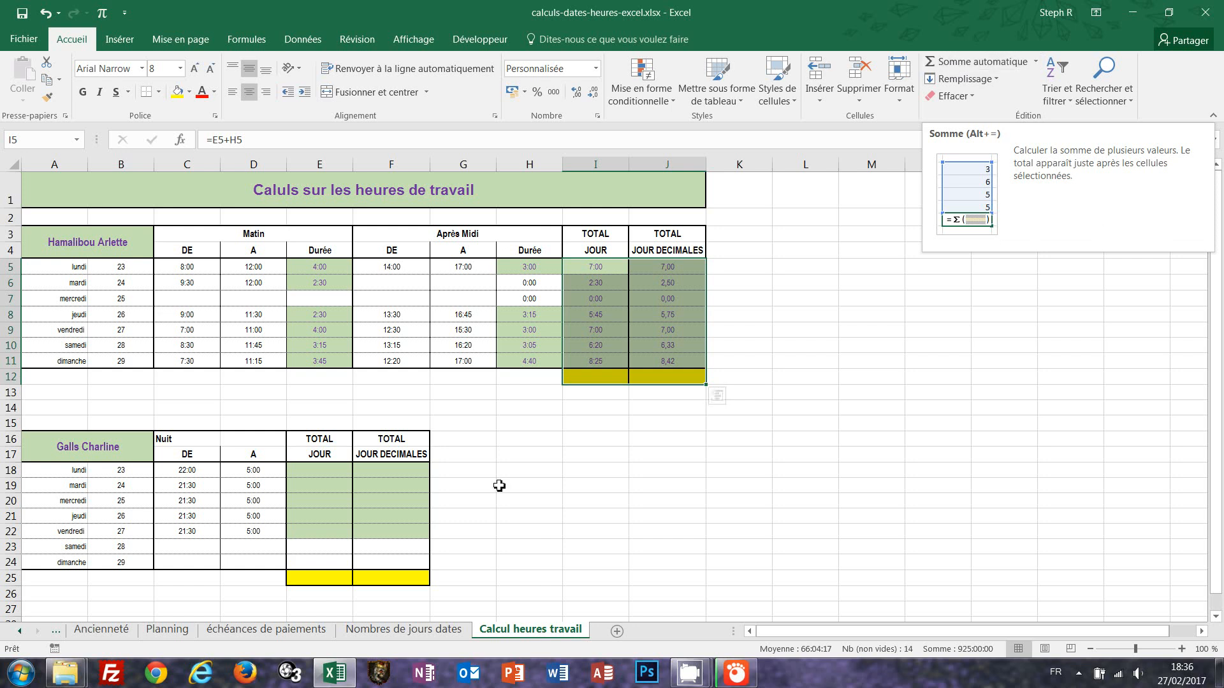
click(956, 61)
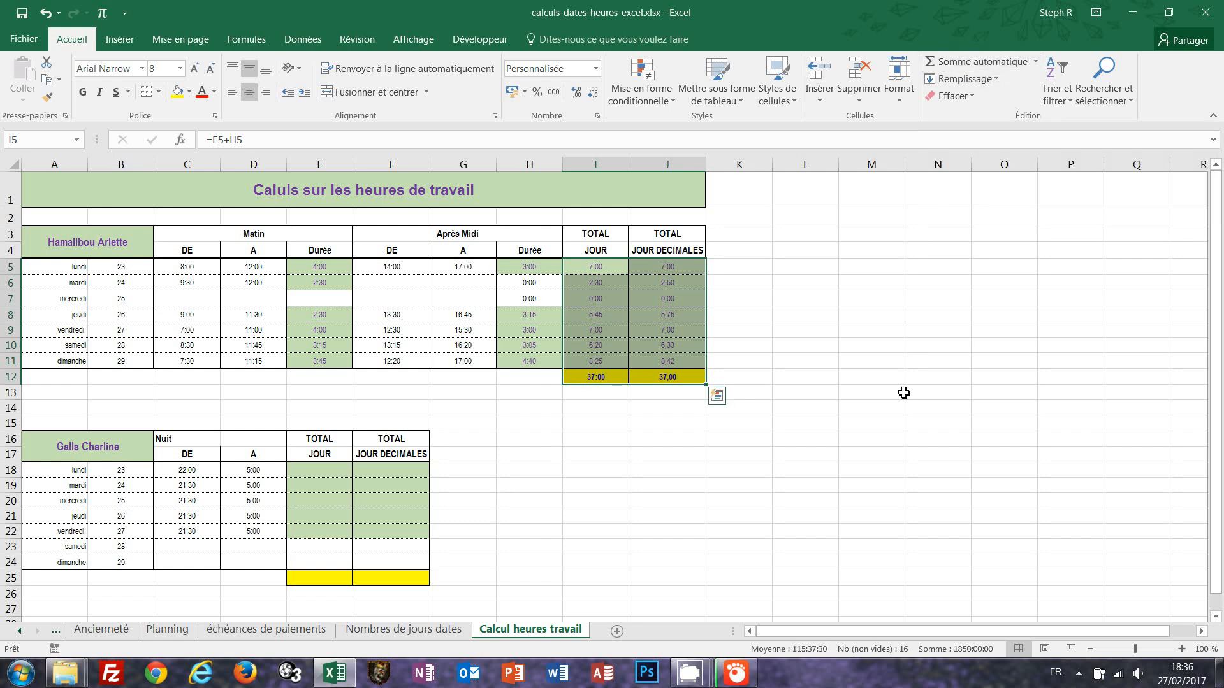
click(685, 378)
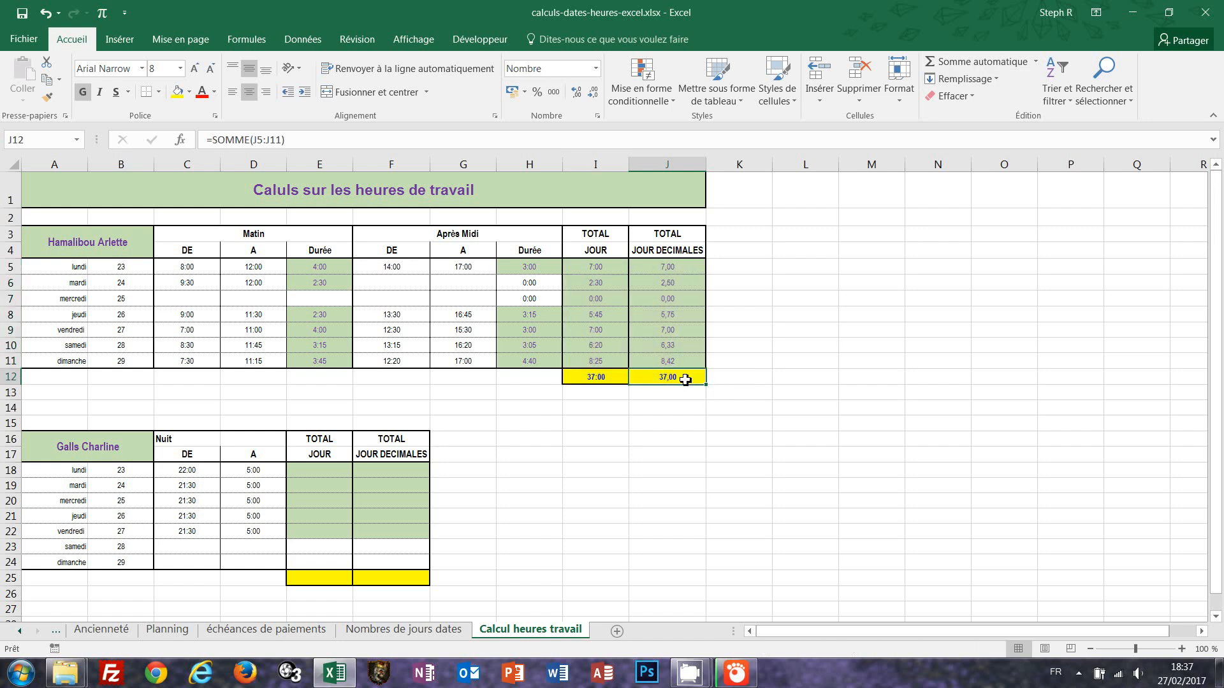
click(604, 380)
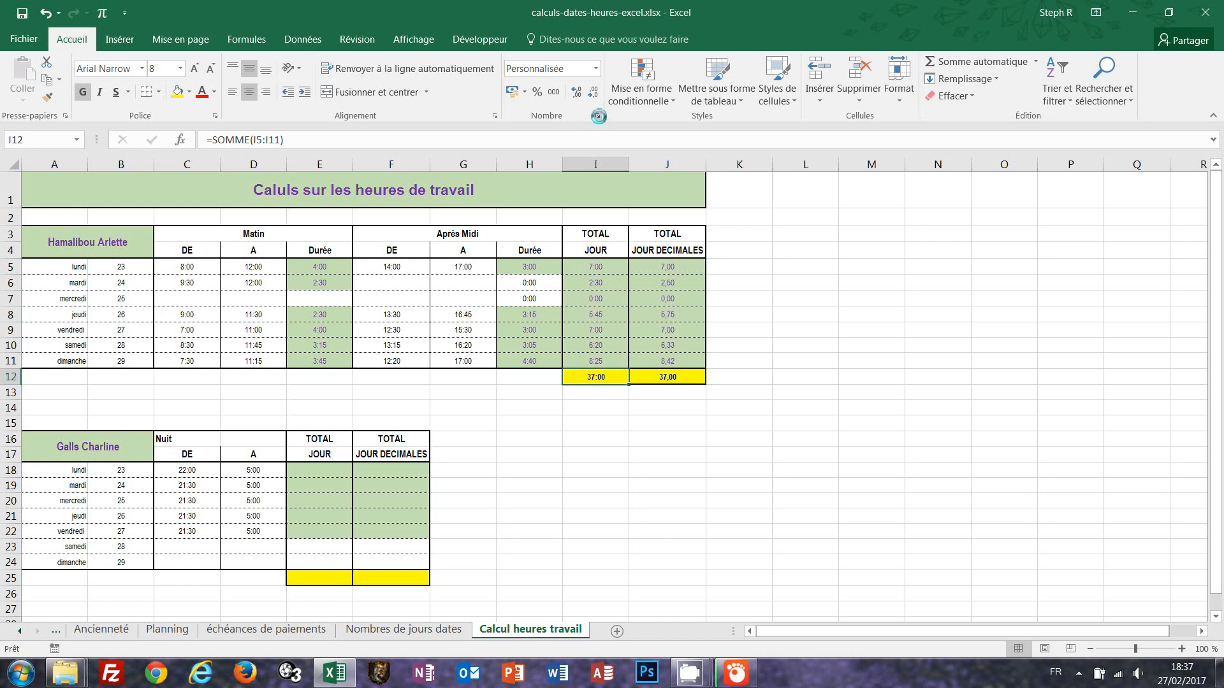
click(598, 118)
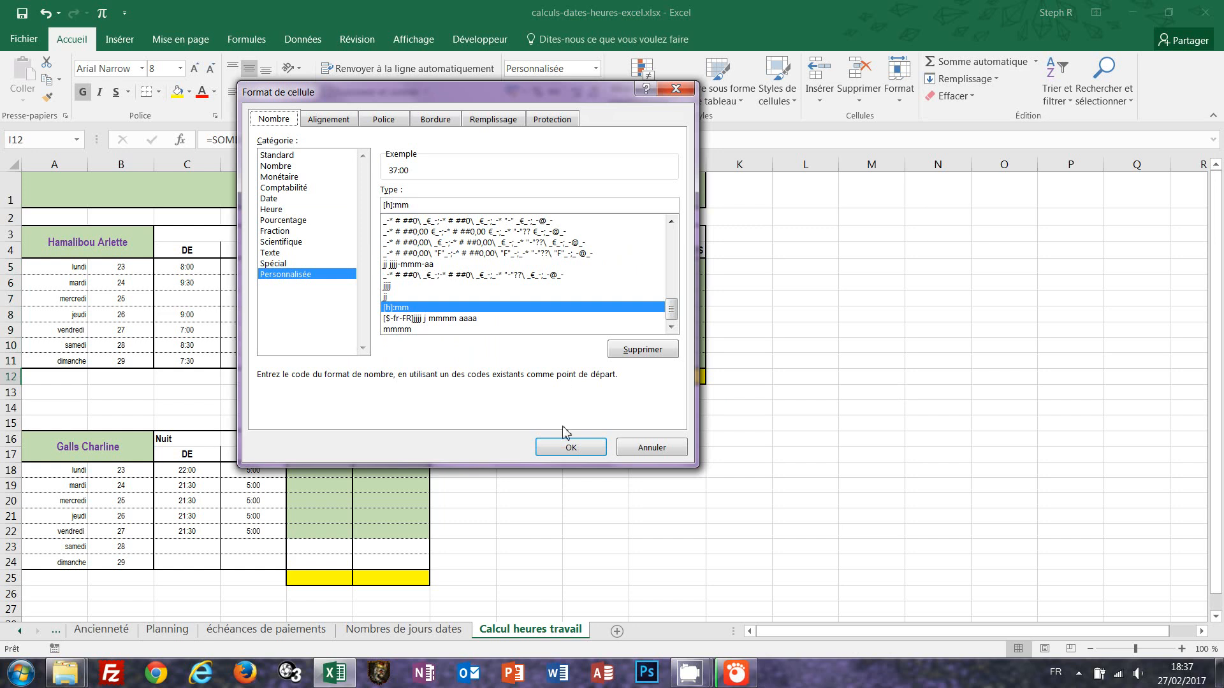
click(570, 449)
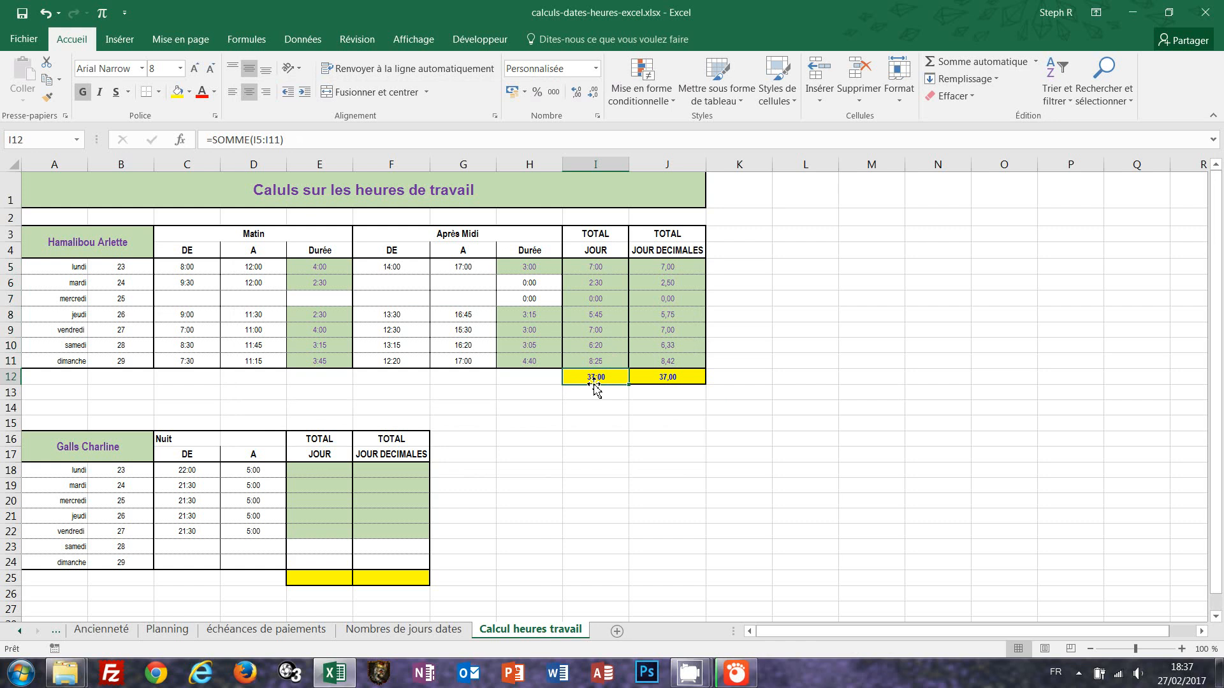
Try filling E18:E22 with =D18-C18 for the night shift hours, then clear the range.
click(640, 514)
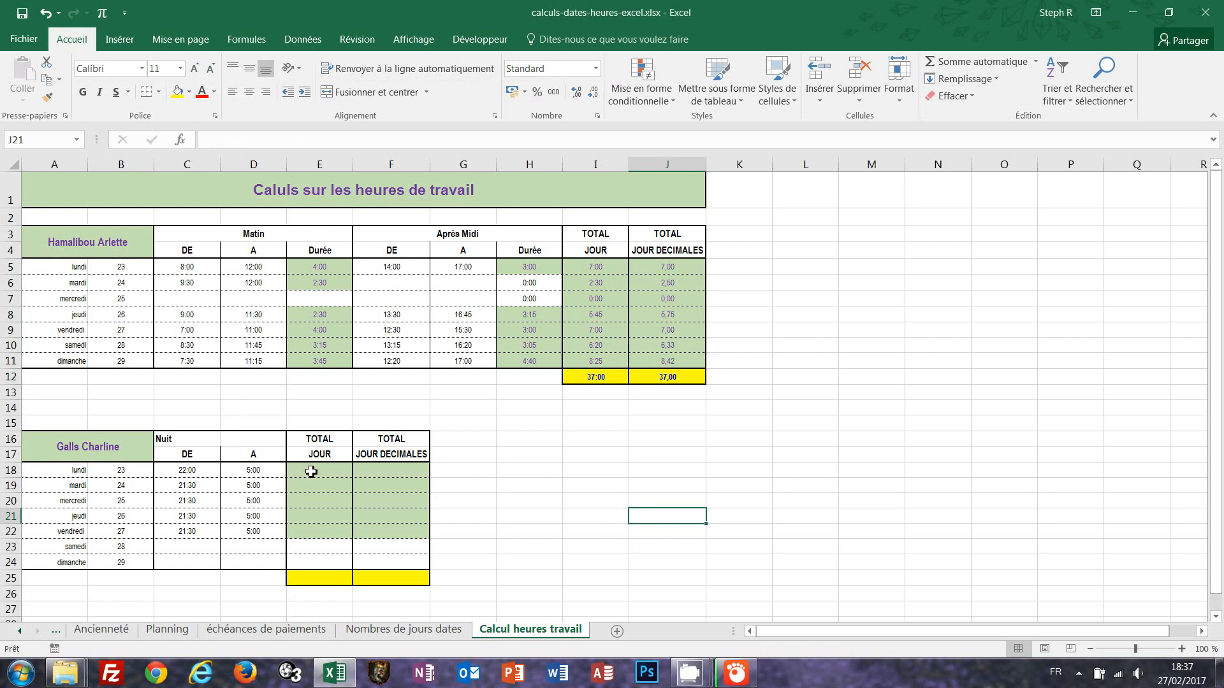
drag(311, 475, 314, 533)
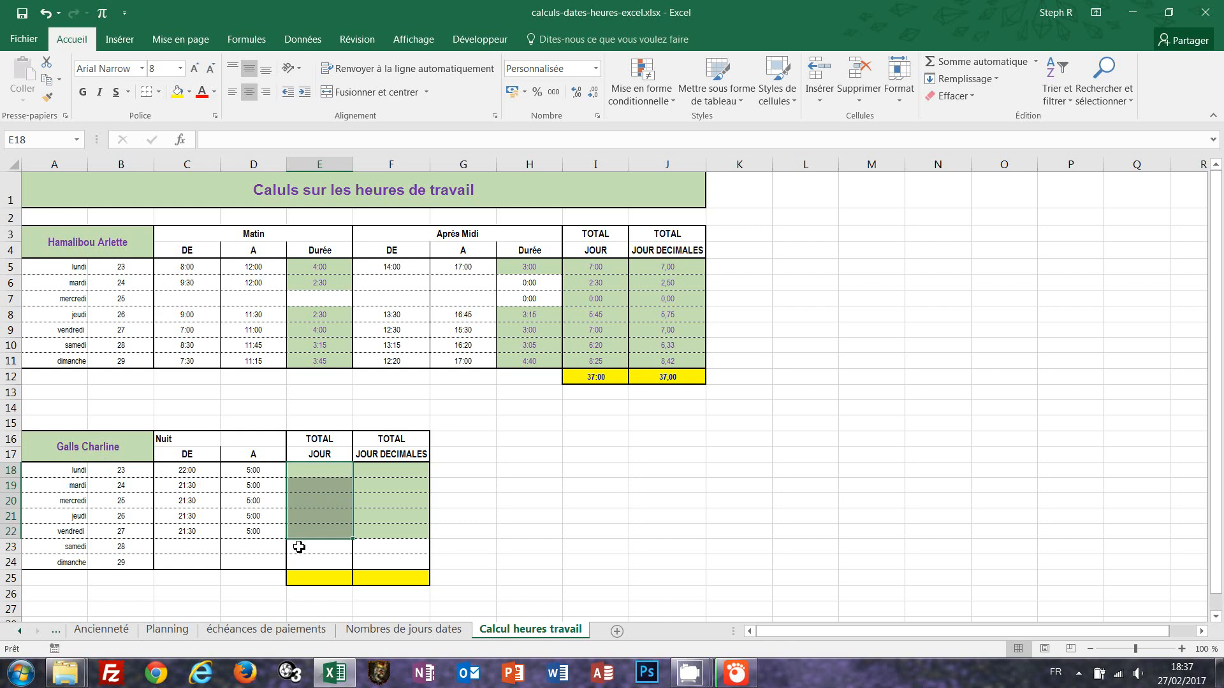
text(=)
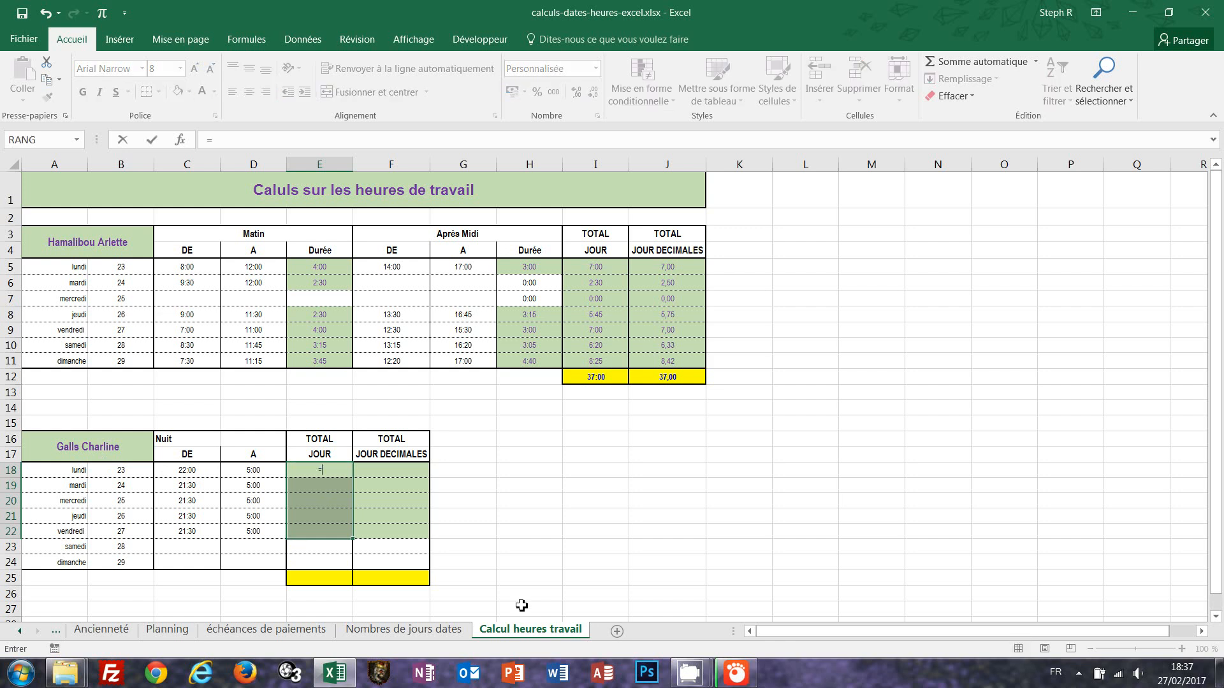
click(256, 471)
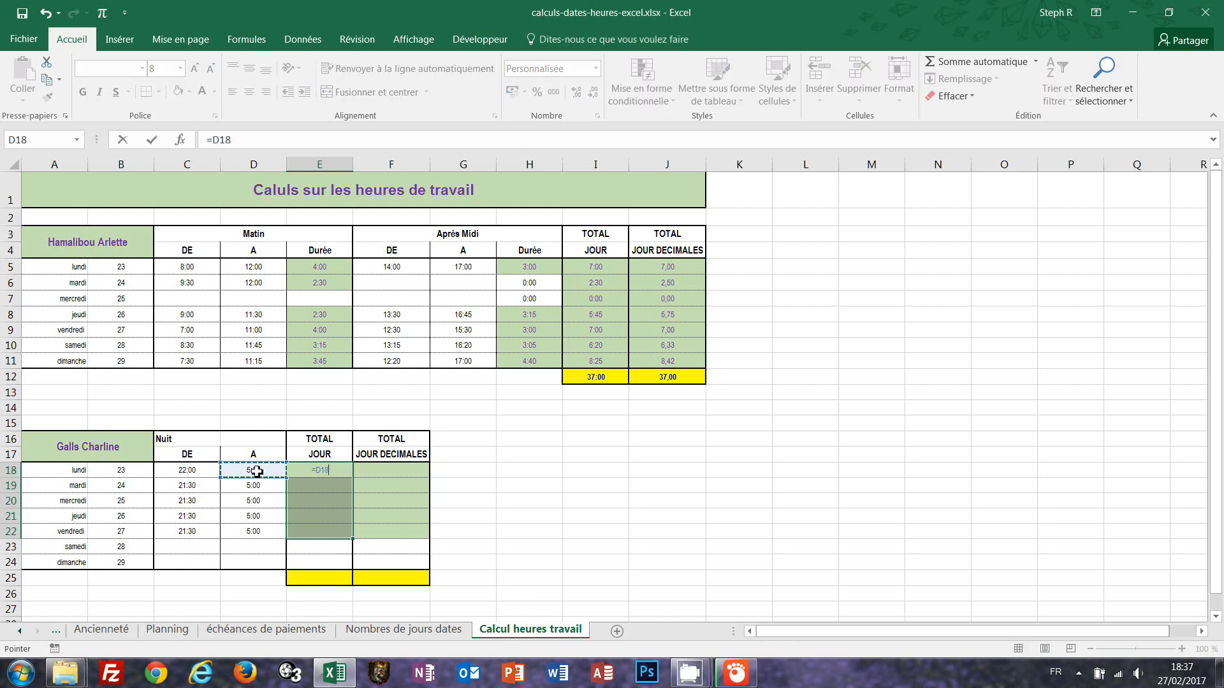
text(-)
click(203, 472)
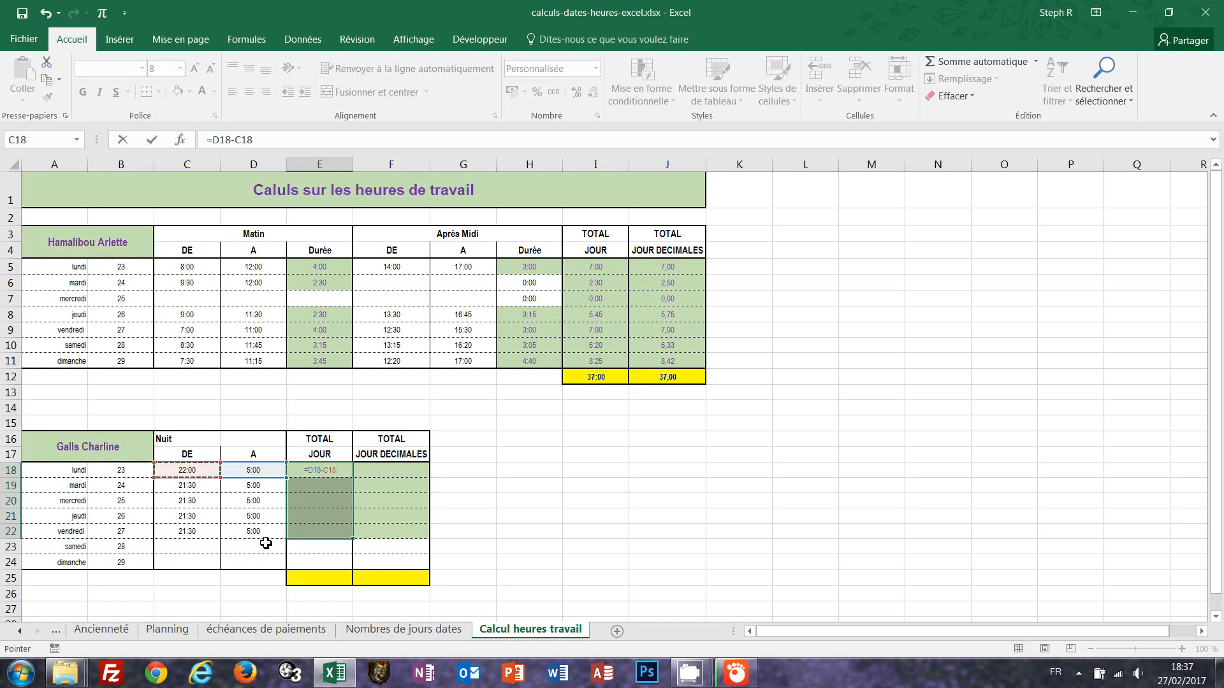
key(ctrl+Return)
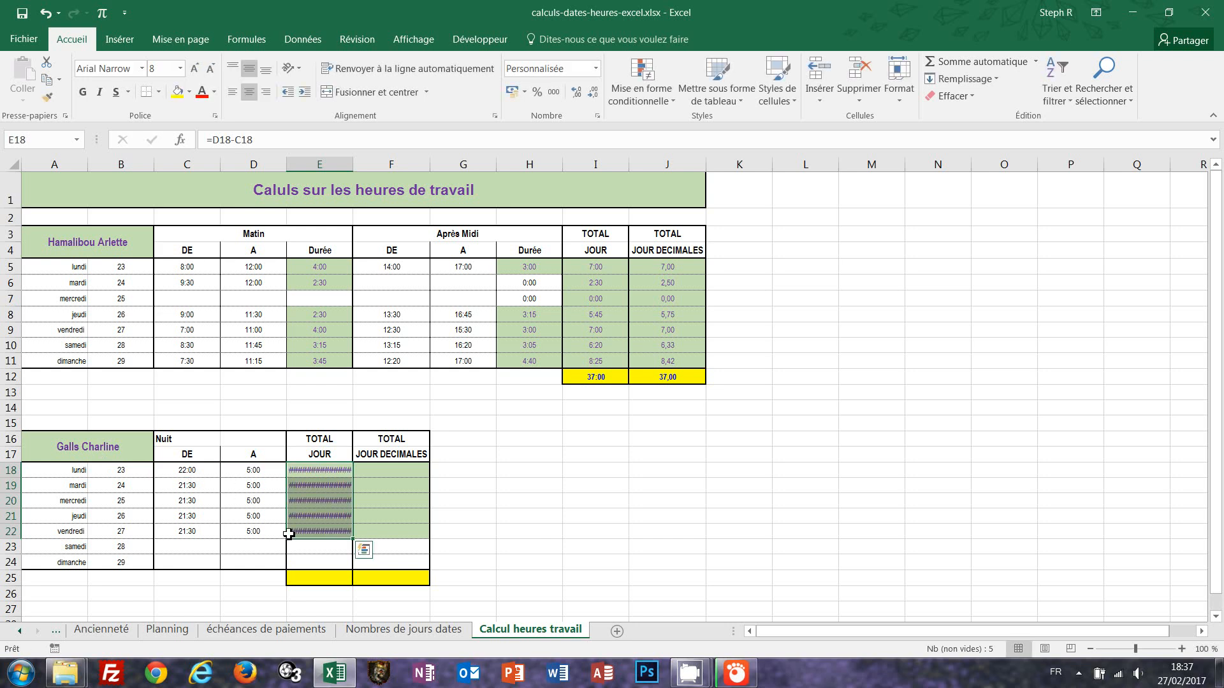
drag(353, 165, 437, 178)
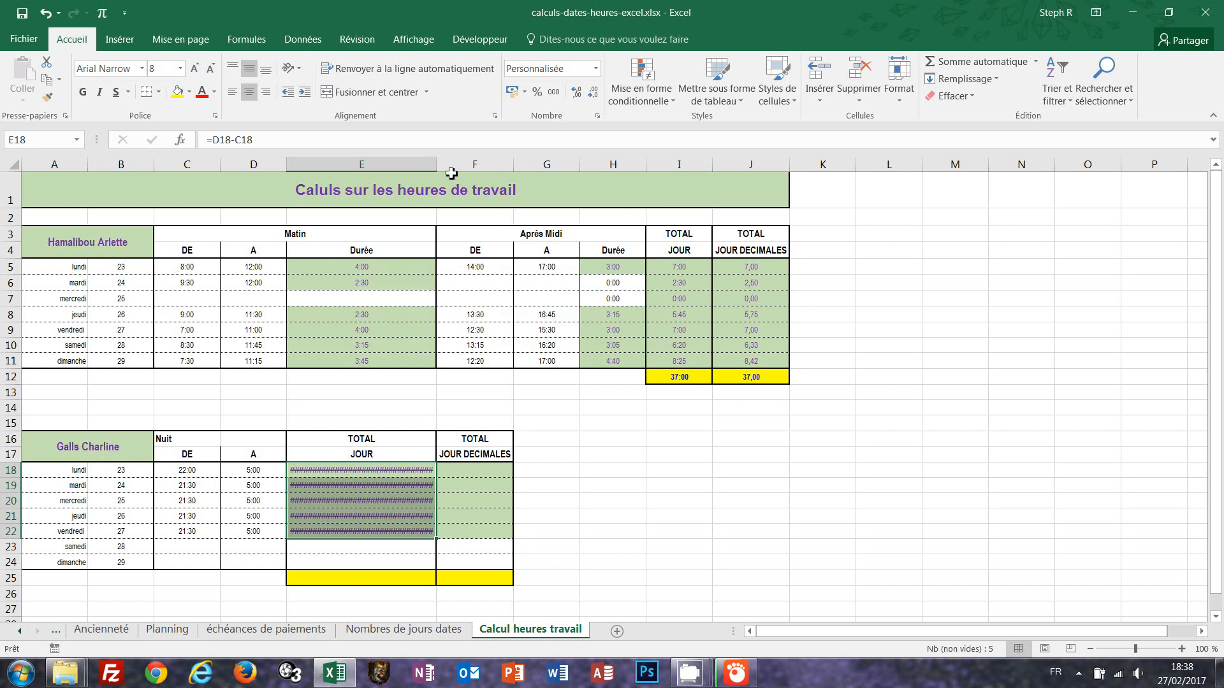
key(ctrl+z)
key(Delete)
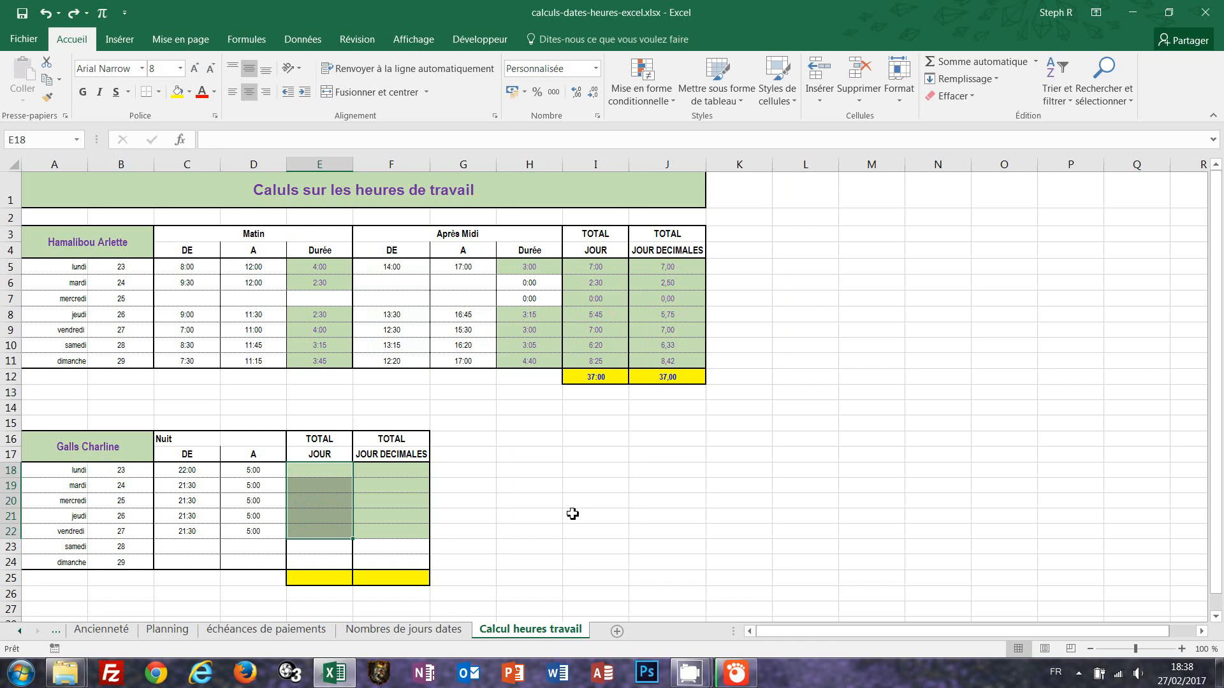
Fill E18:E22 with =MOD(D18-C18;1) to compute night hours across midnight, and review E18's formula.
text(=m)
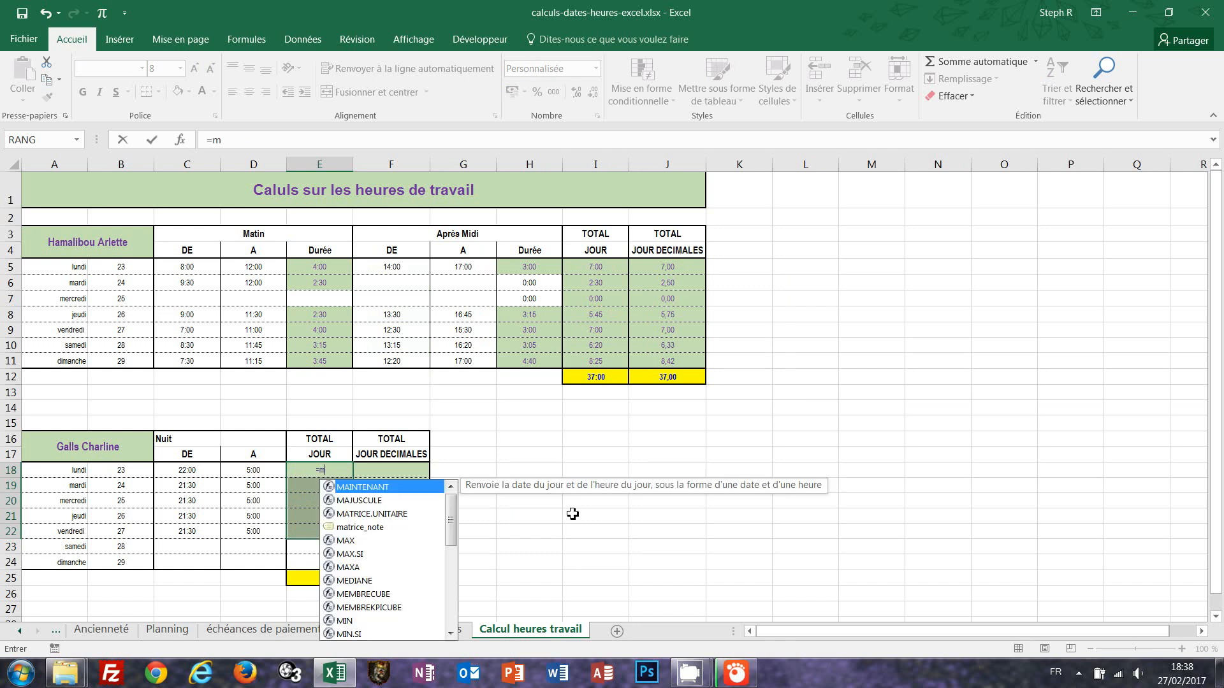
text(od()
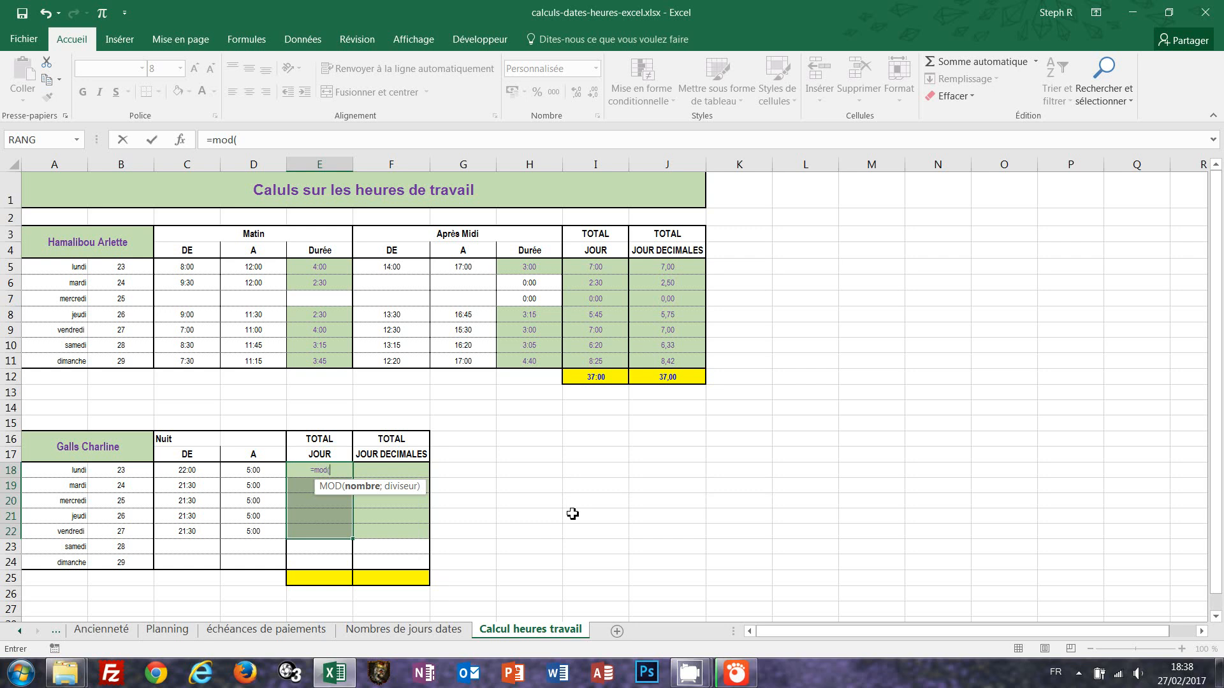
click(262, 472)
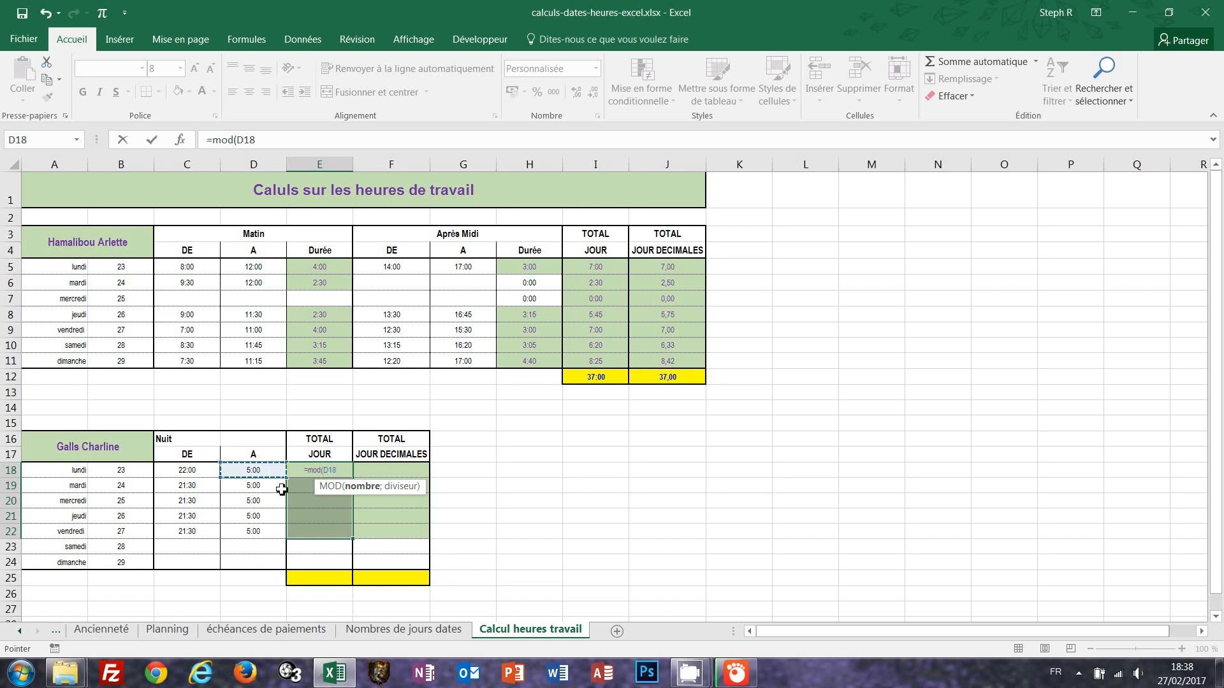
text(-)
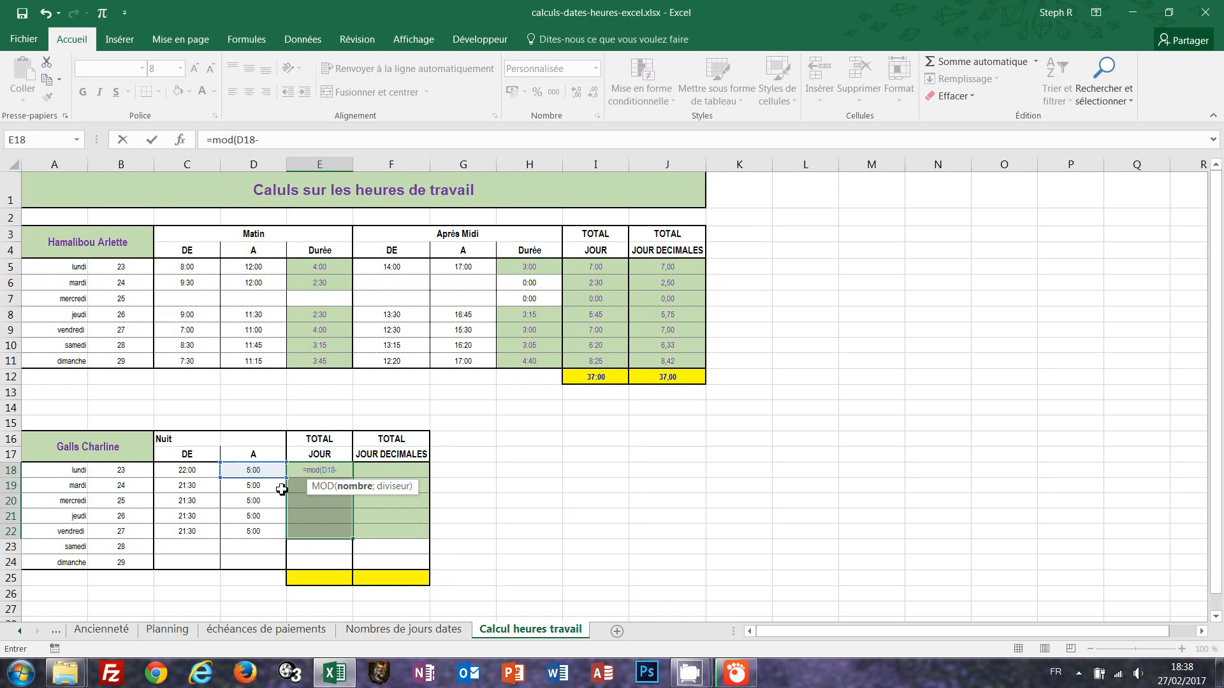
click(186, 471)
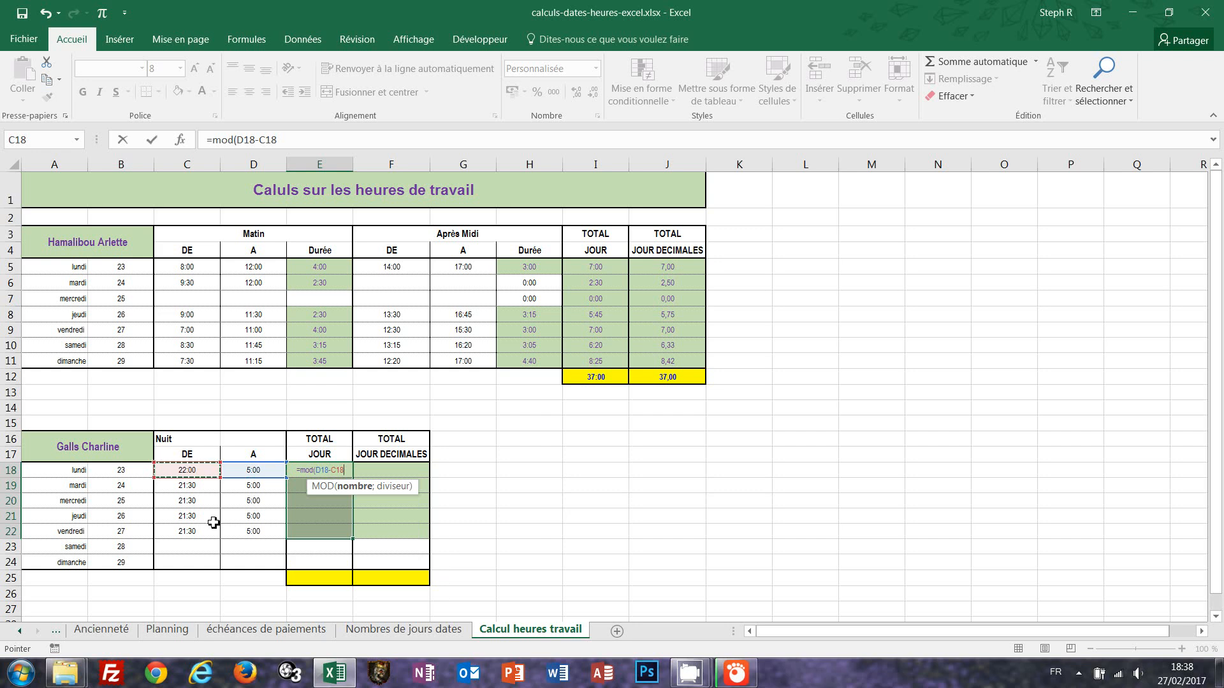
text(;)
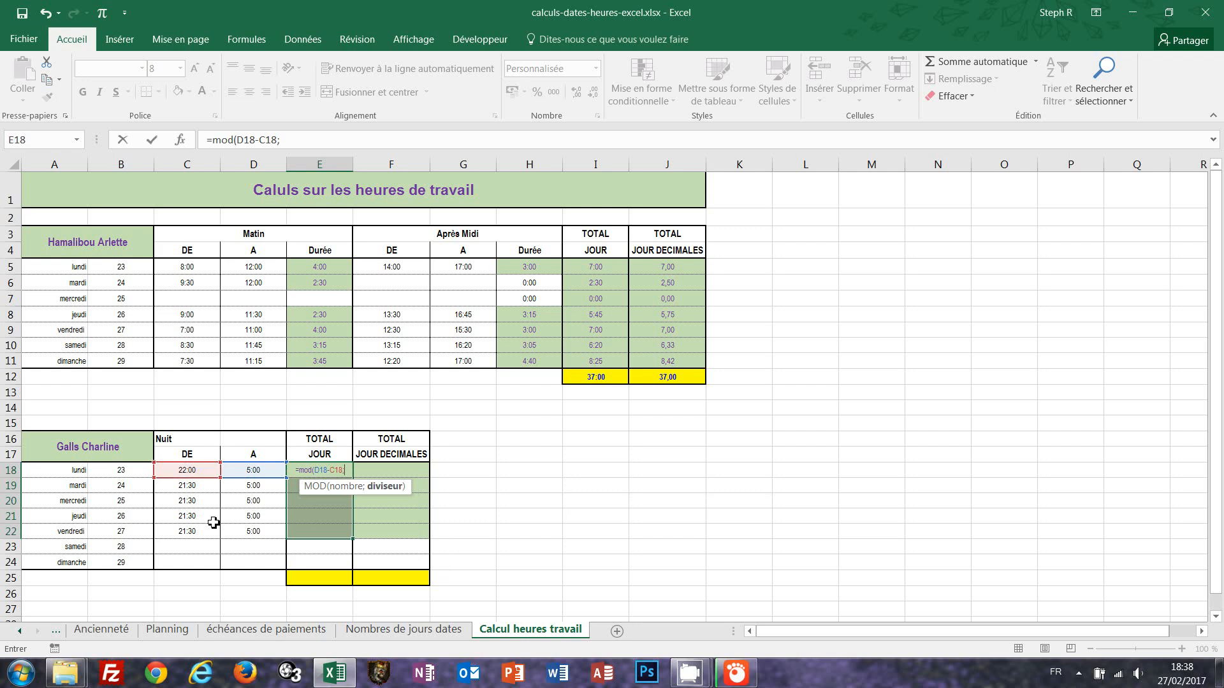
text(1))
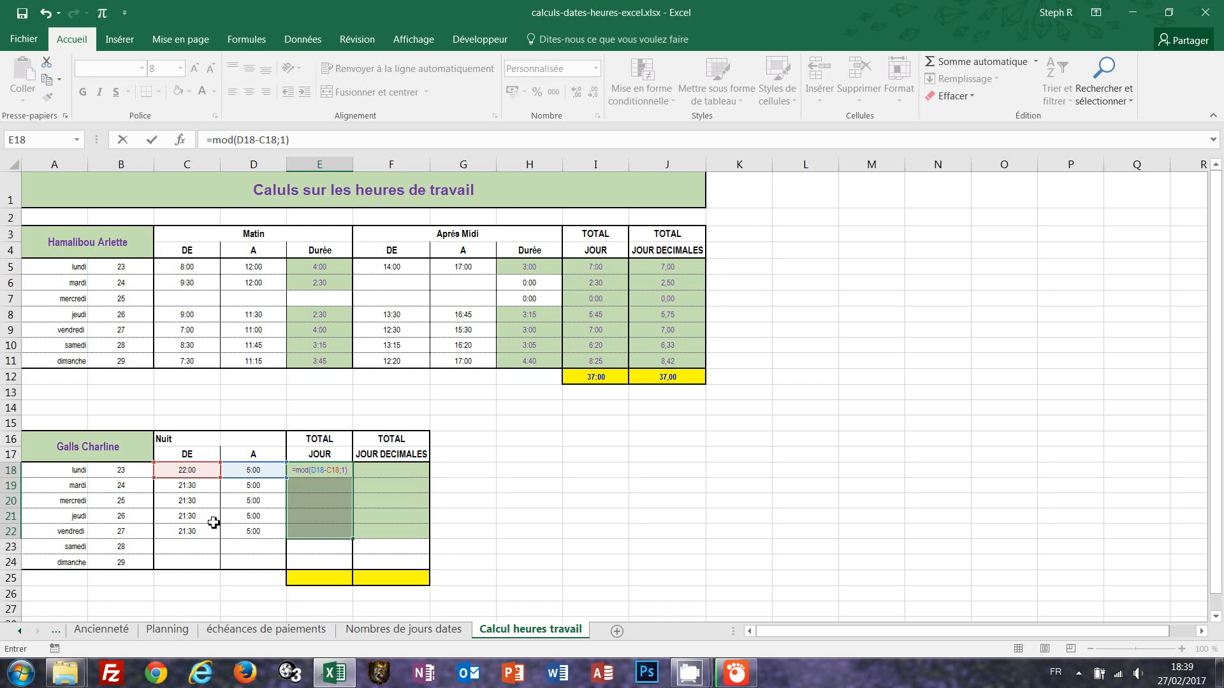
key(ctrl+Return)
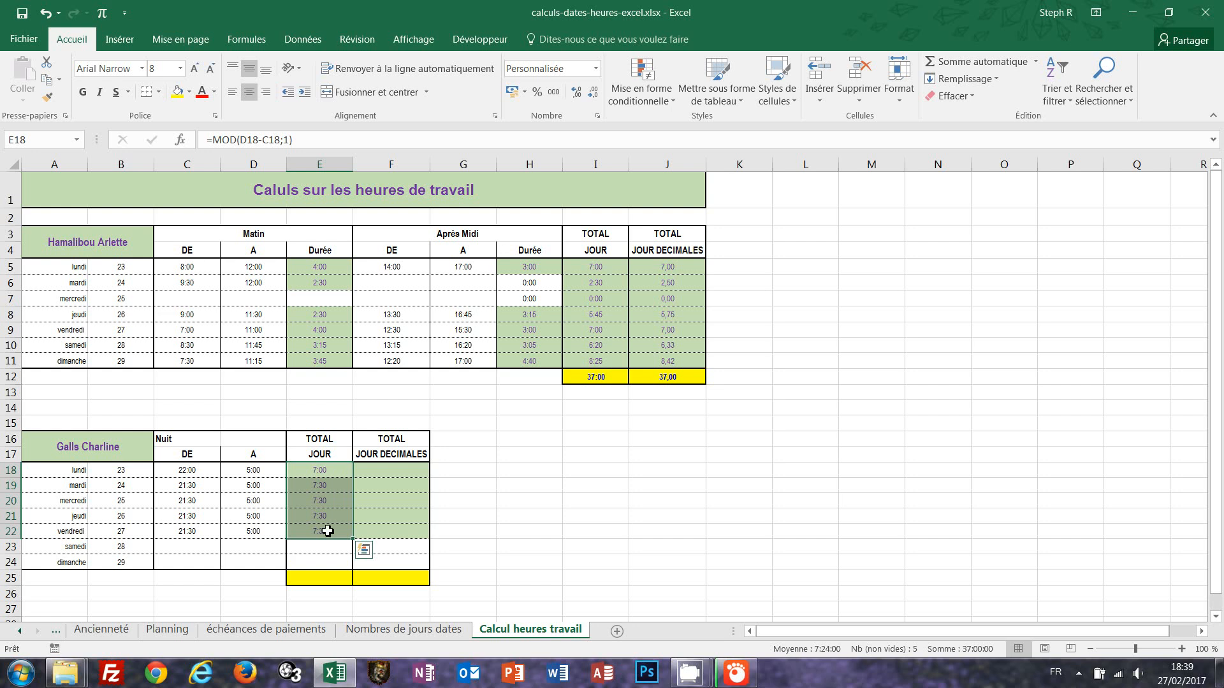
click(336, 469)
double_click(336, 469)
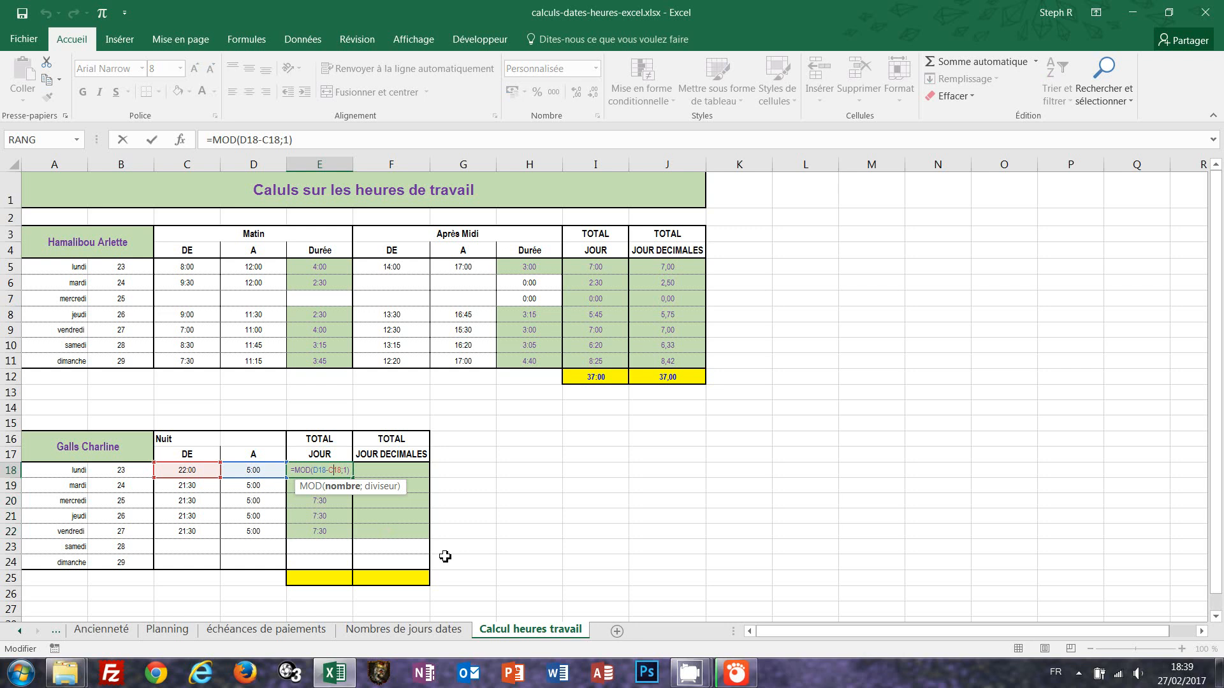
key(Escape)
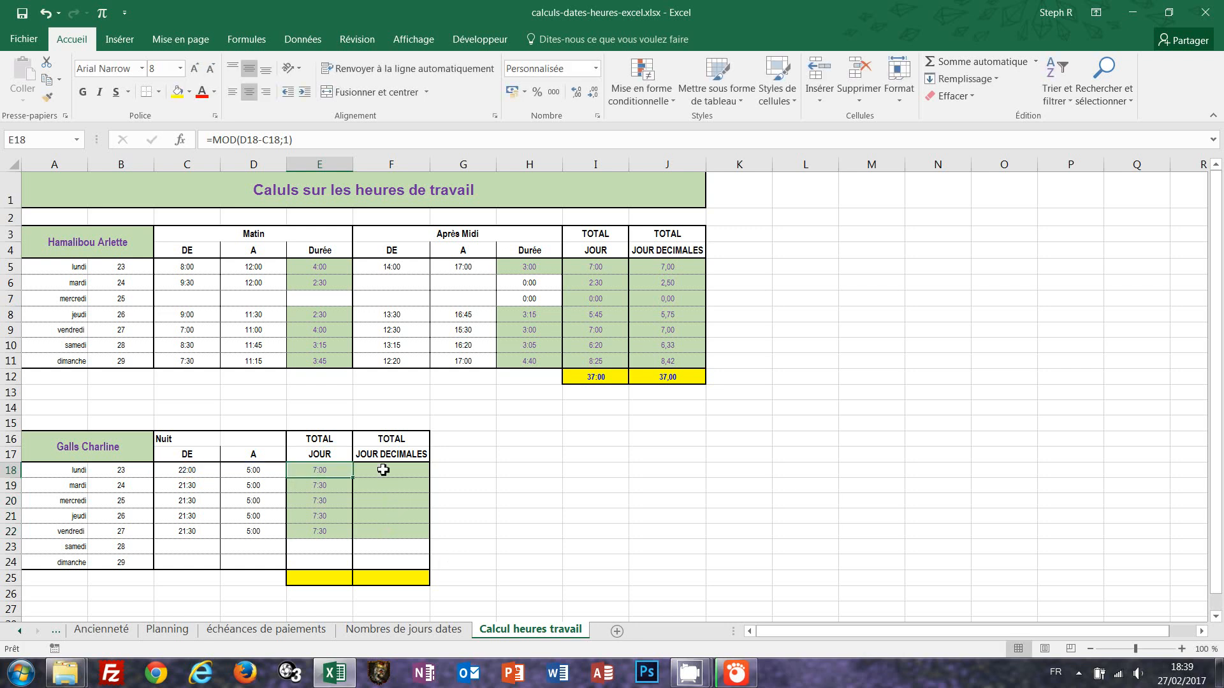
Fill F18:F22 with =E18/"1:00" to convert the night totals into decimal hours.
drag(382, 470, 376, 535)
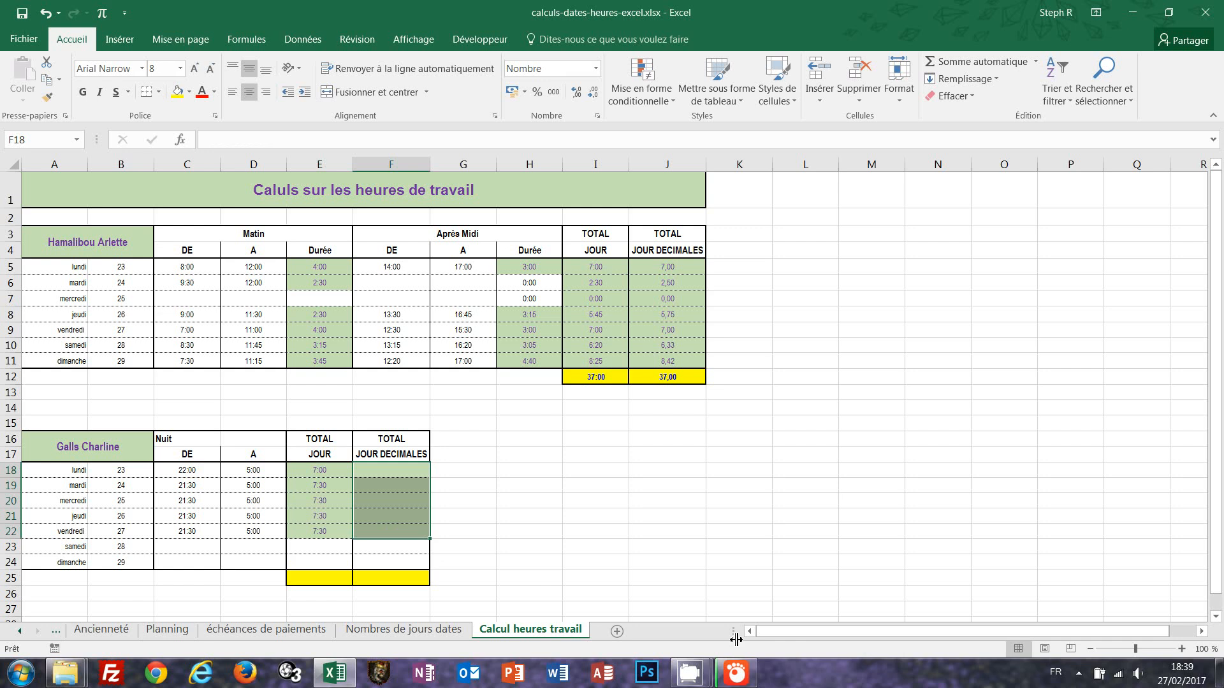
text(=)
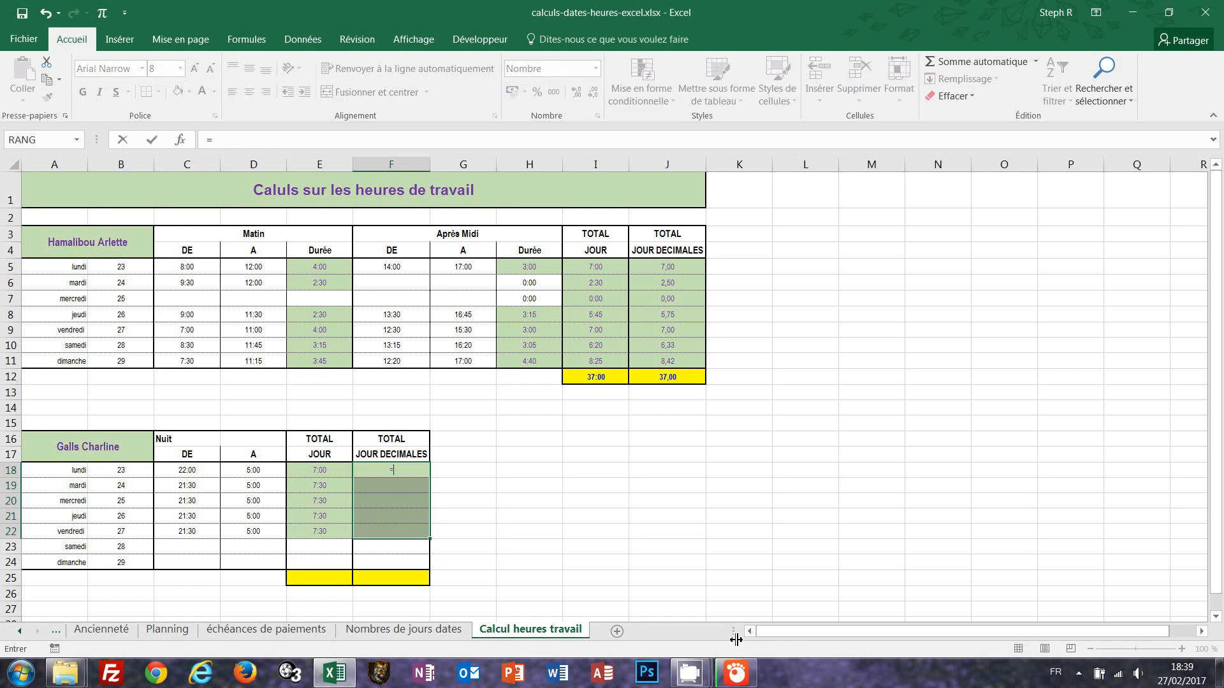
click(318, 470)
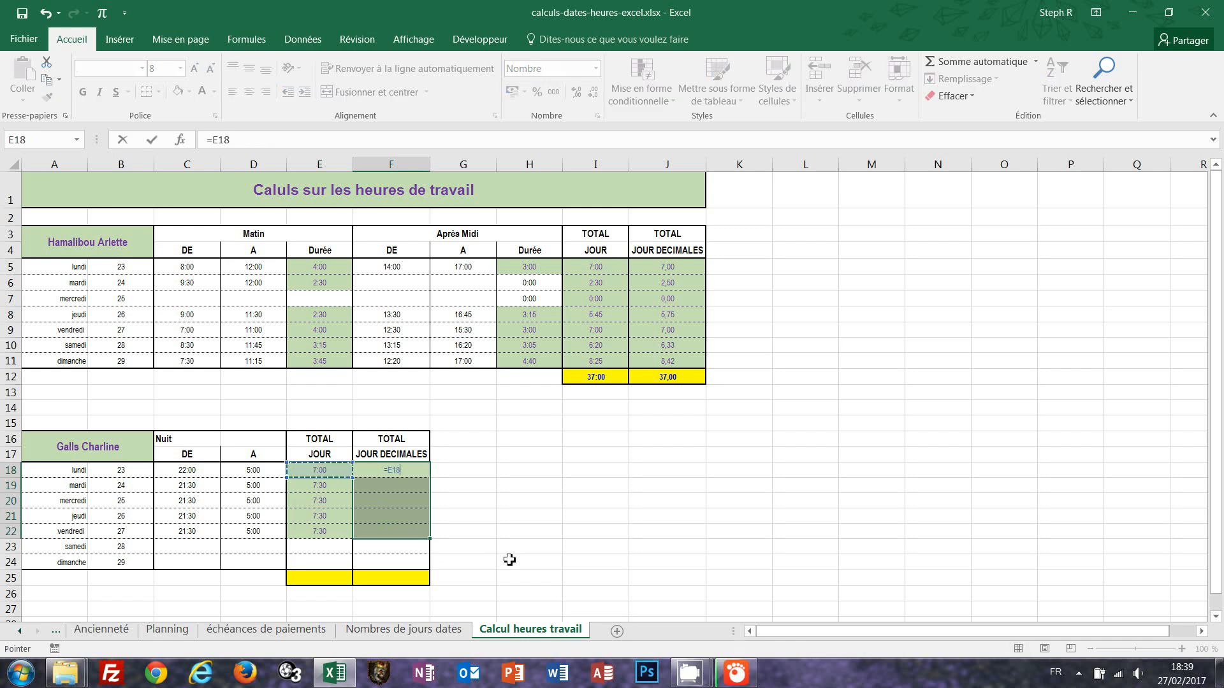
text(/"1:00")
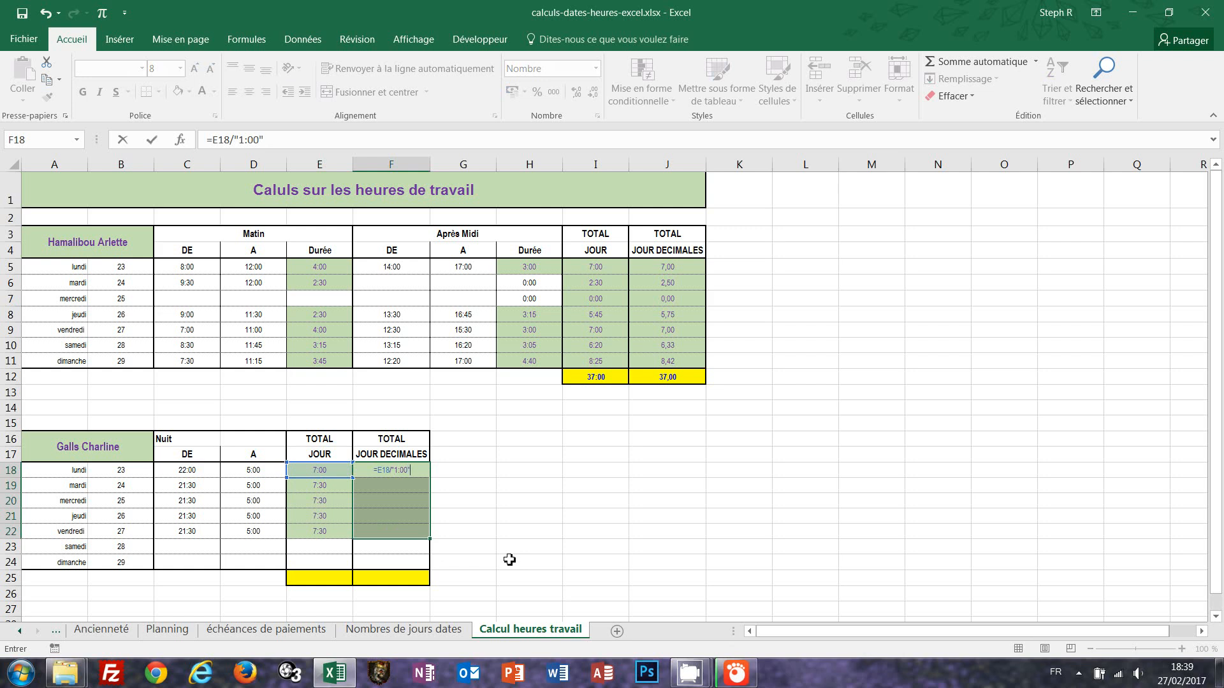
key(ctrl+Return)
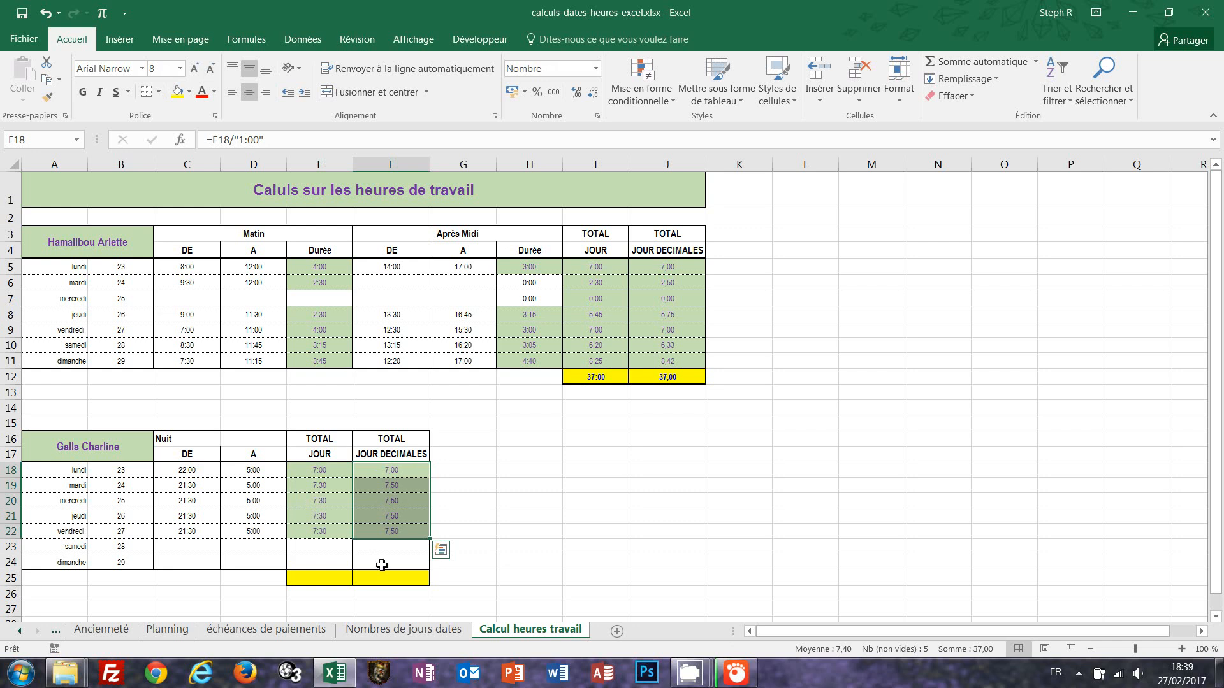
Total both columns in E25 and F25 with AutoSum over rows 18 to 22.
drag(328, 575, 384, 575)
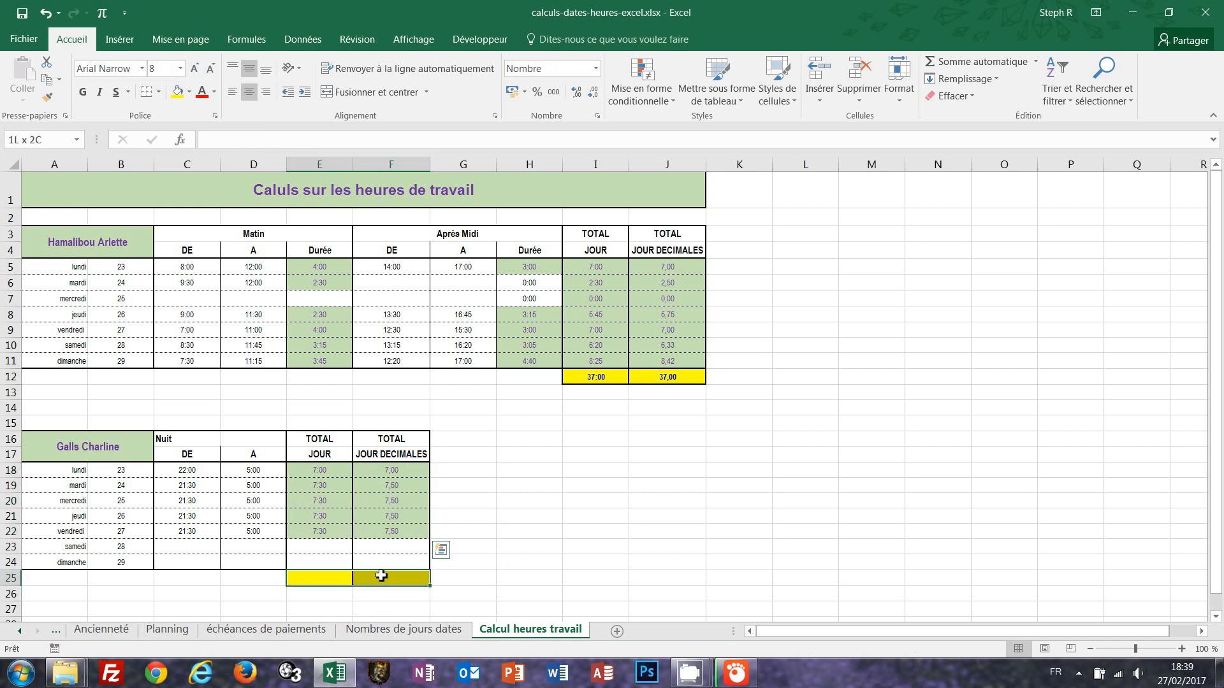
click(968, 66)
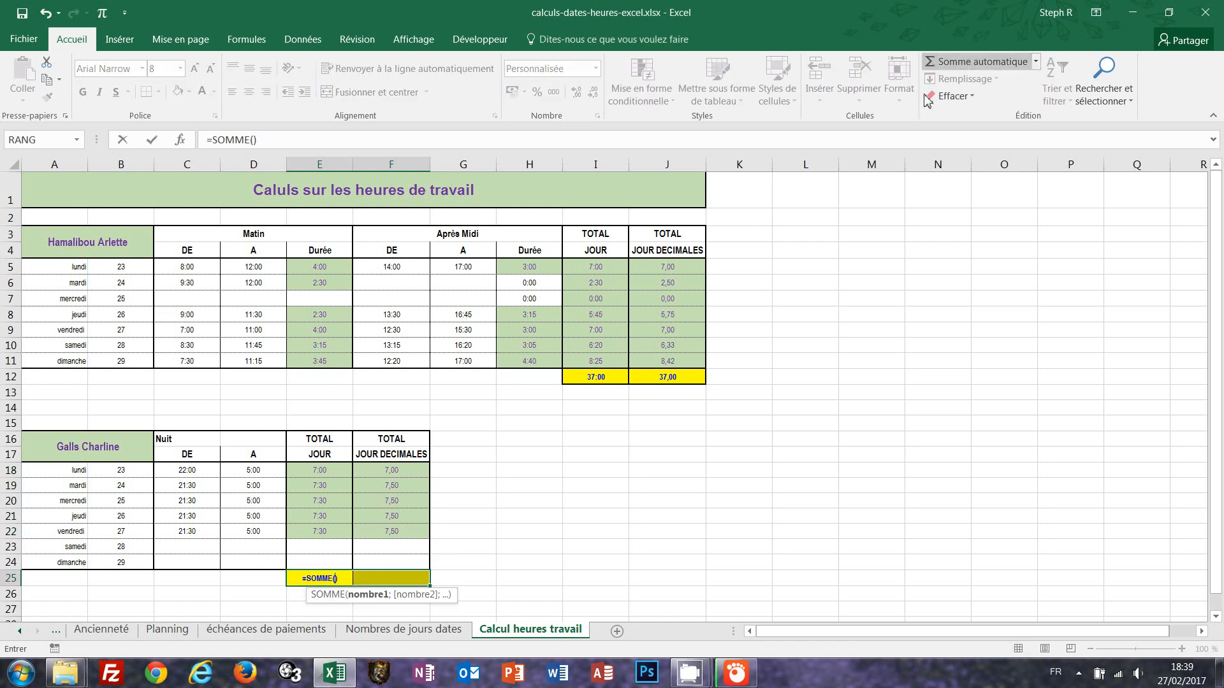
drag(327, 466, 328, 532)
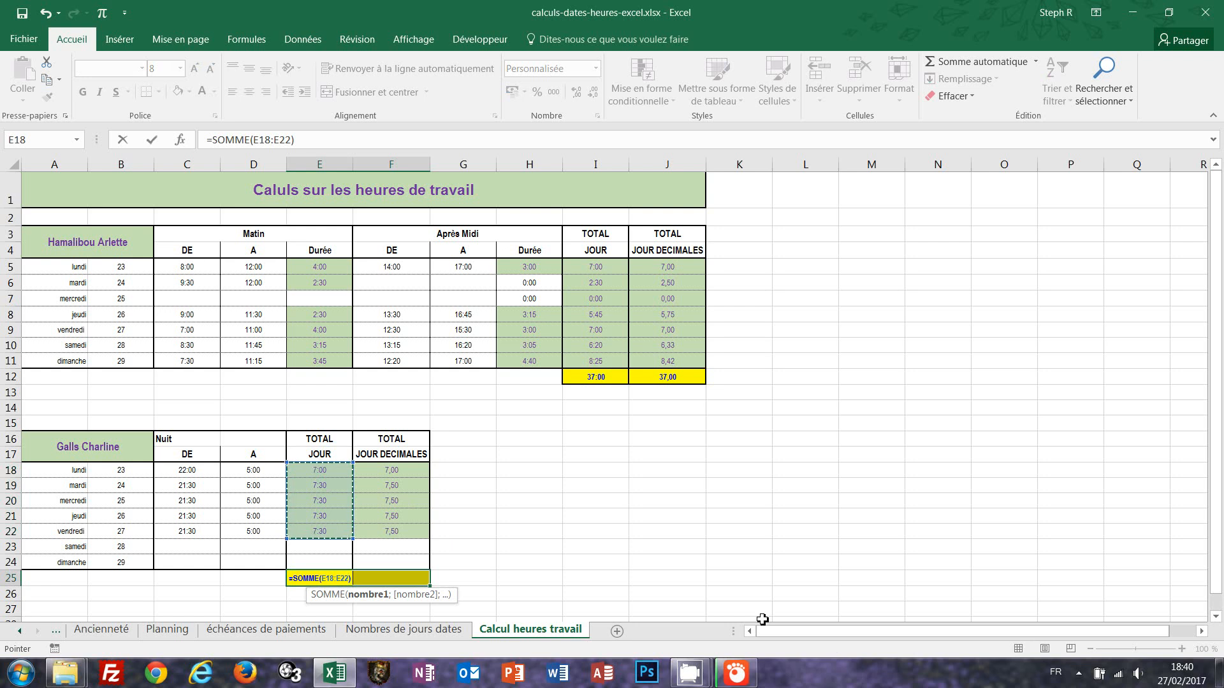
key(ctrl+Return)
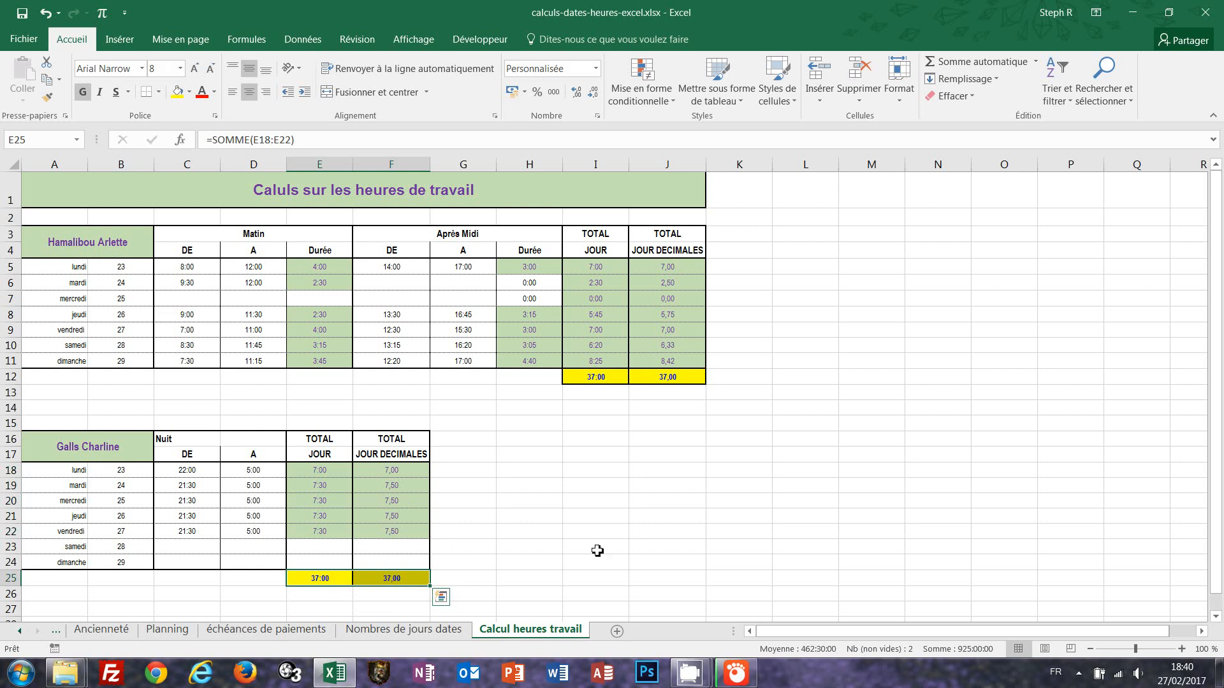
click(783, 409)
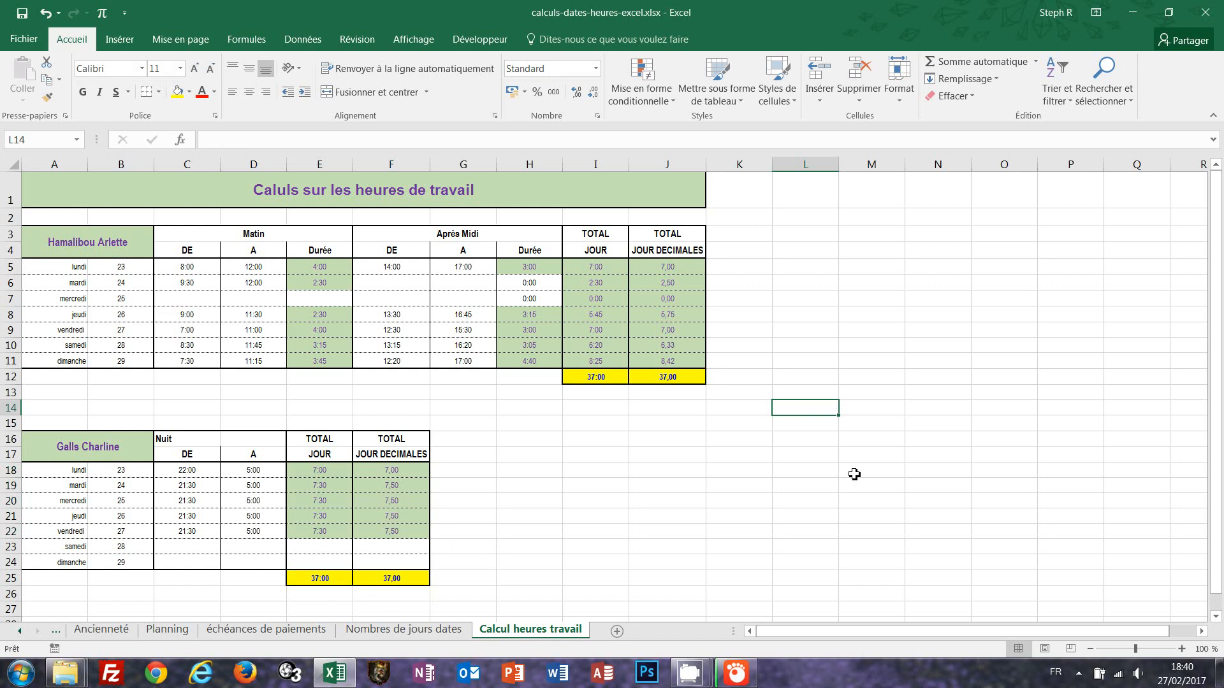